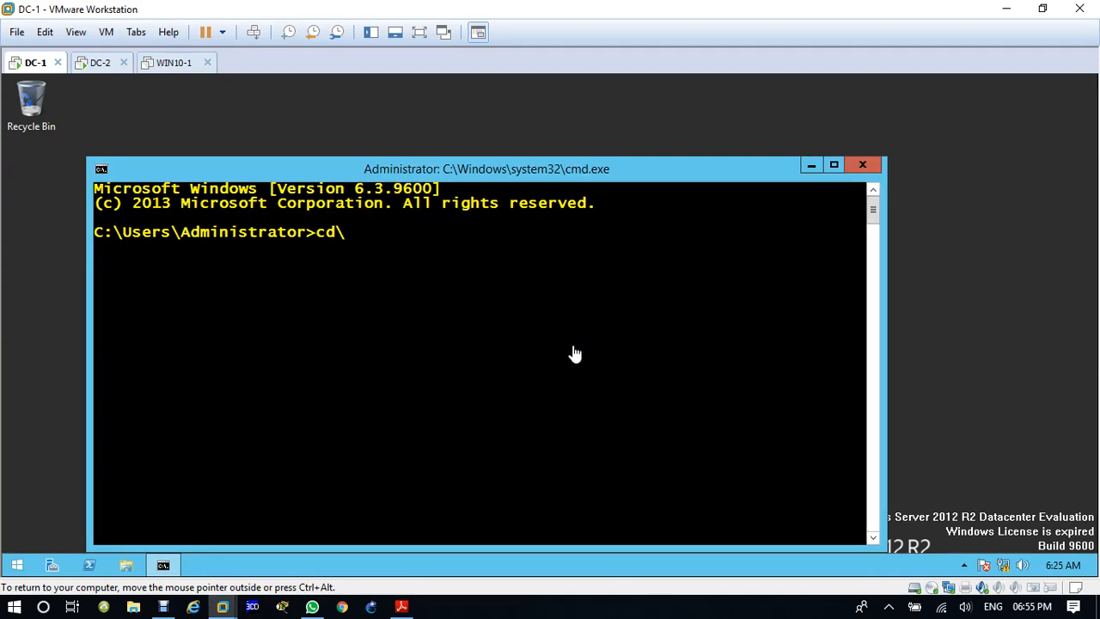
# Step: Go to the root of C:, clear the Command Prompt screen and display the server's IP configuration with ipconfig
pyautogui.press('Return')
pyautogui.write('cls')
pyautogui.press('Return')
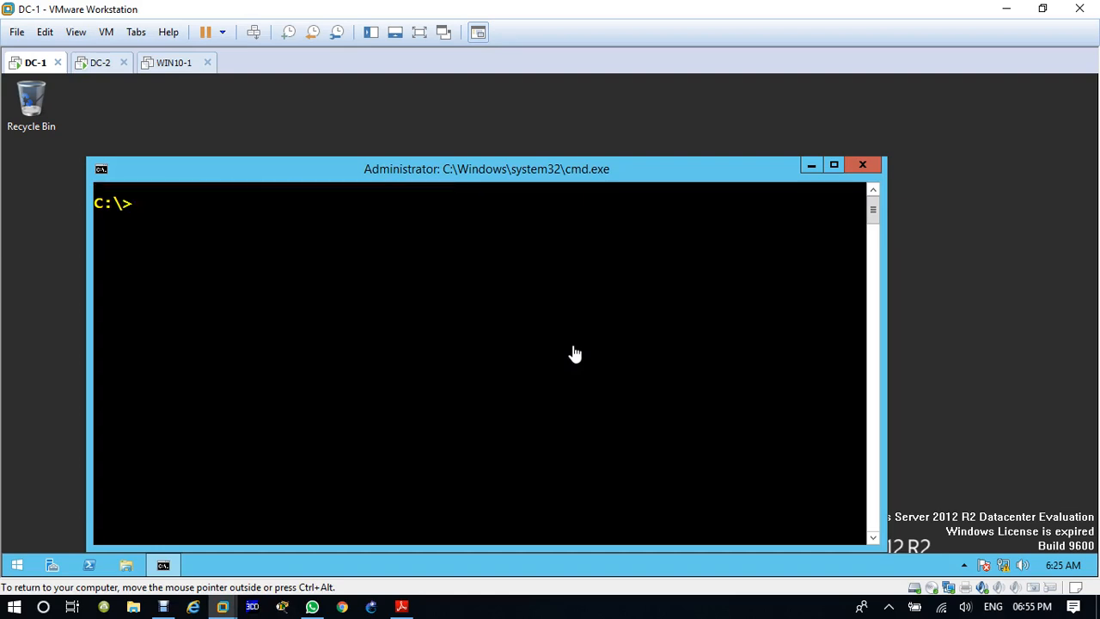
pyautogui.write('ipconfig')
pyautogui.press('Return')
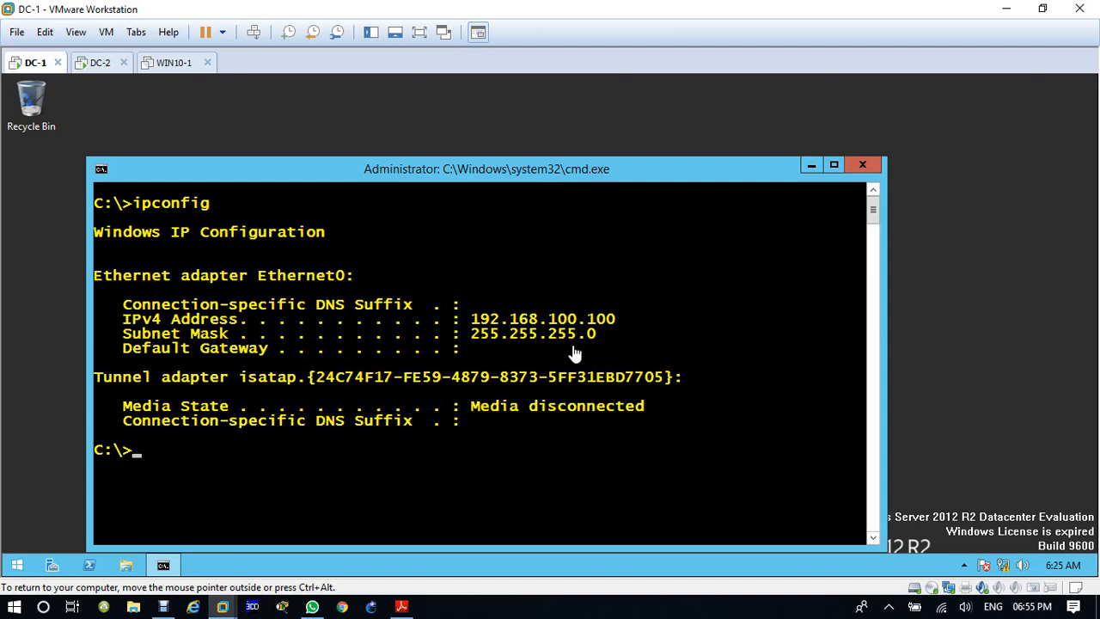
# Step: List the domain's FSMO role holders with netdom query fsmo
pyautogui.write('netdom query fsm')
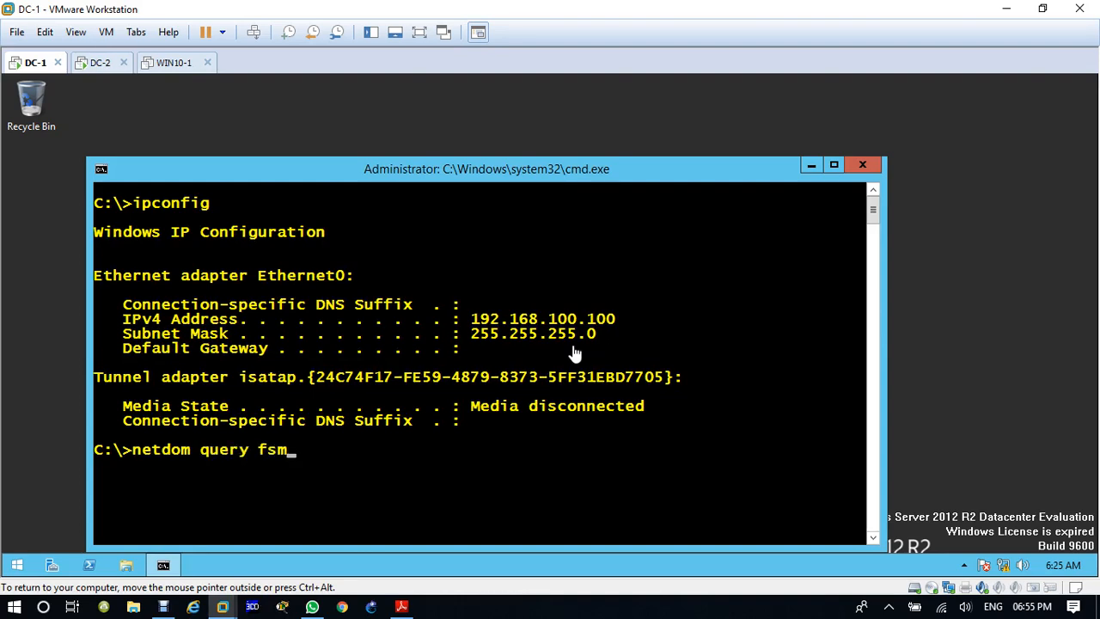
pyautogui.write('o')
pyautogui.press('Return')
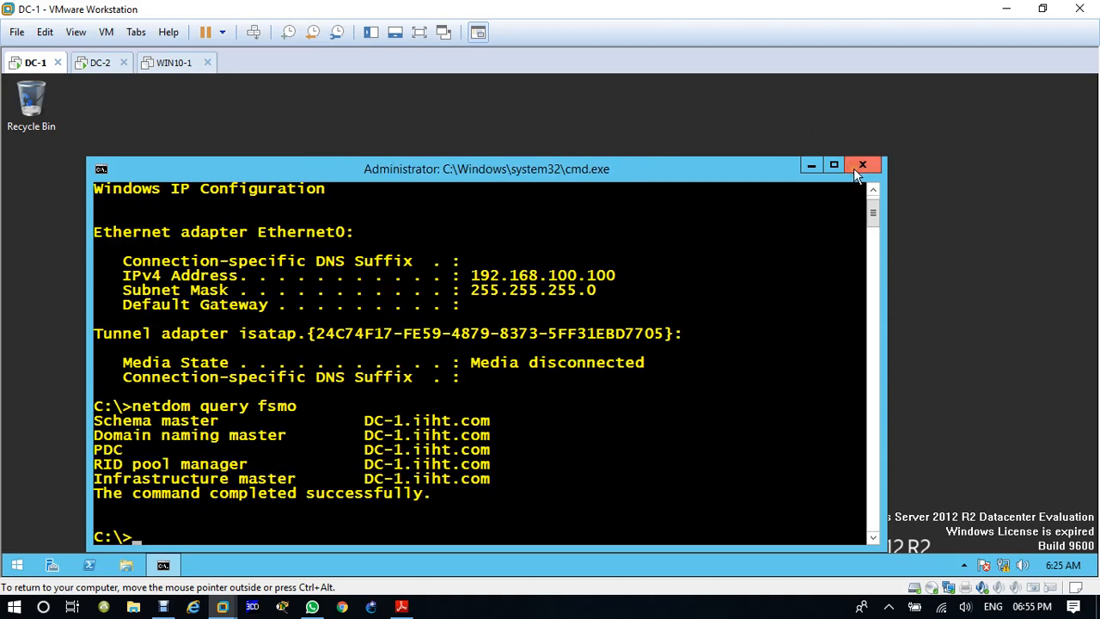
# Step: Open Active Directory Users and Computers with dsa.msc and view the contents of the iiht.com domain
pyautogui.write('dsa.msc')
pyautogui.press('Return')
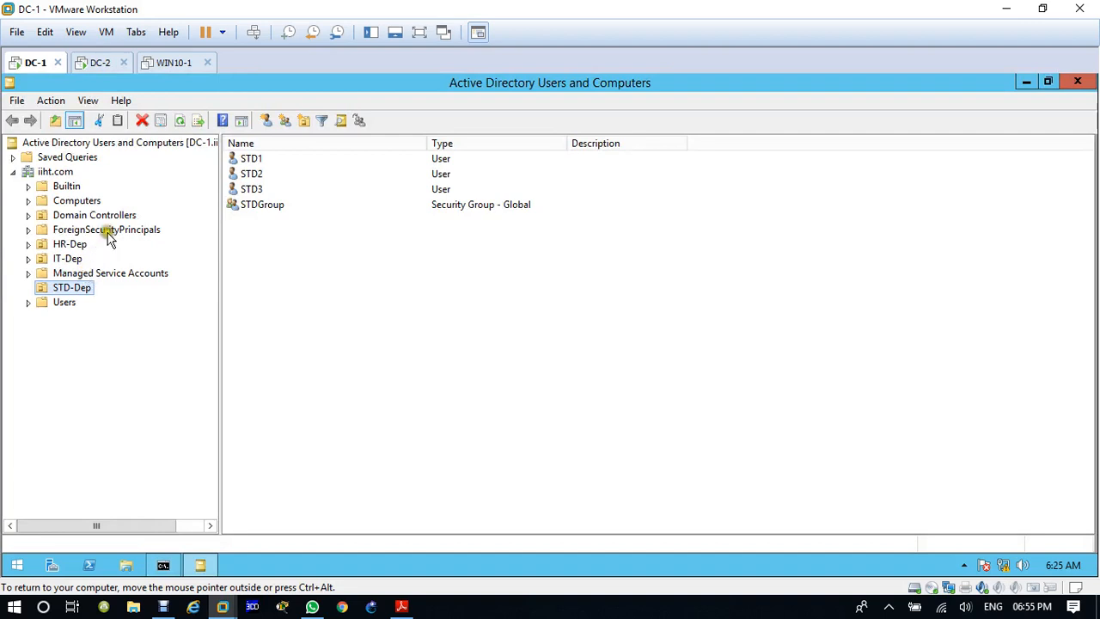
pyautogui.click(54, 173)
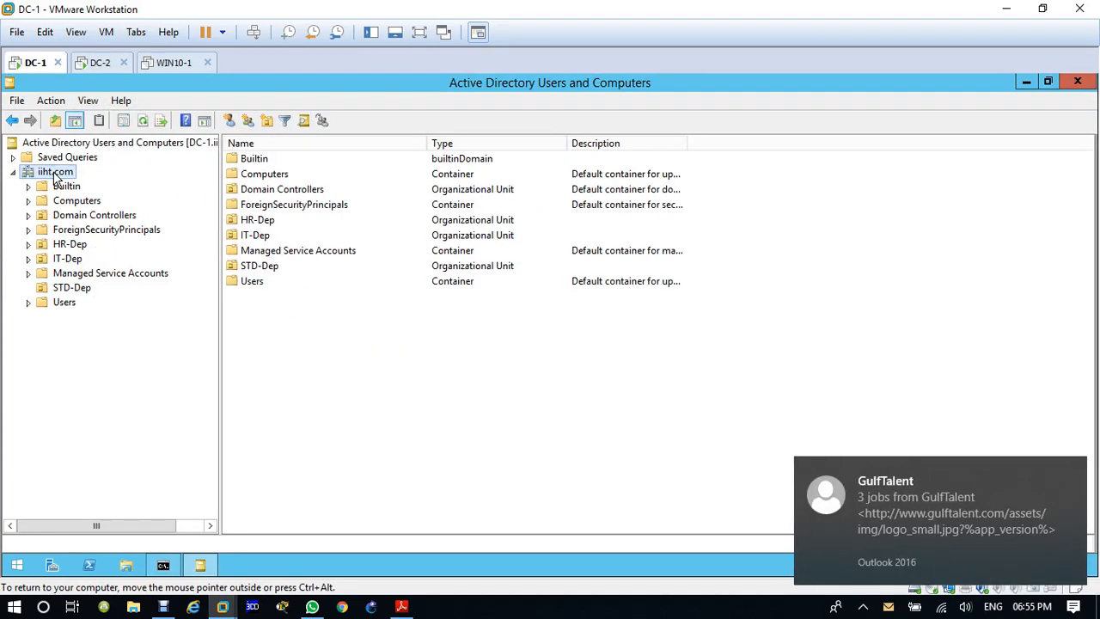
pyautogui.click(1074, 470)
pyautogui.click(420, 178)
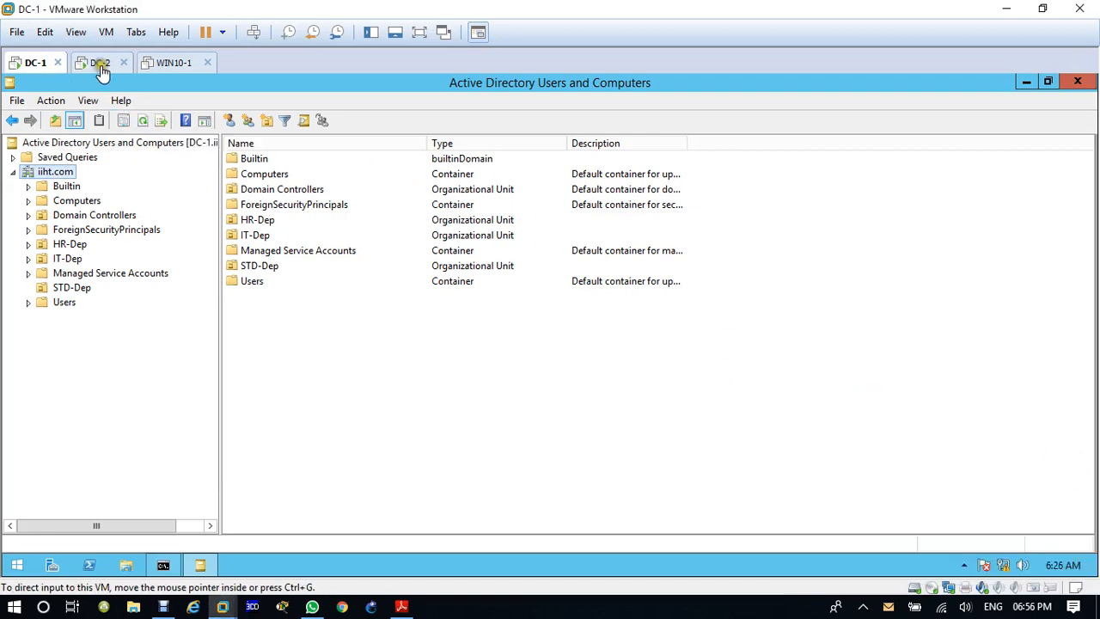
pyautogui.click(100, 65)
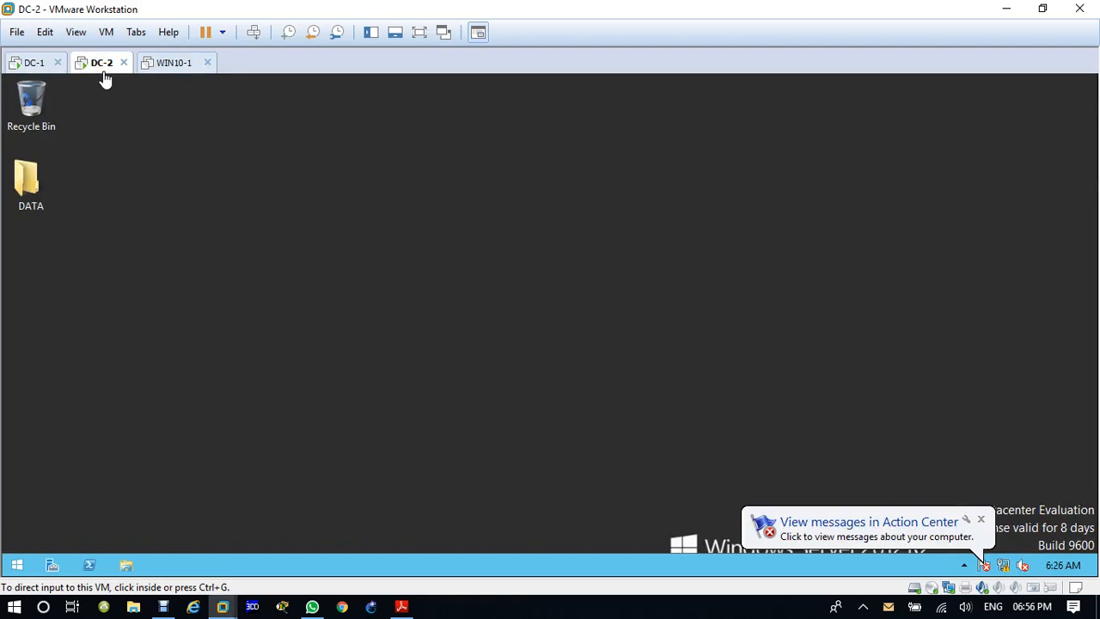
pyautogui.click(34, 63)
pyautogui.rightClick(38, 65)
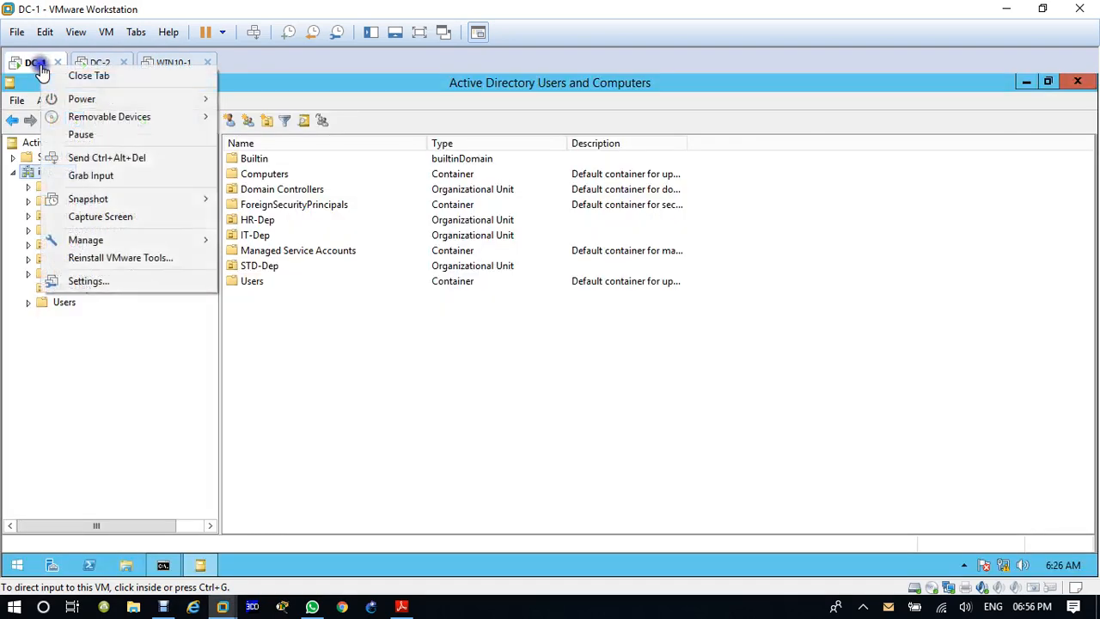
pyautogui.click(440, 421)
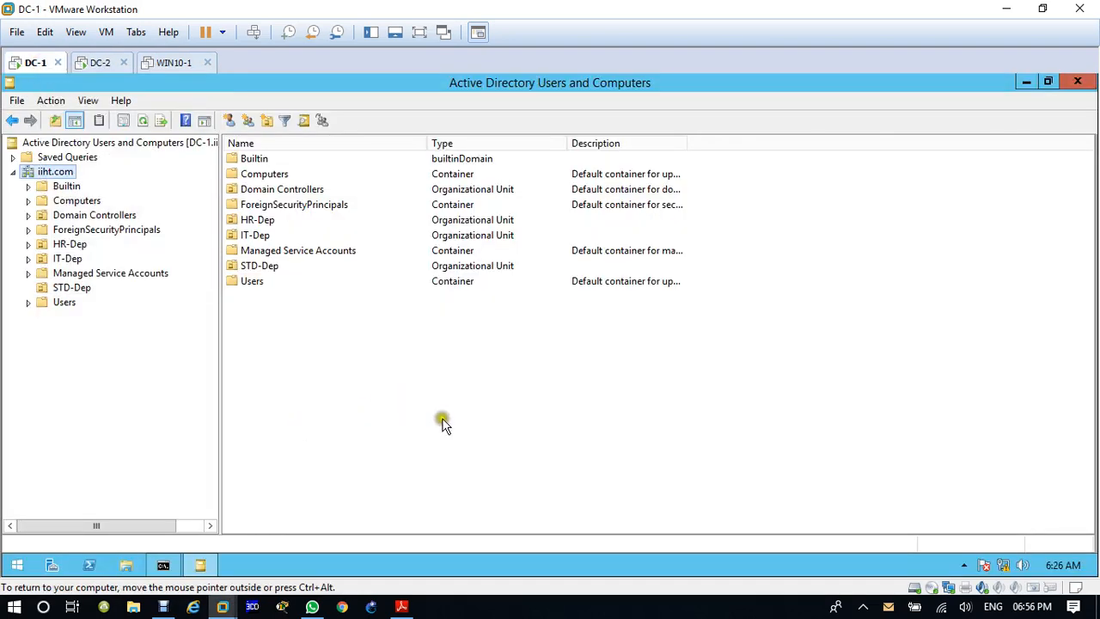
# Step: Rename DC-1's Ethernet0 network connection to LAN and close the Network Connections window
pyautogui.rightClick(1007, 564)
pyautogui.click(400, 376)
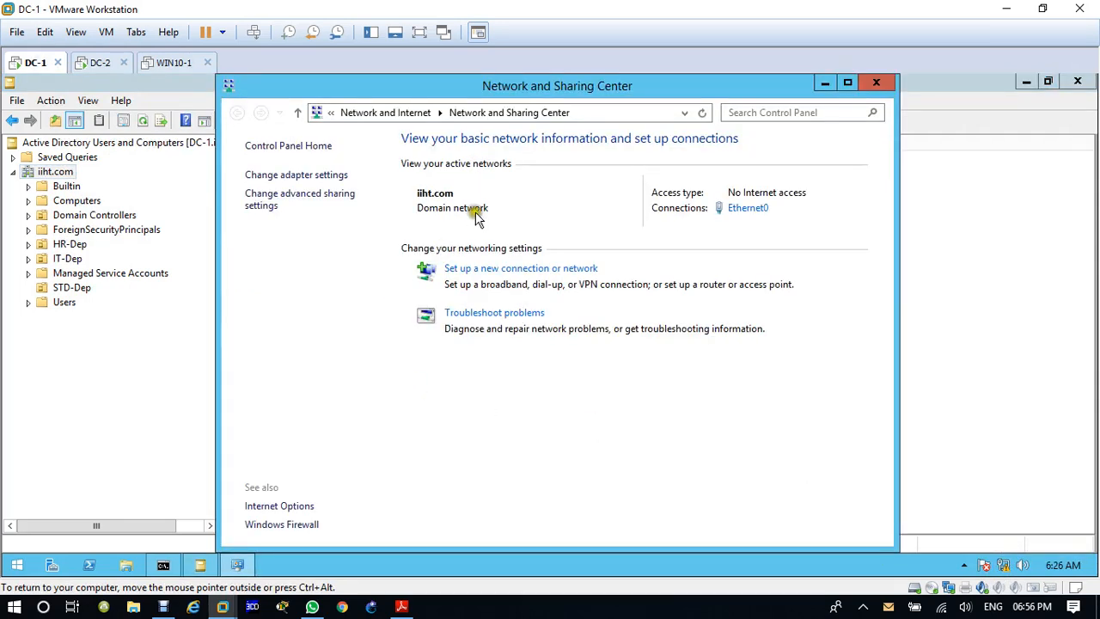
pyautogui.click(292, 177)
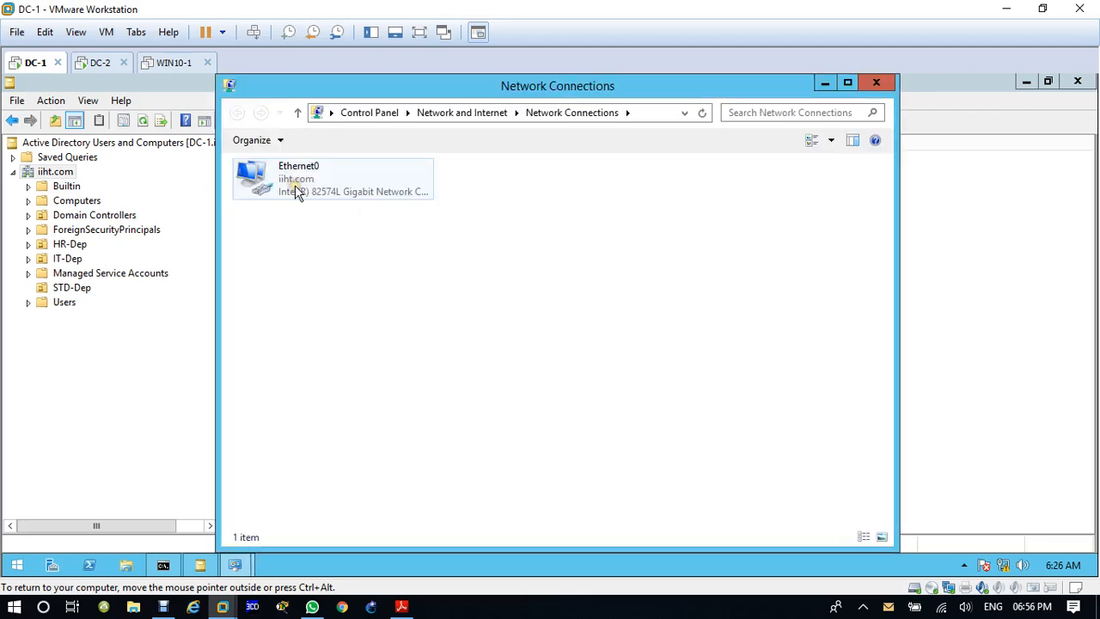
pyautogui.rightClick(295, 185)
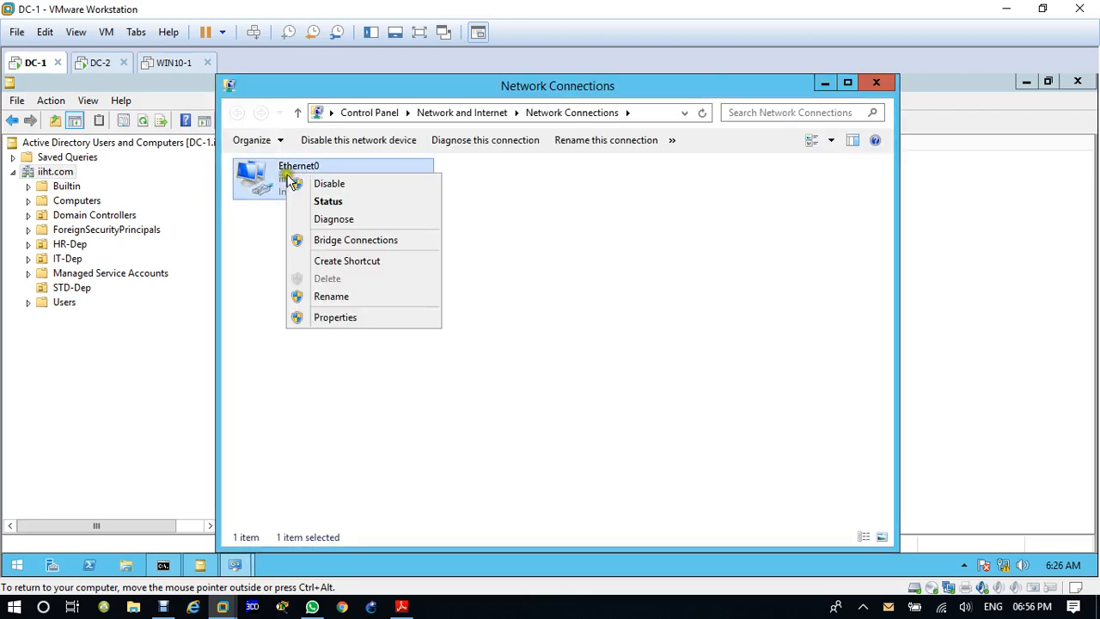
pyautogui.click(329, 298)
pyautogui.write('LAN')
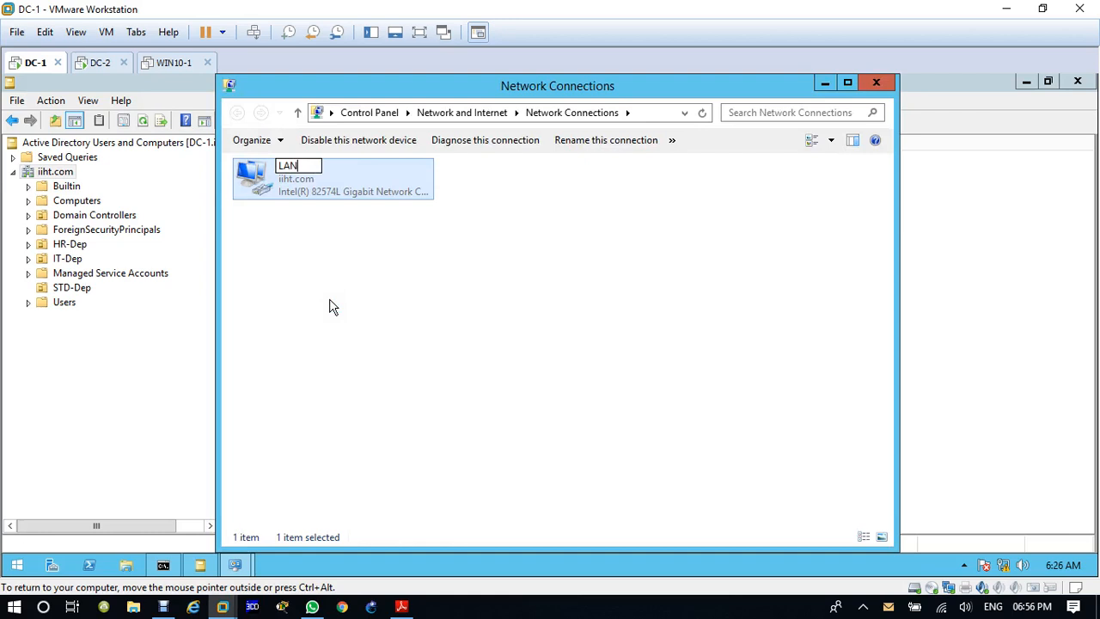
pyautogui.press('Return')
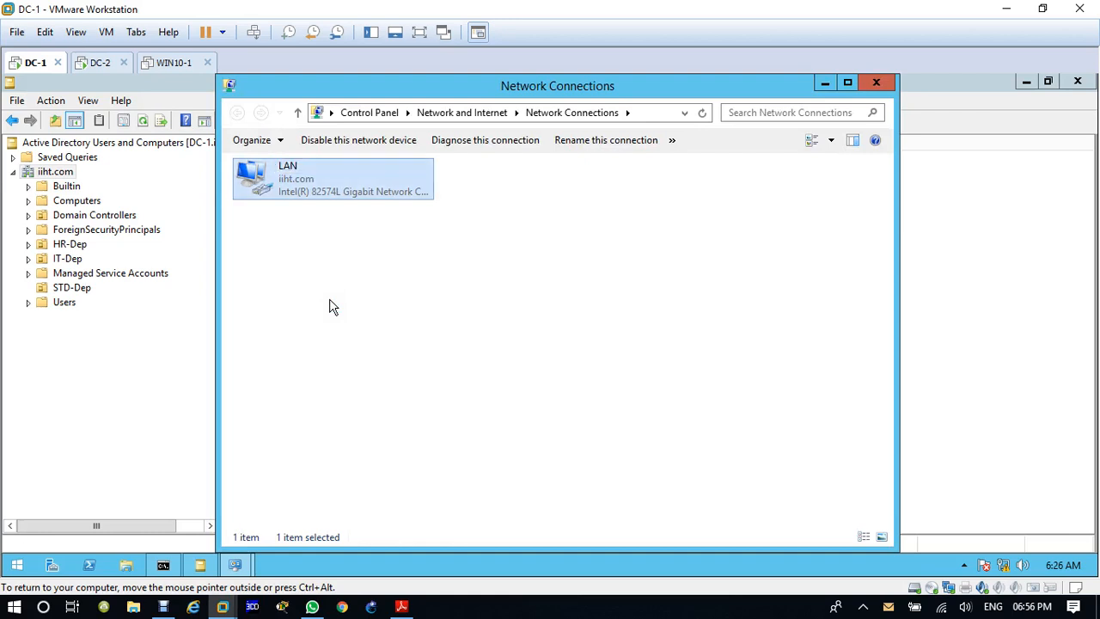
pyautogui.click(875, 83)
# Step: Switch to the DC-2 virtual machine, rename its Ethernet0 connection to LAN and close the network windows
pyautogui.click(100, 63)
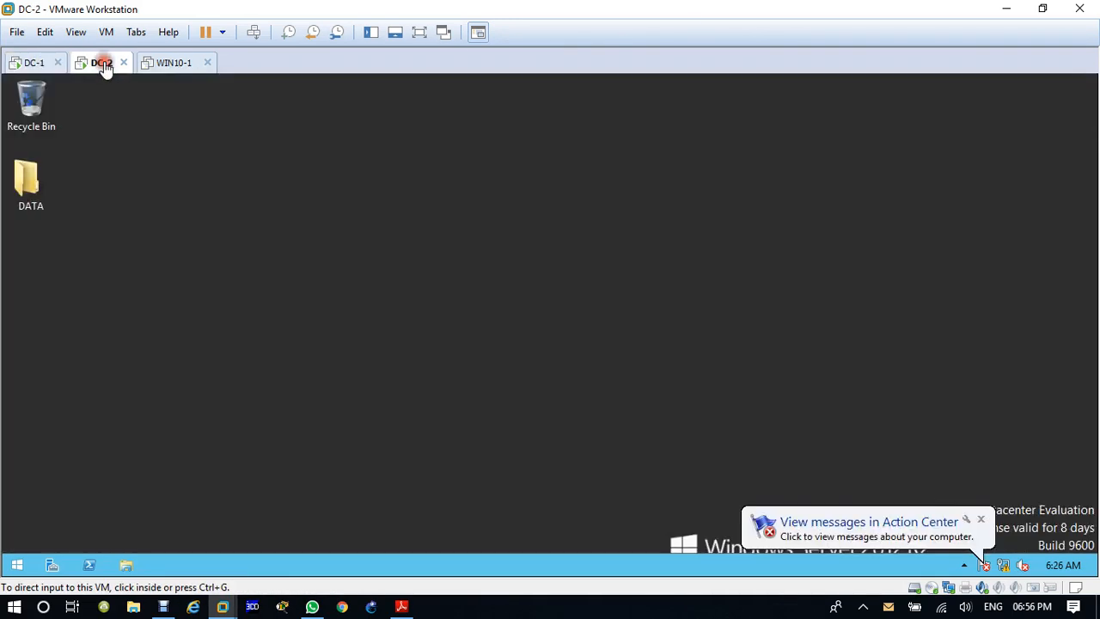
pyautogui.rightClick(1006, 569)
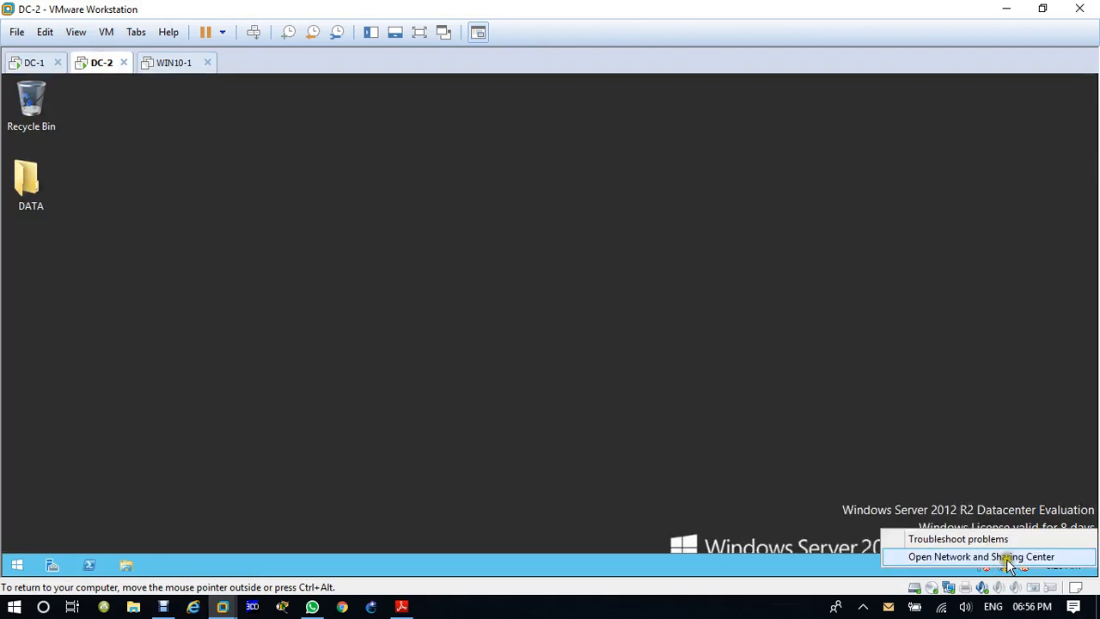
pyautogui.click(999, 557)
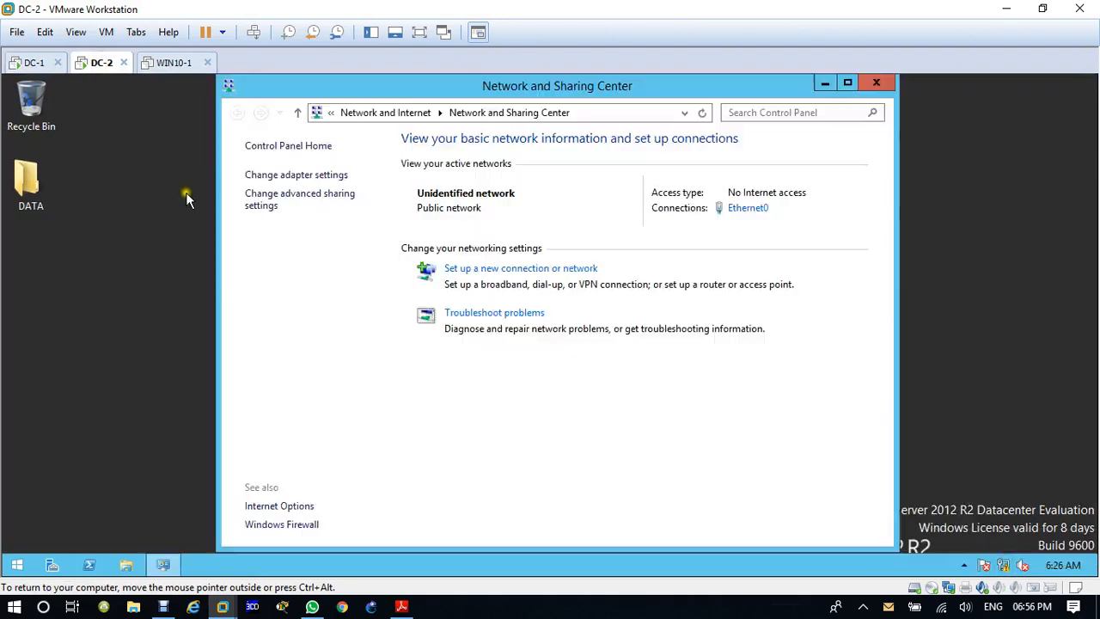
pyautogui.click(306, 176)
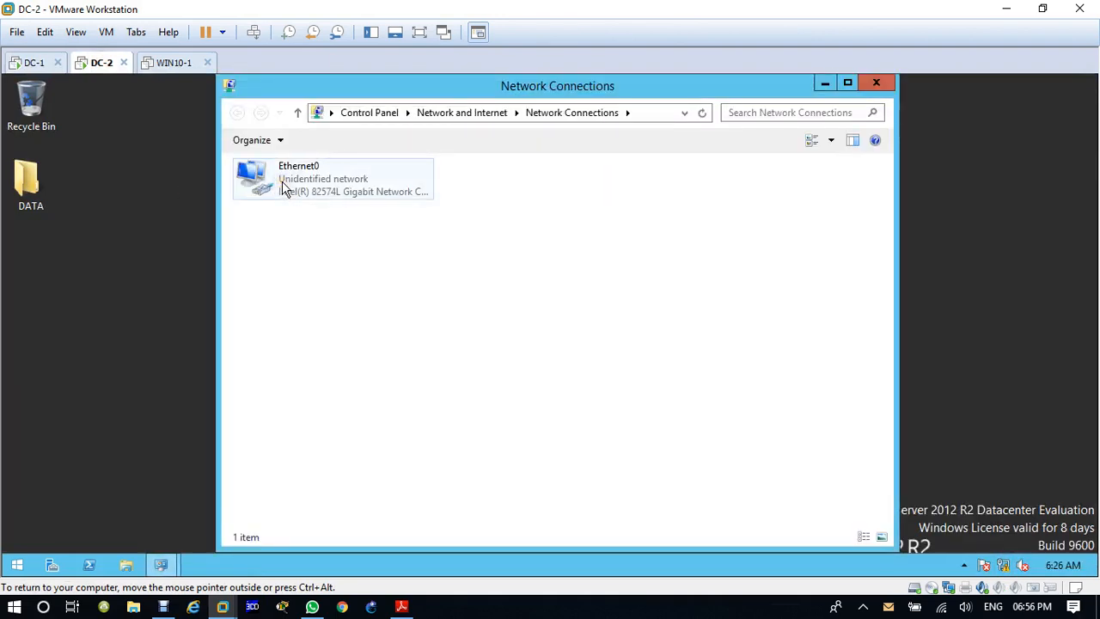
pyautogui.rightClick(284, 188)
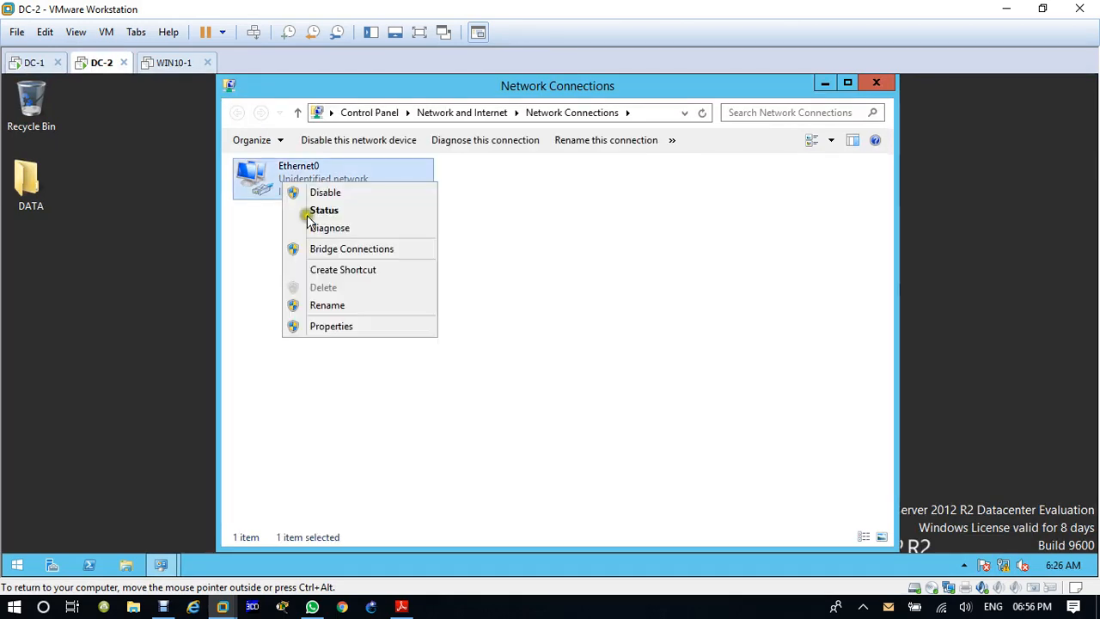
pyautogui.click(348, 304)
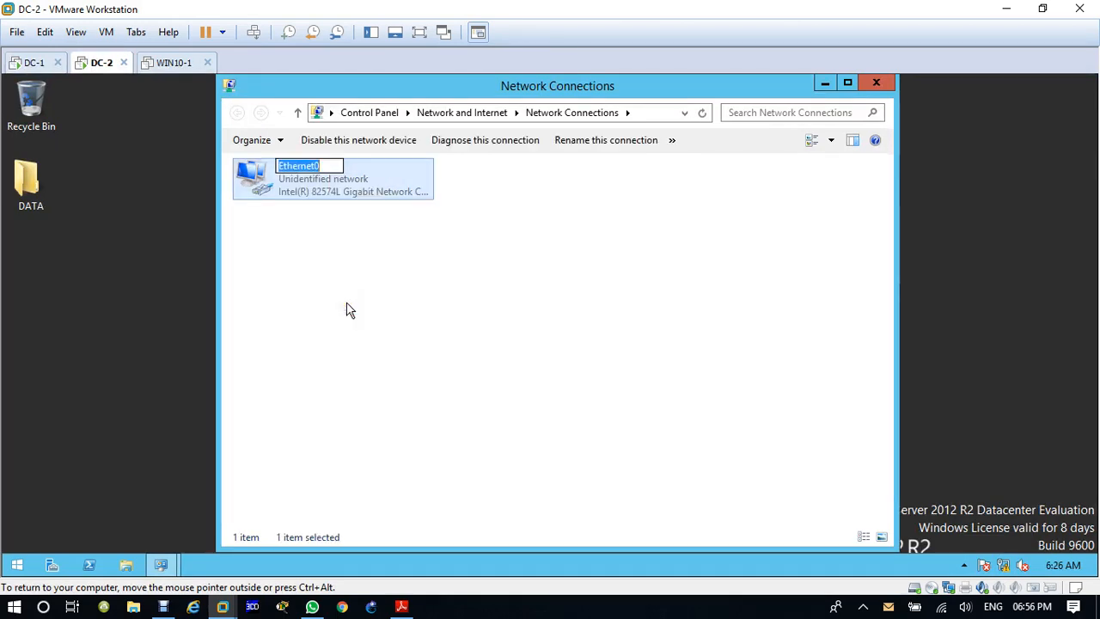
pyautogui.write('LAN')
pyautogui.press('Return')
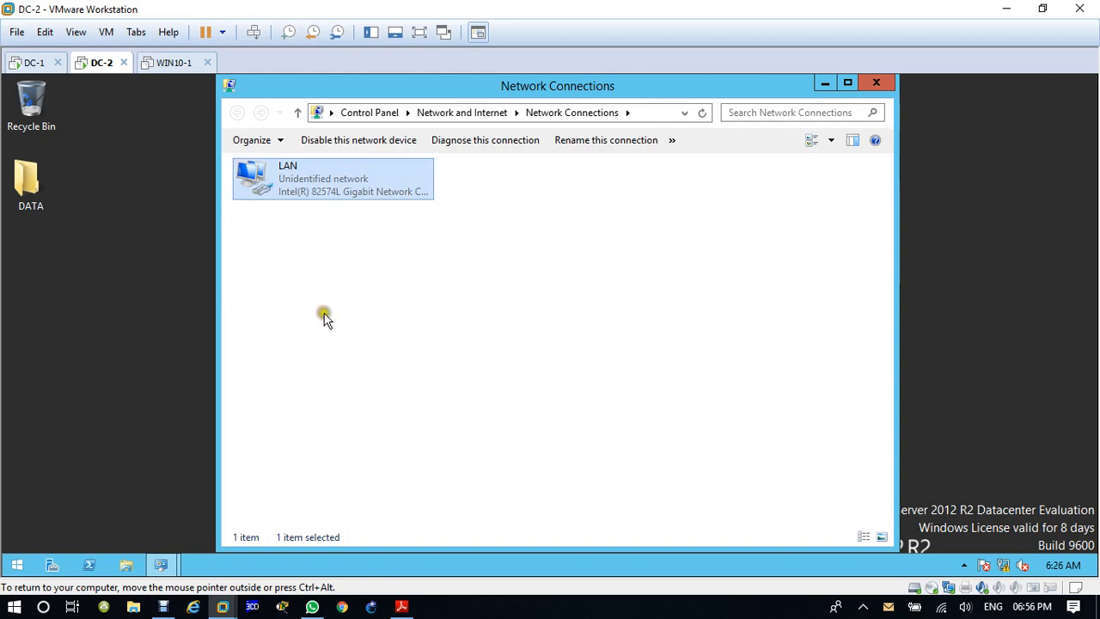
pyautogui.click(880, 86)
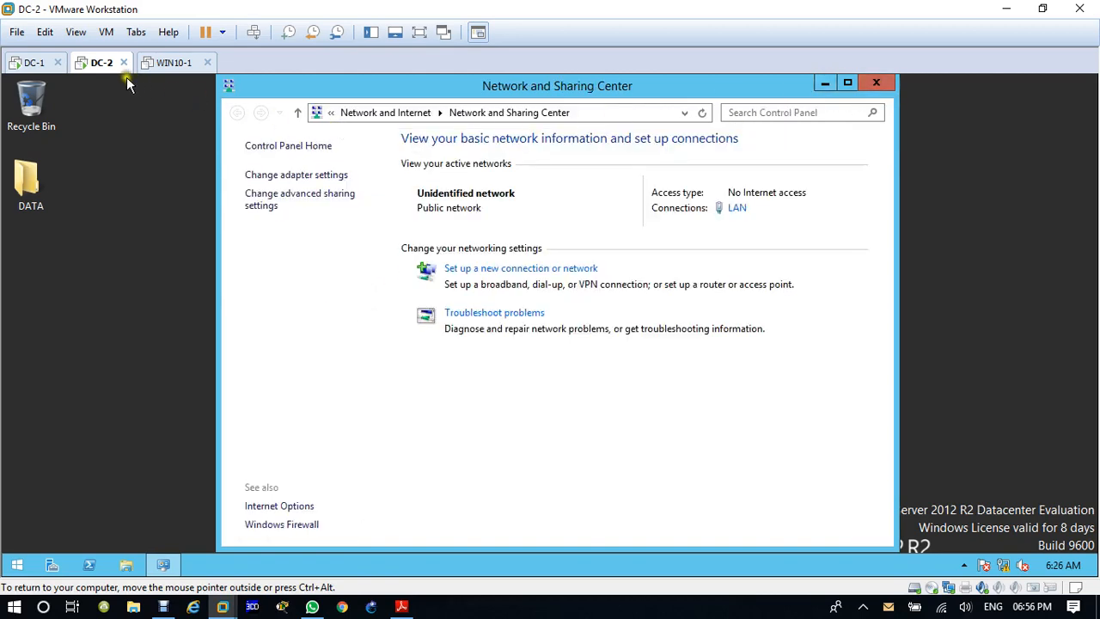
pyautogui.click(877, 93)
# Step: Add a second network adapter, using NAT, to the DC-1 virtual machine's hardware settings
pyautogui.click(25, 62)
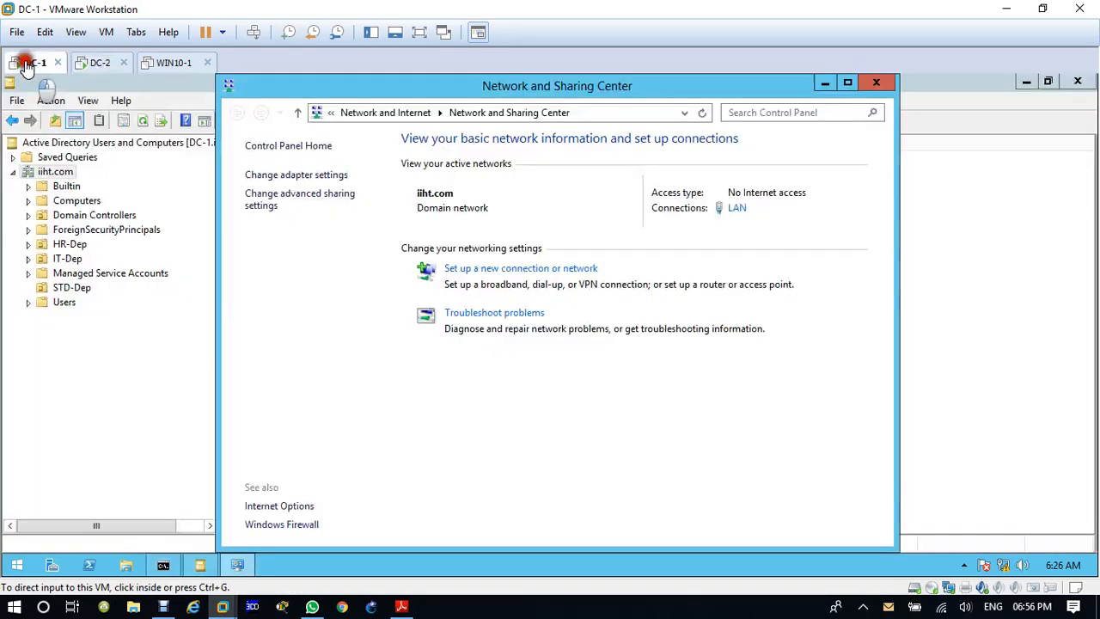
pyautogui.rightClick(26, 62)
pyautogui.click(100, 276)
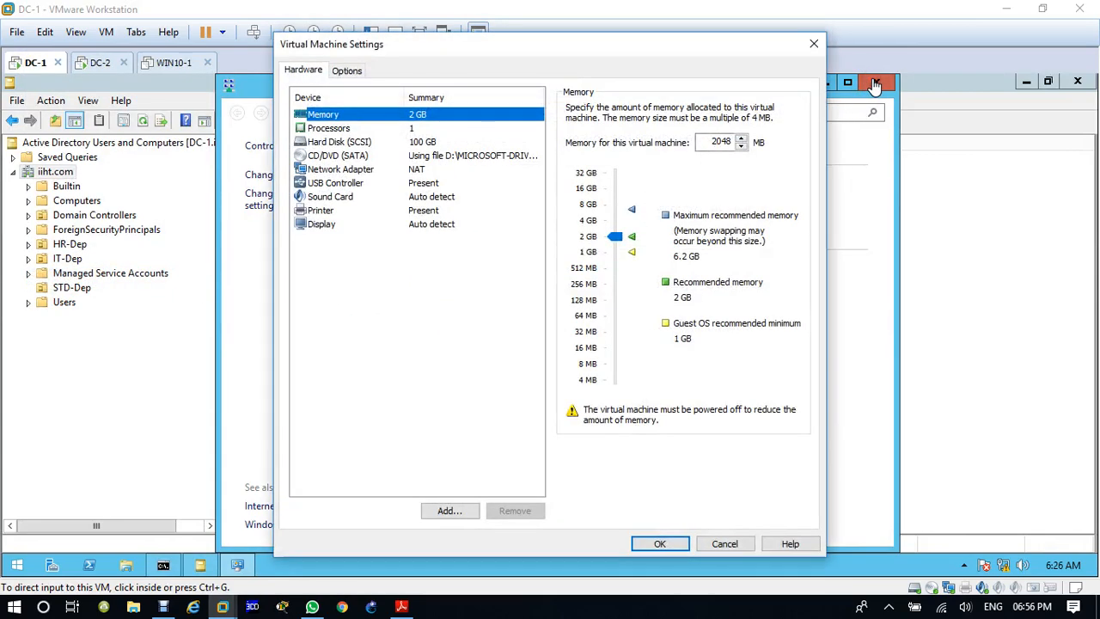
pyautogui.click(404, 171)
pyautogui.click(458, 511)
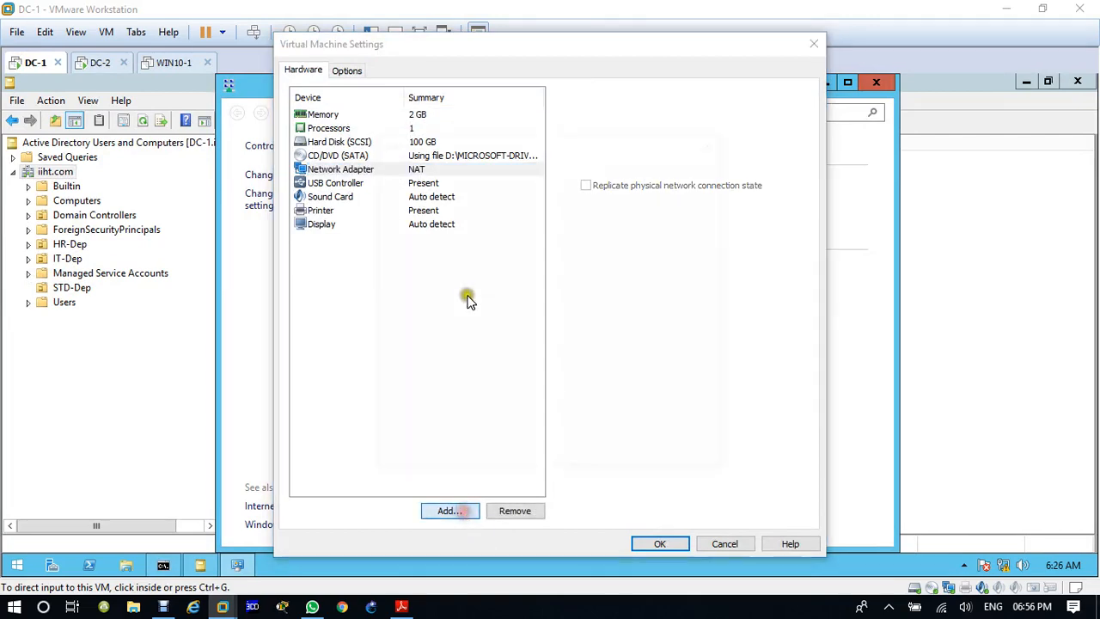
pyautogui.click(435, 269)
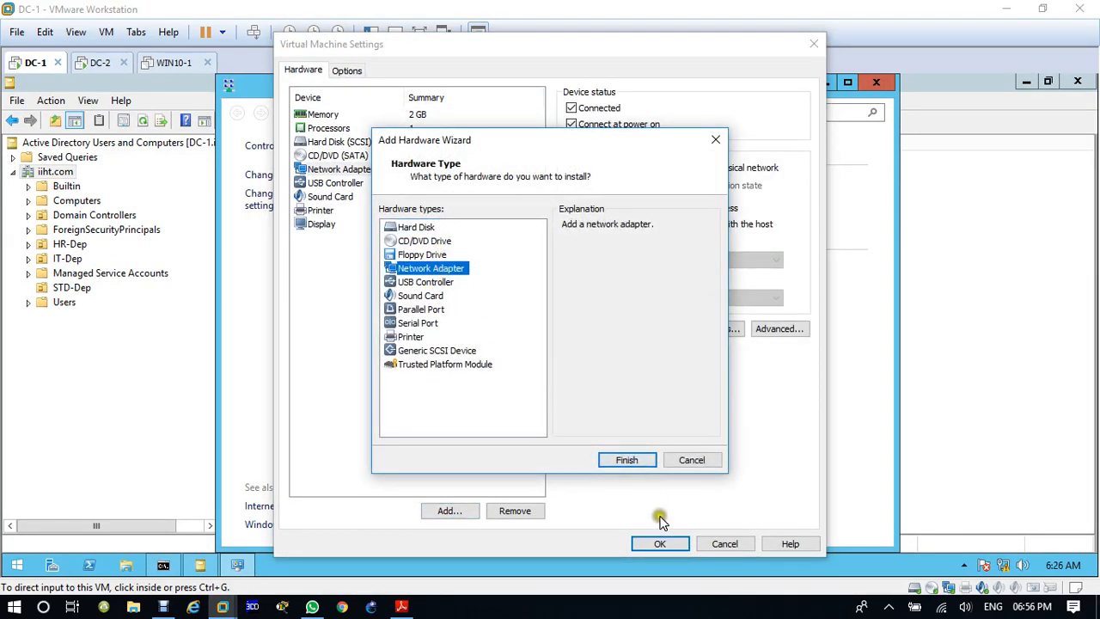
pyautogui.click(636, 459)
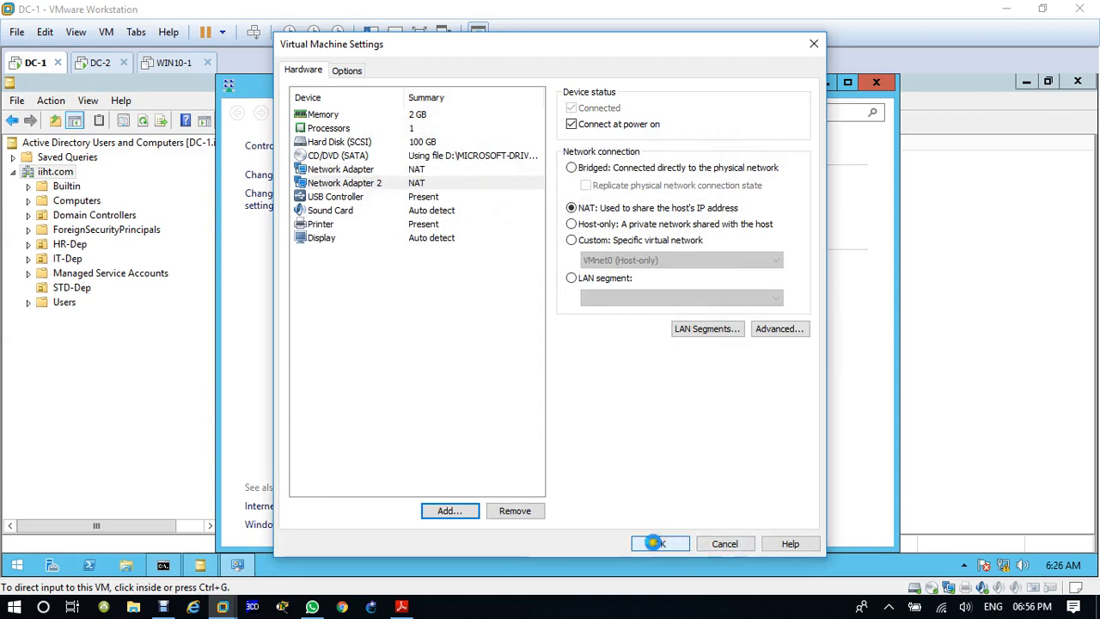
pyautogui.click(664, 543)
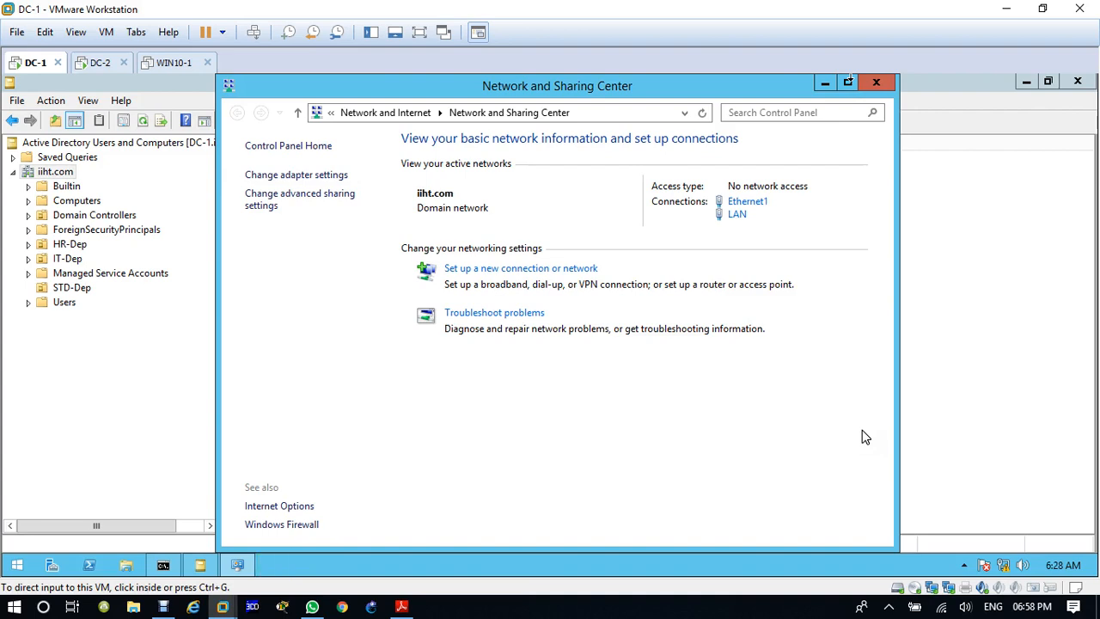
# Step: Close the network windows, Active Directory Users and Computers and the Command Prompt on DC-1
pyautogui.click(320, 174)
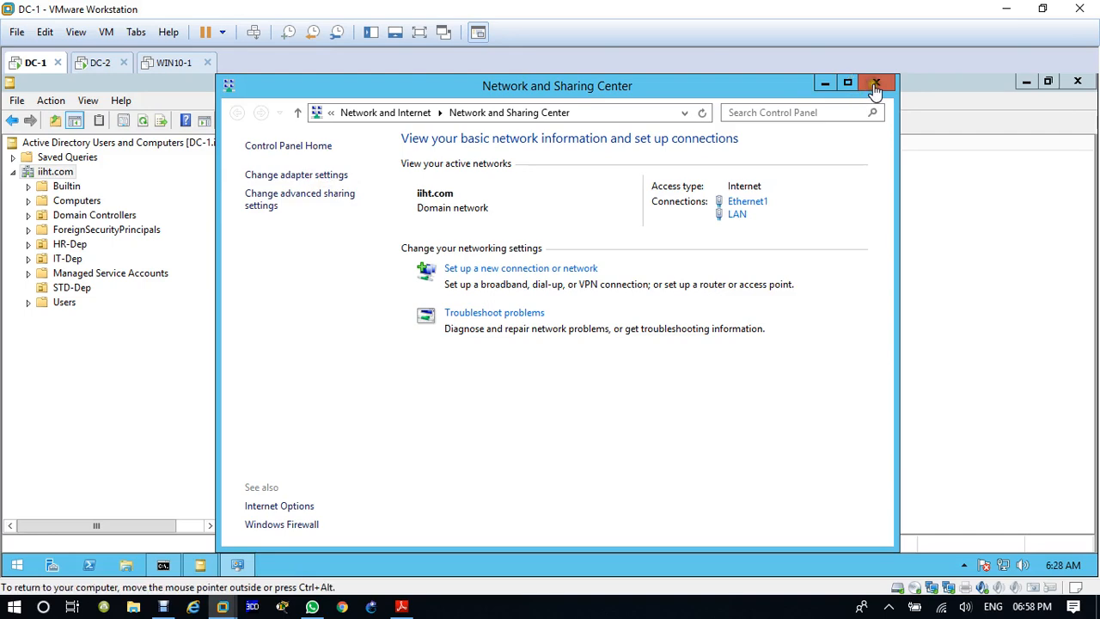
pyautogui.click(875, 84)
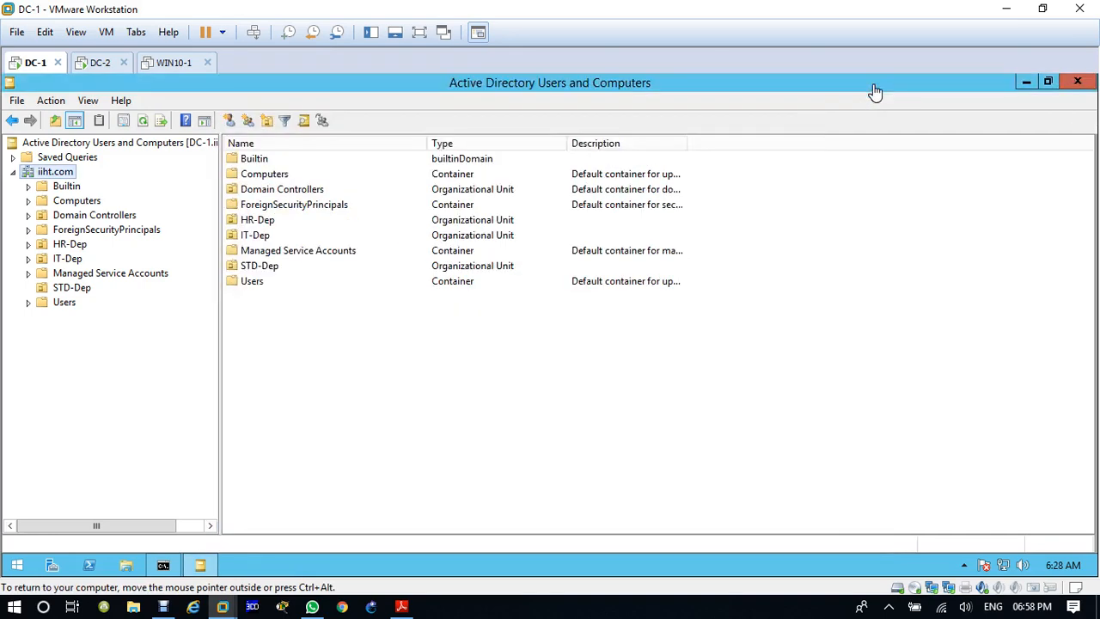
pyautogui.click(1075, 82)
pyautogui.click(863, 165)
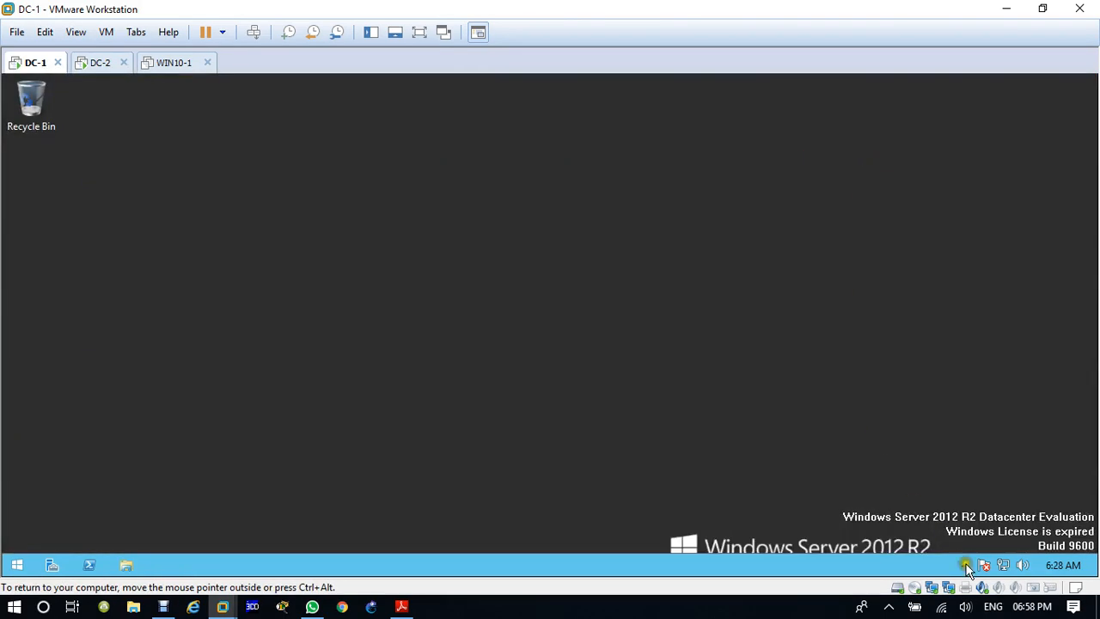
# Step: Open the list of network adapter connections on DC-1
pyautogui.rightClick(1003, 568)
pyautogui.click(1000, 558)
pyautogui.click(303, 176)
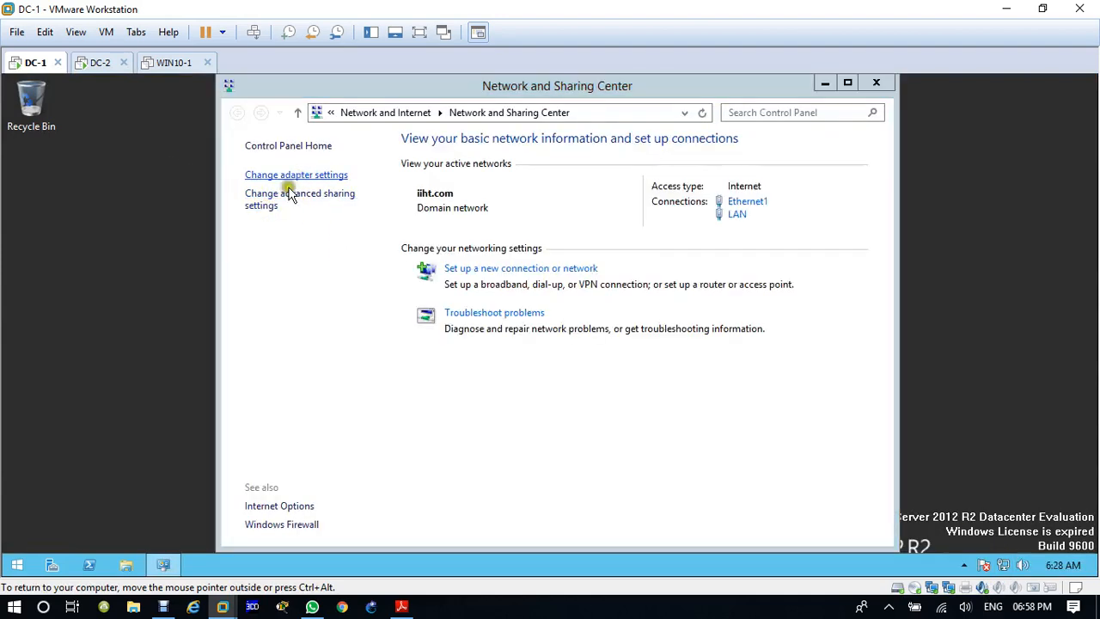
pyautogui.rightClick(301, 178)
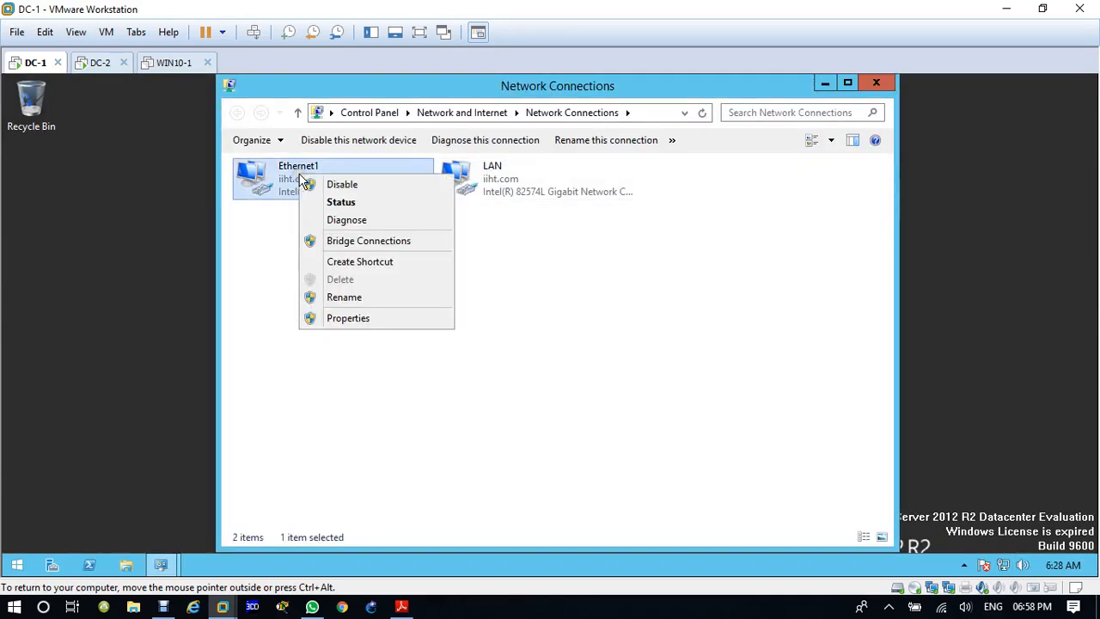
pyautogui.click(356, 317)
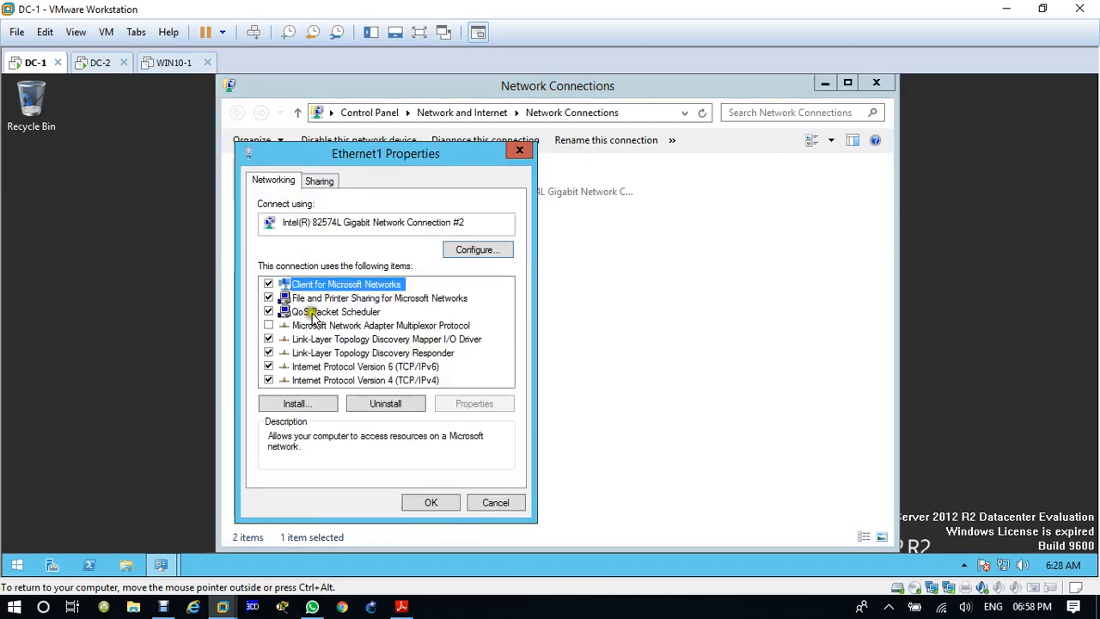
pyautogui.click(268, 366)
pyautogui.click(347, 380)
pyautogui.click(455, 408)
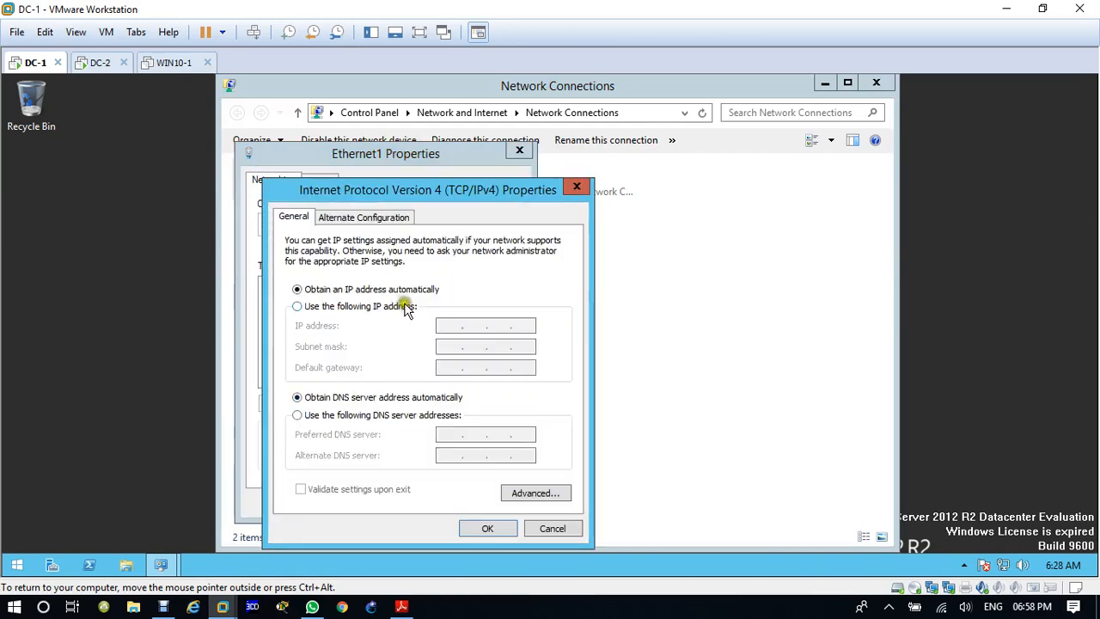
pyautogui.click(584, 183)
pyautogui.click(439, 505)
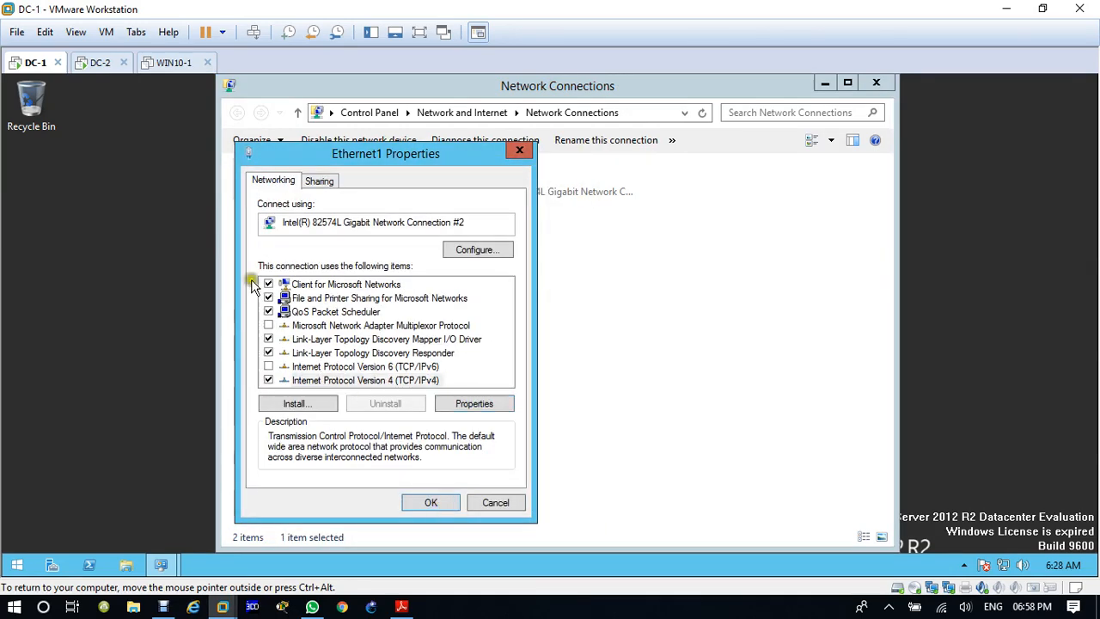
pyautogui.click(520, 158)
# Step: Rename DC-1's Ethernet1 network connection to WAN
pyautogui.rightClick(305, 176)
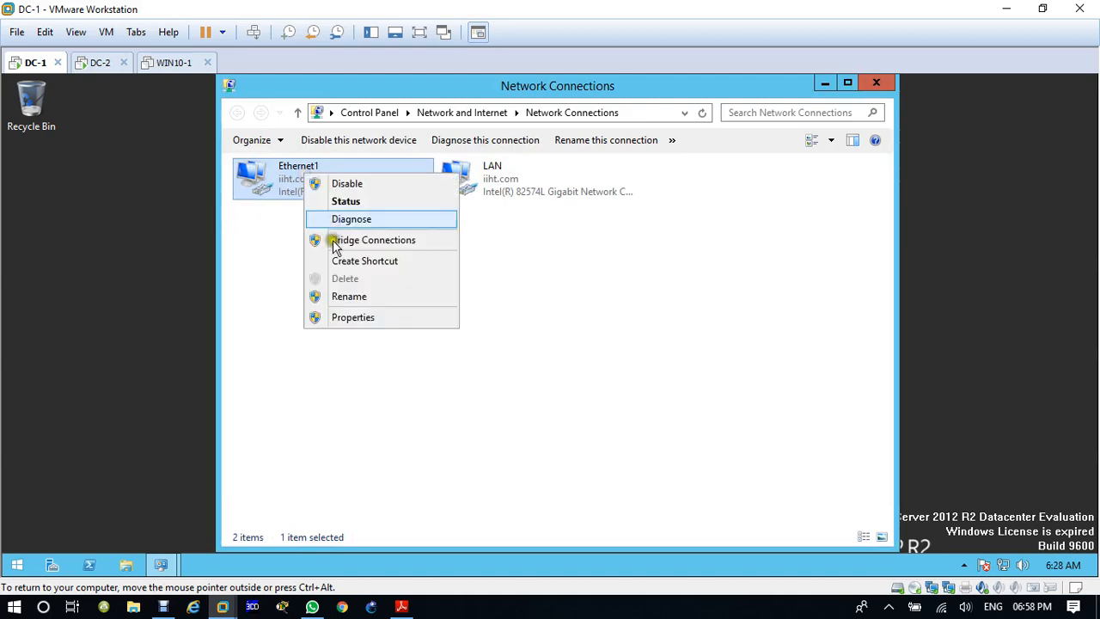
pyautogui.click(340, 296)
pyautogui.write('WA')
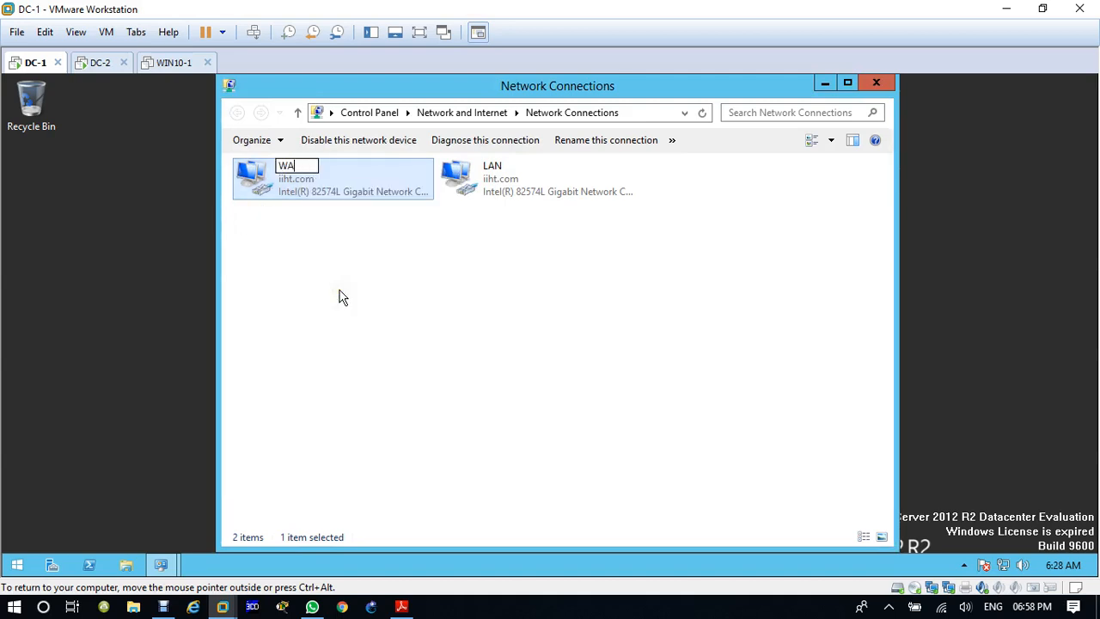
pyautogui.write('N')
pyautogui.press('Return')
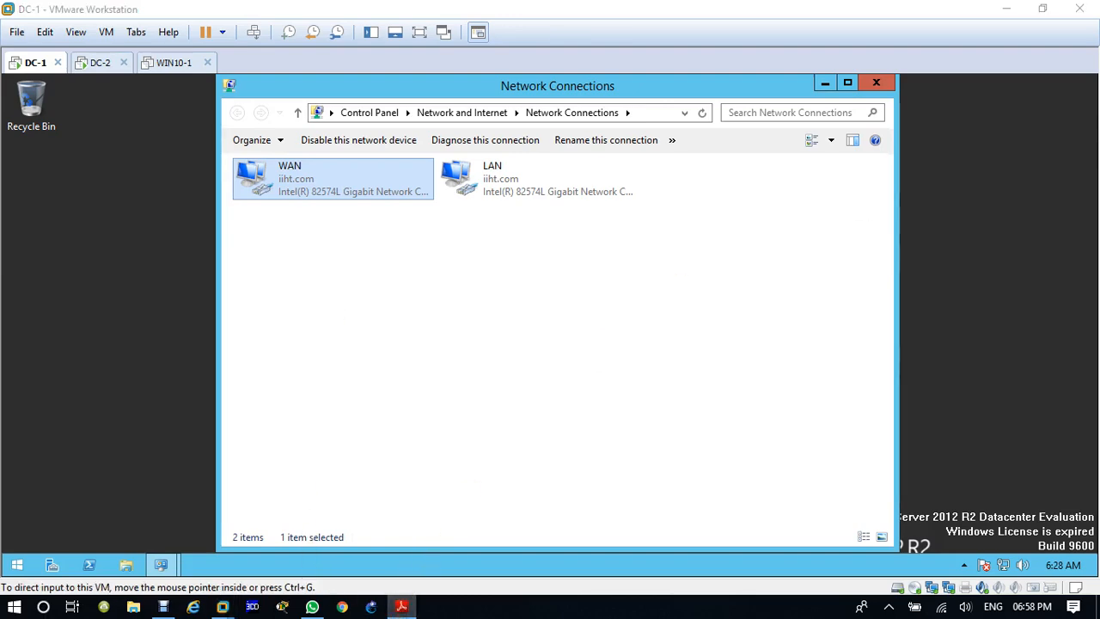
# Step: Switch to the Active Directory Replication PDF in Adobe Reader and examine the AD DS sites demonstration diagram on page 6
pyautogui.click(400, 606)
pyautogui.moveTo(519, 105); pyautogui.dragTo(465, 87)
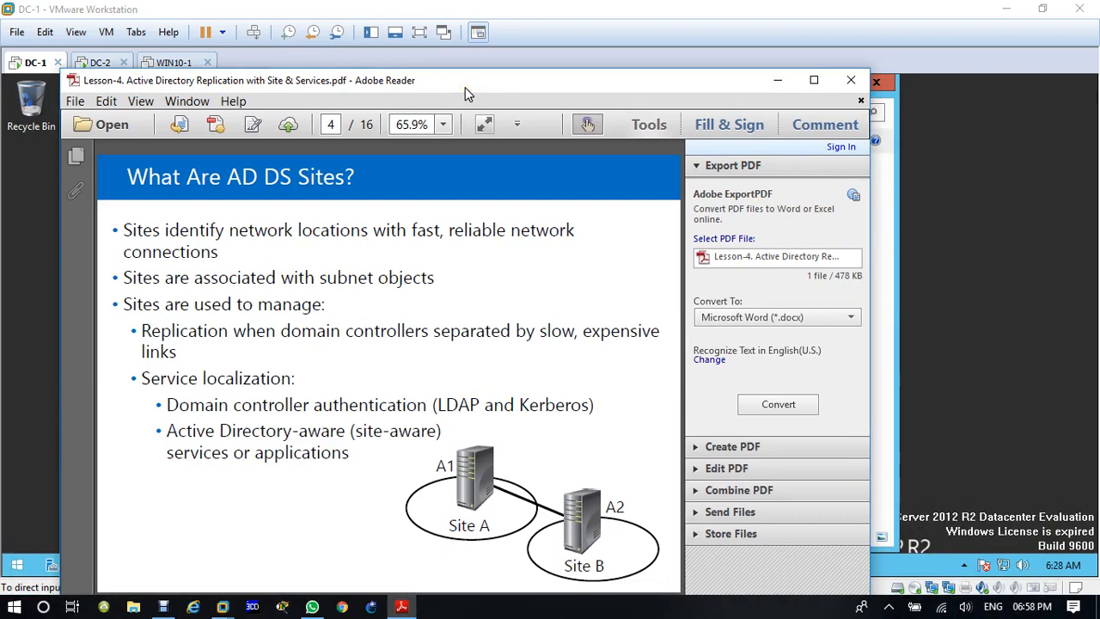
pyautogui.doubleClick(465, 87)
pyautogui.scroll(-4, 607, 246)
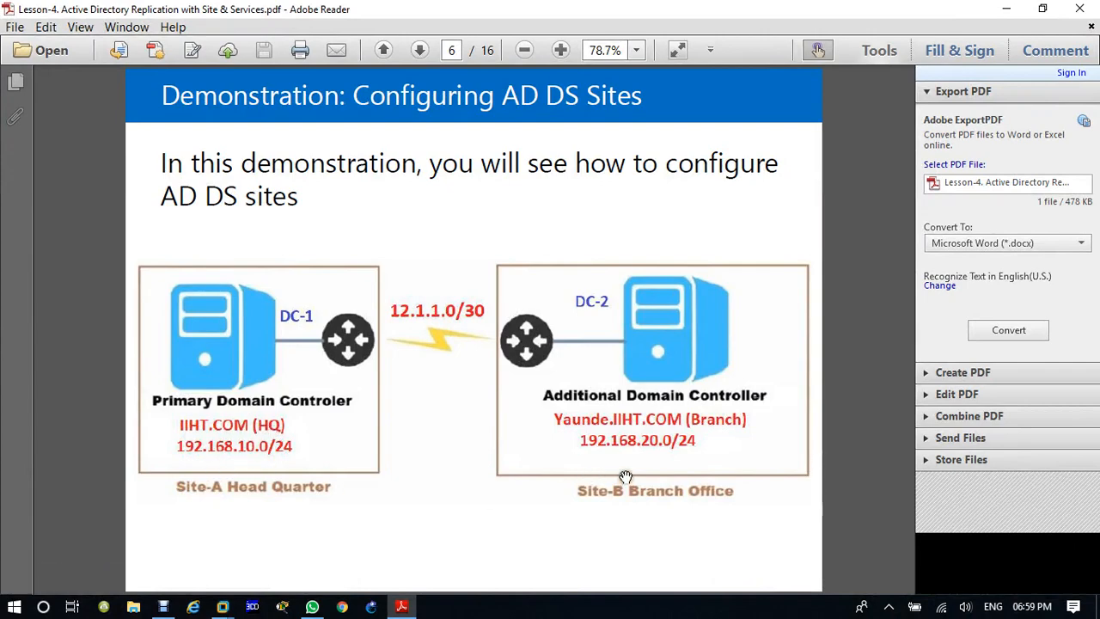
pyautogui.doubleClick(679, 11)
pyautogui.moveTo(679, 17); pyautogui.dragTo(1099, 60)
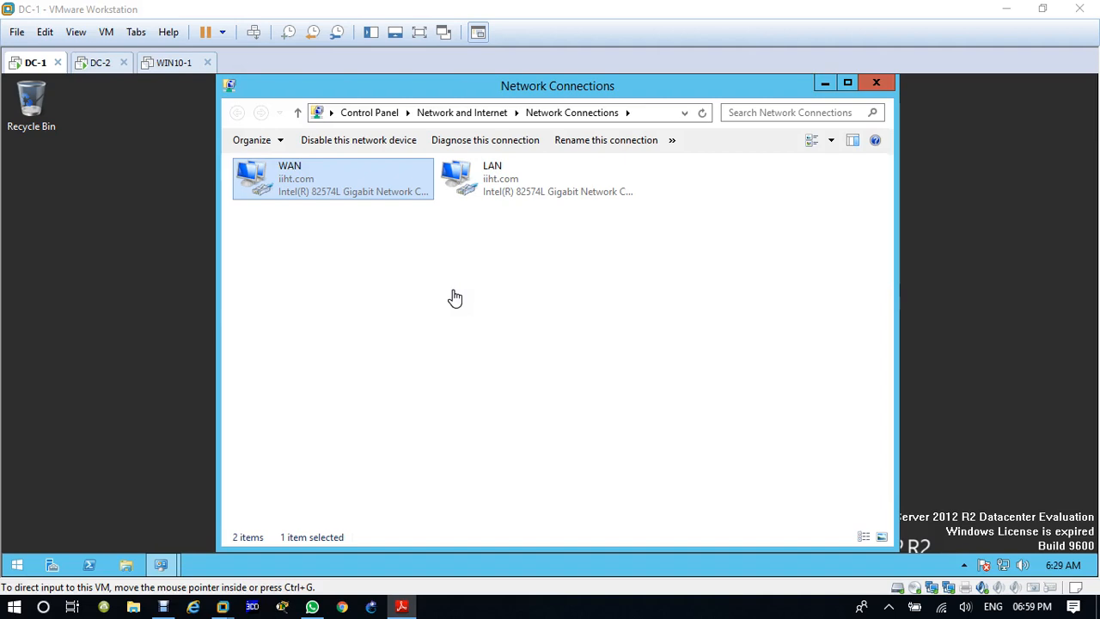
# Step: Close the network windows on DC-1 and switch to the DC-2 virtual machine
pyautogui.click(878, 84)
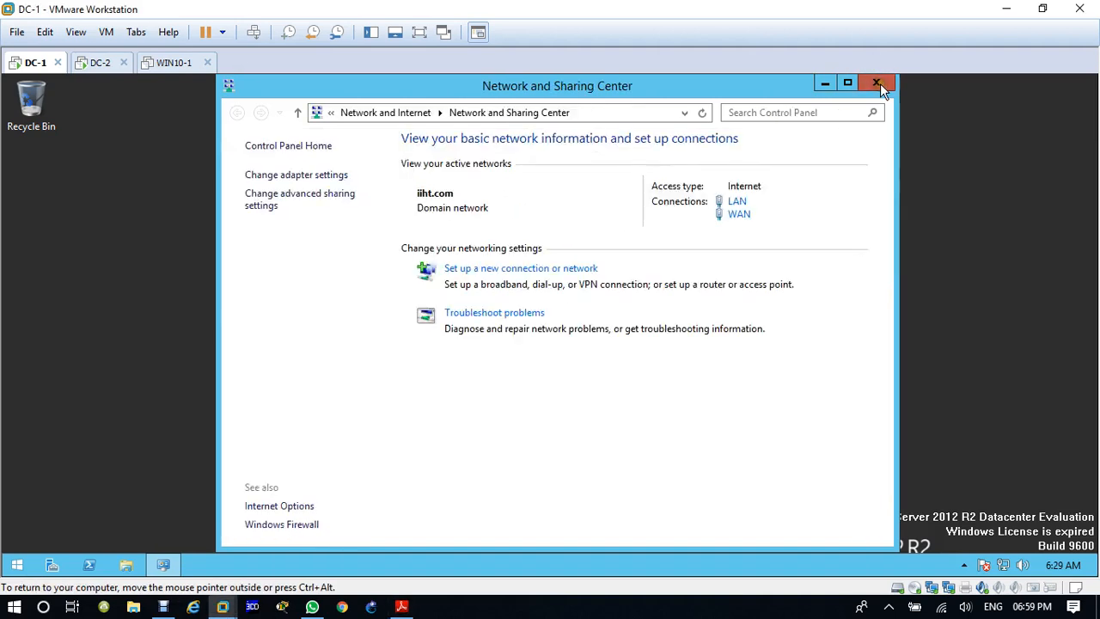
pyautogui.click(878, 83)
pyautogui.click(101, 67)
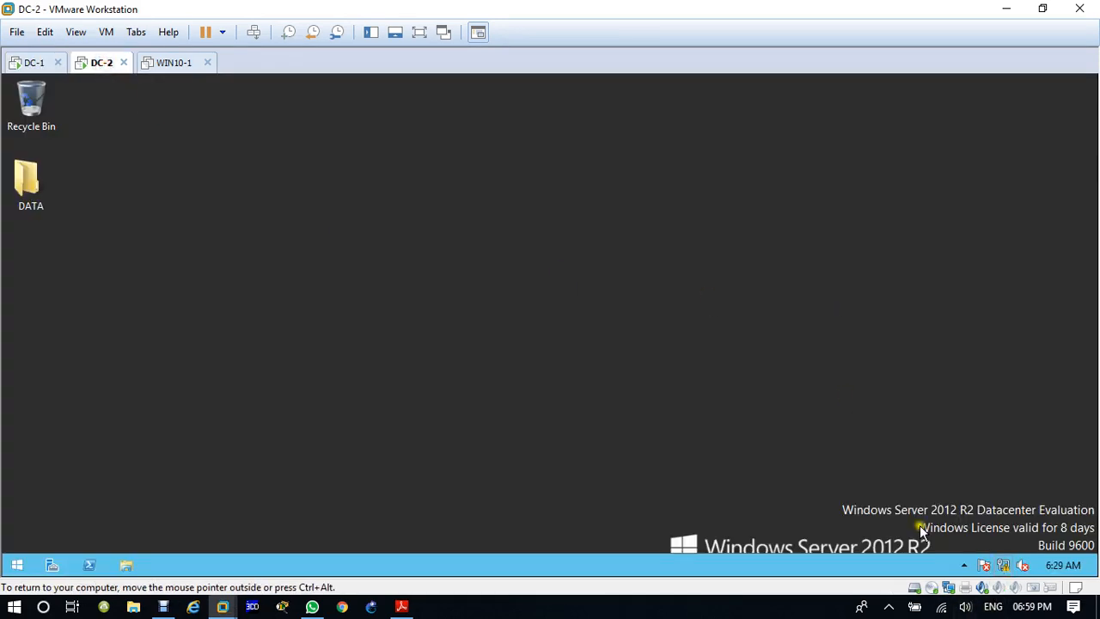
# Step: Add a second network adapter, using NAT, to the DC-2 virtual machine's hardware settings
pyautogui.rightClick(101, 67)
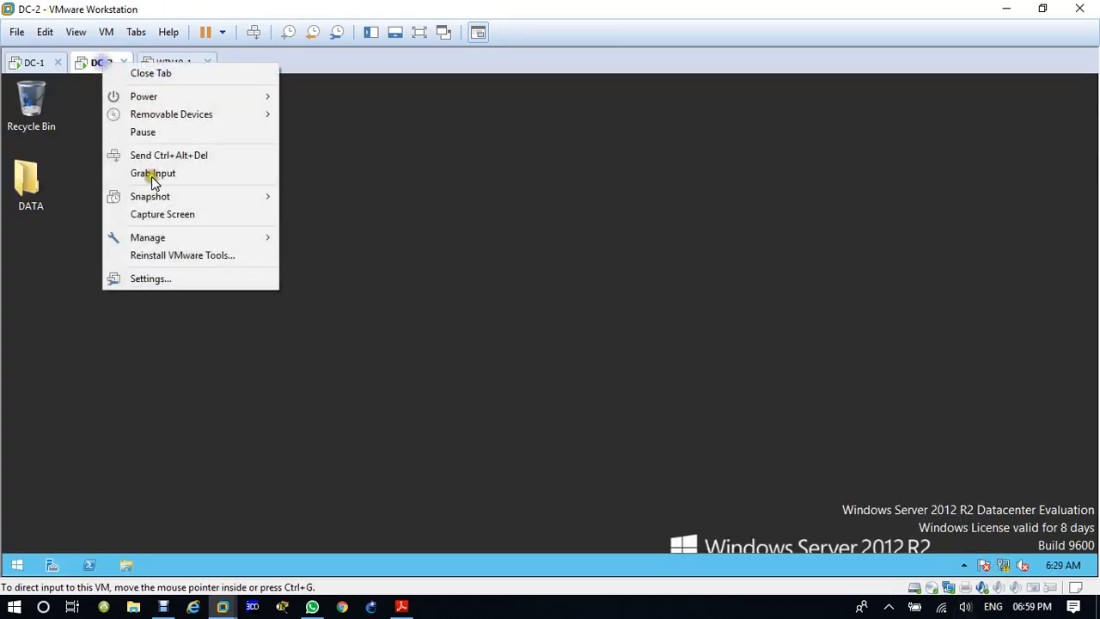
pyautogui.click(180, 279)
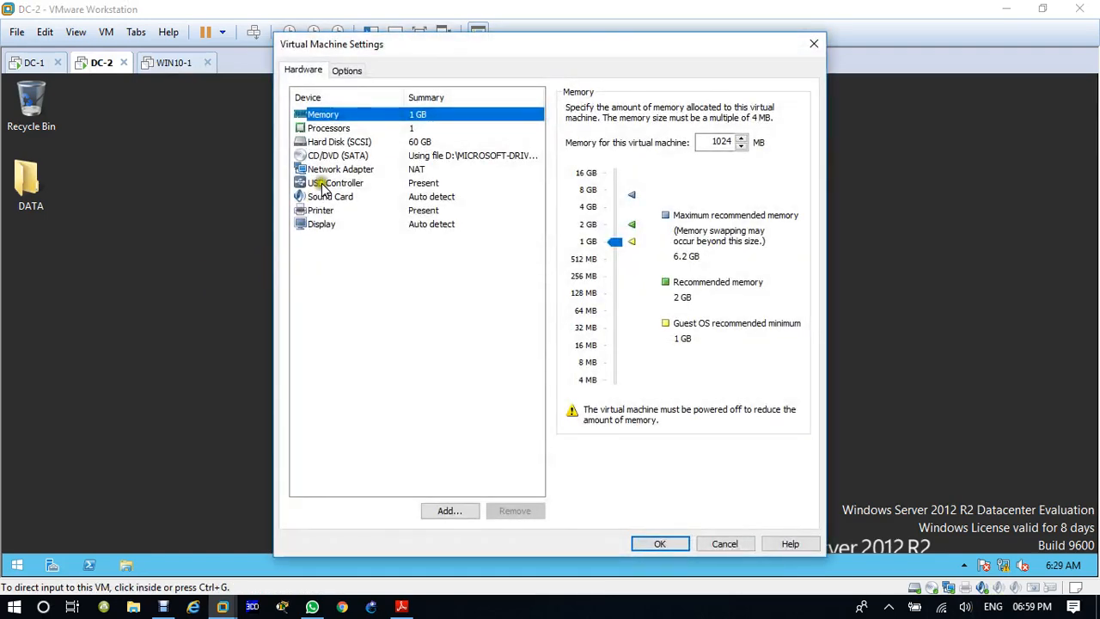
pyautogui.click(332, 169)
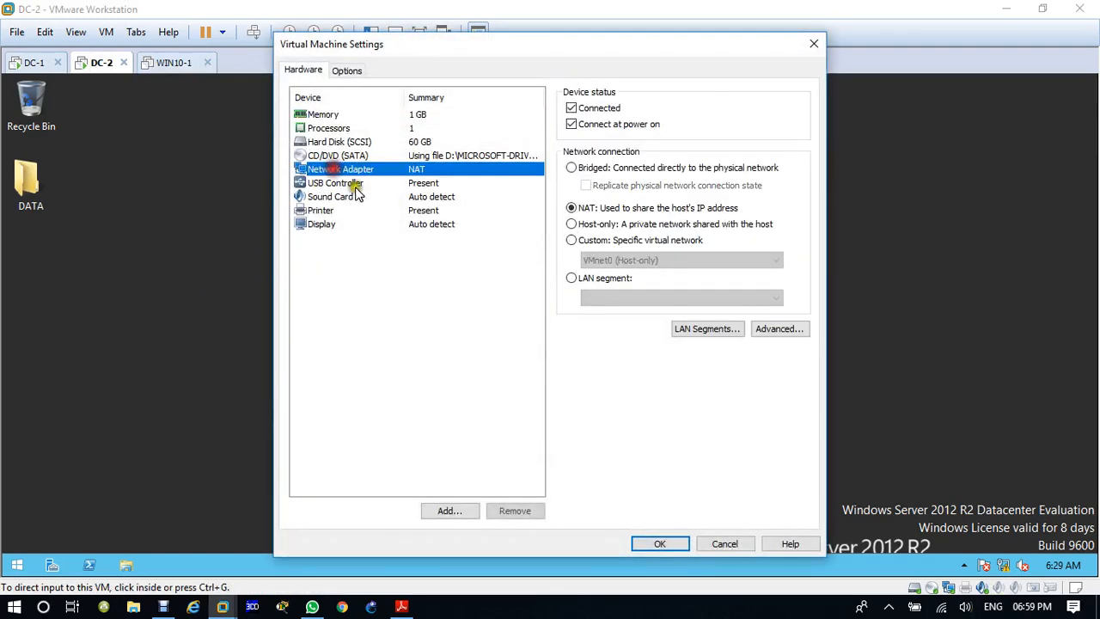
pyautogui.click(448, 510)
pyautogui.click(426, 270)
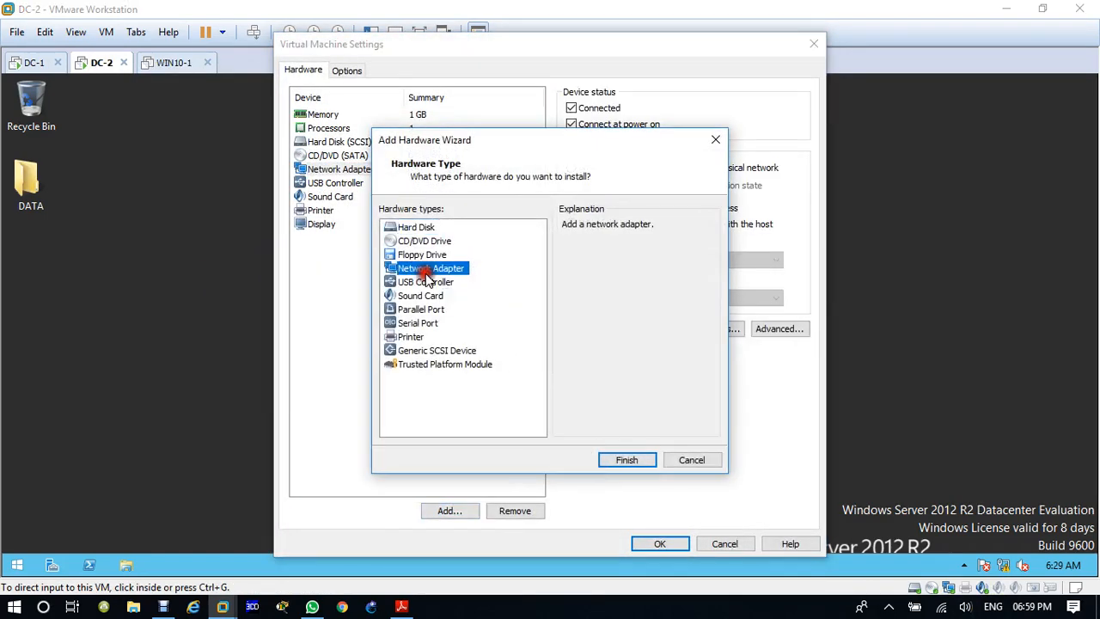
pyautogui.click(643, 460)
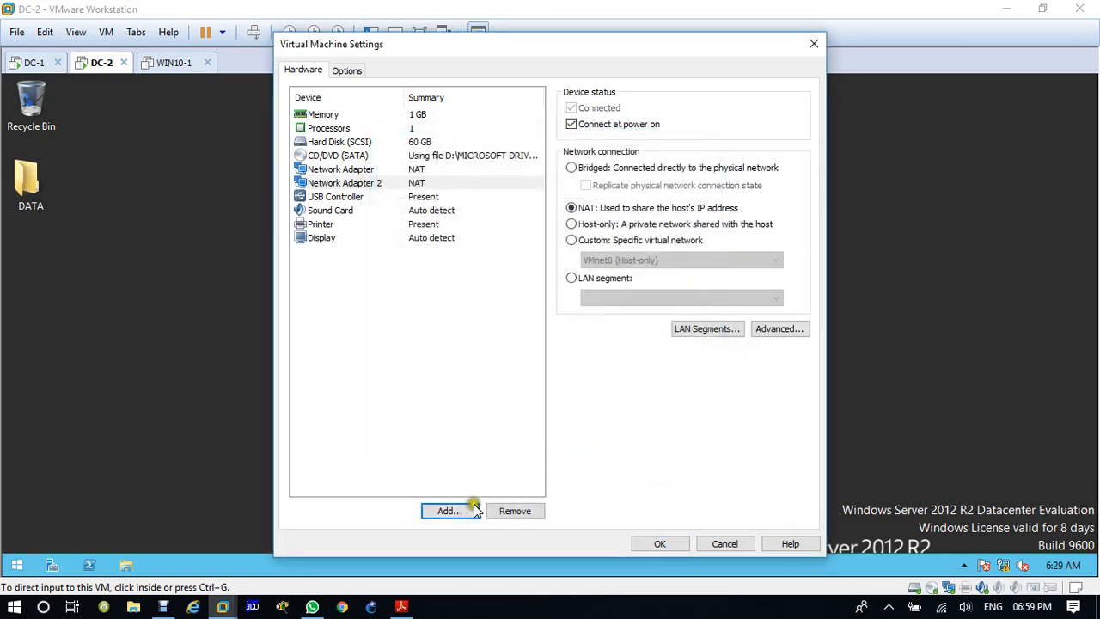
pyautogui.click(659, 543)
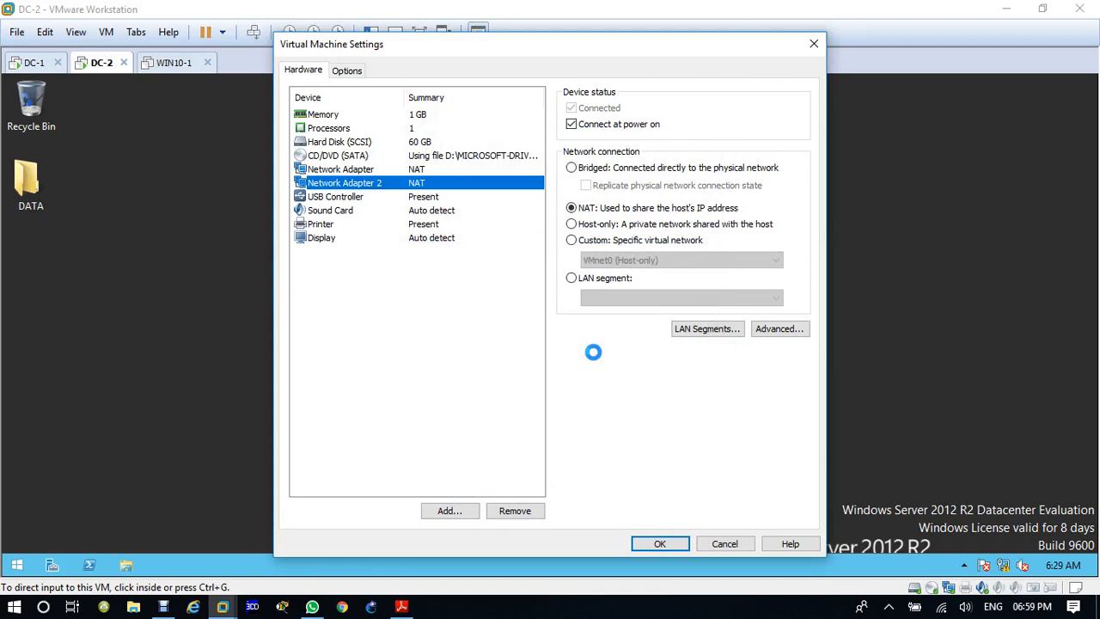
pyautogui.click(683, 534)
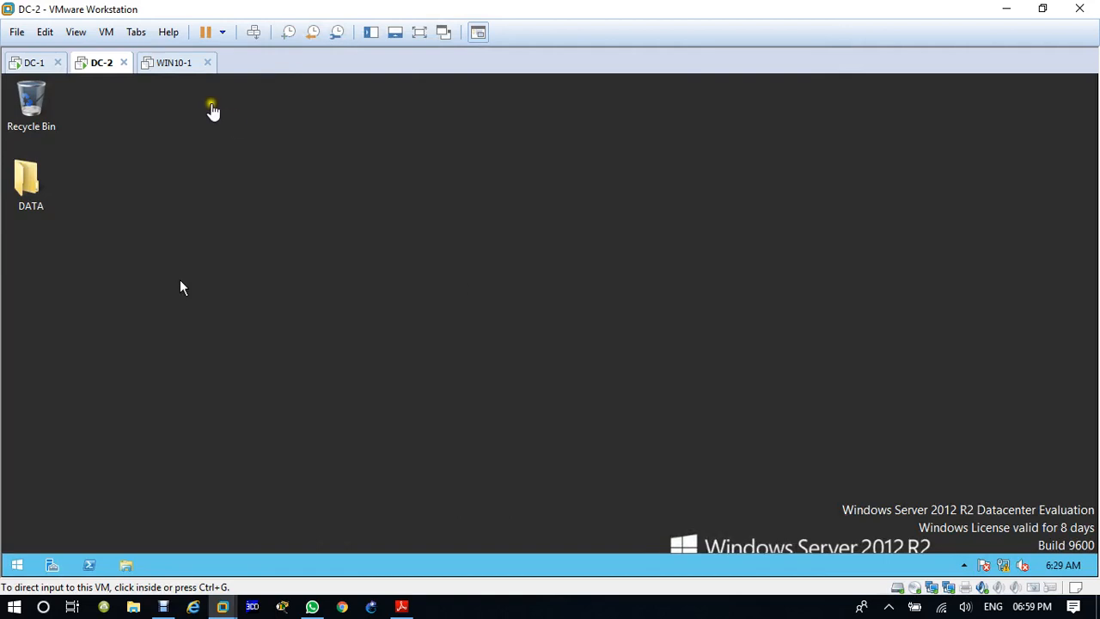
pyautogui.click(180, 288)
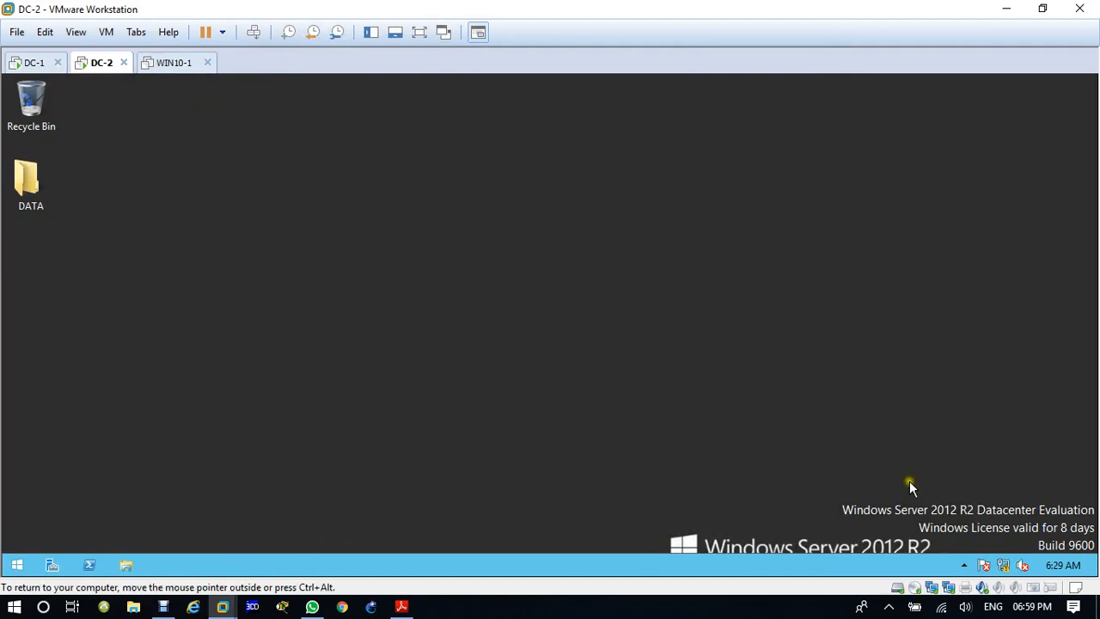
# Step: Open the list of network adapter connections on DC-2
pyautogui.rightClick(1004, 565)
pyautogui.click(1006, 557)
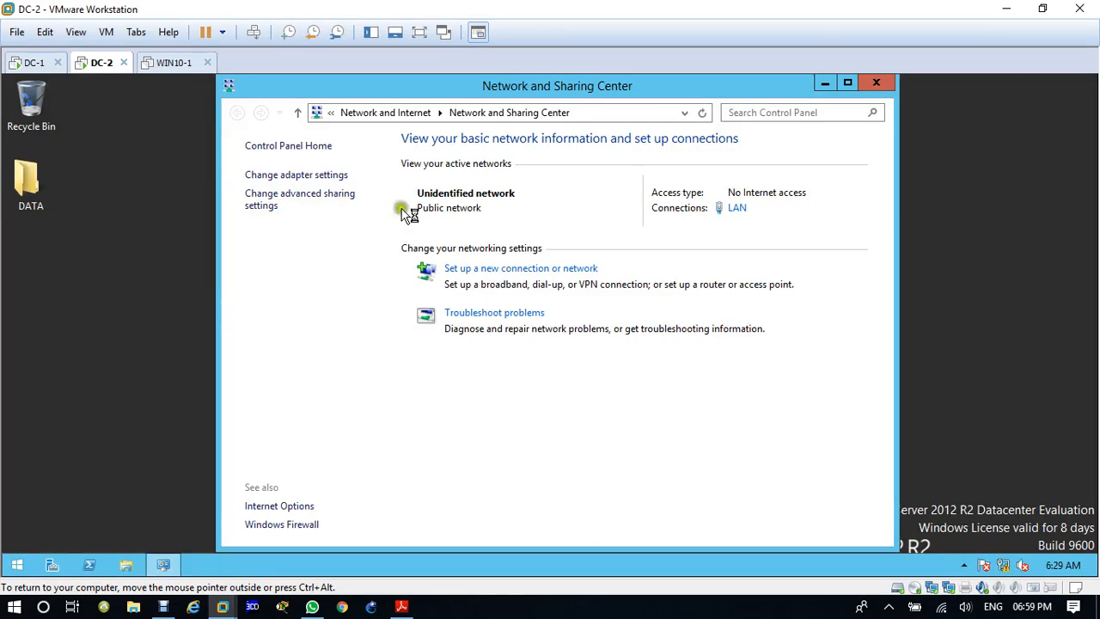
pyautogui.click(307, 177)
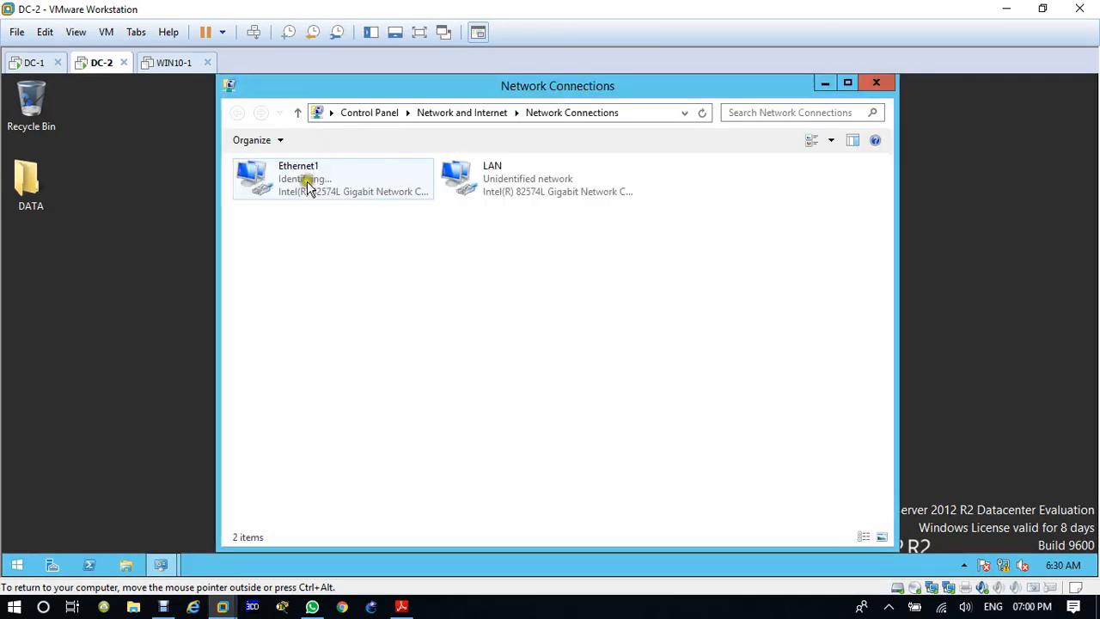
pyautogui.rightClick(309, 186)
pyautogui.click(380, 327)
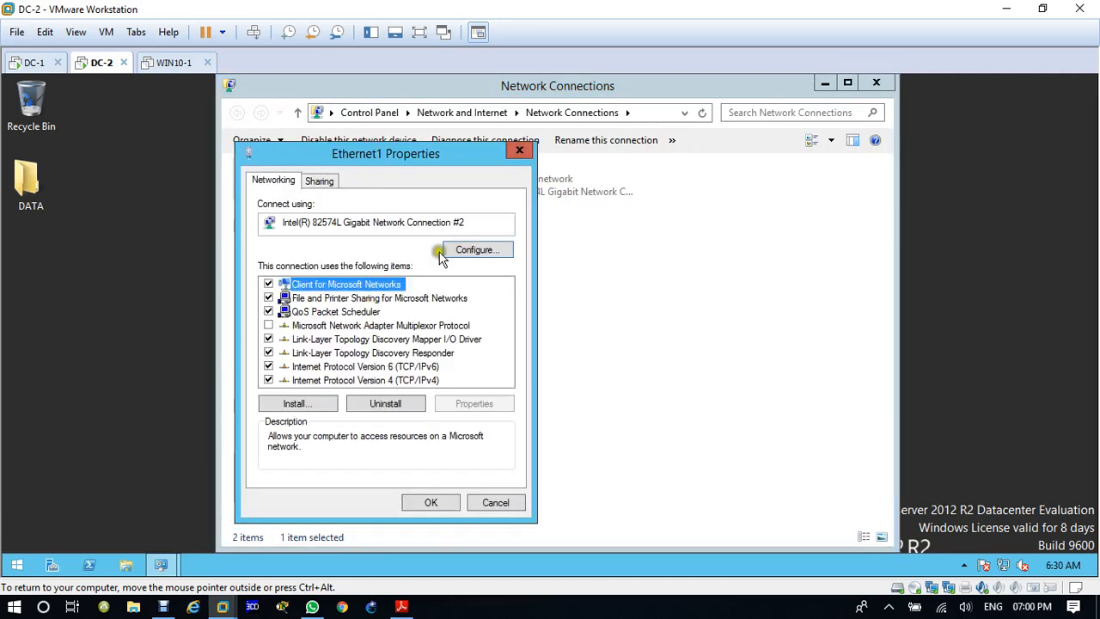
pyautogui.click(521, 153)
# Step: Rename DC-2's Ethernet1 network connection to WAN and close the network windows
pyautogui.rightClick(280, 178)
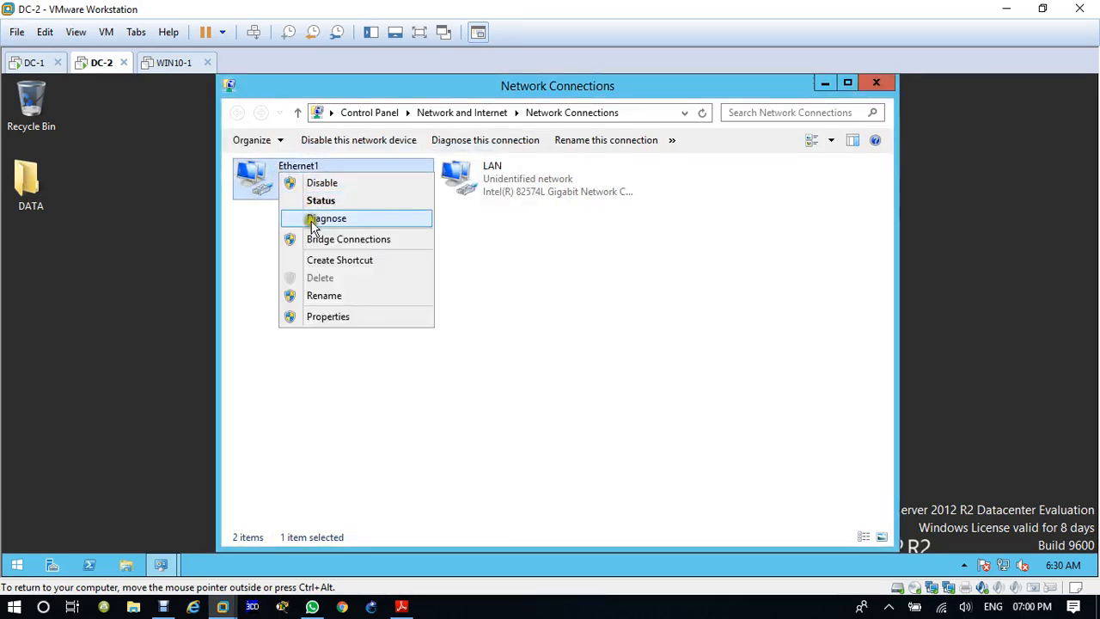
pyautogui.click(320, 295)
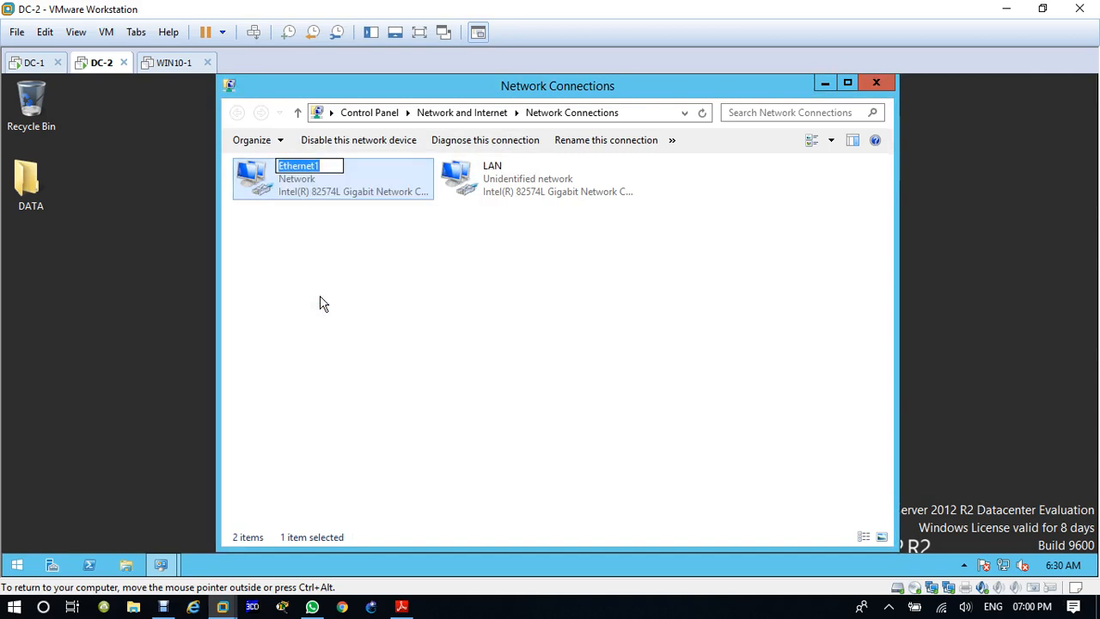
pyautogui.write('WAN')
pyautogui.press('Return')
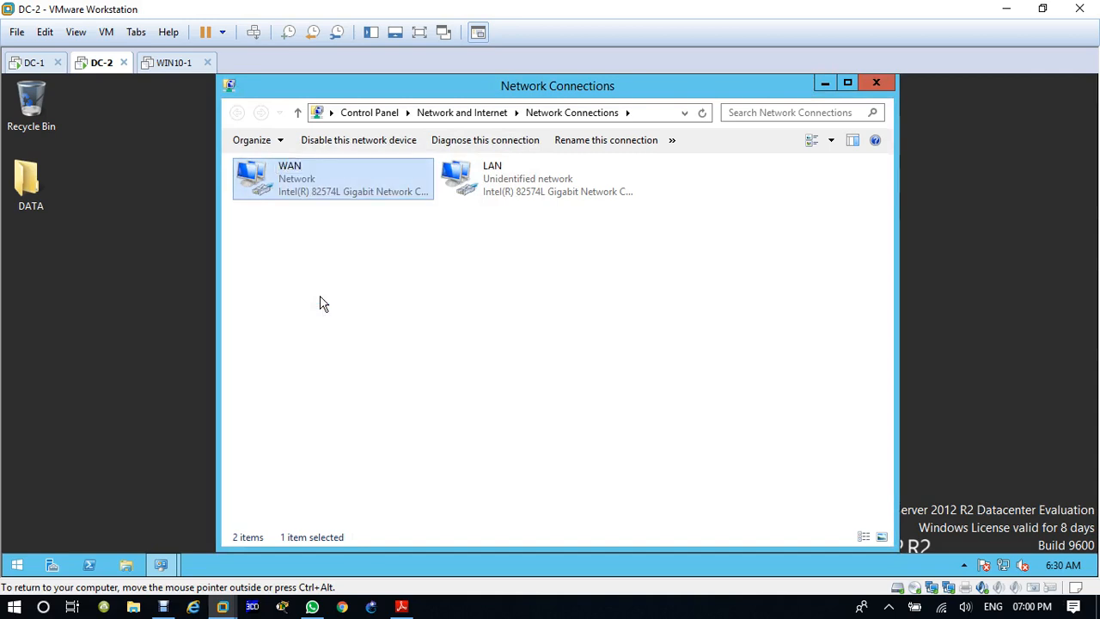
pyautogui.click(875, 82)
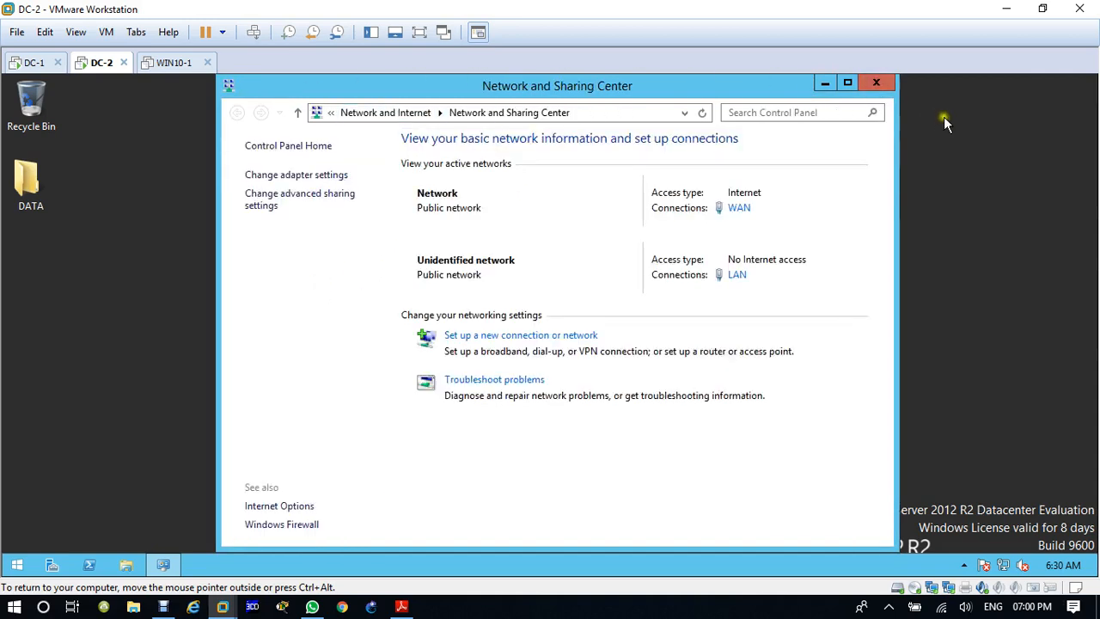
pyautogui.click(884, 84)
# Step: Switch to the DC-1 virtual machine and open its list of network adapter connections
pyautogui.click(34, 63)
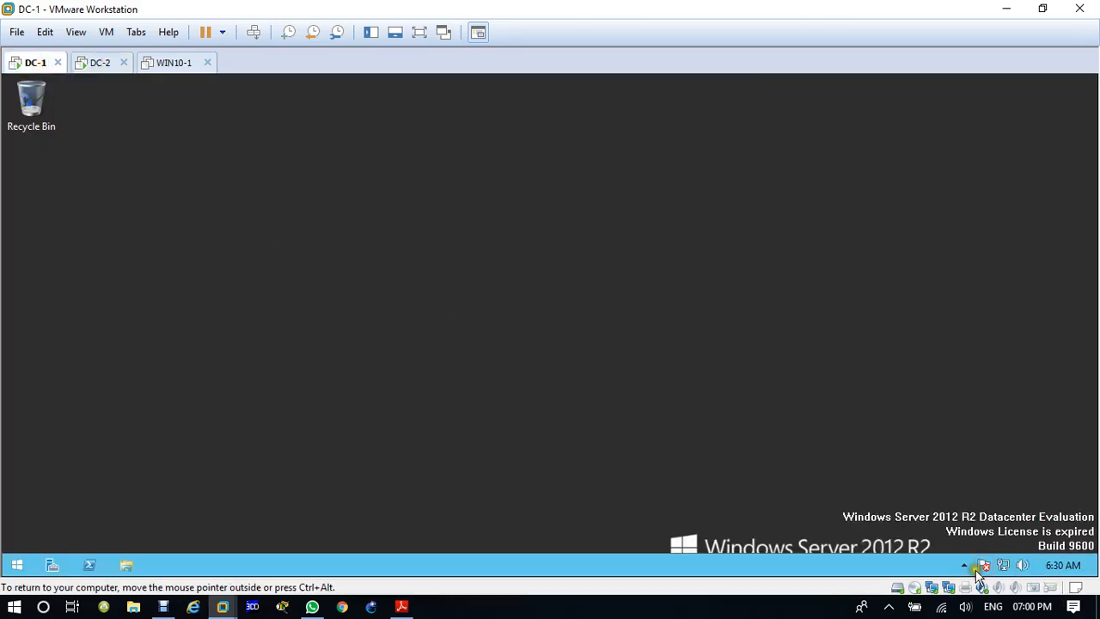
pyautogui.rightClick(1006, 566)
pyautogui.click(989, 551)
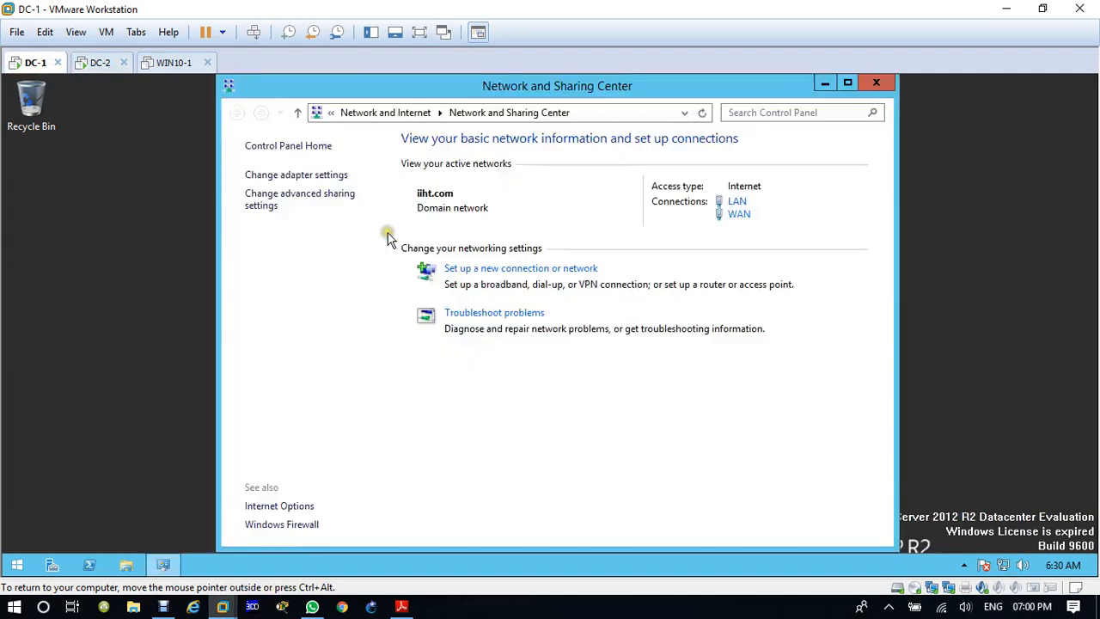
pyautogui.click(271, 175)
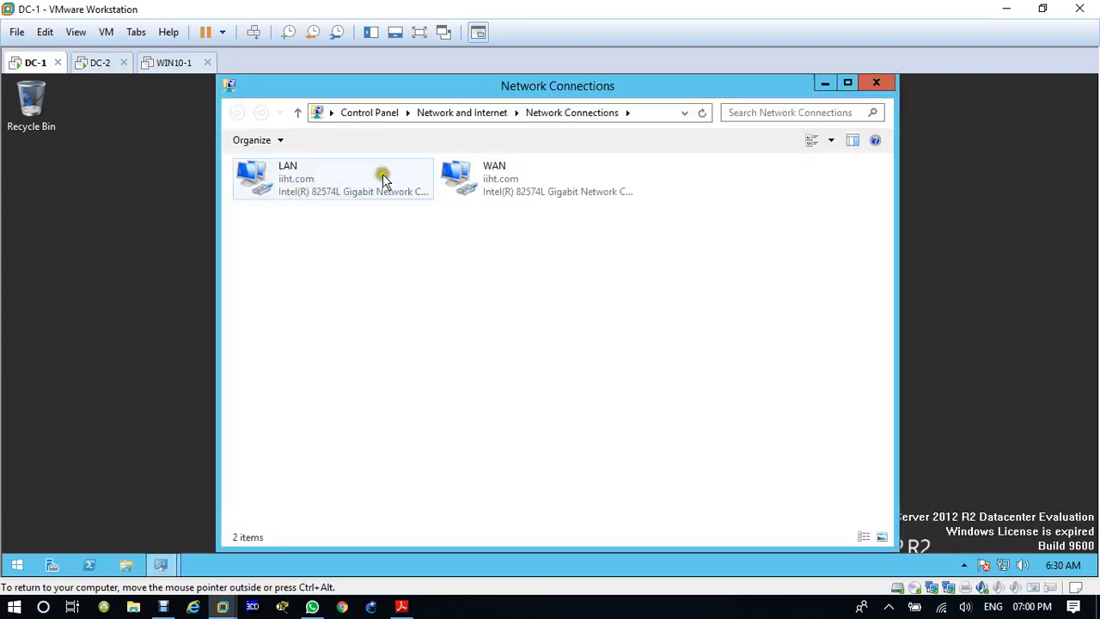
# Step: Open the properties of DC-1's WAN connection and disable Internet Protocol Version 6 (TCP/IPv6)
pyautogui.click(472, 187)
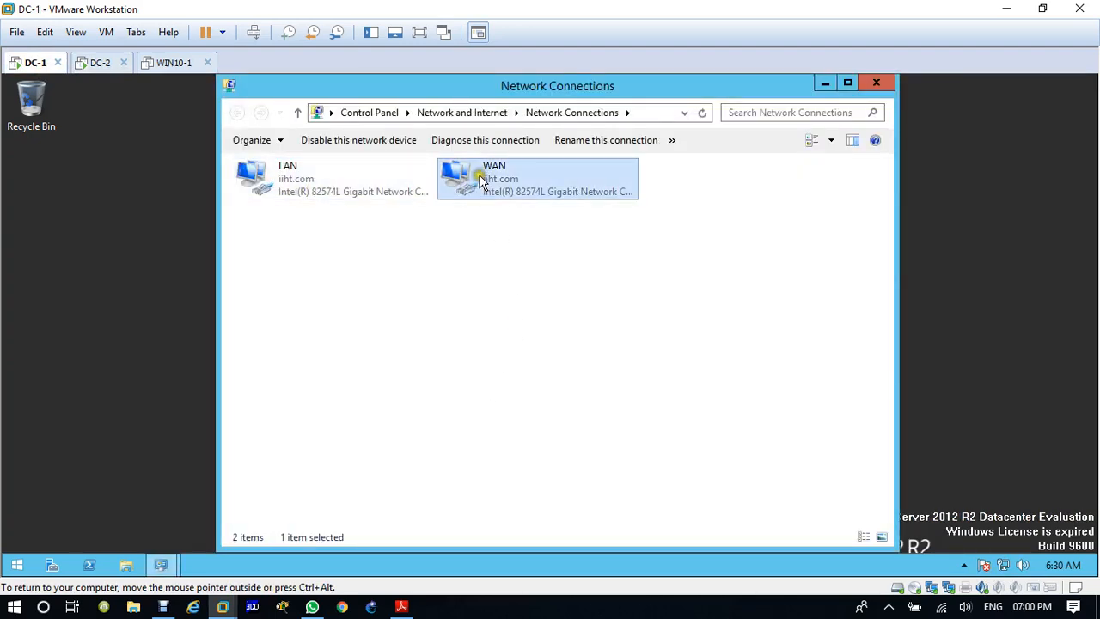
pyautogui.rightClick(480, 178)
pyautogui.click(478, 318)
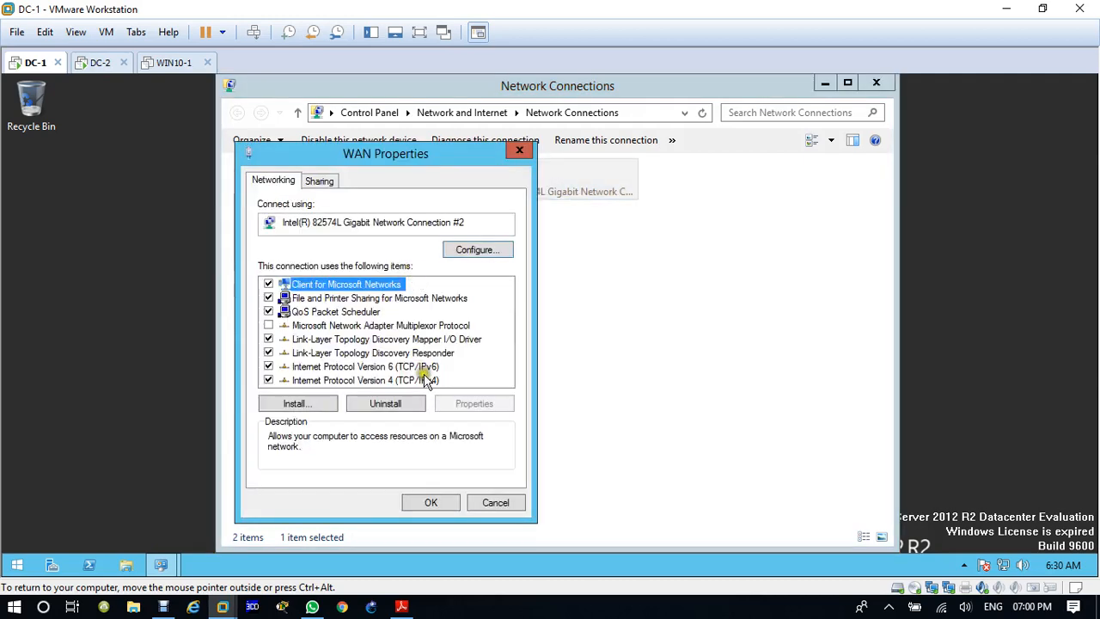
pyautogui.click(268, 367)
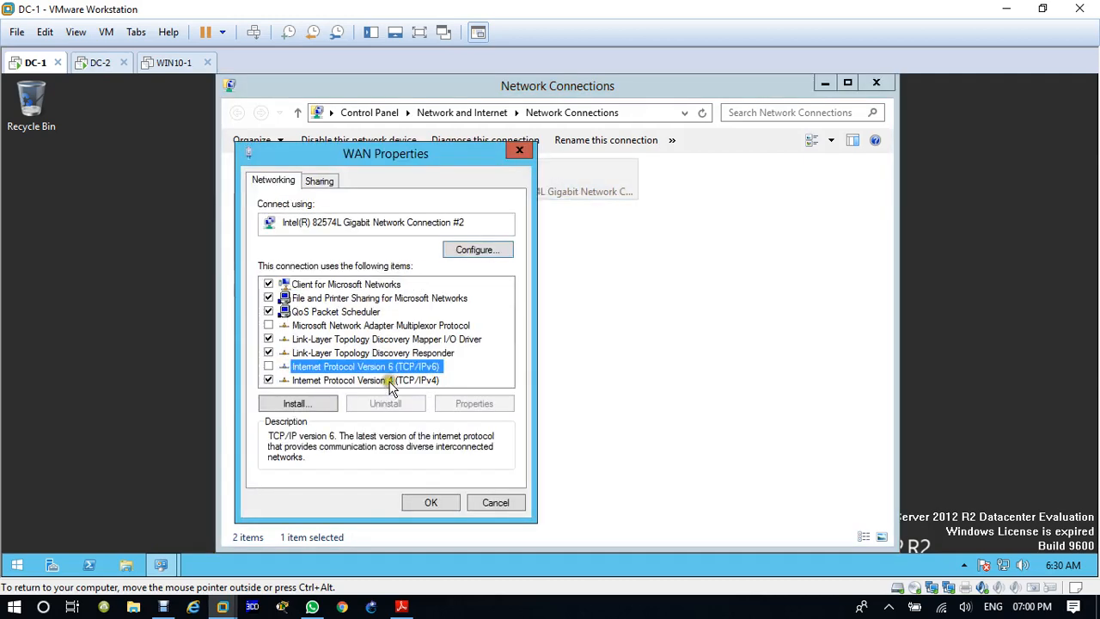
# Step: Set the WAN connection's IPv4 address to 12.1.1.1, subnet mask to 255.255.255.252 and default gateway to 12.1.1.2, and apply the settings
pyautogui.doubleClick(390, 381)
pyautogui.click(411, 307)
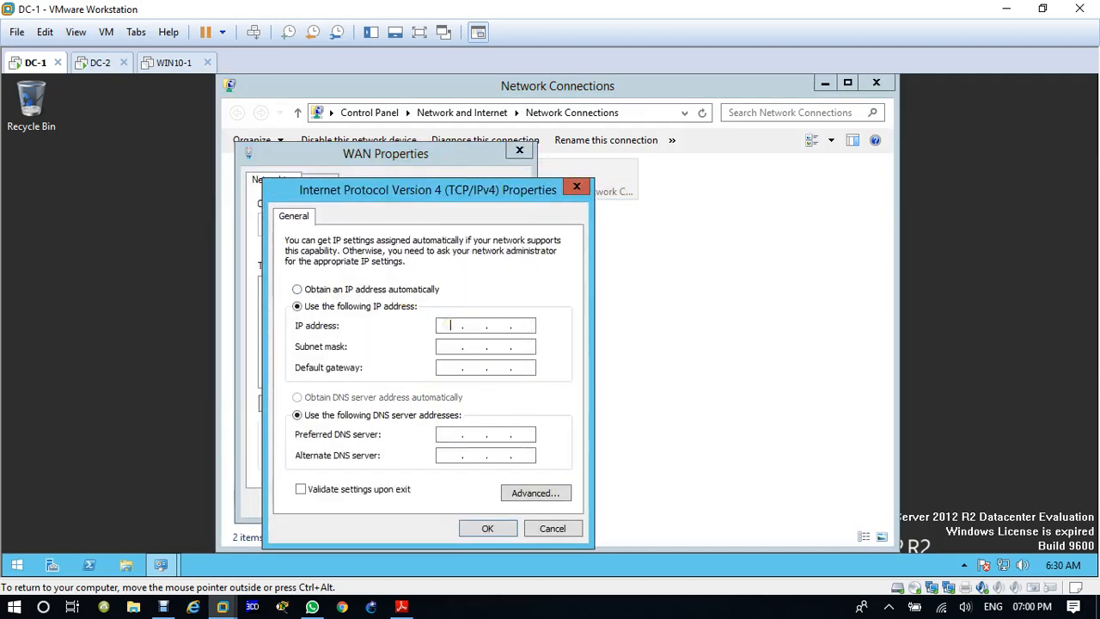
pyautogui.write('12.1.1.1')
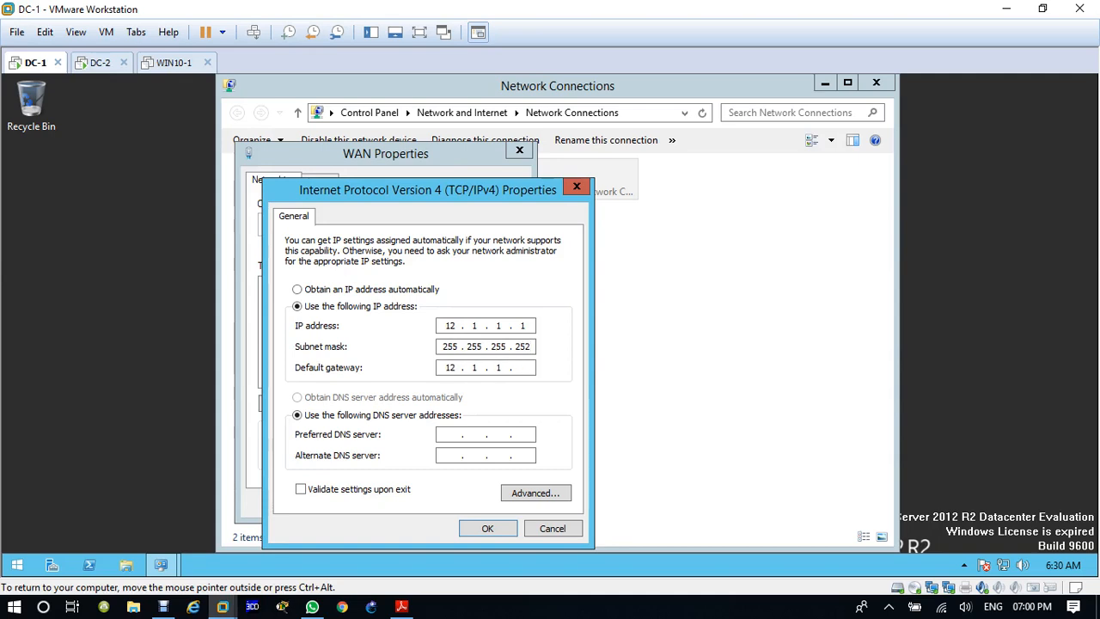
pyautogui.click(487, 528)
pyautogui.click(679, 392)
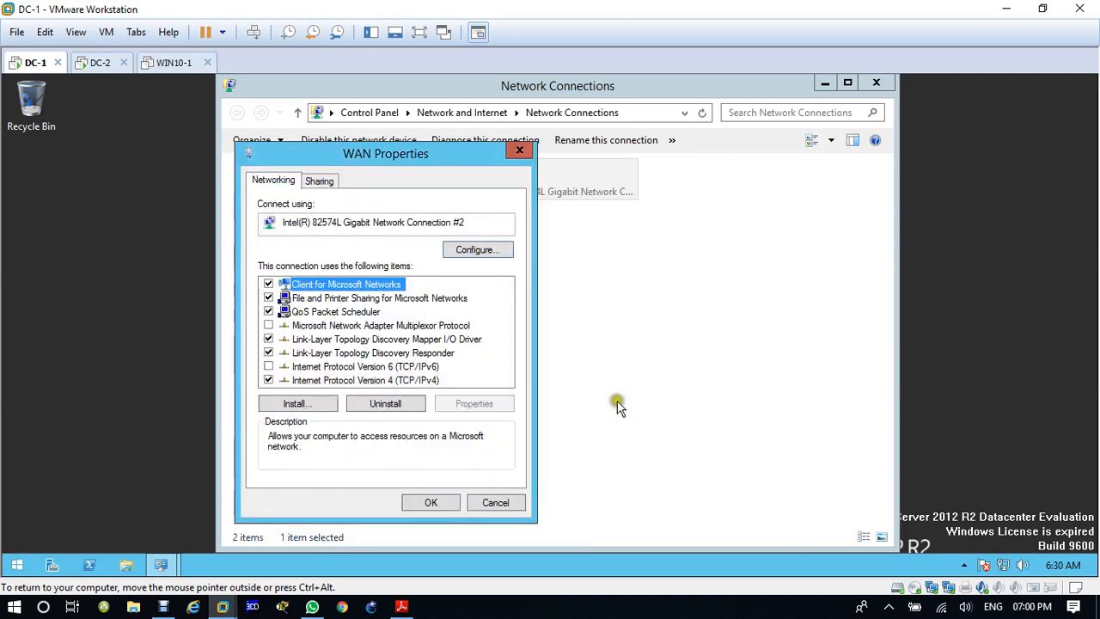
pyautogui.click(454, 505)
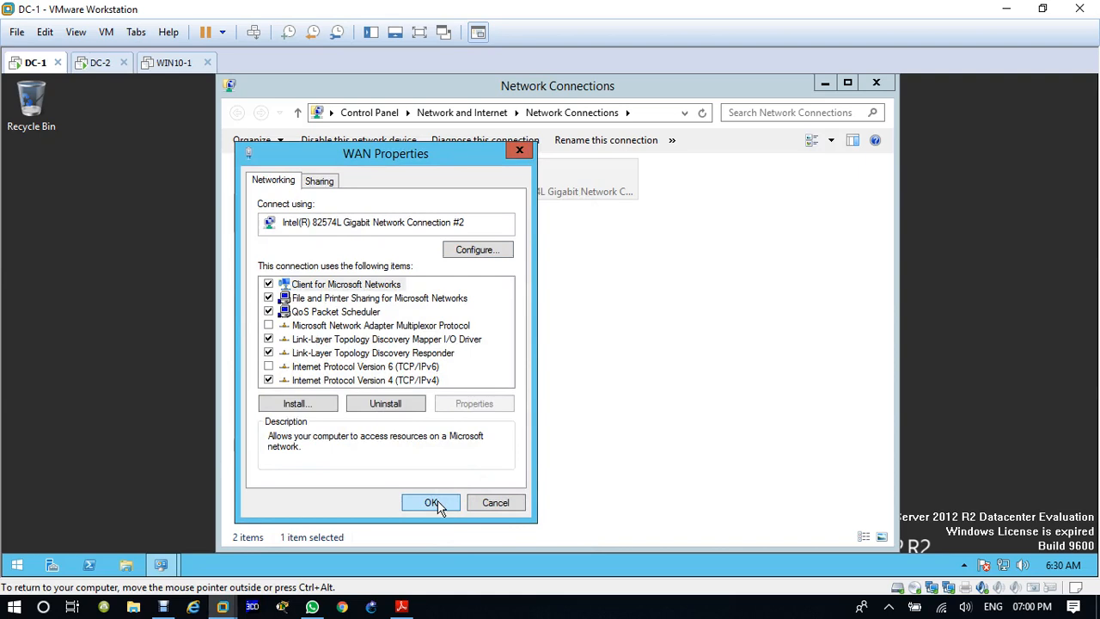
# Step: Switch to the DC-2 virtual machine and open its list of network adapter connections
pyautogui.click(95, 67)
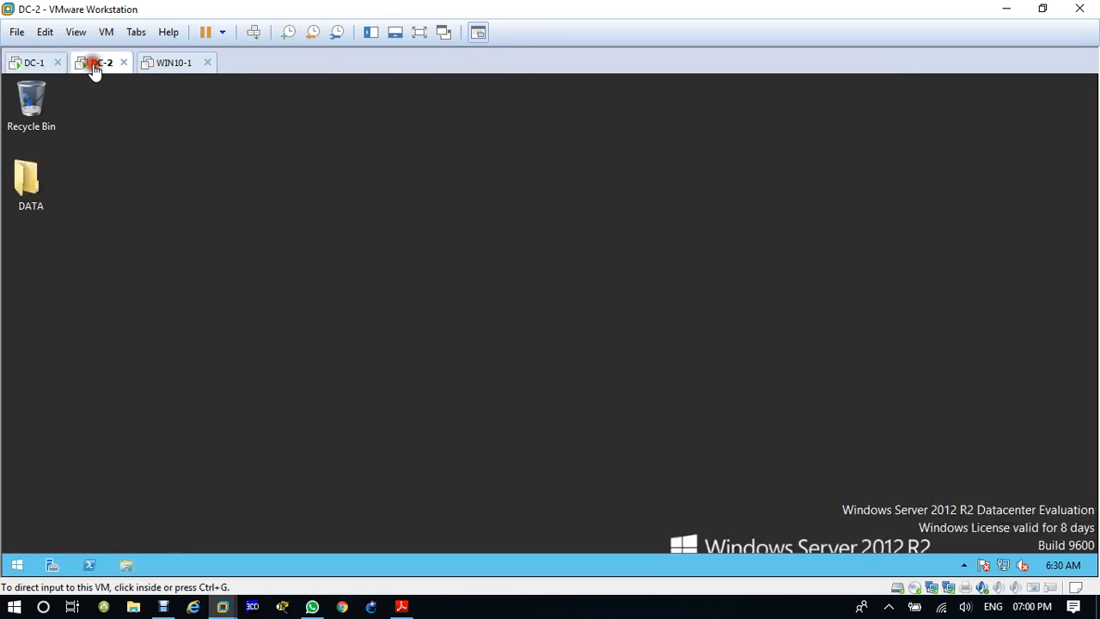
pyautogui.rightClick(1007, 566)
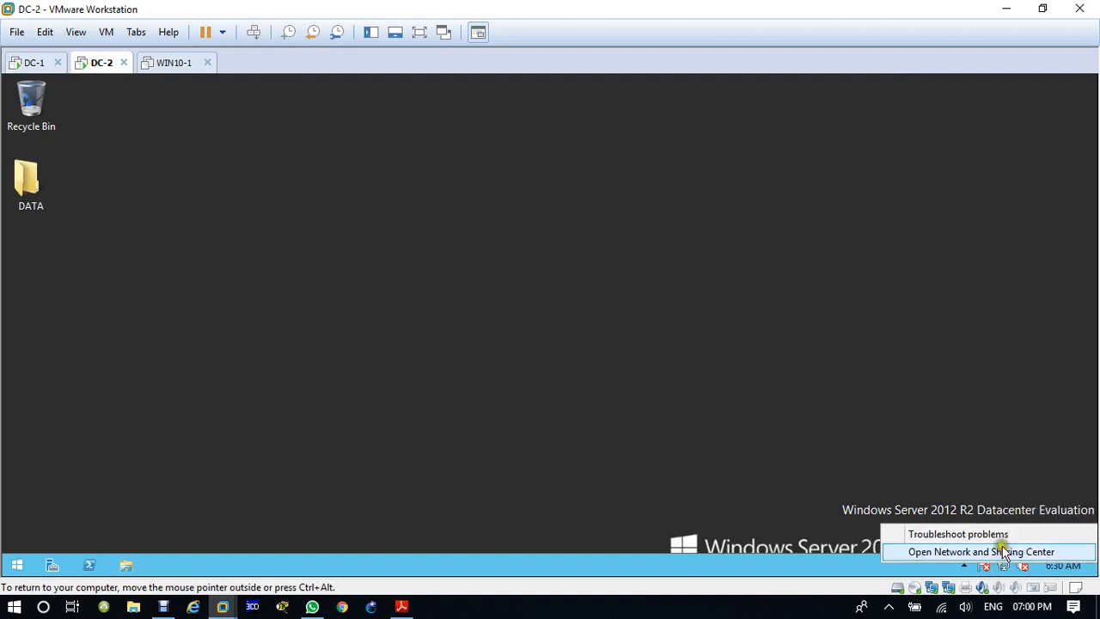
pyautogui.click(997, 551)
pyautogui.click(304, 174)
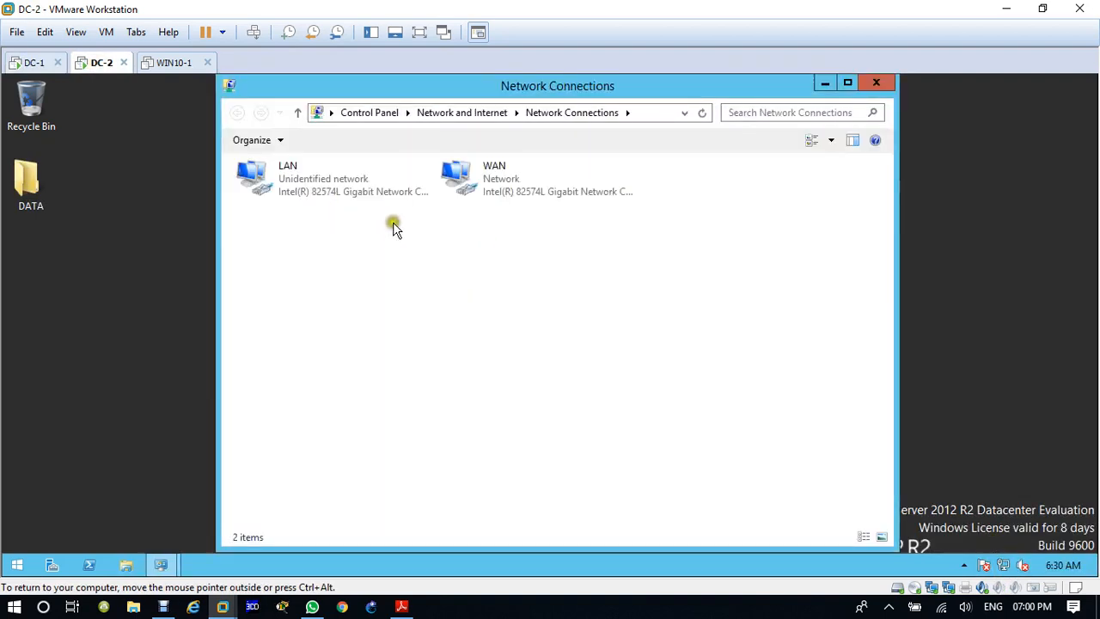
pyautogui.rightClick(496, 177)
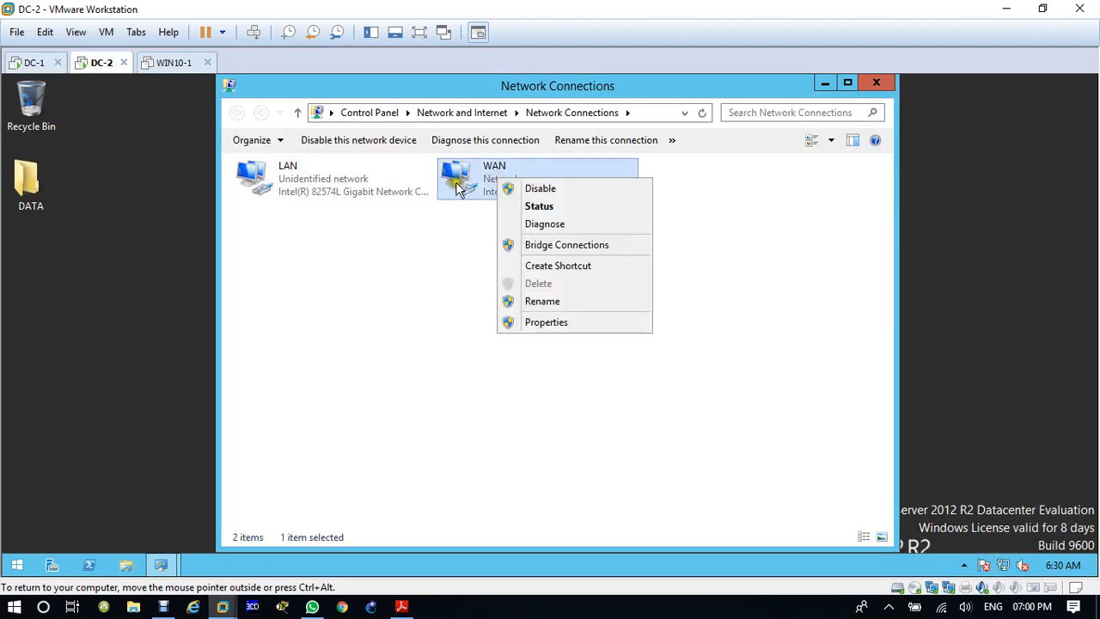
pyautogui.rightClick(310, 195)
pyautogui.click(371, 337)
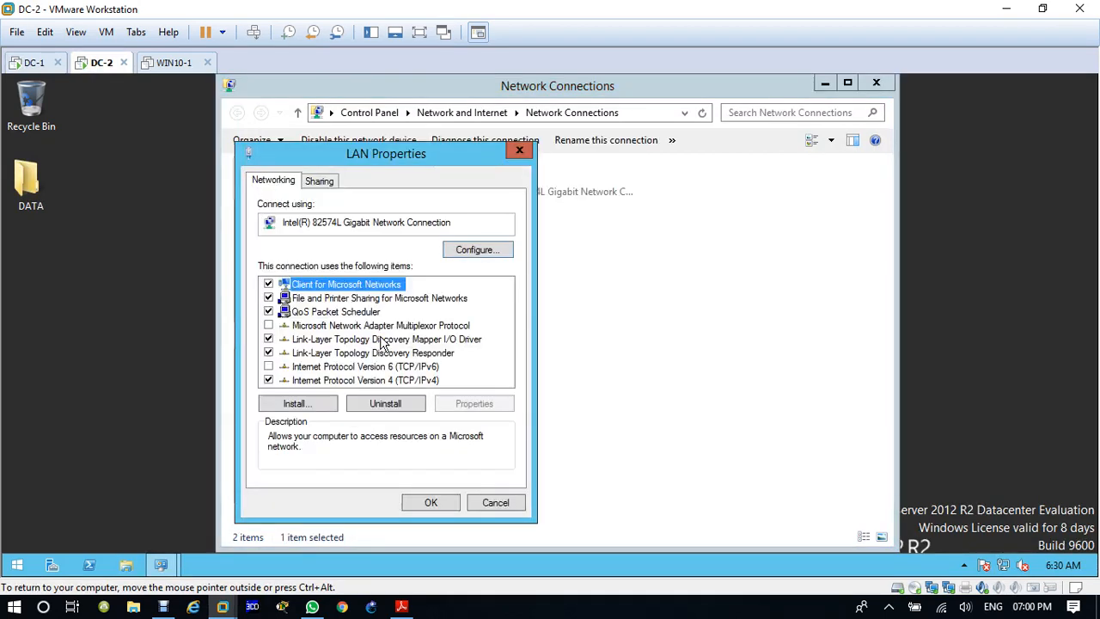
pyautogui.click(520, 151)
# Step: Open the properties of DC-2's WAN connection and disable Internet Protocol Version 6 (TCP/IPv6)
pyautogui.rightClick(464, 172)
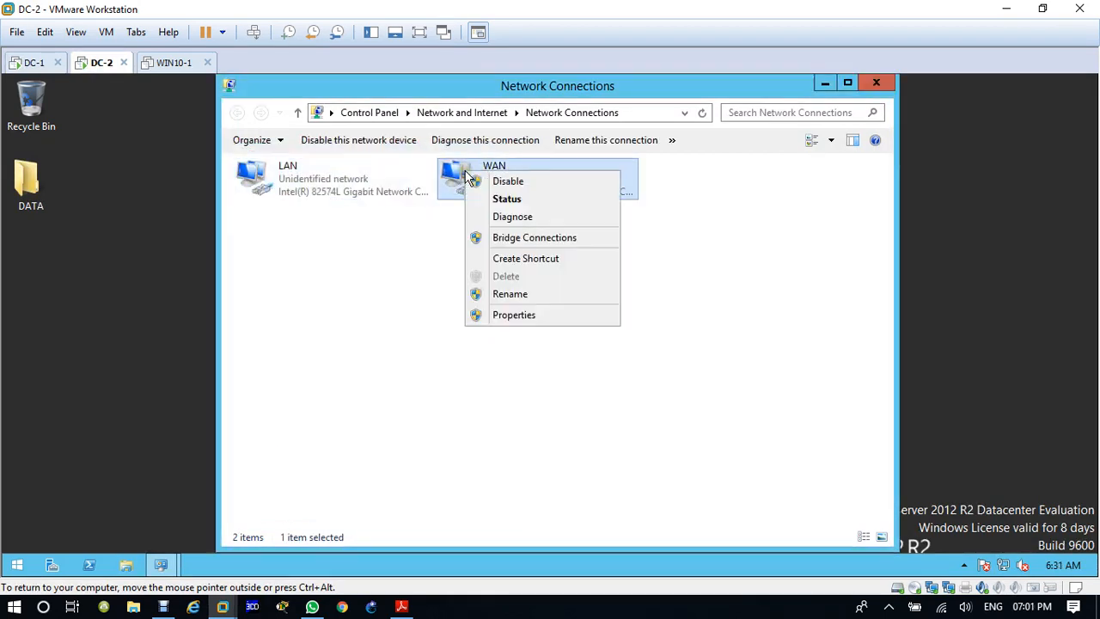
pyautogui.click(514, 315)
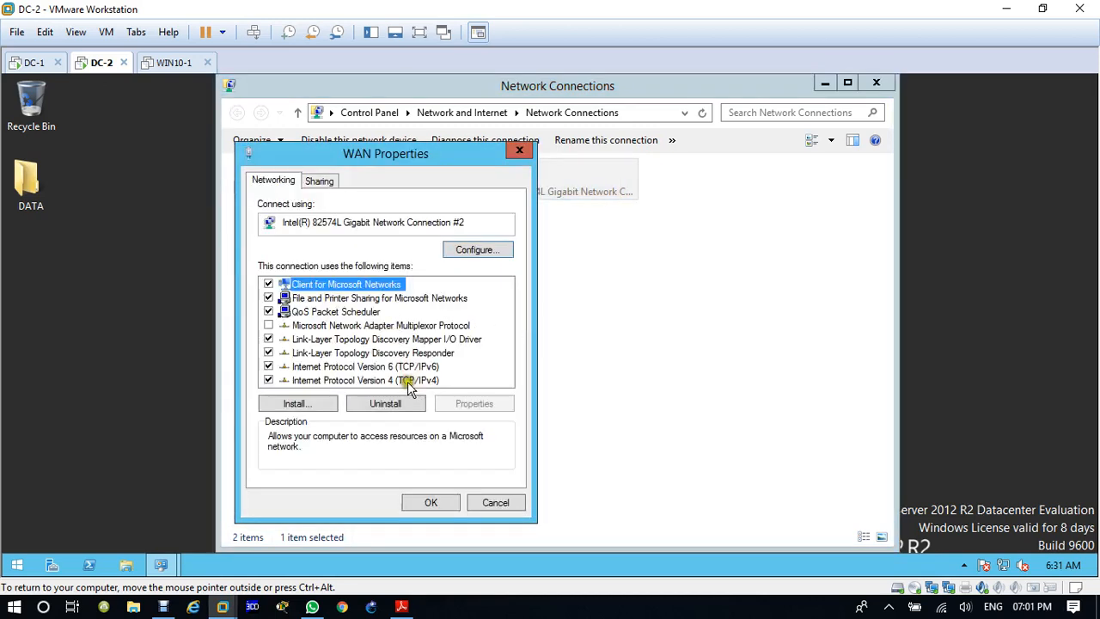
pyautogui.click(269, 366)
# Step: Give DC-2's WAN connection the static IPv4 address 12.1.1.2, subnet mask 255.255.255.252 and default gateway 12.1.1.1, and apply the settings
pyautogui.doubleClick(323, 384)
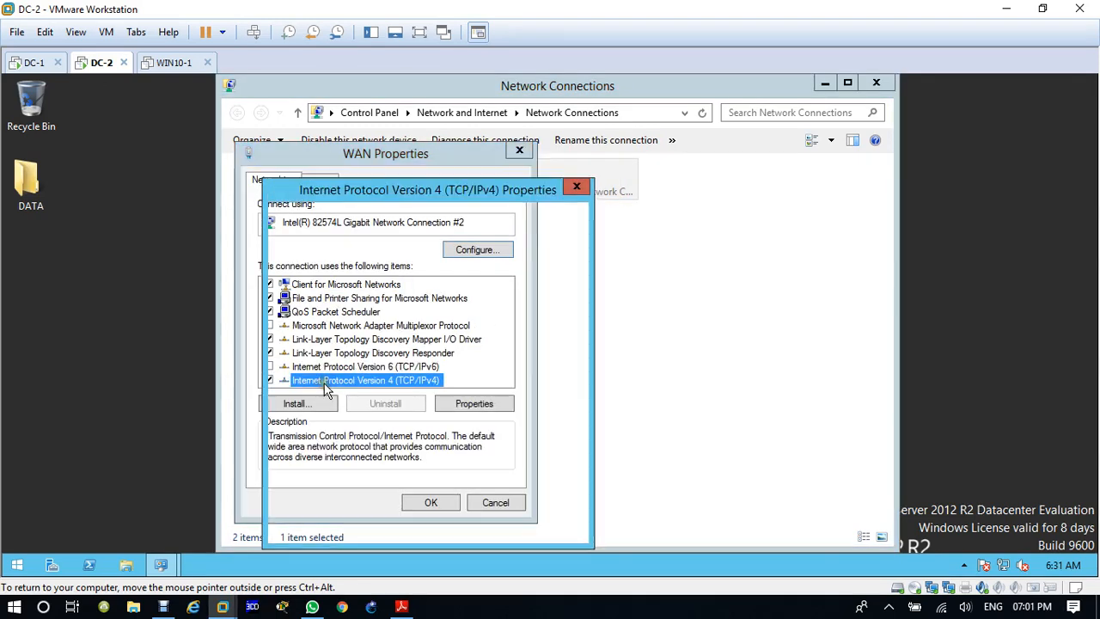
pyautogui.click(453, 319)
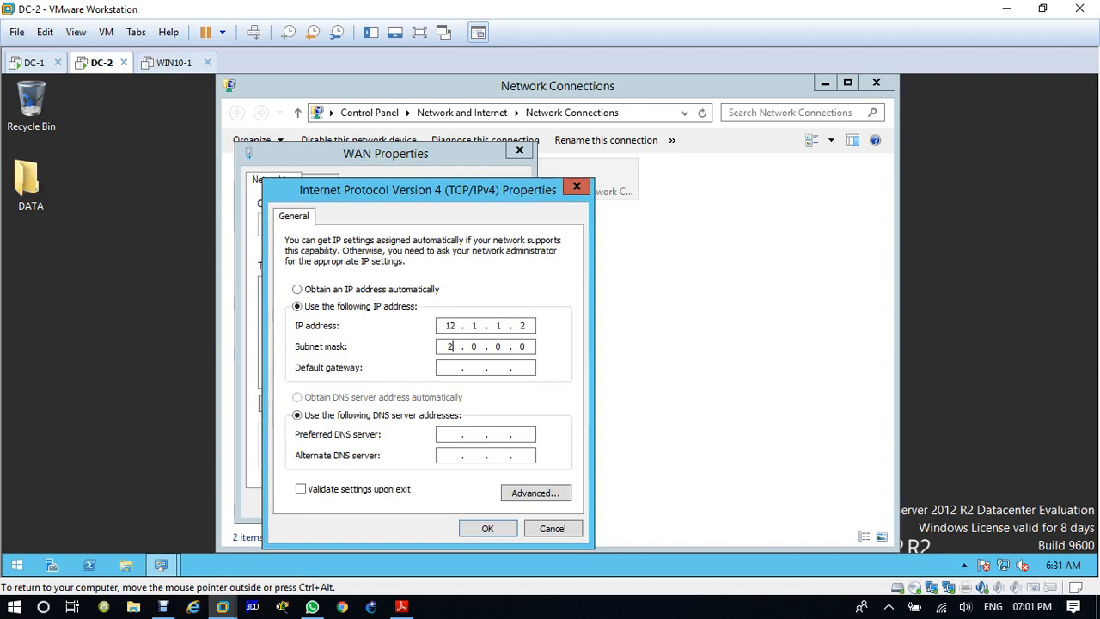
pyautogui.write('255255')
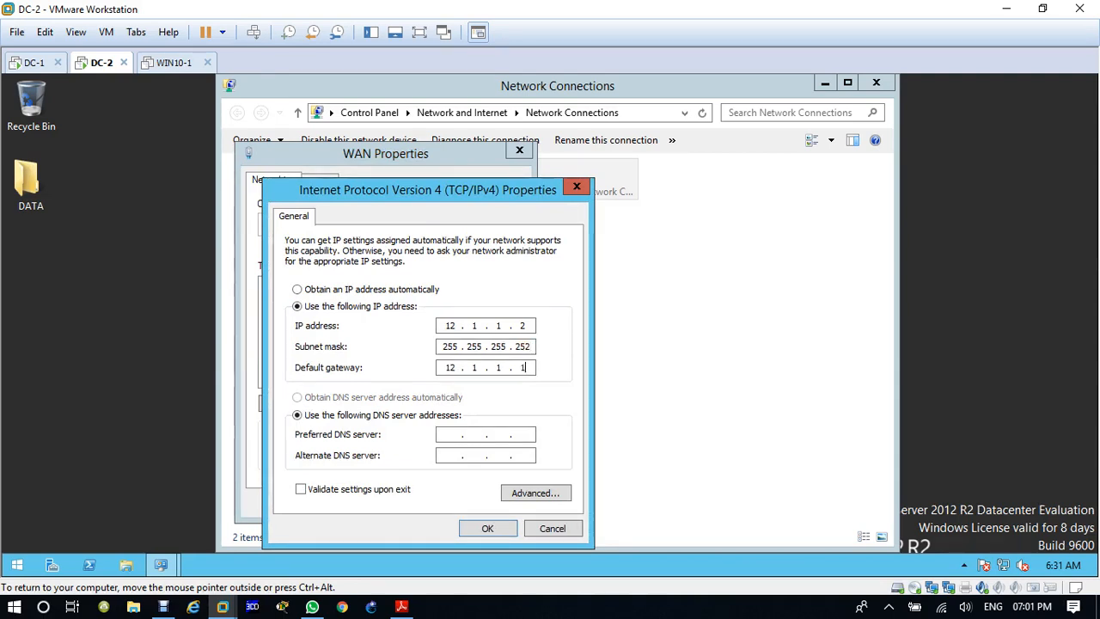
pyautogui.click(488, 526)
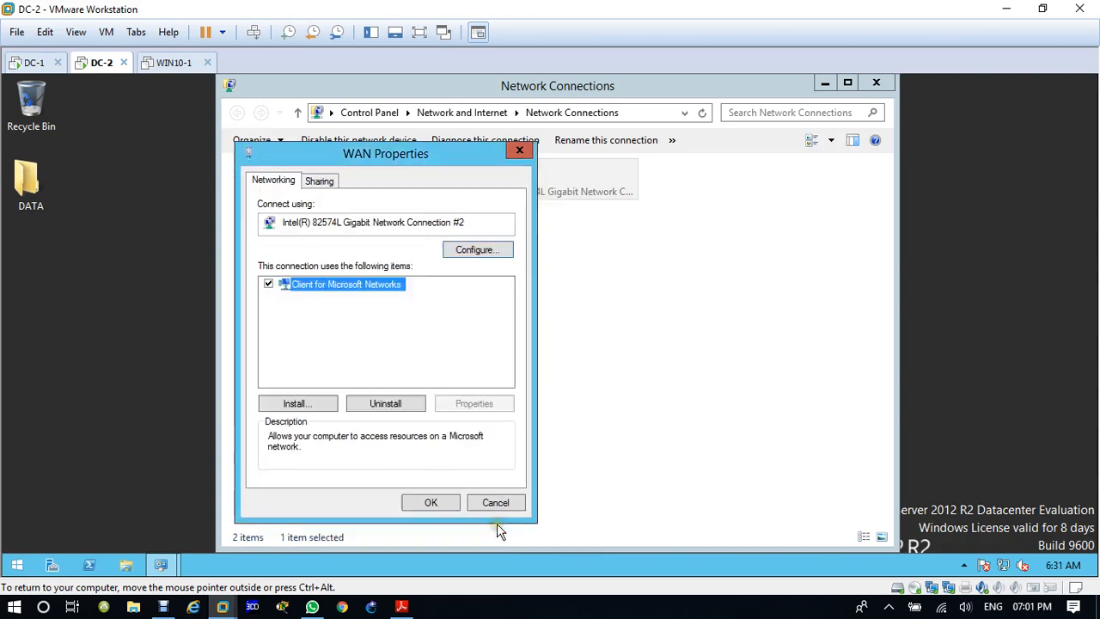
pyautogui.click(437, 504)
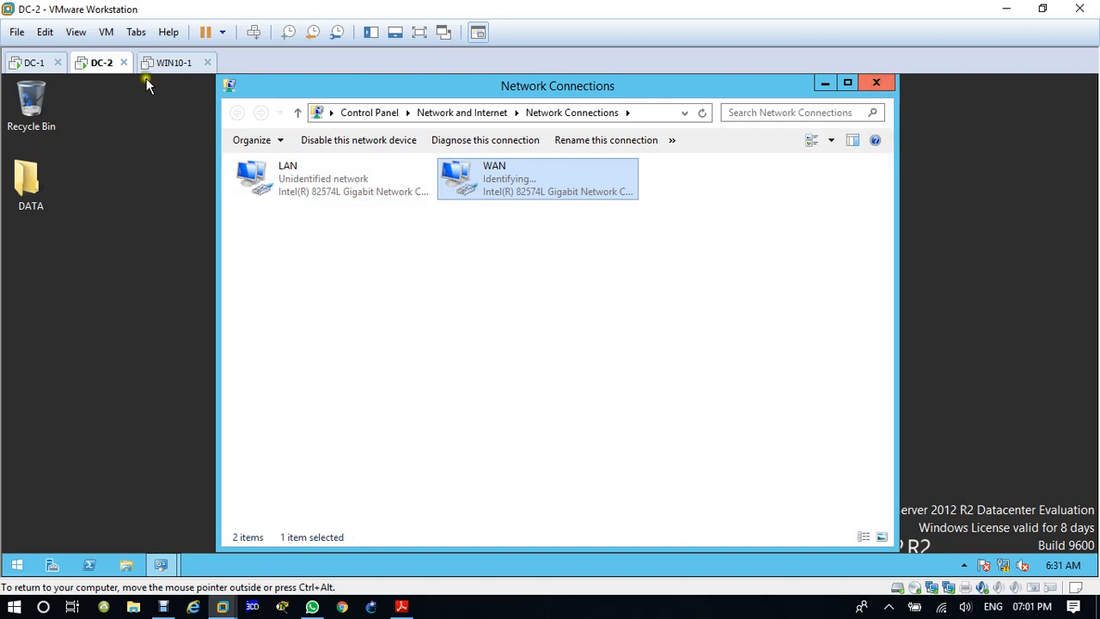
# Step: In DC-1's virtual machine settings, connect the first network adapter to the custom virtual network VMnet3 (Host-only)
pyautogui.click(38, 62)
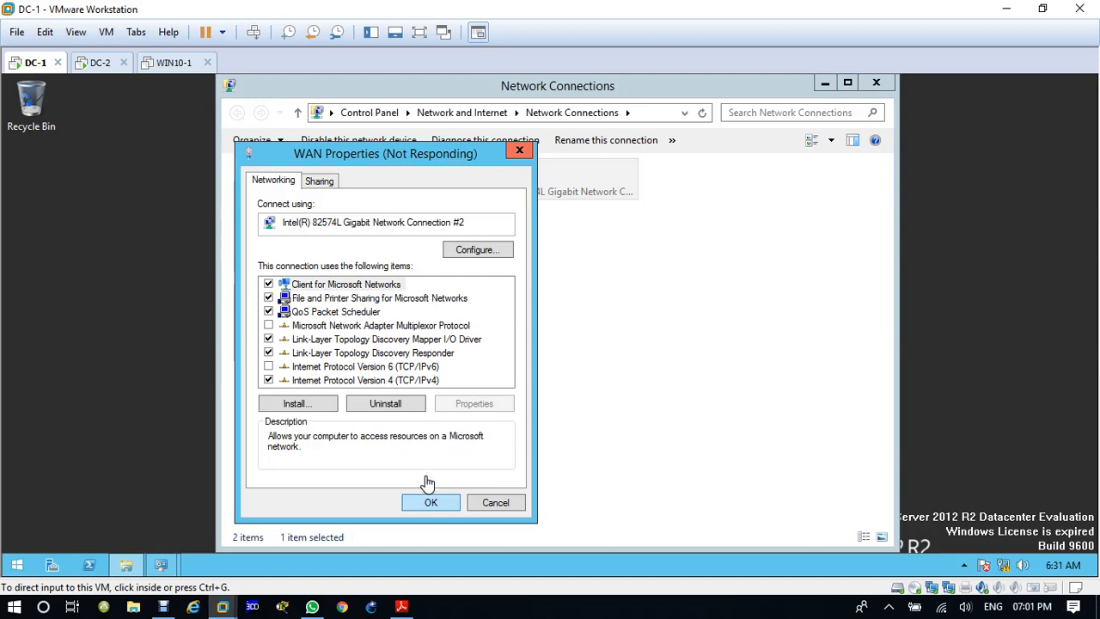
pyautogui.rightClick(34, 68)
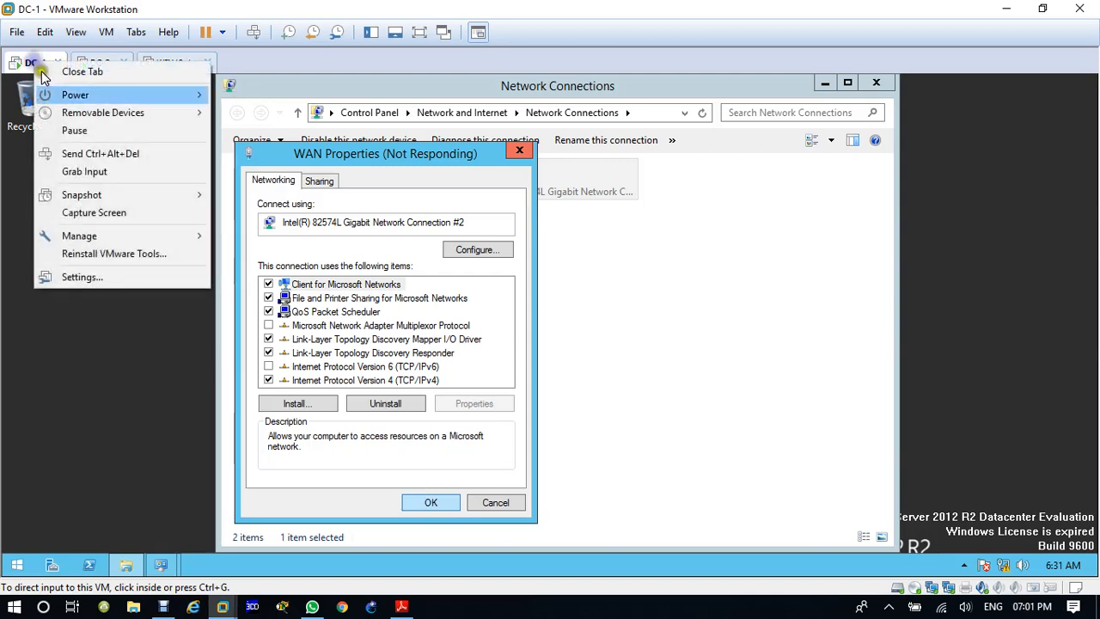
pyautogui.click(126, 281)
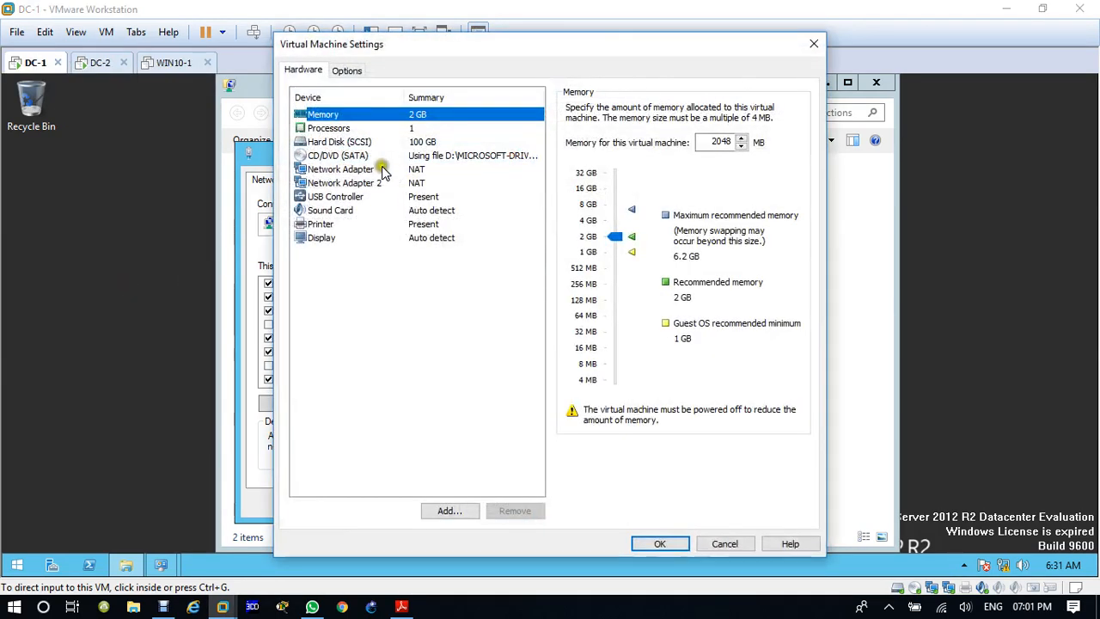
pyautogui.click(362, 170)
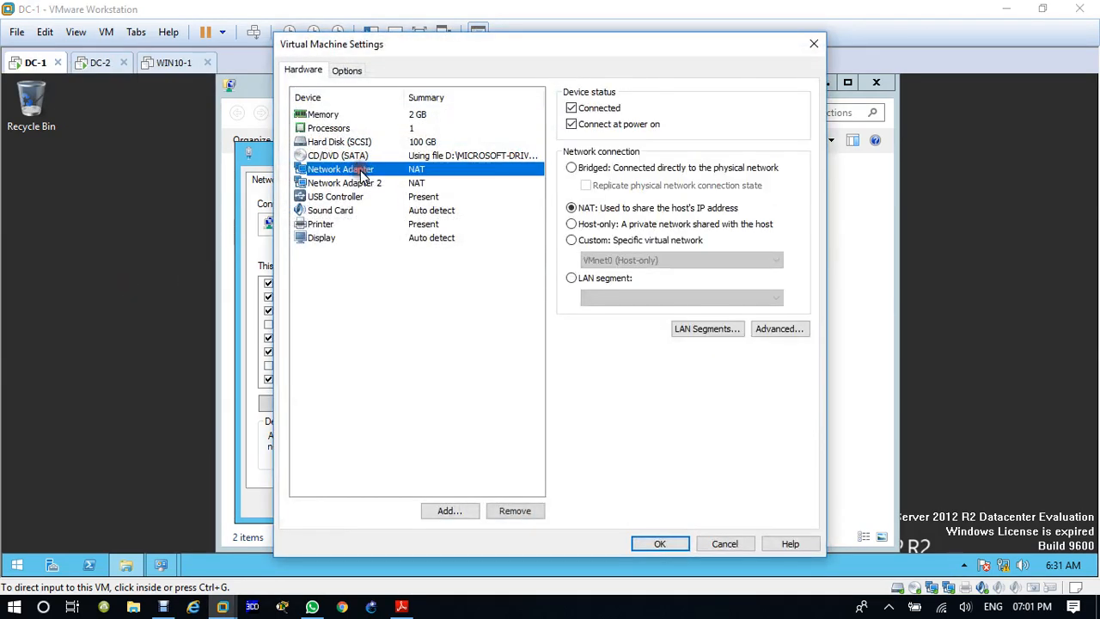
pyautogui.click(421, 183)
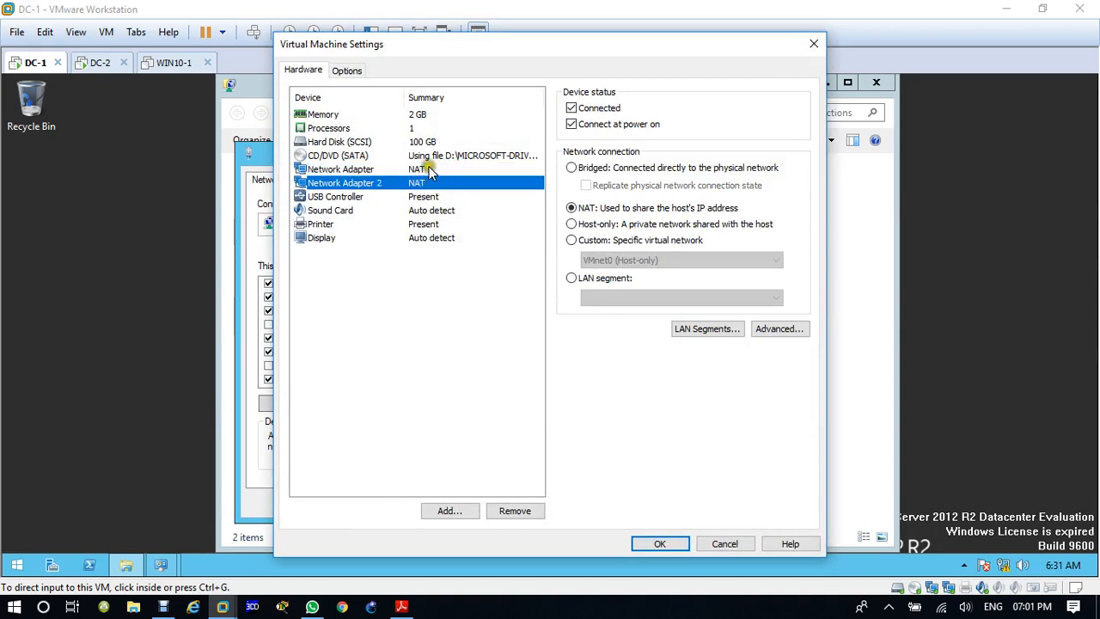
pyautogui.click(421, 169)
pyautogui.click(573, 240)
pyautogui.click(616, 262)
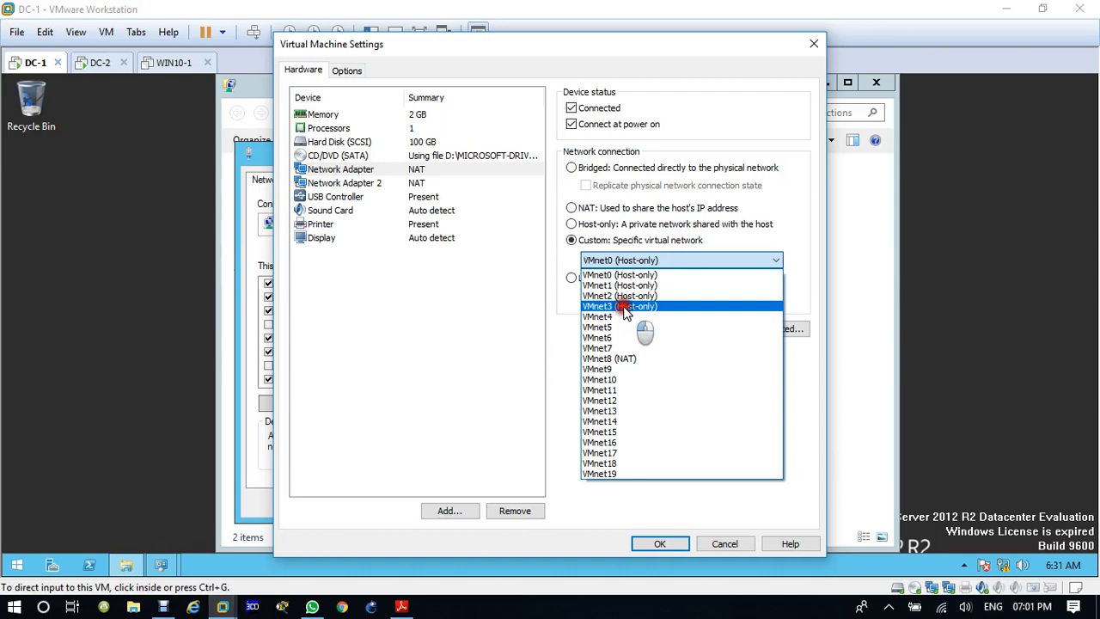
pyautogui.click(624, 306)
# Step: Connect DC-1's Network Adapter 2 to the custom virtual network VMnet1 (Host-only) and save the virtual machine settings
pyautogui.click(344, 182)
pyautogui.click(574, 240)
pyautogui.click(592, 259)
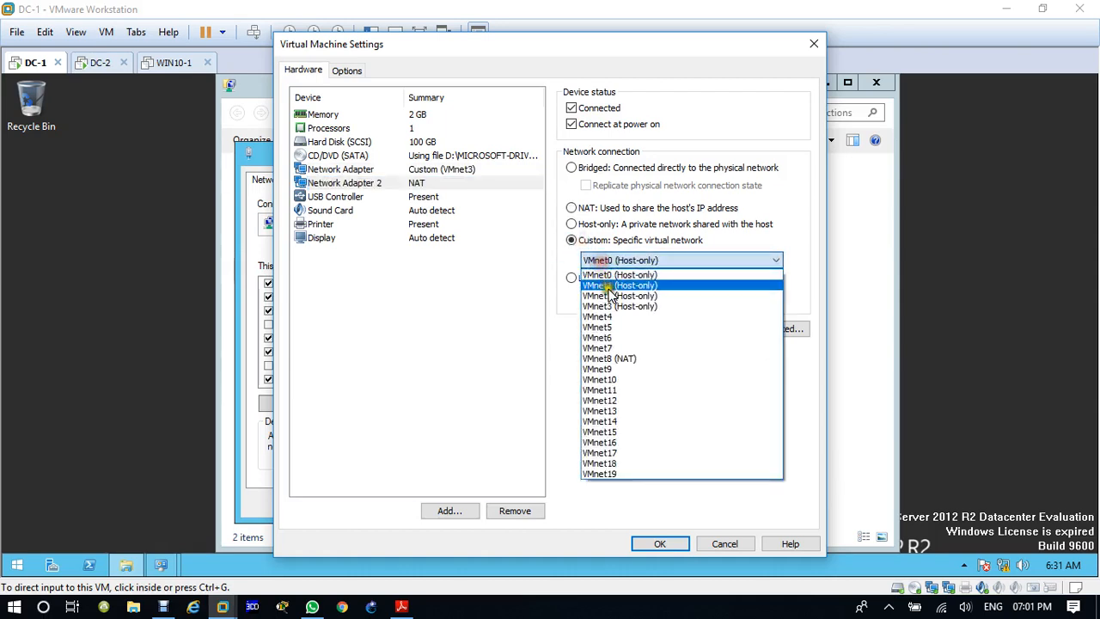
pyautogui.click(611, 286)
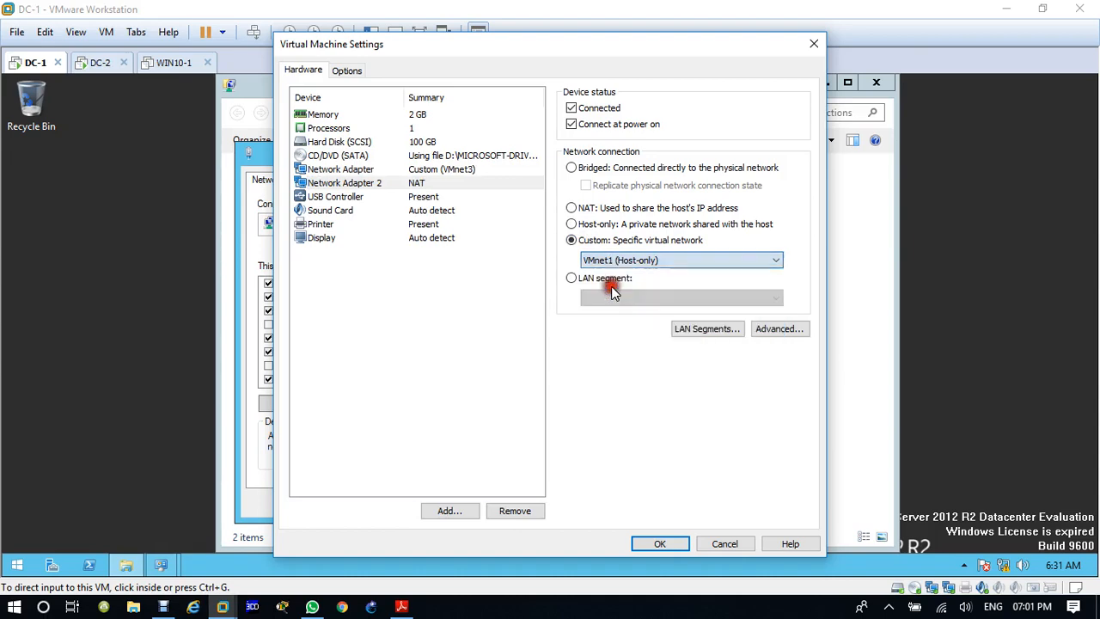
pyautogui.click(659, 544)
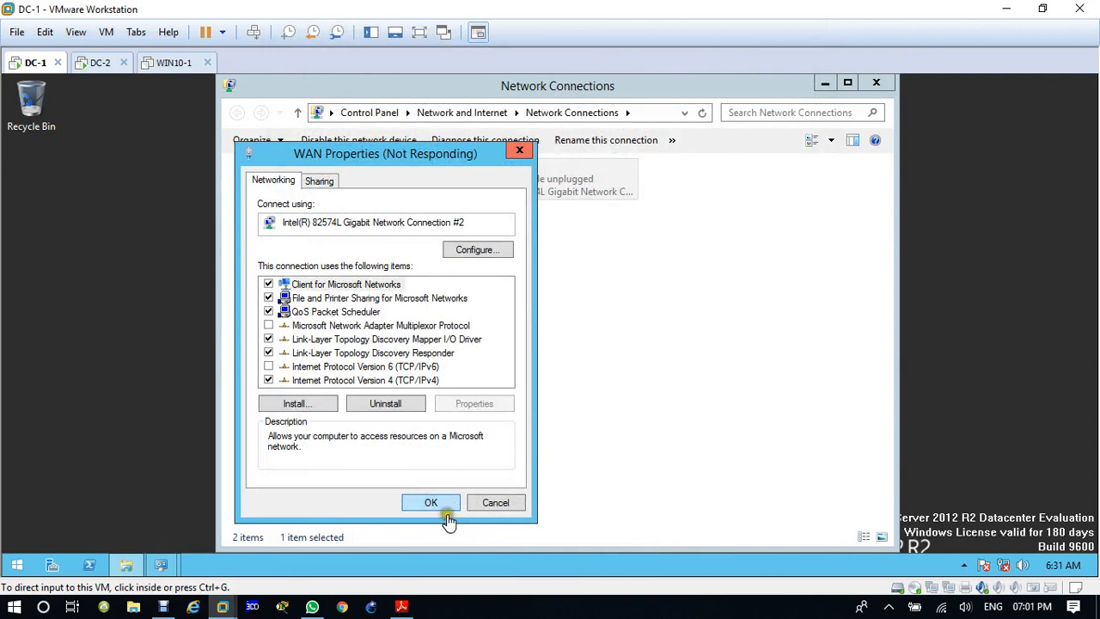
pyautogui.click(438, 510)
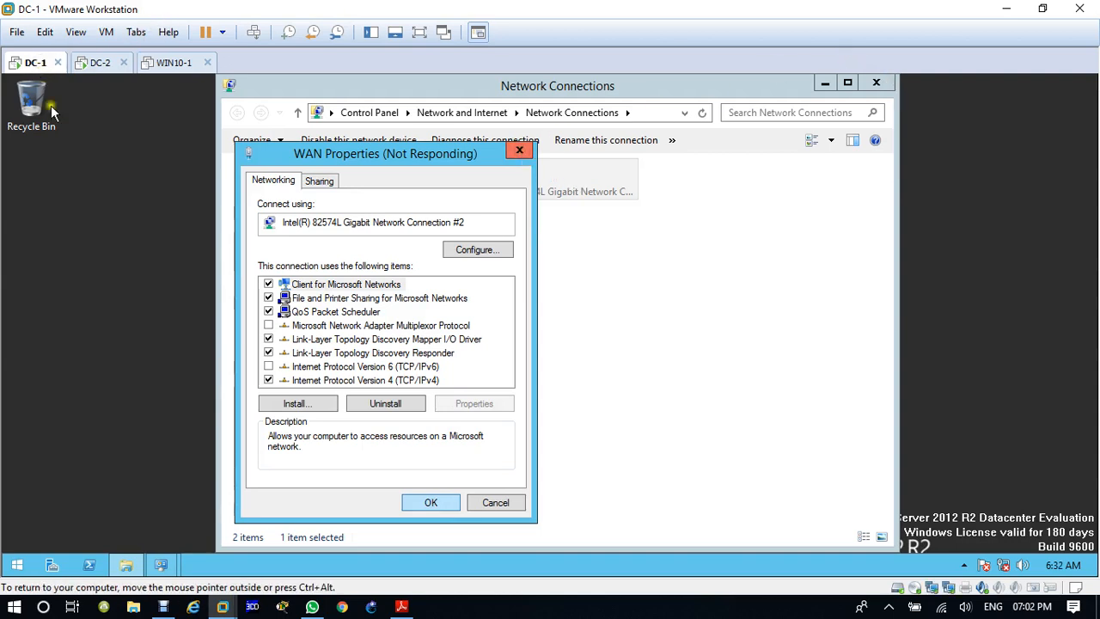
# Step: Check the virtual networks assigned to both adapters in DC-1's virtual machine settings, and close the settings
pyautogui.rightClick(37, 62)
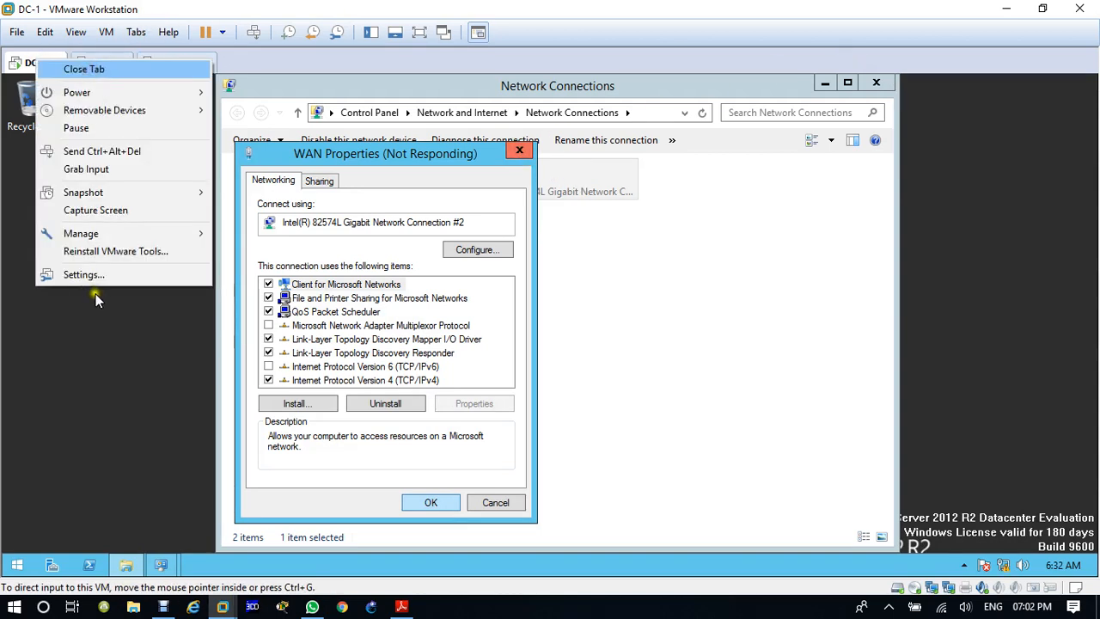
pyautogui.click(118, 276)
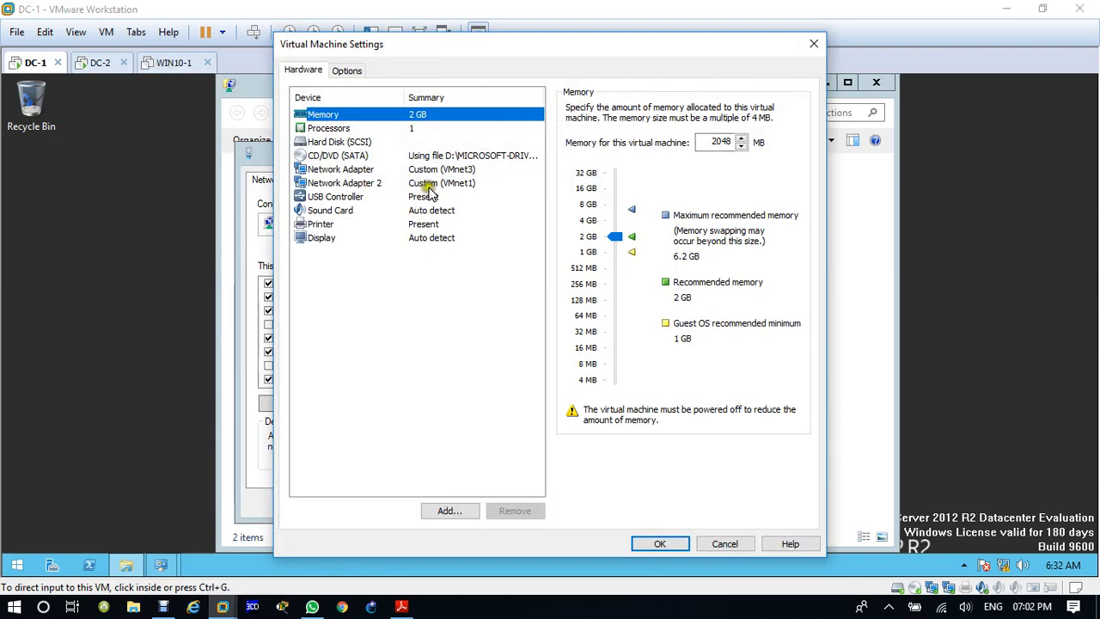
pyautogui.click(814, 43)
# Step: In DC-2's virtual machine settings, connect the first network adapter to the custom virtual network VMnet2 (Host-only)
pyautogui.click(99, 67)
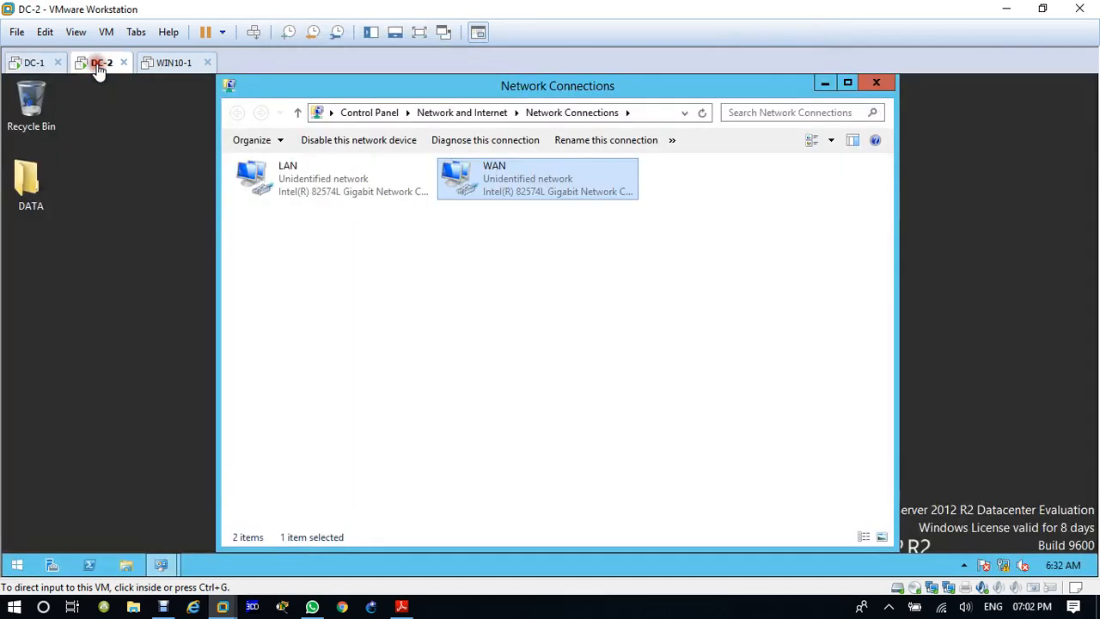
pyautogui.rightClick(98, 66)
pyautogui.click(164, 283)
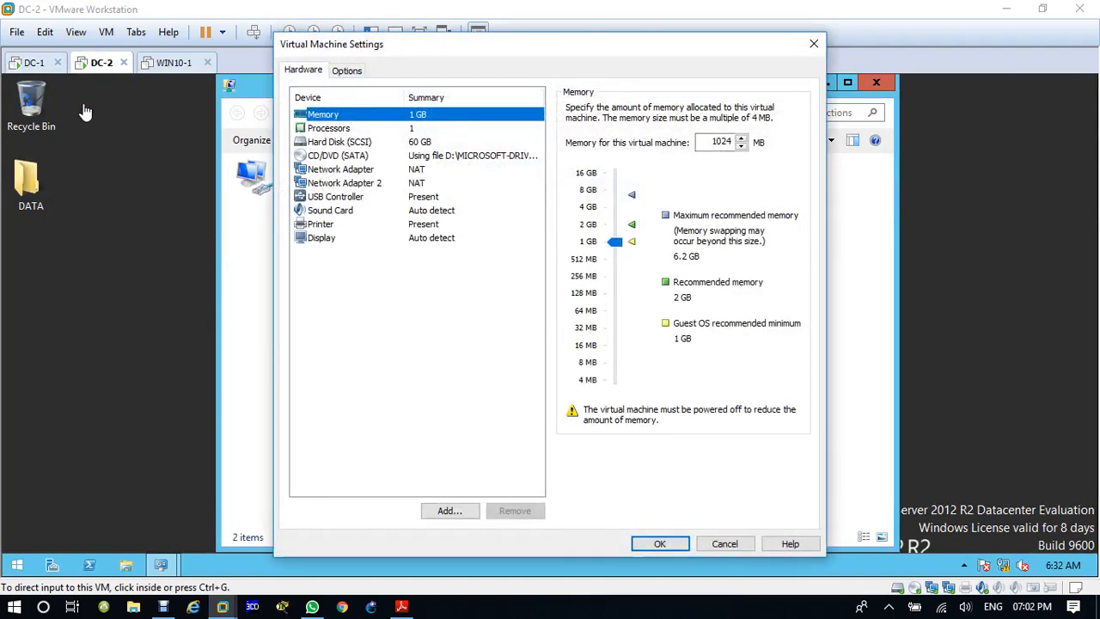
pyautogui.click(367, 170)
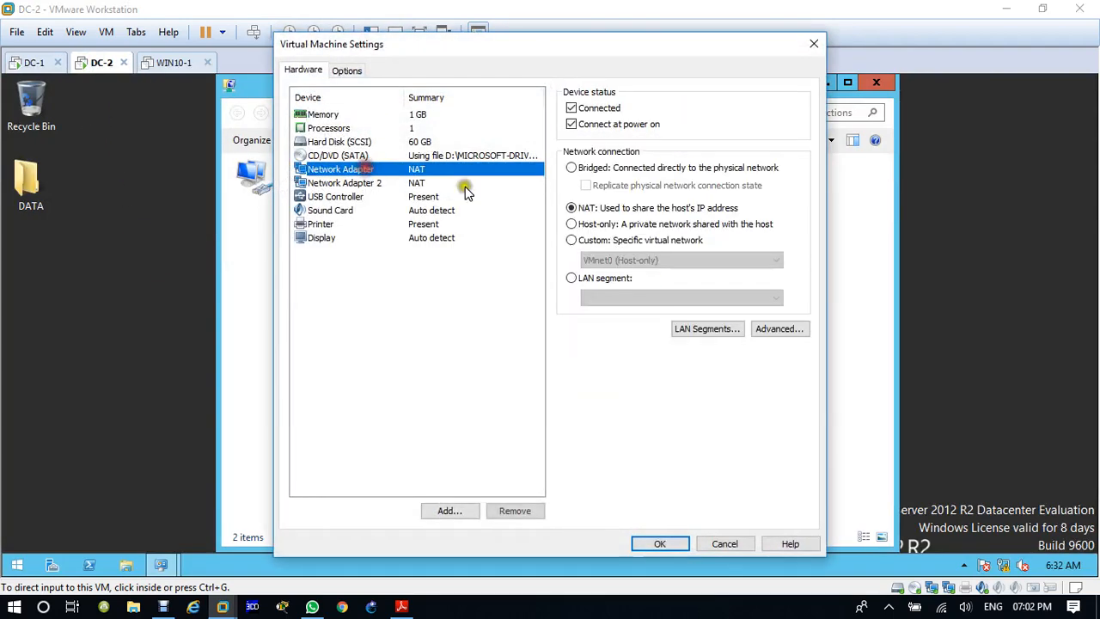
pyautogui.click(615, 242)
pyautogui.click(616, 260)
pyautogui.click(619, 296)
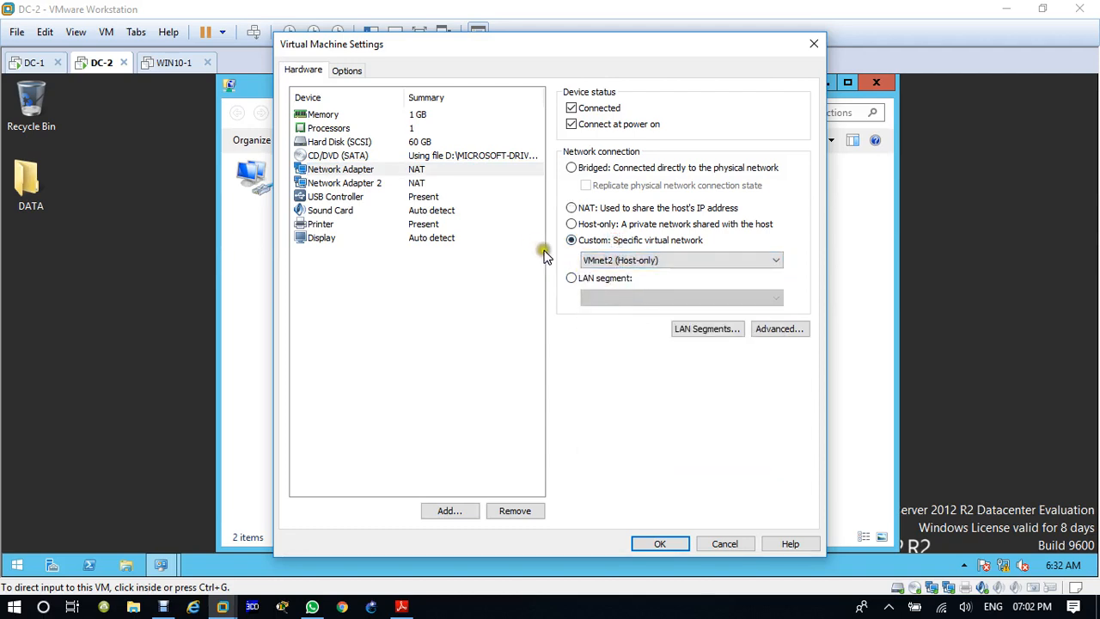
# Step: Connect DC-2's Network Adapter 2 to the custom virtual network VMnet1 (Host-only) and save the virtual machine settings
pyautogui.click(420, 183)
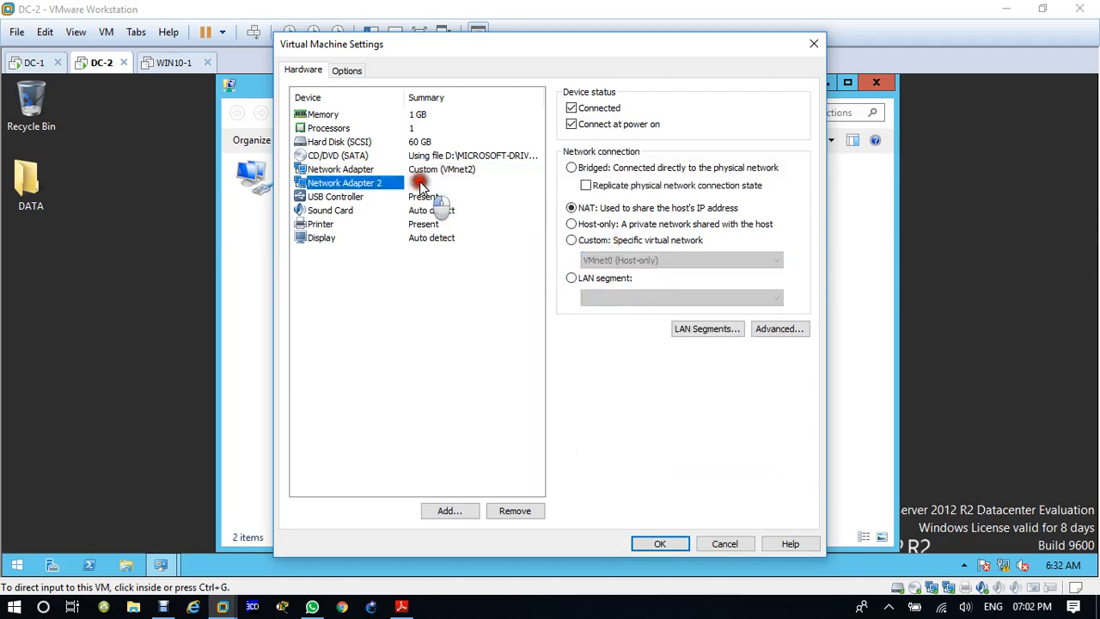
pyautogui.click(571, 241)
pyautogui.click(619, 260)
pyautogui.click(607, 283)
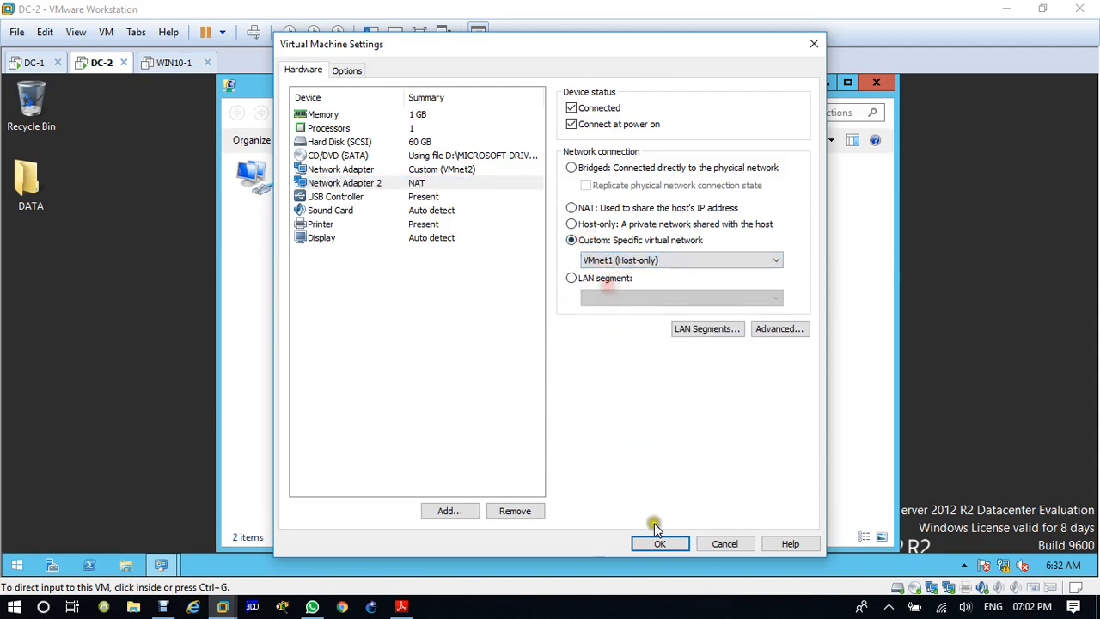
pyautogui.click(660, 542)
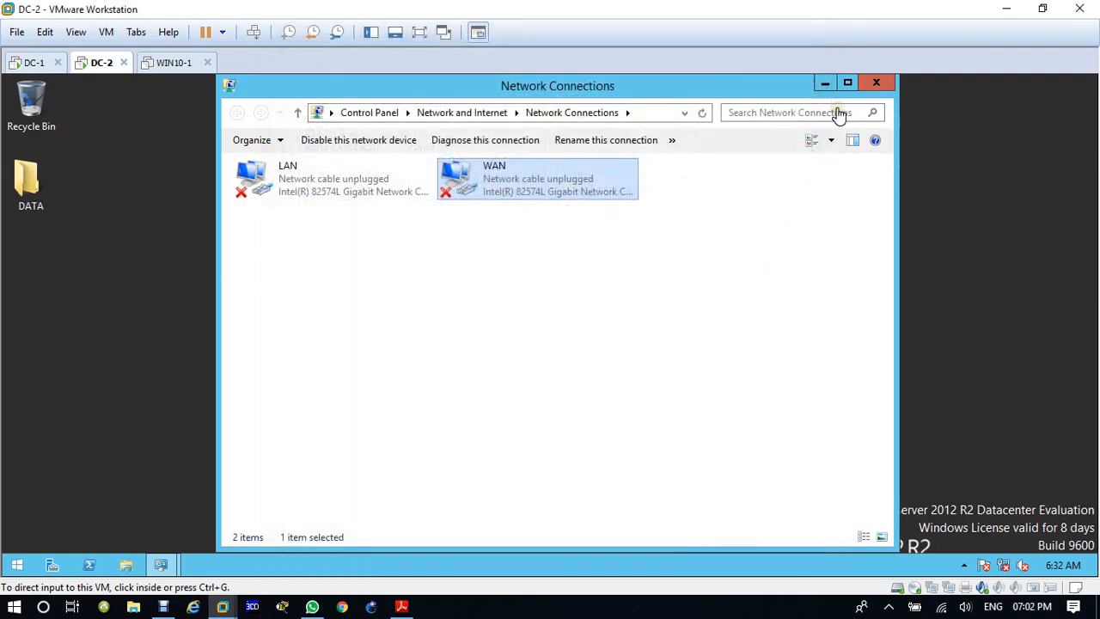
pyautogui.click(867, 28)
pyautogui.click(33, 63)
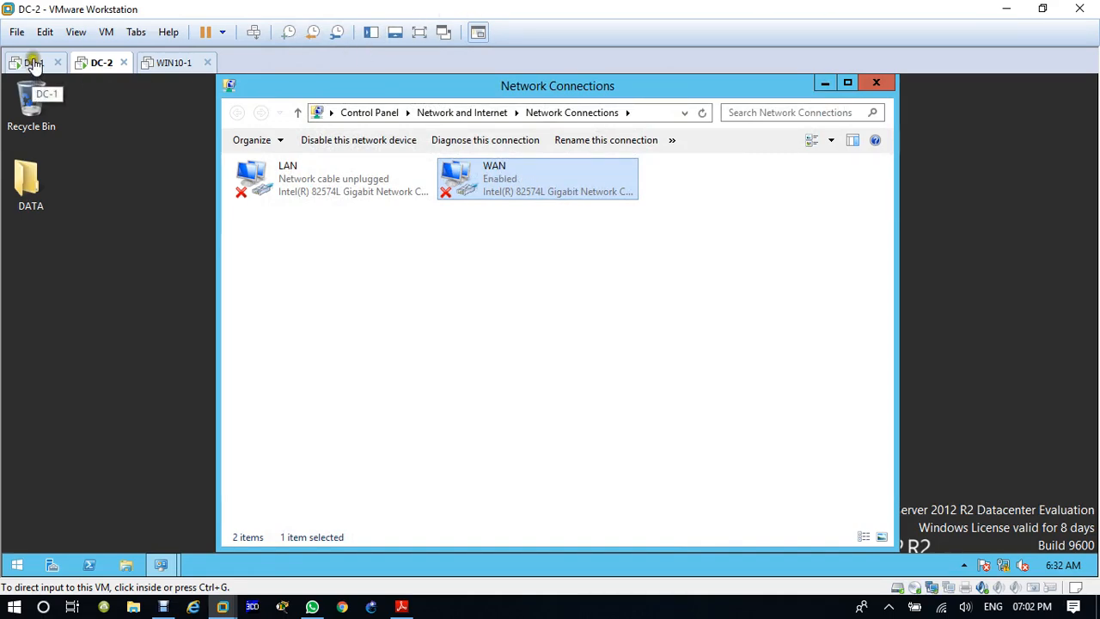
pyautogui.click(98, 62)
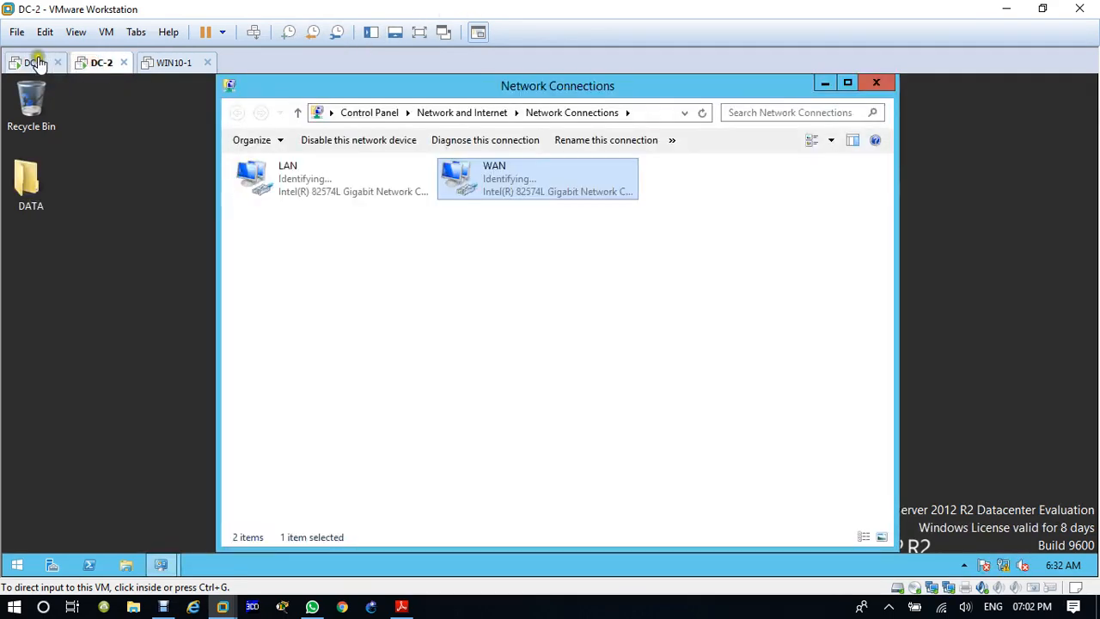
pyautogui.click(35, 63)
pyautogui.click(98, 62)
# Step: On DC-1, open a Command Prompt at the root of the C: drive and ping 12.1.1.2
pyautogui.click(35, 63)
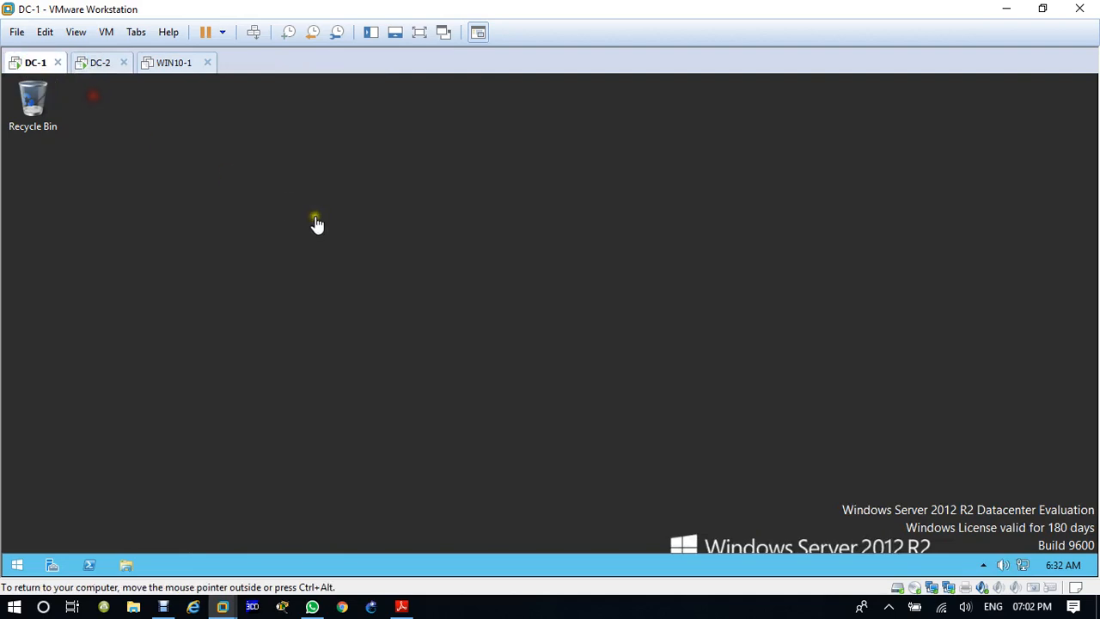
pyautogui.press('super+r')
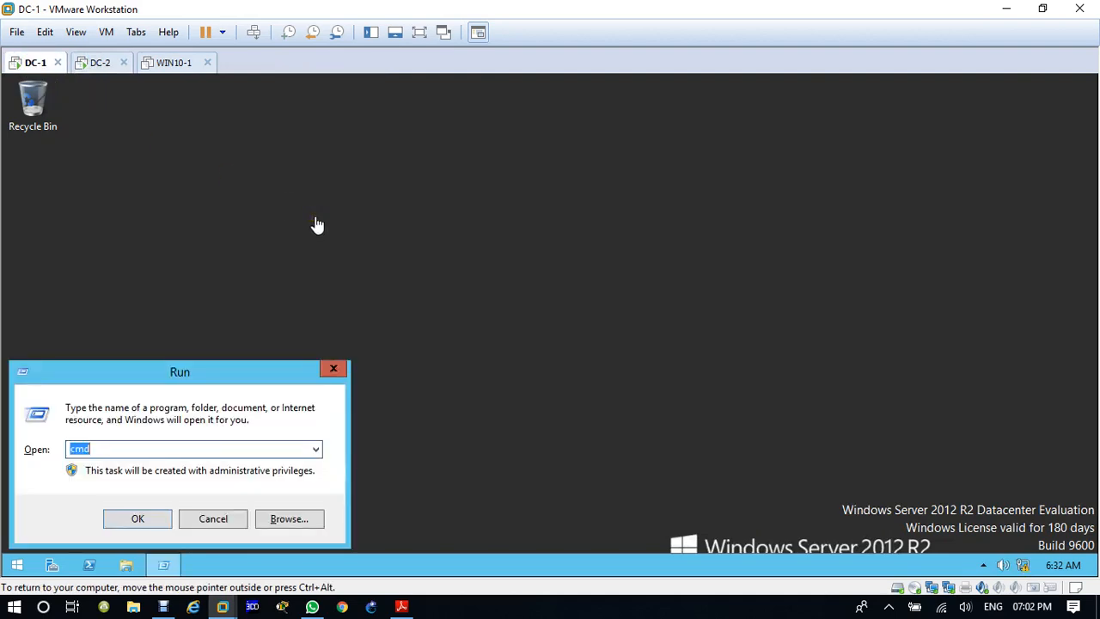
pyautogui.press('Return')
pyautogui.write('cd')
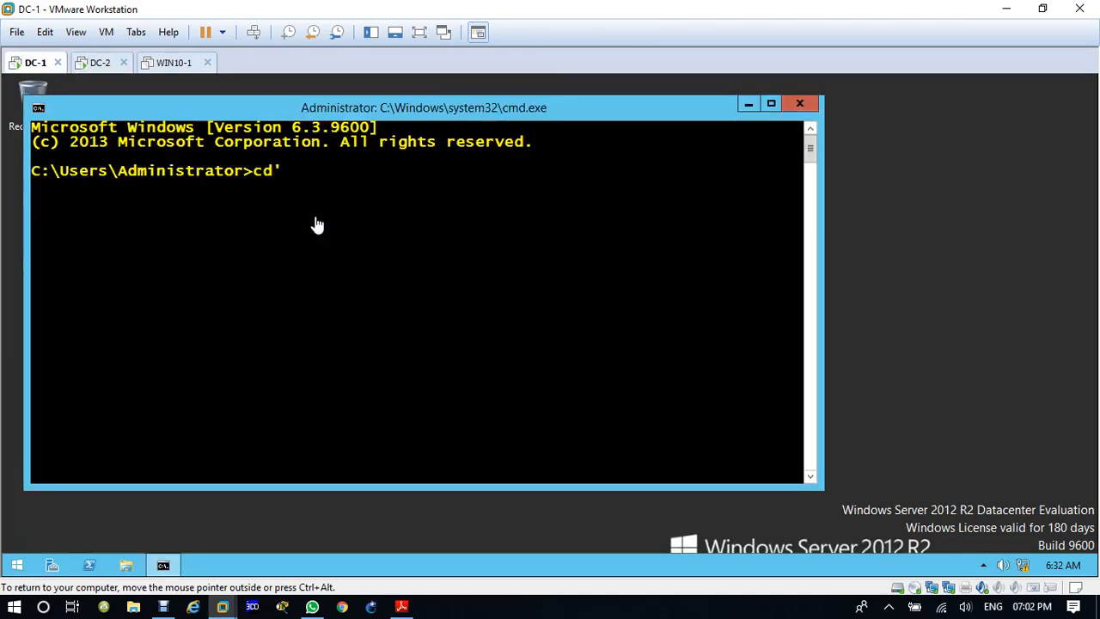
pyautogui.write("'")
pyautogui.press('BackSpace')
pyautogui.write('\\')
pyautogui.press('Return')
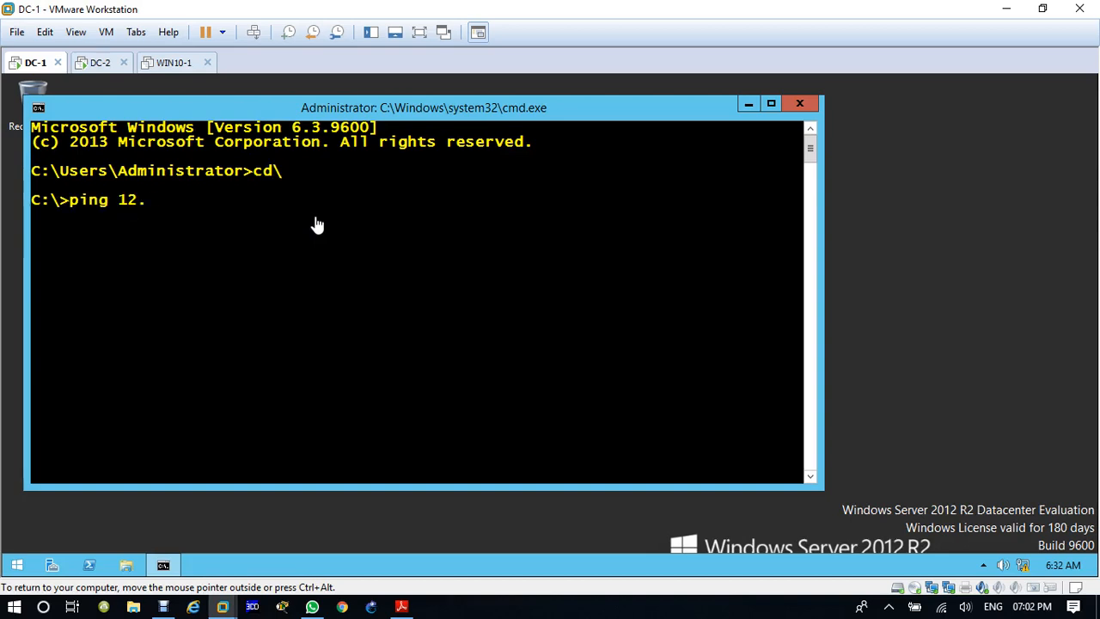
pyautogui.write('ping 12.1.1.2')
pyautogui.press('Return')
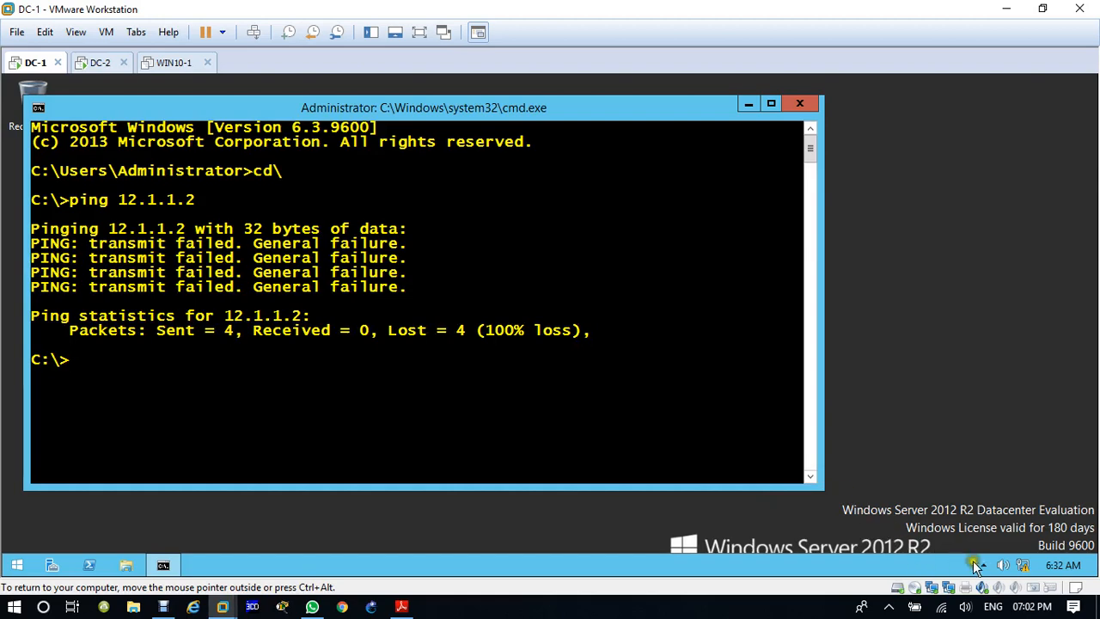
# Step: Check the network connection details of DC-1's WAN adapter and close them
pyautogui.rightClick(1024, 568)
pyautogui.click(1023, 557)
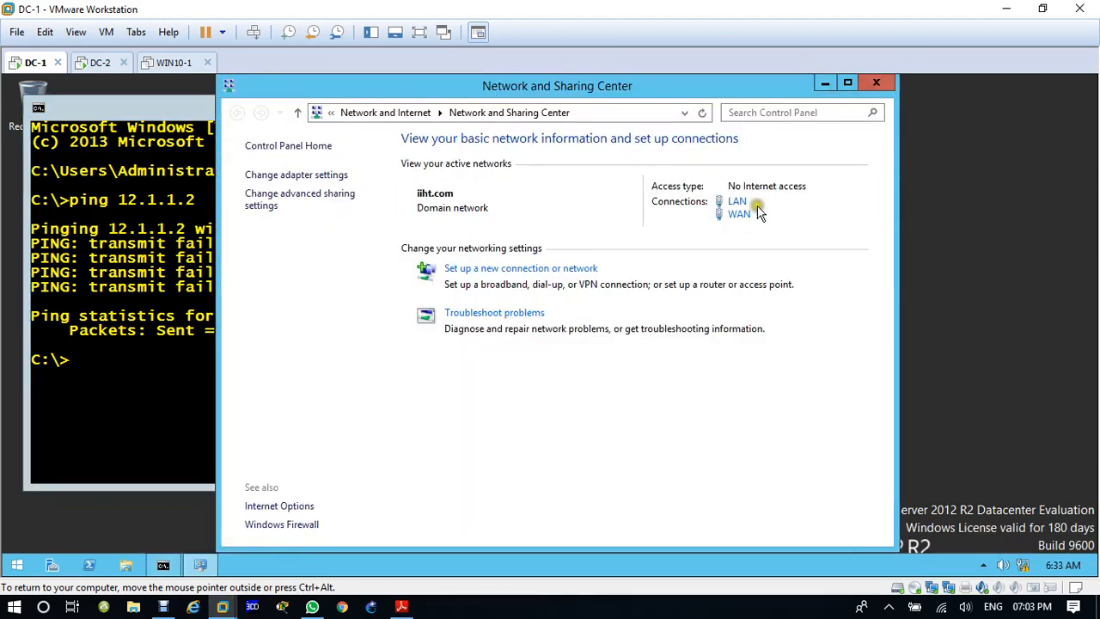
pyautogui.click(741, 215)
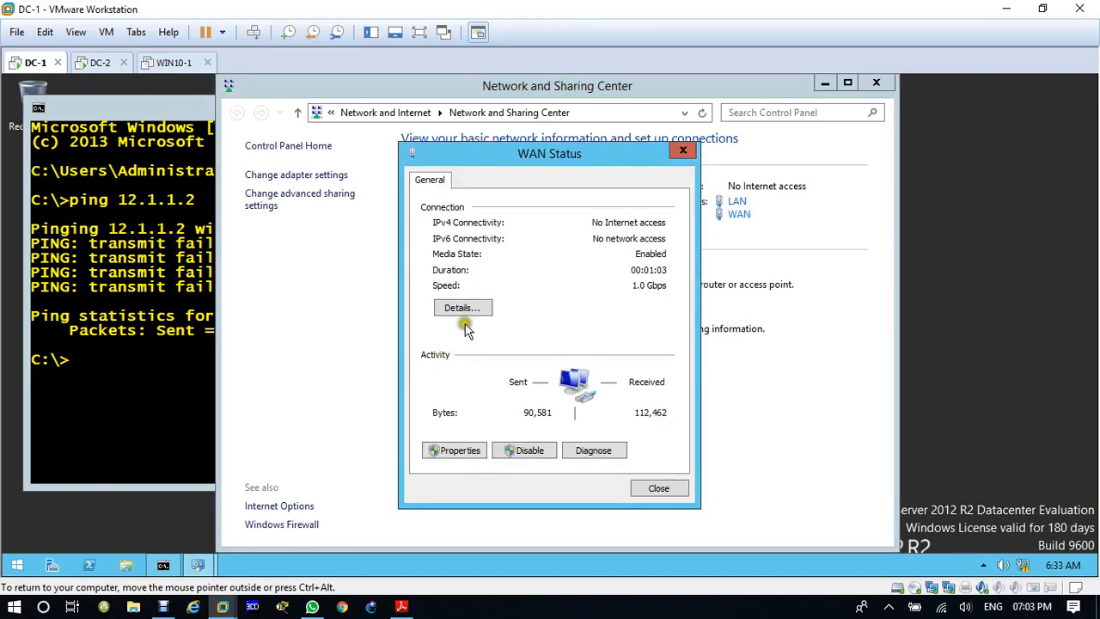
pyautogui.click(463, 311)
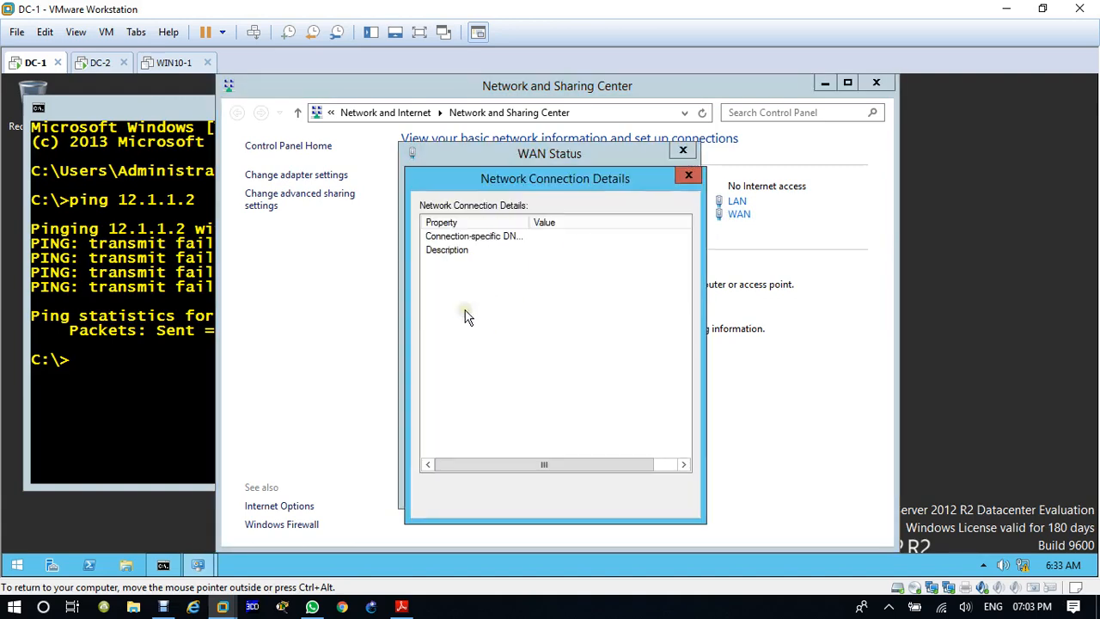
pyautogui.click(688, 177)
# Step: Give DC-1's WAN adapter the IPv4 address 12.1.1.1, subnet mask 255.255.255.252 and a default gateway, save, and close the network windows
pyautogui.click(451, 450)
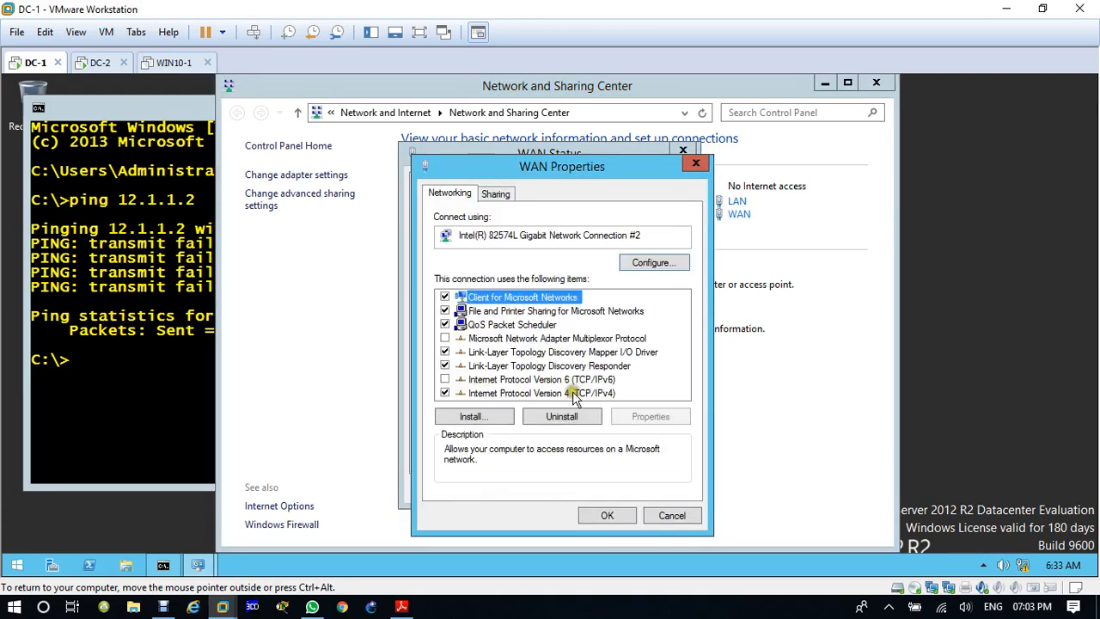
pyautogui.doubleClick(572, 391)
pyautogui.click(622, 324)
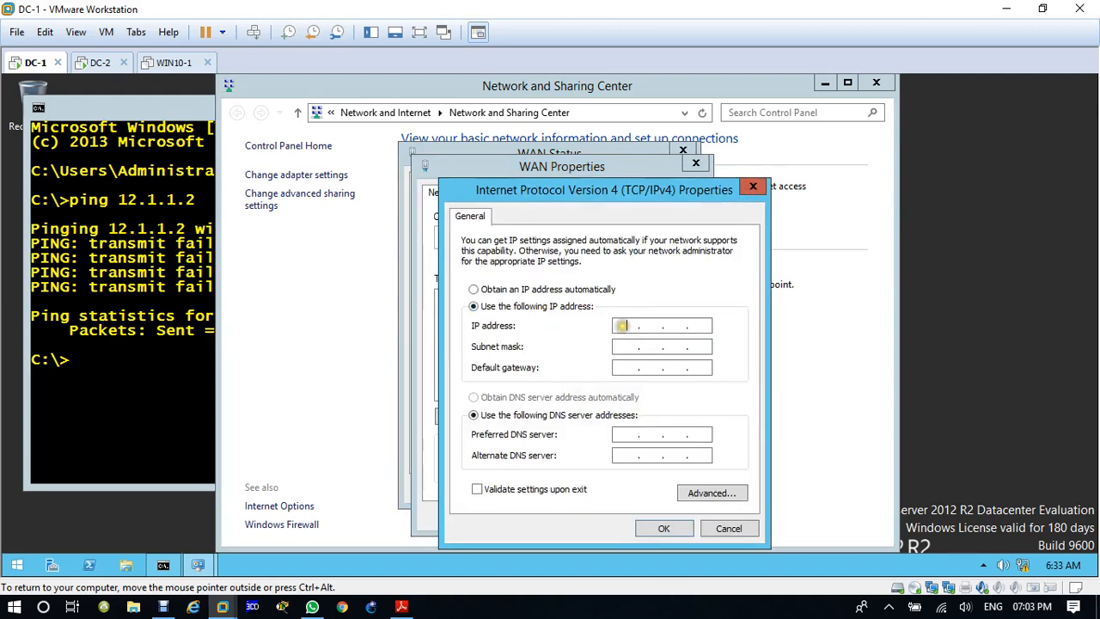
pyautogui.write('12 . 1 . 1 . 2')
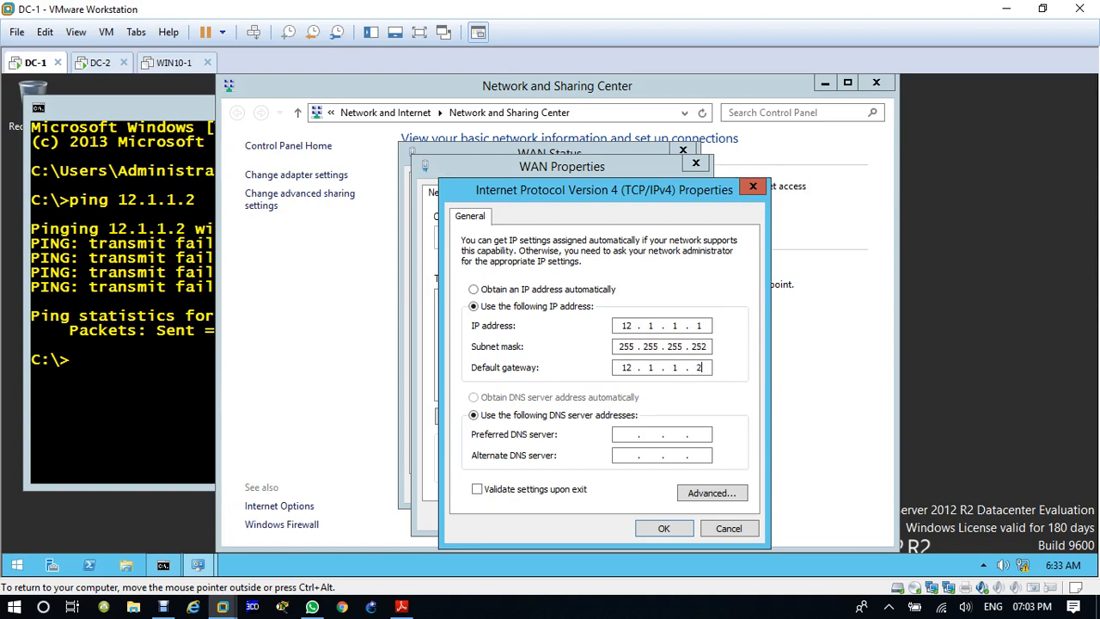
pyautogui.click(665, 530)
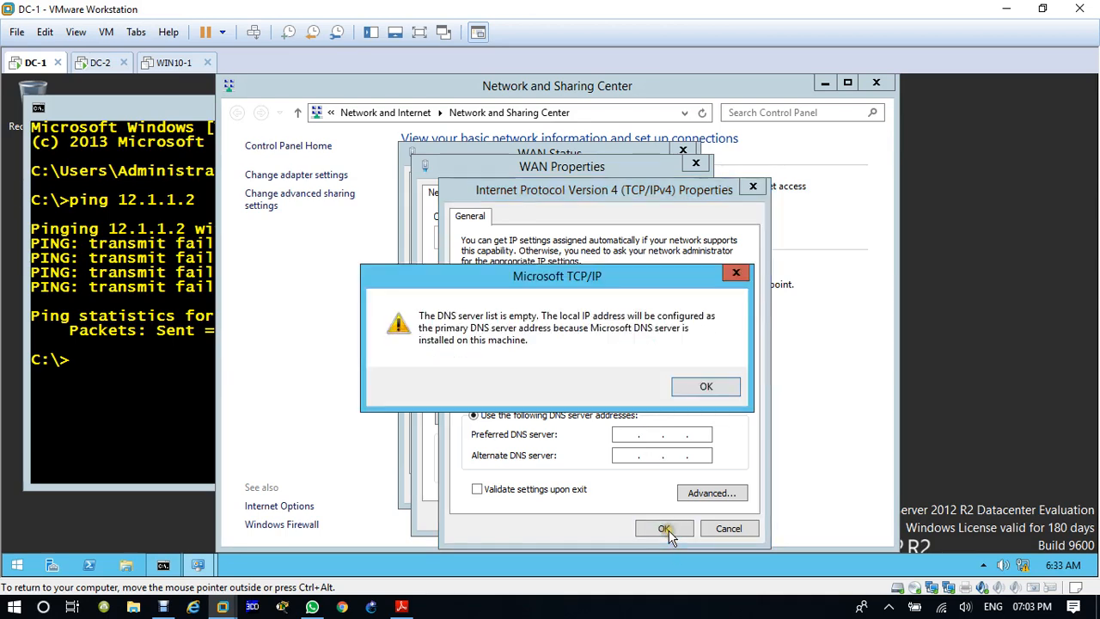
pyautogui.click(705, 389)
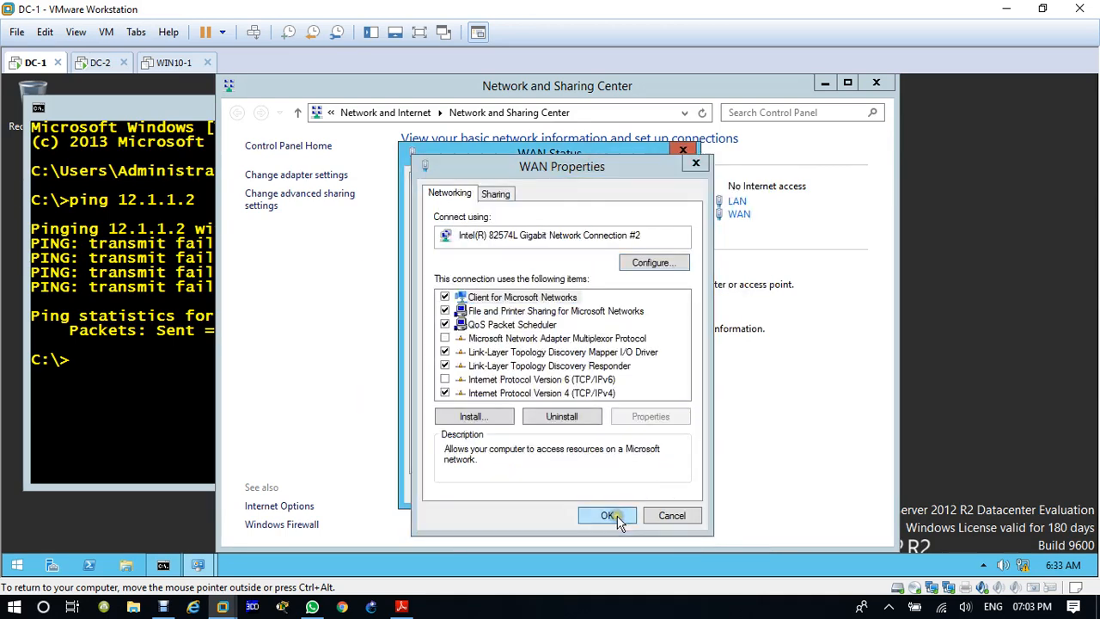
pyautogui.click(609, 582)
pyautogui.click(658, 488)
pyautogui.click(874, 83)
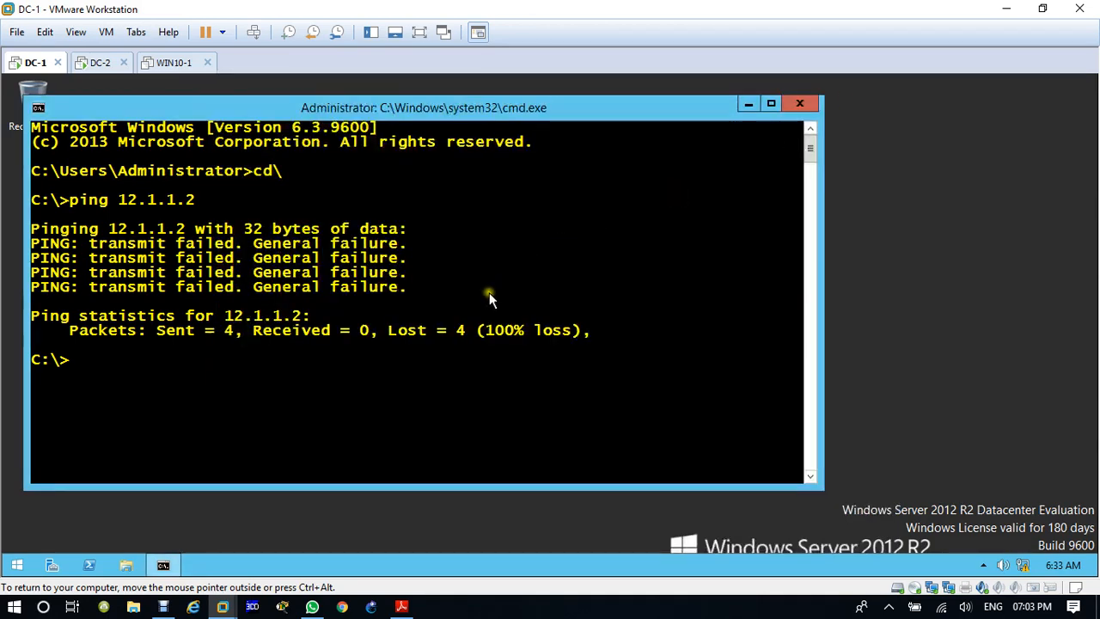
# Step: Repeat the ping to 12.1.1.2 from DC-1's Command Prompt
pyautogui.press('Up')
pyautogui.press('Return')
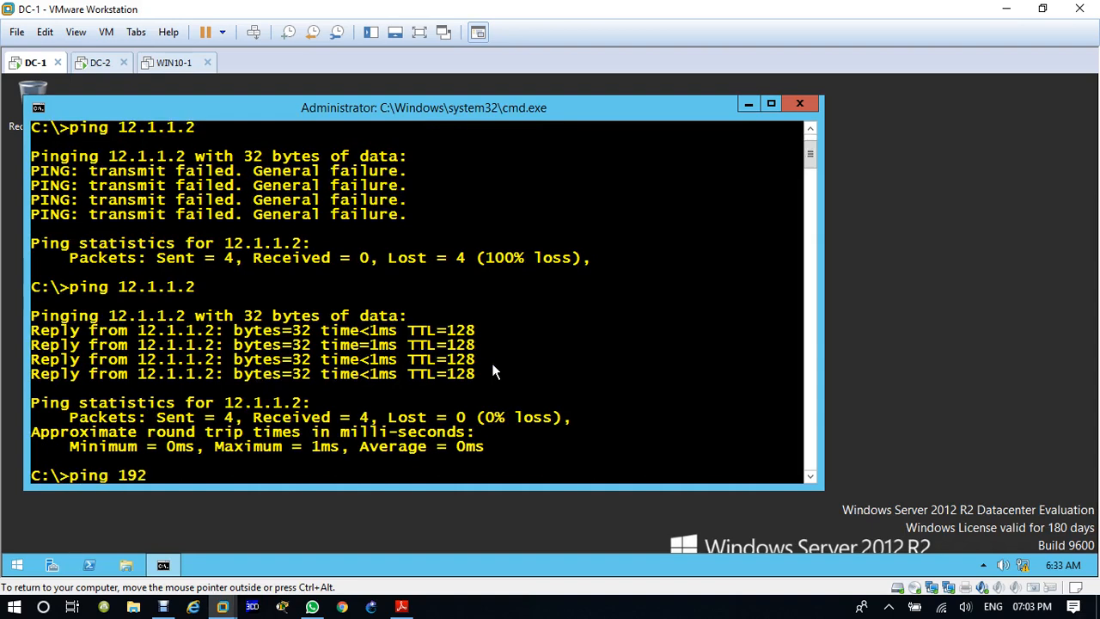
# Step: On DC-2's LAN adapter, set the IP address and preferred DNS server to 192.168.200.200 and the alternate DNS server to 192.168.100.100, and save
pyautogui.click(96, 62)
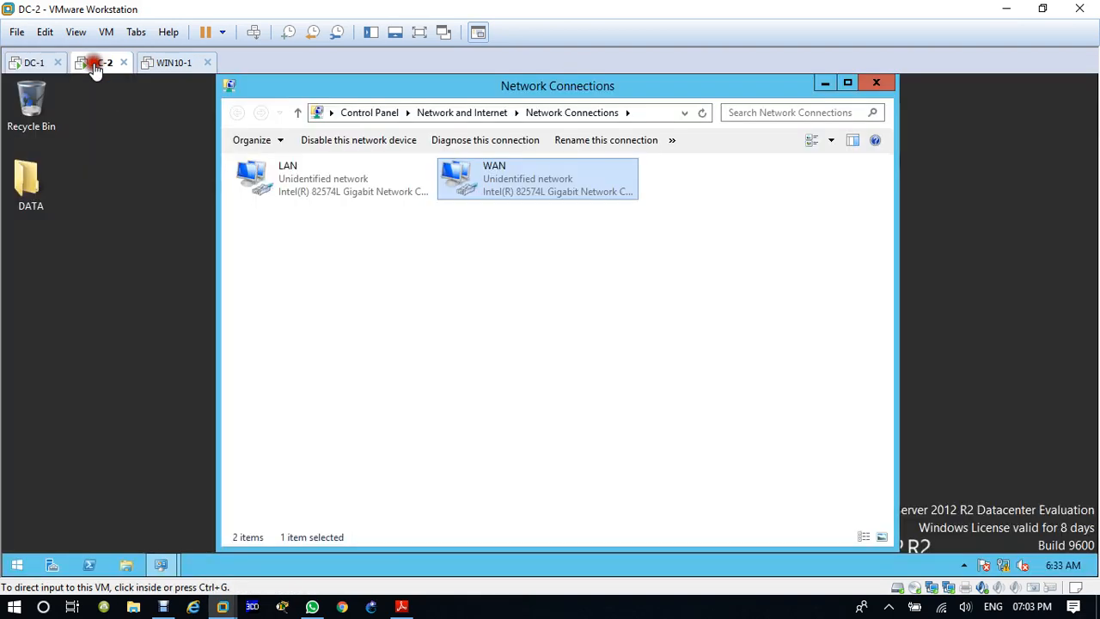
pyautogui.rightClick(313, 181)
pyautogui.click(353, 331)
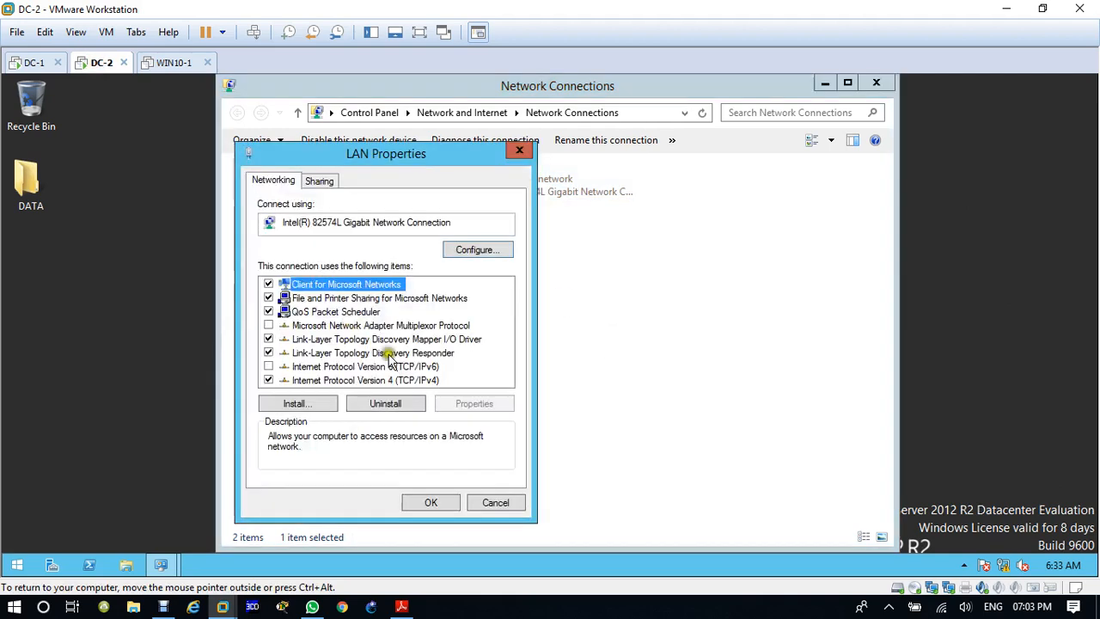
pyautogui.doubleClick(395, 379)
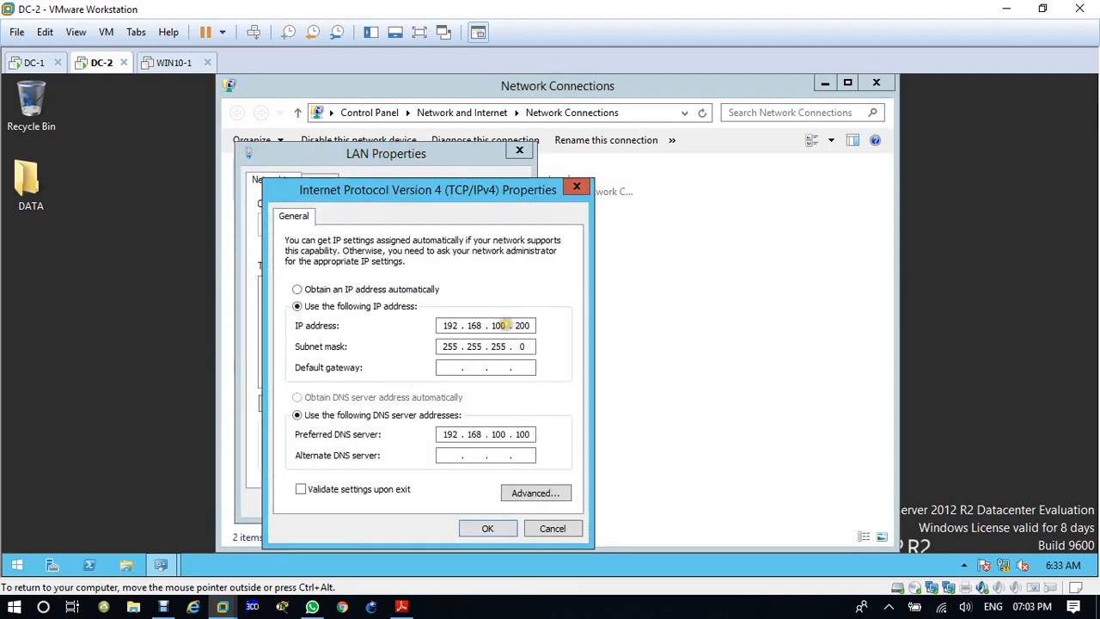
pyautogui.doubleClick(499, 324)
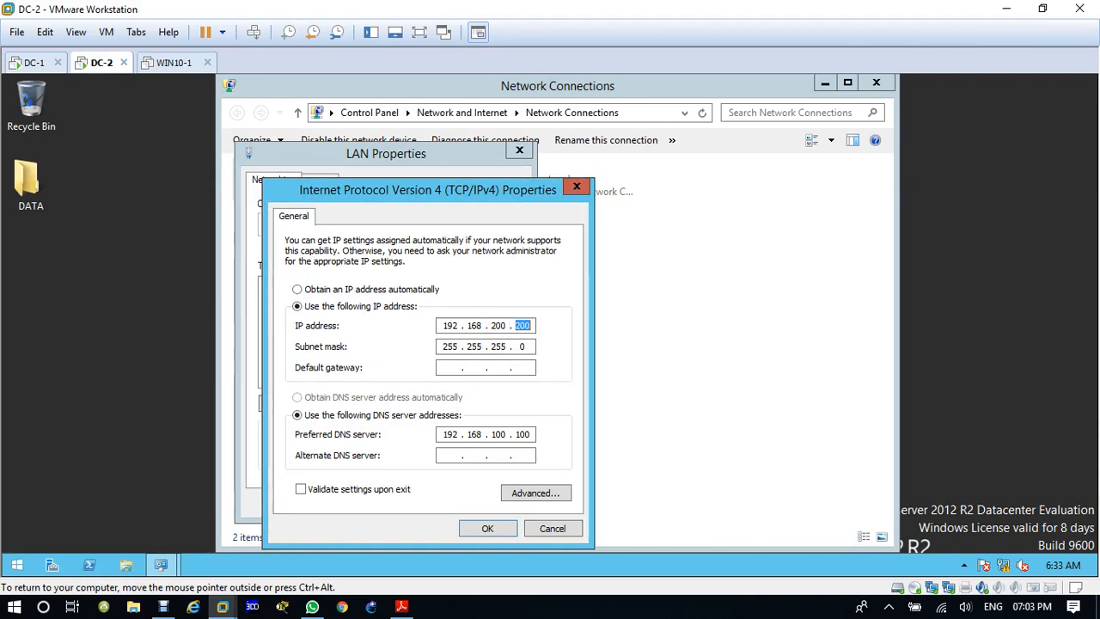
pyautogui.doubleClick(499, 434)
pyautogui.write('200')
pyautogui.write('100 .')
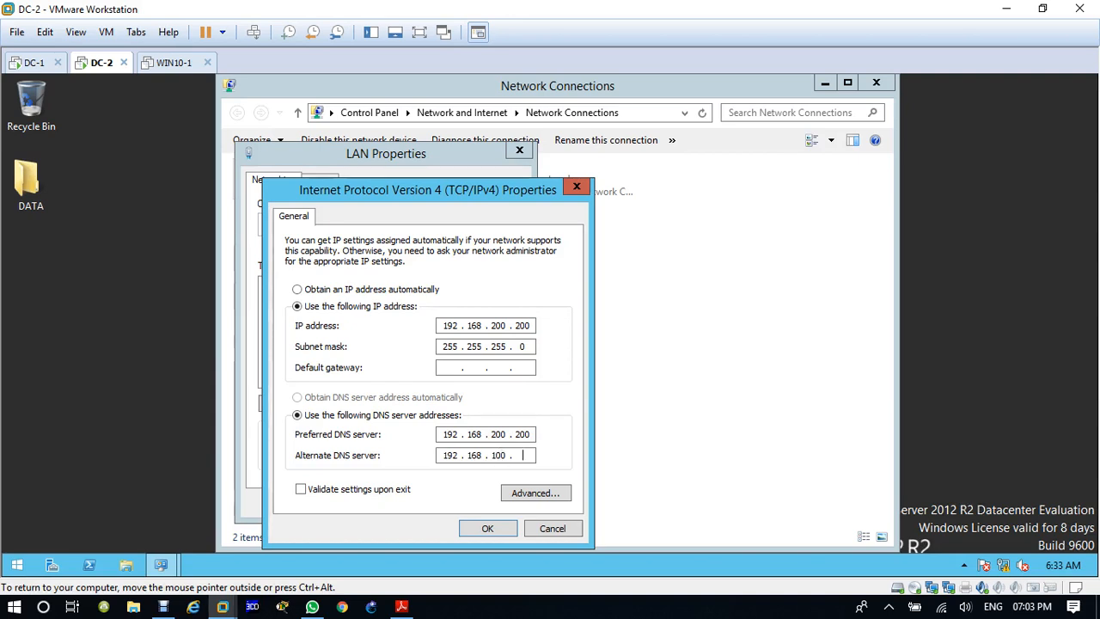
pyautogui.write('100')
pyautogui.click(487, 528)
pyautogui.click(430, 503)
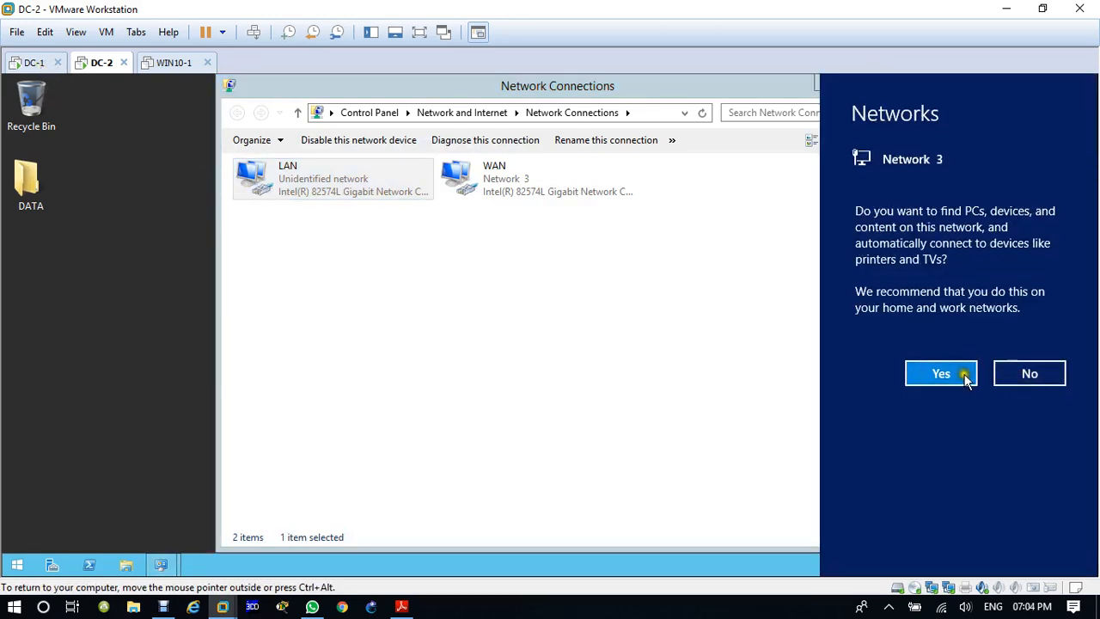
# Step: Decline finding PCs, devices and content on Network 3 on DC-2
pyautogui.click(1030, 375)
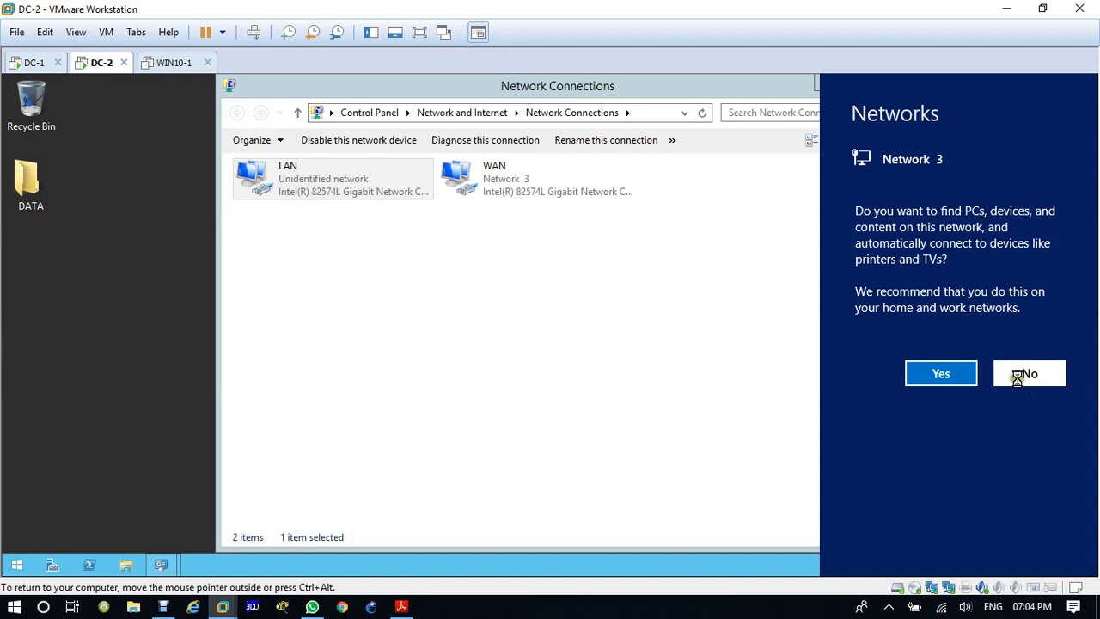
pyautogui.click(1021, 377)
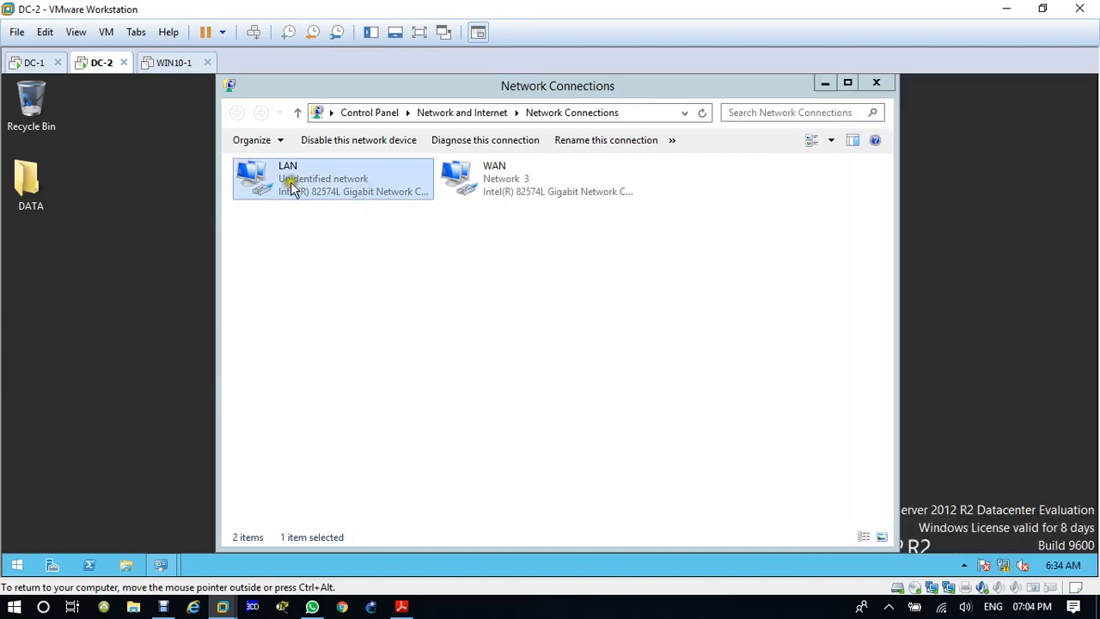
# Step: Open the IPv4 properties of DC-1's LAN adapter and check its preferred and alternate DNS server addresses
pyautogui.click(32, 64)
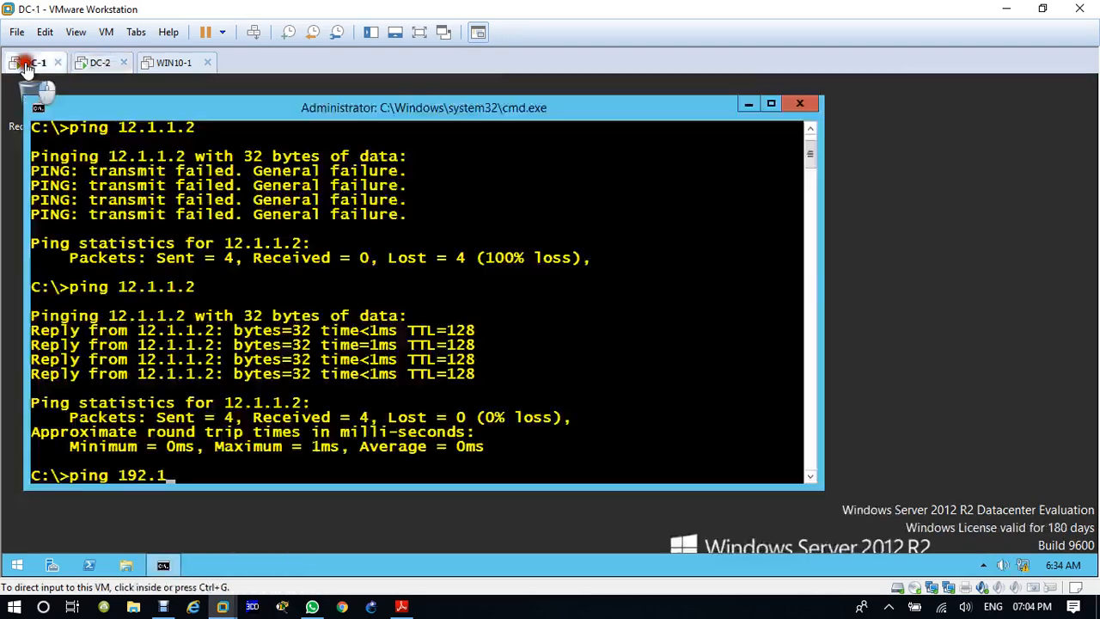
pyautogui.click(617, 398)
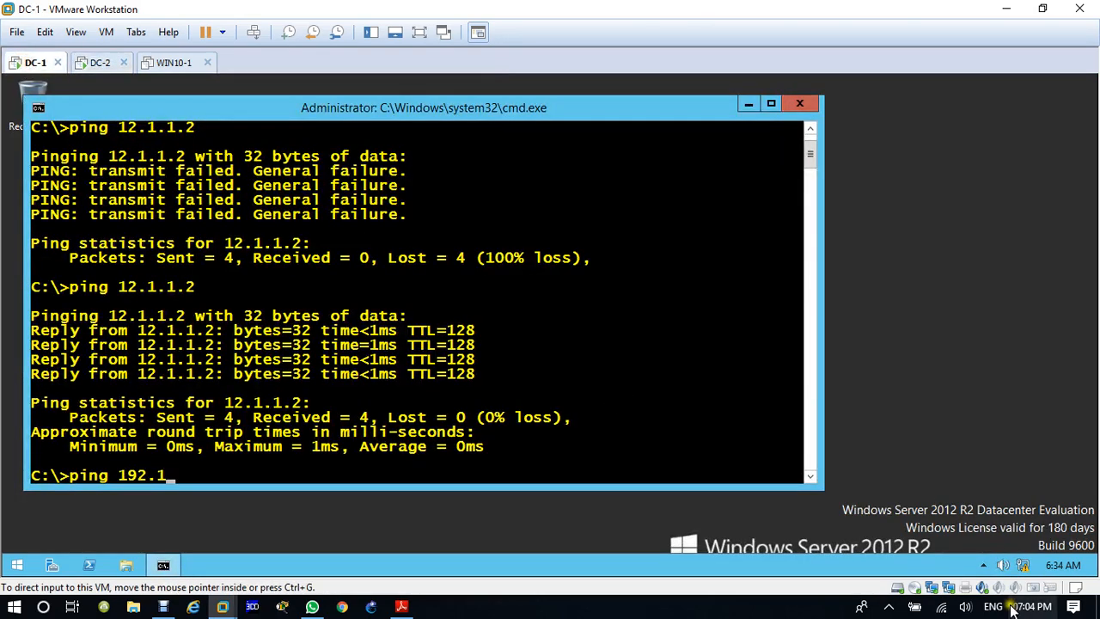
pyautogui.rightClick(1022, 566)
pyautogui.click(1015, 557)
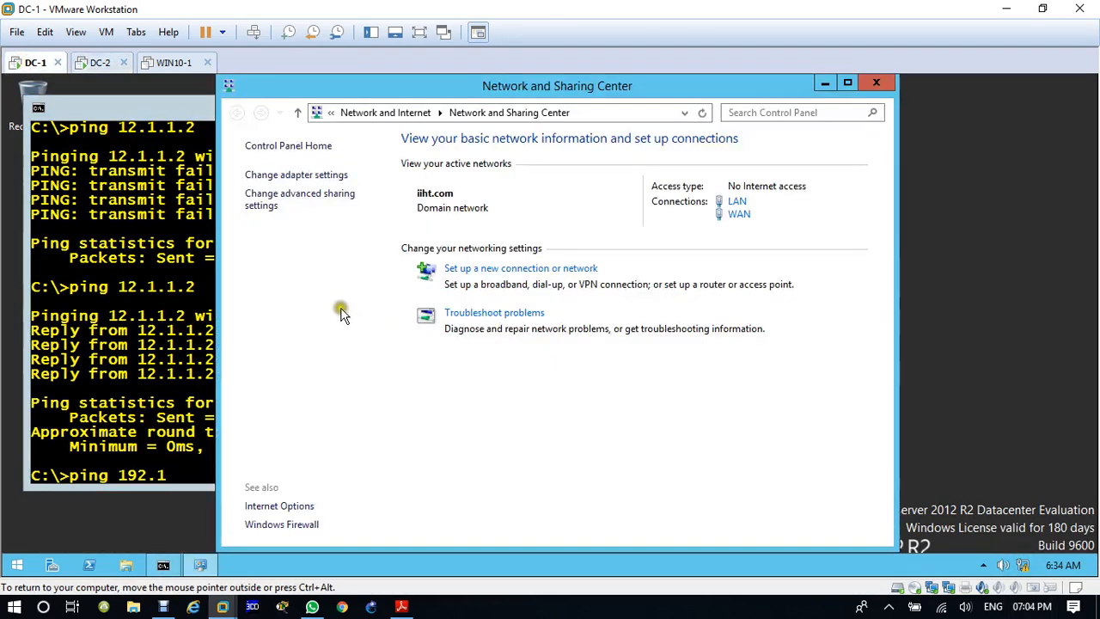
pyautogui.click(310, 176)
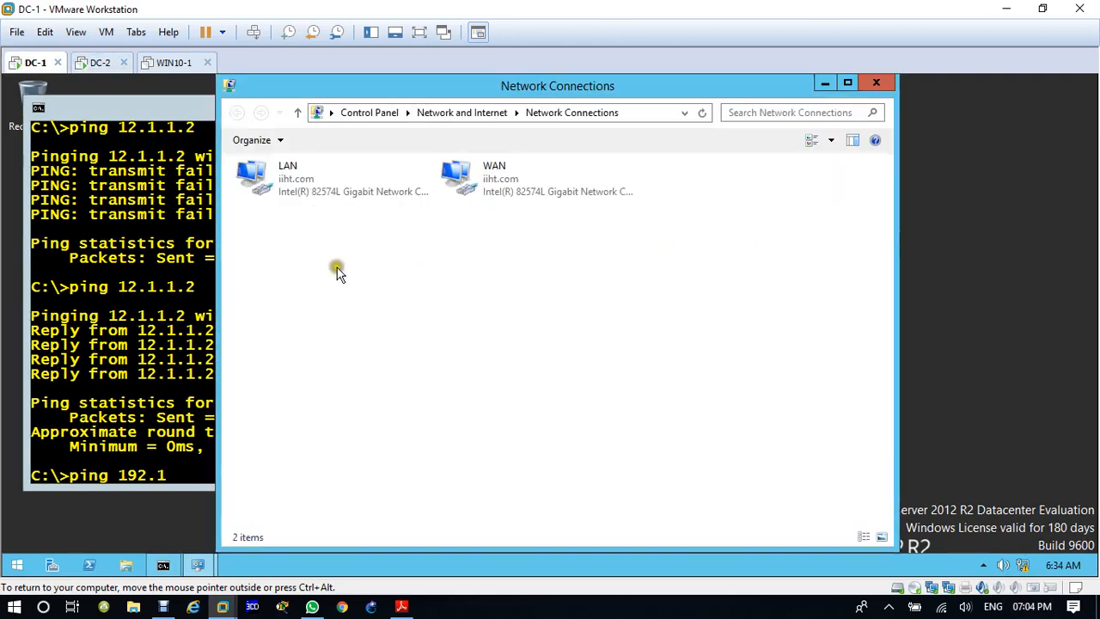
pyautogui.click(286, 183)
pyautogui.rightClick(286, 183)
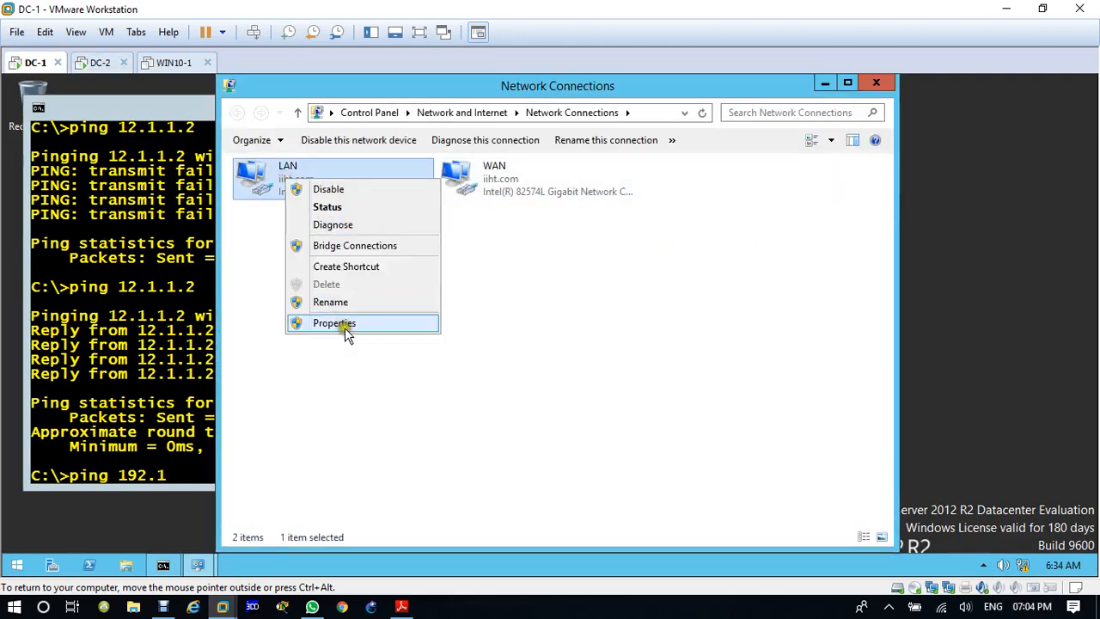
pyautogui.click(345, 328)
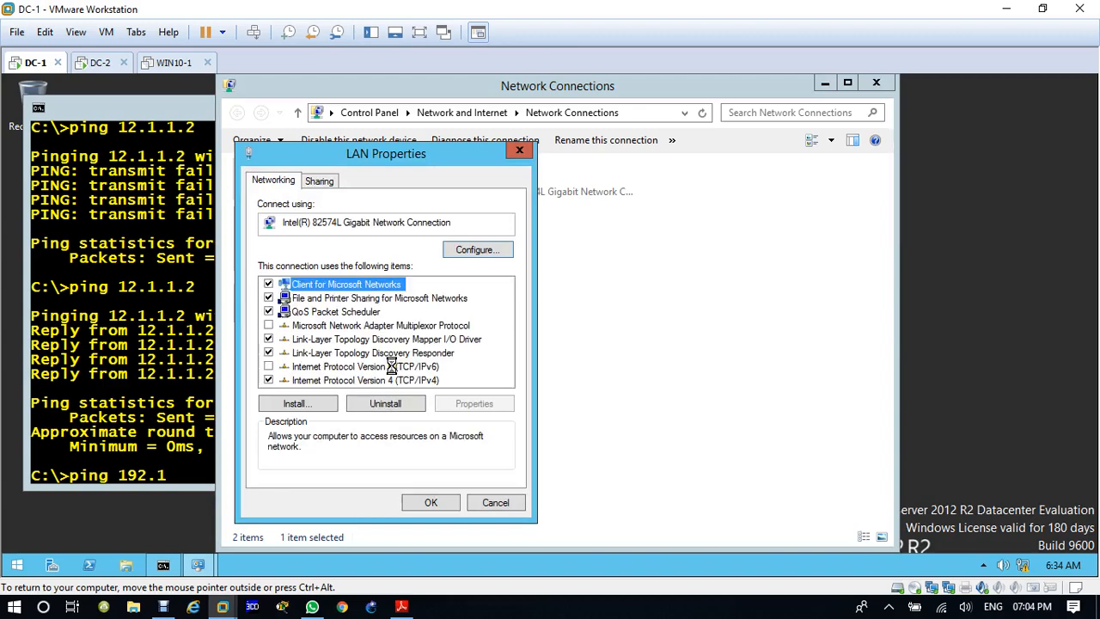
pyautogui.doubleClick(392, 366)
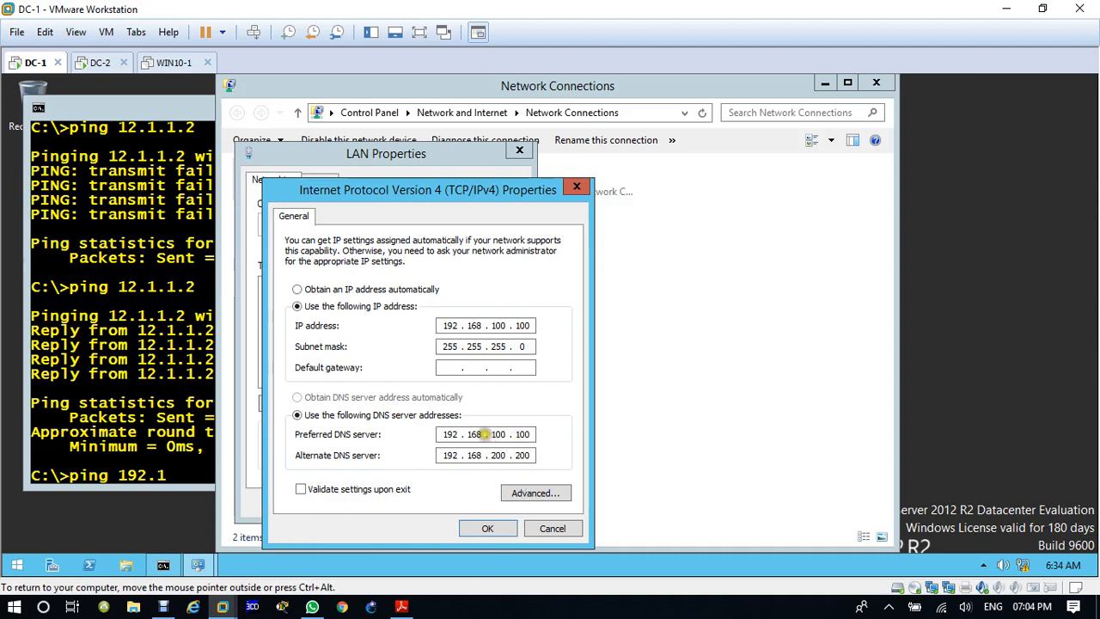
pyautogui.click(503, 455)
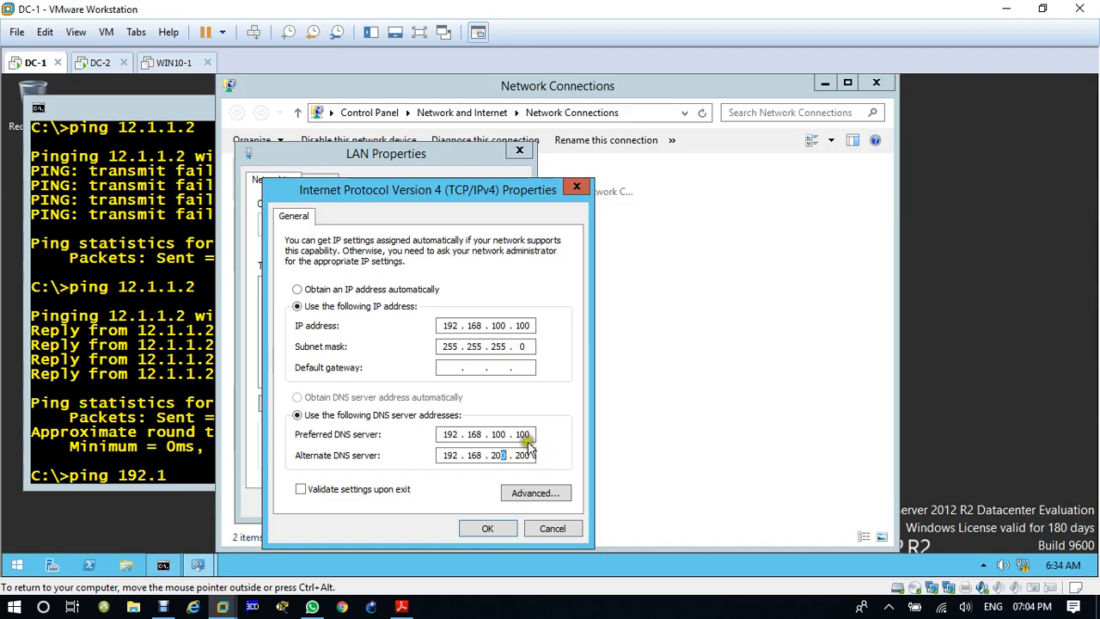
# Step: On DC-2, set the LAN adapter's default gateway to 12.1.1.2 and save the configuration despite the gateway warnings
pyautogui.click(100, 62)
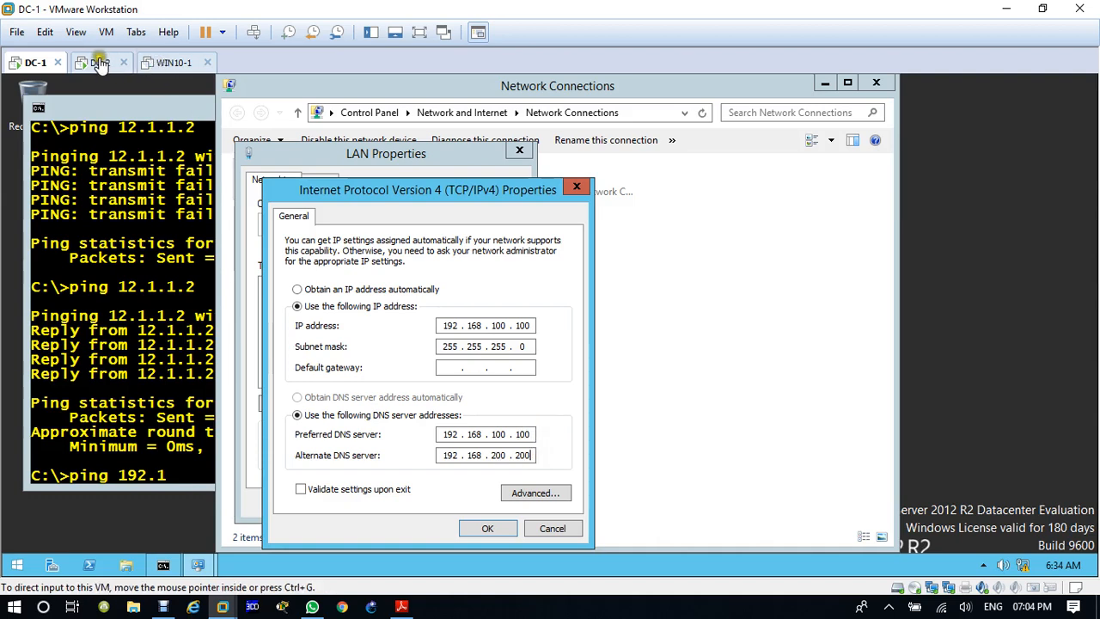
pyautogui.click(331, 184)
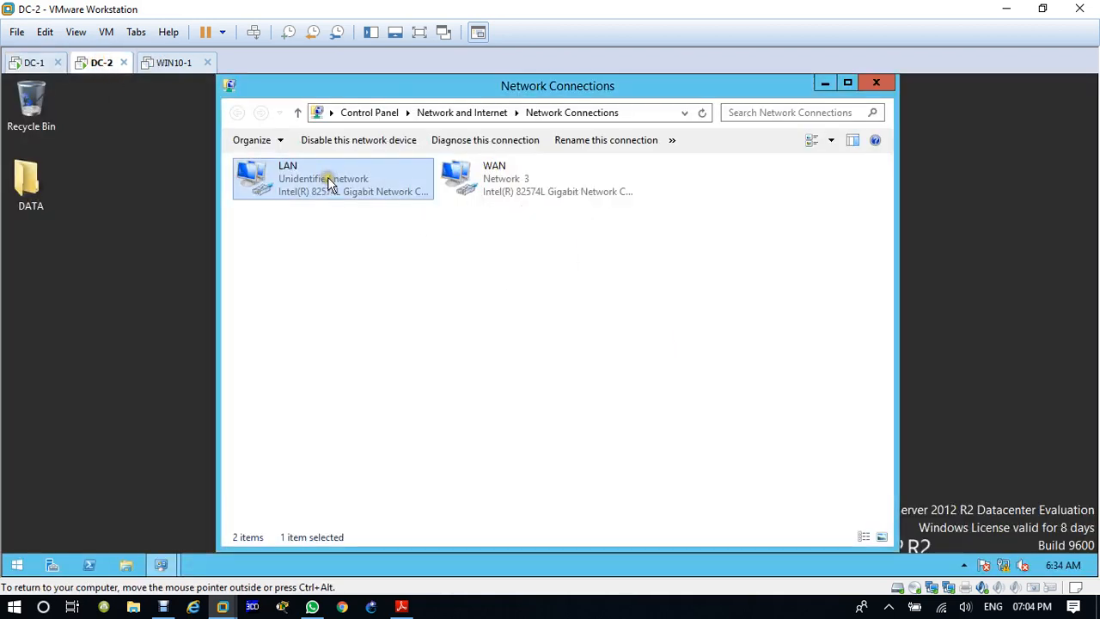
pyautogui.rightClick(329, 182)
pyautogui.click(370, 324)
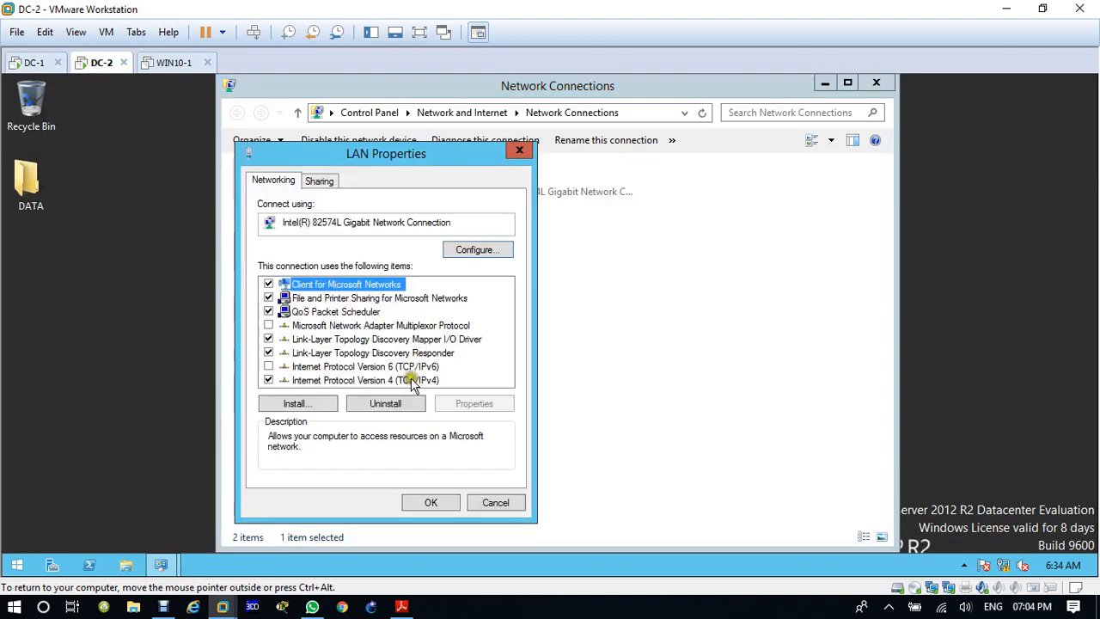
pyautogui.doubleClick(416, 377)
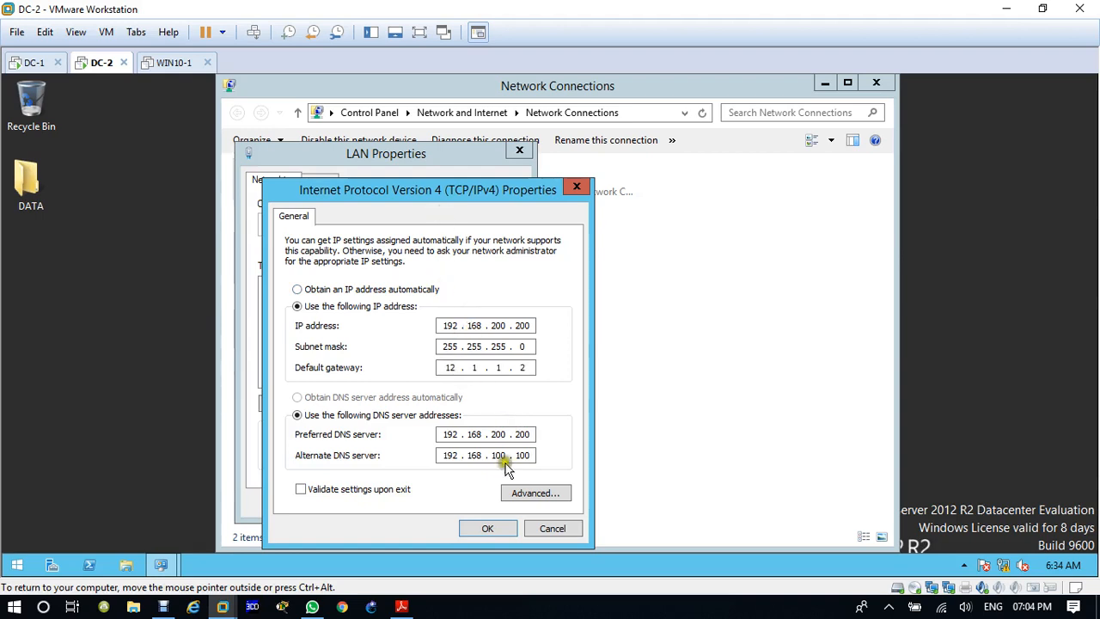
pyautogui.click(488, 532)
pyautogui.click(624, 388)
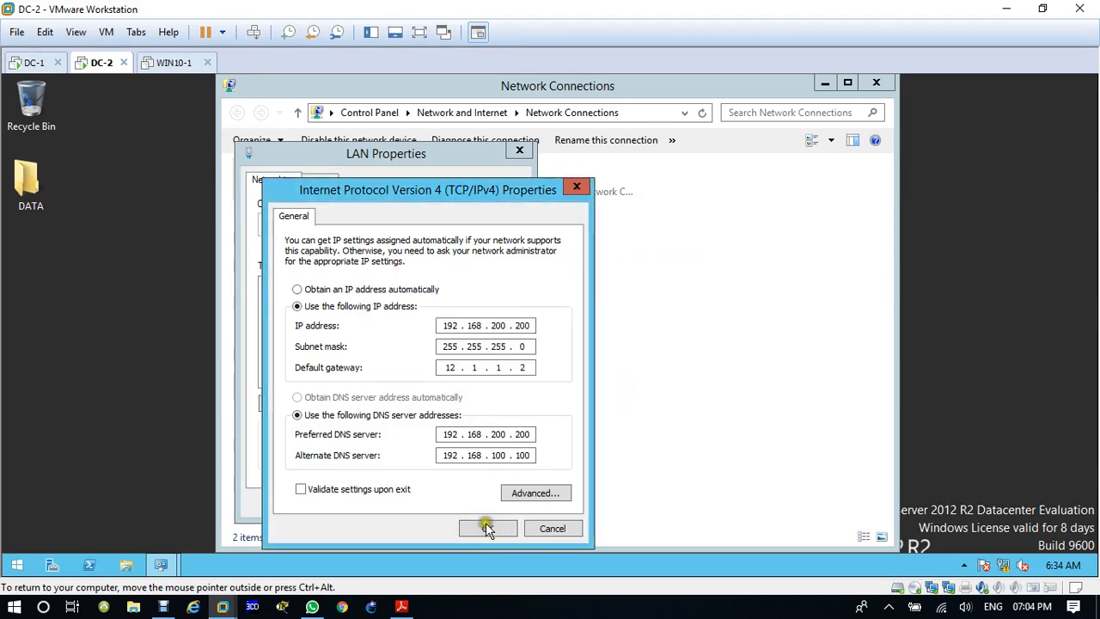
pyautogui.click(486, 533)
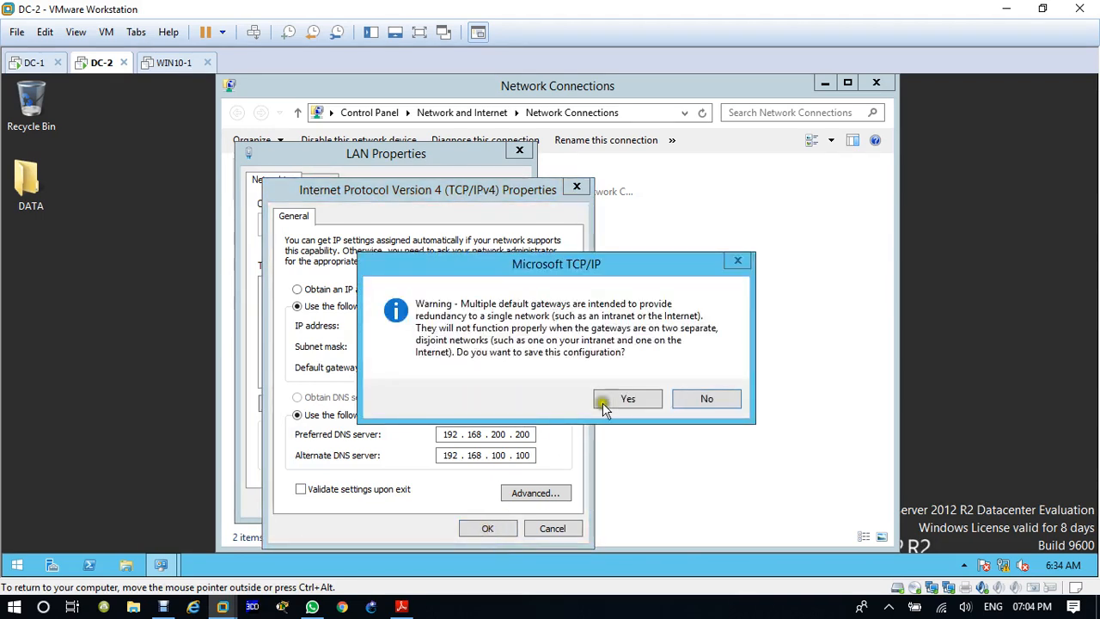
pyautogui.click(632, 402)
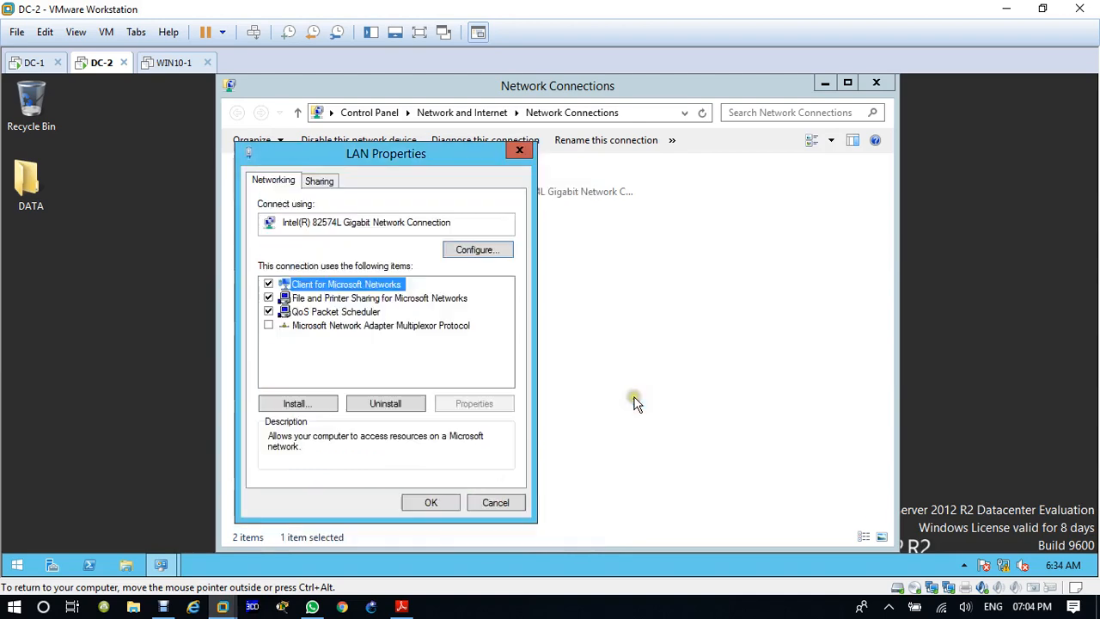
pyautogui.click(430, 503)
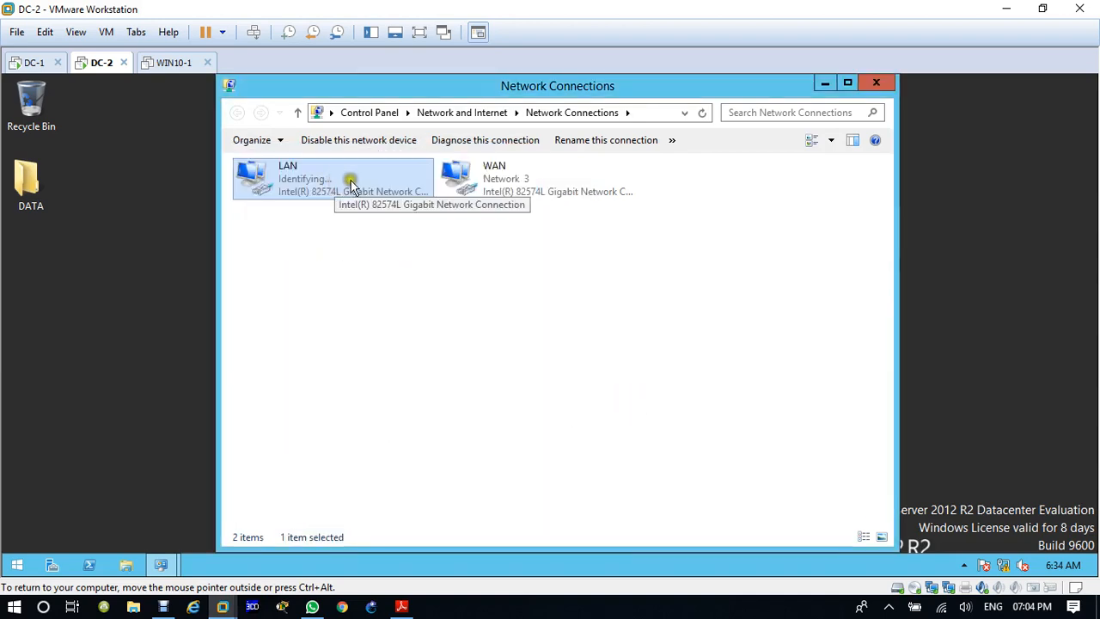
# Step: On DC-1, give the LAN adapter a default gateway, accept the gateway warnings to save it, and close the network windows
pyautogui.click(36, 63)
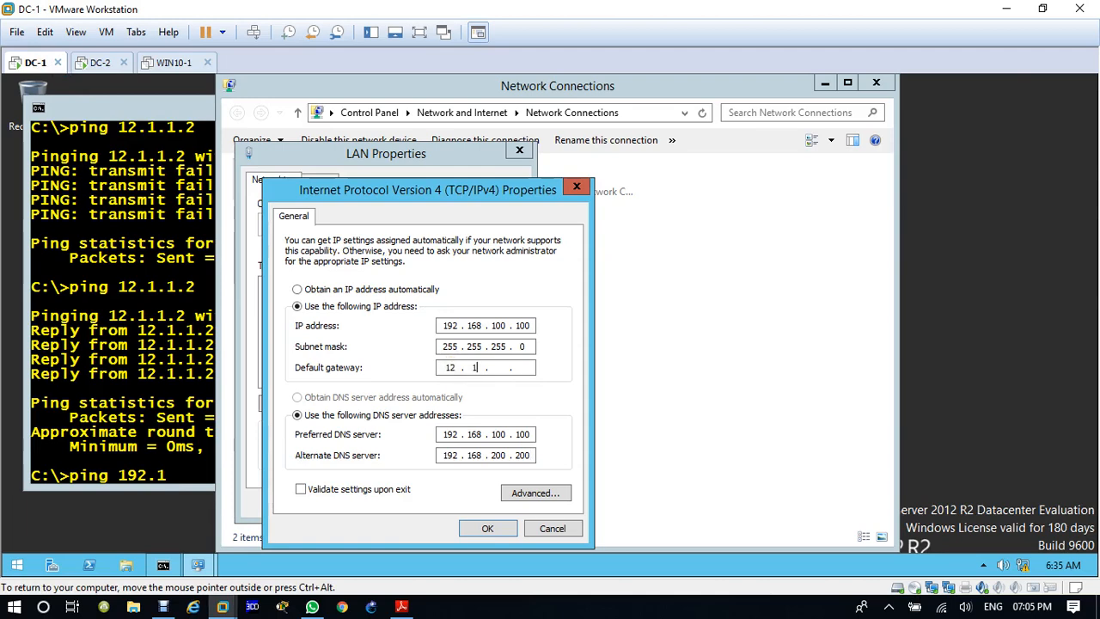
pyautogui.click(487, 528)
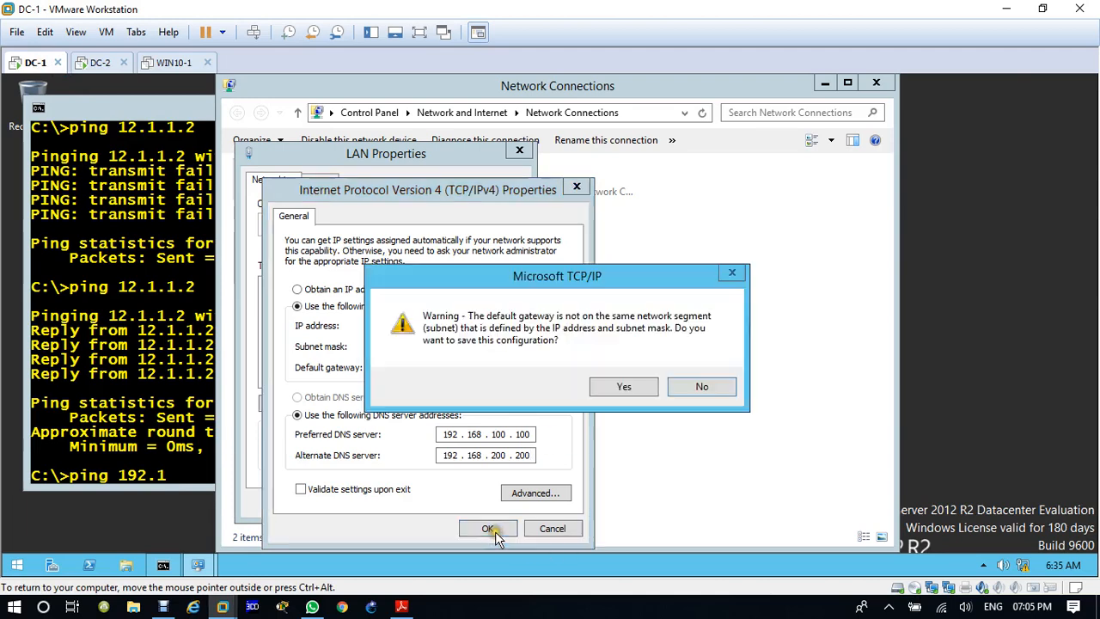
pyautogui.click(614, 386)
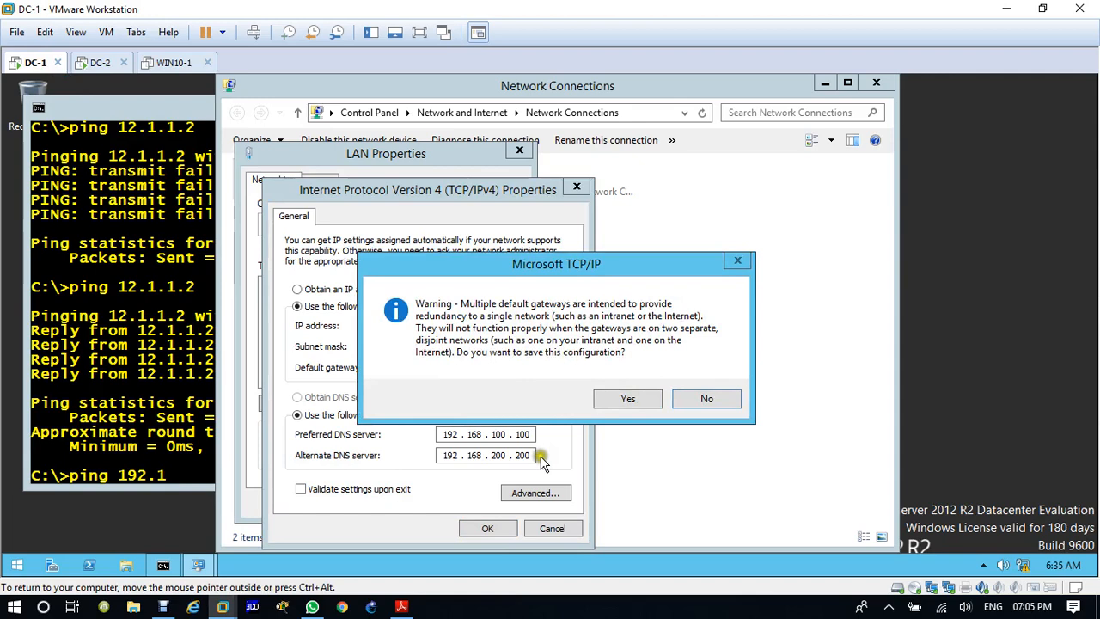
pyautogui.click(614, 400)
pyautogui.click(426, 503)
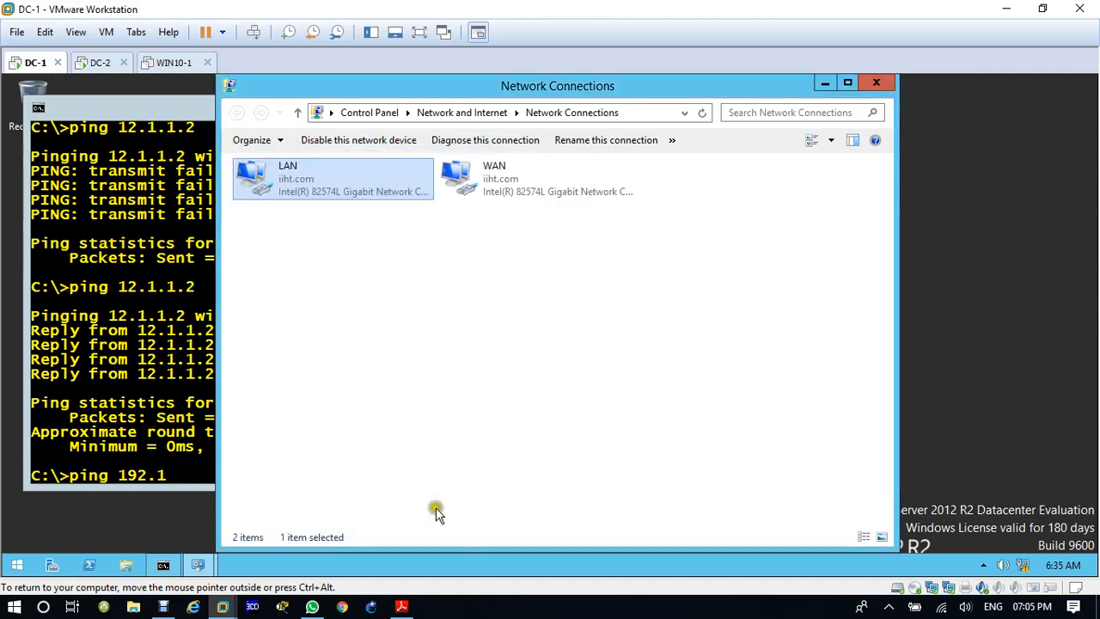
pyautogui.click(877, 83)
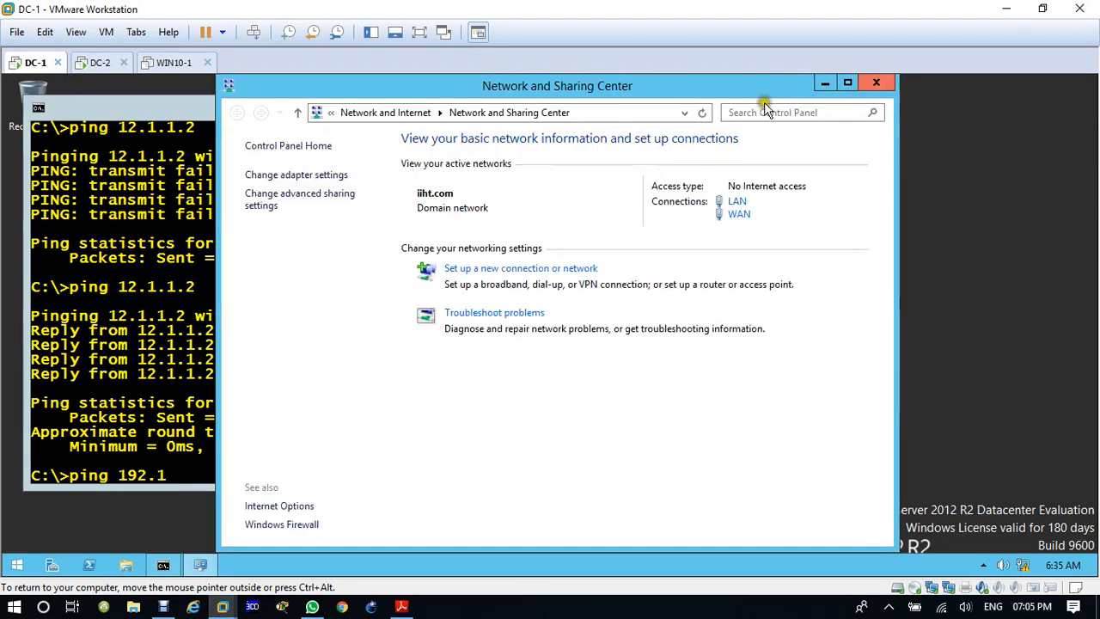
pyautogui.click(877, 83)
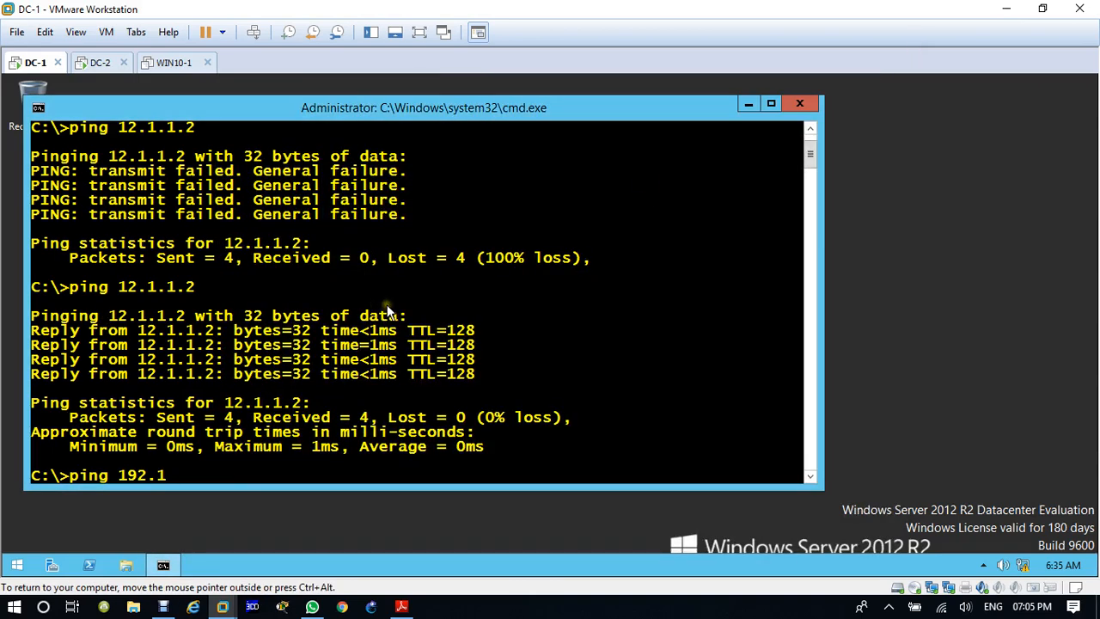
# Step: Ping 192.168.200.200 from DC-1's Command Prompt, then close the prompt
pyautogui.write('68.200.200')
pyautogui.press('Return')
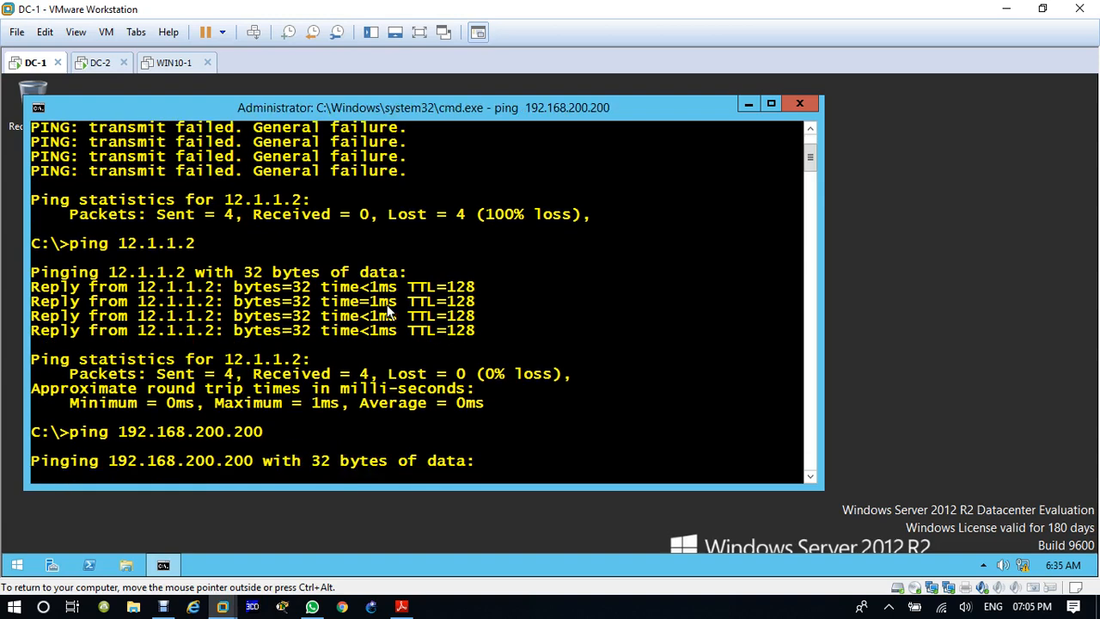
pyautogui.click(801, 105)
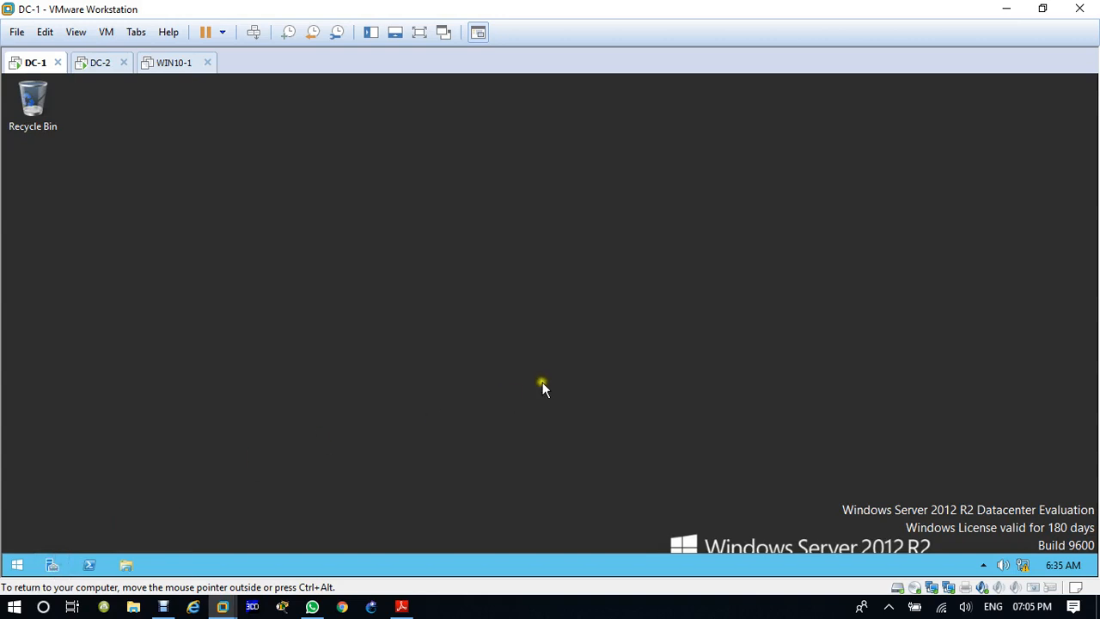
# Step: Start adding roles and features on DC-1 with a role-based or feature-based installation, choosing DC-1.iiht.com as the destination server
pyautogui.hotkey('ctrl', 'alt')
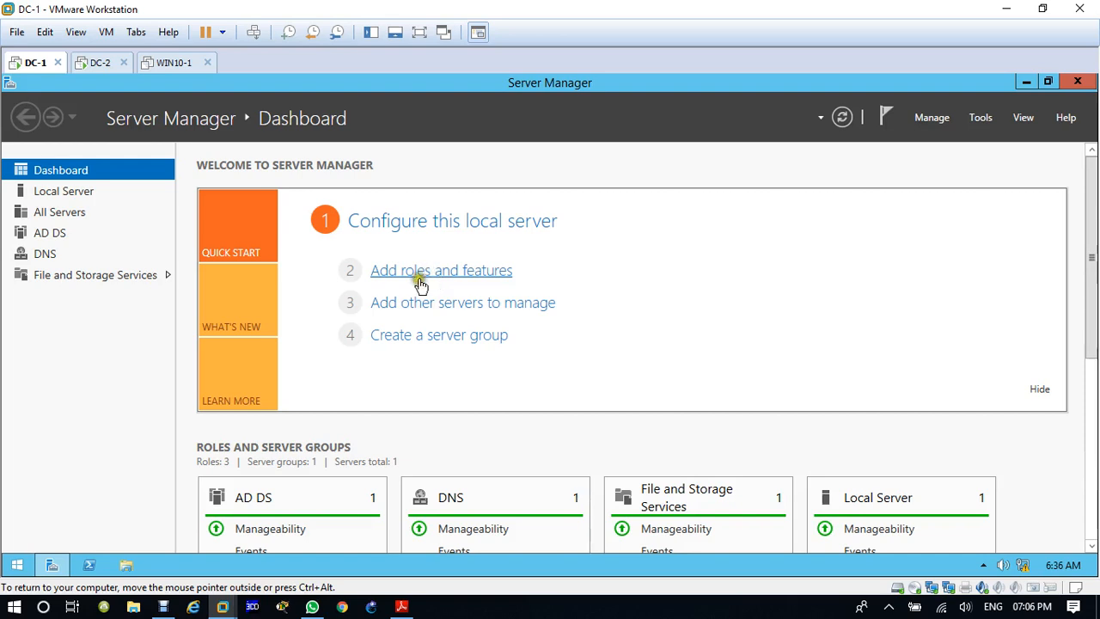
pyautogui.click(431, 271)
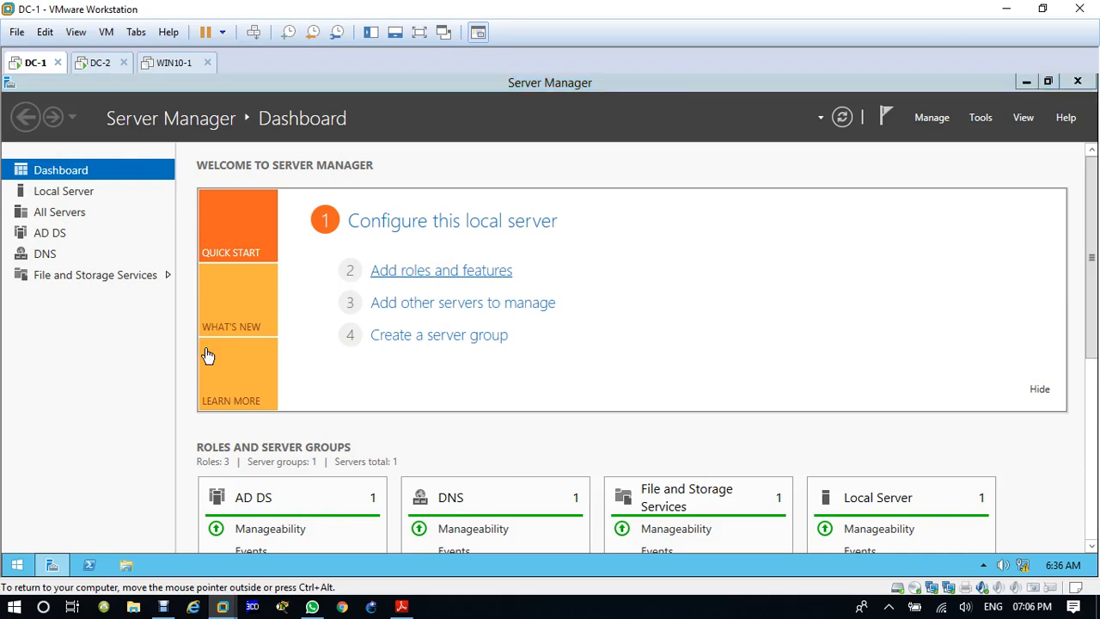
pyautogui.click(675, 167)
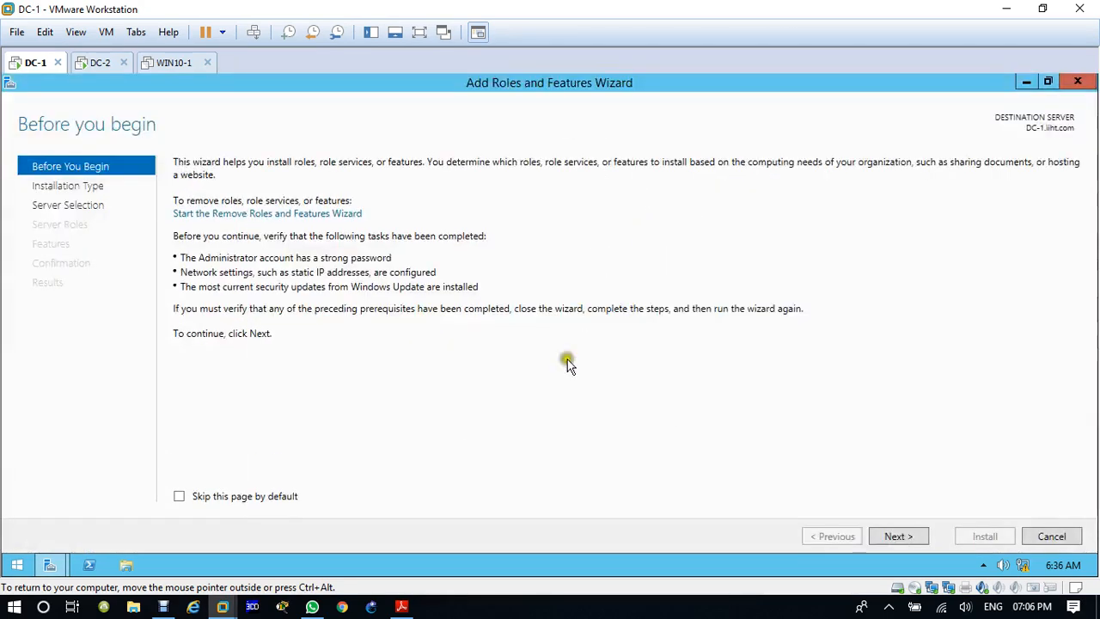
pyautogui.click(903, 539)
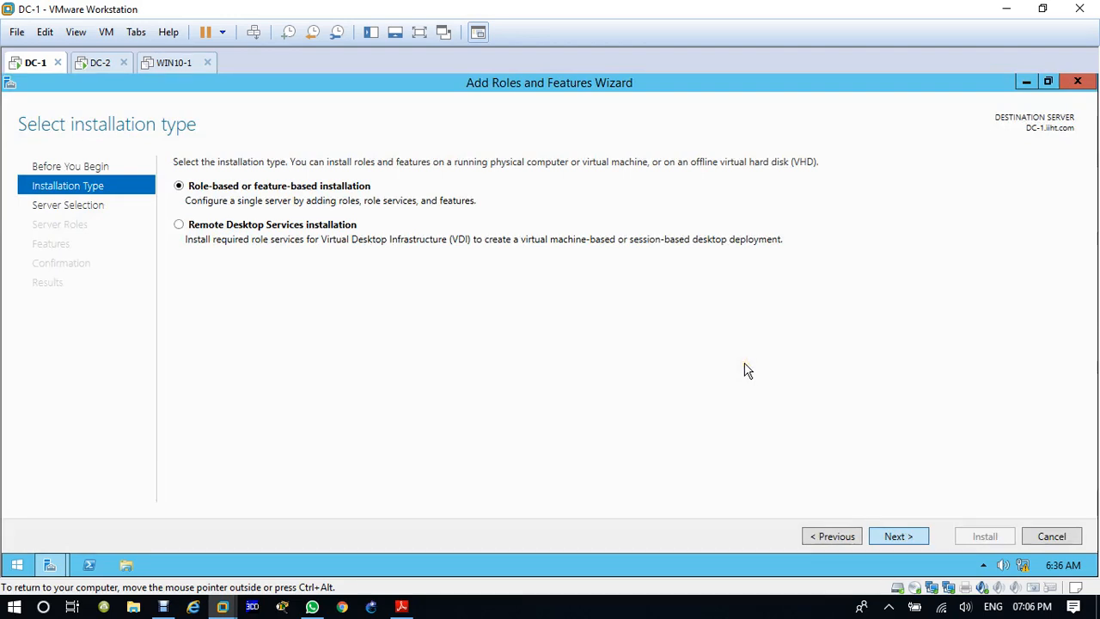
pyautogui.press('Return')
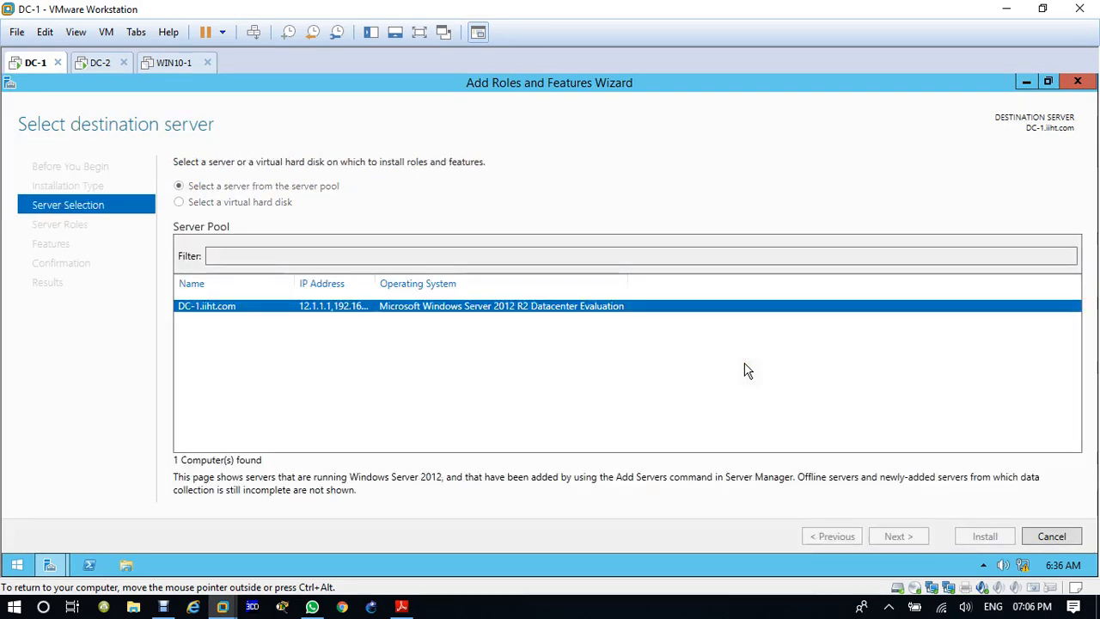
pyautogui.press('Return')
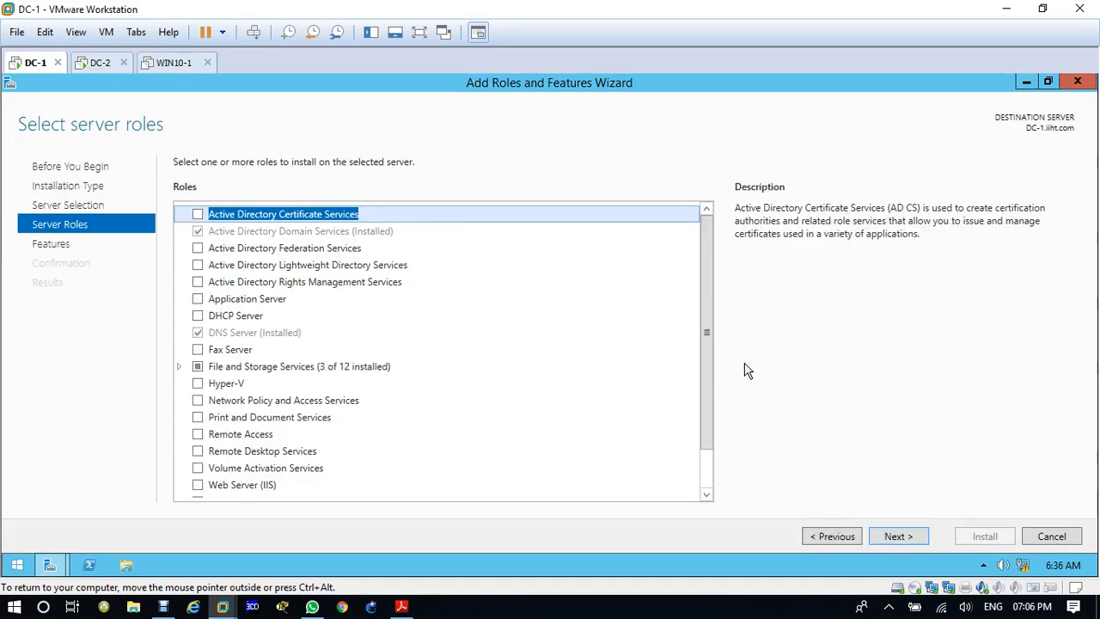
# Step: Close the WIN10-1 virtual machine tab and revisit DC-1's installation type and destination server choices before returning to role selection
pyautogui.click(833, 536)
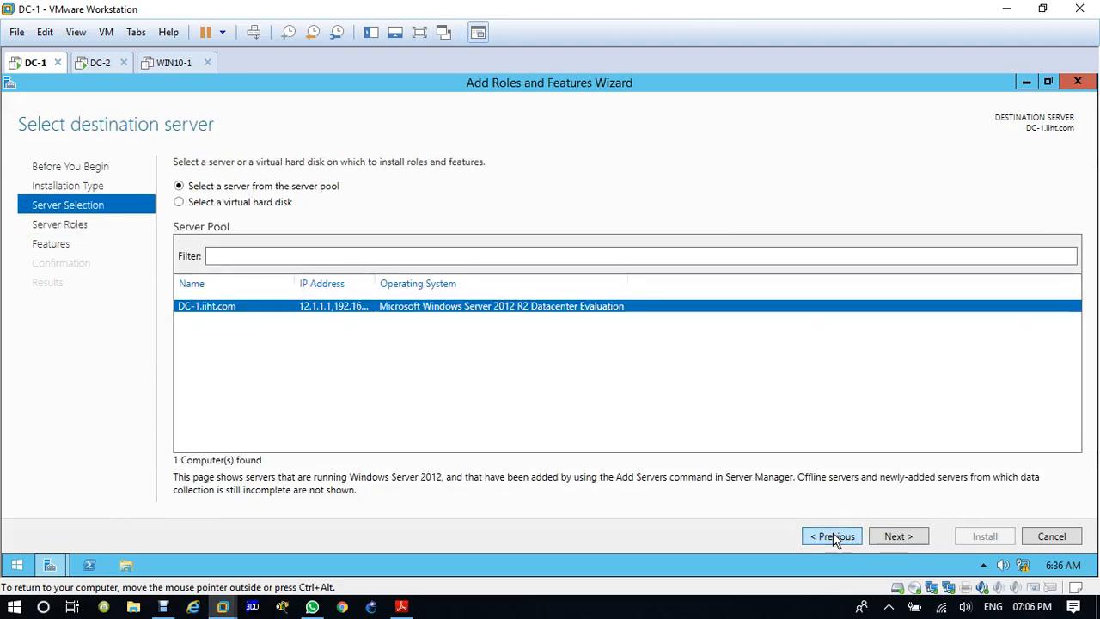
pyautogui.click(185, 64)
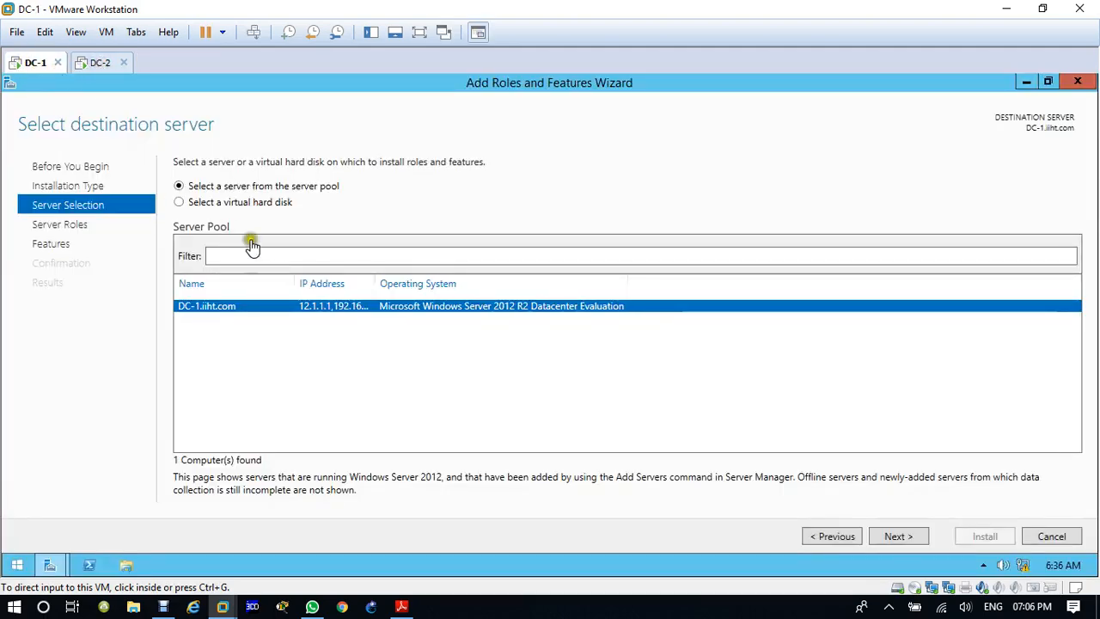
pyautogui.click(829, 538)
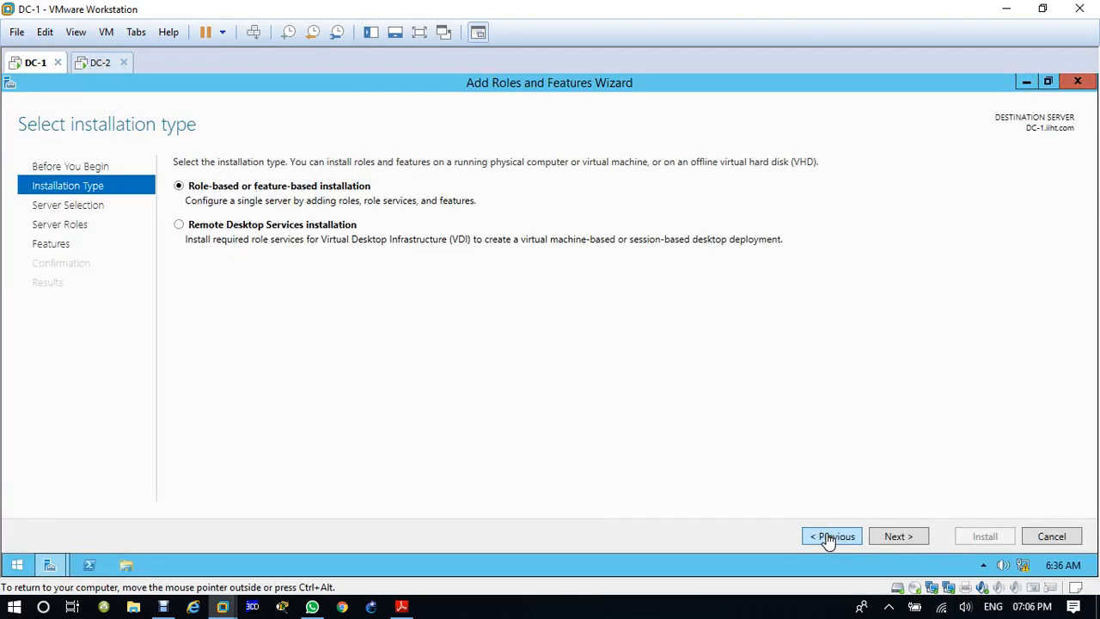
pyautogui.click(899, 536)
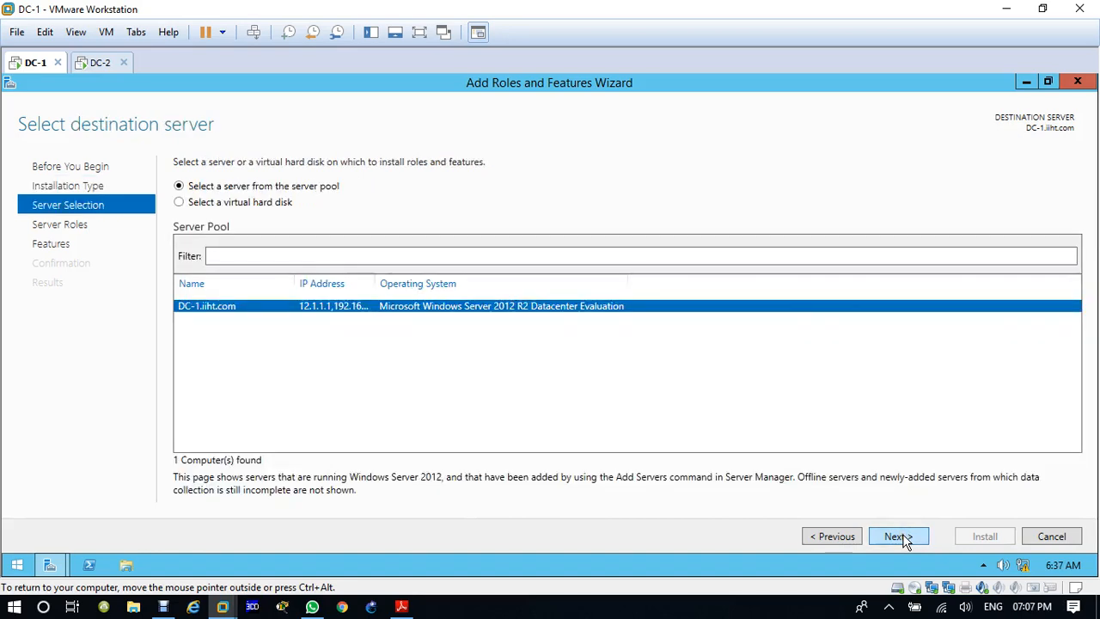
pyautogui.click(899, 536)
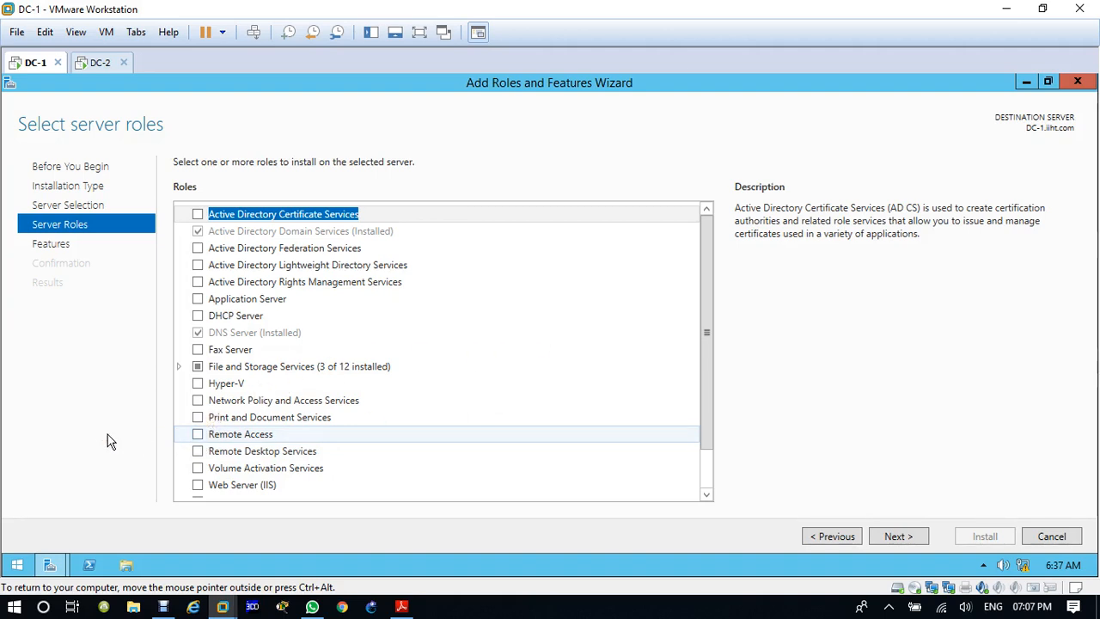
pyautogui.press('Escape')
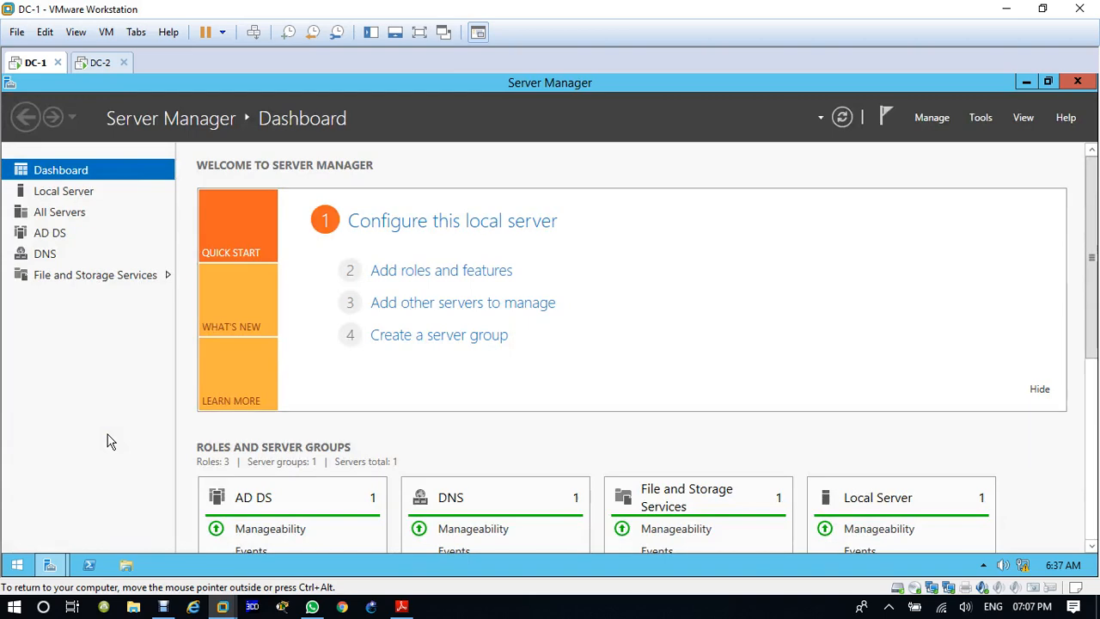
pyautogui.click(49, 564)
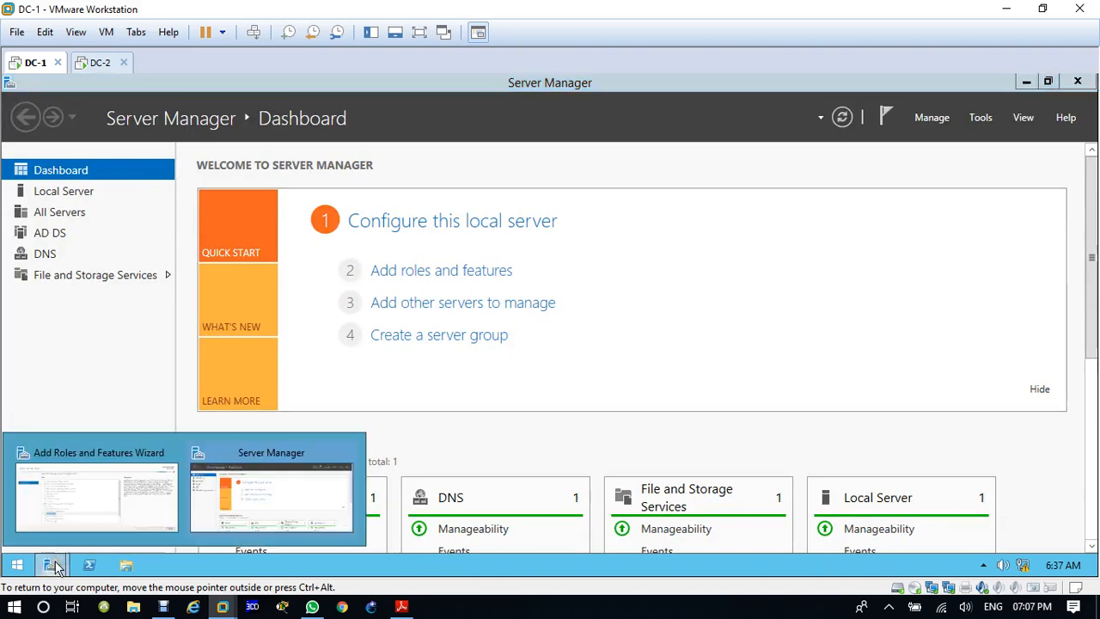
pyautogui.click(140, 504)
pyautogui.click(198, 434)
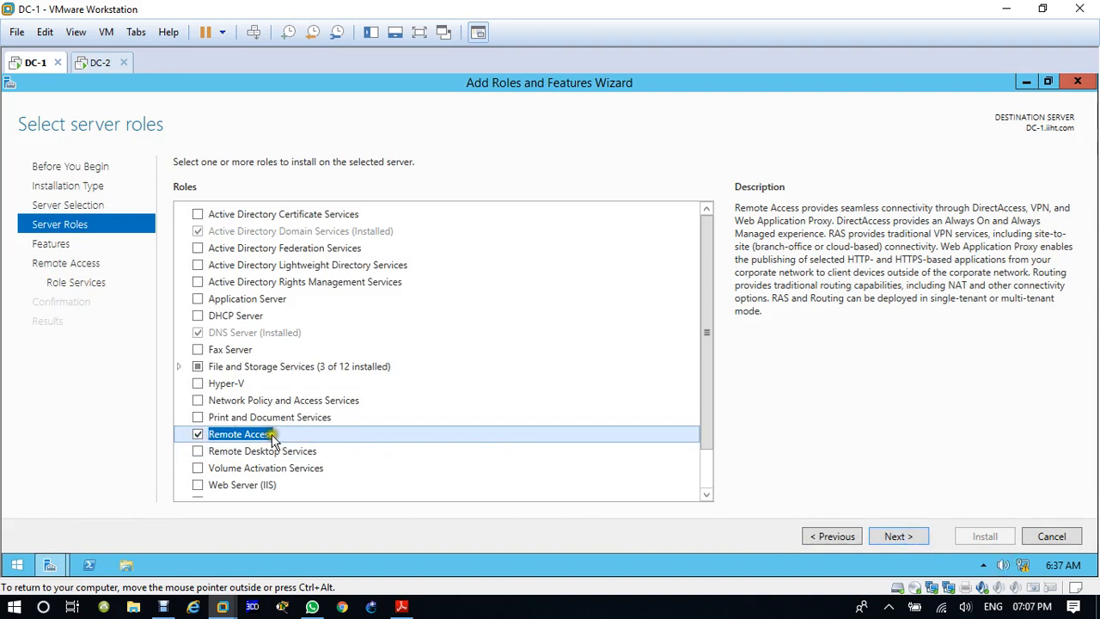
pyautogui.click(896, 538)
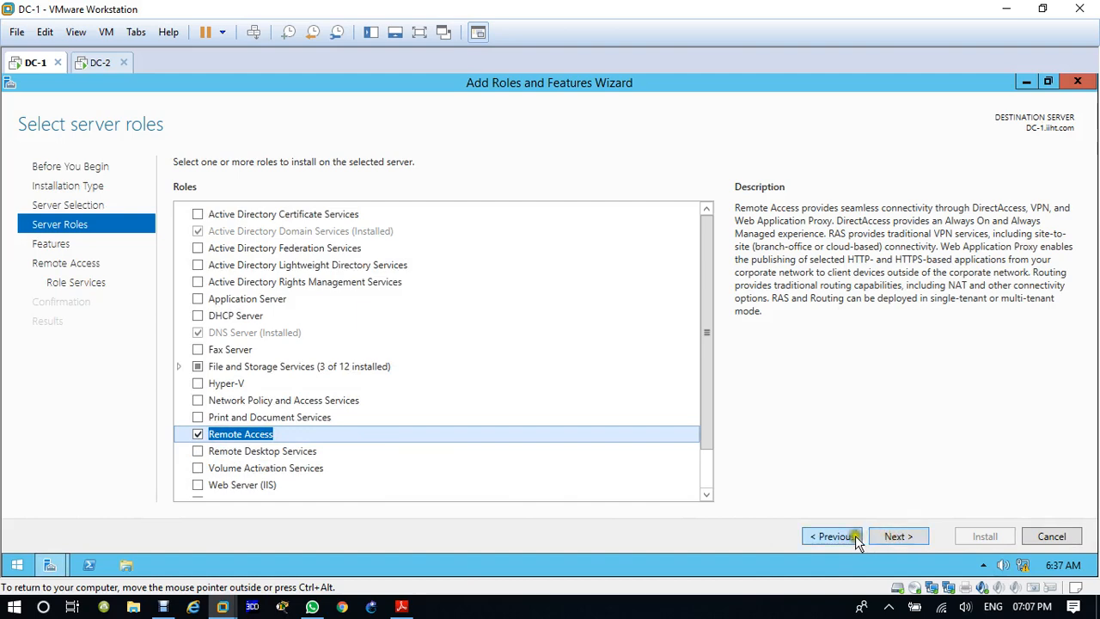
pyautogui.click(894, 538)
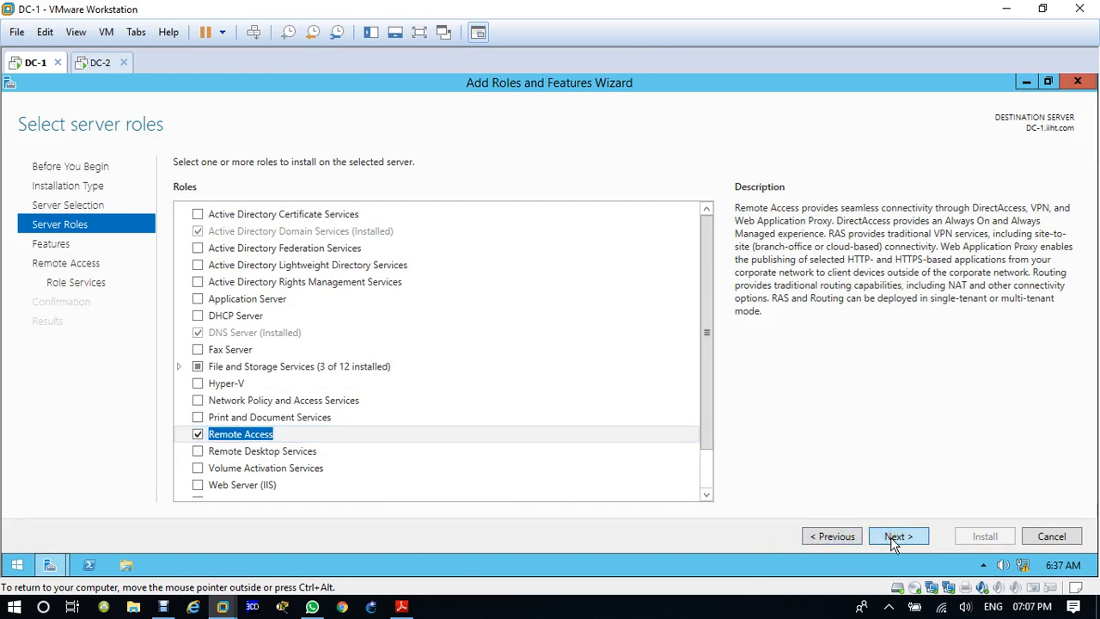
pyautogui.click(845, 540)
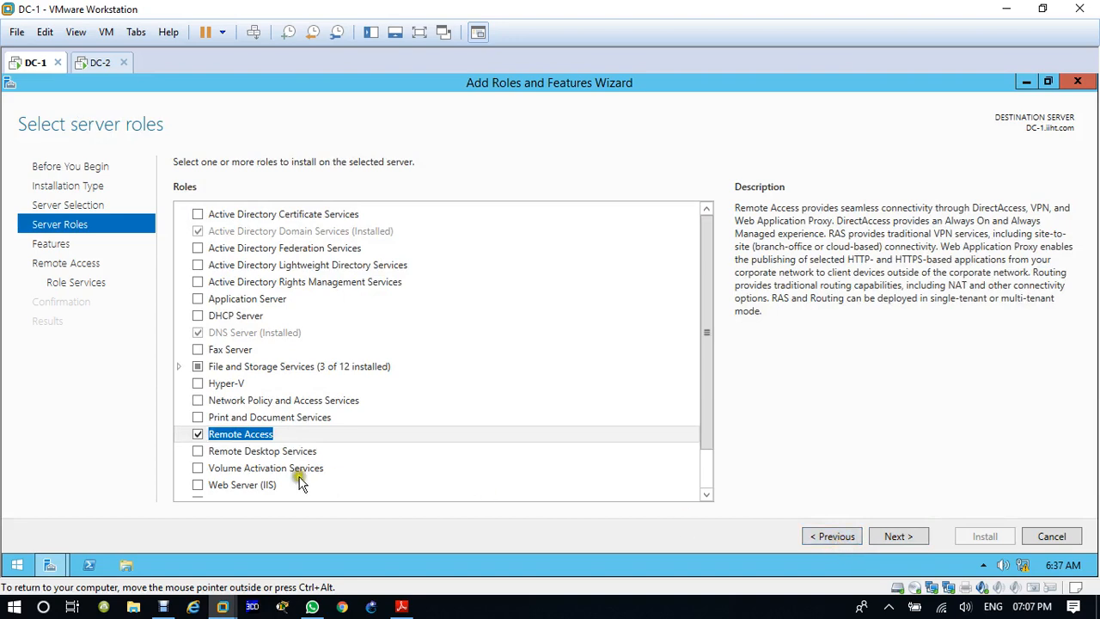
pyautogui.click(839, 538)
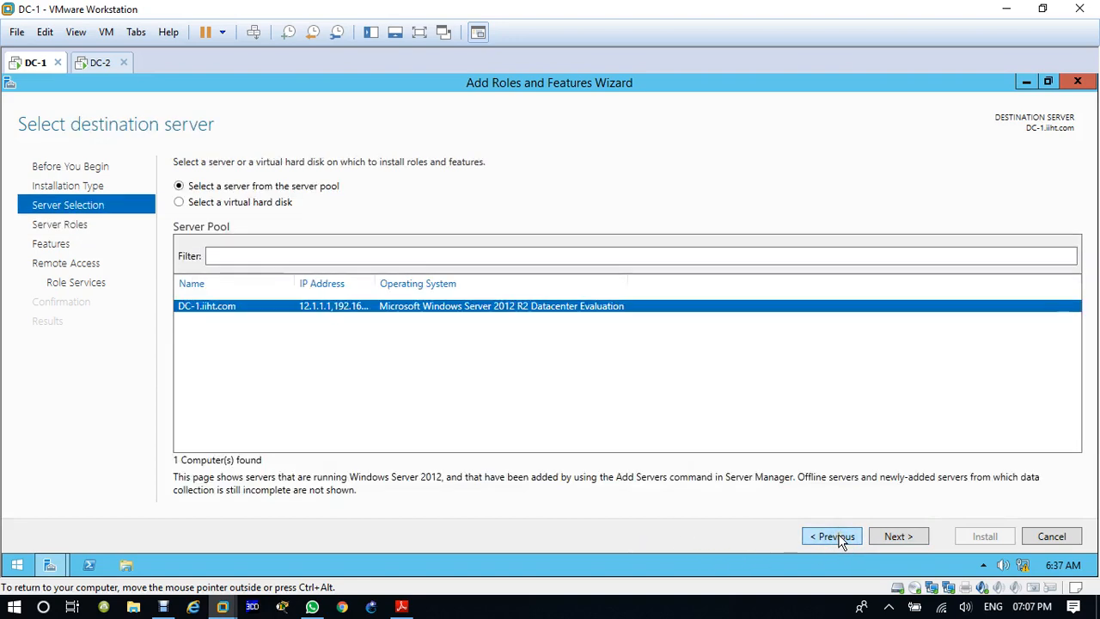
pyautogui.click(899, 536)
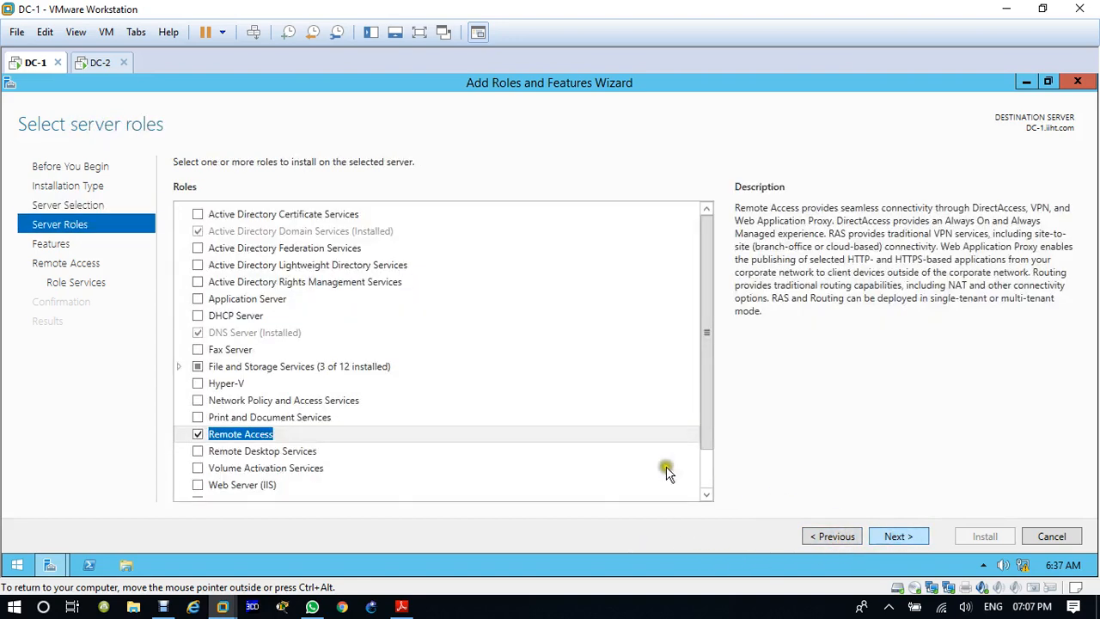
pyautogui.click(837, 535)
pyautogui.click(837, 535)
pyautogui.click(1052, 538)
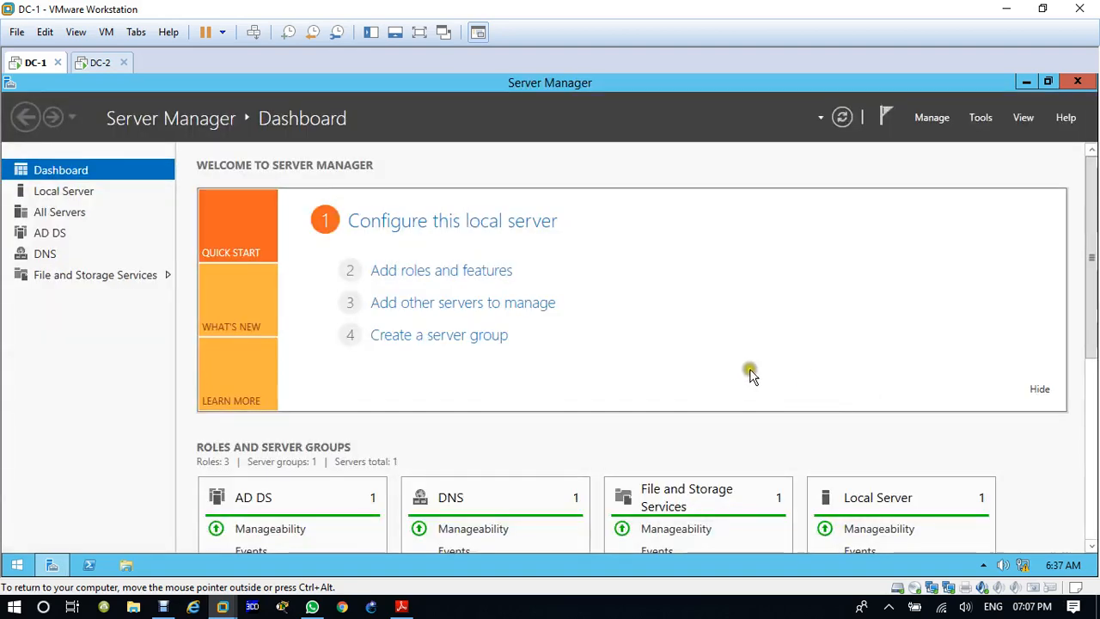
# Step: Start a role-based or feature-based installation on DC-1.iiht.com and select the Remote Access role
pyautogui.click(444, 277)
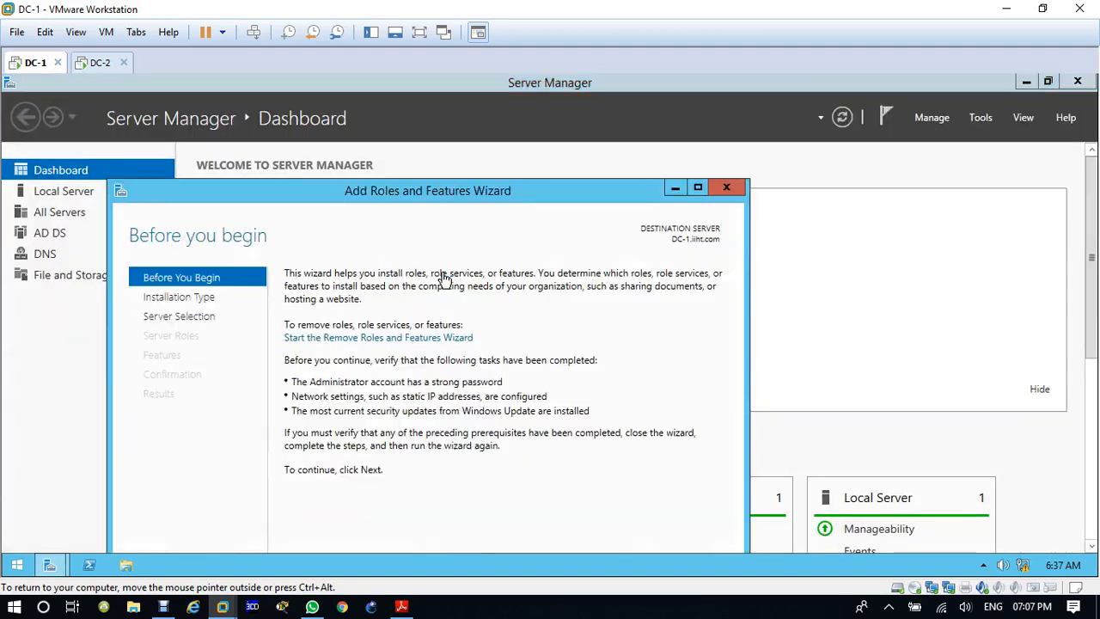
pyautogui.click(698, 188)
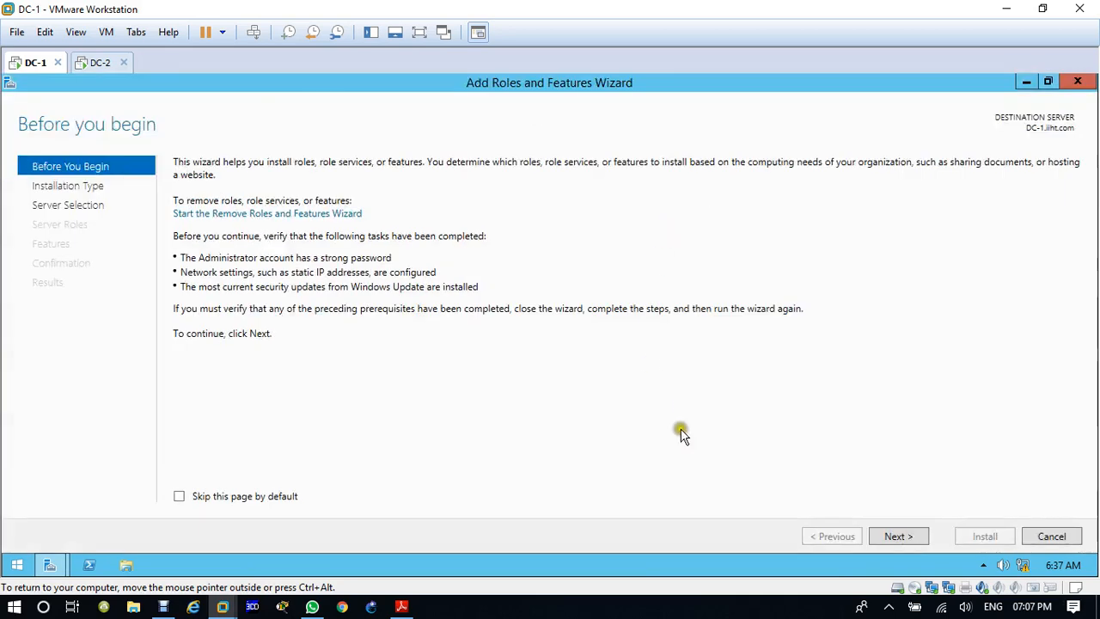
pyautogui.click(906, 532)
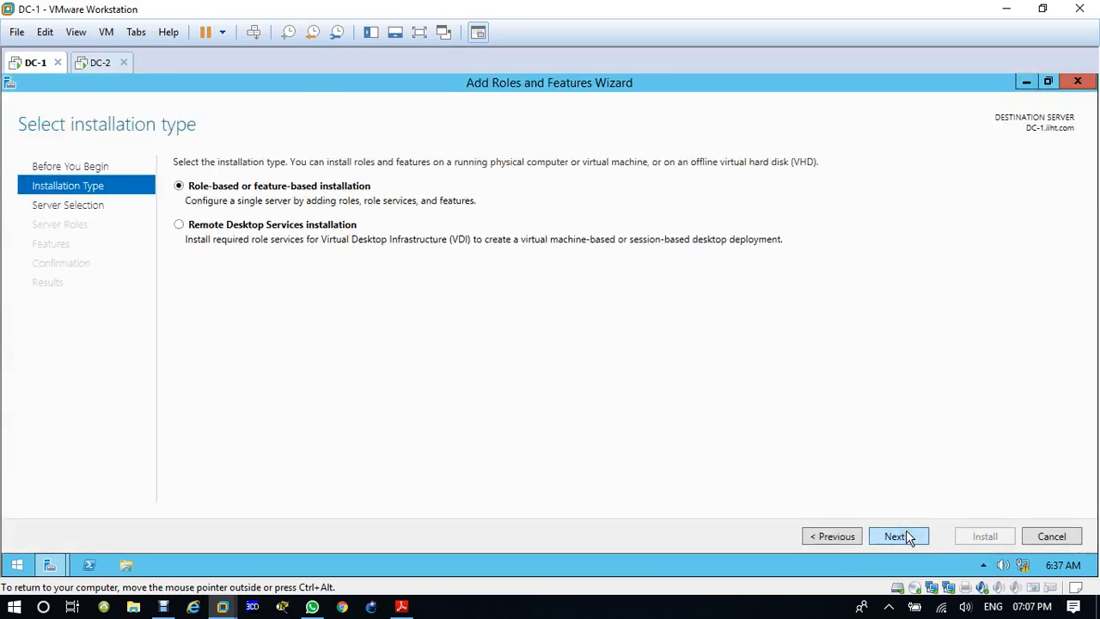
pyautogui.click(906, 532)
pyautogui.click(909, 536)
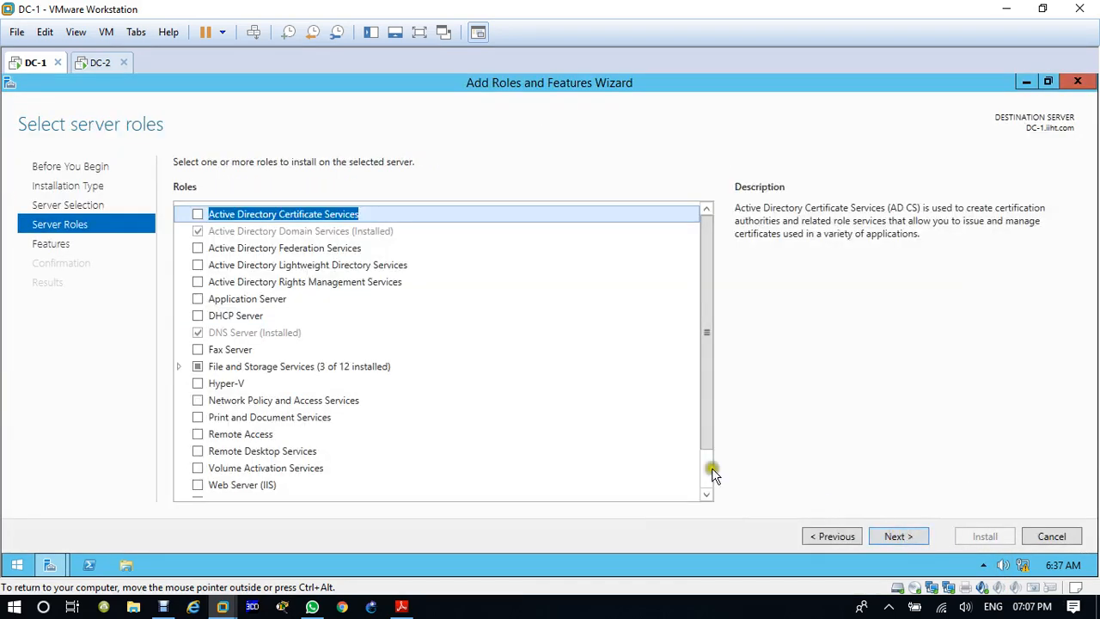
pyautogui.click(198, 435)
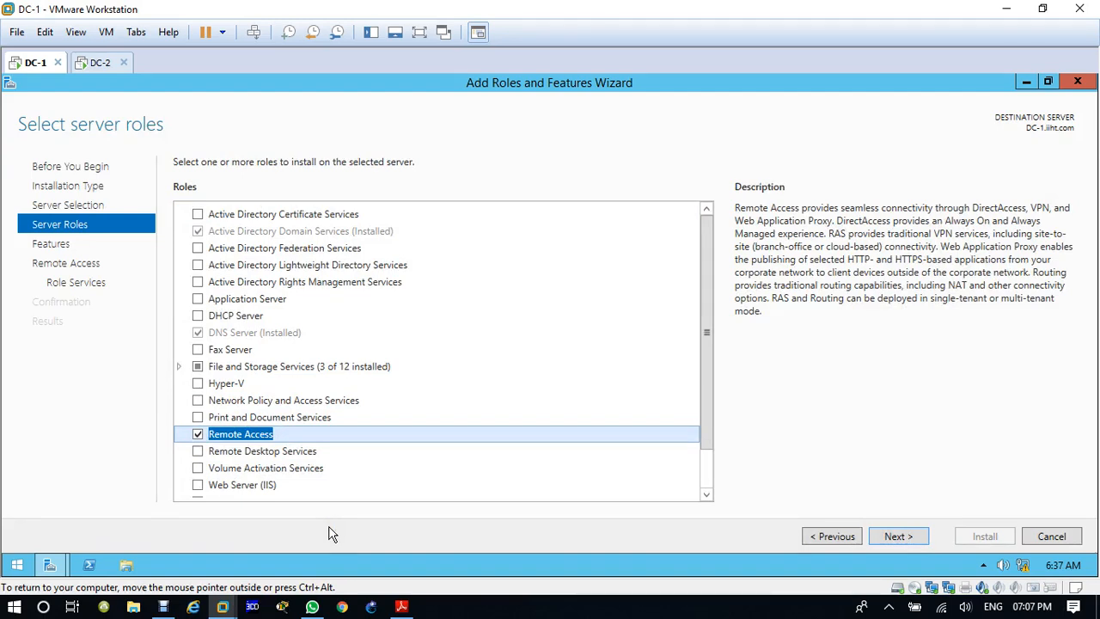
# Step: Leave the features at their defaults and select the Routing role service for Remote Access, adding its required features and management tools
pyautogui.click(899, 536)
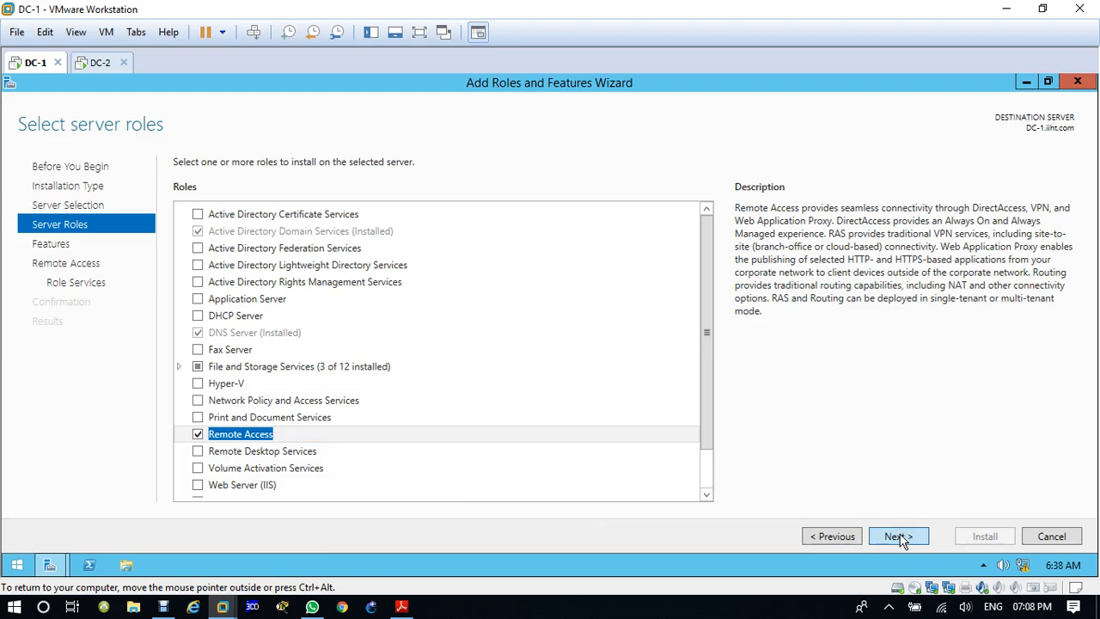
pyautogui.click(900, 536)
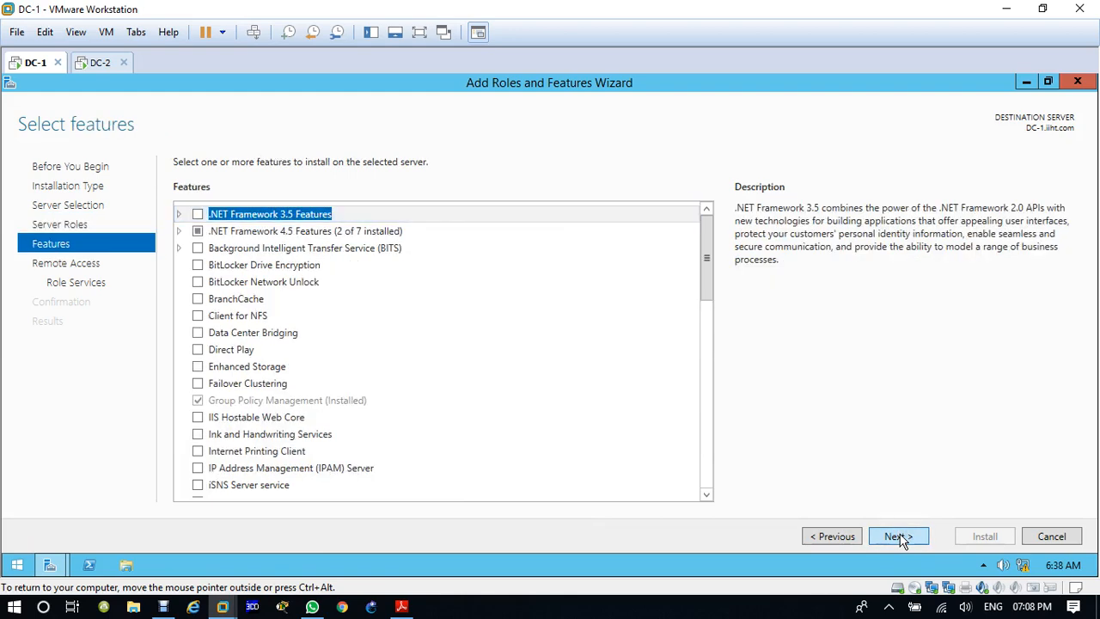
pyautogui.click(899, 536)
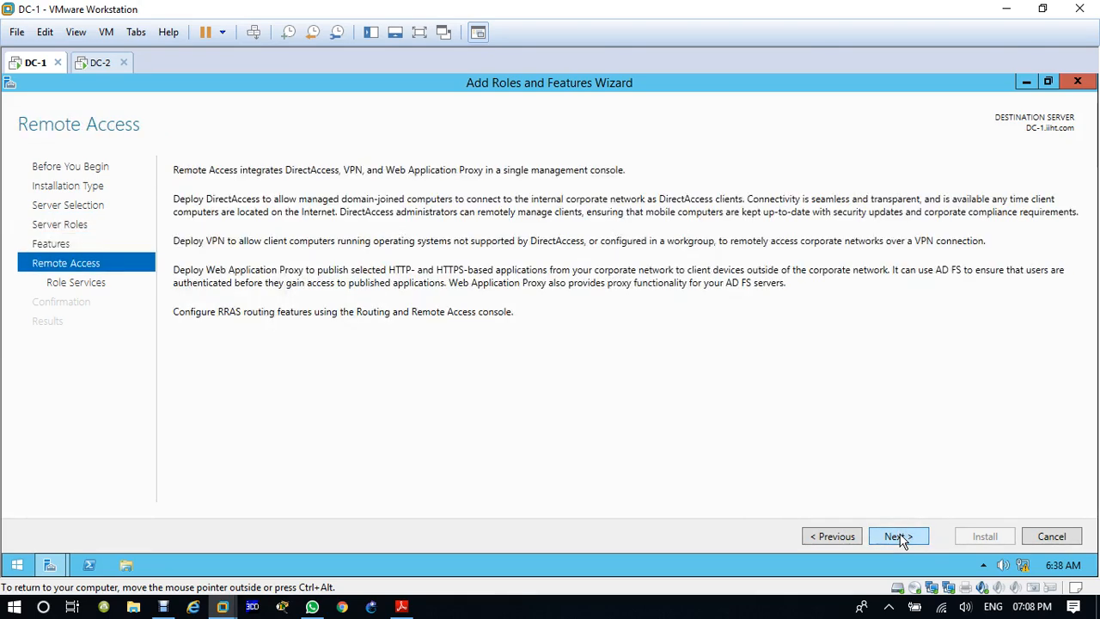
pyautogui.click(900, 537)
pyautogui.click(199, 233)
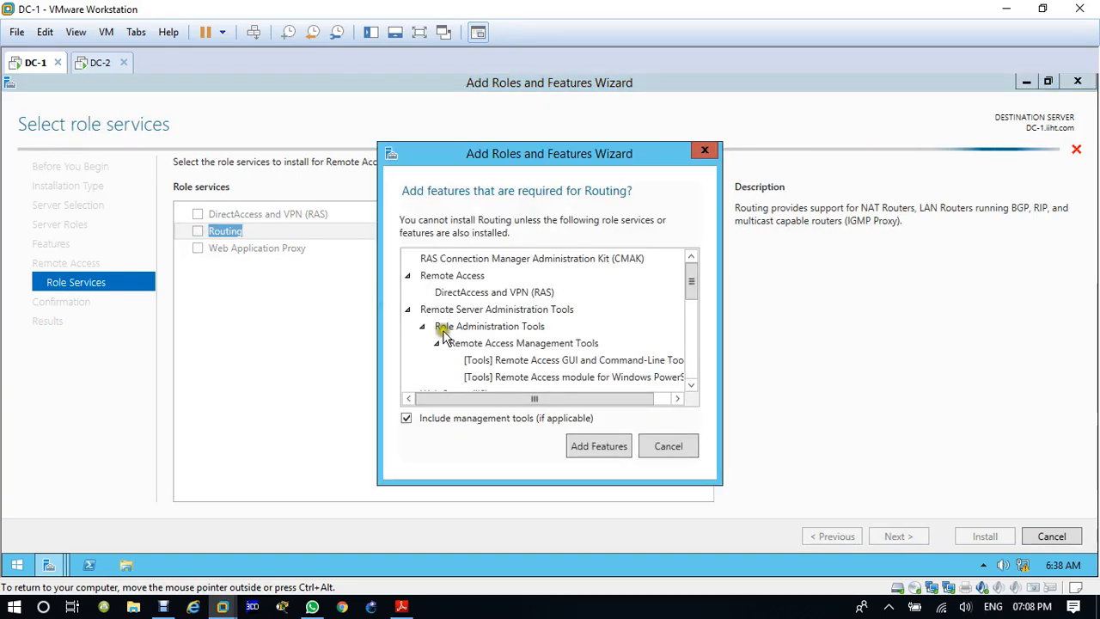
pyautogui.click(593, 448)
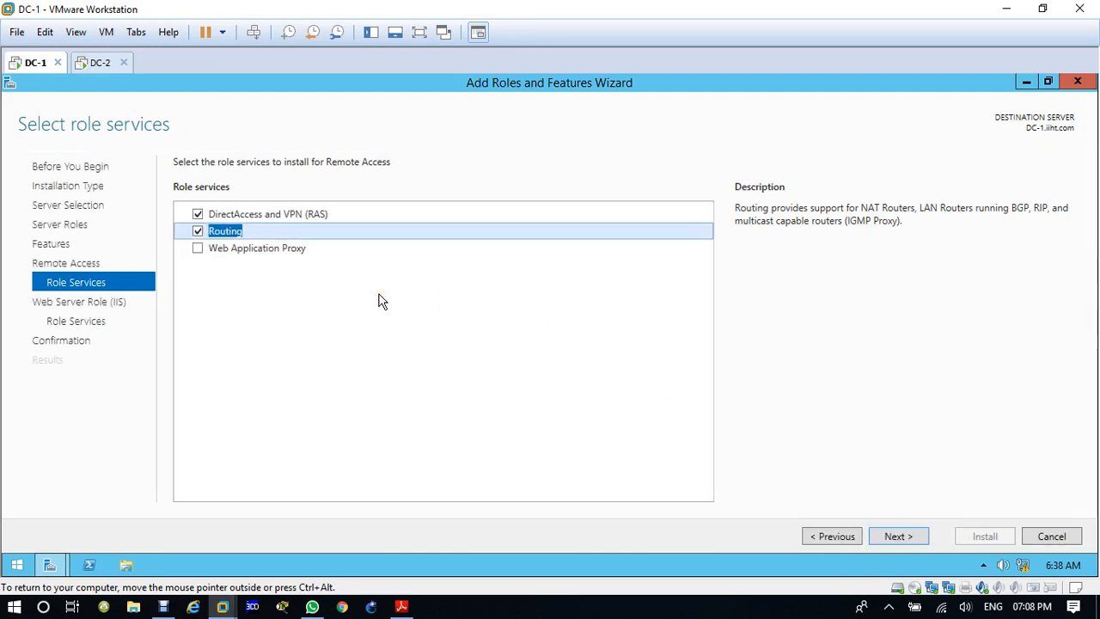
# Step: Accept the default Web Server (IIS) role services, install the selected roles on DC-1, and close the wizard when installation finishes
pyautogui.click(899, 537)
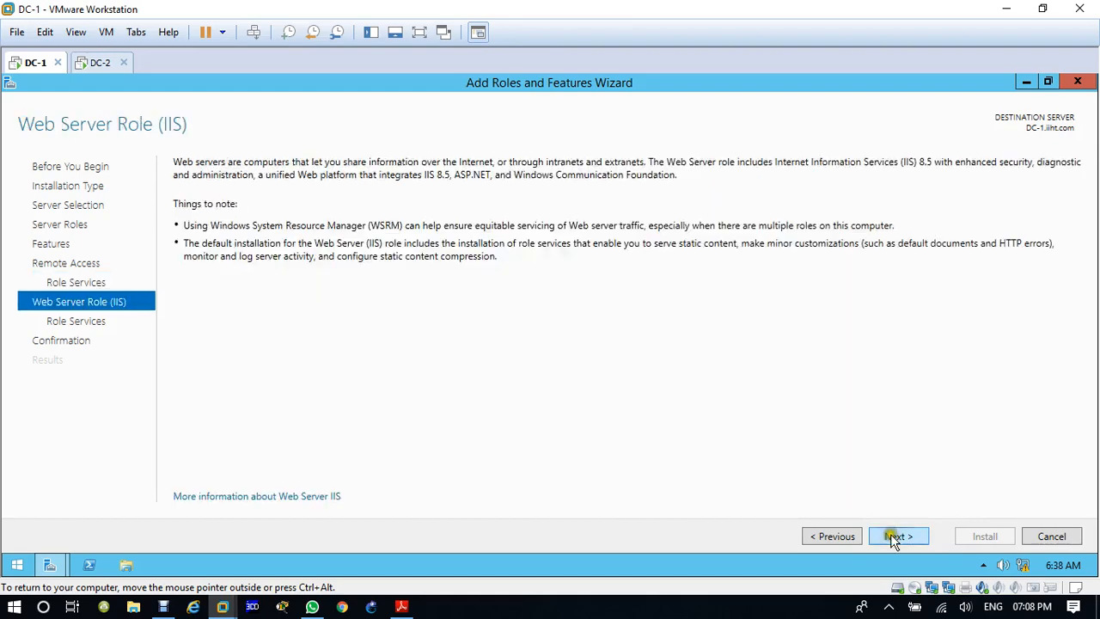
pyautogui.click(897, 538)
pyautogui.click(898, 537)
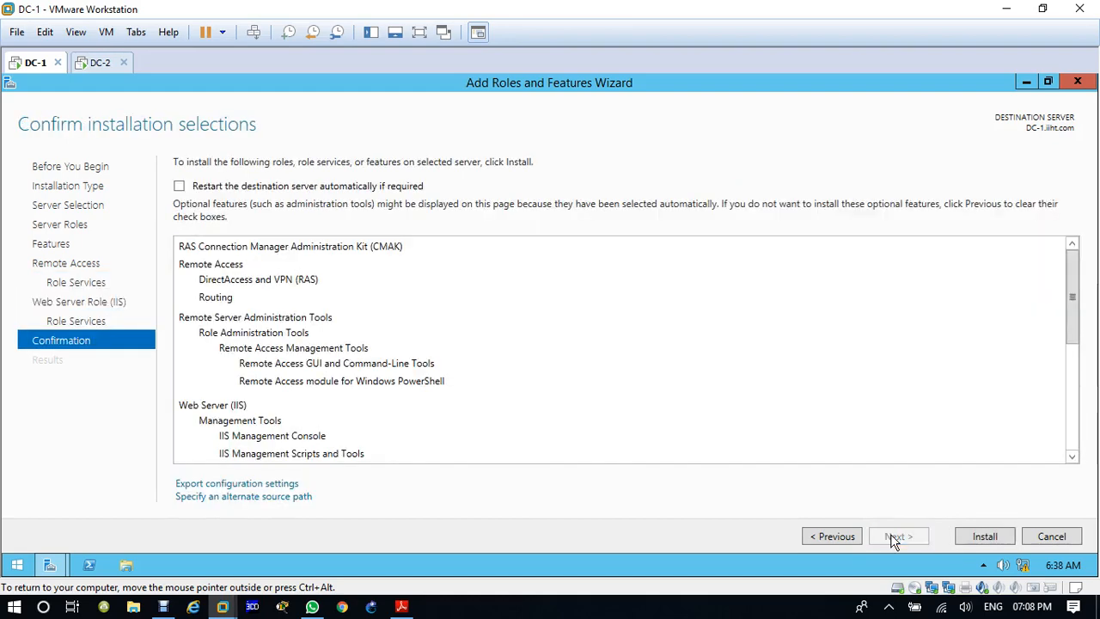
pyautogui.click(980, 536)
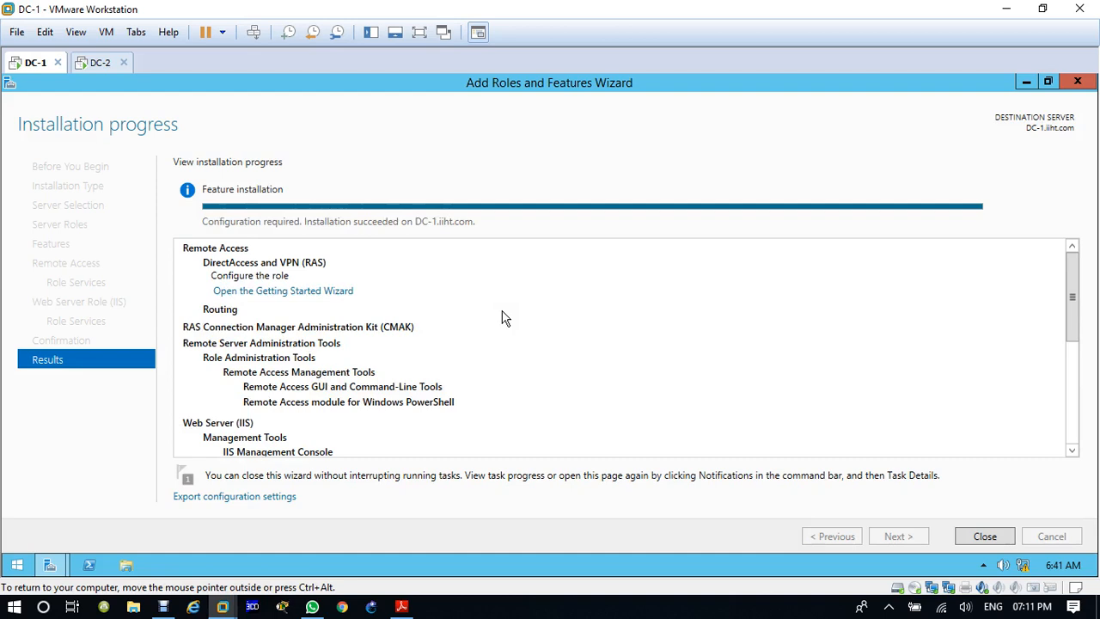
pyautogui.click(985, 536)
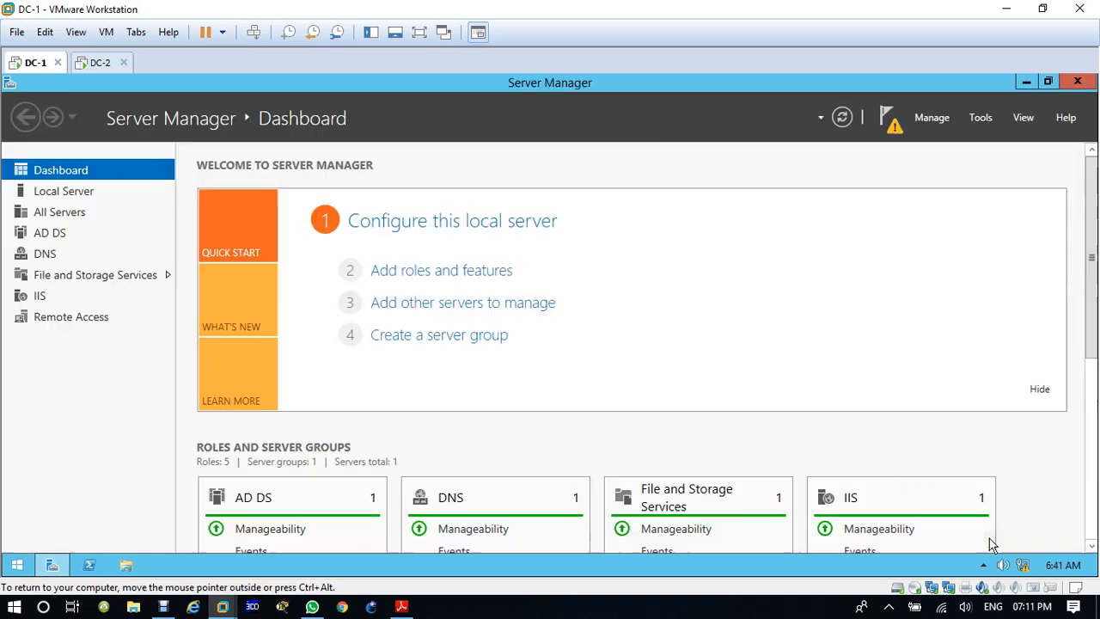
# Step: Switch to the DC-2 virtual machine, close its network windows, and open Server Manager
pyautogui.click(97, 71)
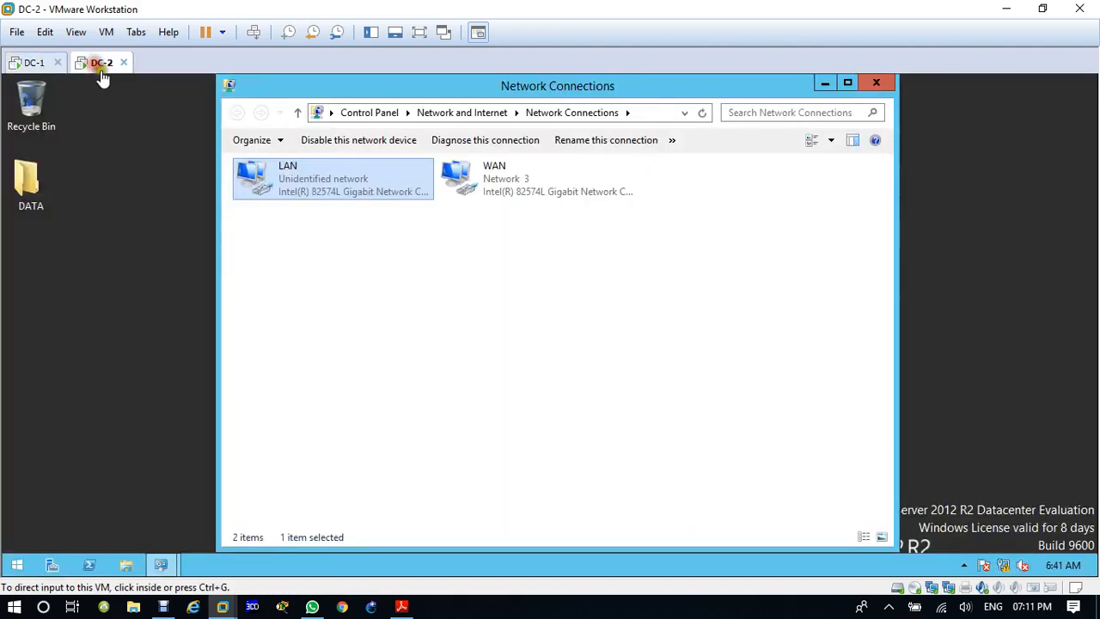
pyautogui.click(876, 86)
pyautogui.click(878, 85)
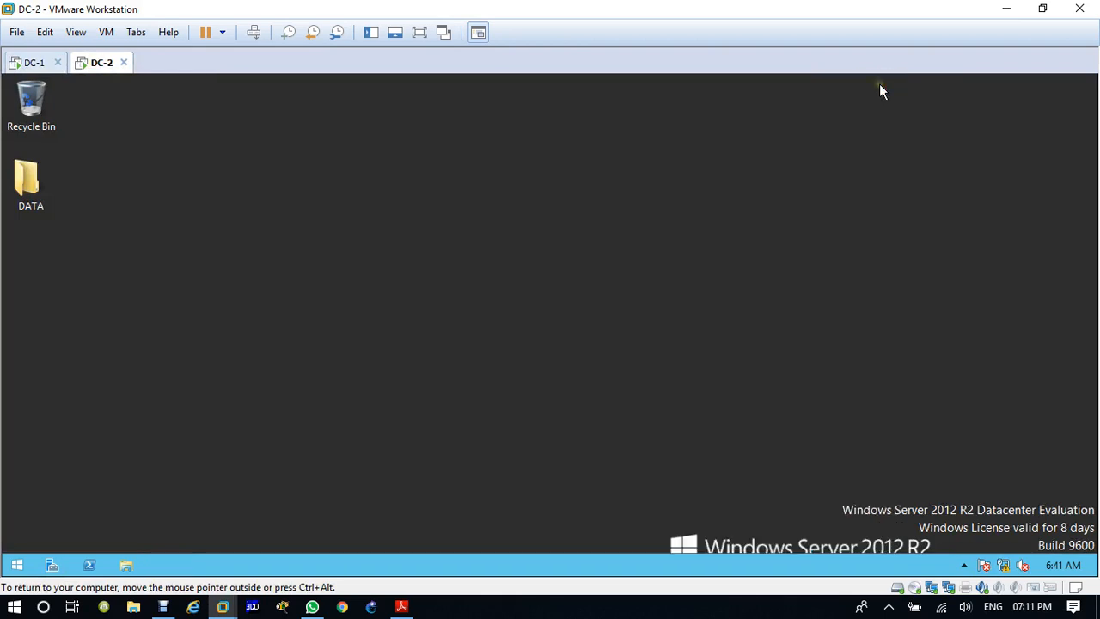
pyautogui.rightClick(527, 207)
pyautogui.click(531, 215)
pyautogui.click(54, 566)
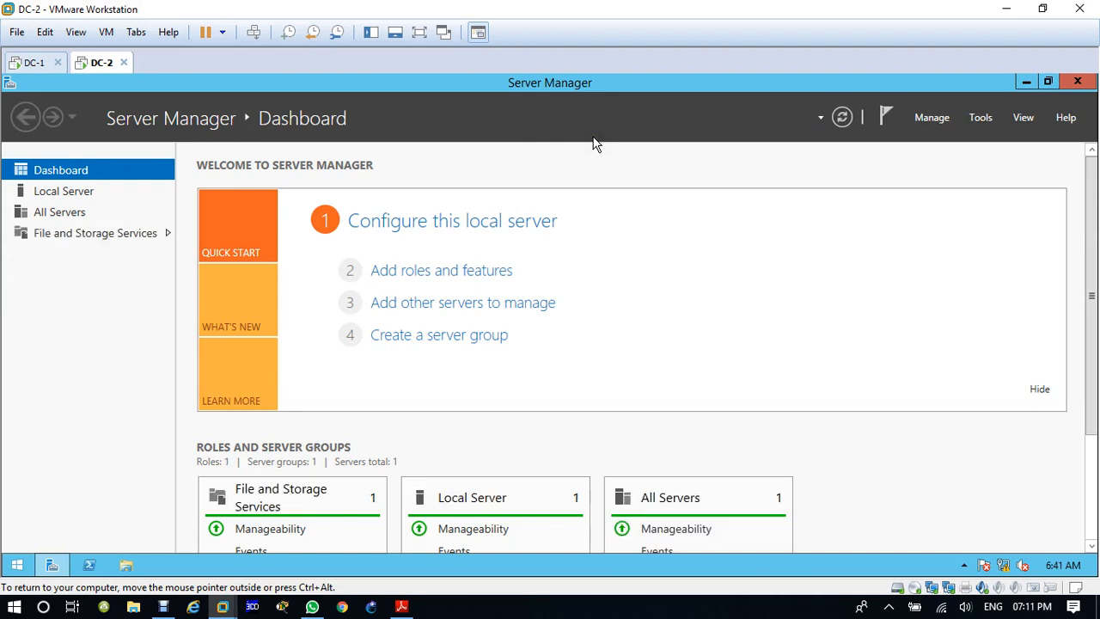
pyautogui.click(440, 271)
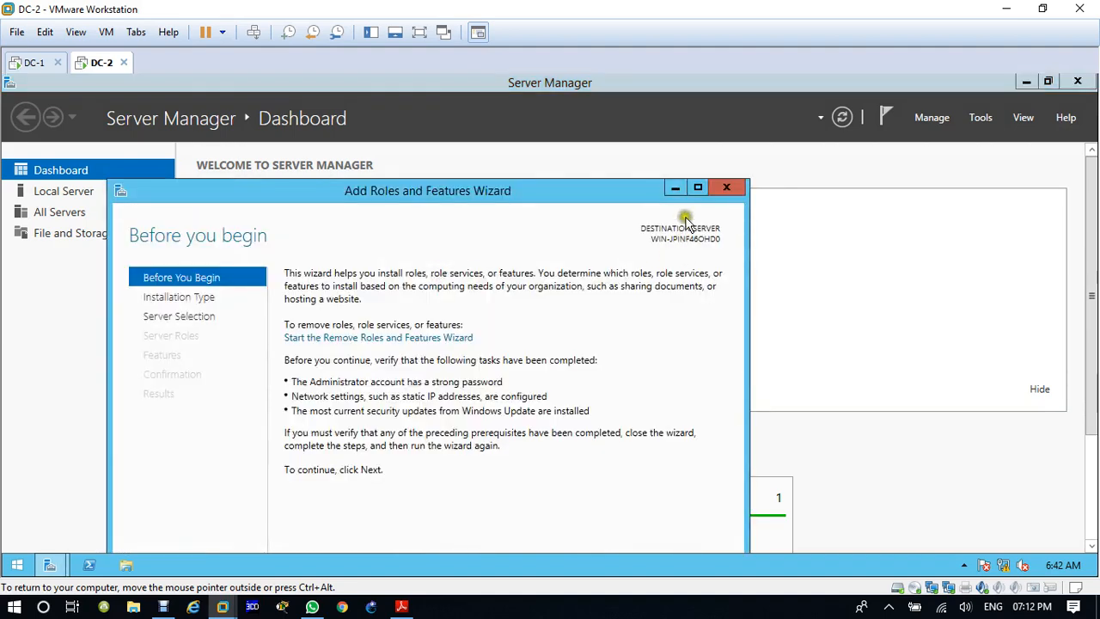
pyautogui.click(698, 189)
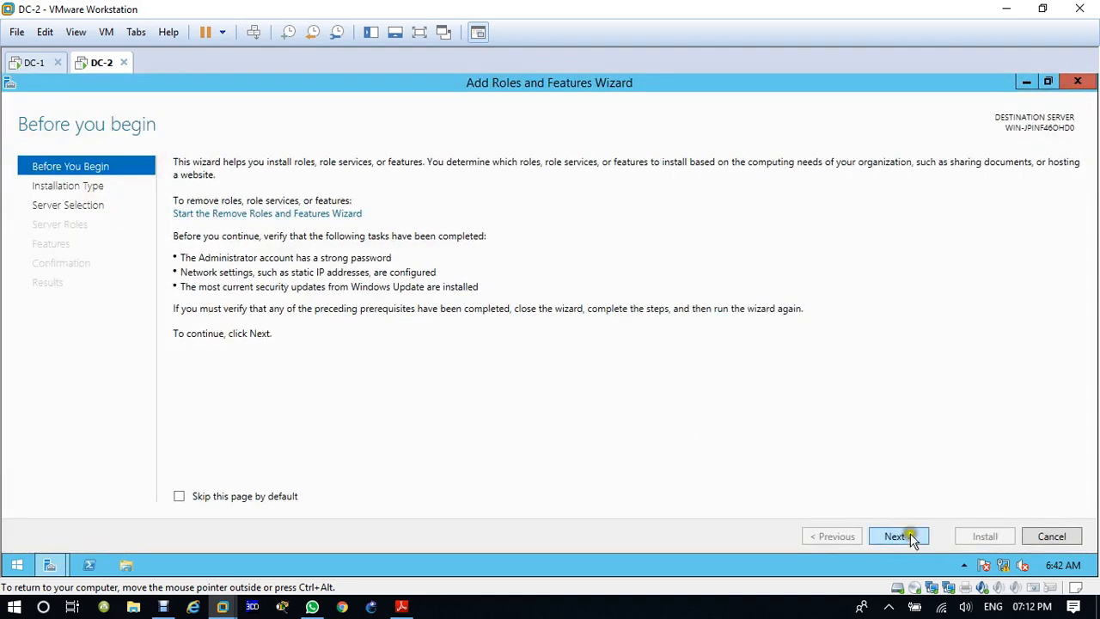
pyautogui.click(1047, 538)
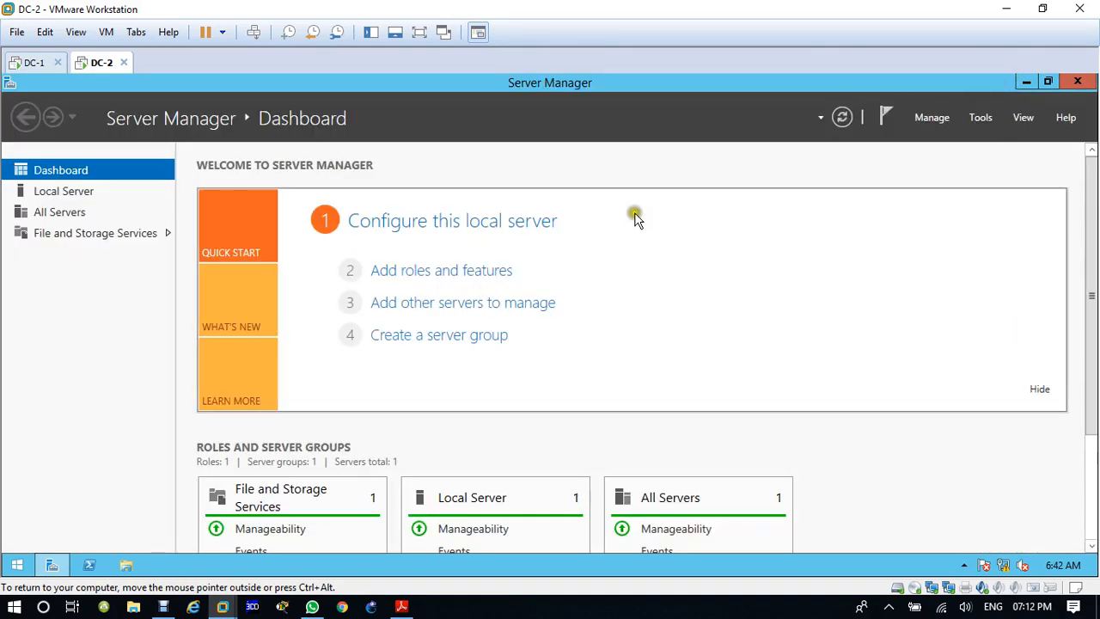
# Step: Rename the local server's computer to DC-2 in System Properties, keeping it in WORKGROUP, and confirm the name change
pyautogui.click(77, 194)
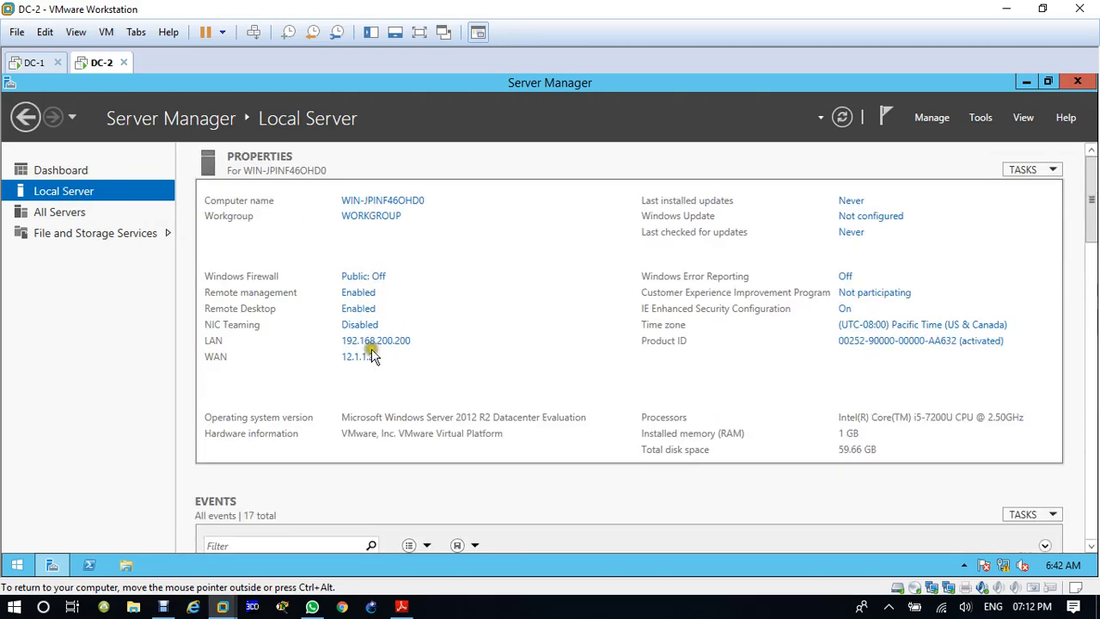
pyautogui.click(385, 202)
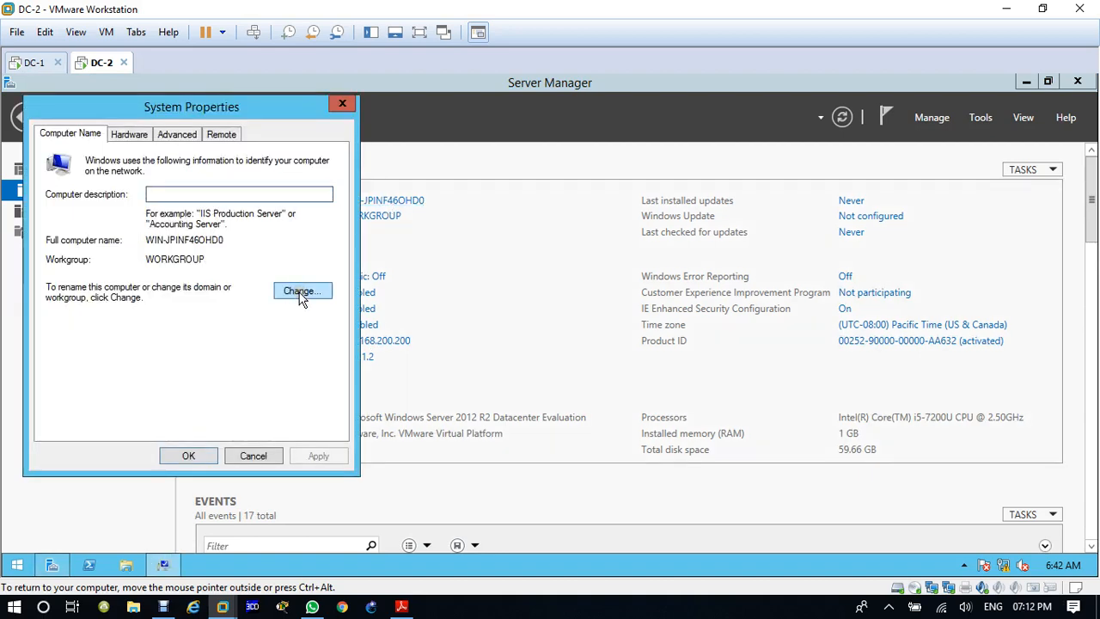
pyautogui.click(300, 292)
pyautogui.write('DC')
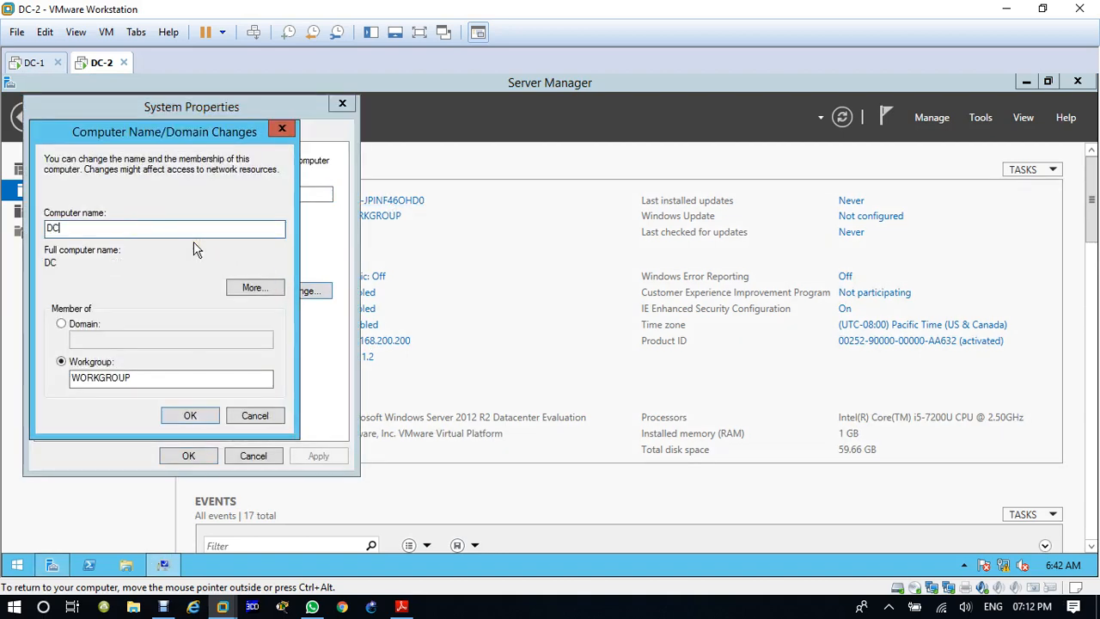
pyautogui.write('-2')
pyautogui.click(174, 417)
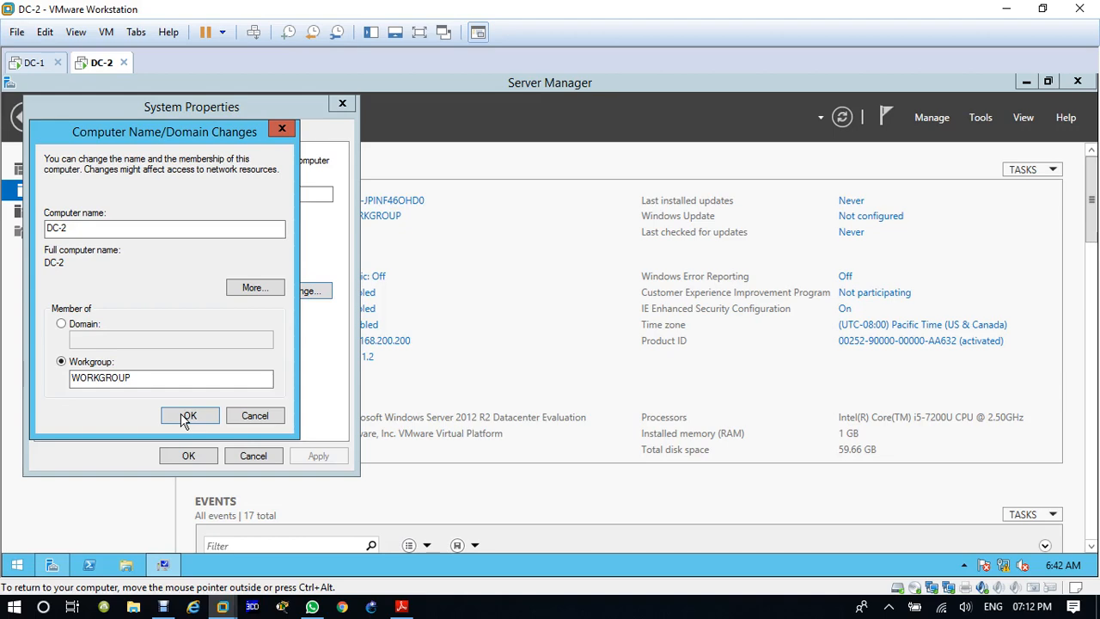
pyautogui.click(183, 419)
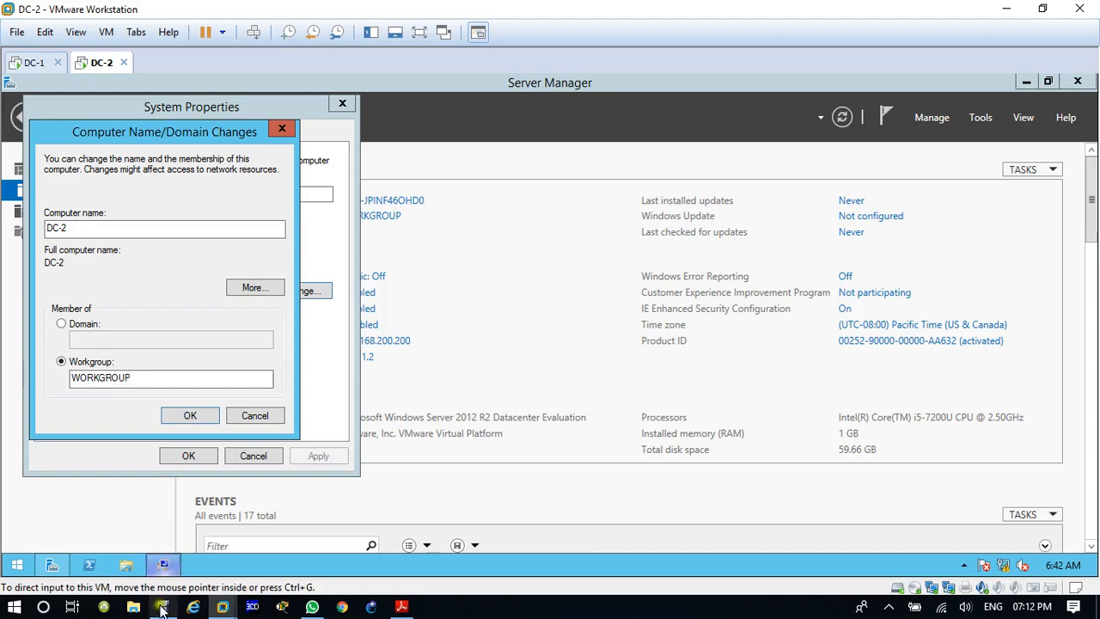
pyautogui.click(162, 606)
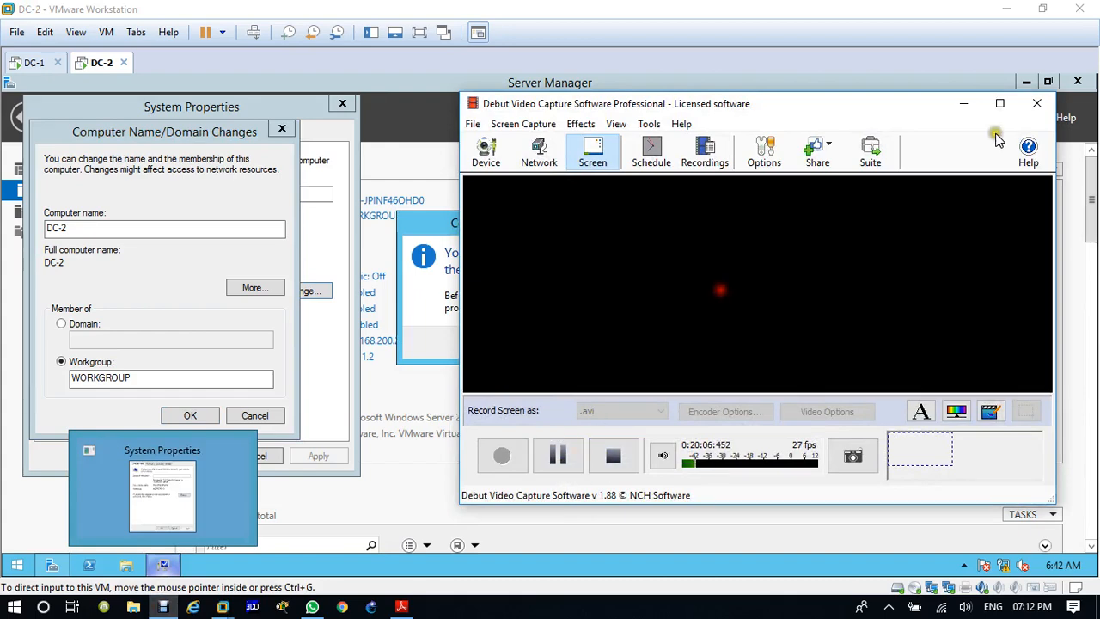
pyautogui.click(964, 103)
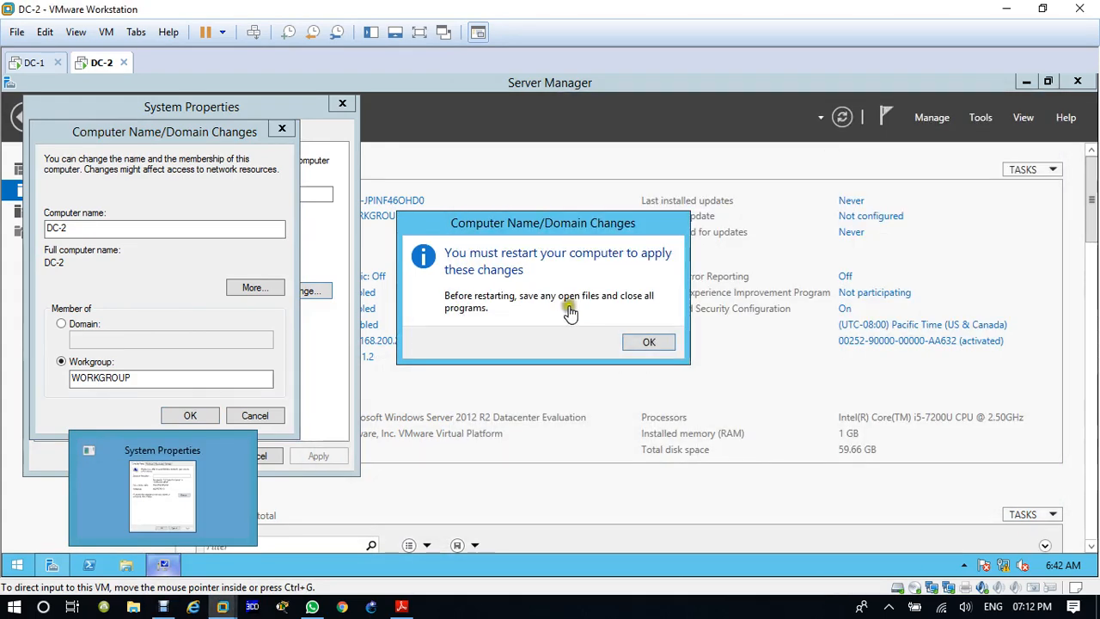
# Step: Acknowledge the restart notice, close System Properties, and restart DC-2 to apply the new computer name
pyautogui.click(647, 342)
pyautogui.click(186, 456)
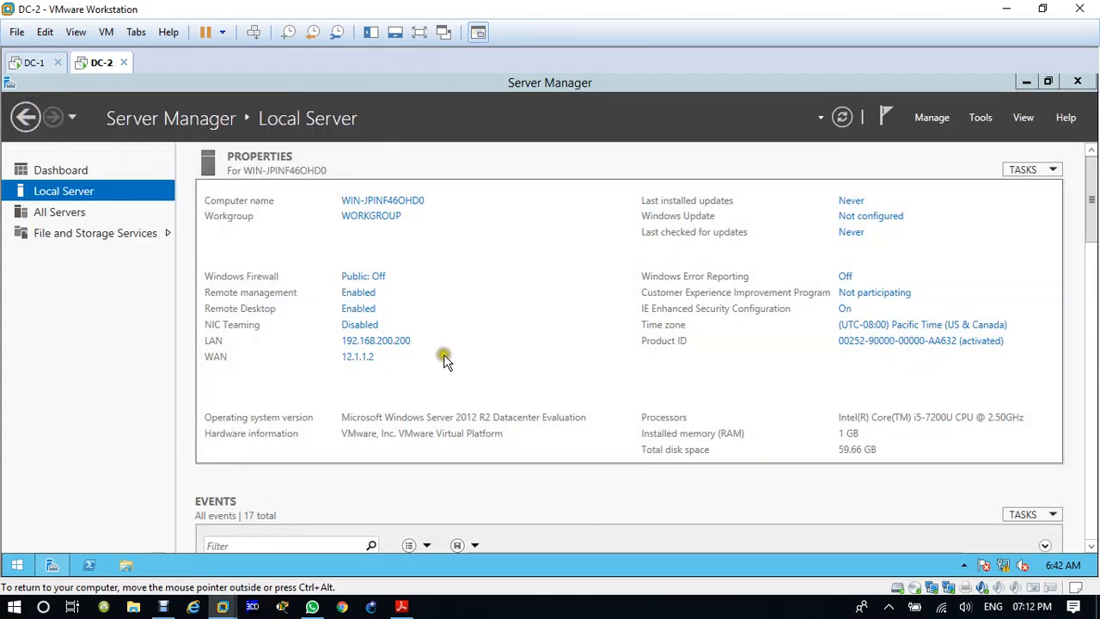
pyautogui.click(568, 337)
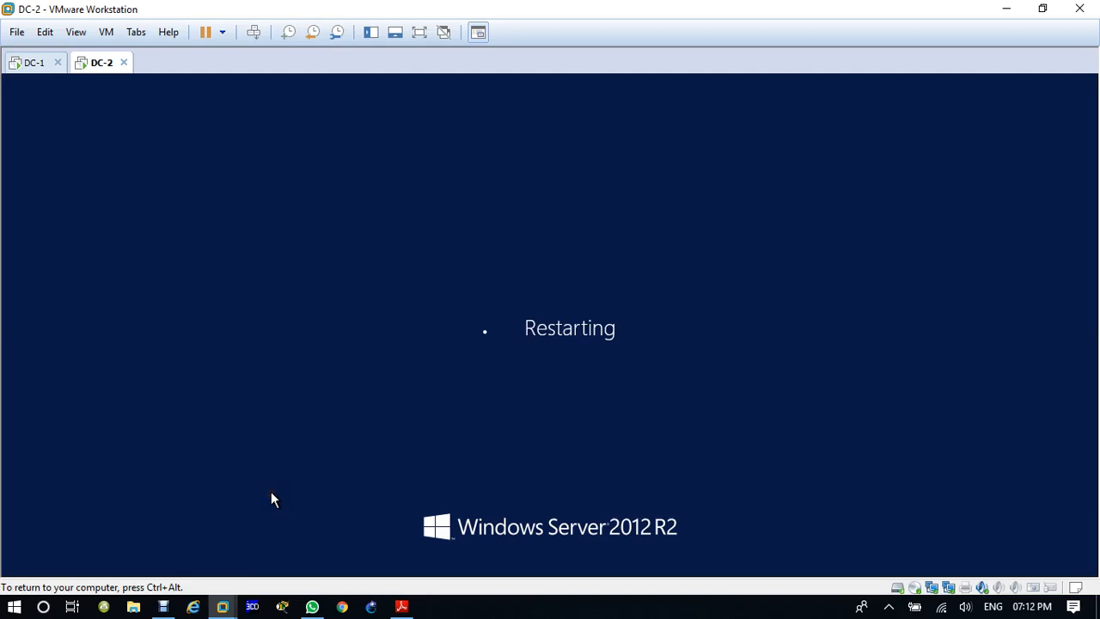
pyautogui.hotkey('ctrl', 'alt')
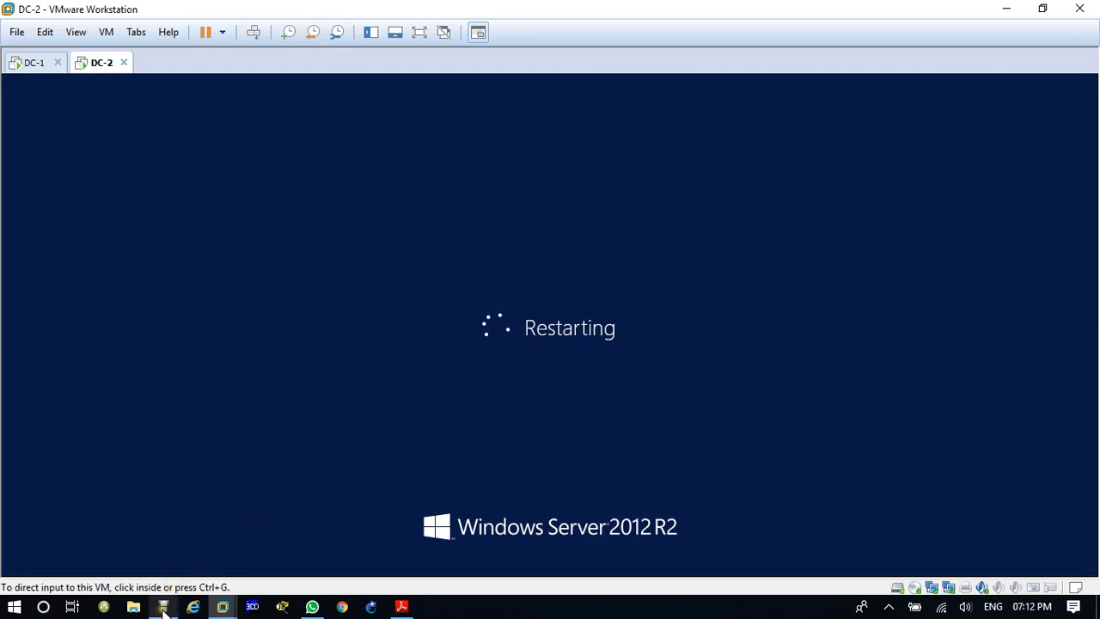
pyautogui.click(163, 606)
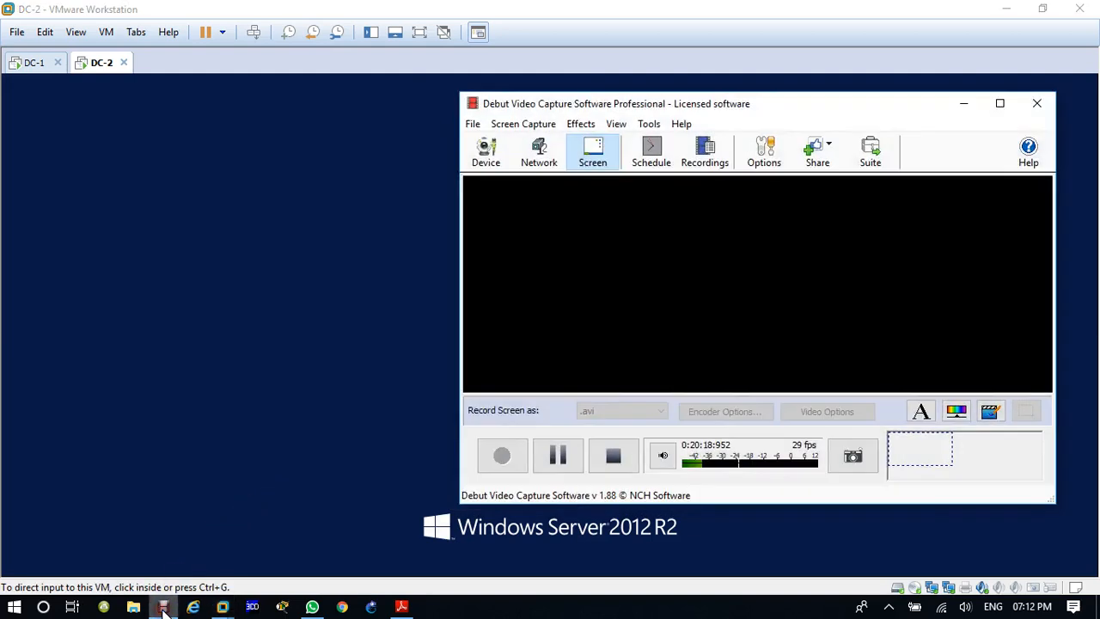
pyautogui.click(563, 462)
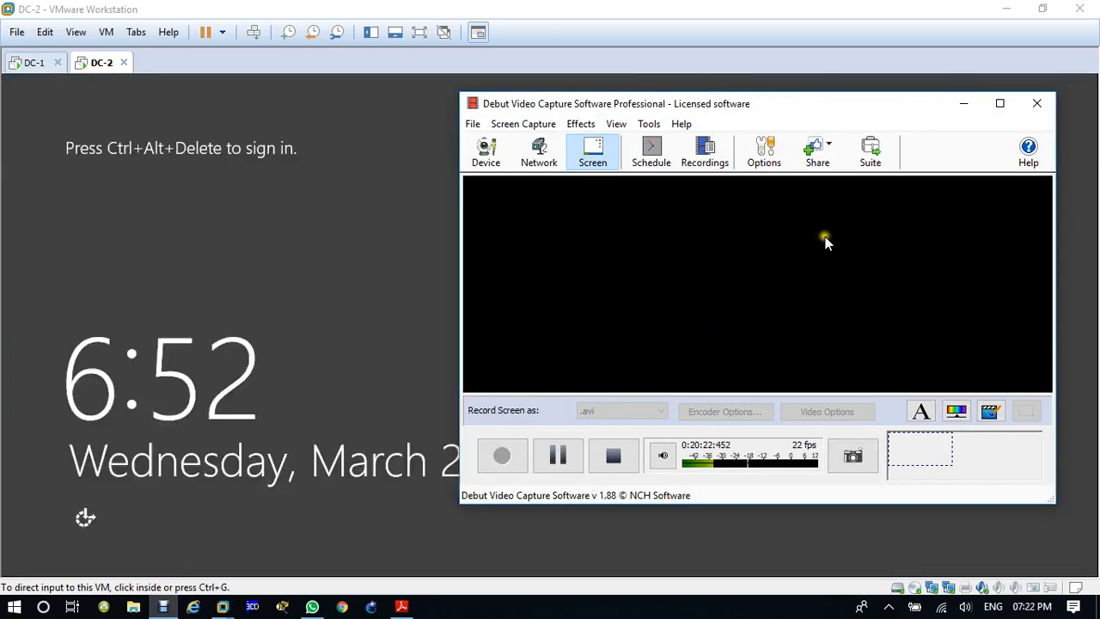
pyautogui.click(964, 103)
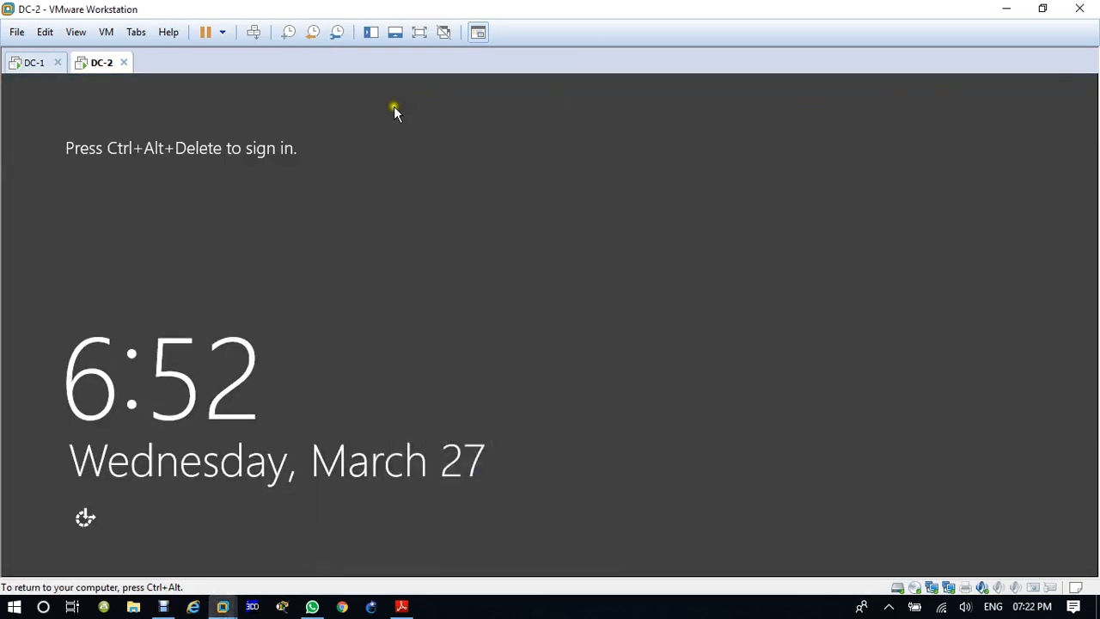
# Step: Sign in to DC-2 as Administrator with the account password and dismiss the Windows license expiry notice
pyautogui.click(254, 32)
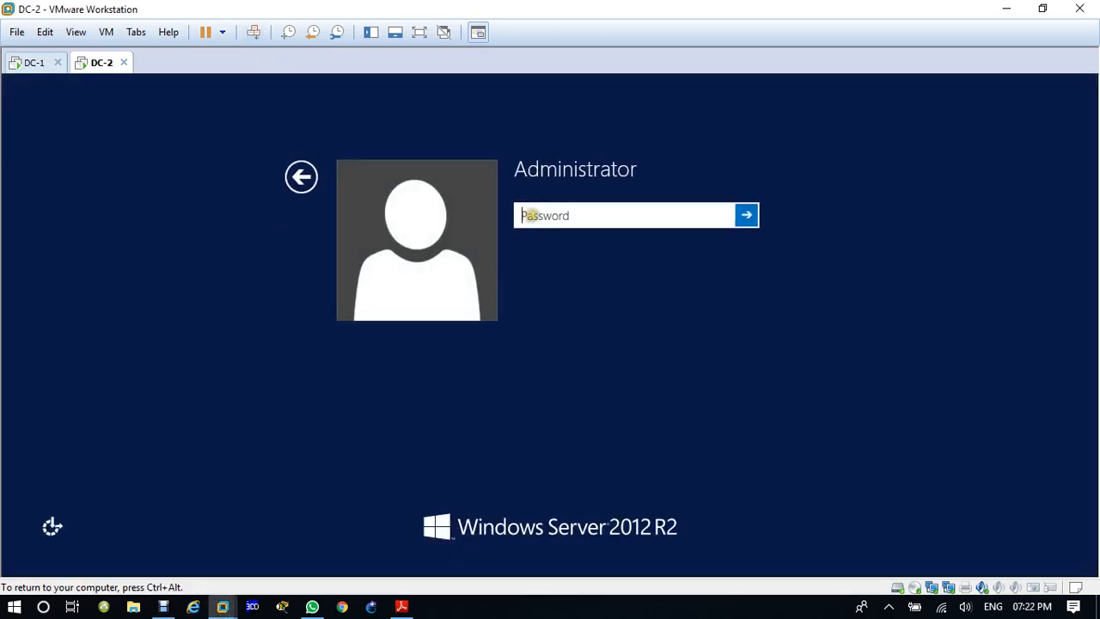
pyautogui.write('********')
pyautogui.press('Return')
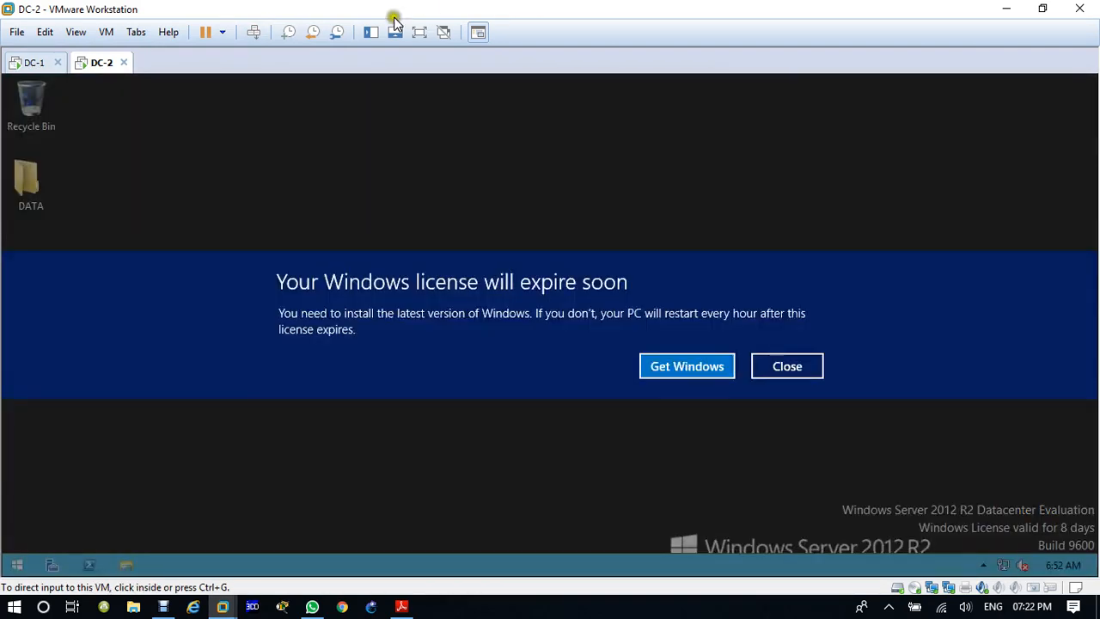
pyautogui.click(787, 367)
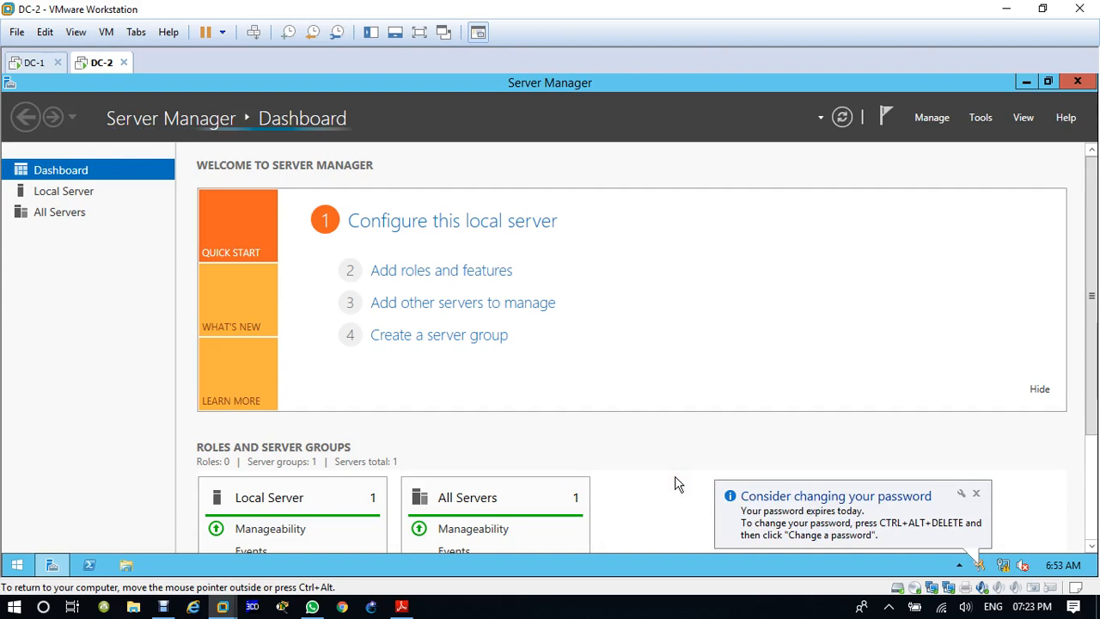
# Step: Start the Add Roles and Features Wizard on DC-2, keeping role-based installation and the default destination server
pyautogui.press('super+r')
pyautogui.press('Return')
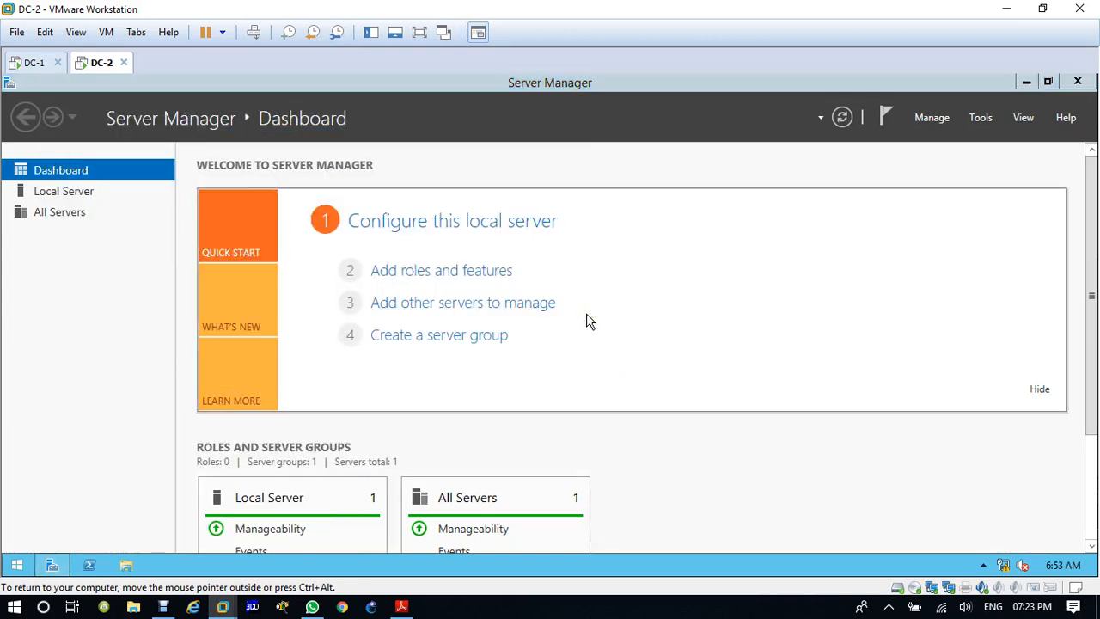
pyautogui.click(478, 277)
pyautogui.click(472, 277)
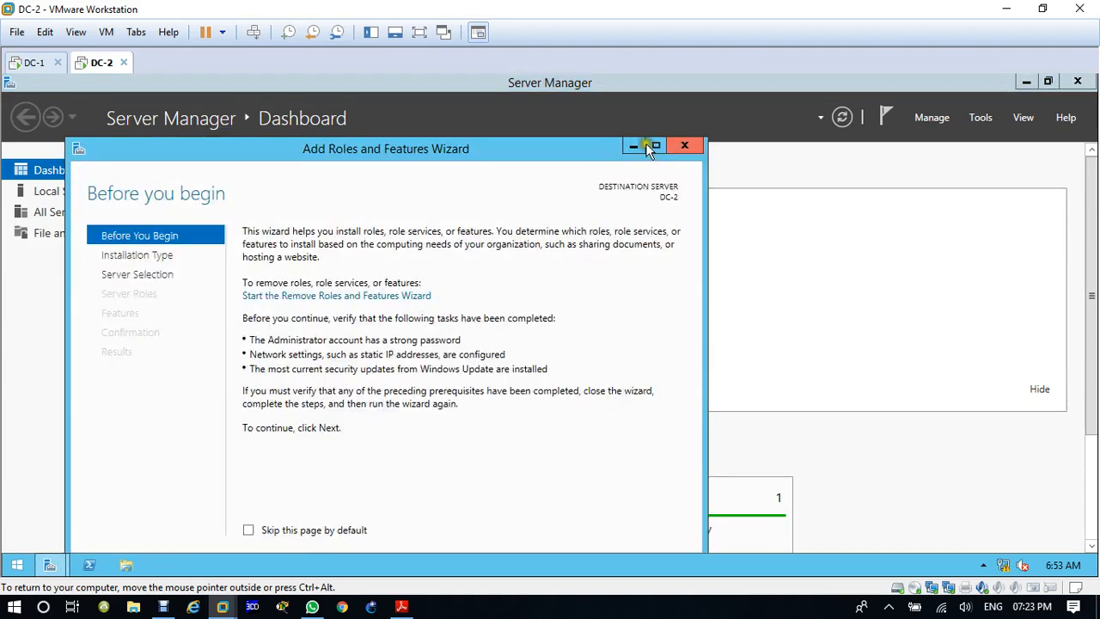
pyautogui.click(656, 146)
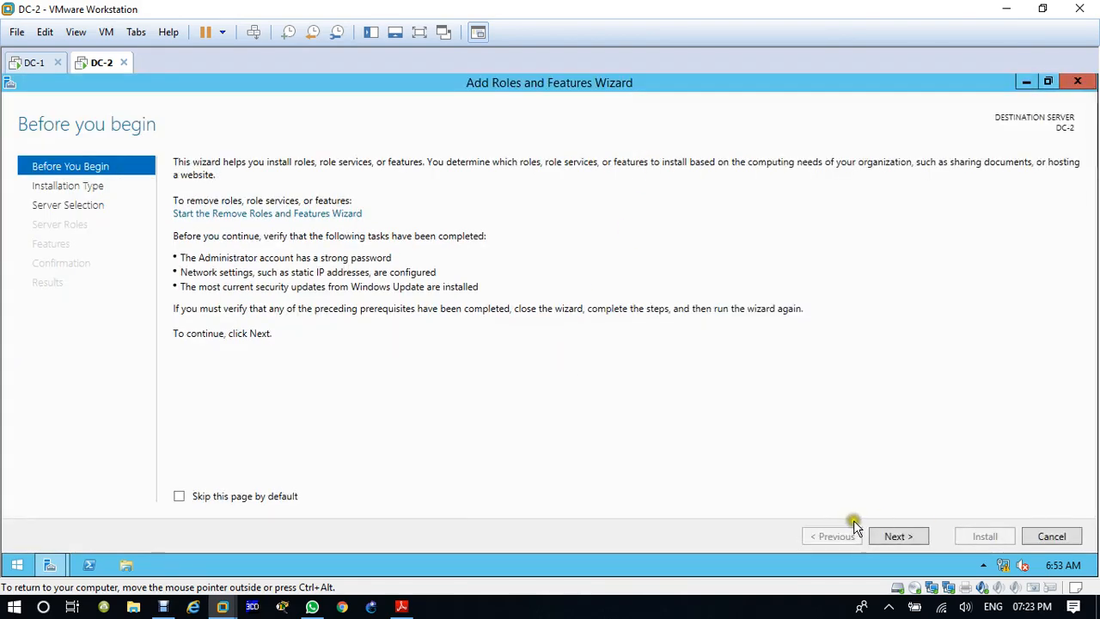
pyautogui.click(897, 537)
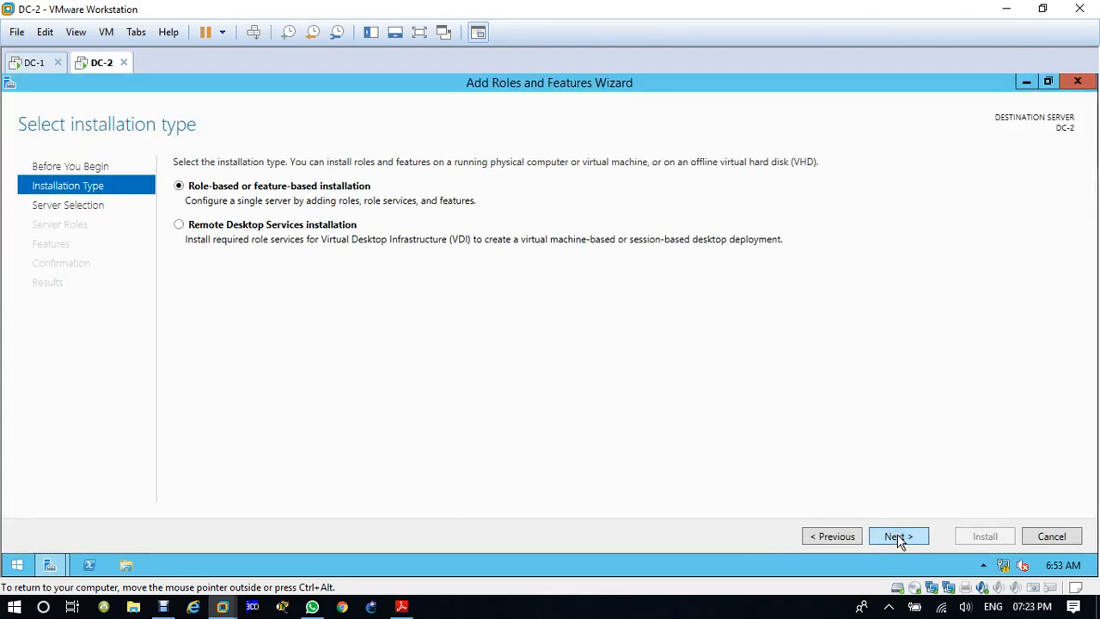
pyautogui.click(897, 536)
pyautogui.click(897, 536)
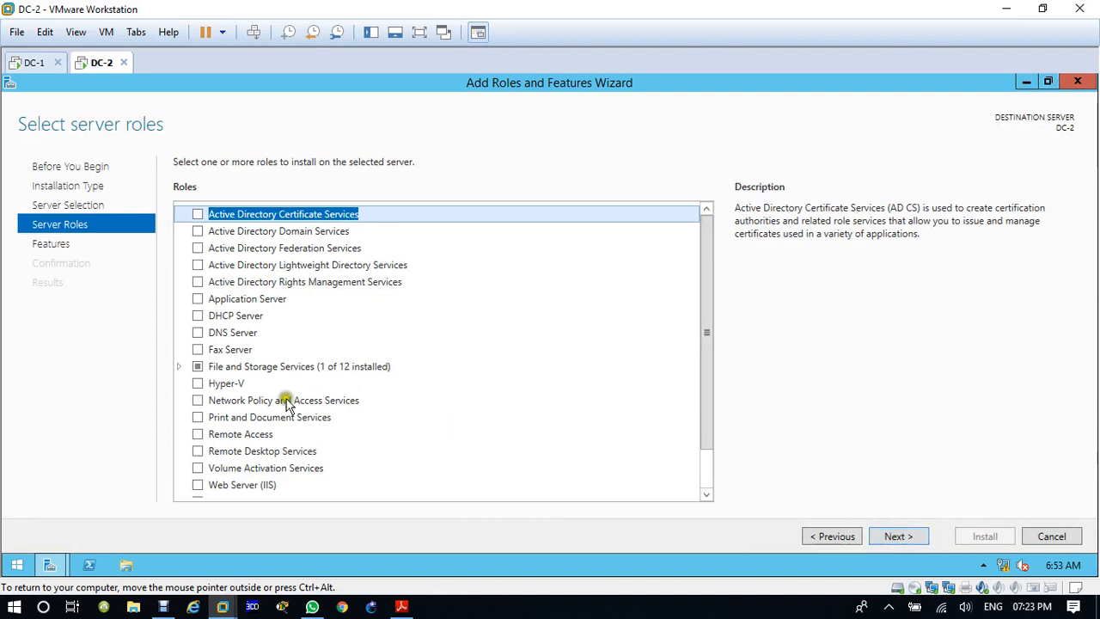
# Step: Select the Remote Access server role for DC-2 and leave the features at their defaults
pyautogui.click(197, 435)
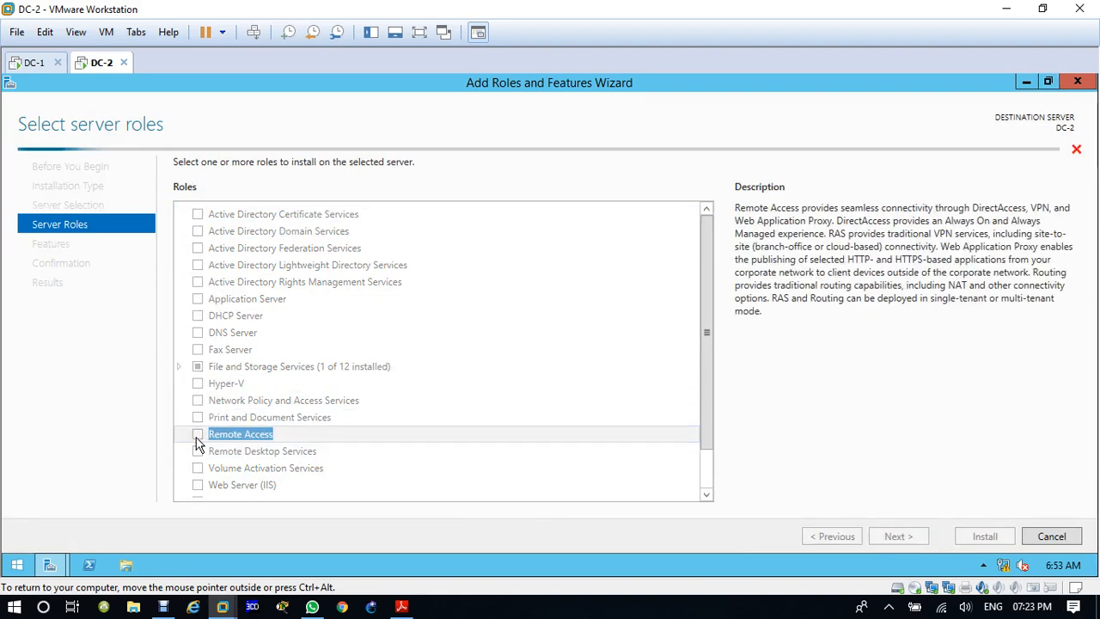
pyautogui.click(892, 538)
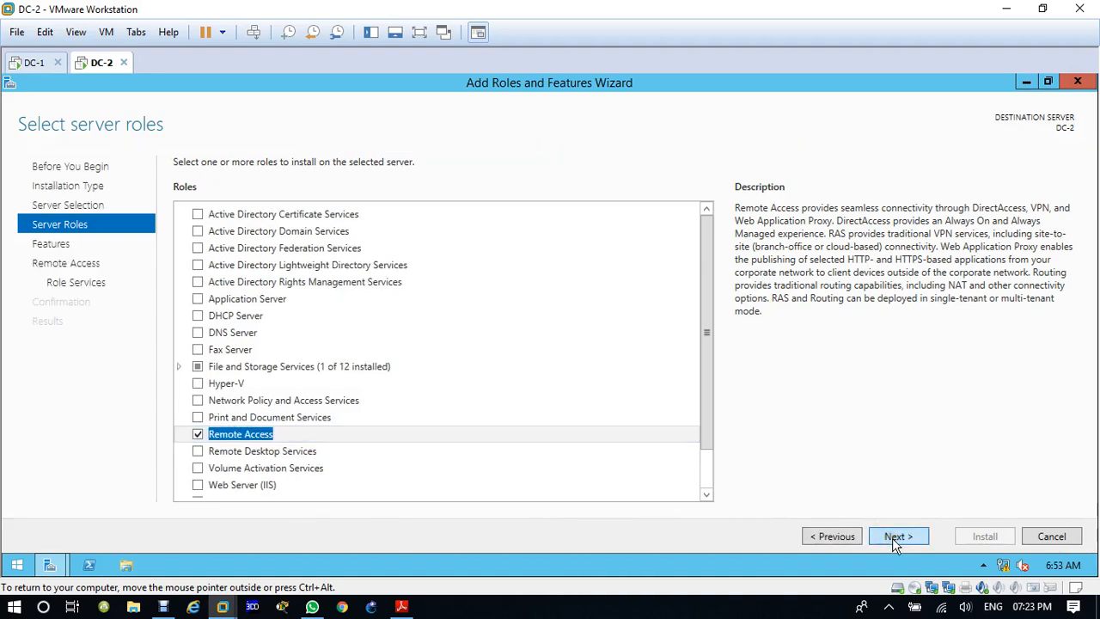
pyautogui.click(894, 539)
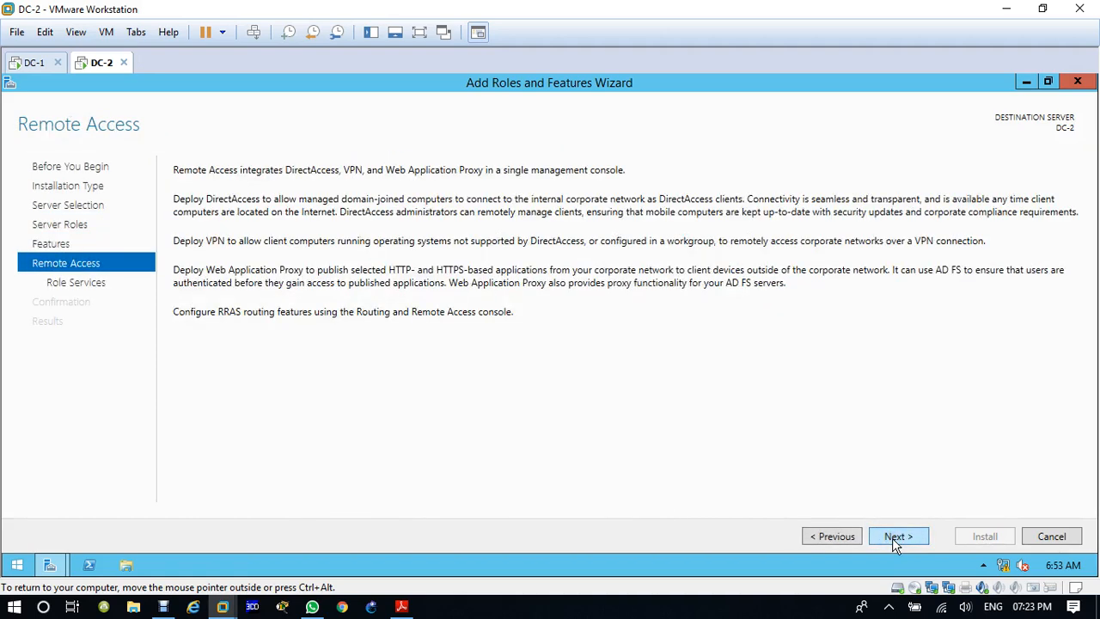
pyautogui.click(893, 538)
pyautogui.click(891, 538)
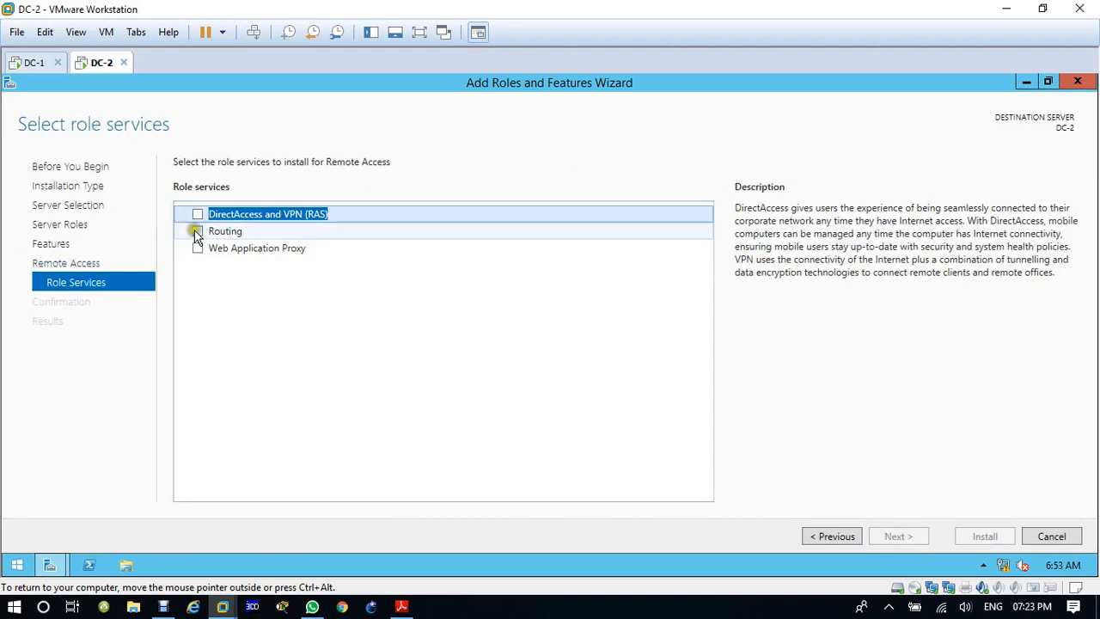
# Step: Select the Routing role service for Remote Access, adding the features it requires
pyautogui.click(199, 232)
pyautogui.click(597, 404)
pyautogui.click(599, 446)
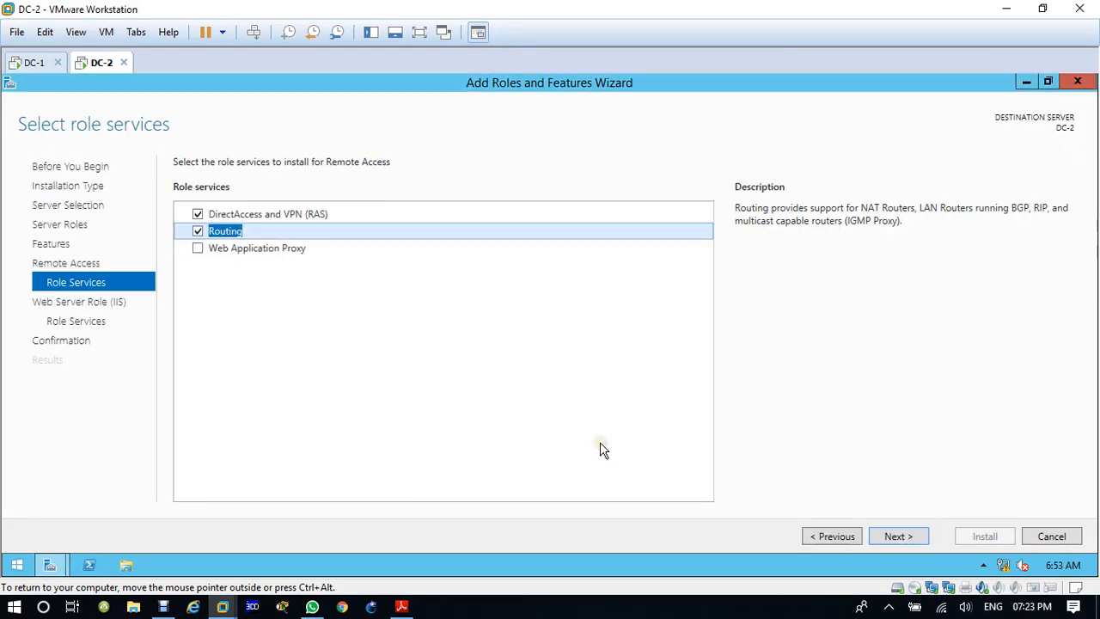
# Step: Accept the default Web Server (IIS) role services and start installing the selected roles on DC-2
pyautogui.click(900, 539)
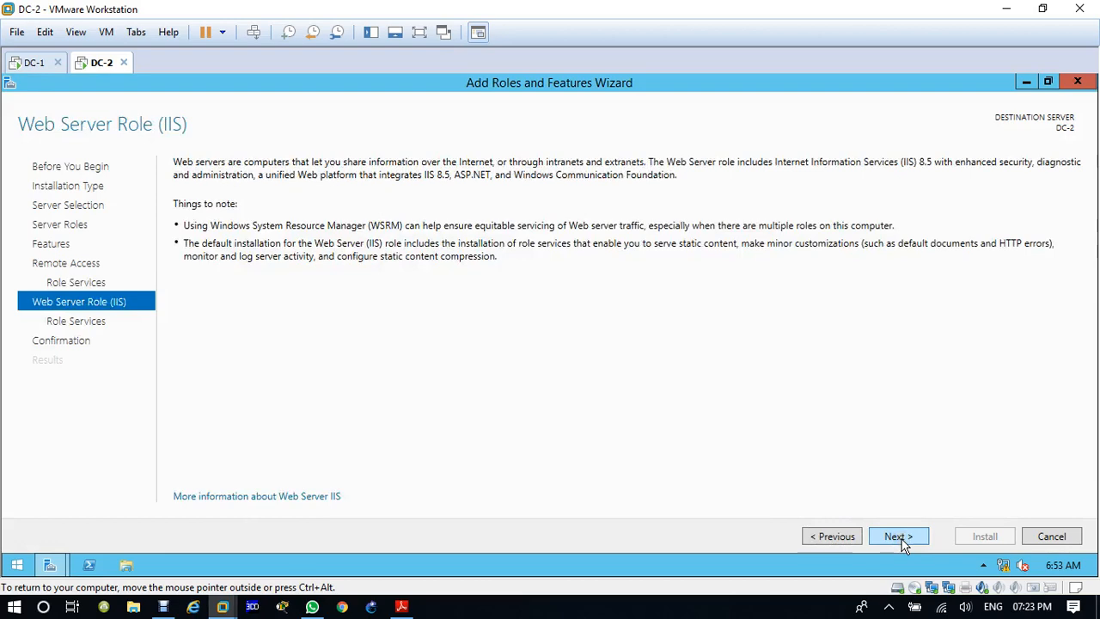
pyautogui.click(901, 541)
pyautogui.click(898, 537)
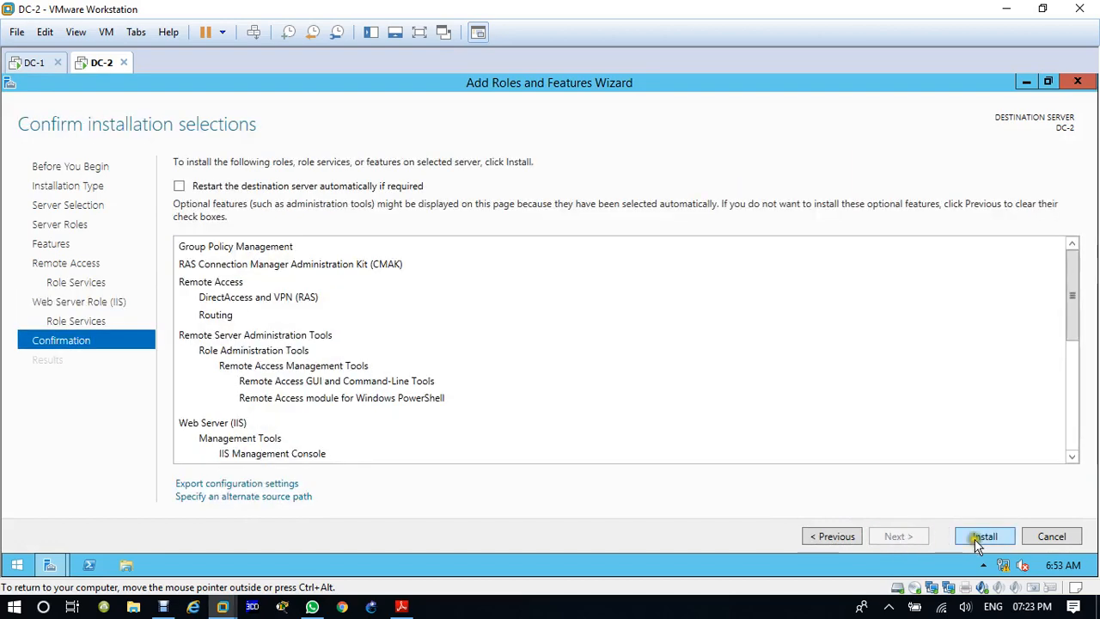
pyautogui.click(630, 414)
pyautogui.press('Return')
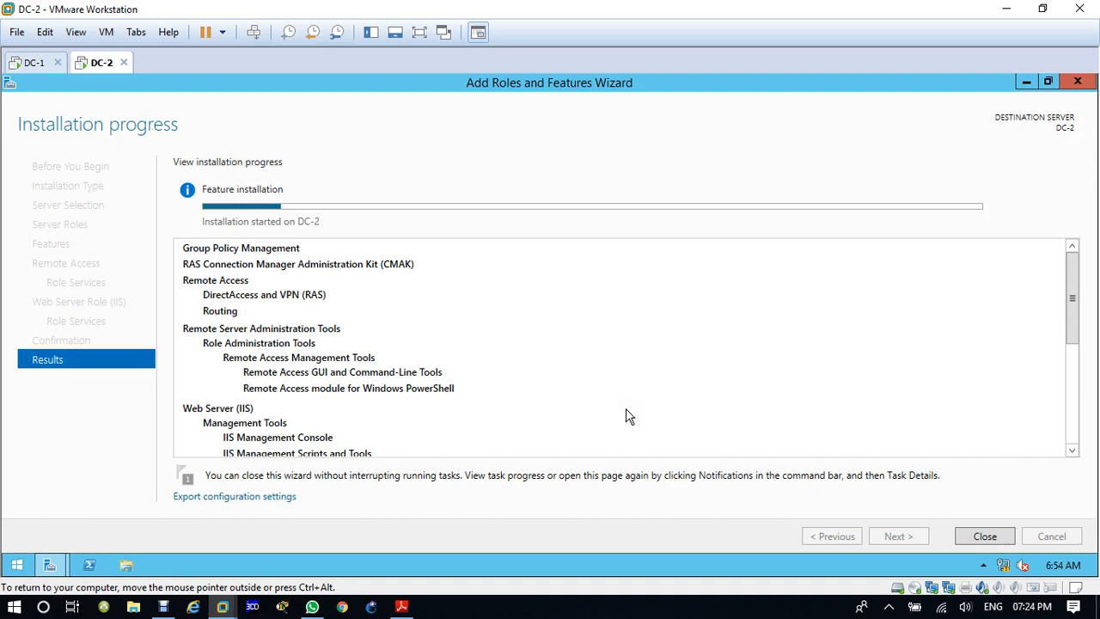
pyautogui.click(587, 400)
pyautogui.click(571, 394)
pyautogui.click(467, 423)
pyautogui.click(465, 422)
pyautogui.click(373, 434)
pyautogui.click(373, 437)
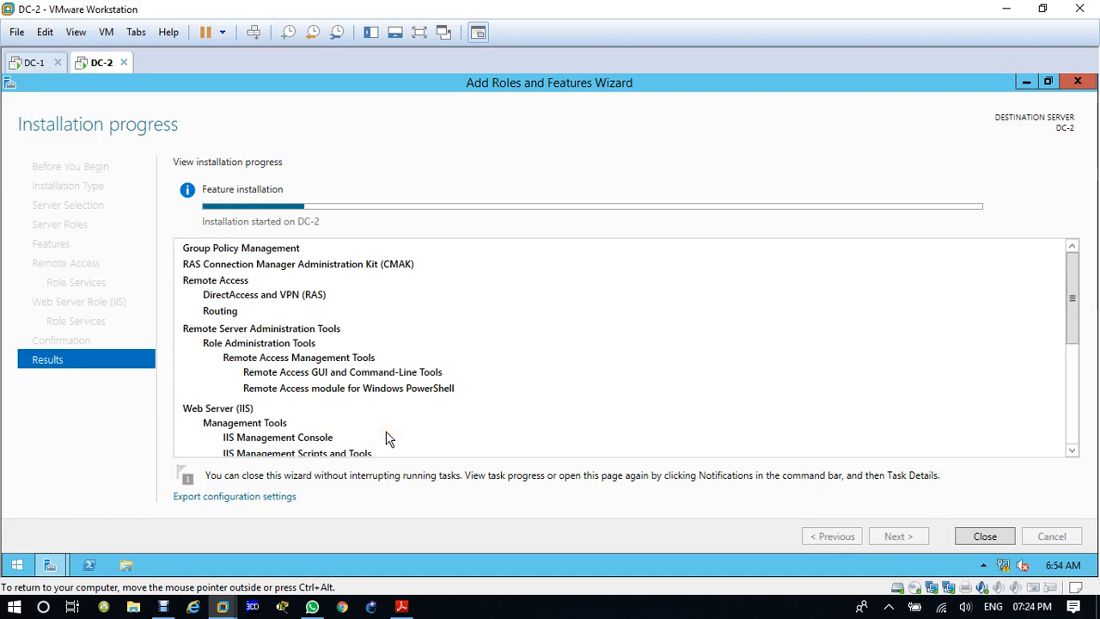
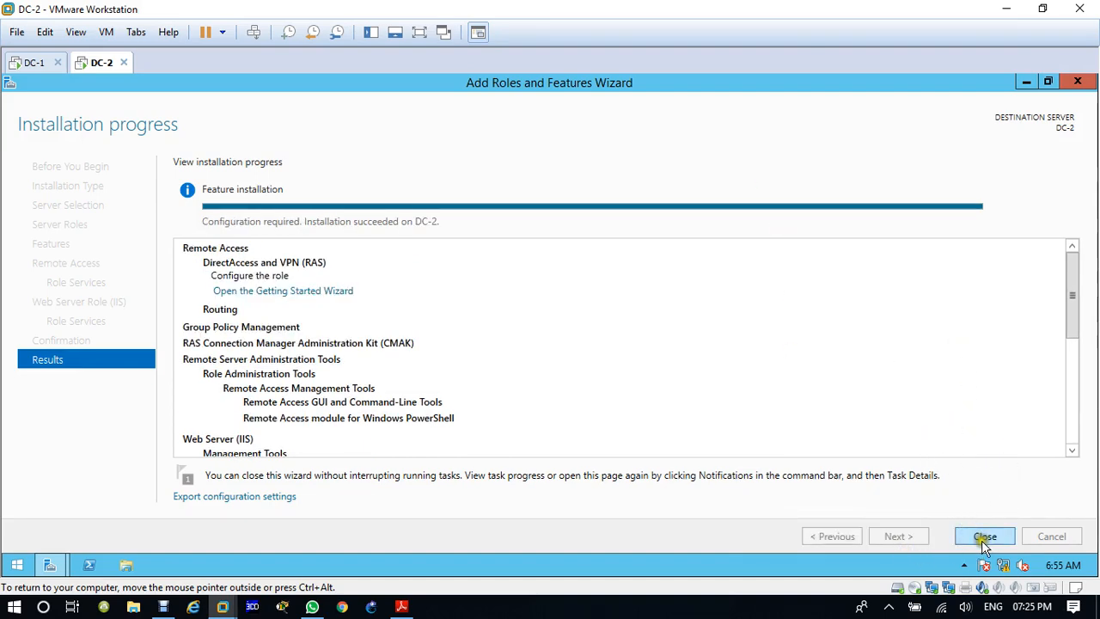
# Step: Close the completed Add Roles and Features Wizard on DC-2 and bring up the sign-in prompt on DC-1
pyautogui.click(984, 537)
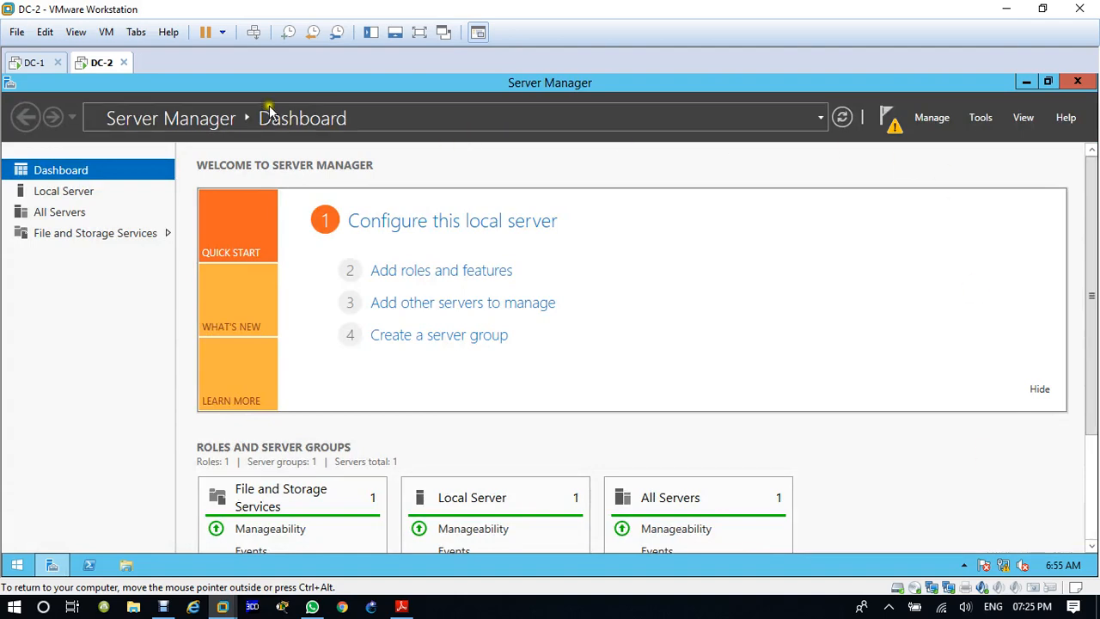
pyautogui.click(28, 66)
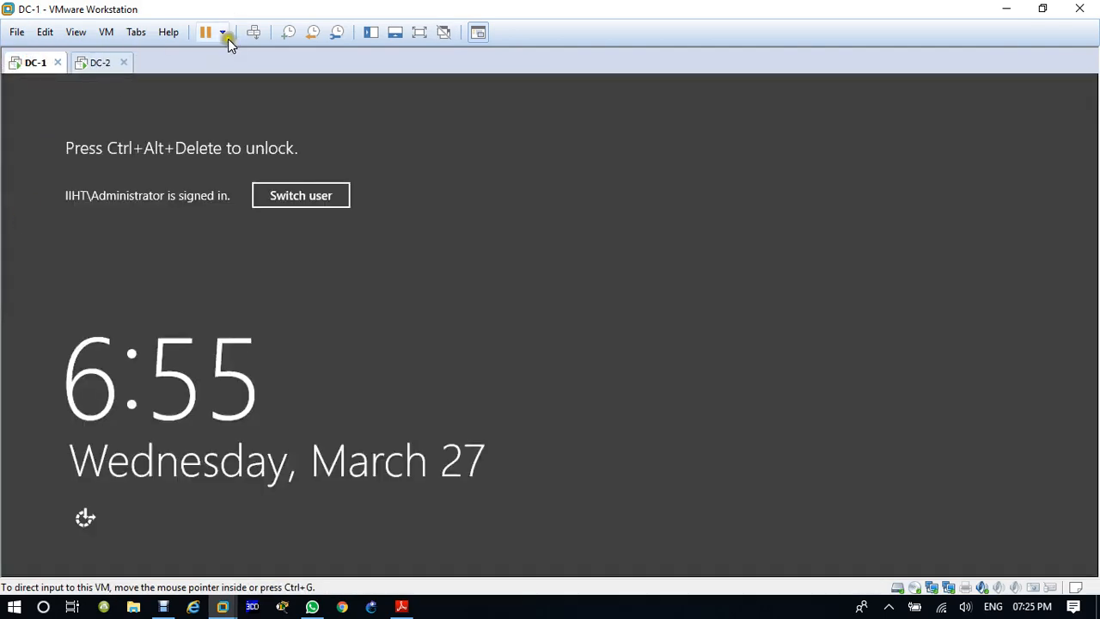
pyautogui.click(254, 34)
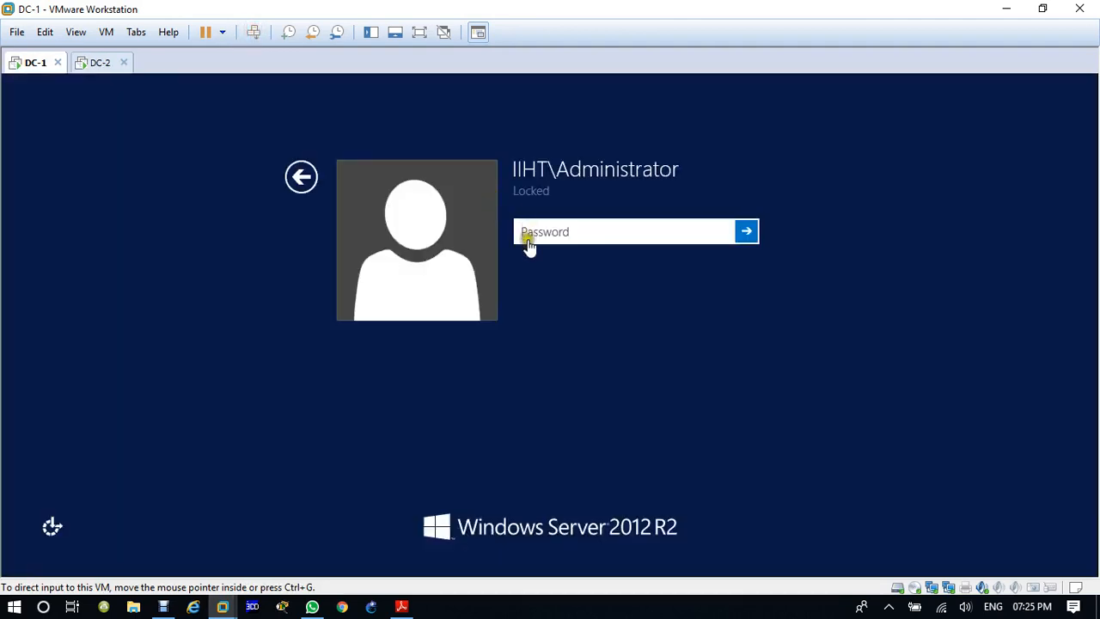
# Step: Try to unlock the domain administrator session on DC-1 with the current account password
pyautogui.click(540, 232)
pyautogui.write('****')
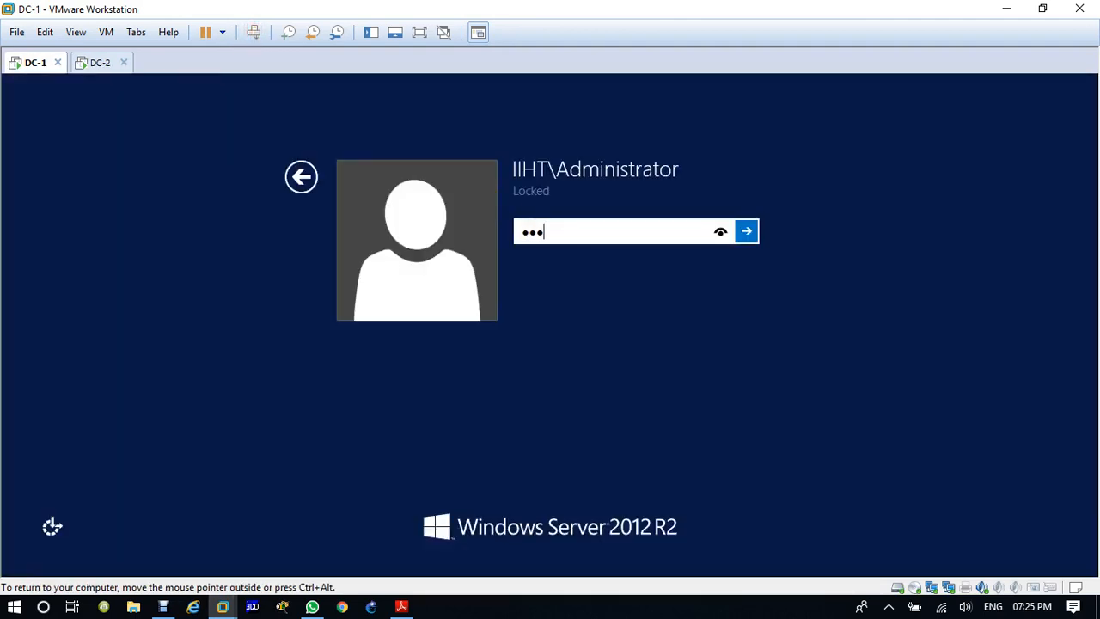
pyautogui.write('****')
pyautogui.press('Return')
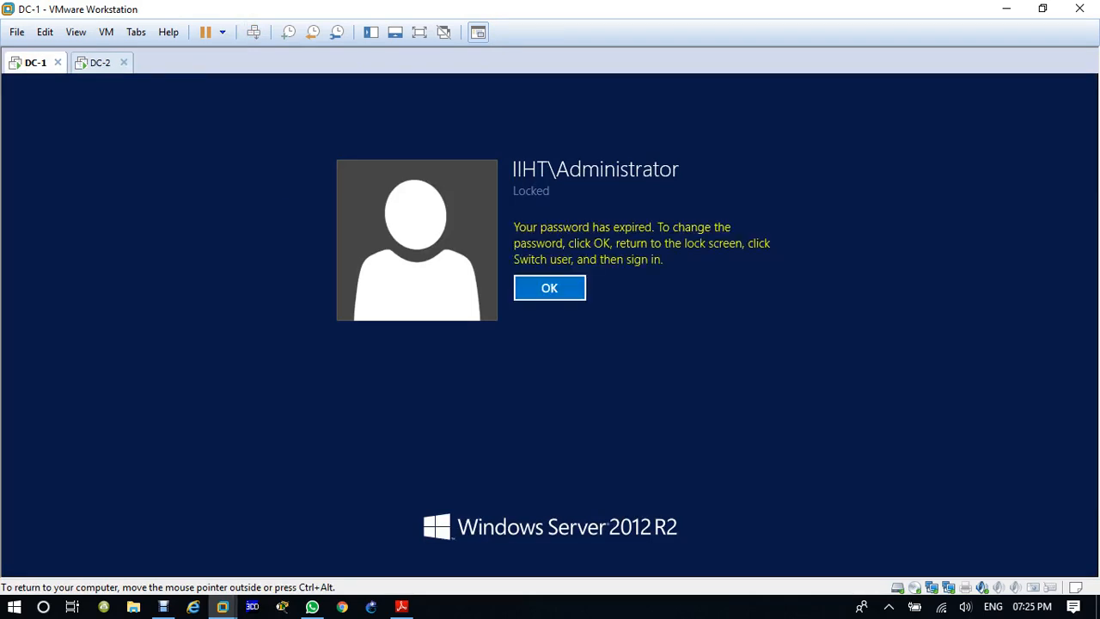
pyautogui.click(563, 290)
pyautogui.click(550, 232)
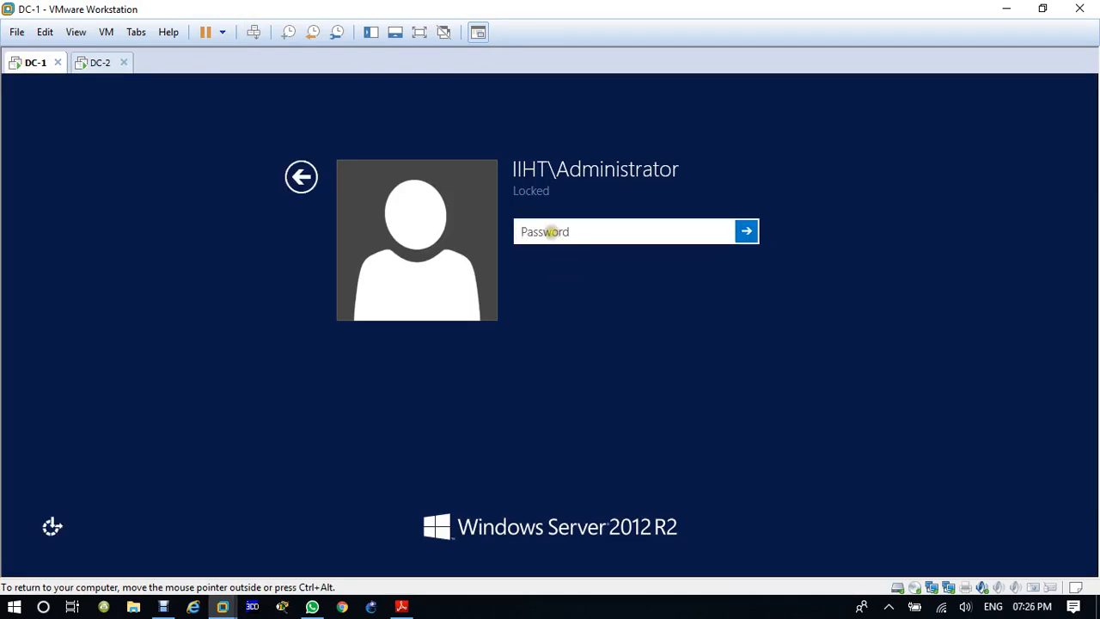
# Step: Return to the lock screen, switch user, and sign in as the domain administrator with the current password, accepting the required password change
pyautogui.click(301, 182)
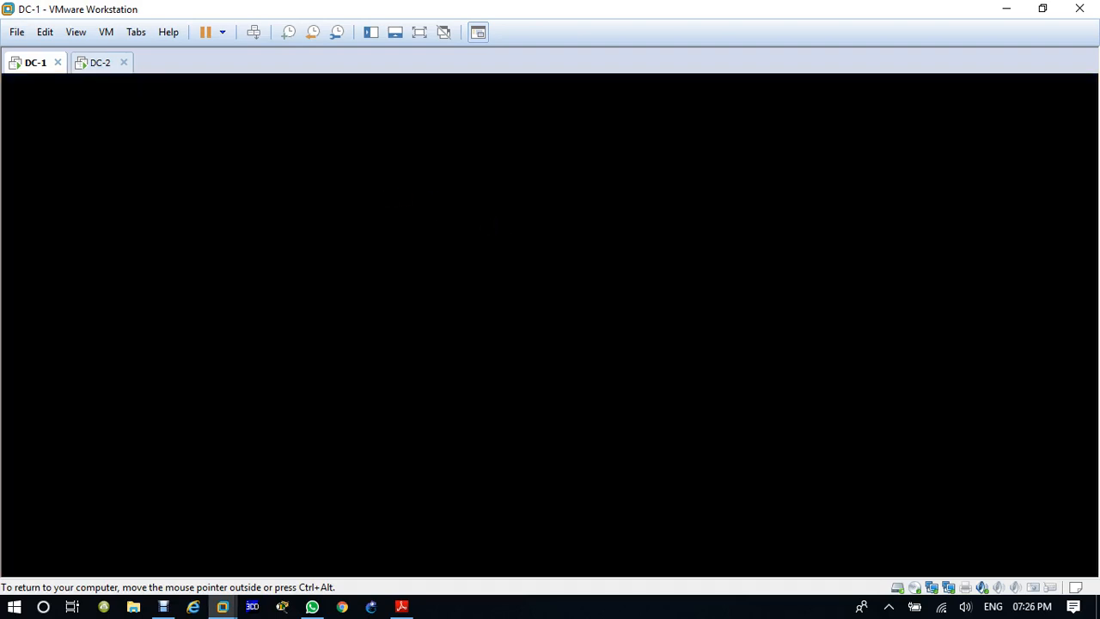
pyautogui.click(419, 200)
pyautogui.click(255, 33)
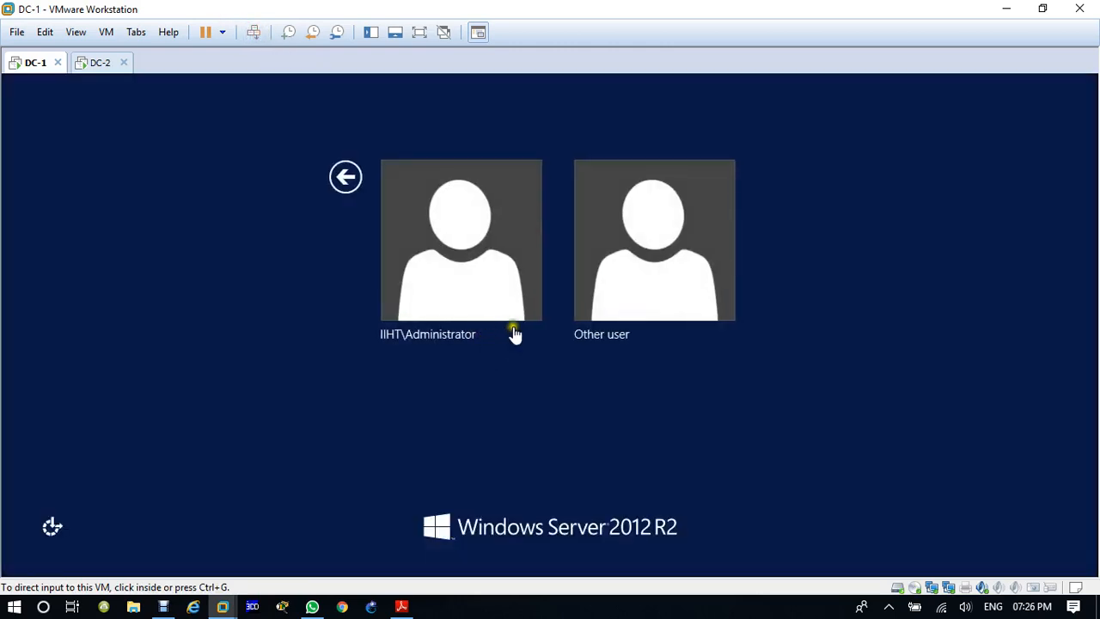
pyautogui.click(472, 275)
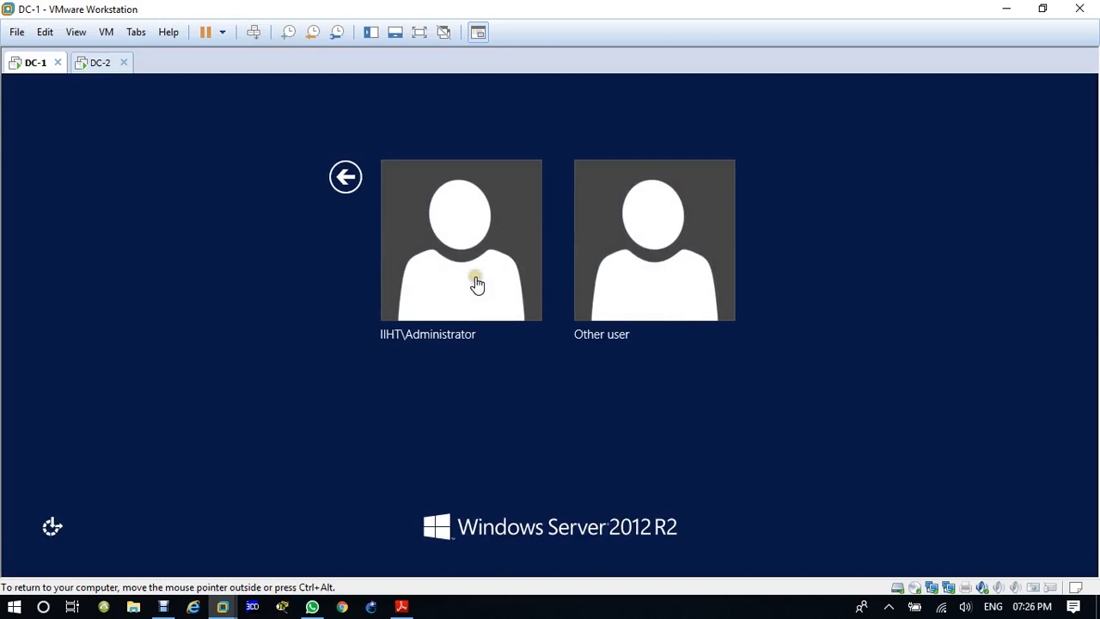
pyautogui.click(483, 226)
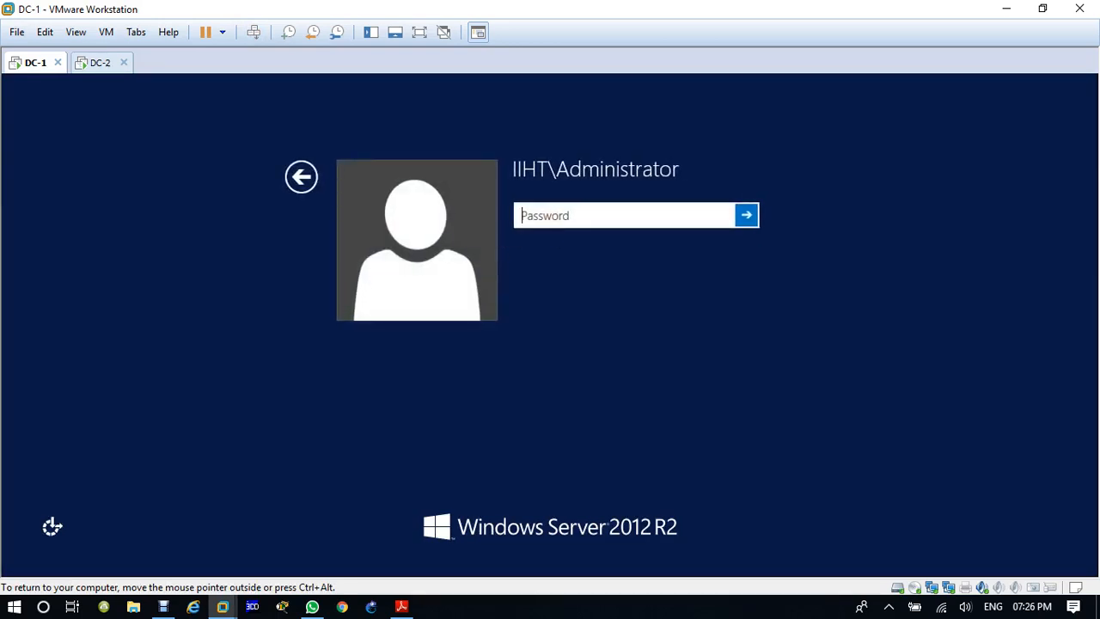
pyautogui.write('*******')
pyautogui.press('Return')
pyautogui.click(549, 232)
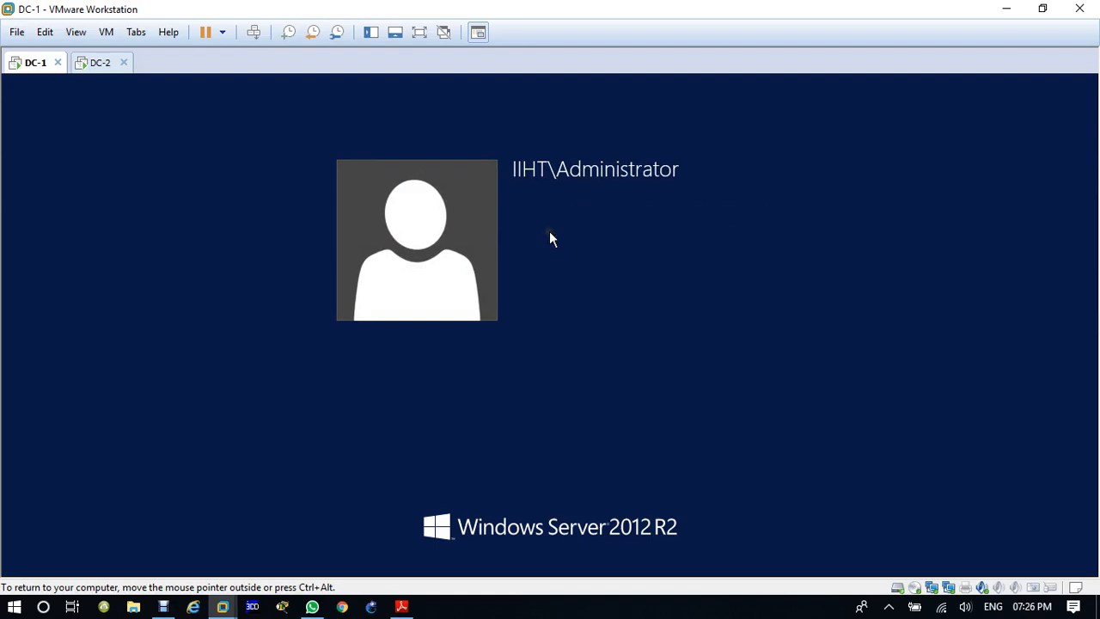
# Step: Enter and confirm a new account password for the domain administrator and complete the sign-in to DC-1
pyautogui.write('********')
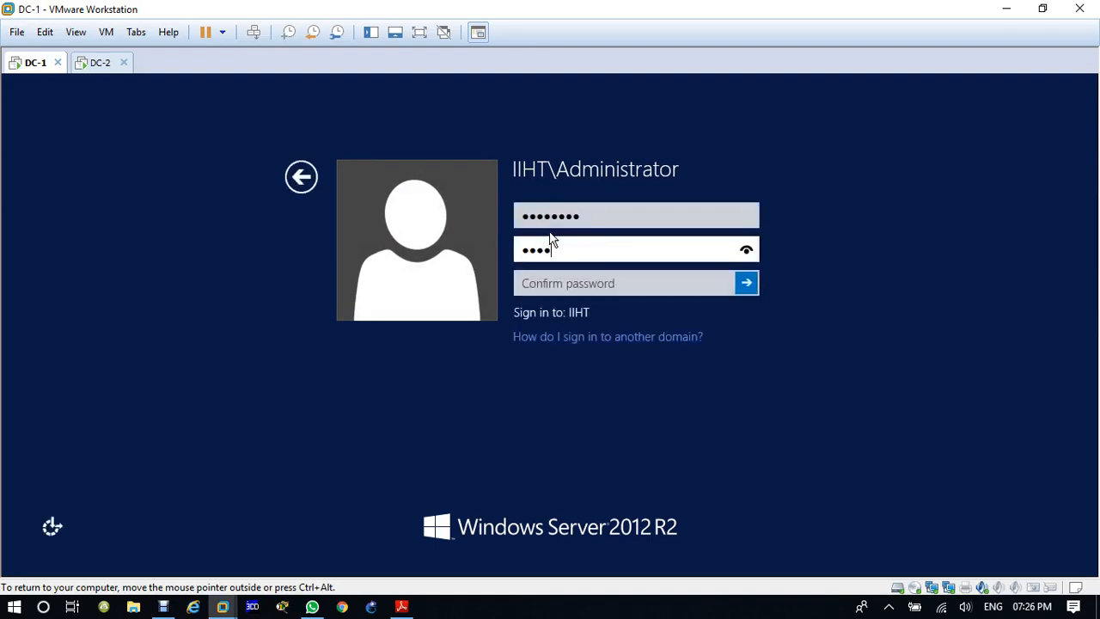
pyautogui.write('*')
pyautogui.press('Tab')
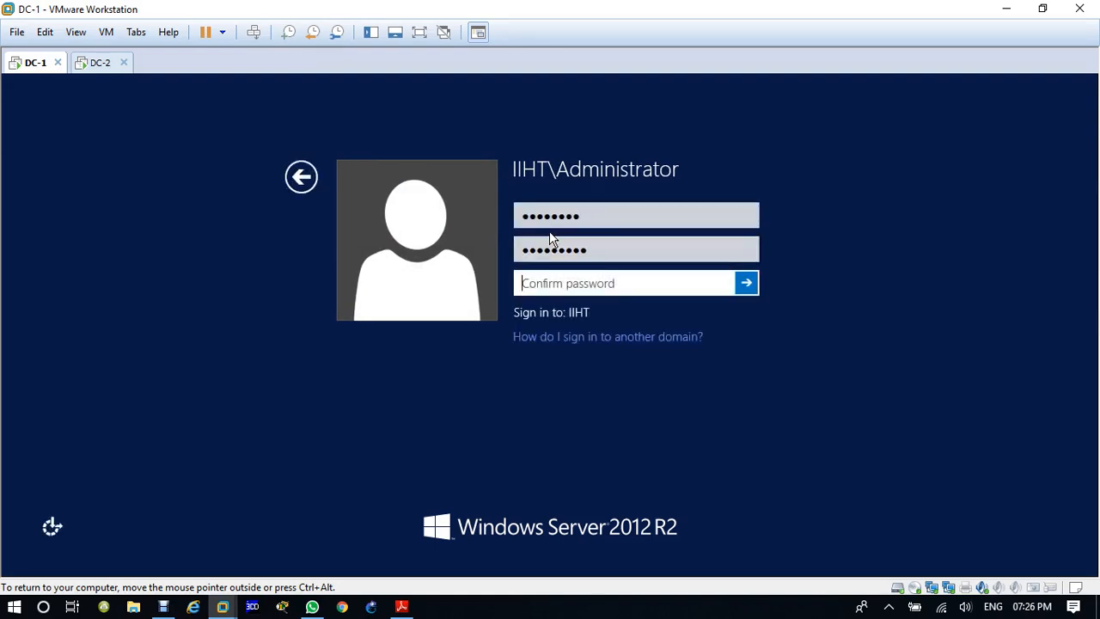
pyautogui.write('********')
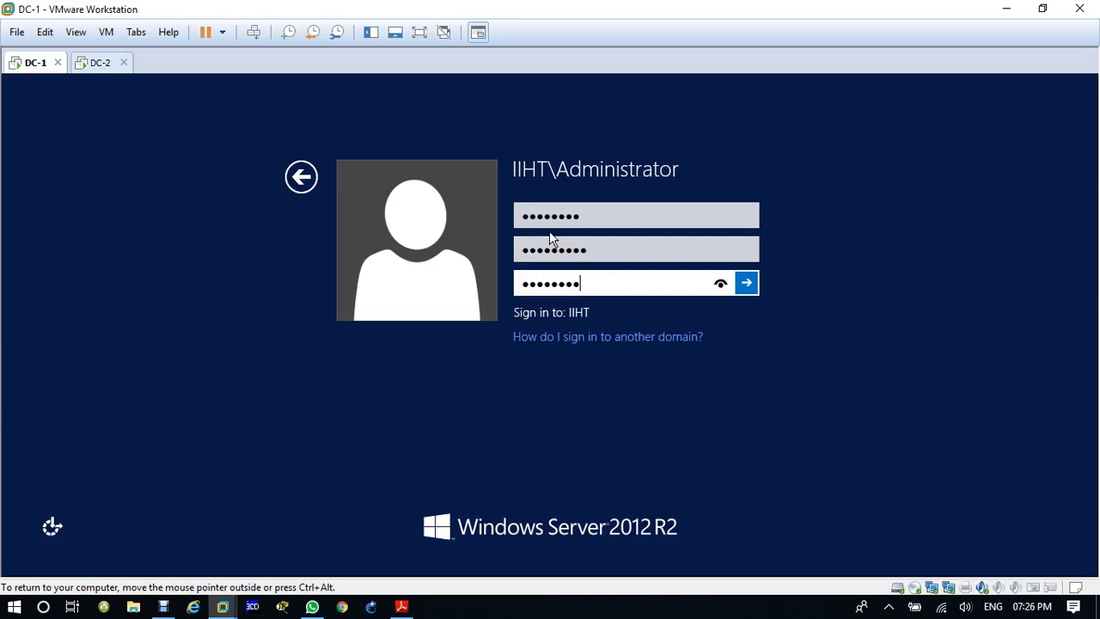
pyautogui.write('*')
pyautogui.press('Return')
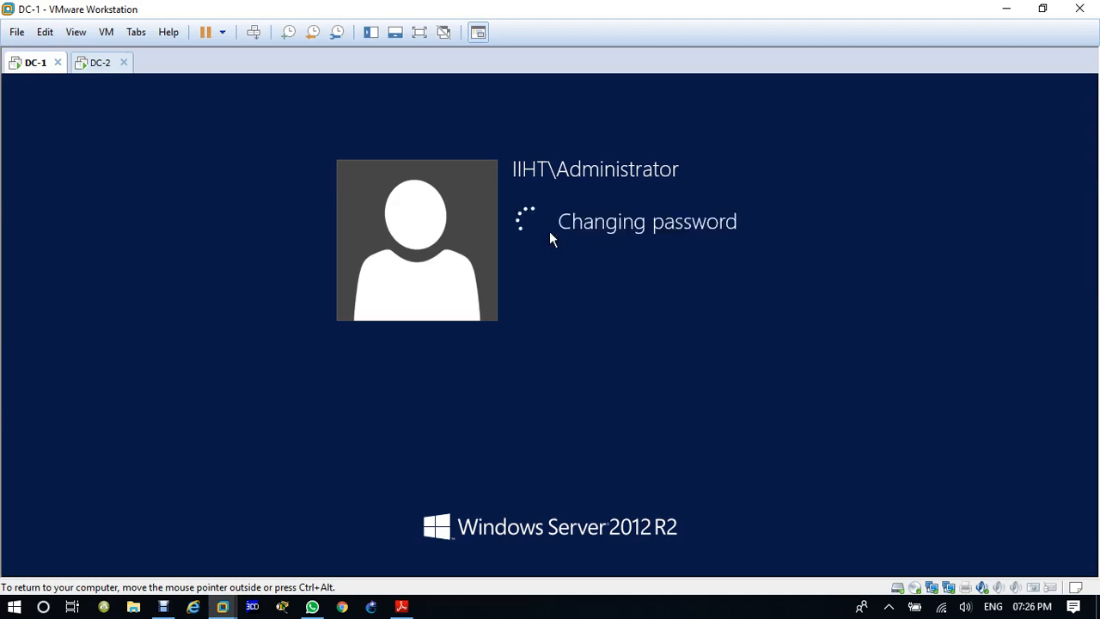
pyautogui.click(557, 242)
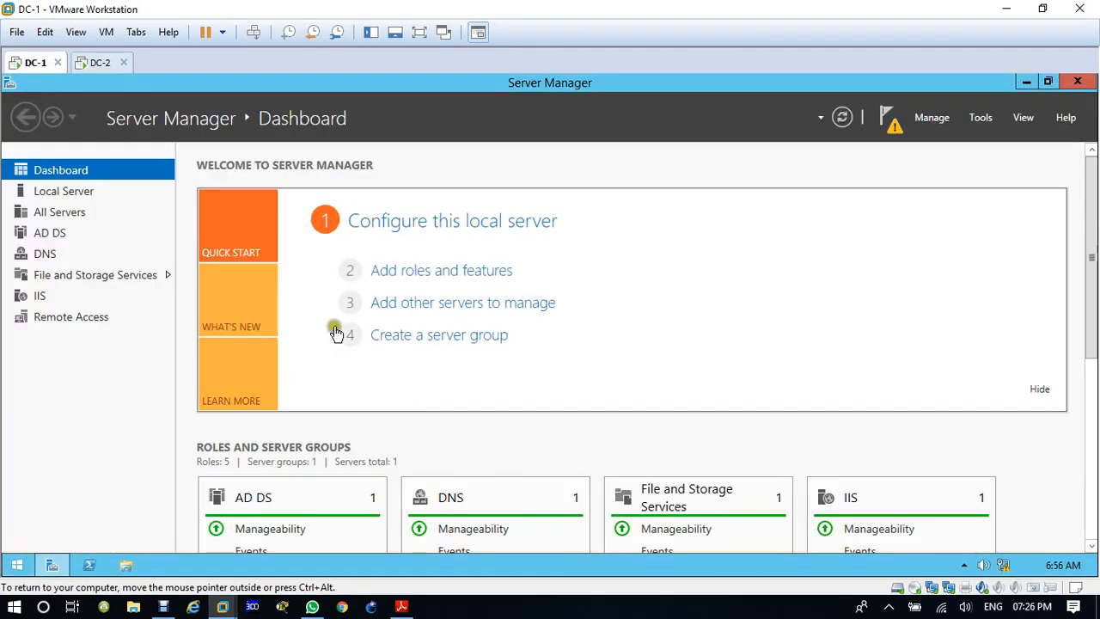
# Step: Open the Routing and Remote Access console on DC-1 and widen its console tree
pyautogui.click(981, 121)
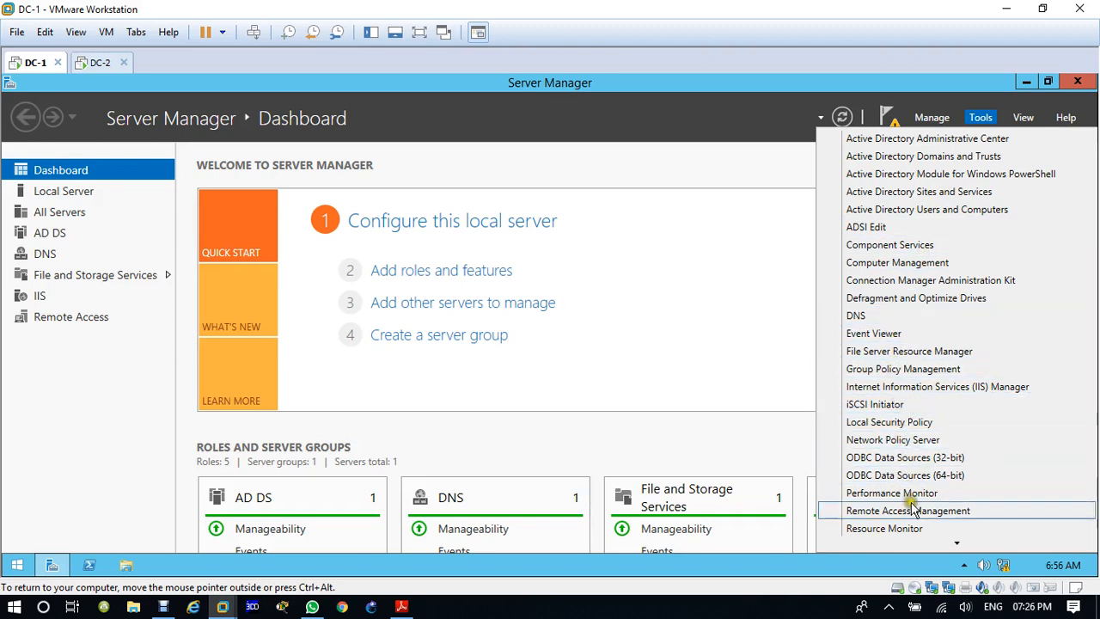
pyautogui.scroll(-2, 914, 512)
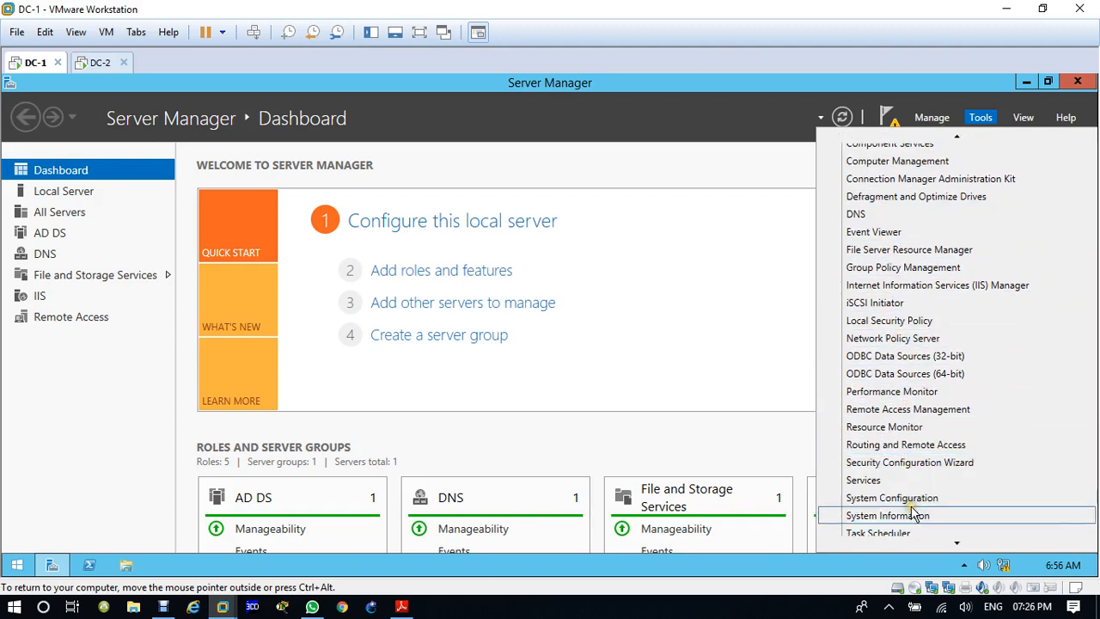
pyautogui.click(901, 447)
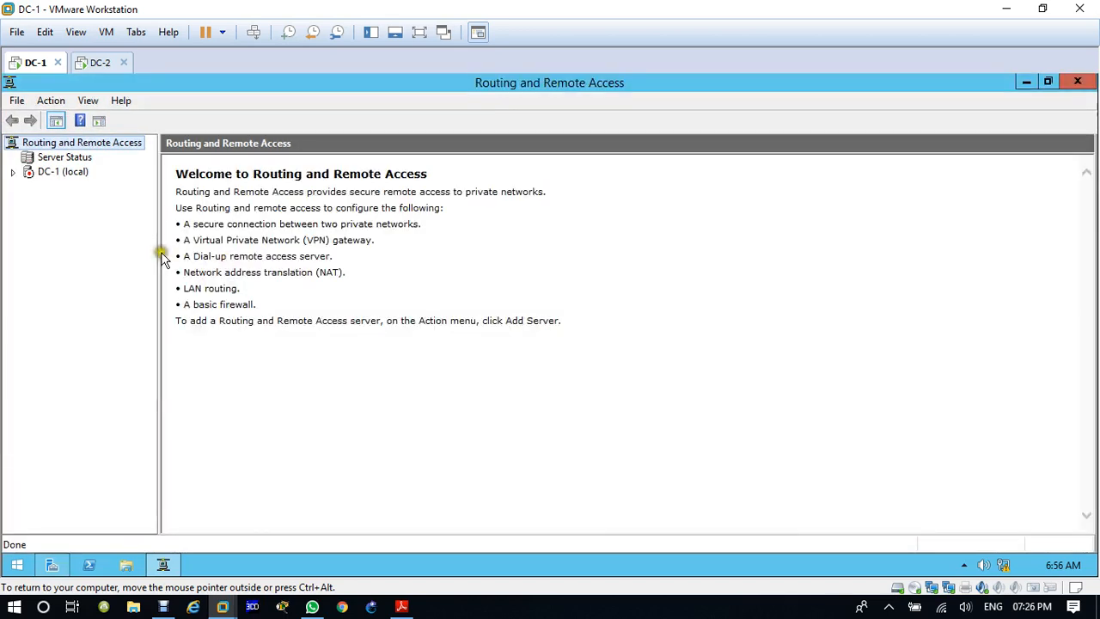
pyautogui.moveTo(160, 252); pyautogui.dragTo(256, 270)
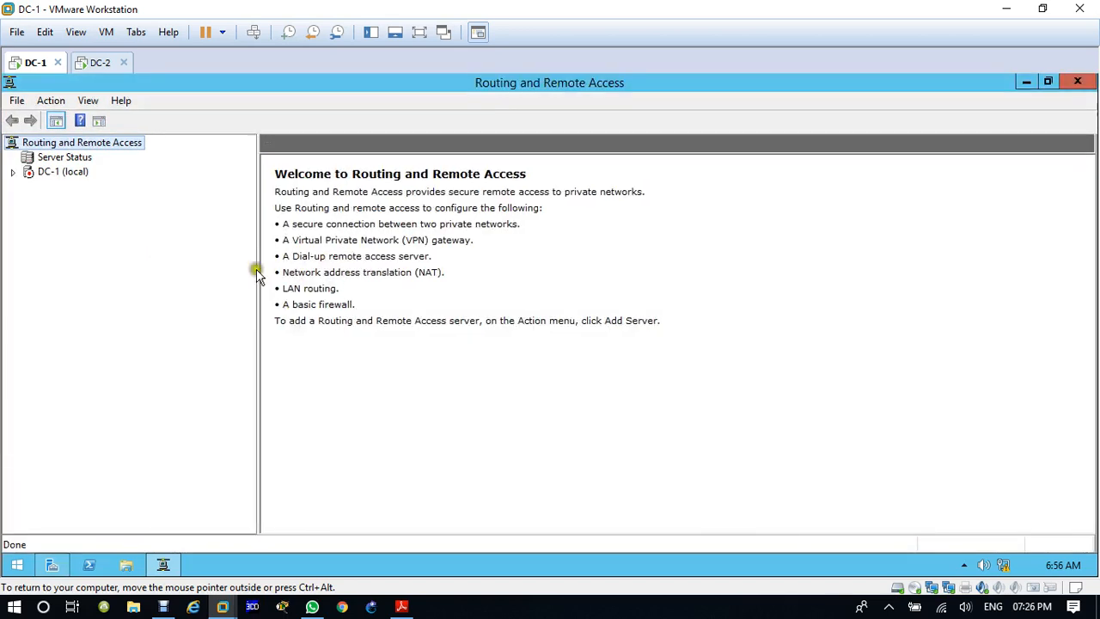
pyautogui.click(12, 172)
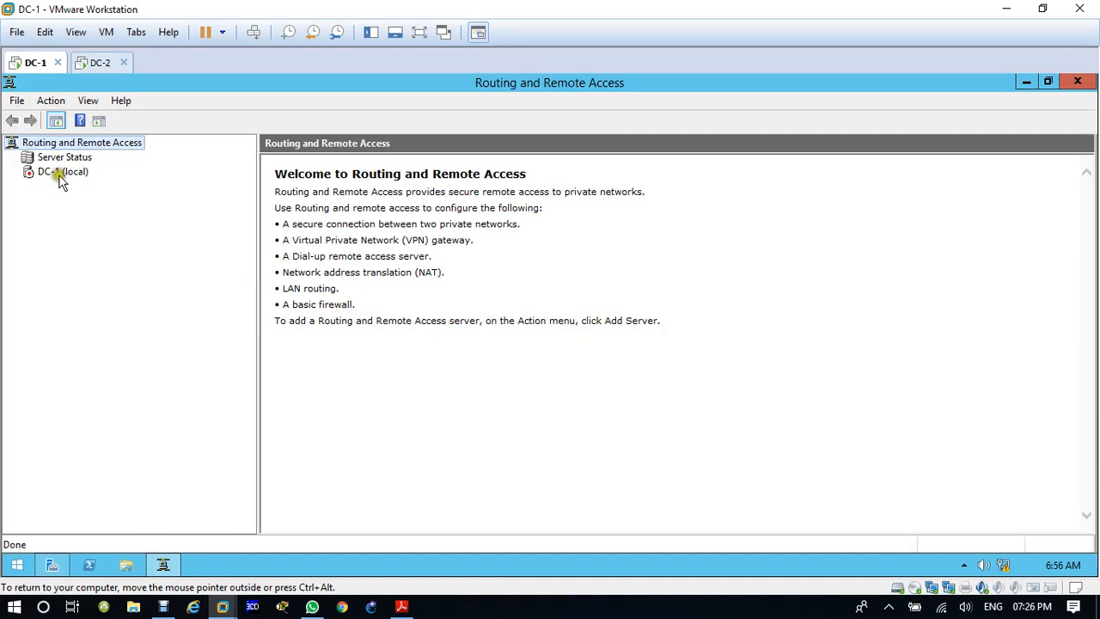
pyautogui.click(60, 176)
pyautogui.rightClick(61, 176)
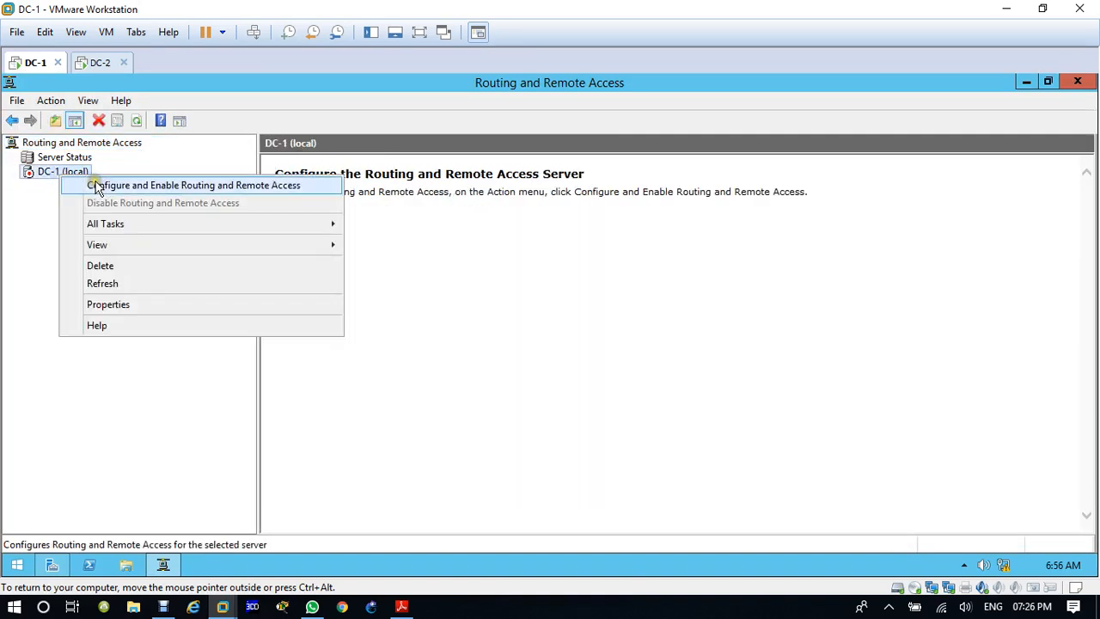
pyautogui.click(95, 184)
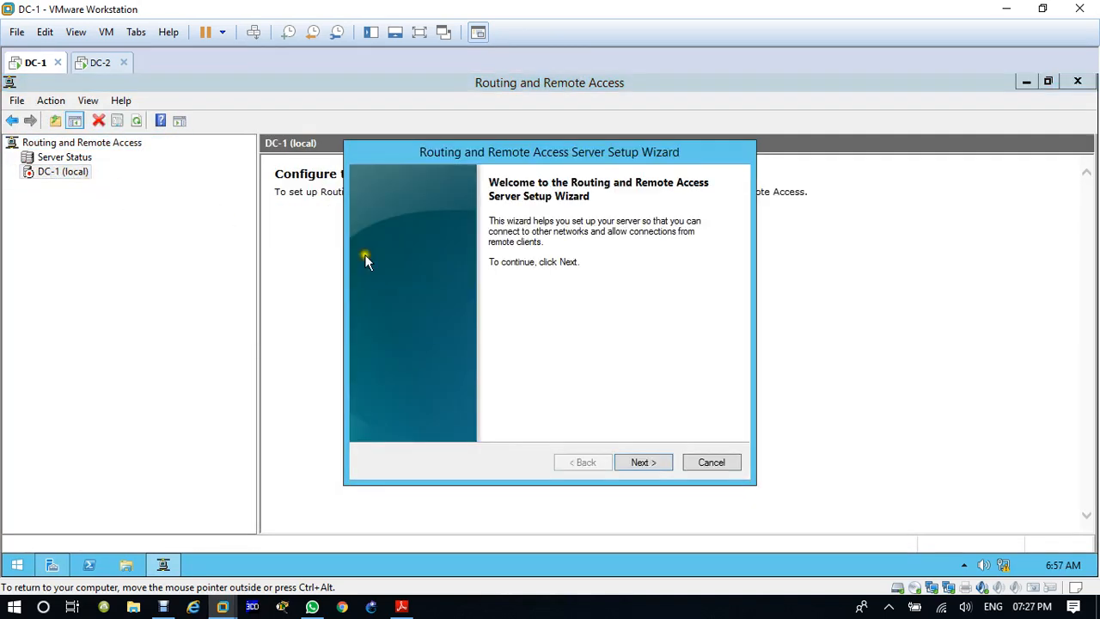
pyautogui.click(711, 463)
# Step: Configure and enable Routing and Remote Access on DC-1 using a custom configuration with LAN routing, and start the service
pyautogui.rightClick(65, 173)
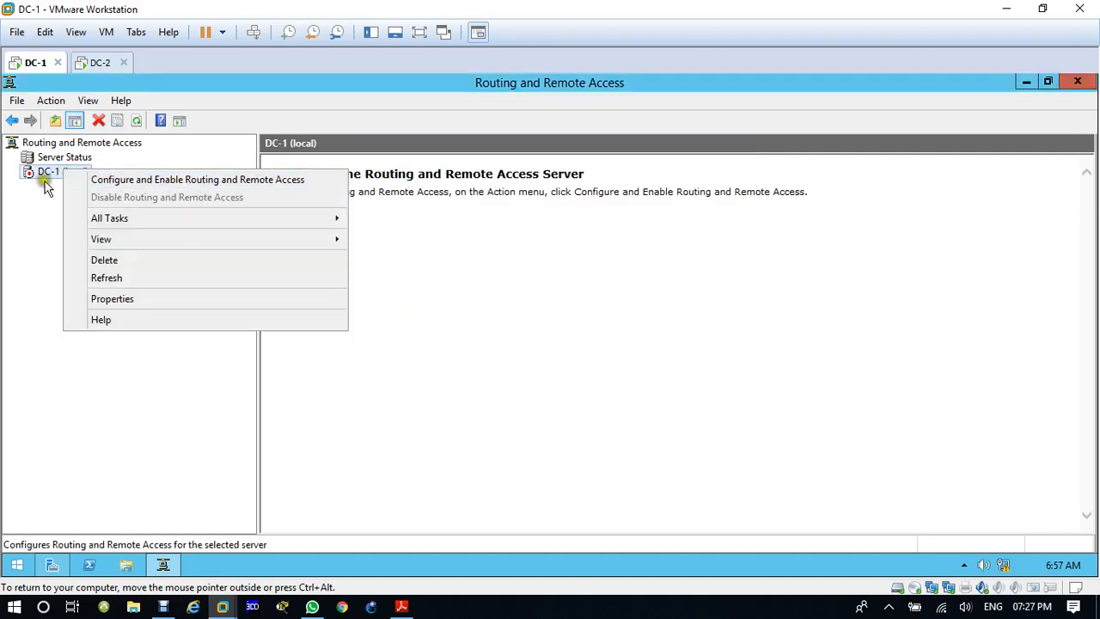
pyautogui.click(148, 182)
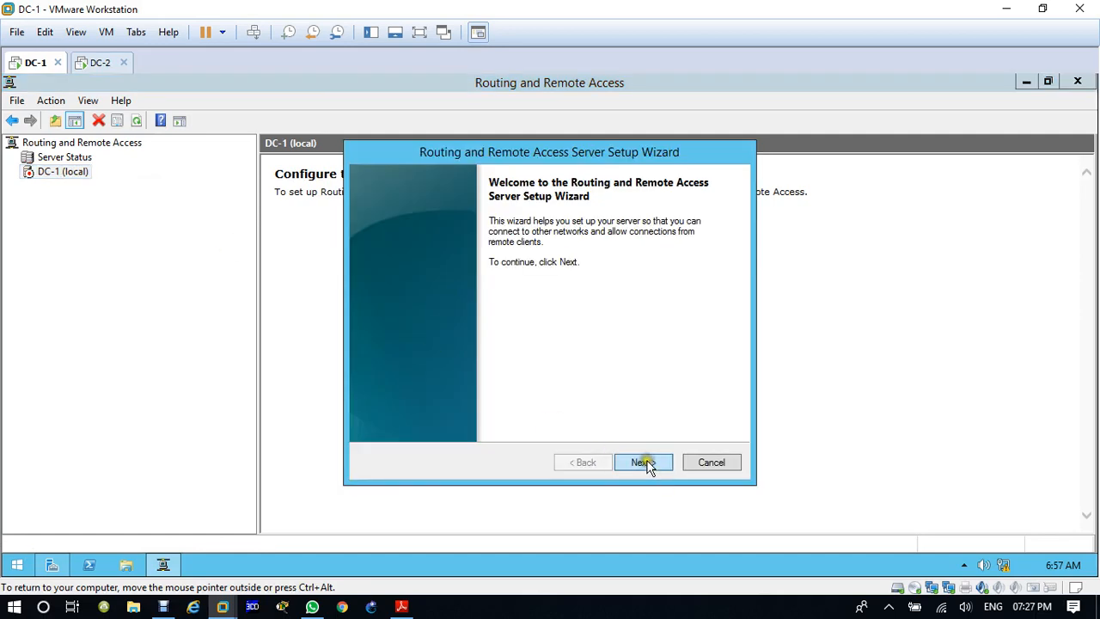
pyautogui.click(646, 465)
pyautogui.click(391, 387)
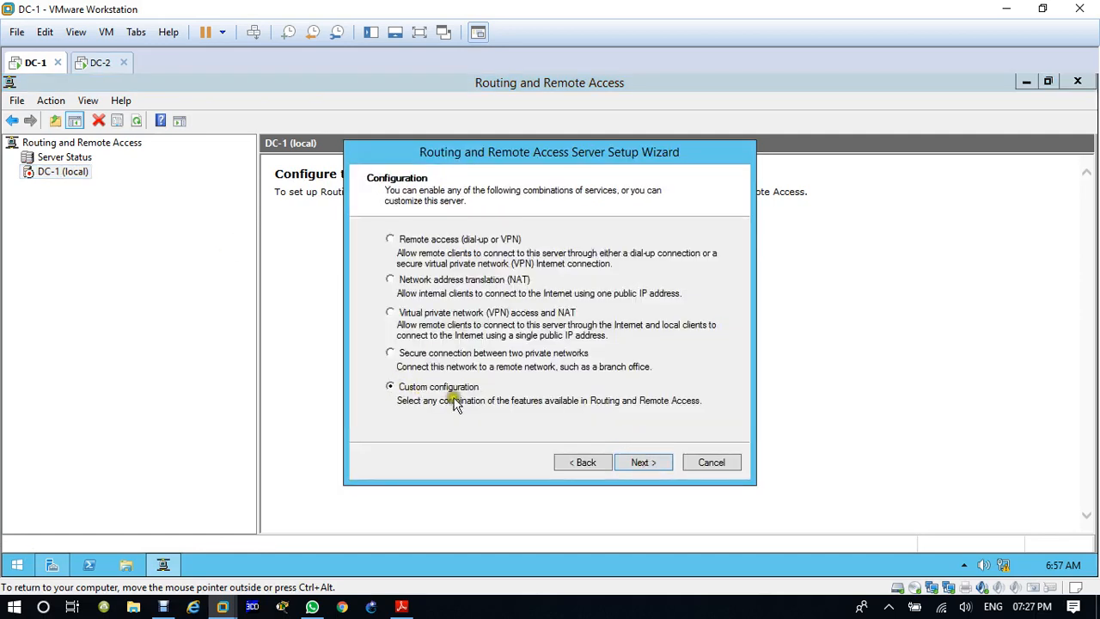
pyautogui.click(641, 463)
pyautogui.click(422, 338)
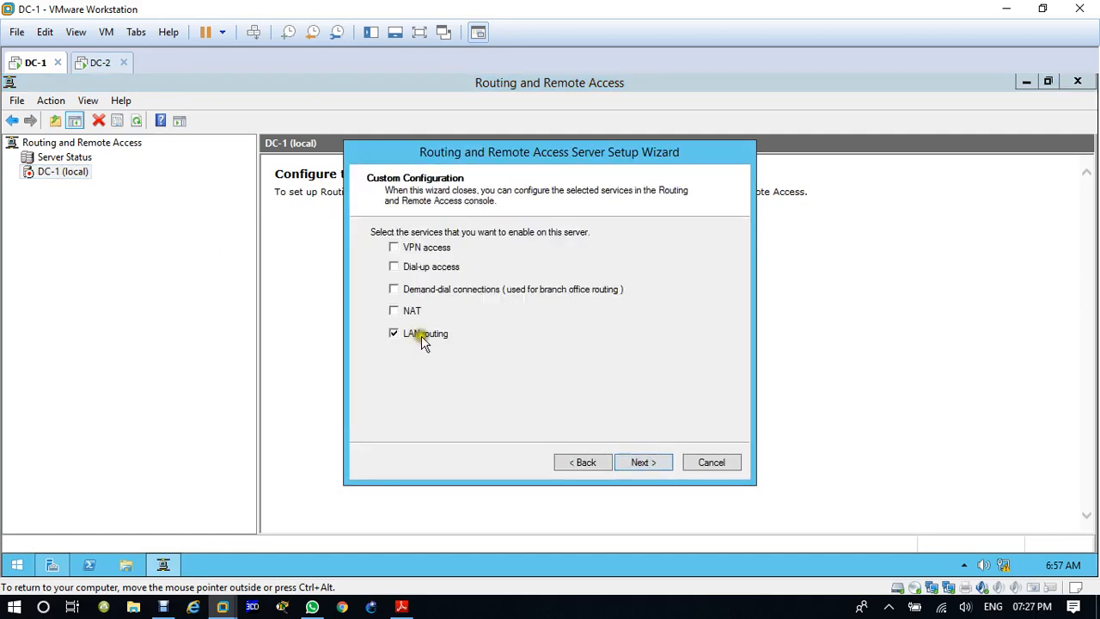
pyautogui.click(658, 462)
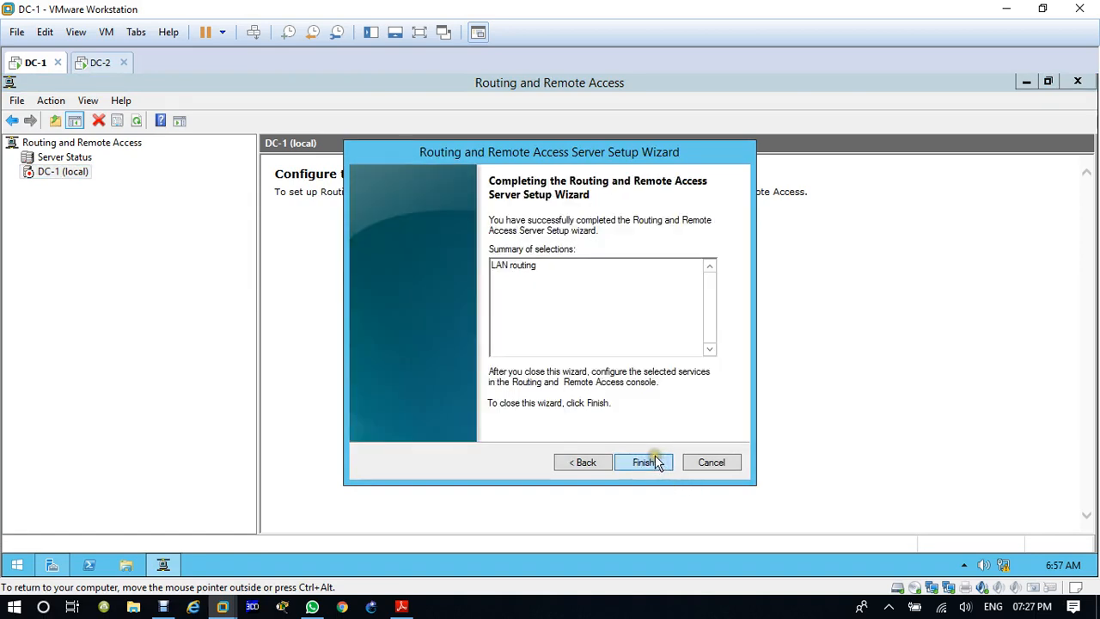
pyautogui.click(656, 469)
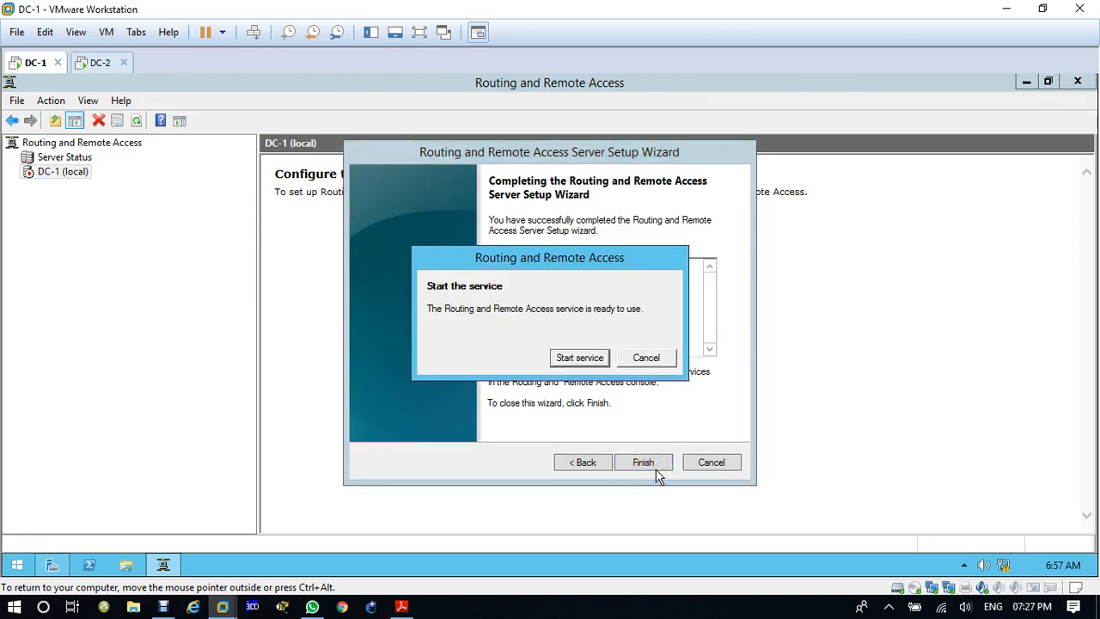
pyautogui.click(587, 361)
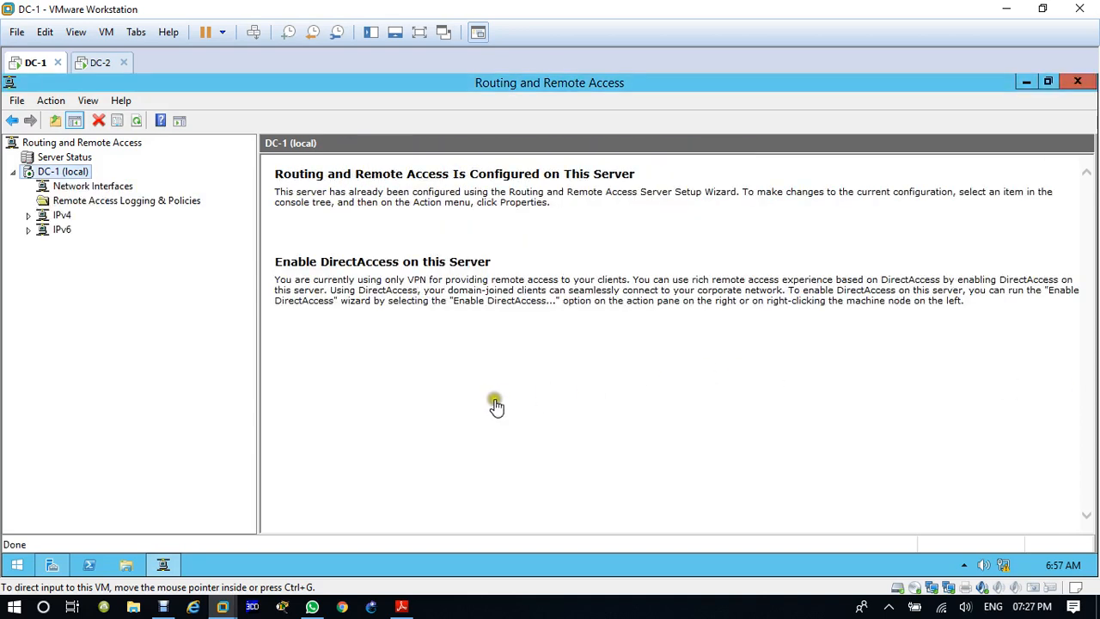
# Step: Create a new IPv4 static route on DC-1 and assign it to the WAN interface
pyautogui.click(28, 232)
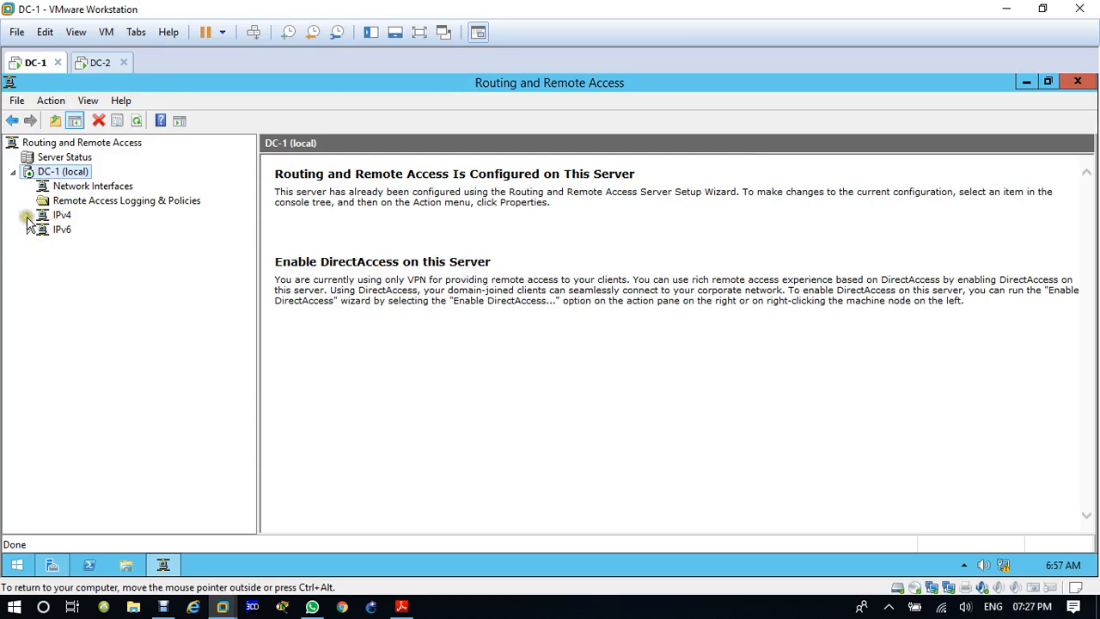
pyautogui.click(30, 216)
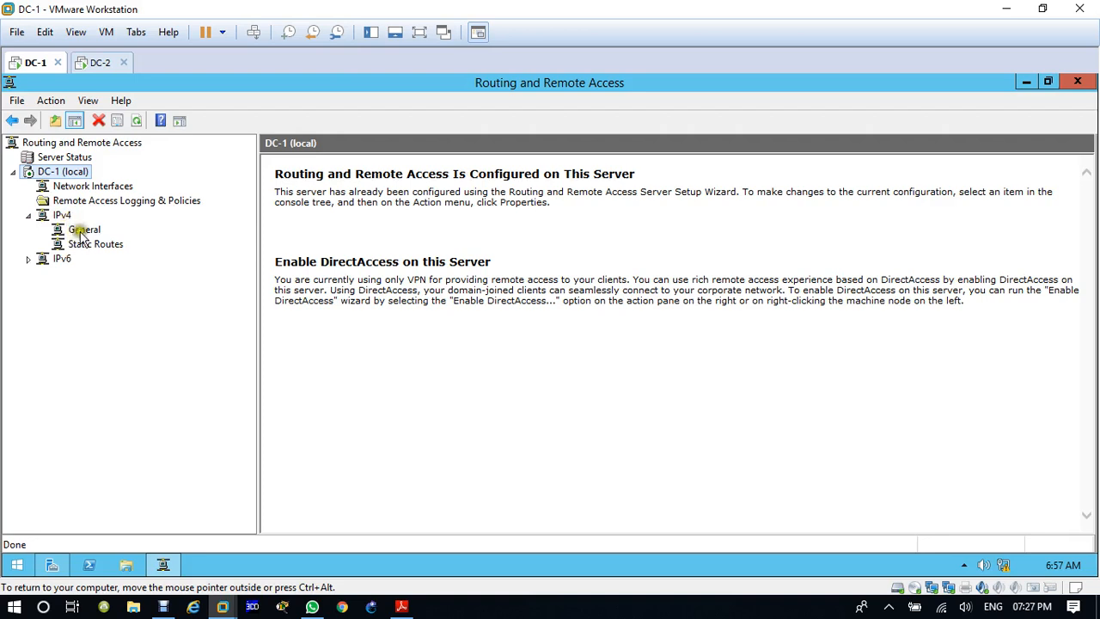
pyautogui.click(99, 246)
pyautogui.rightClick(100, 245)
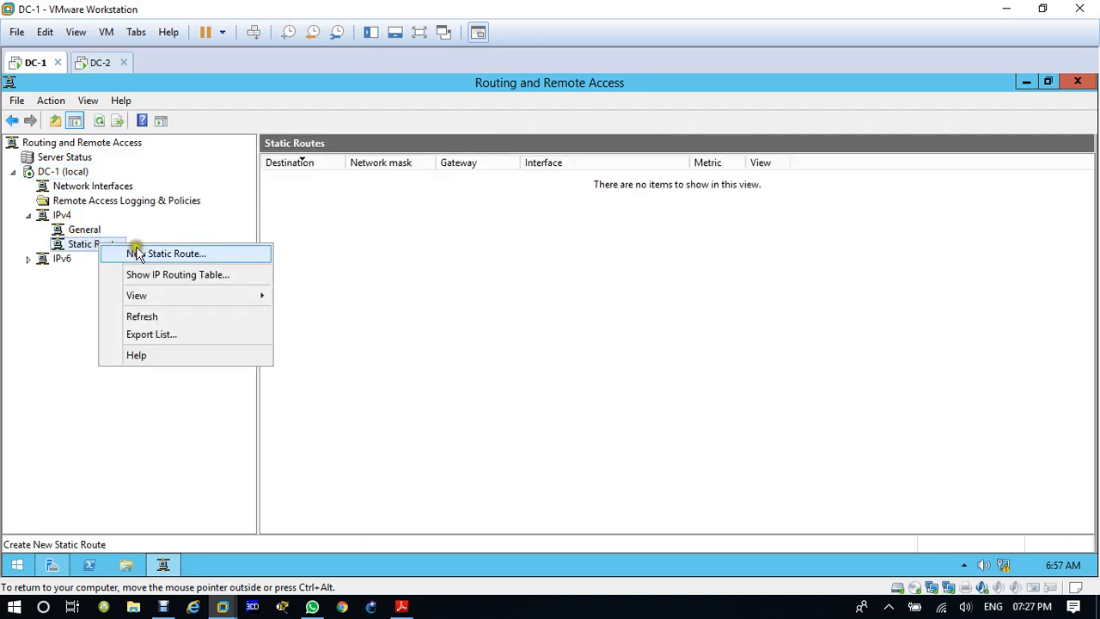
pyautogui.click(172, 255)
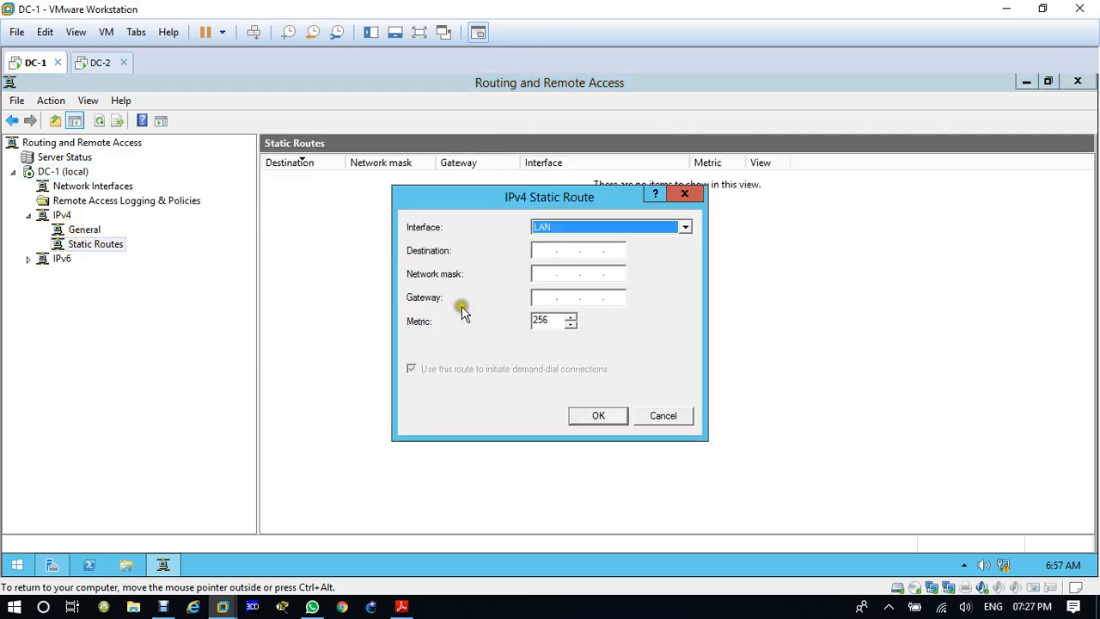
pyautogui.click(555, 228)
pyautogui.click(562, 253)
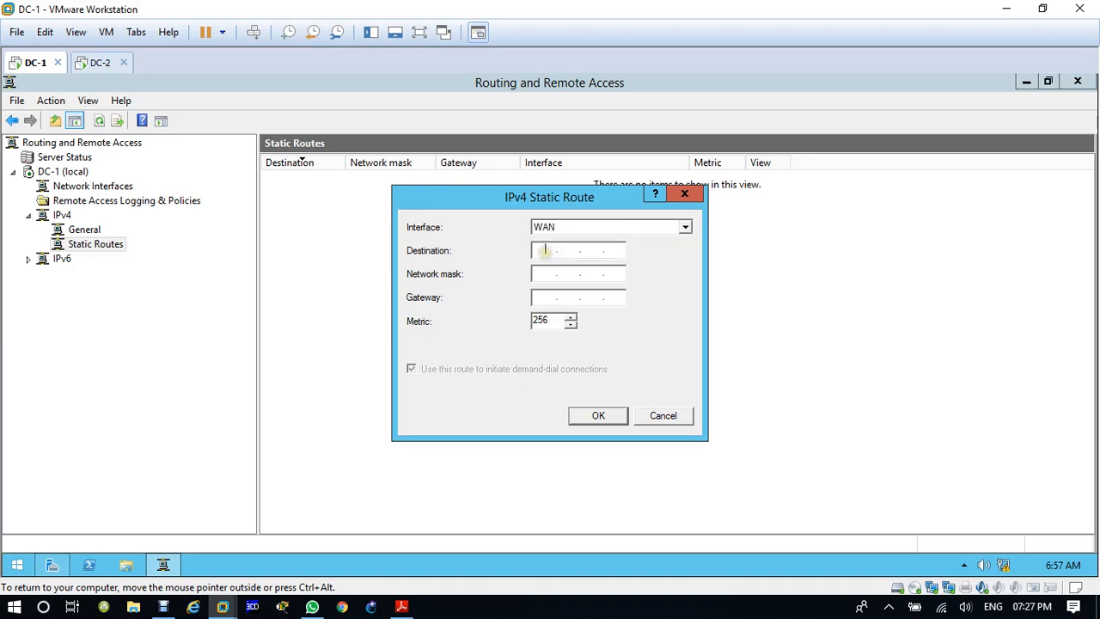
# Step: Set the static route's destination to 192.168.200.0 and its network mask to 255.255.255.0
pyautogui.press('Tab')
pyautogui.write('192.168.200.0')
pyautogui.click(547, 274)
pyautogui.write('255.0255')
pyautogui.press('BackSpace')
pyautogui.press('BackSpace')
pyautogui.press('BackSpace')
pyautogui.press('BackSpace')
pyautogui.write('255 . 255 . 0')
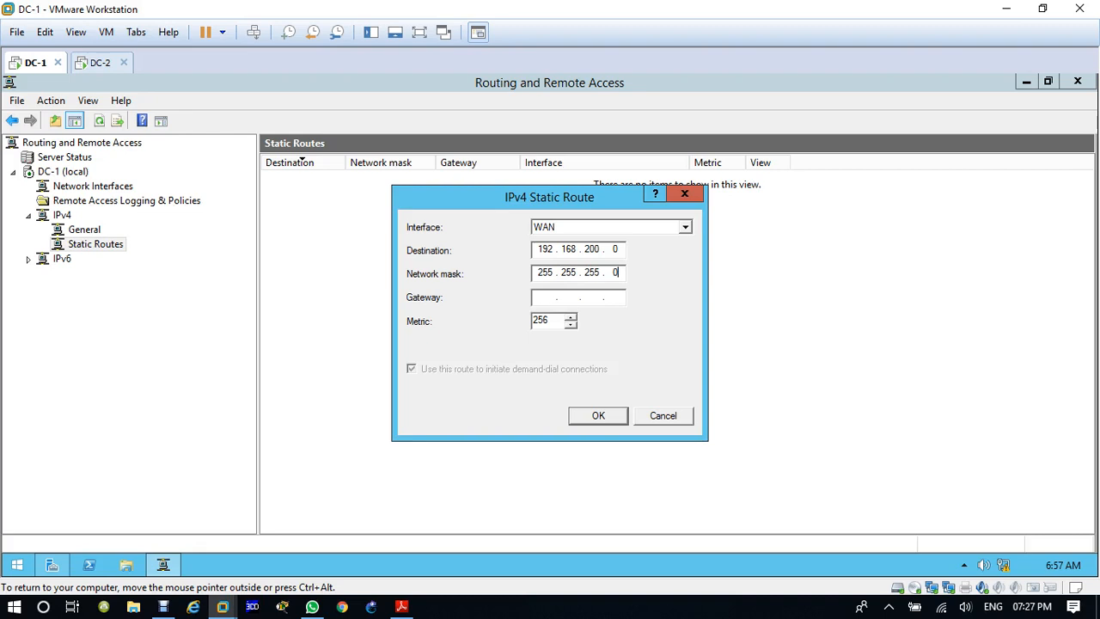
# Step: Set the DC-1 static route's gateway to 12.1.1.2 and save the route
pyautogui.click(545, 300)
pyautogui.write('12 . 1 . 1 . 2')
pyautogui.click(599, 416)
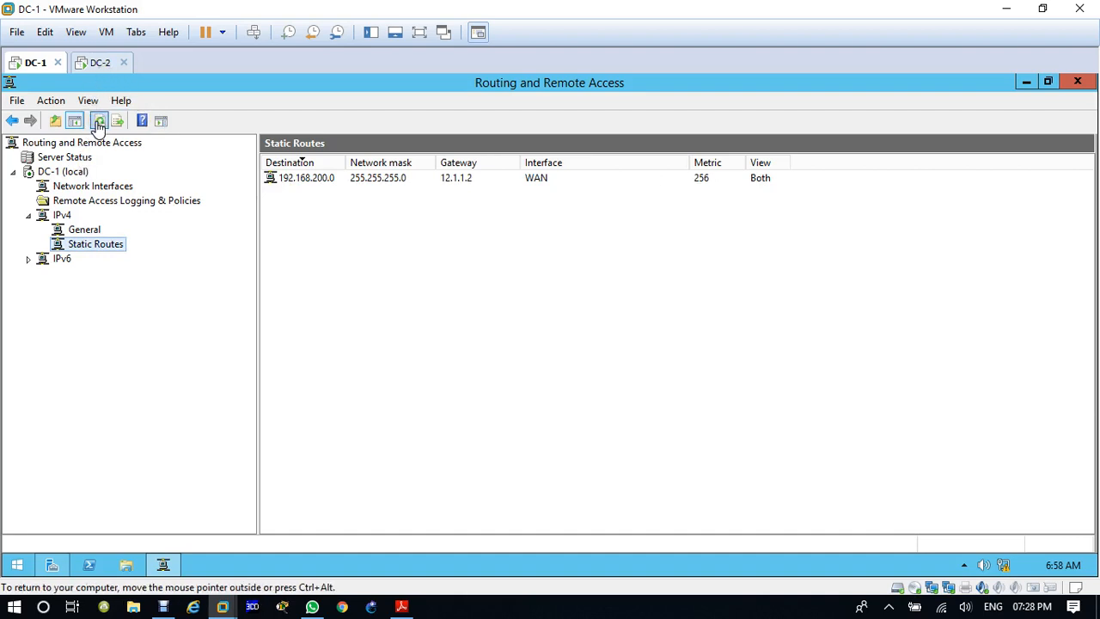
# Step: Switch to DC-2, open its Routing and Remote Access console, and widen the console tree
pyautogui.click(99, 66)
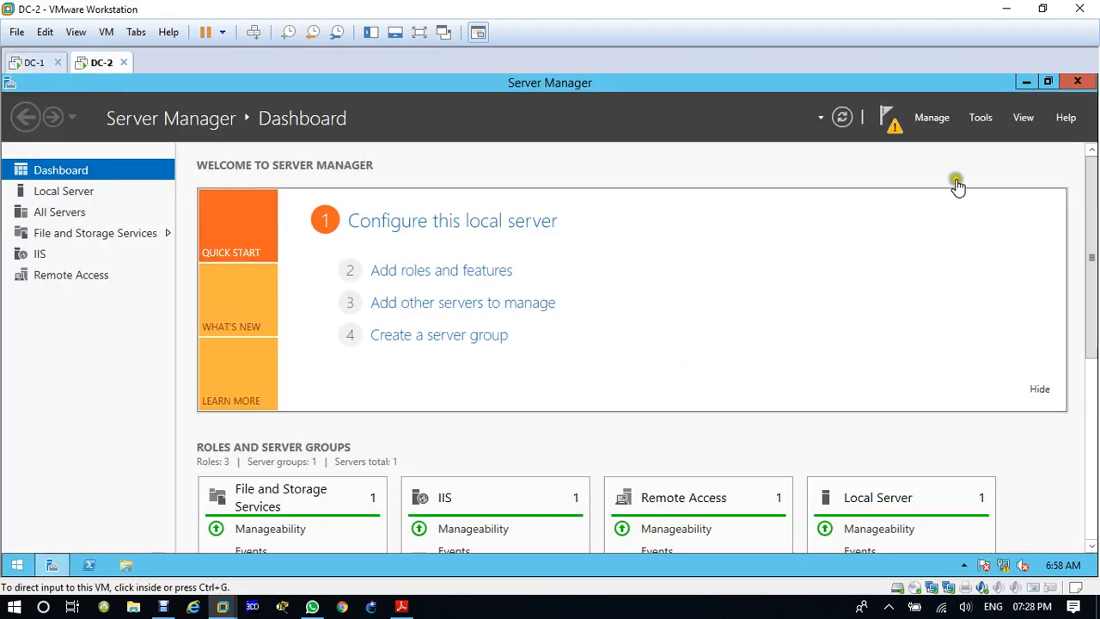
pyautogui.click(980, 120)
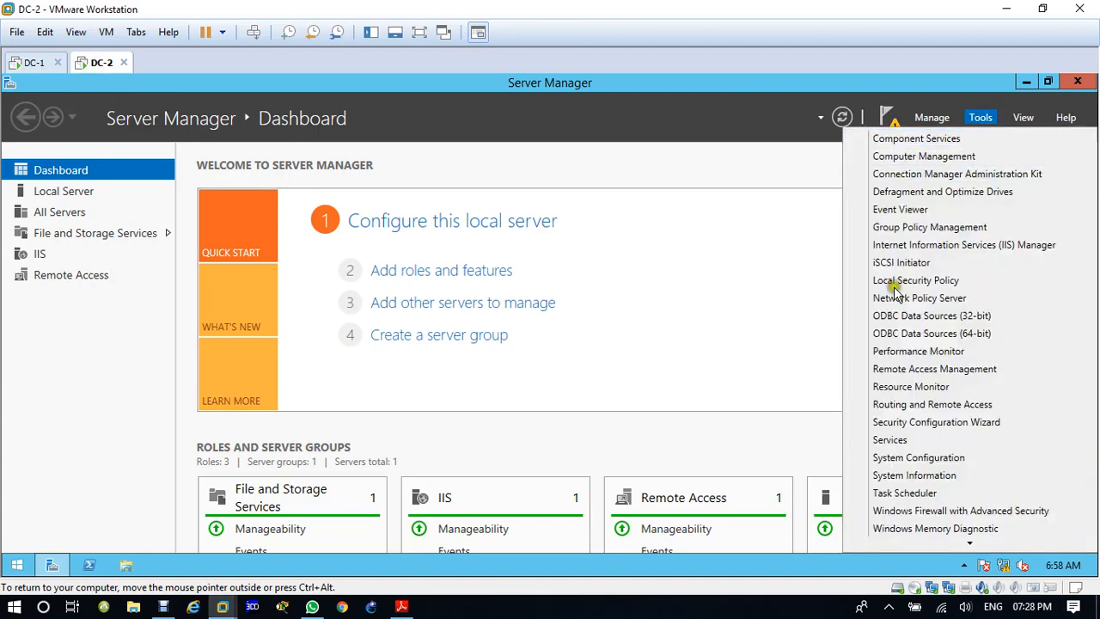
pyautogui.scroll(-2, 916, 486)
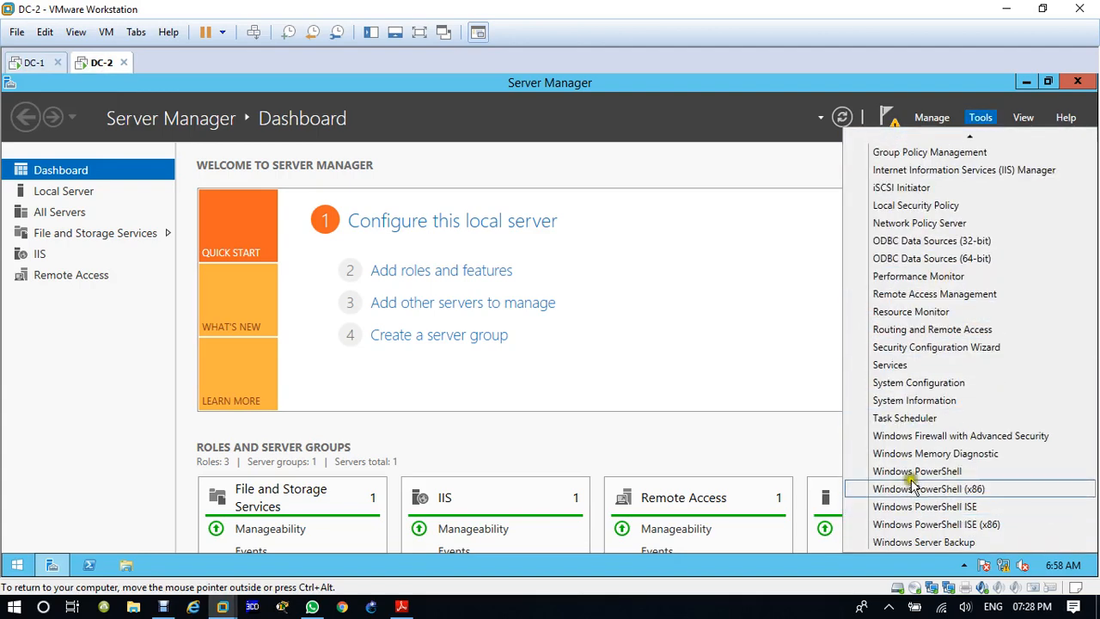
pyautogui.click(916, 330)
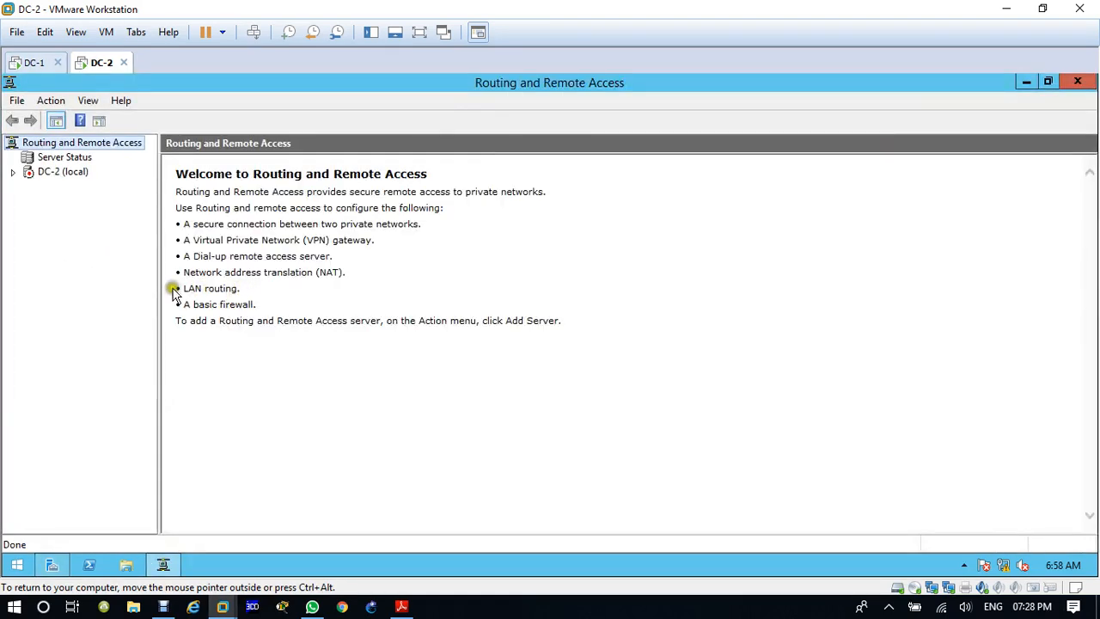
pyautogui.moveTo(158, 286); pyautogui.dragTo(274, 300)
# Step: Configure and enable Routing and Remote Access on DC-2 using a custom configuration with LAN routing, and start the service
pyautogui.rightClick(51, 171)
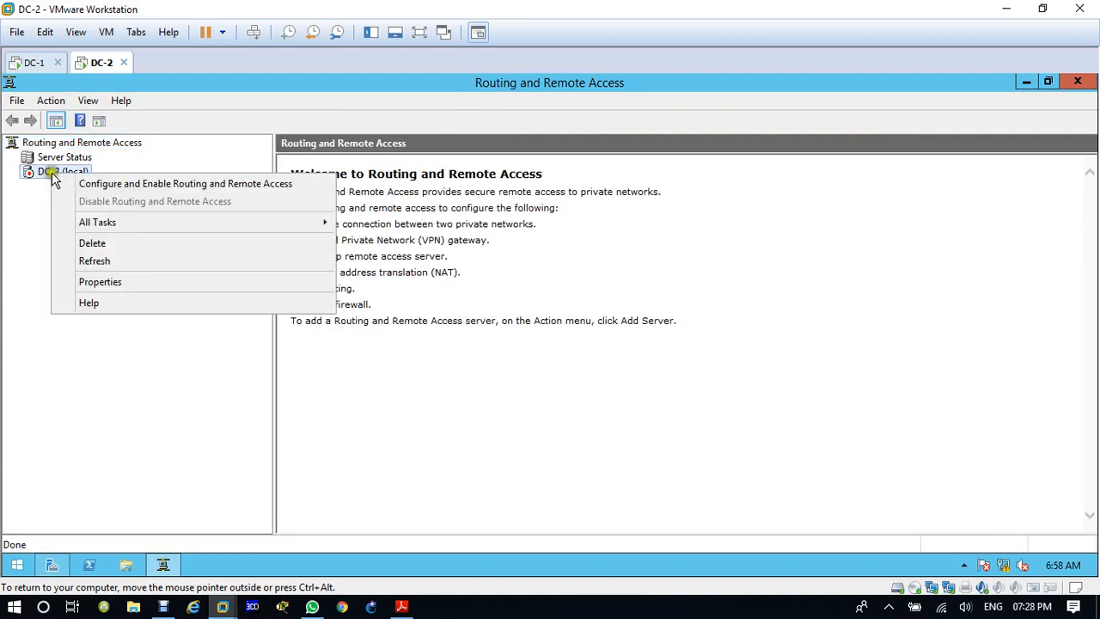
pyautogui.click(76, 181)
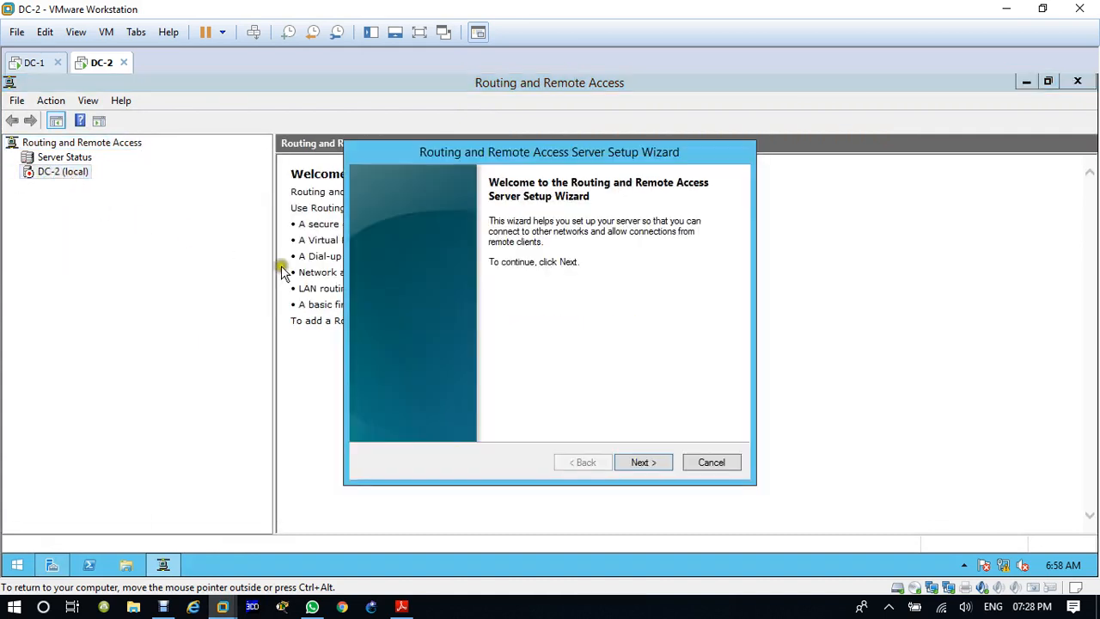
pyautogui.click(643, 465)
pyautogui.click(435, 386)
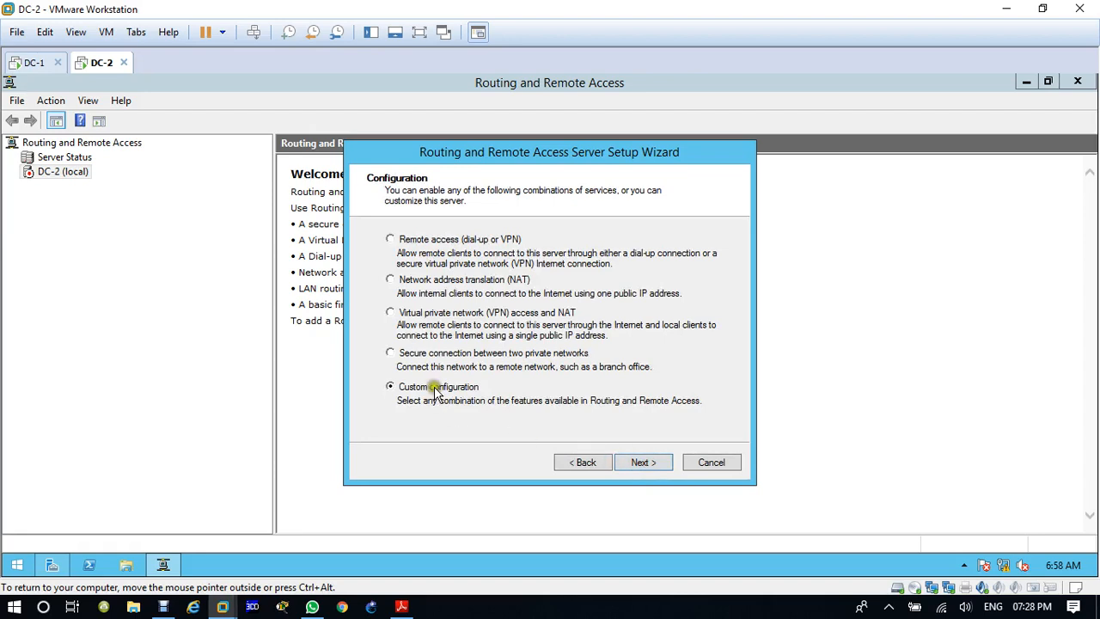
pyautogui.click(653, 464)
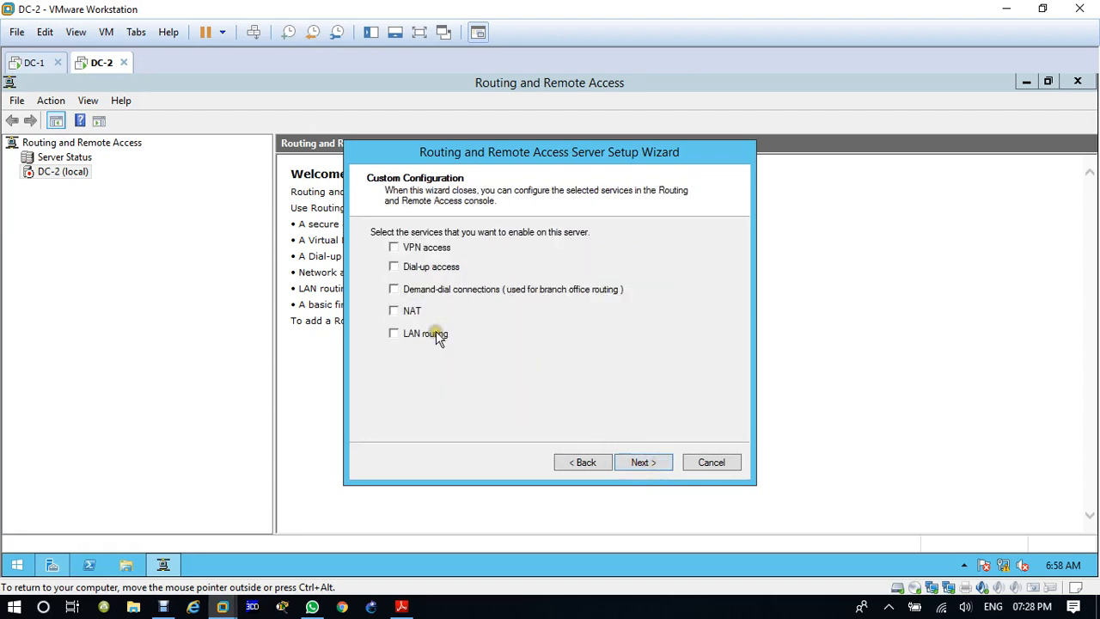
pyautogui.click(644, 465)
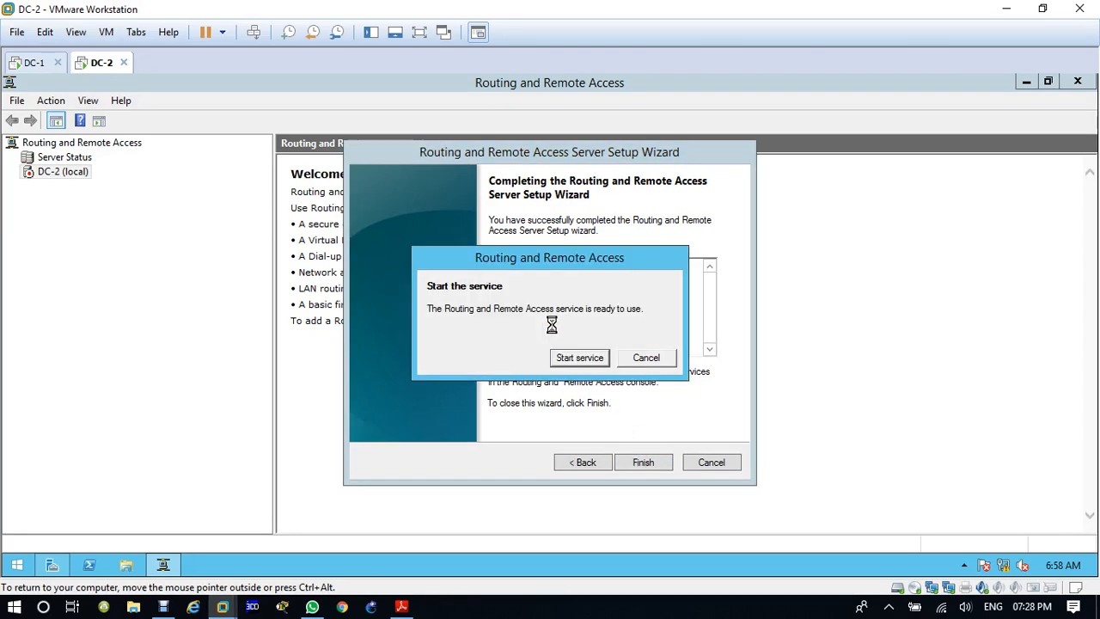
pyautogui.click(580, 357)
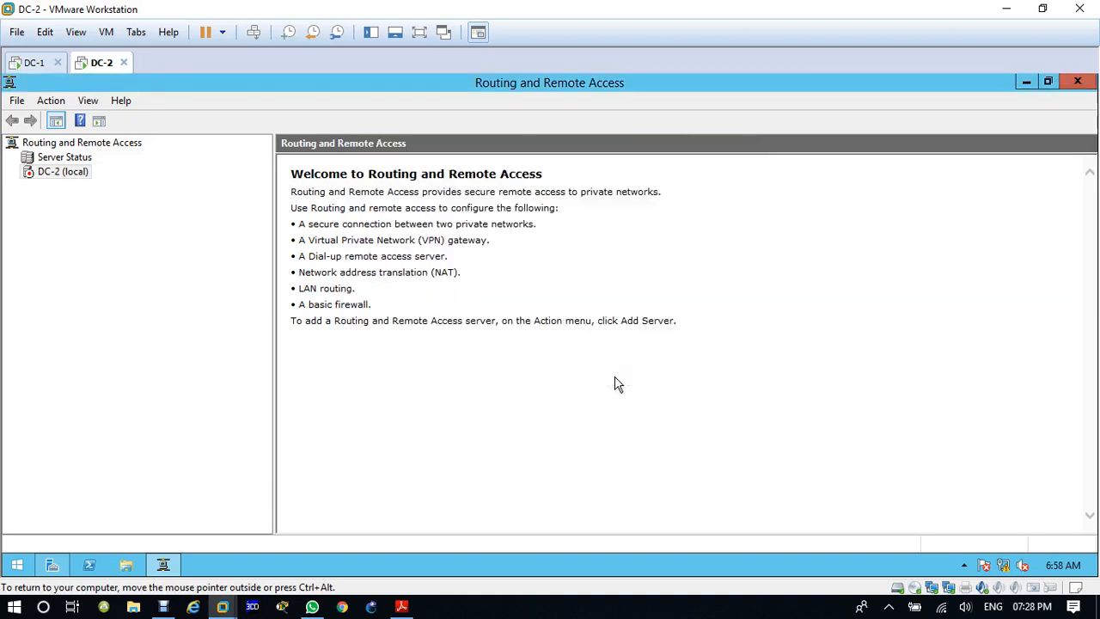
# Step: Create a new IPv4 static route on DC-2 and assign it to the WAN interface
pyautogui.click(29, 216)
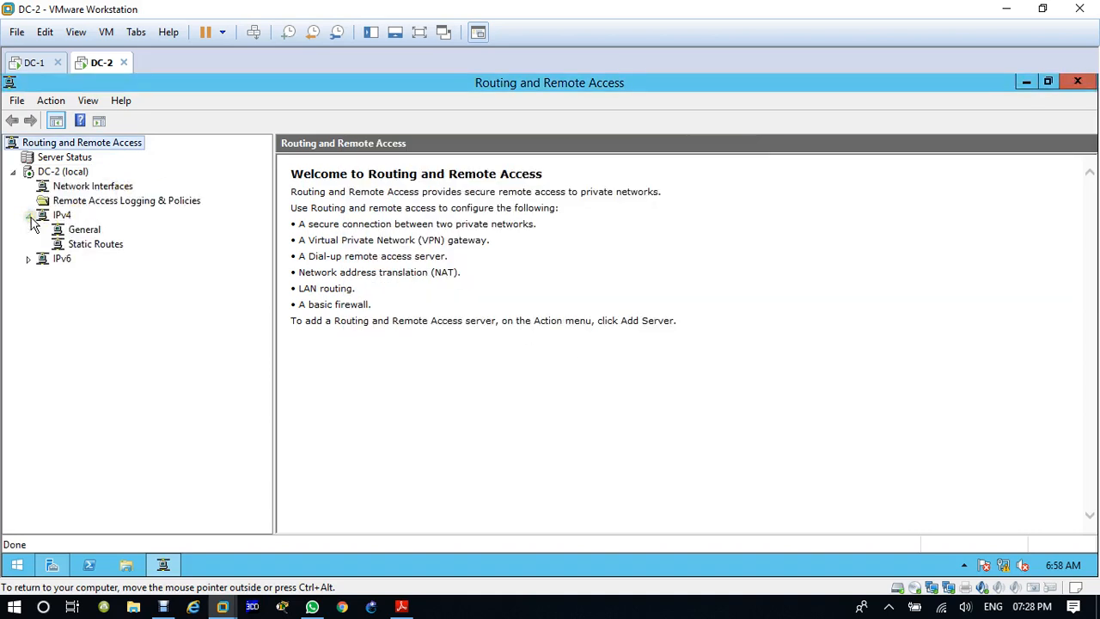
pyautogui.click(71, 245)
pyautogui.rightClick(70, 245)
pyautogui.click(109, 254)
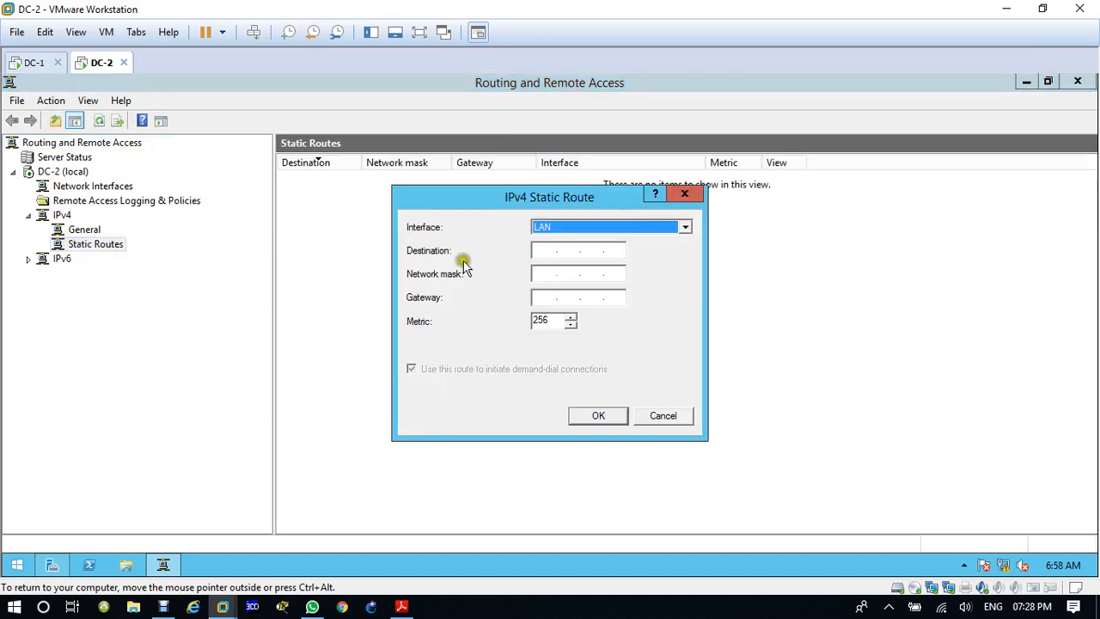
pyautogui.click(589, 226)
# Step: Set the DC-2 route's destination to 192.168.100.0, network mask to 255.255.255.0 and gateway to 12.1.1.1, and save it
pyautogui.click(567, 249)
pyautogui.click(547, 250)
pyautogui.write('192168')
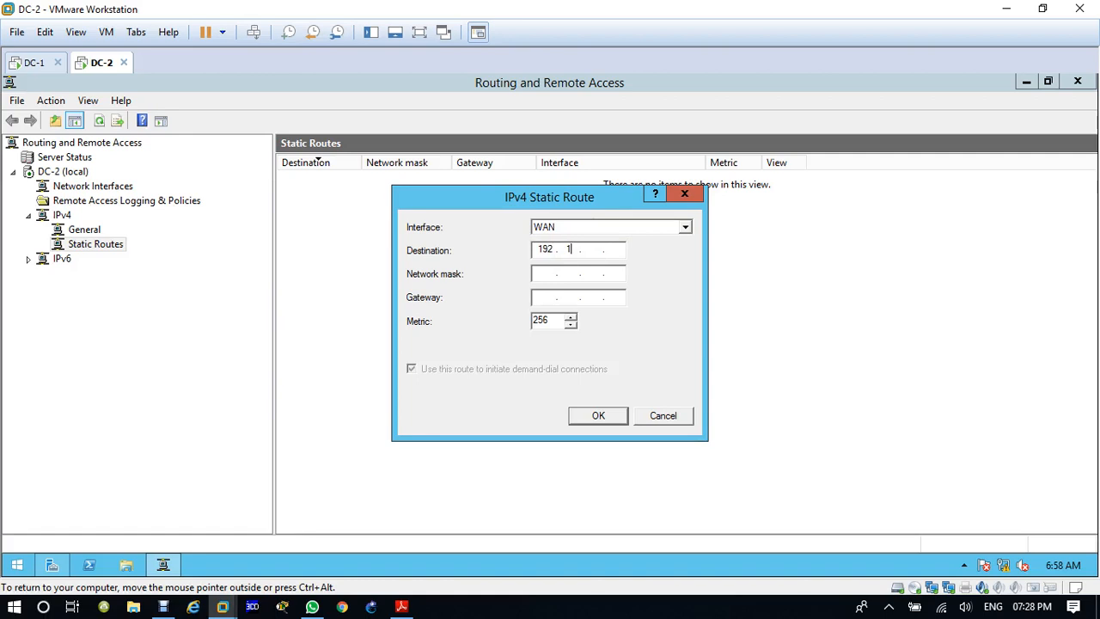
pyautogui.write('1000')
pyautogui.write('2...')
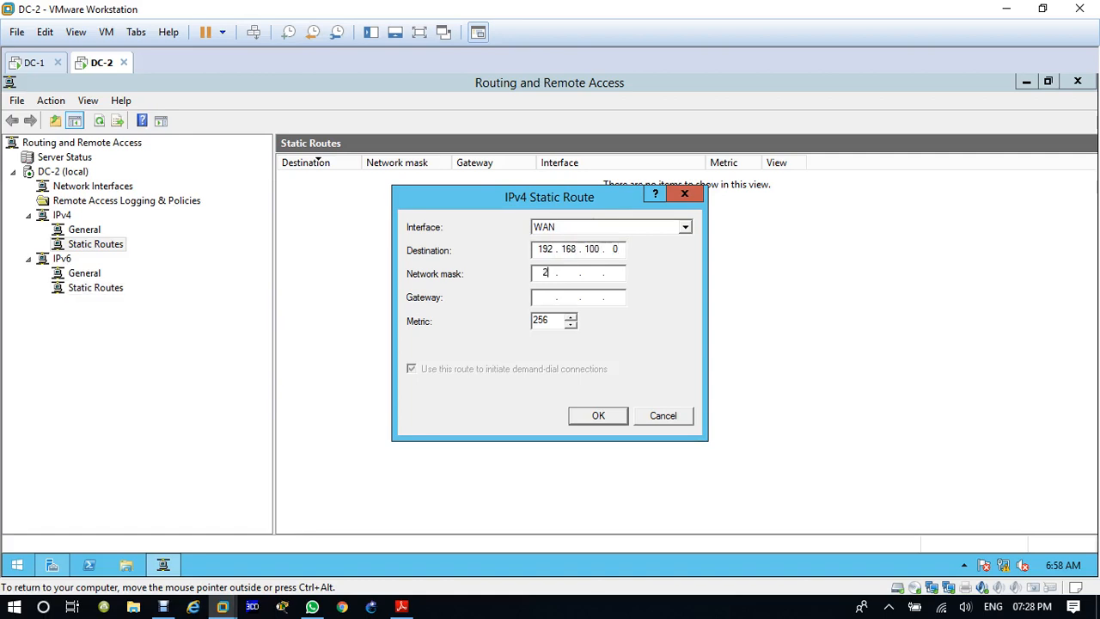
pyautogui.write('5525525')
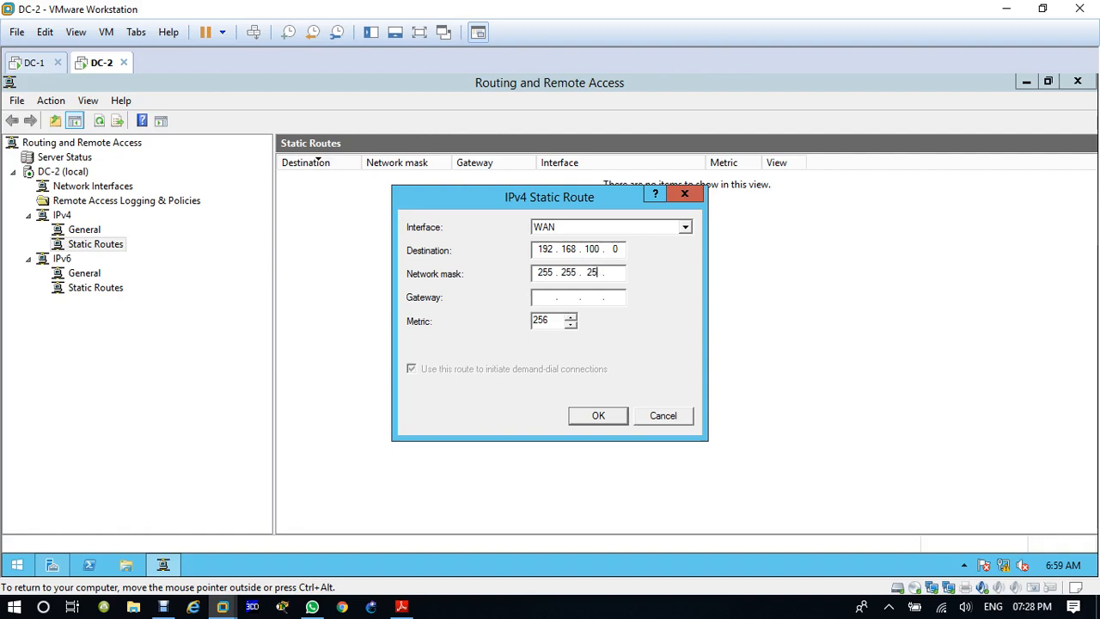
pyautogui.write('512.1.1.1')
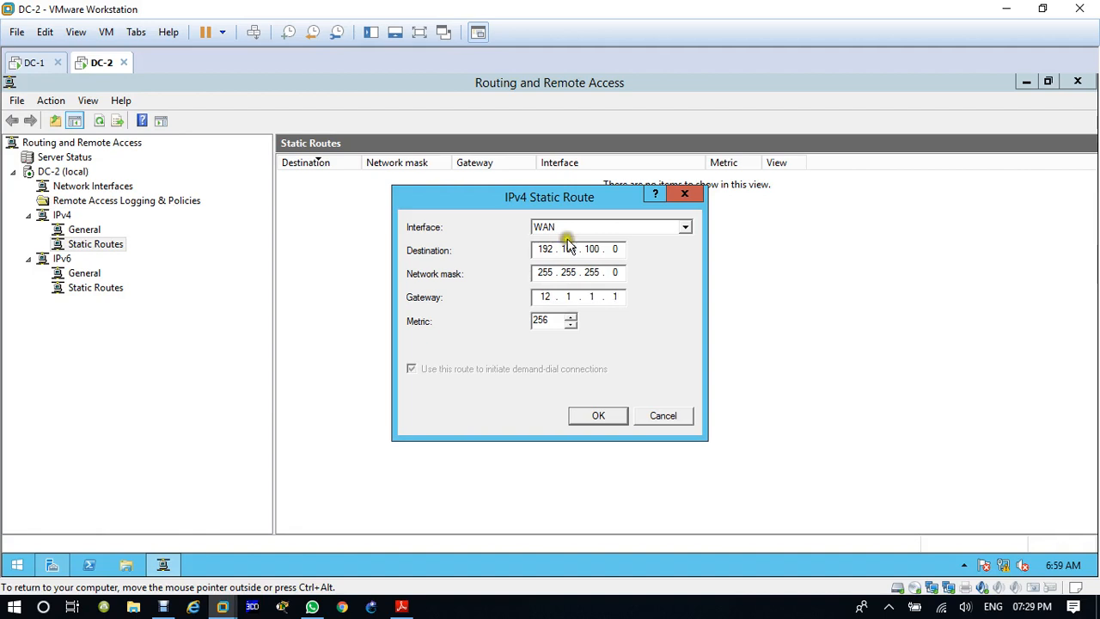
pyautogui.click(600, 416)
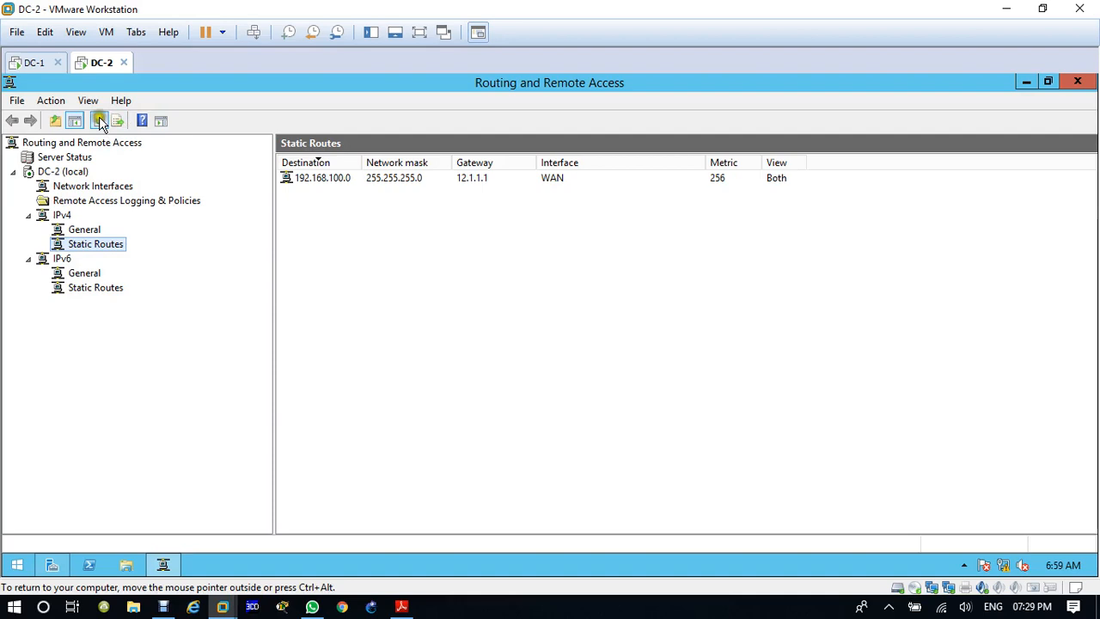
# Step: Open a command prompt on DC-1 at a cleared C:\ root and ping 12.1.1.2
pyautogui.click(33, 61)
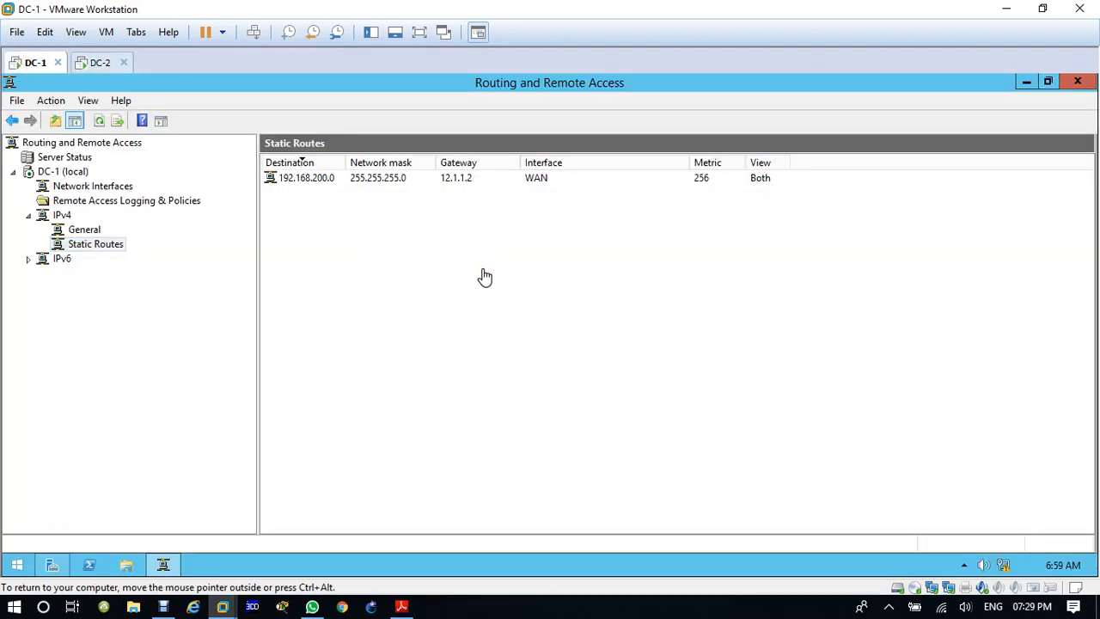
pyautogui.press('super+r')
pyautogui.press('Return')
pyautogui.write('cd')
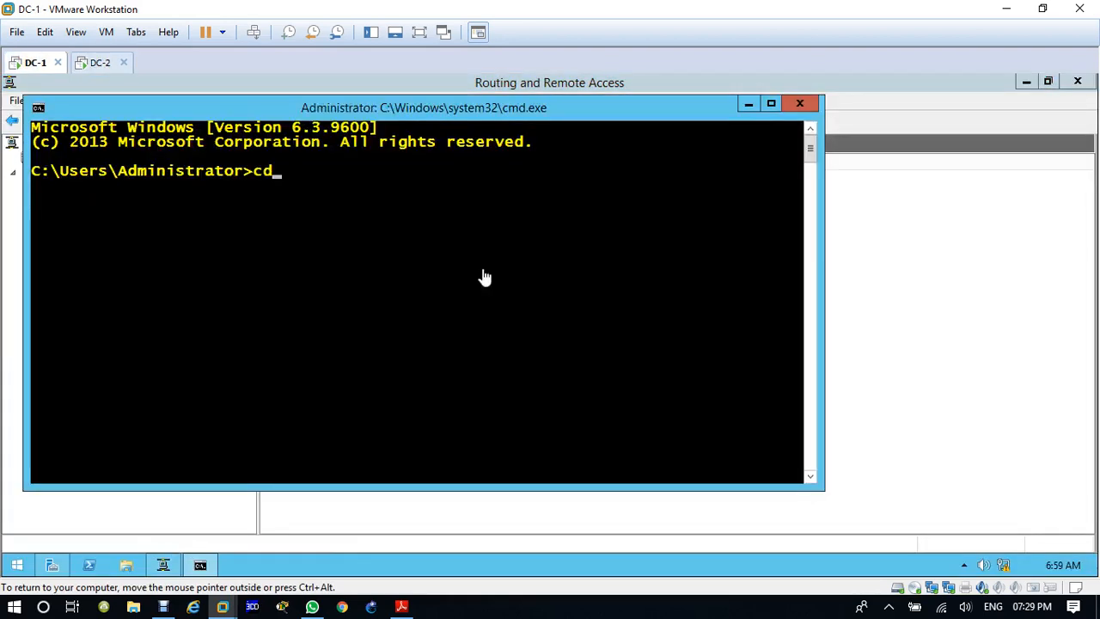
pyautogui.write('\\')
pyautogui.press('Return')
pyautogui.write('cls')
pyautogui.press('Return')
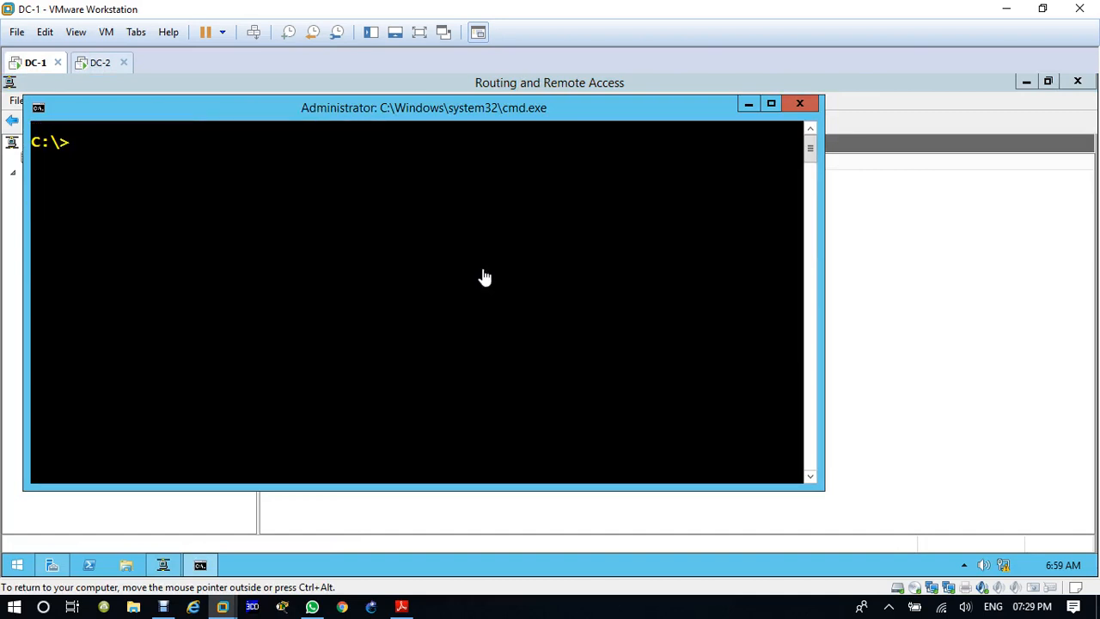
pyautogui.write('ping 12.1.1.2')
pyautogui.press('Return')
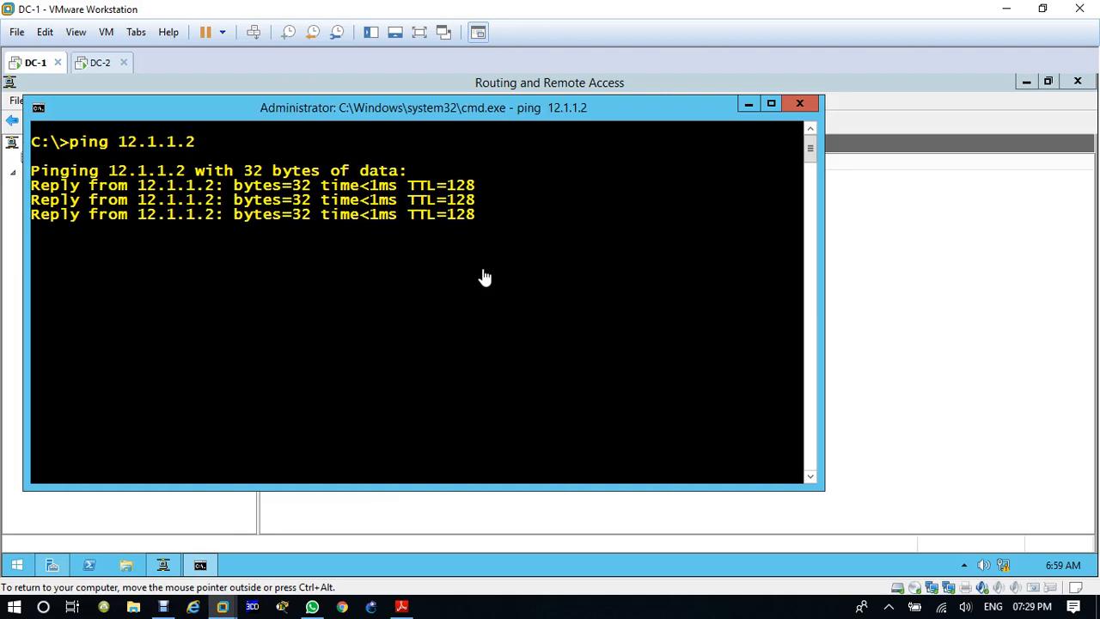
# Step: Ping 192.168.200.200 from DC-1 to test the static route, and close the command prompt
pyautogui.press('Up')
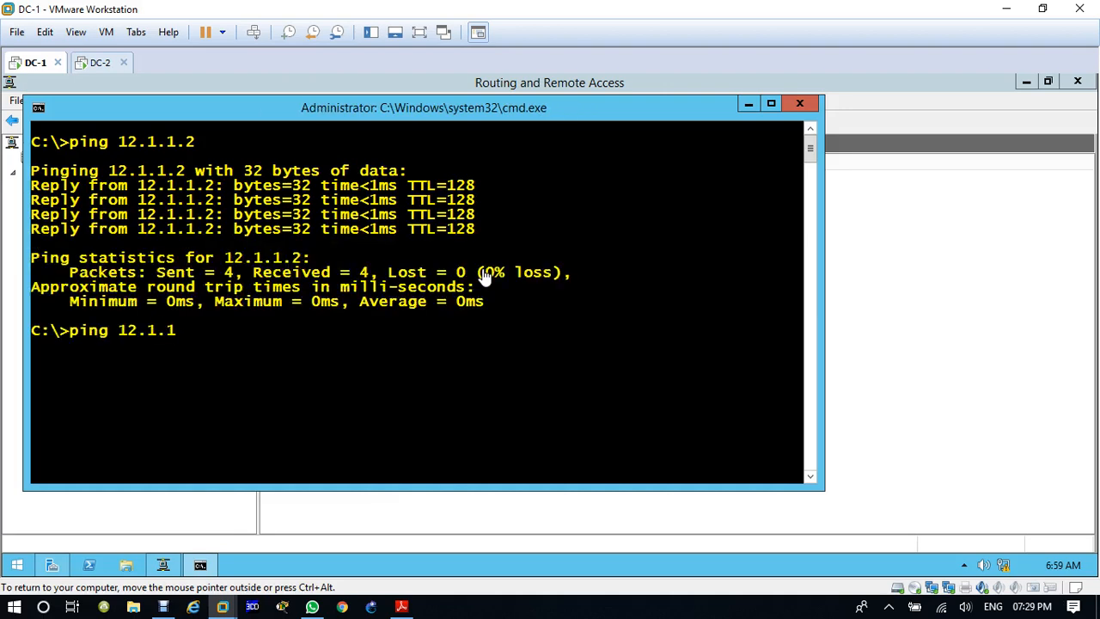
pyautogui.press('BackSpace')
pyautogui.press('BackSpace')
pyautogui.press('BackSpace')
pyautogui.write('192.168.200.200')
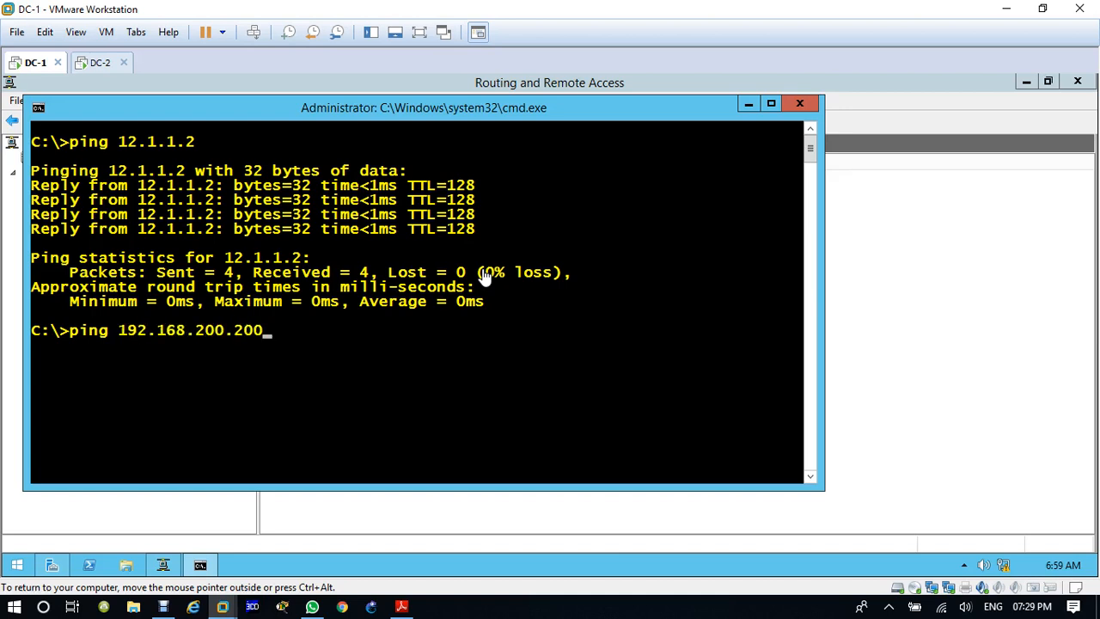
pyautogui.press('Return')
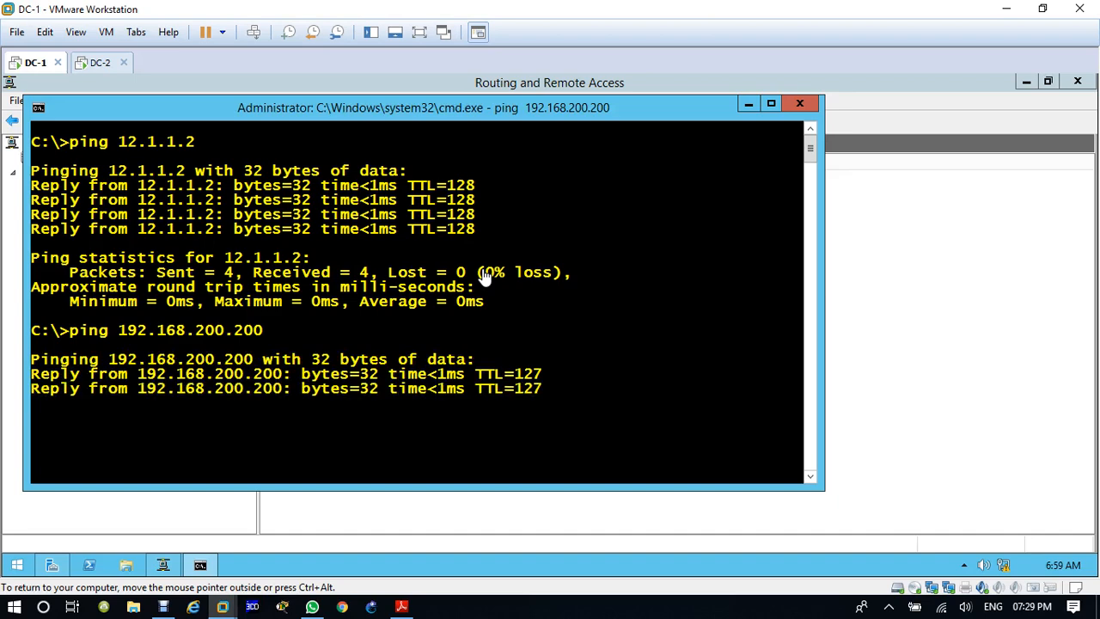
pyautogui.click(798, 106)
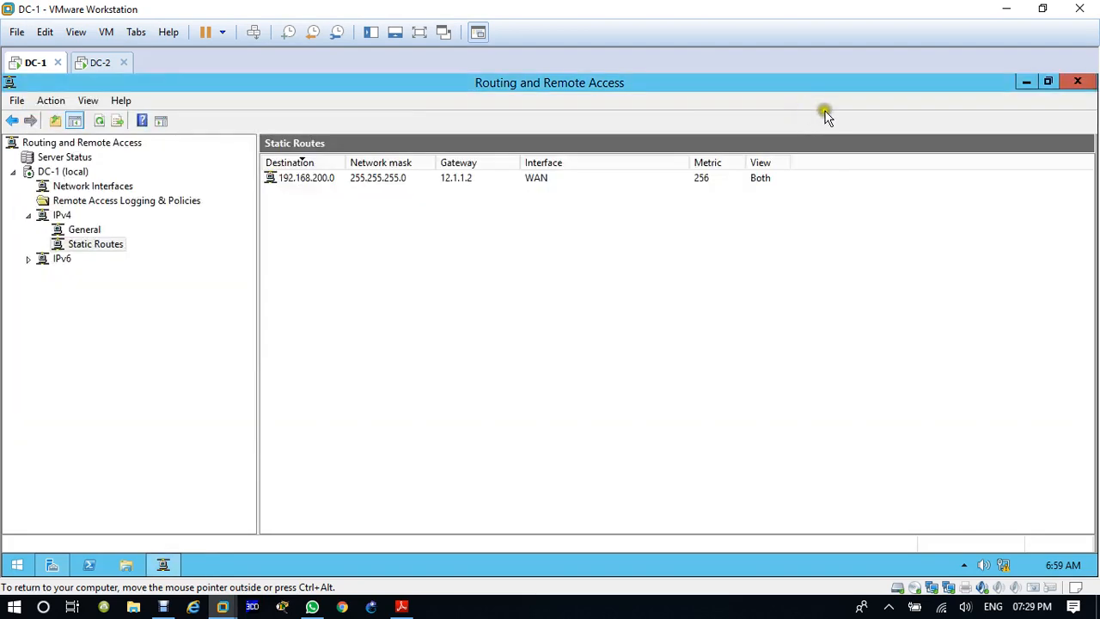
# Step: Close the Routing and Remote Access console on DC-1 and open DNS Manager in a maximized window
pyautogui.click(1078, 81)
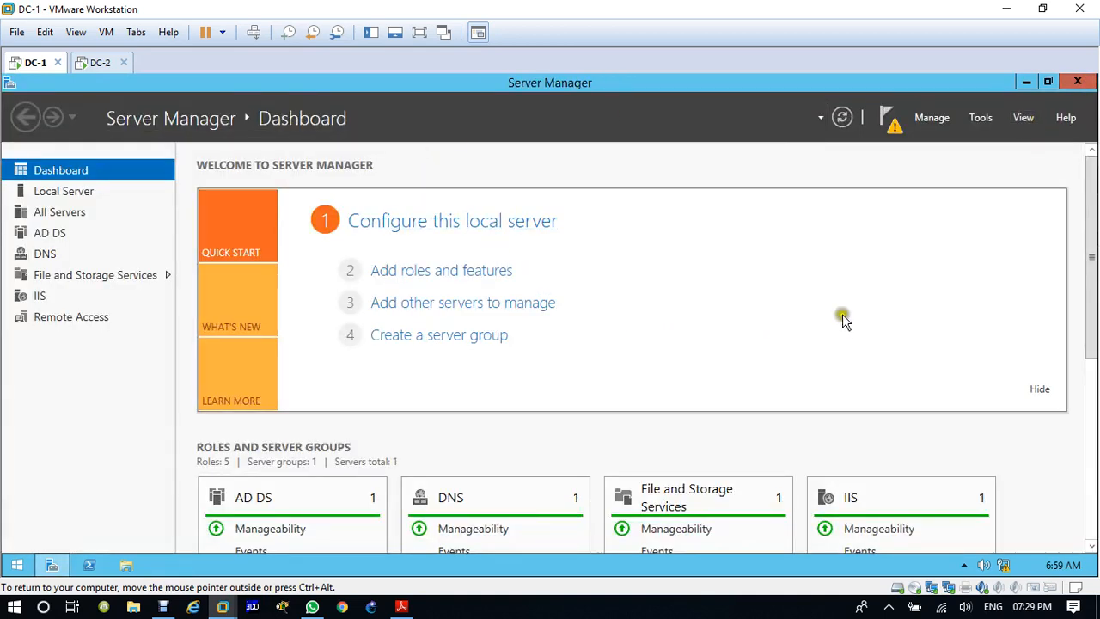
pyautogui.click(981, 120)
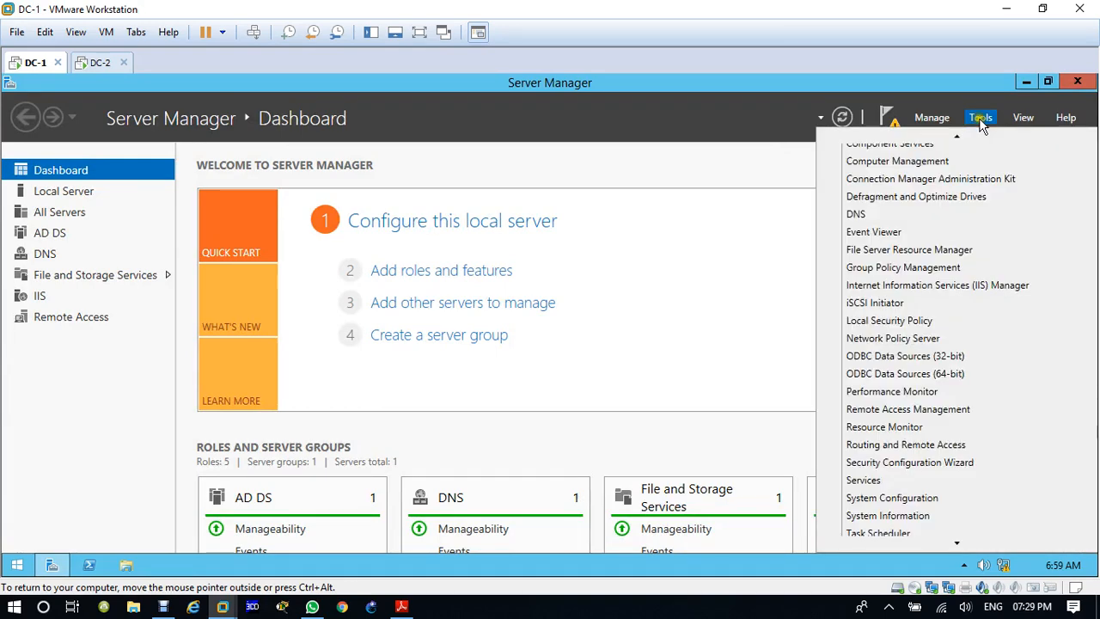
pyautogui.click(801, 240)
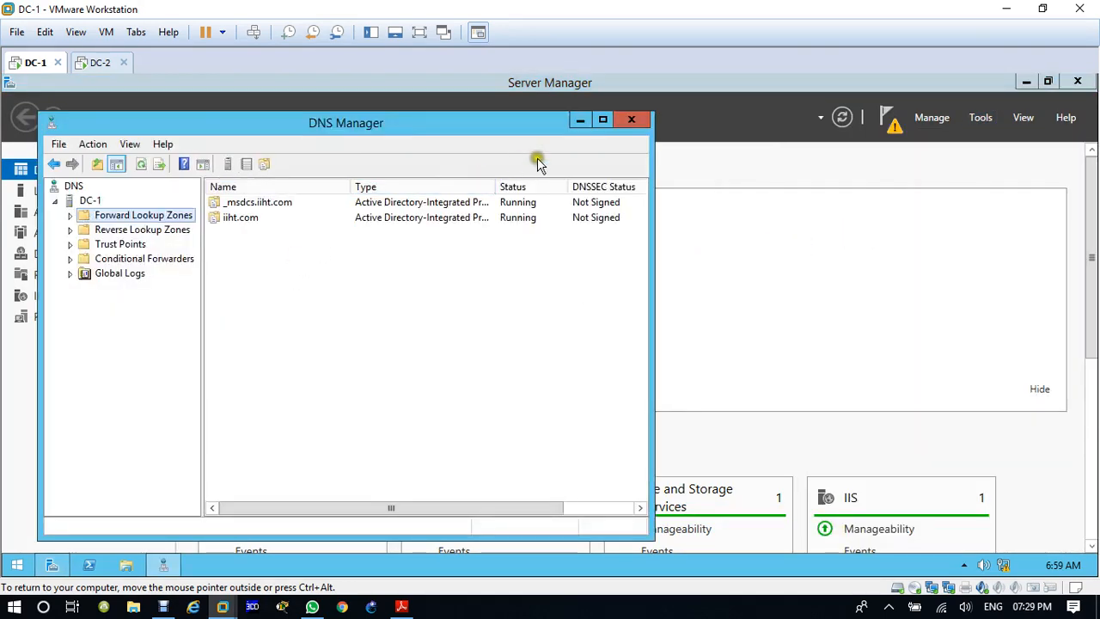
pyautogui.click(603, 120)
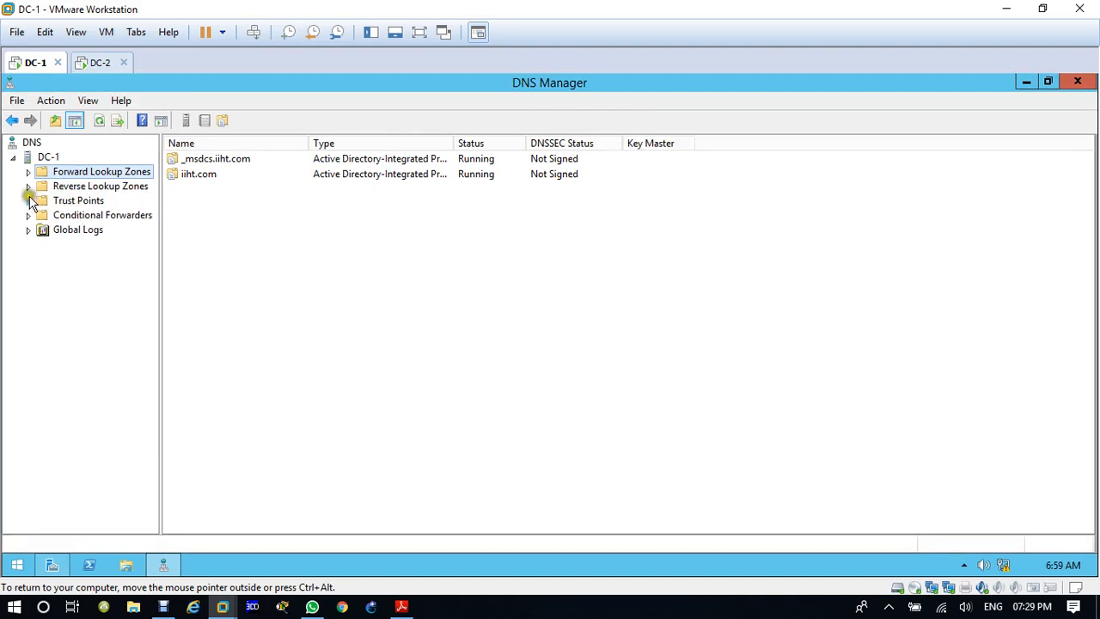
# Step: Examine the records in the 100.168.192 reverse lookup zone and the iiht.com forward lookup zone
pyautogui.click(27, 185)
pyautogui.click(77, 202)
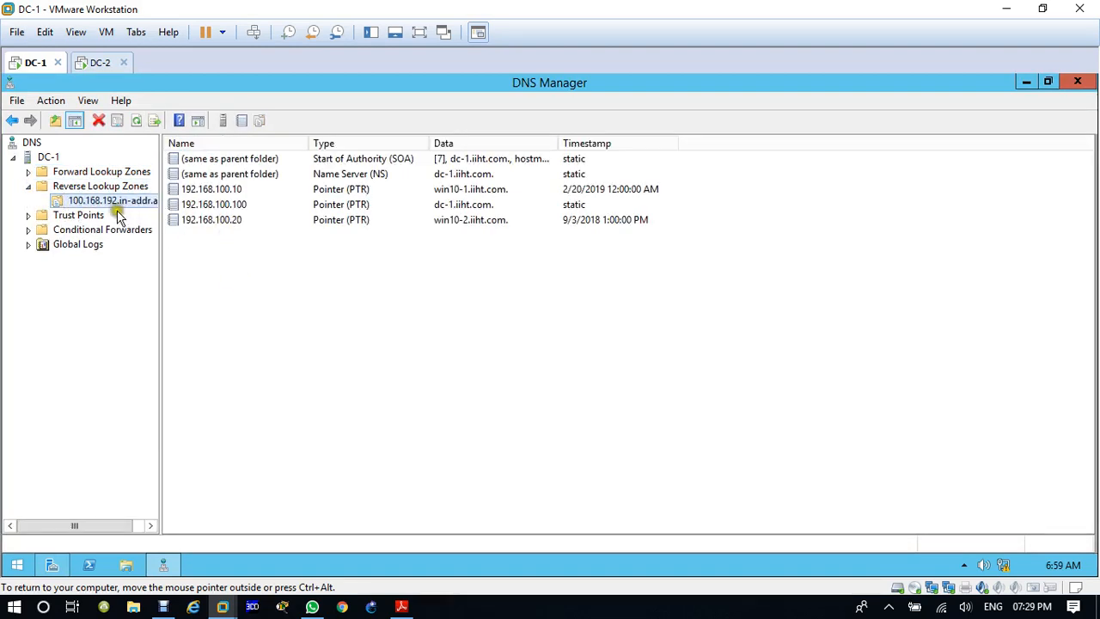
pyautogui.click(73, 185)
pyautogui.click(27, 171)
pyautogui.click(85, 200)
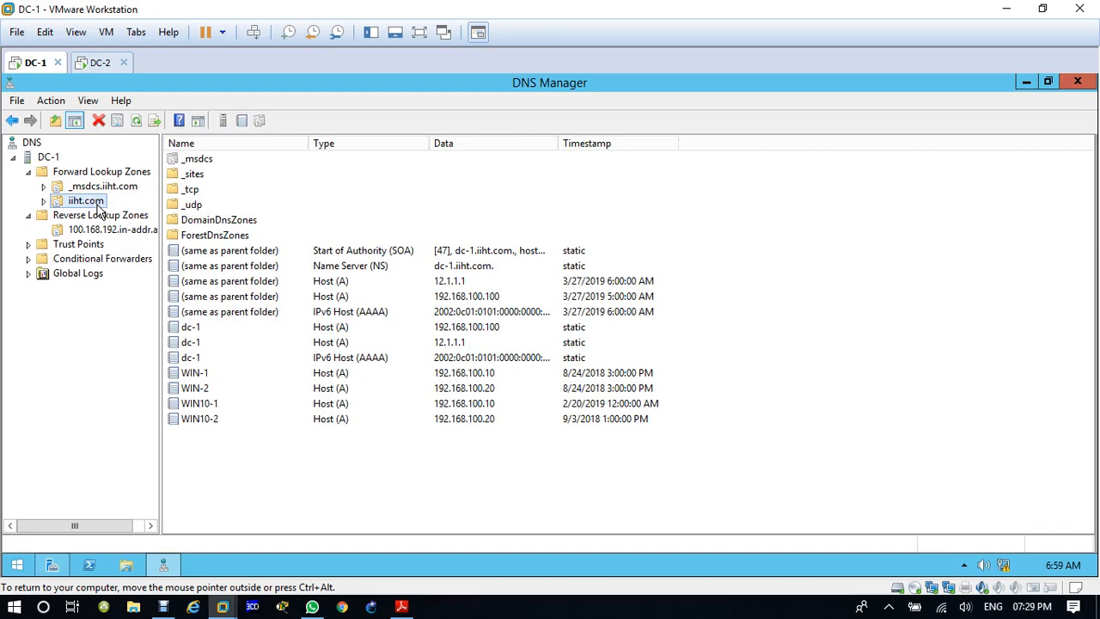
# Step: Close DNS Manager on DC-1 and the Routing and Remote Access console on DC-2
pyautogui.click(1076, 83)
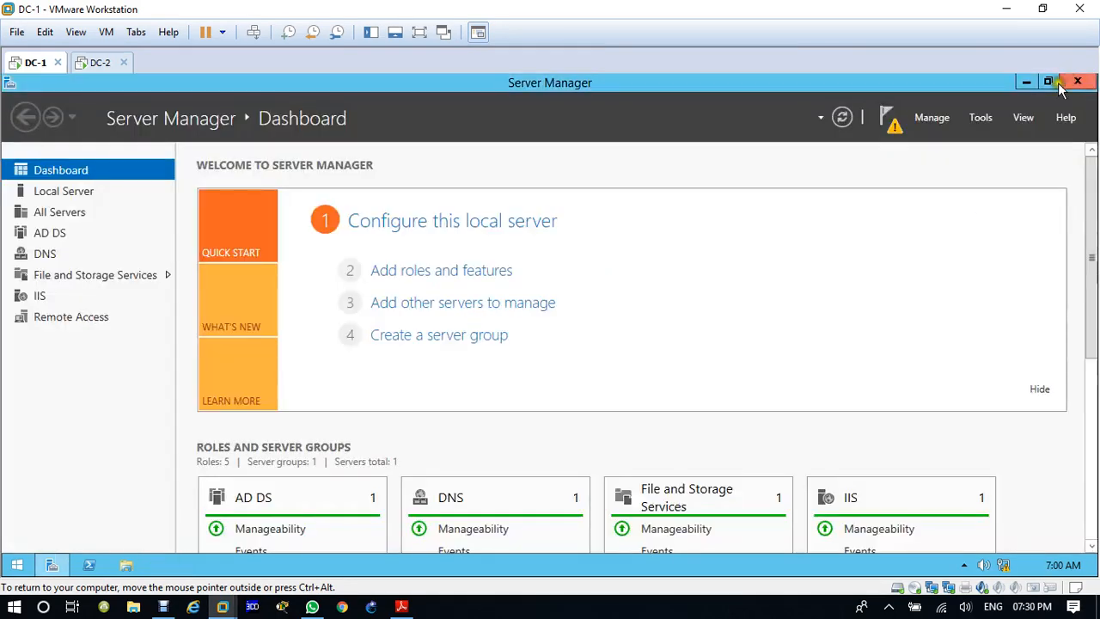
pyautogui.click(98, 62)
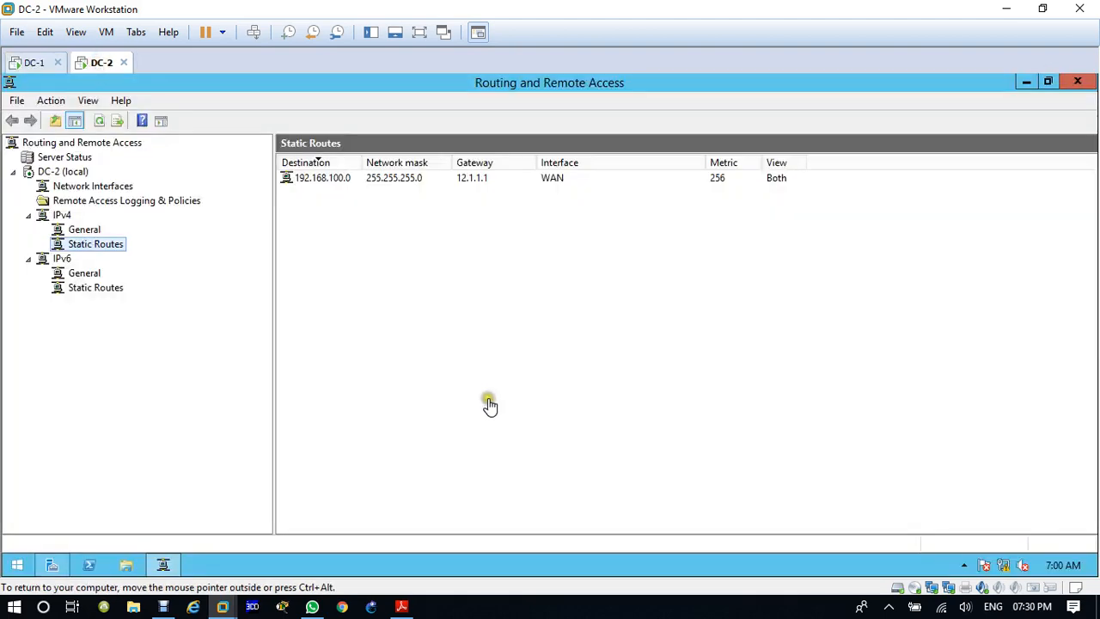
pyautogui.click(1075, 84)
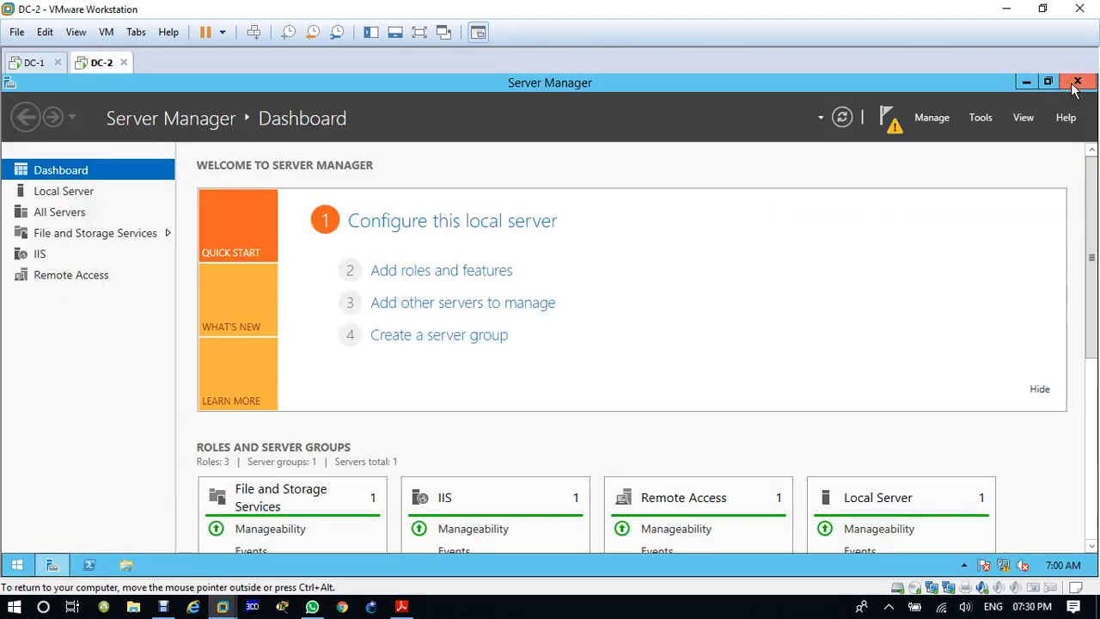
# Step: Start adding roles and features on DC-2 with a role-based installation, choosing DC-2 from the server pool
pyautogui.click(432, 272)
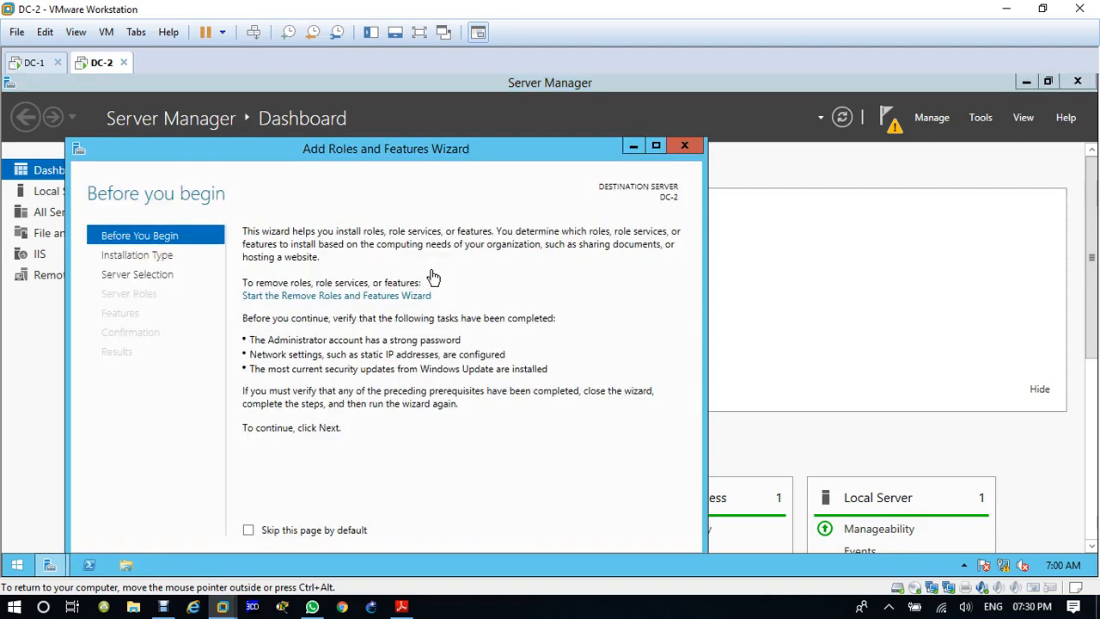
pyautogui.click(658, 146)
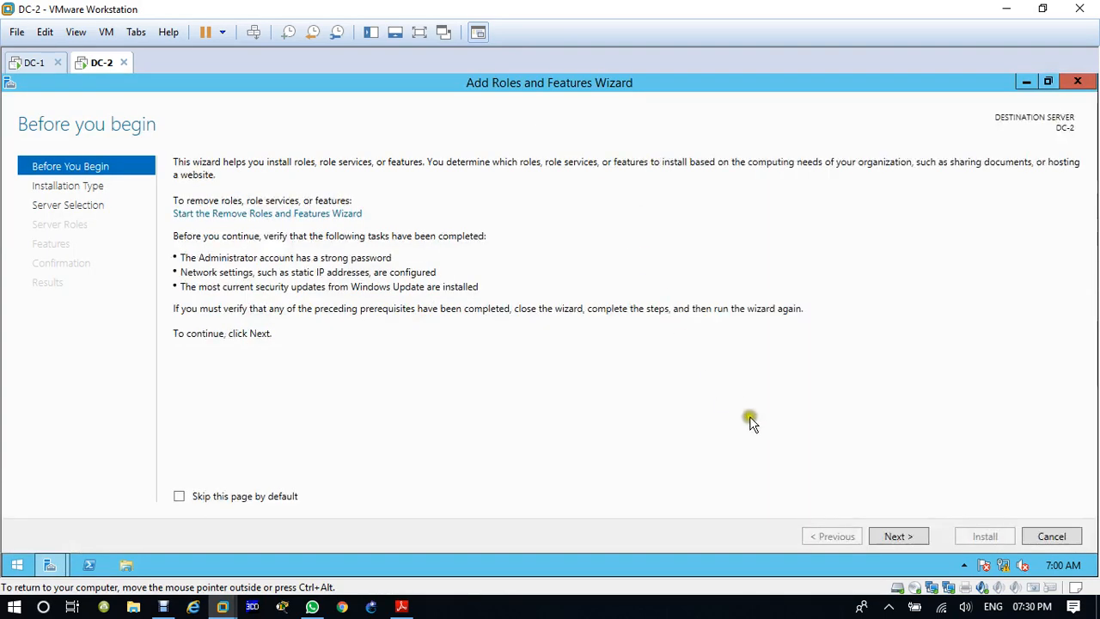
pyautogui.click(898, 541)
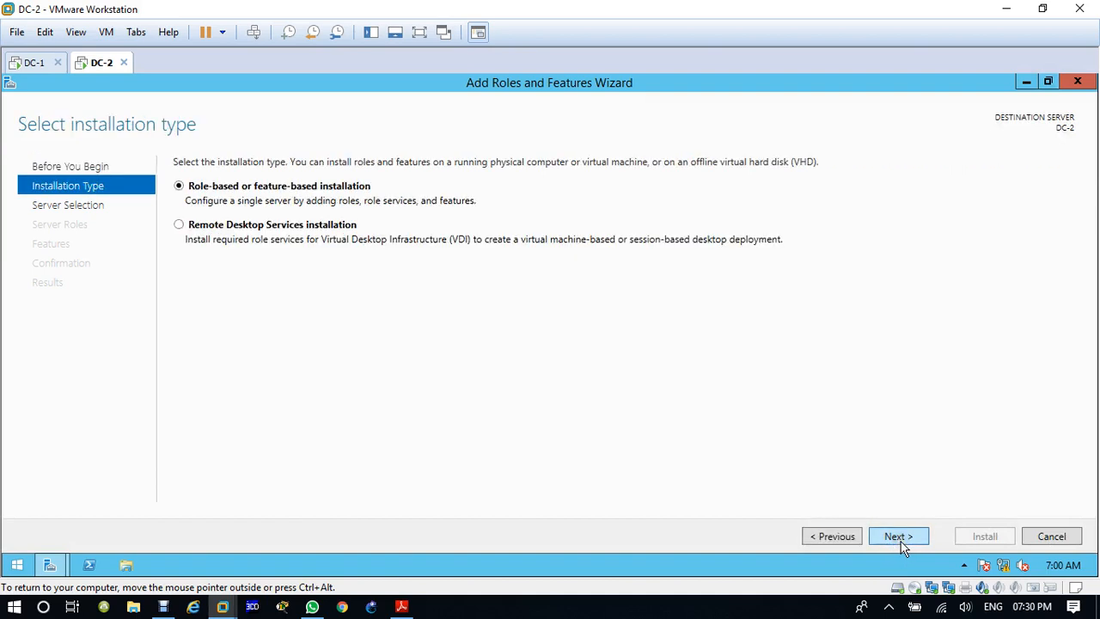
pyautogui.click(898, 538)
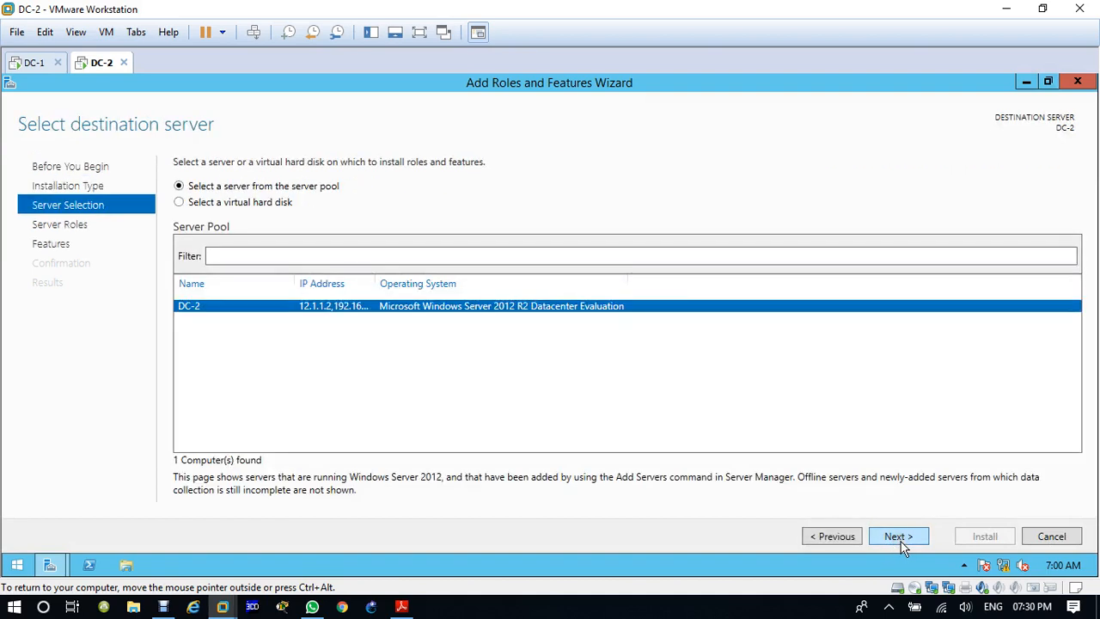
pyautogui.click(901, 545)
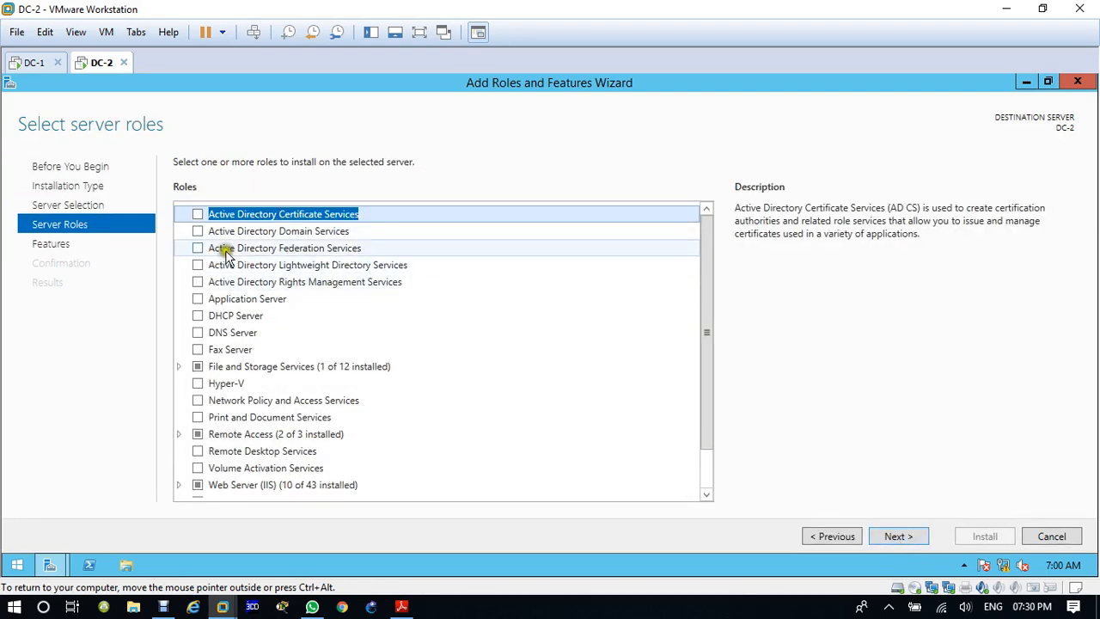
# Step: Select the Active Directory Domain Services and DNS Server roles, including their required features and management tools
pyautogui.click(199, 232)
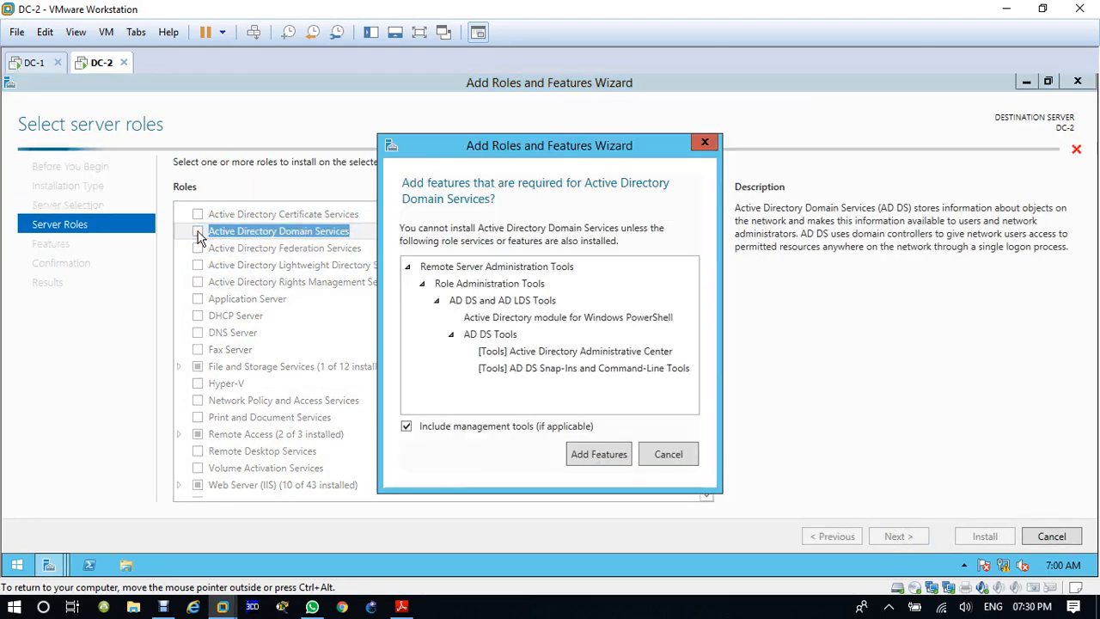
pyautogui.click(611, 453)
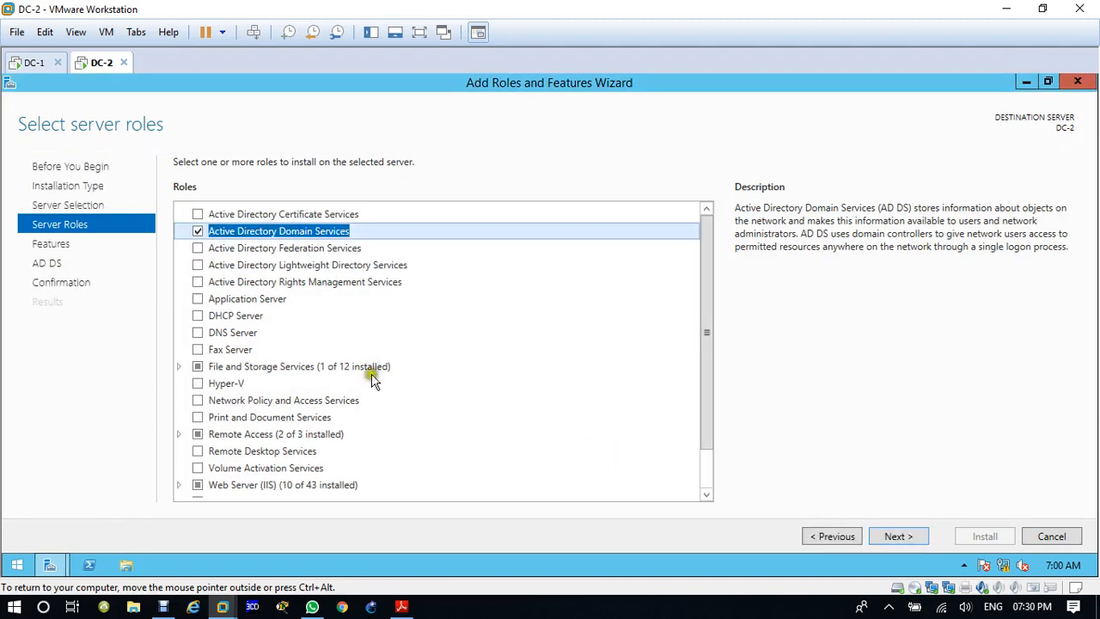
pyautogui.click(205, 332)
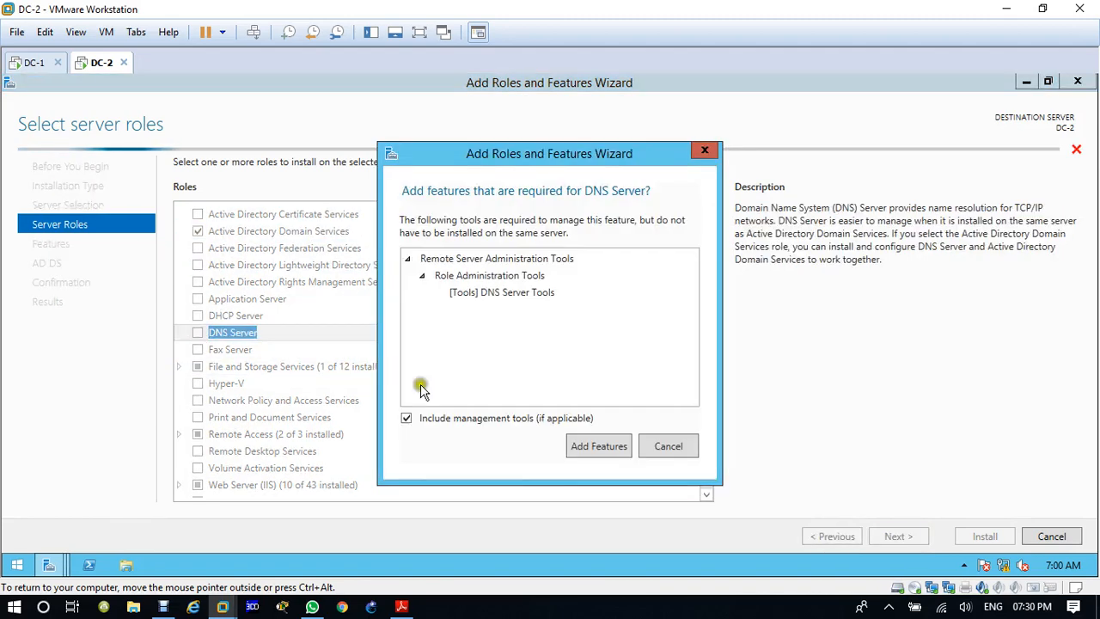
pyautogui.click(611, 445)
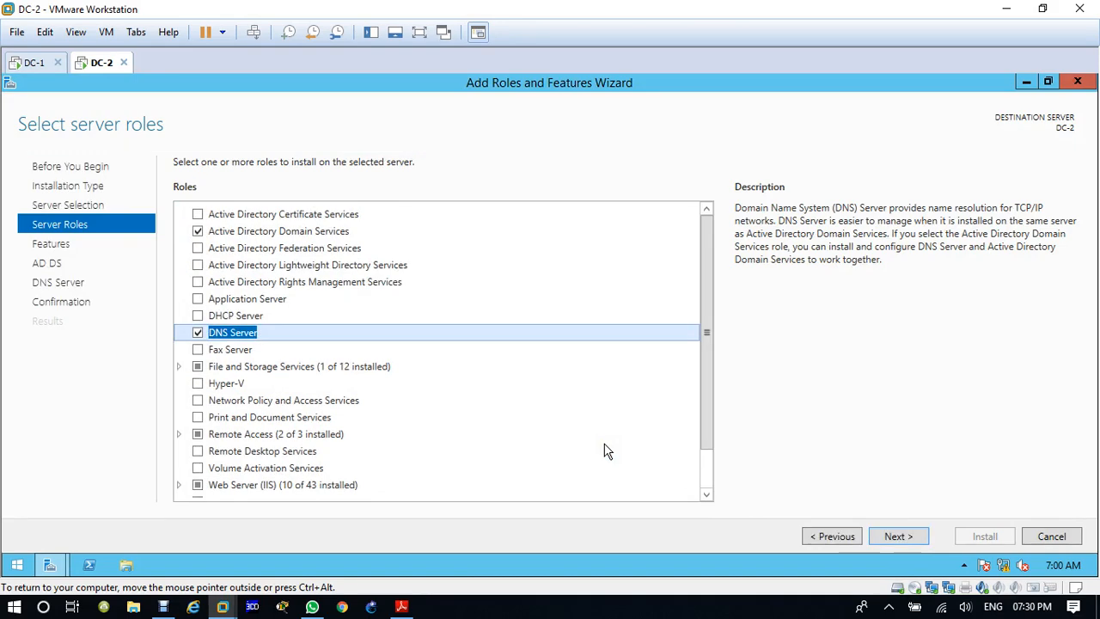
# Step: Keep the default features and install the AD DS and DNS Server roles on DC-2
pyautogui.click(897, 539)
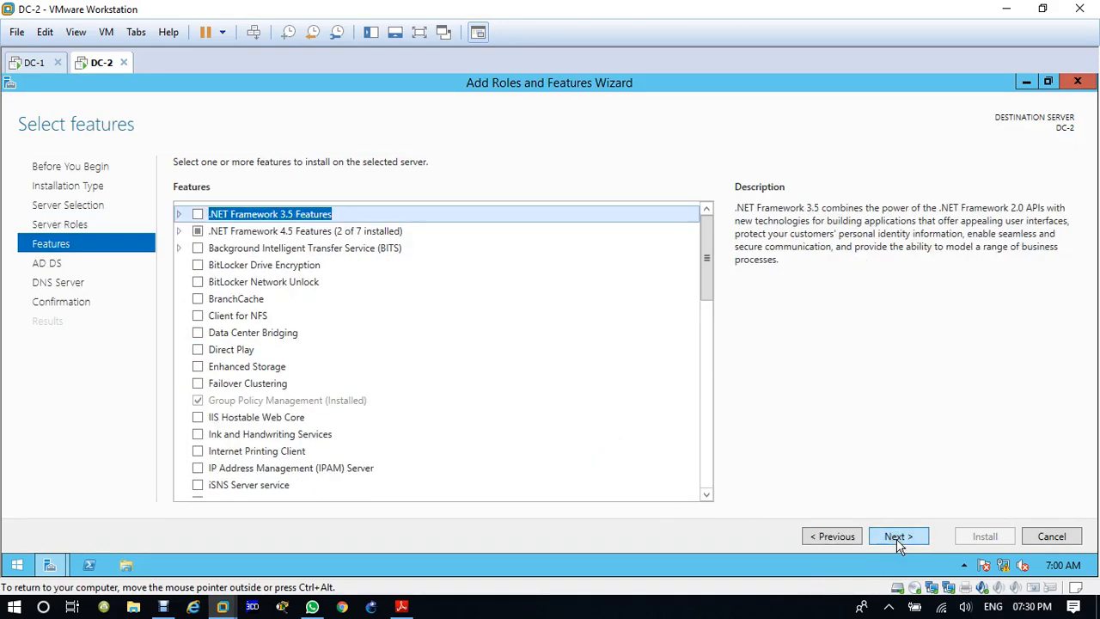
pyautogui.click(897, 539)
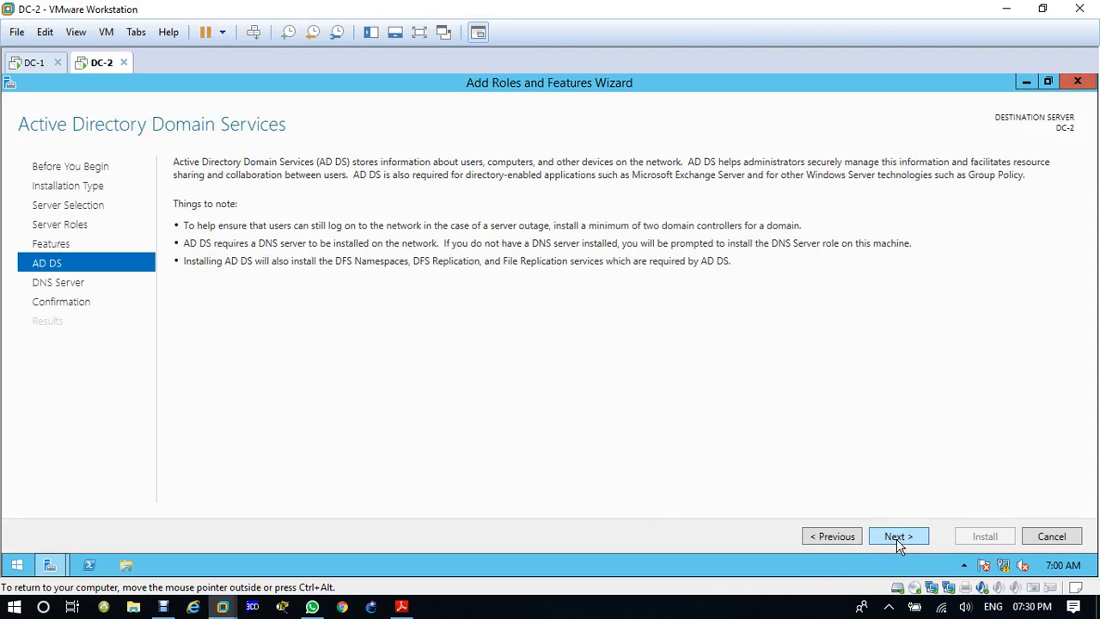
pyautogui.click(896, 539)
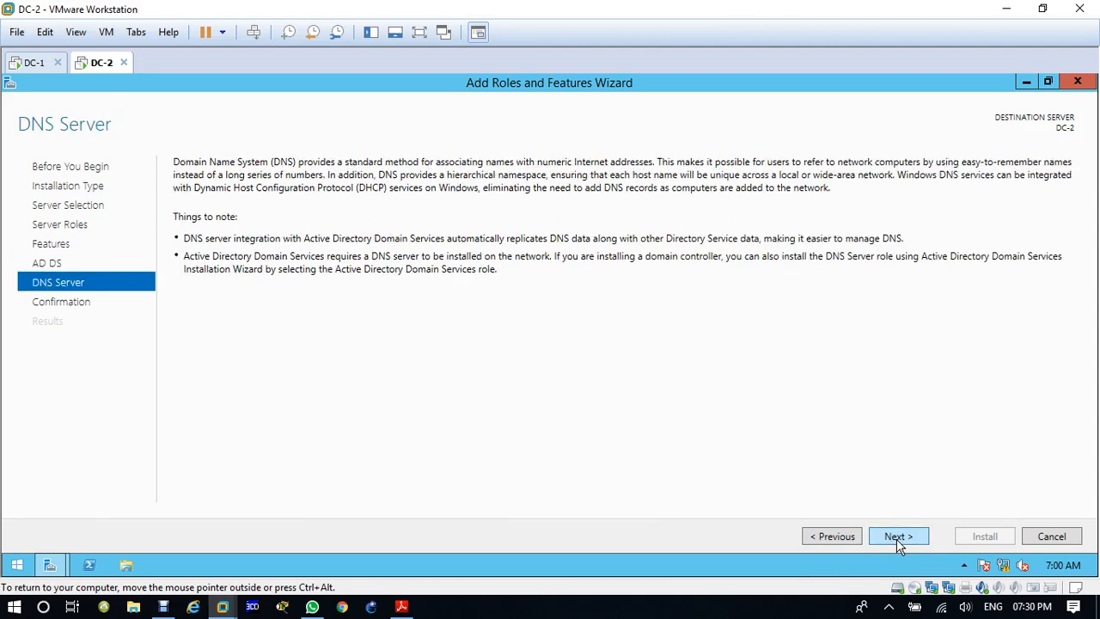
pyautogui.click(896, 539)
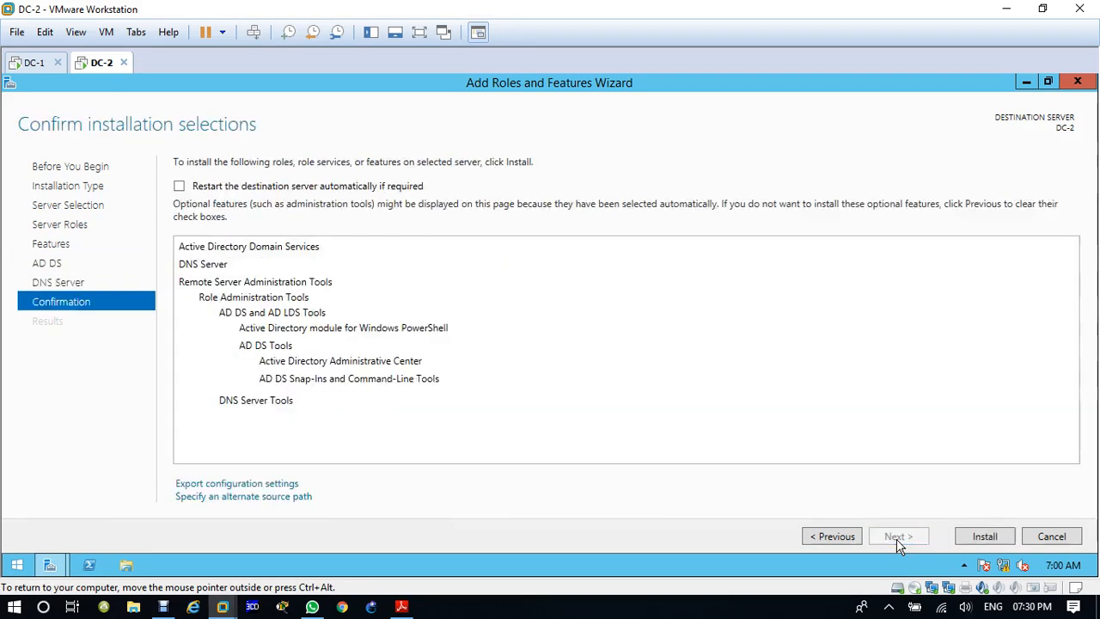
pyautogui.click(982, 538)
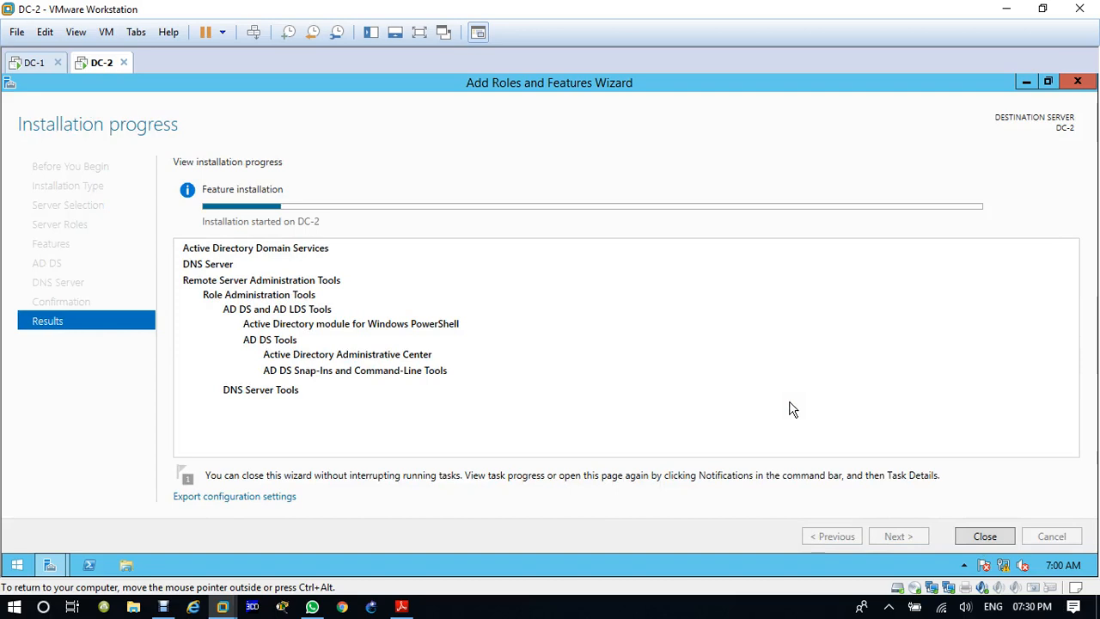
pyautogui.hotkey('ctrl', 'alt')
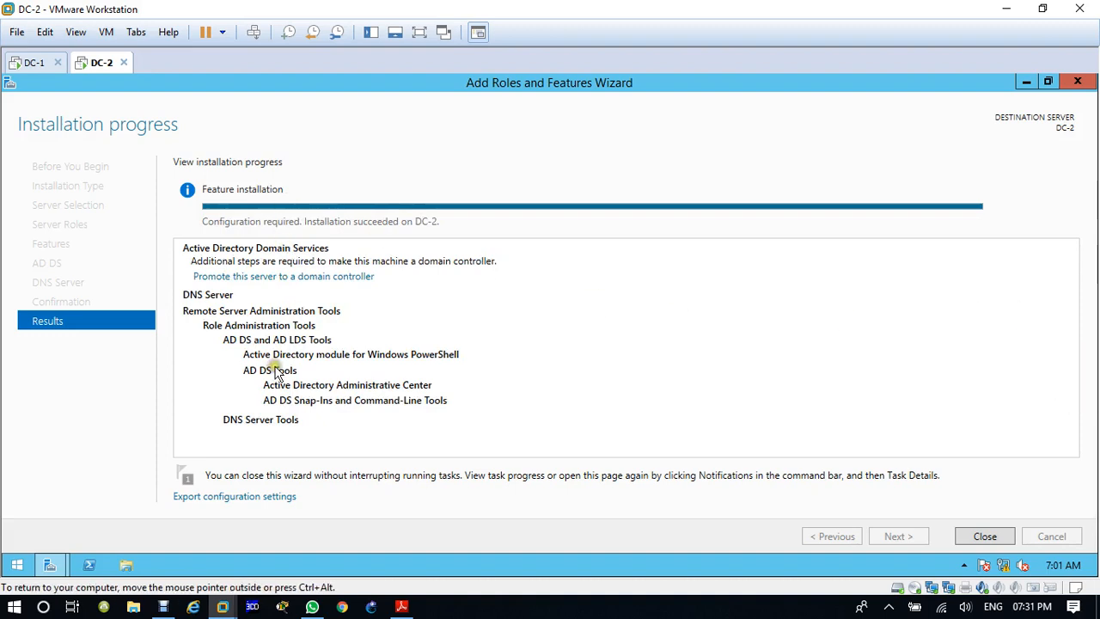
# Step: Start promoting DC-2 to a domain controller in the existing domain iiht.com, supplying the iiht\Administrator account and its password
pyautogui.click(327, 278)
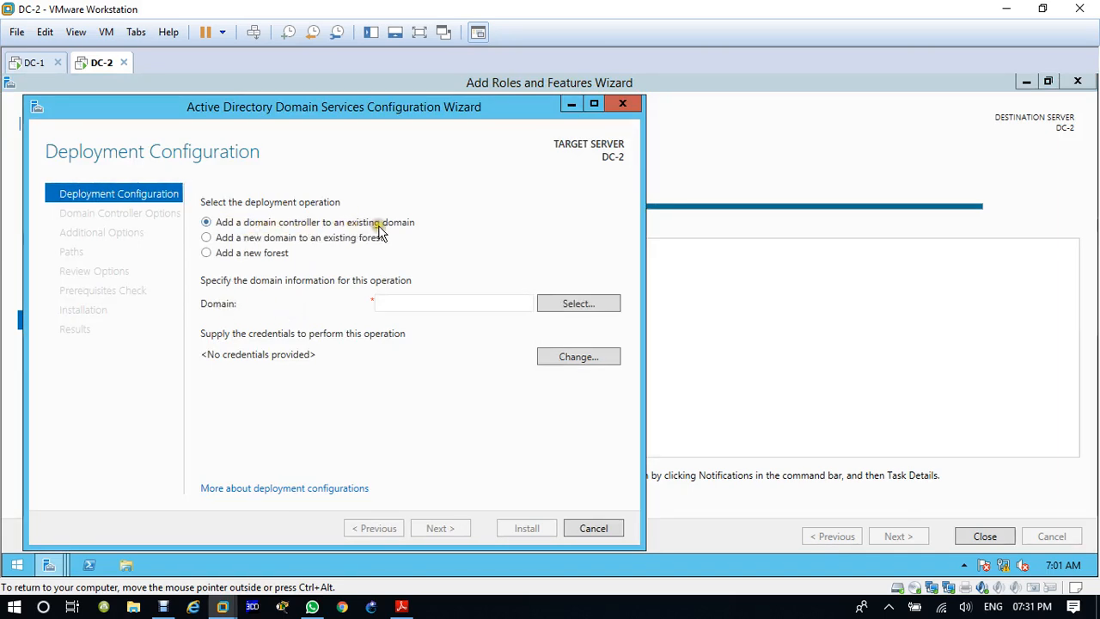
pyautogui.click(584, 307)
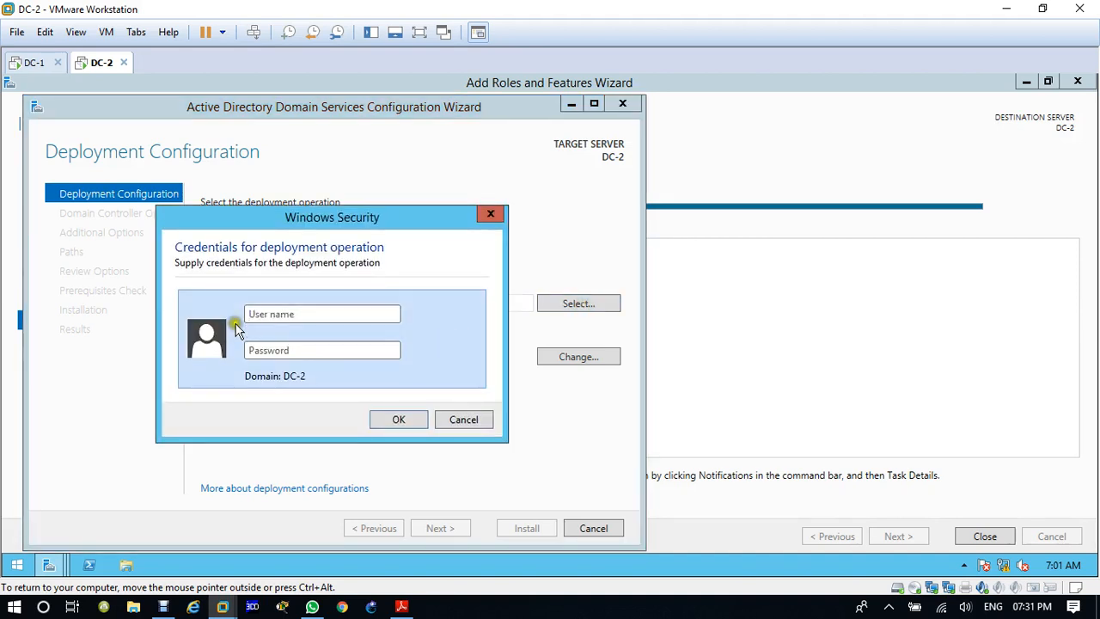
pyautogui.write('iiht\\Admi')
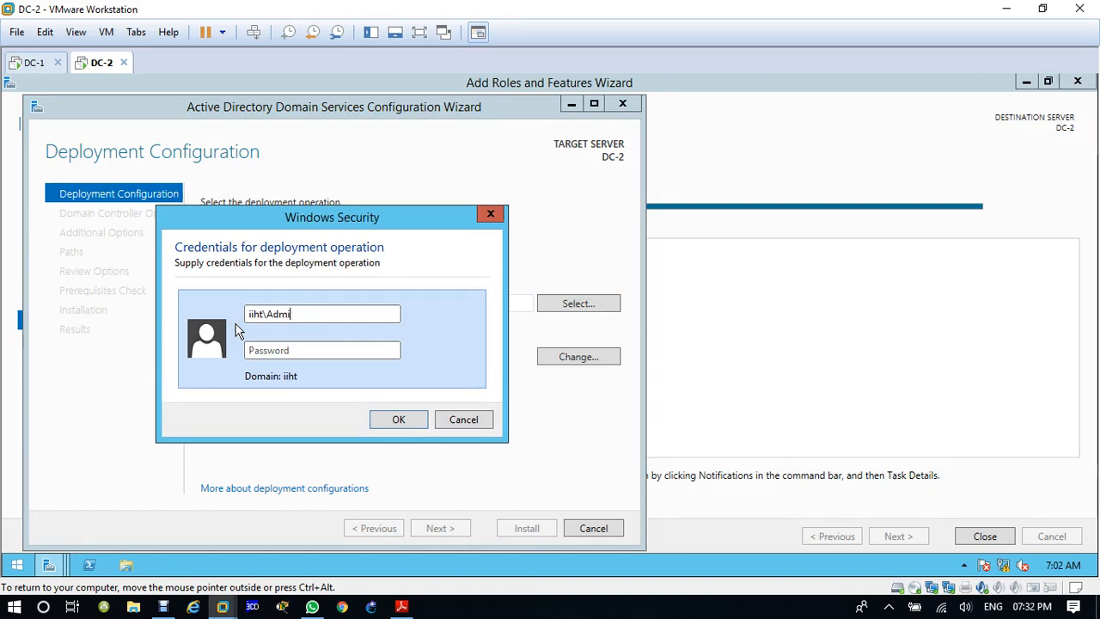
pyautogui.write('nistrat')
pyautogui.write('*******')
pyautogui.press('Return')
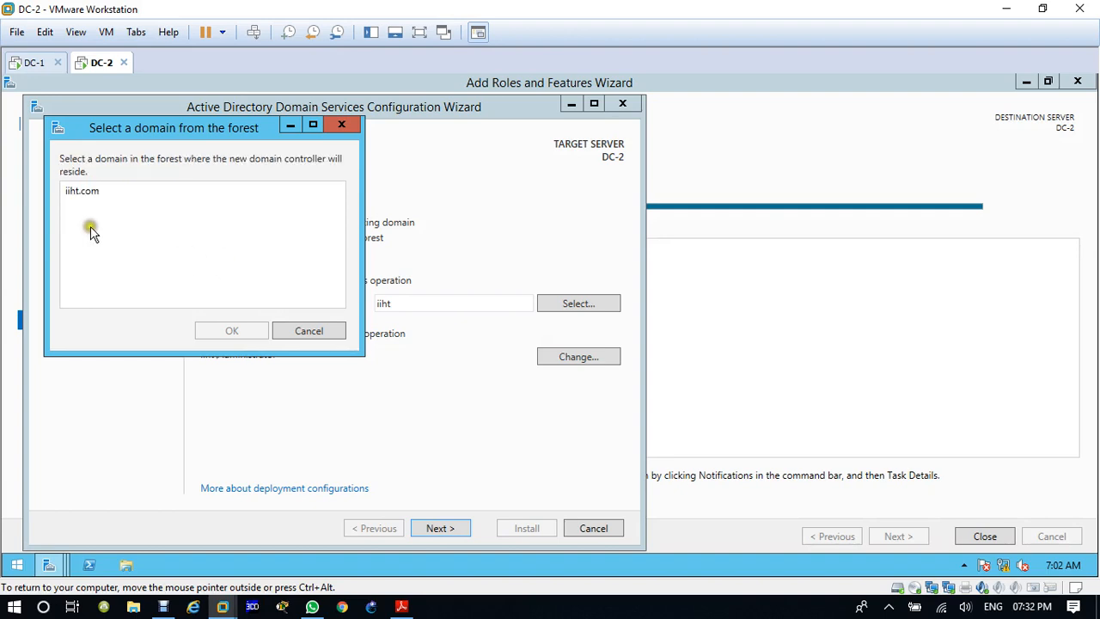
pyautogui.click(78, 191)
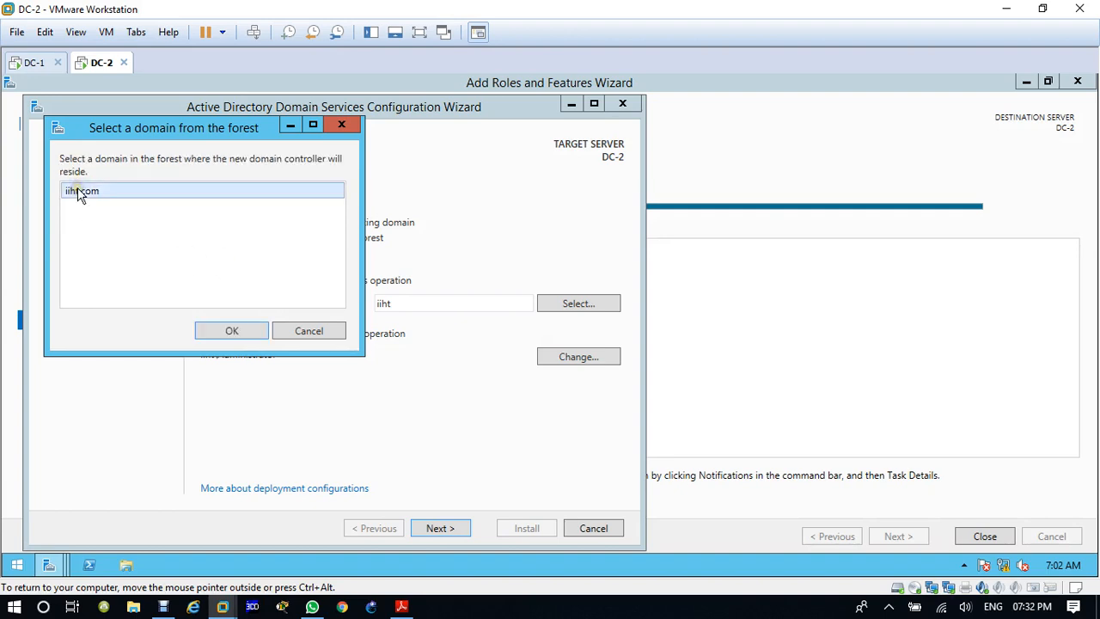
pyautogui.click(234, 333)
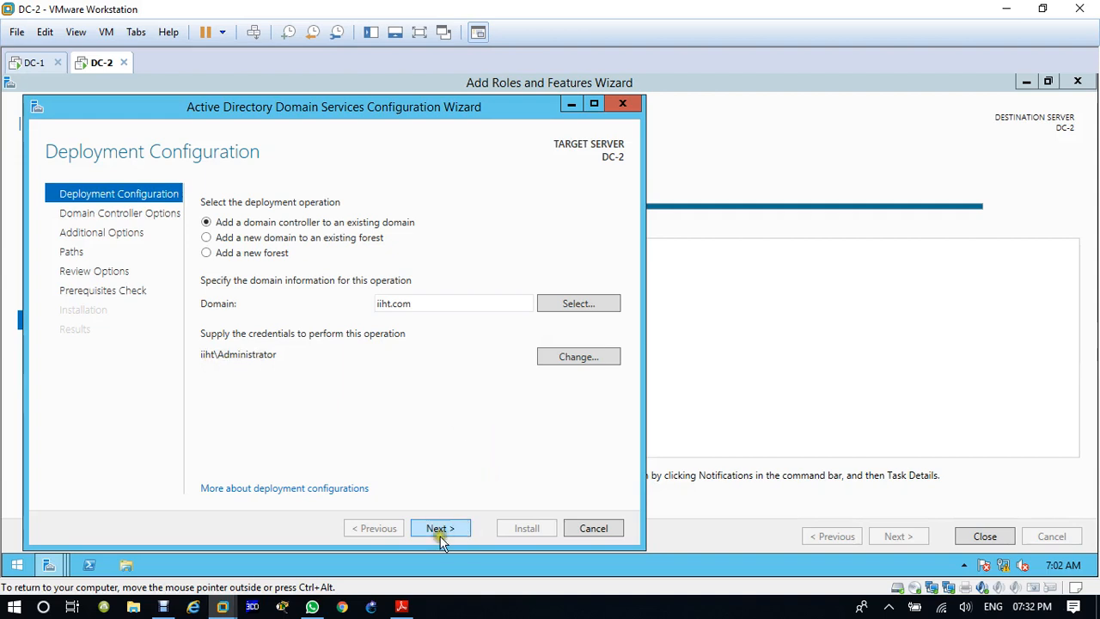
pyautogui.click(570, 358)
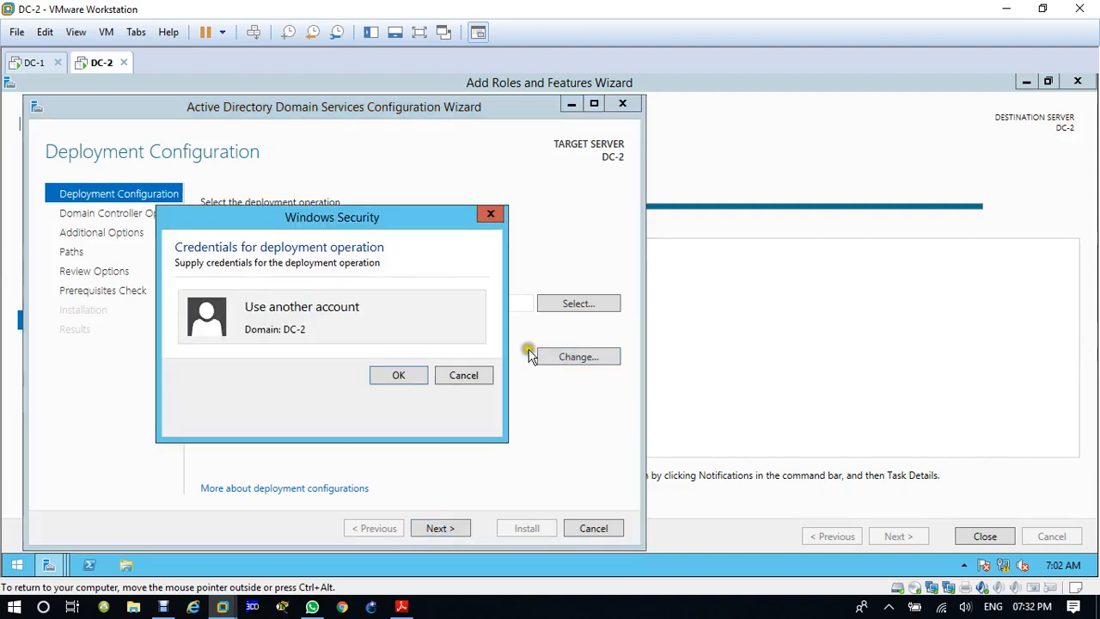
pyautogui.click(202, 293)
pyautogui.write('i')
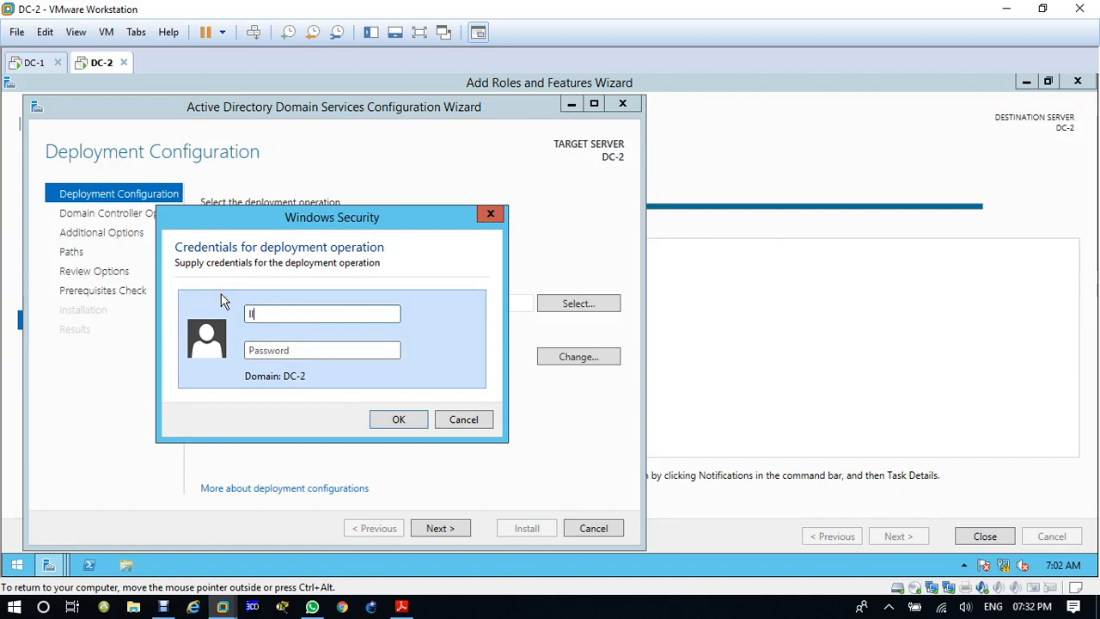
pyautogui.write('IHT\\Administa')
pyautogui.press('BackSpace')
pyautogui.press('BackSpace')
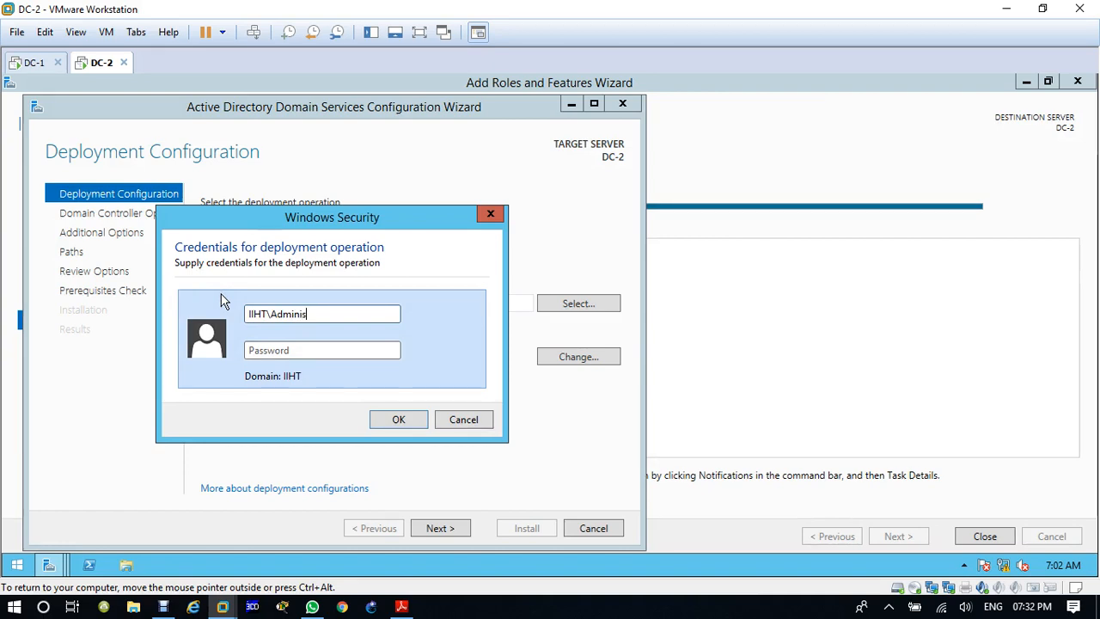
pyautogui.write('trator')
pyautogui.click(444, 418)
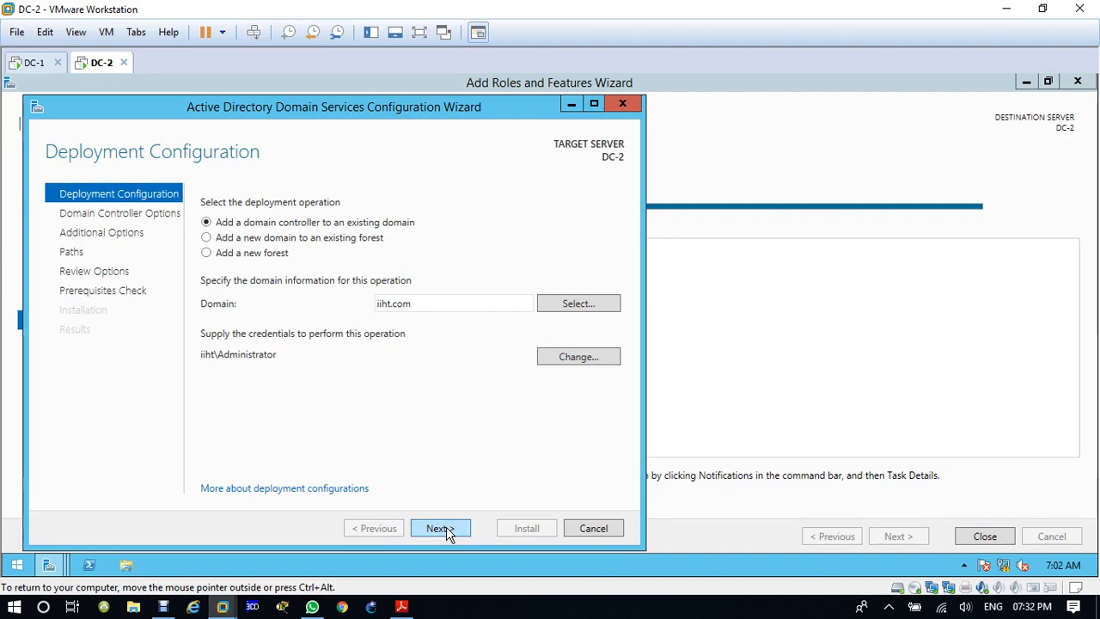
# Step: Accept the deployment configuration and check the site name choices, keeping Default-First-Site-Name
pyautogui.moveTo(477, 112); pyautogui.dragTo(523, 130)
pyautogui.click(583, 528)
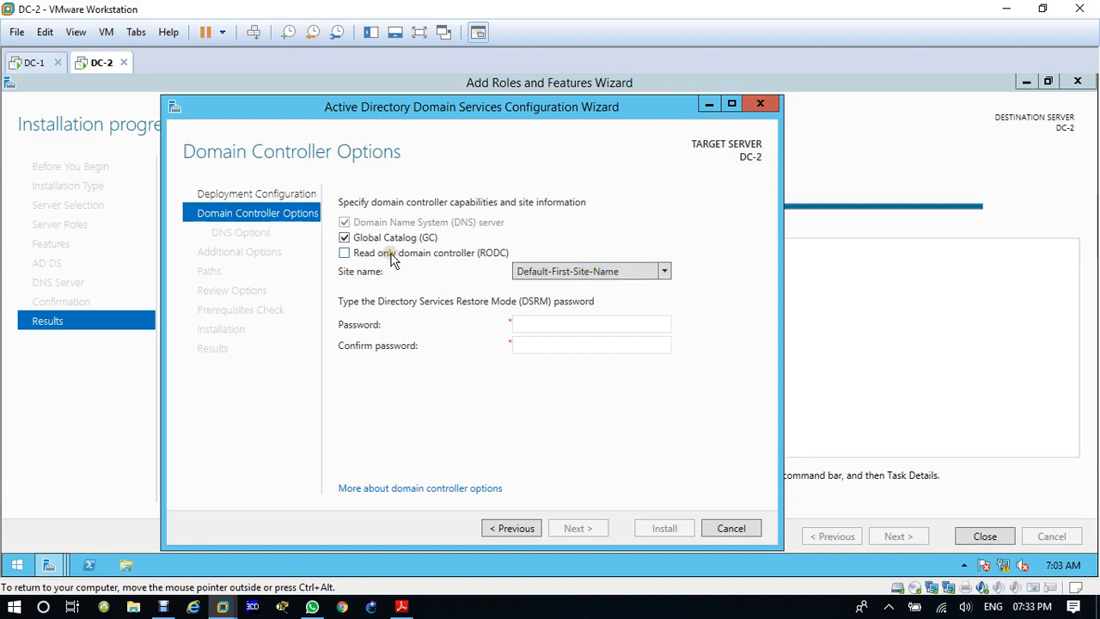
pyautogui.click(544, 273)
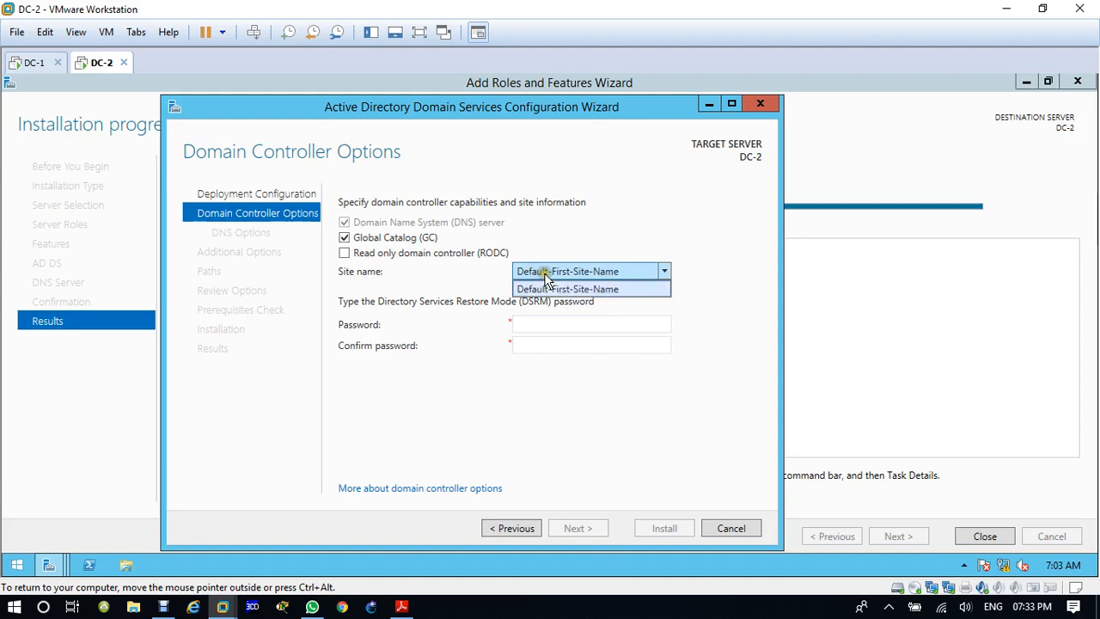
pyautogui.click(544, 273)
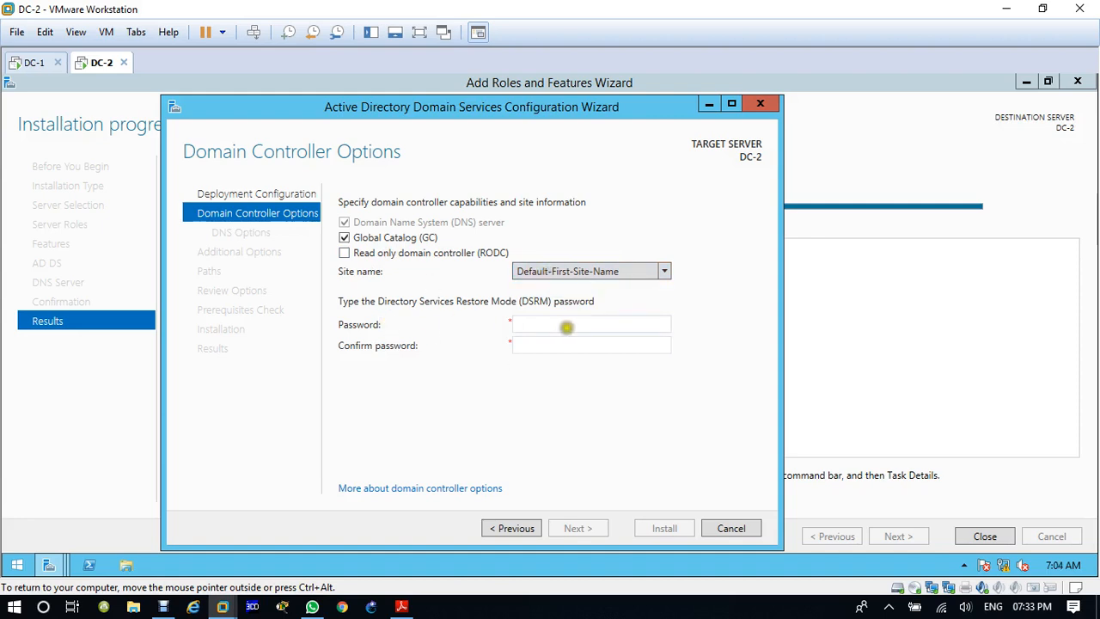
# Step: Enter and confirm the Directory Services Restore Mode password, and accept the domain controller options
pyautogui.click(565, 326)
pyautogui.write('P@ssw0rd')
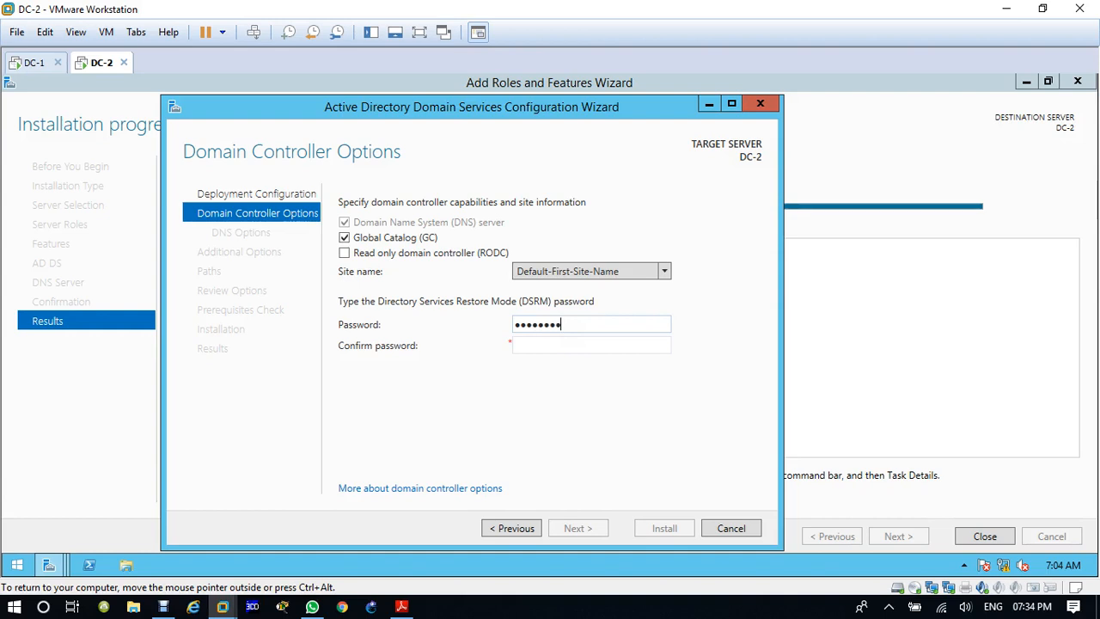
pyautogui.press('Tab')
pyautogui.write('P@ssw')
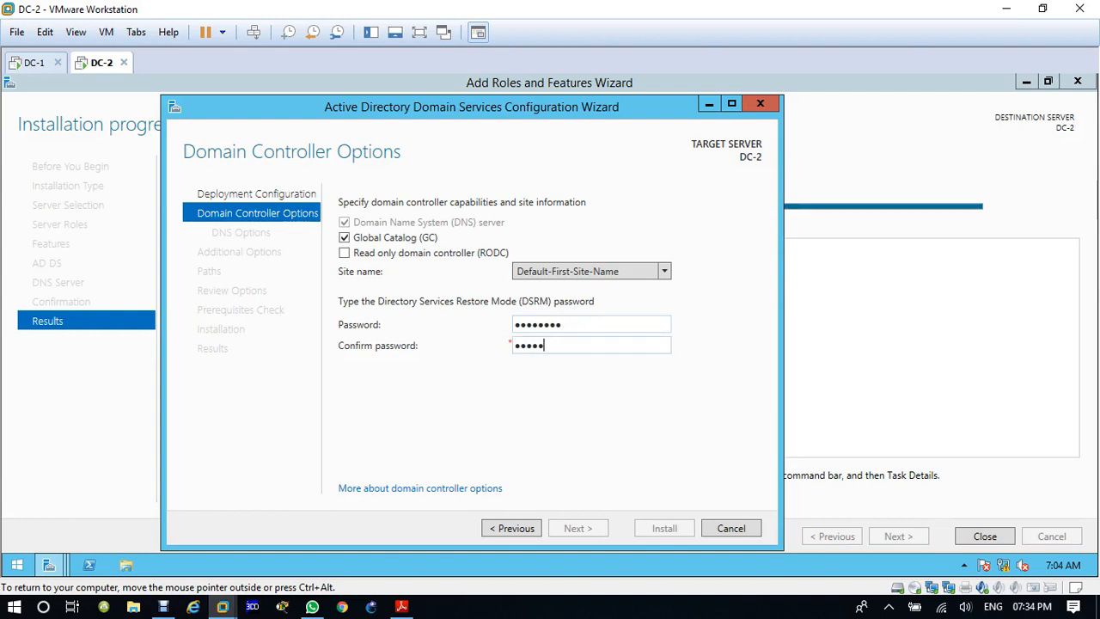
pyautogui.write('0rd')
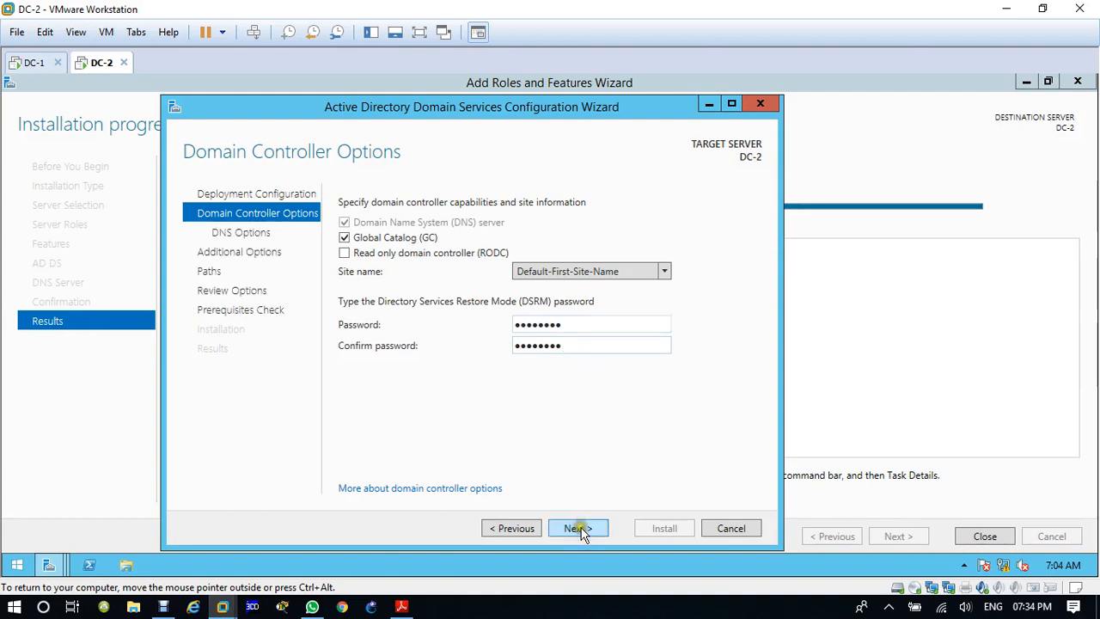
pyautogui.click(577, 528)
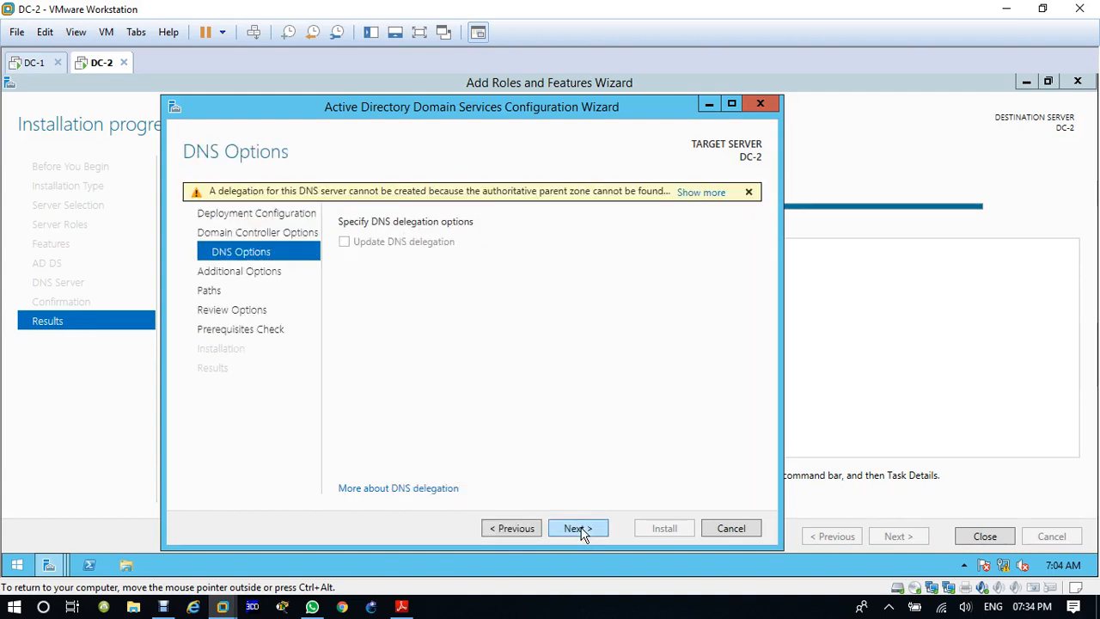
# Step: Skip DNS delegation, set replication from DC-1.iiht.com, and accept the default database, log and SYSVOL folders
pyautogui.click(578, 529)
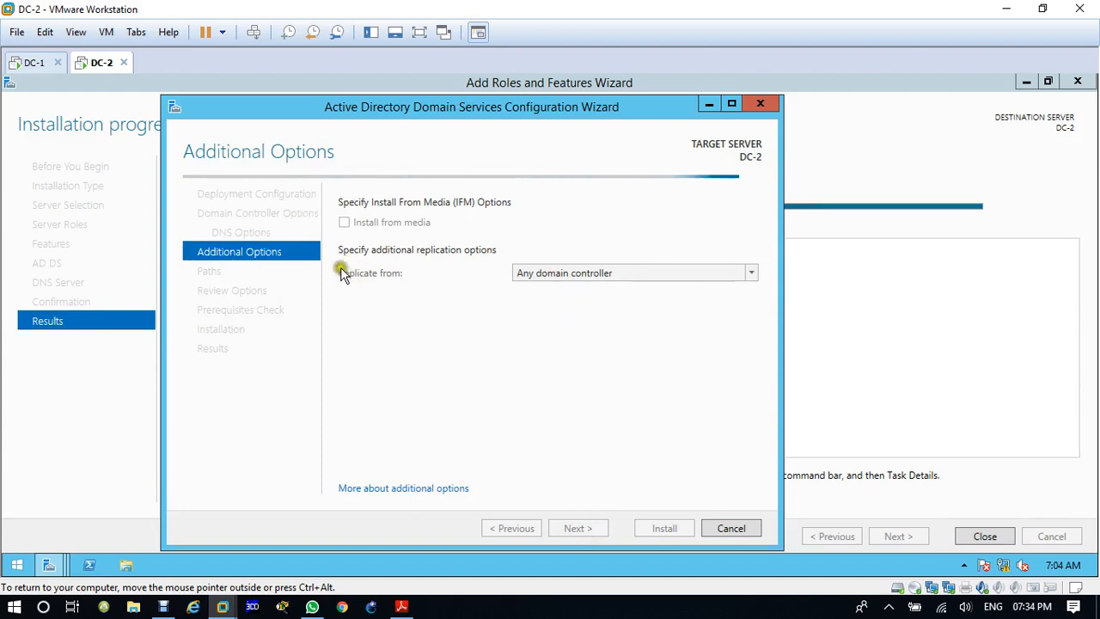
pyautogui.click(533, 272)
pyautogui.click(539, 307)
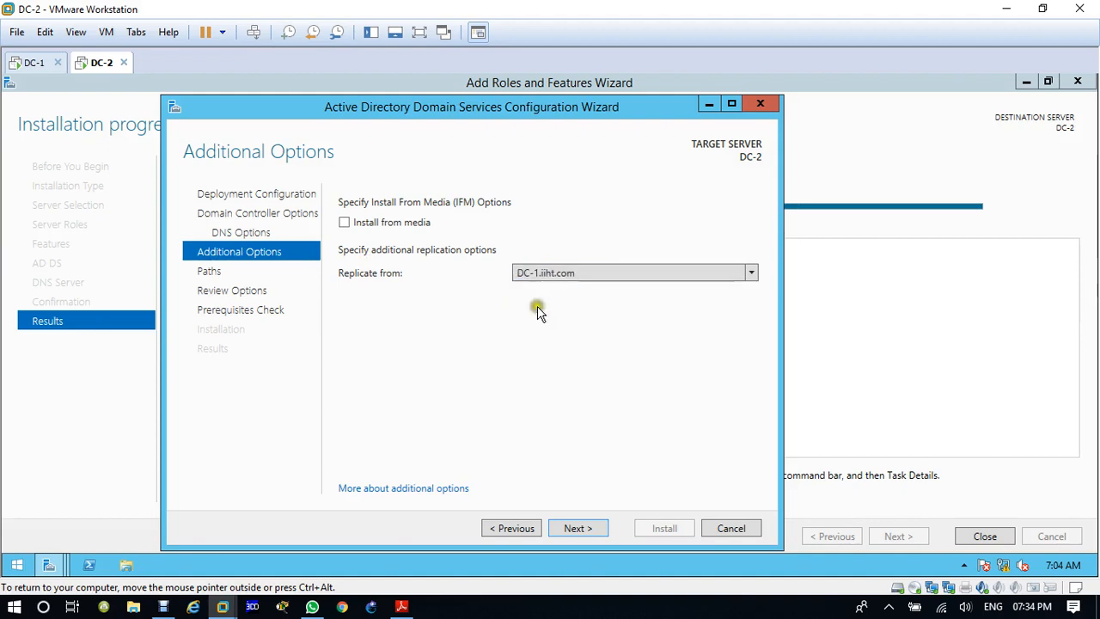
pyautogui.click(585, 529)
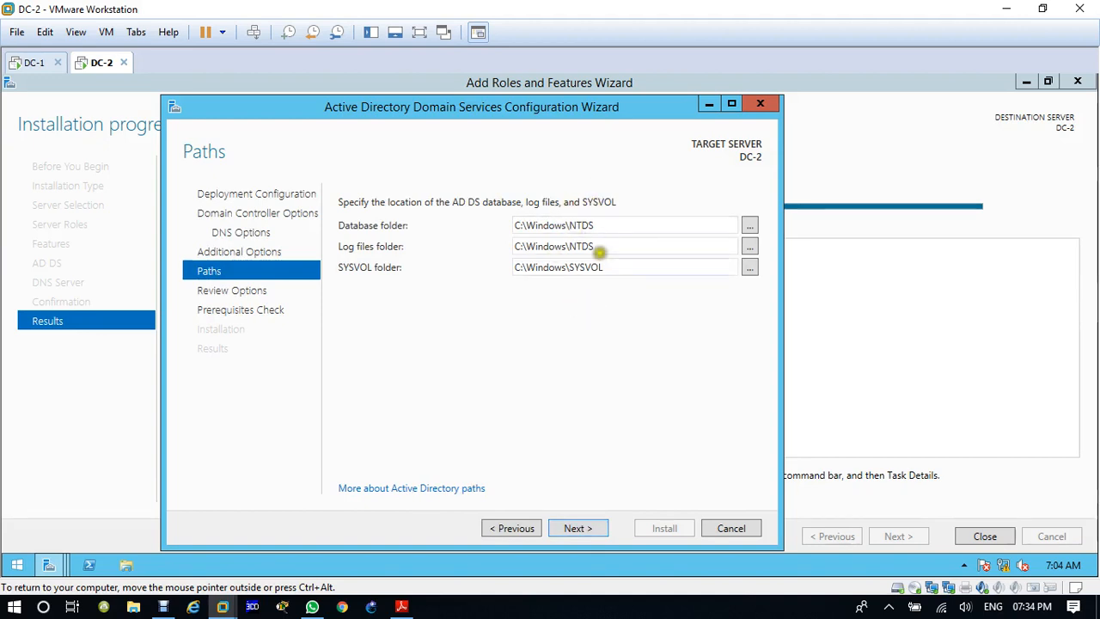
pyautogui.click(592, 531)
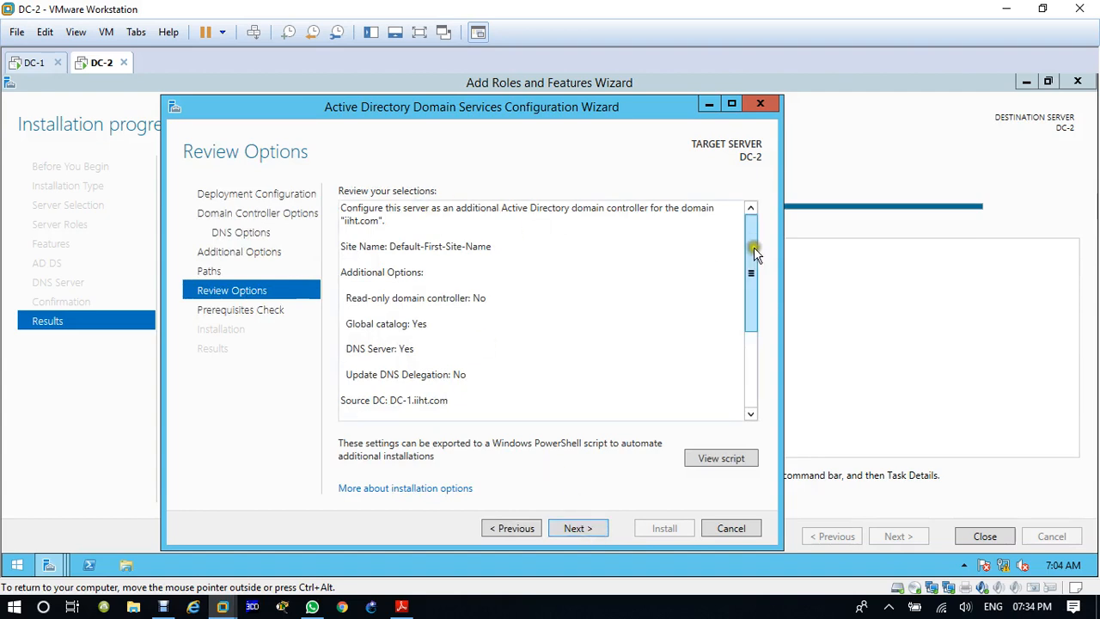
# Step: Review the selected domain controller options, run the prerequisites check, and install Active Directory Domain Services on DC-2
pyautogui.moveTo(751, 272); pyautogui.dragTo(749, 324)
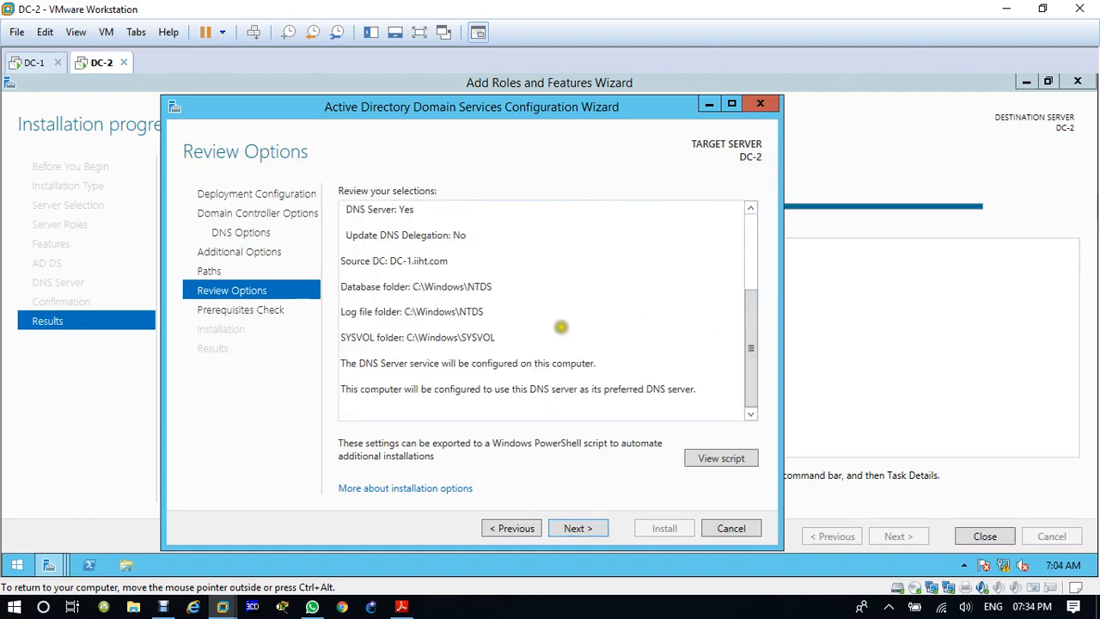
pyautogui.click(588, 529)
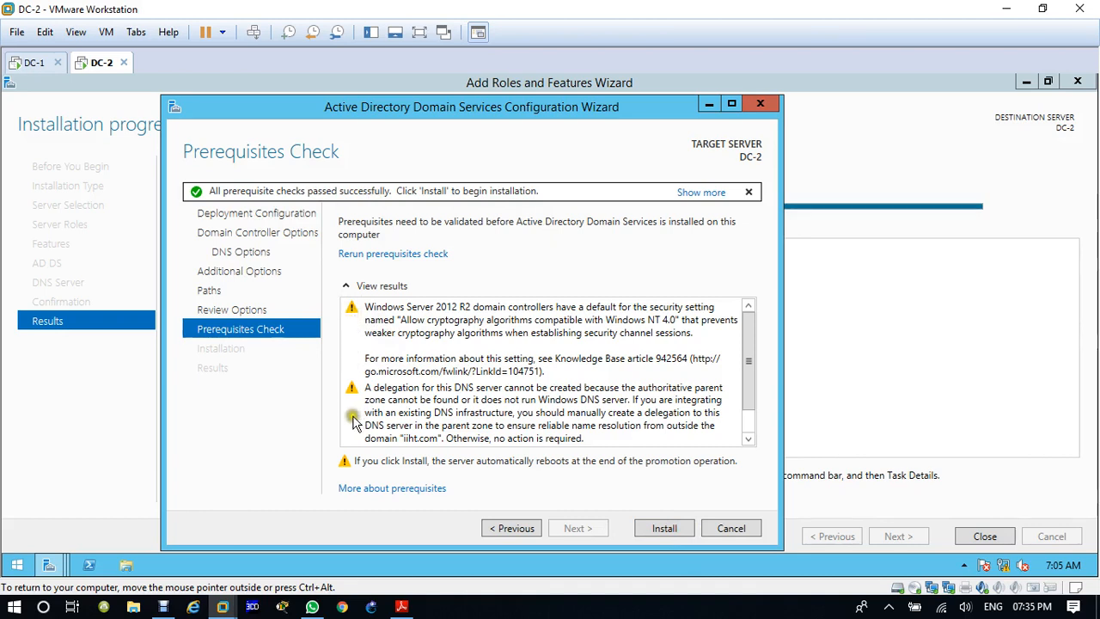
pyautogui.click(666, 531)
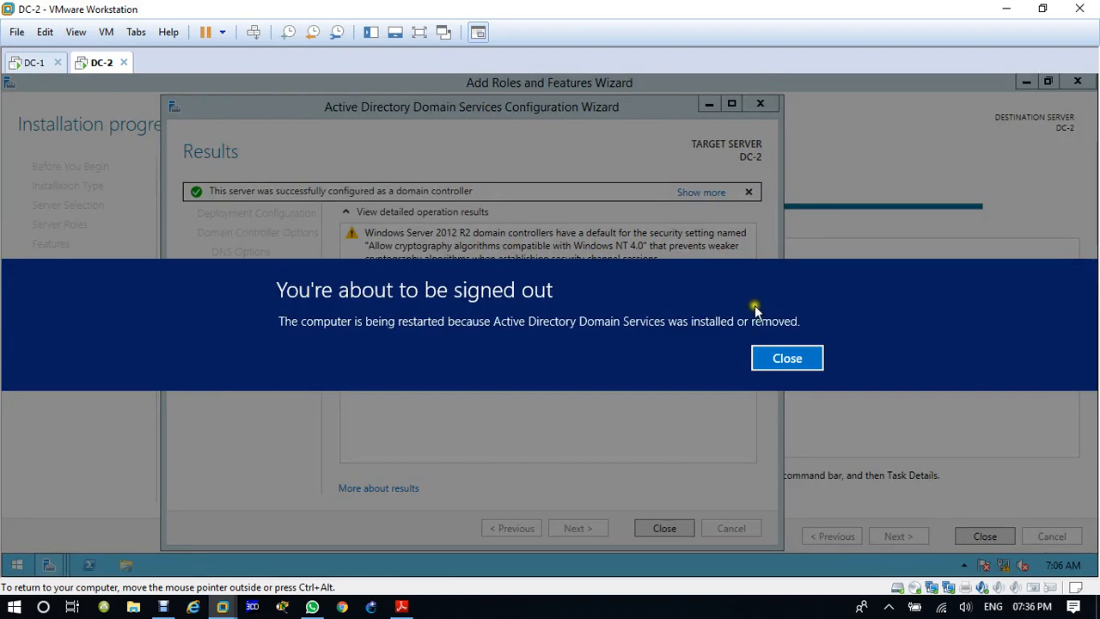
# Step: Dismiss the sign-out notice on DC-2 and close the configuration wizard, the roles wizard and Server Manager
pyautogui.click(779, 360)
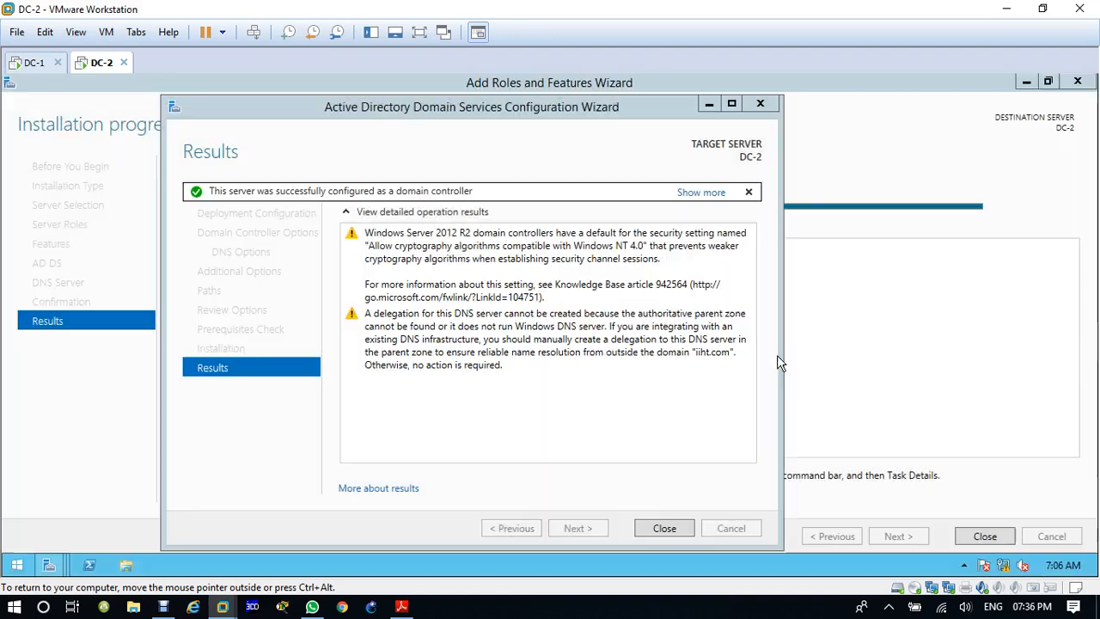
pyautogui.click(667, 528)
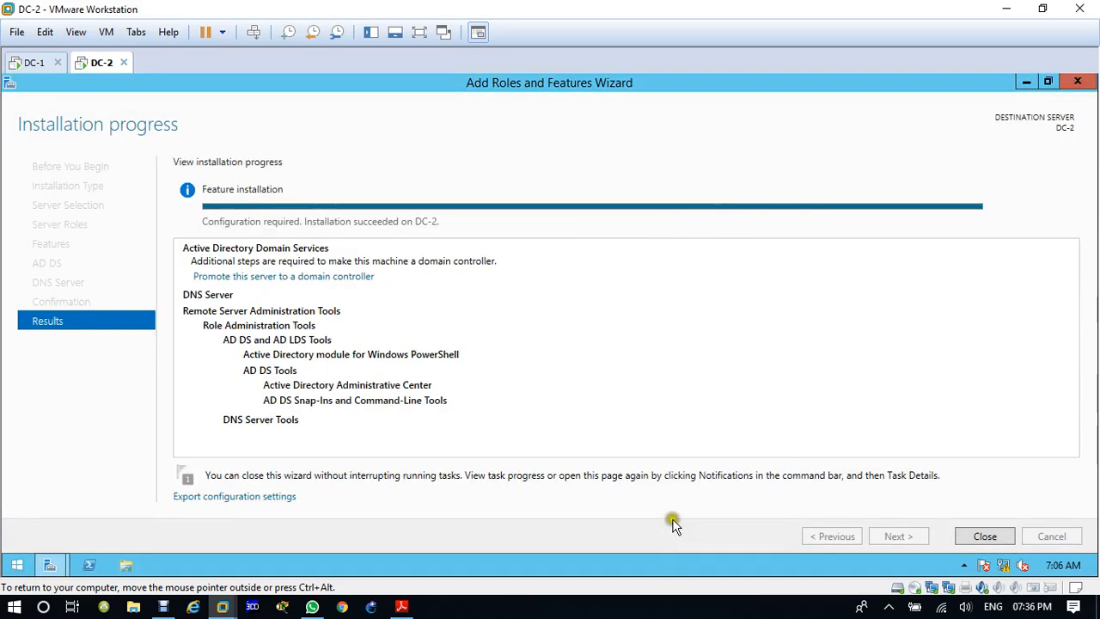
pyautogui.click(995, 538)
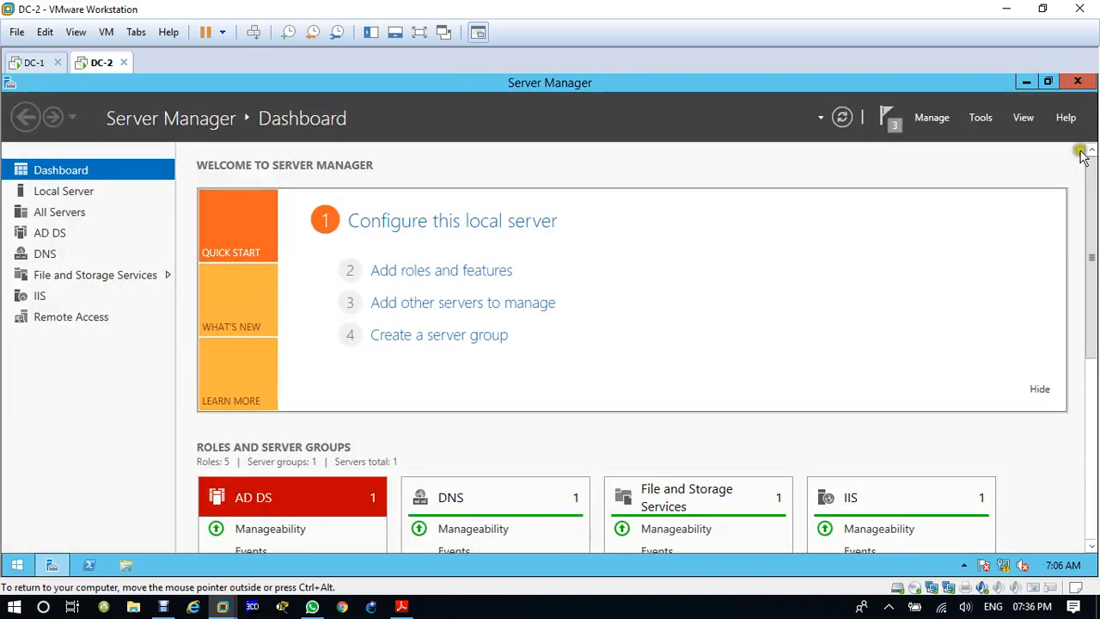
pyautogui.click(1078, 81)
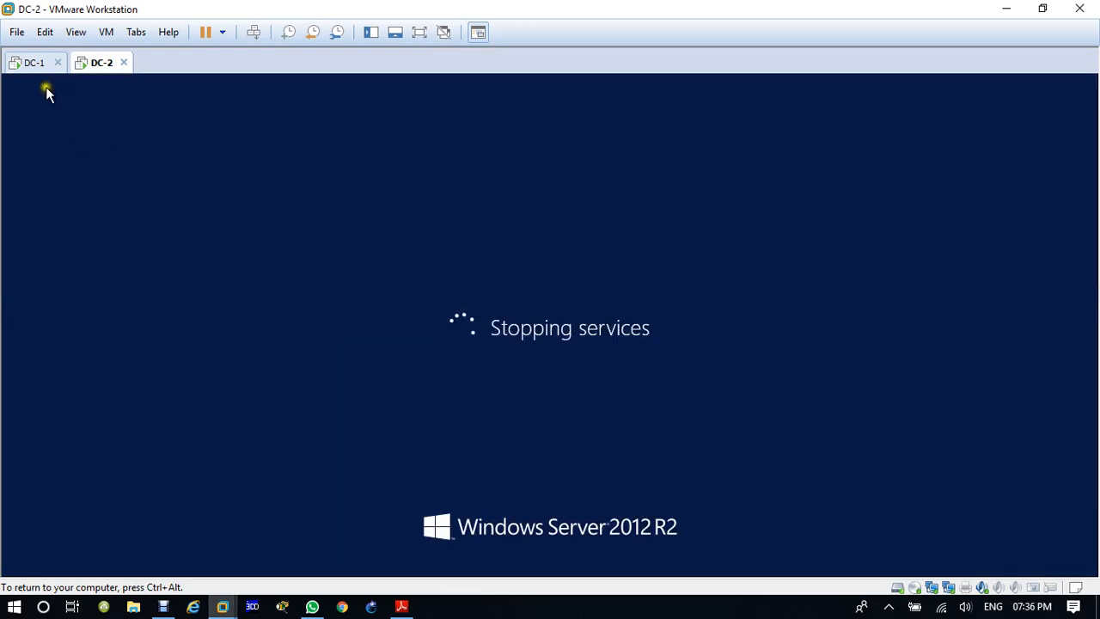
# Step: Switch to DC-1 and show the Domain Controllers unit of iiht.com in Active Directory Users and Computers
pyautogui.click(34, 63)
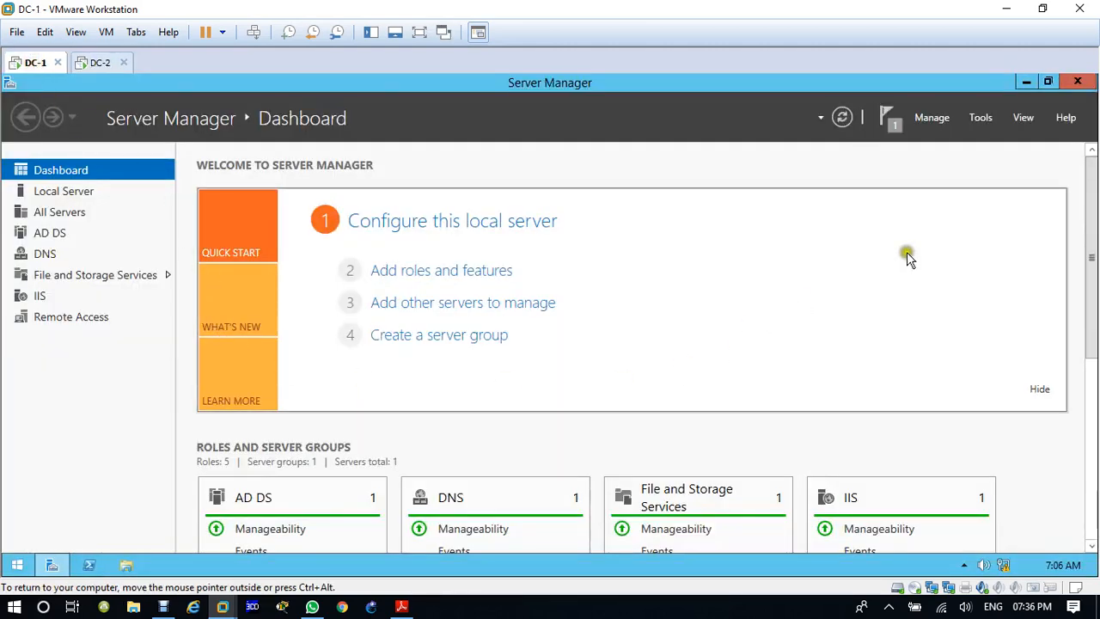
pyautogui.click(981, 119)
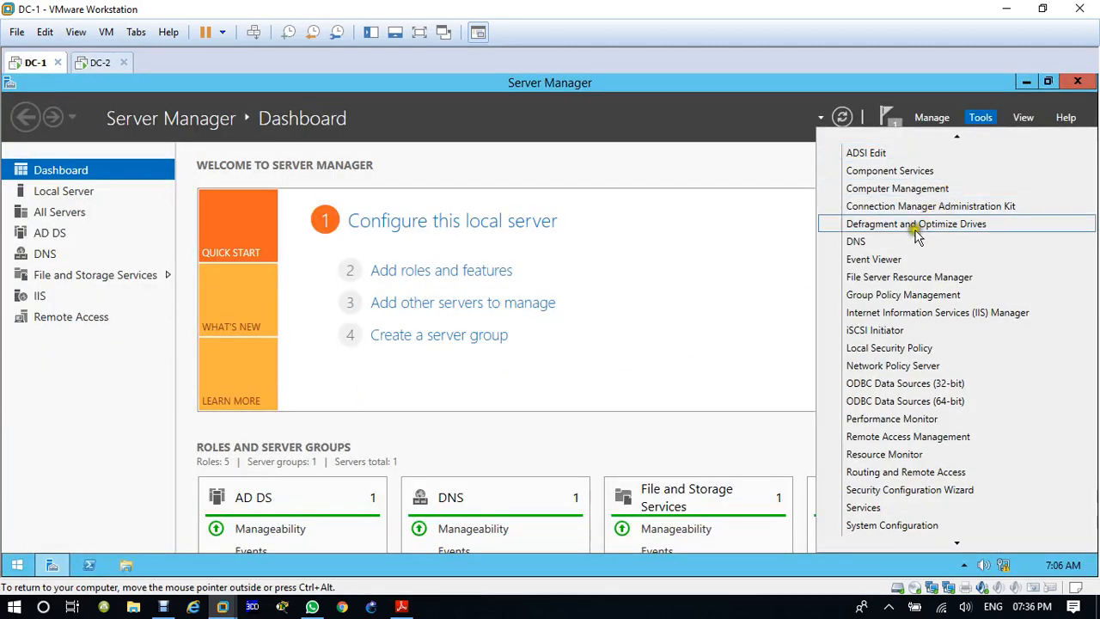
pyautogui.scroll(2, 918, 233)
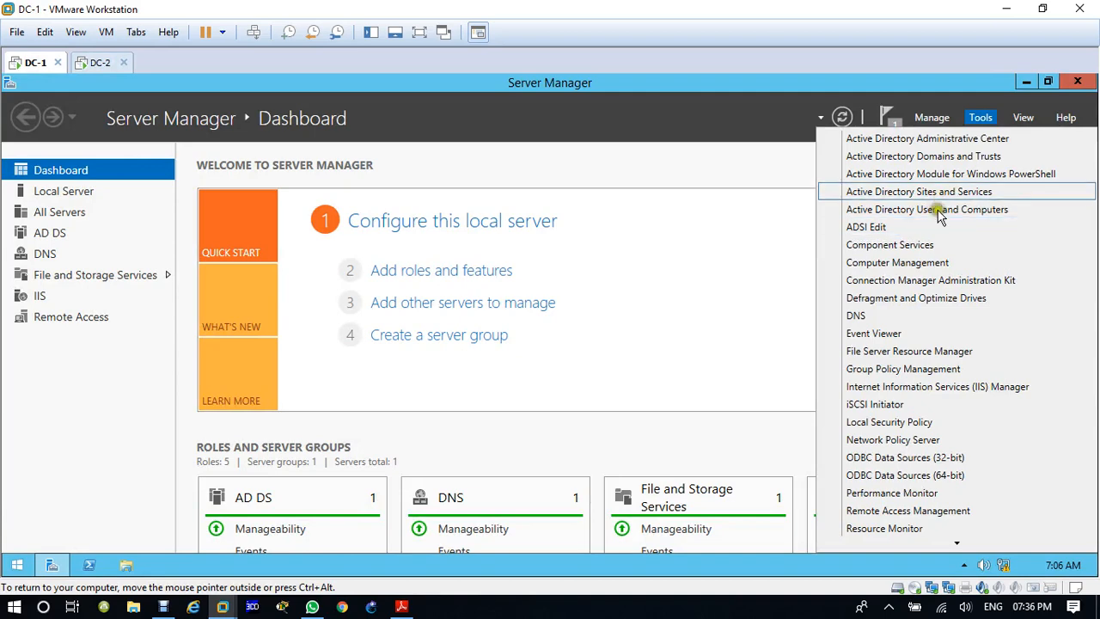
pyautogui.click(941, 215)
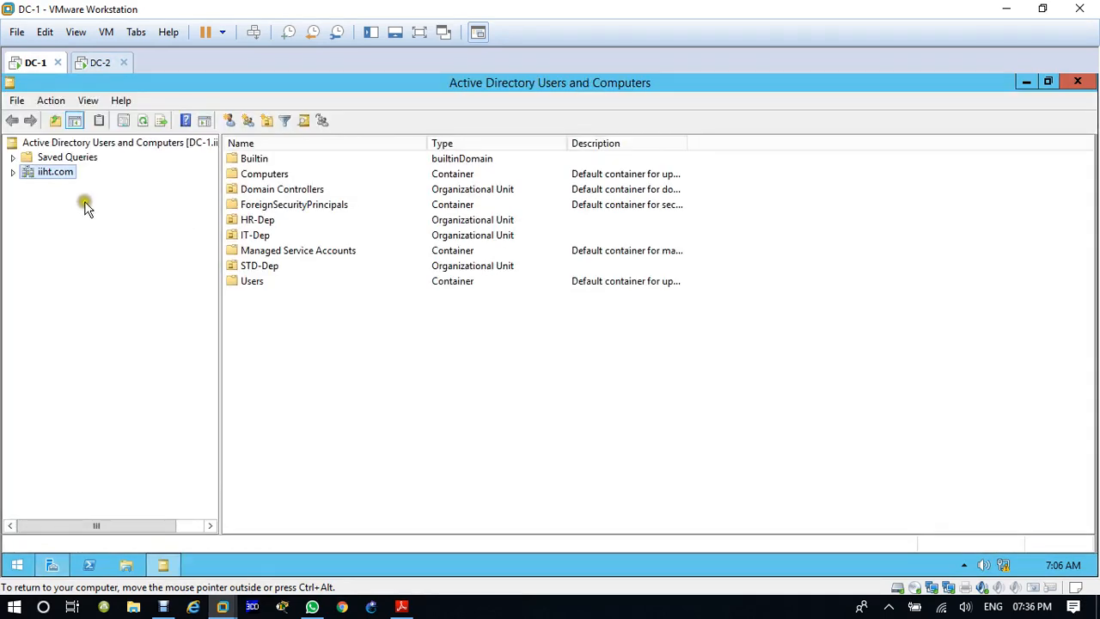
pyautogui.click(13, 173)
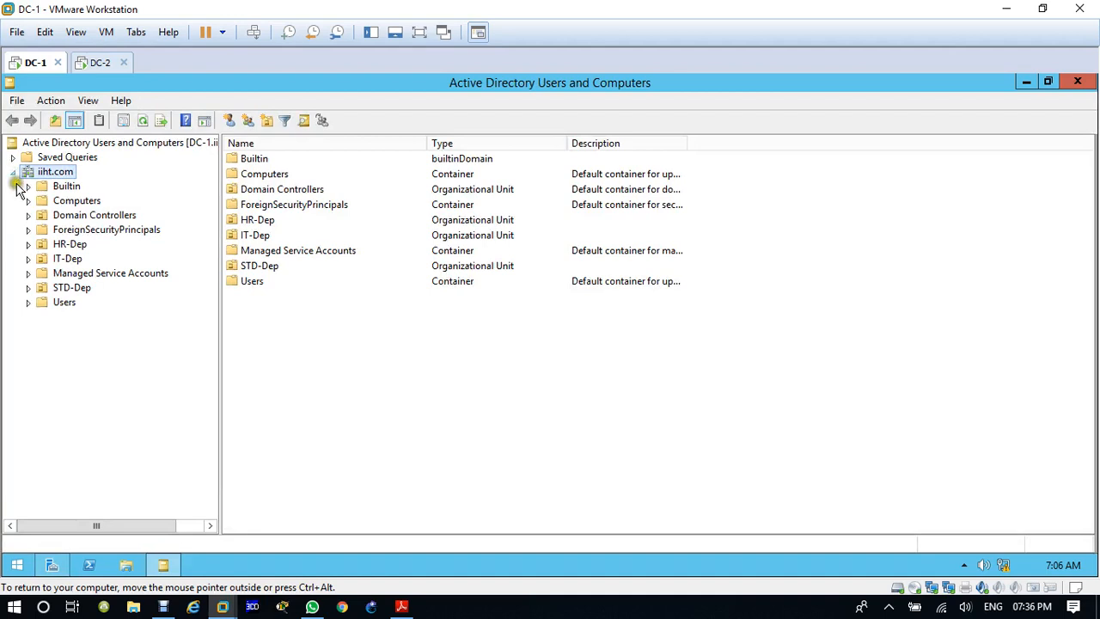
pyautogui.click(110, 216)
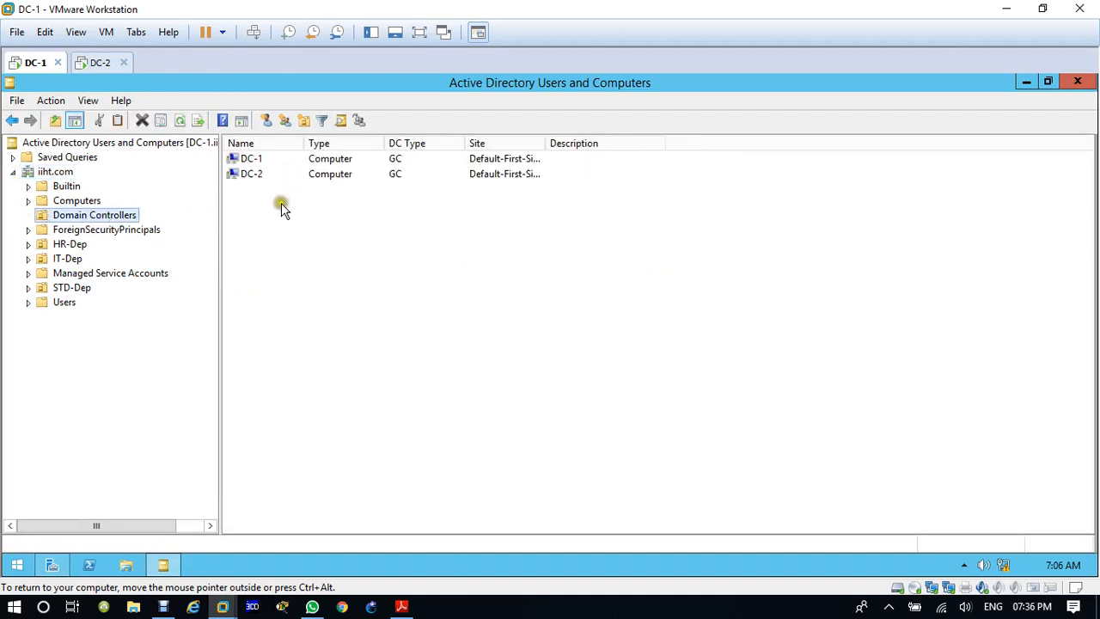
# Step: Check the entries for DC-1 and DC-2, widening the Site column to show the full site names
pyautogui.click(256, 160)
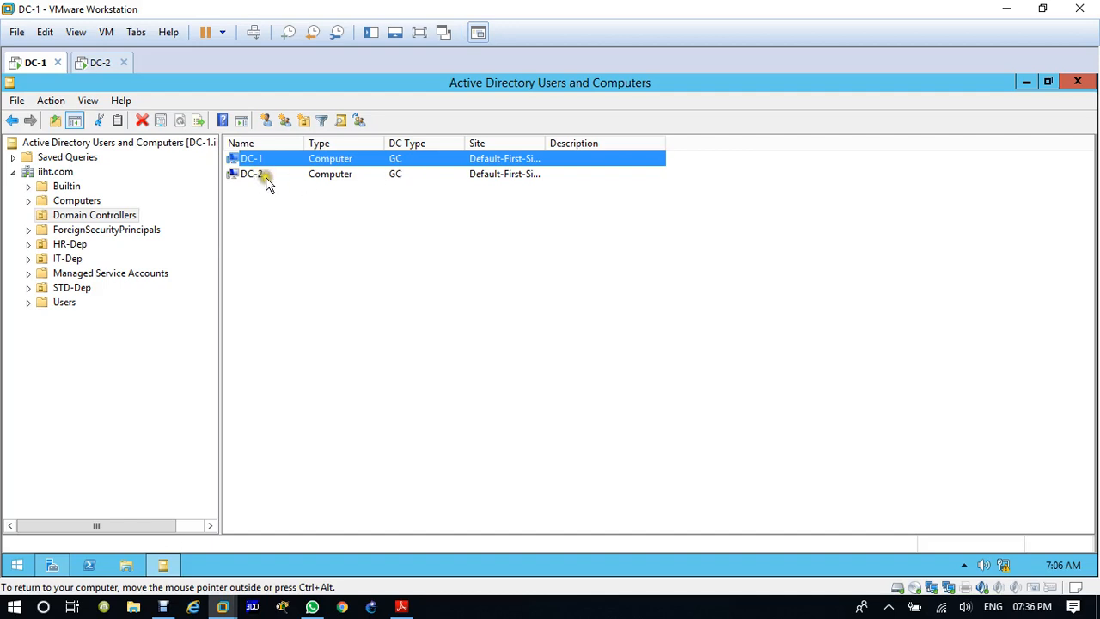
pyautogui.click(263, 177)
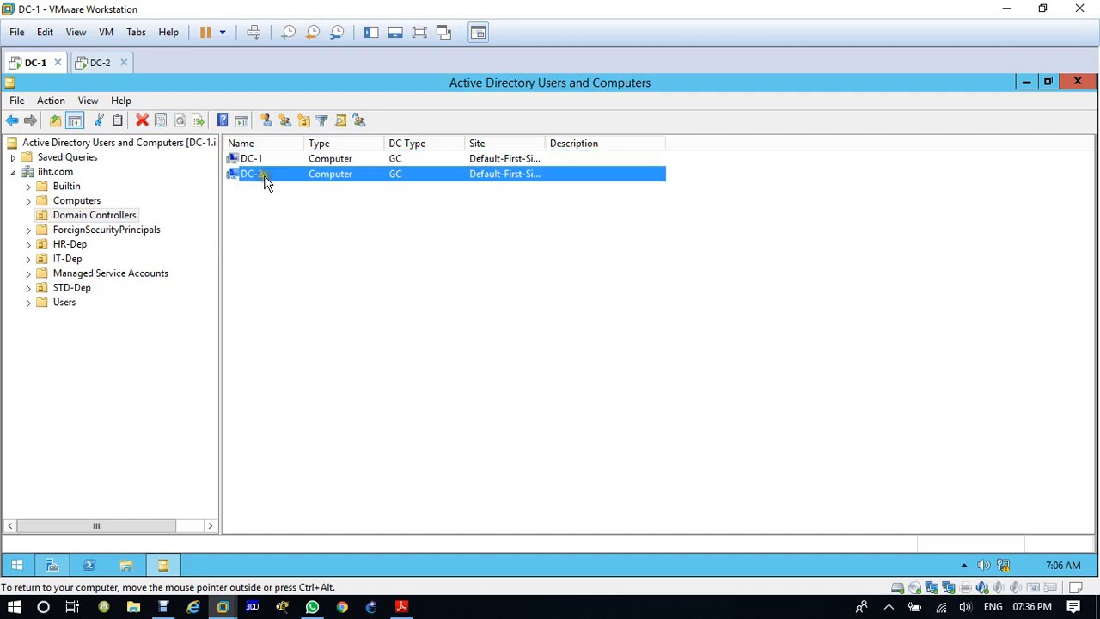
pyautogui.doubleClick(547, 143)
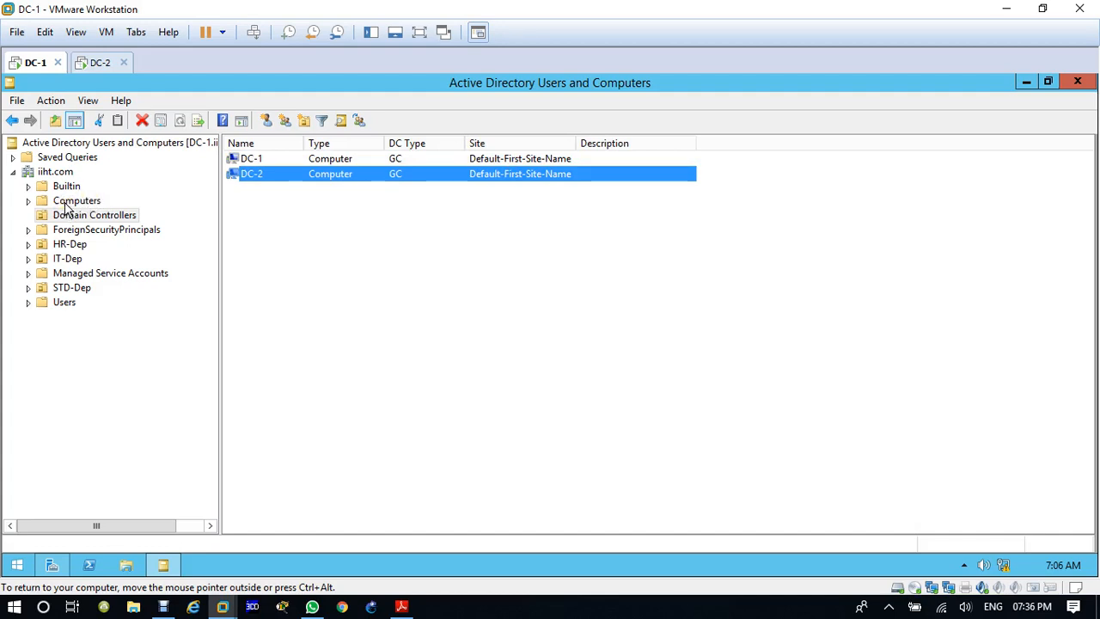
pyautogui.click(100, 62)
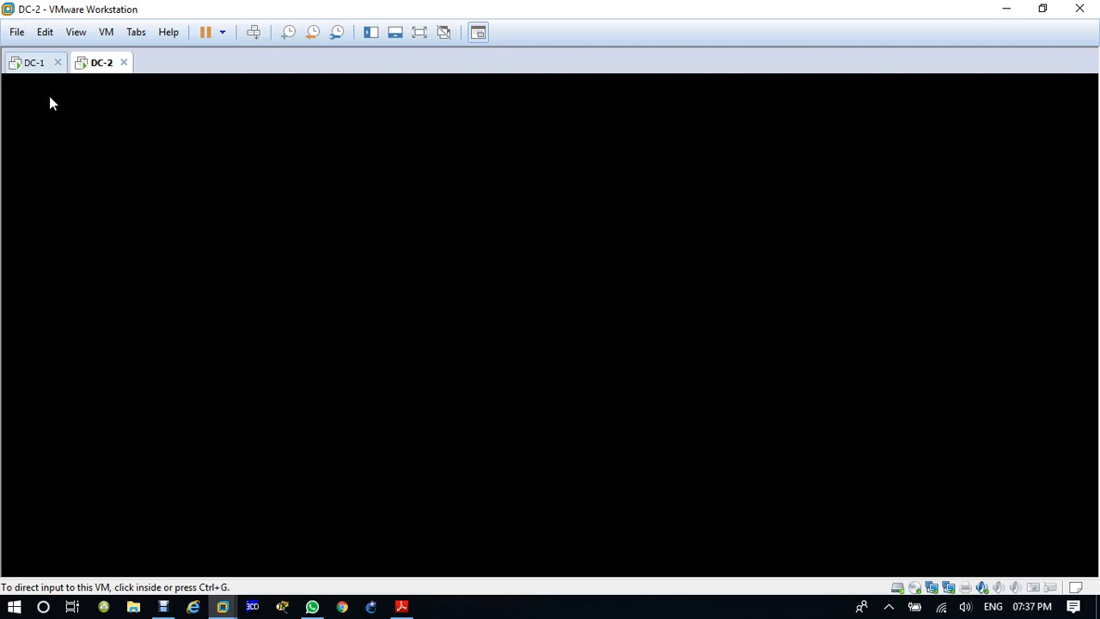
pyautogui.click(35, 65)
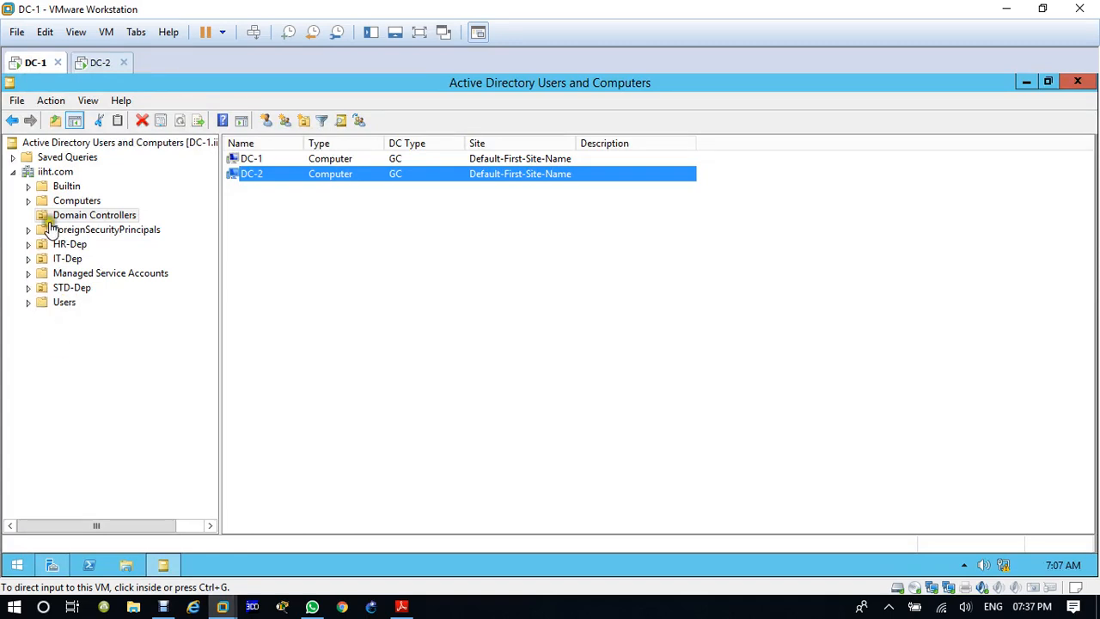
pyautogui.click(99, 62)
pyautogui.click(31, 62)
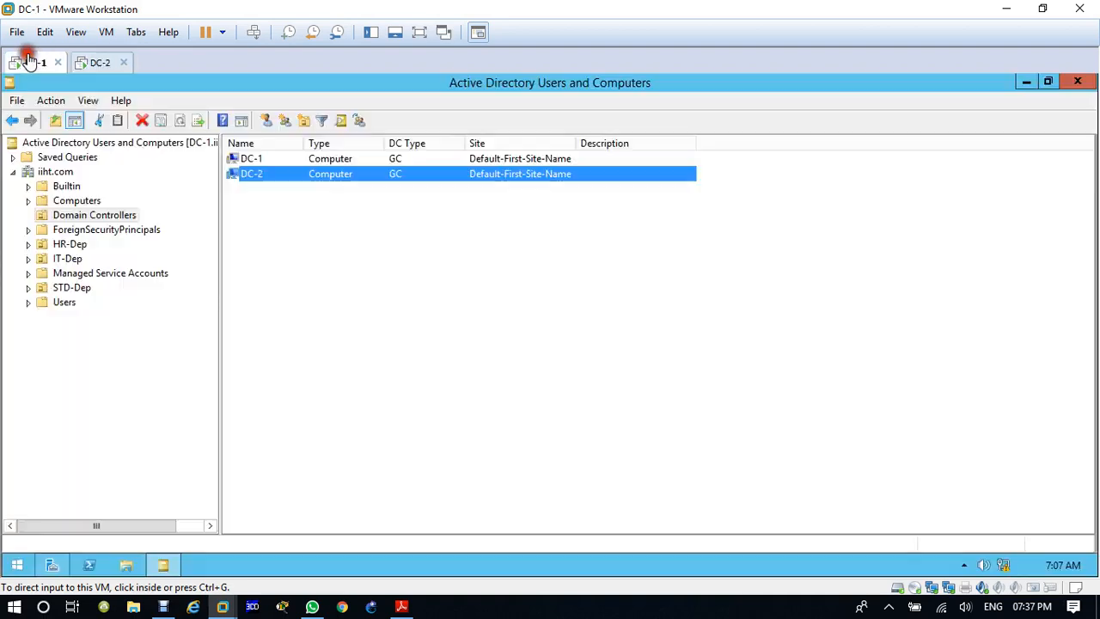
pyautogui.click(176, 457)
pyautogui.click(182, 458)
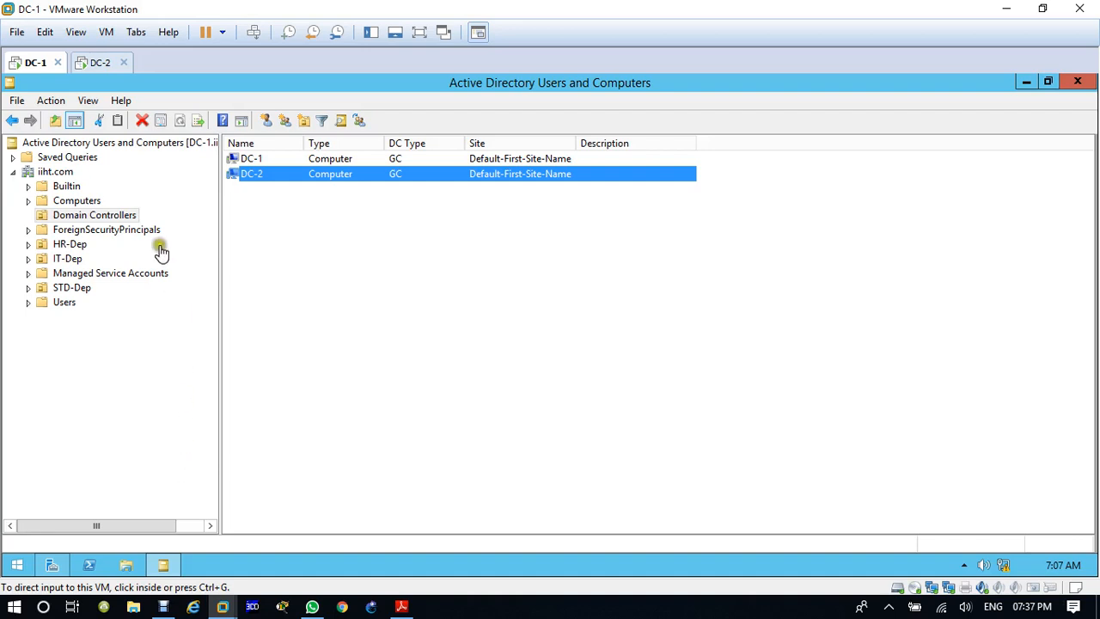
pyautogui.click(95, 64)
pyautogui.click(68, 63)
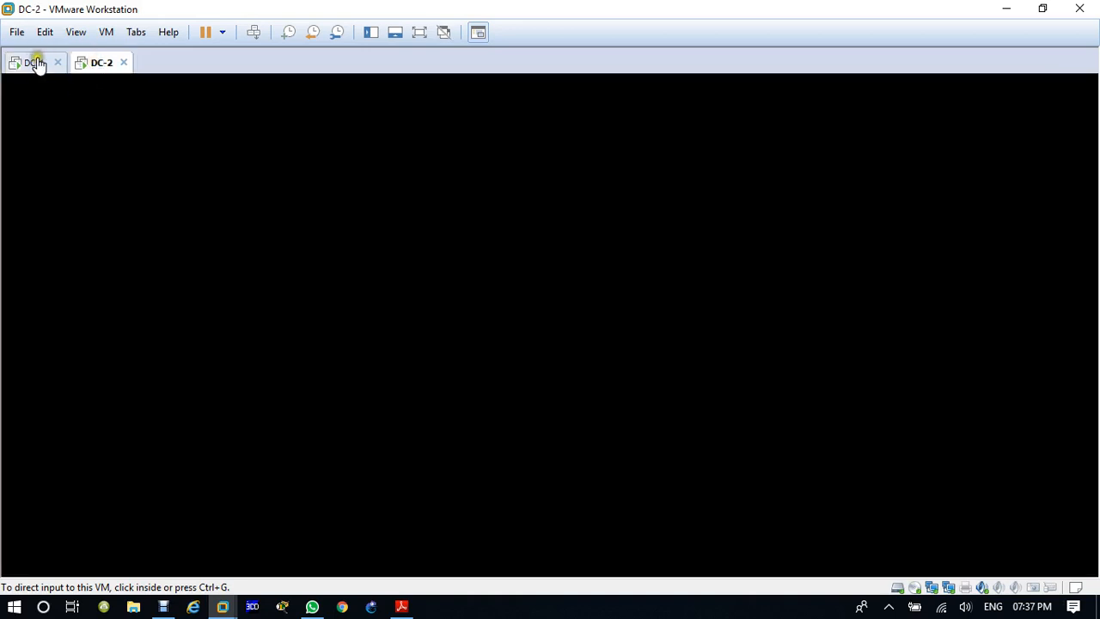
pyautogui.click(37, 62)
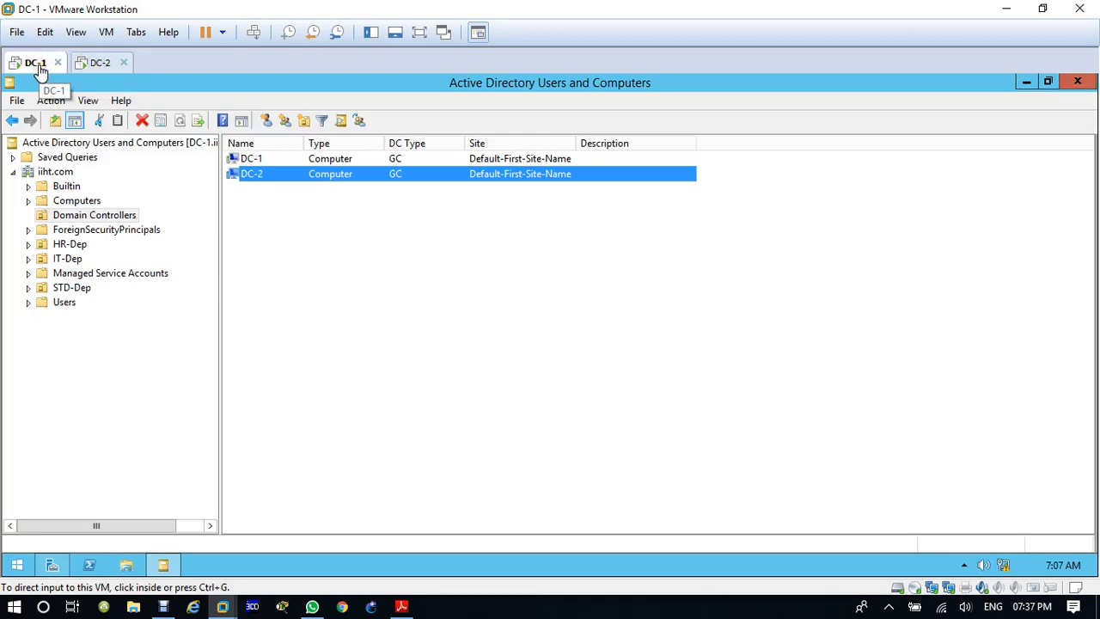
pyautogui.click(95, 66)
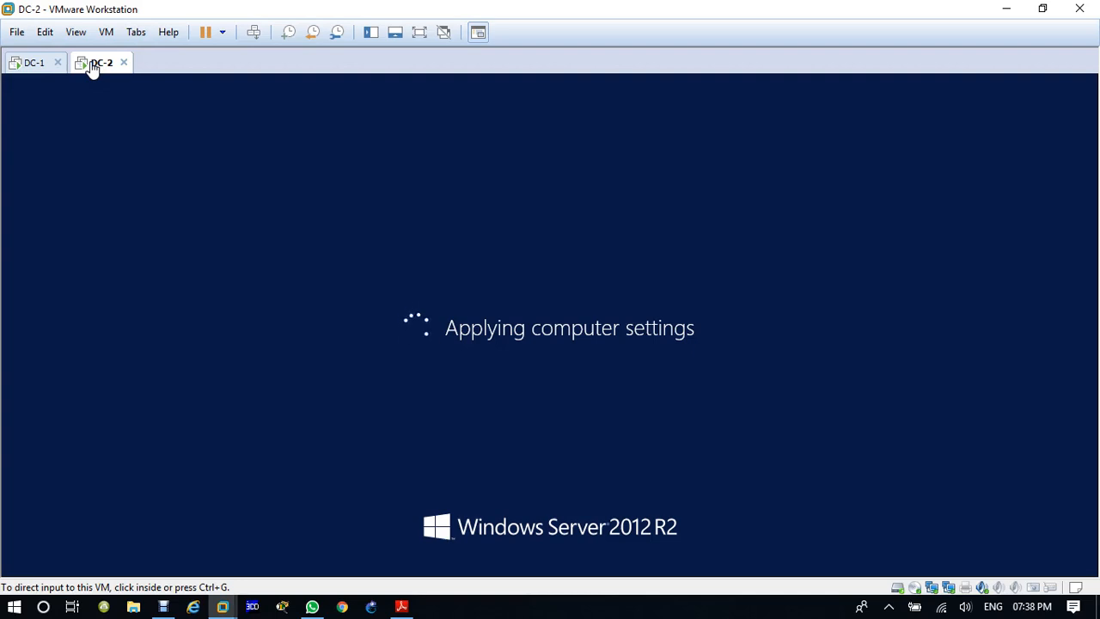
pyautogui.click(34, 60)
# Step: Sign in to DC-2 as IIHT\Administrator with the account password, and dismiss the Windows license and VMware Tools notices
pyautogui.click(99, 66)
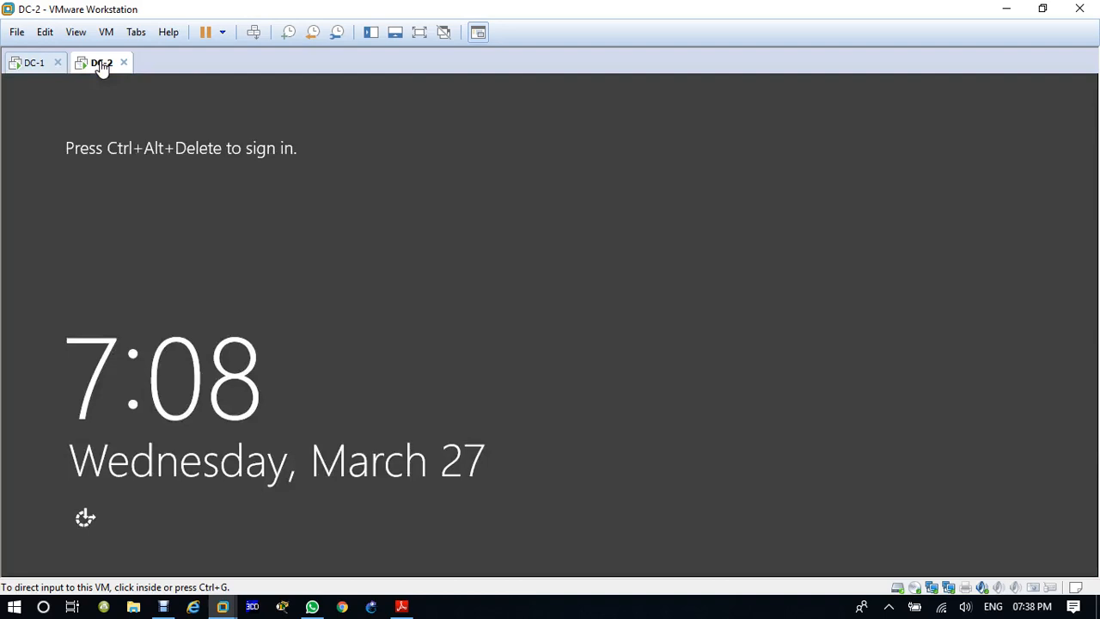
pyautogui.click(251, 32)
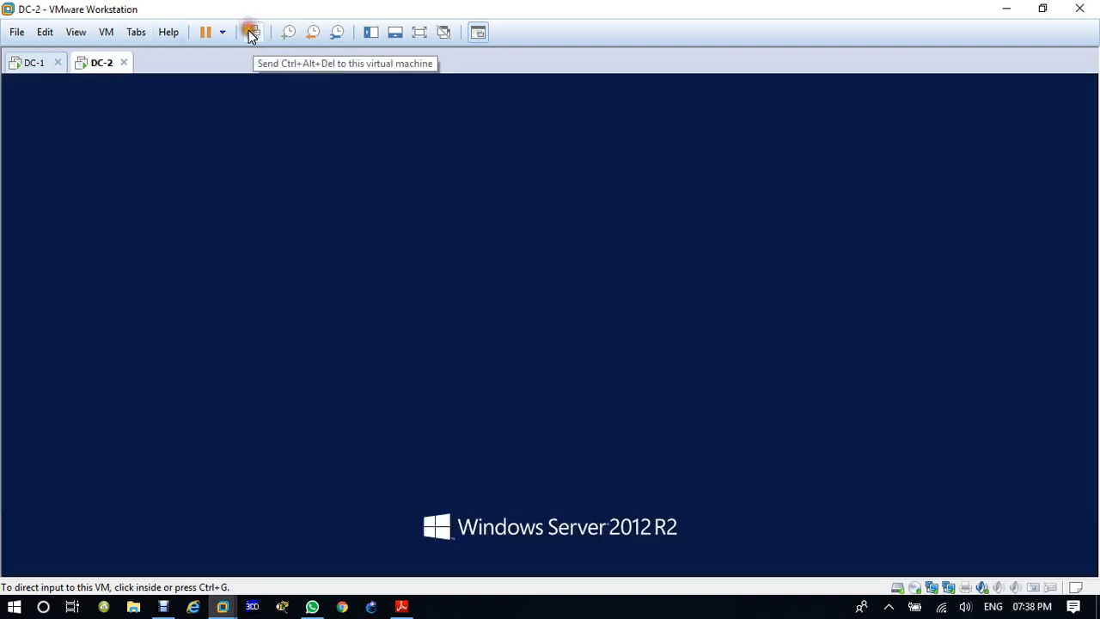
pyautogui.click(549, 221)
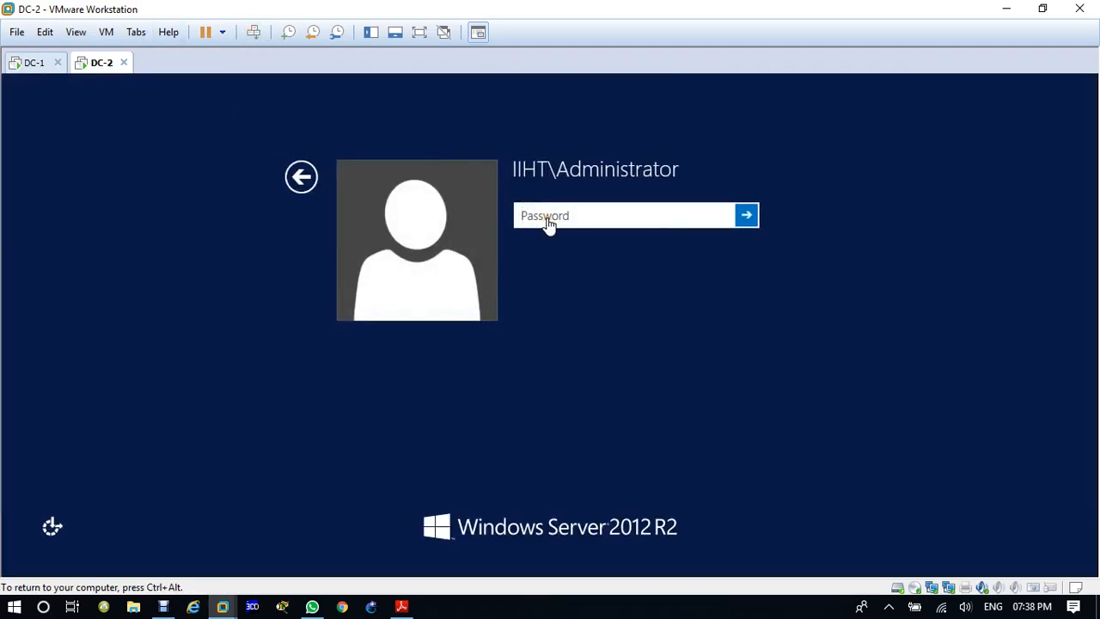
pyautogui.write('******')
pyautogui.press('Return')
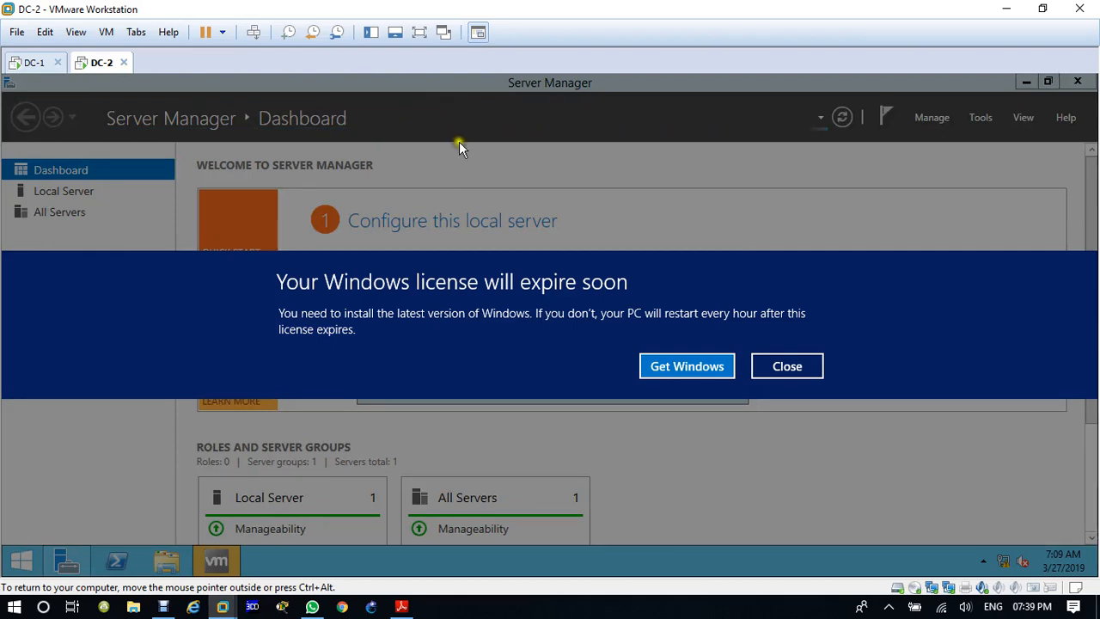
pyautogui.click(771, 366)
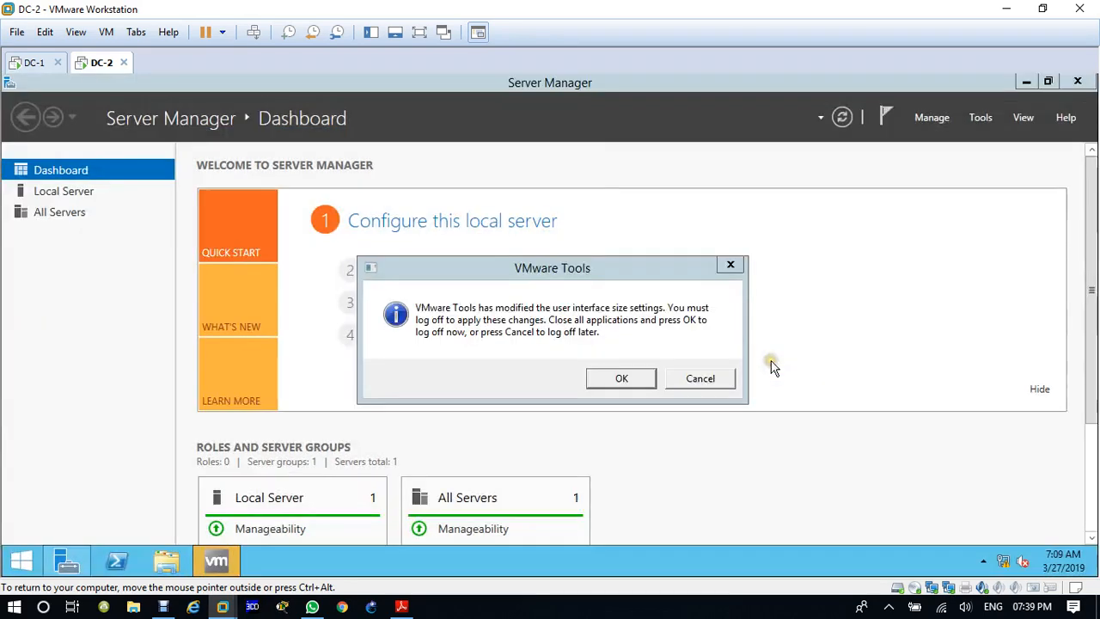
pyautogui.click(712, 383)
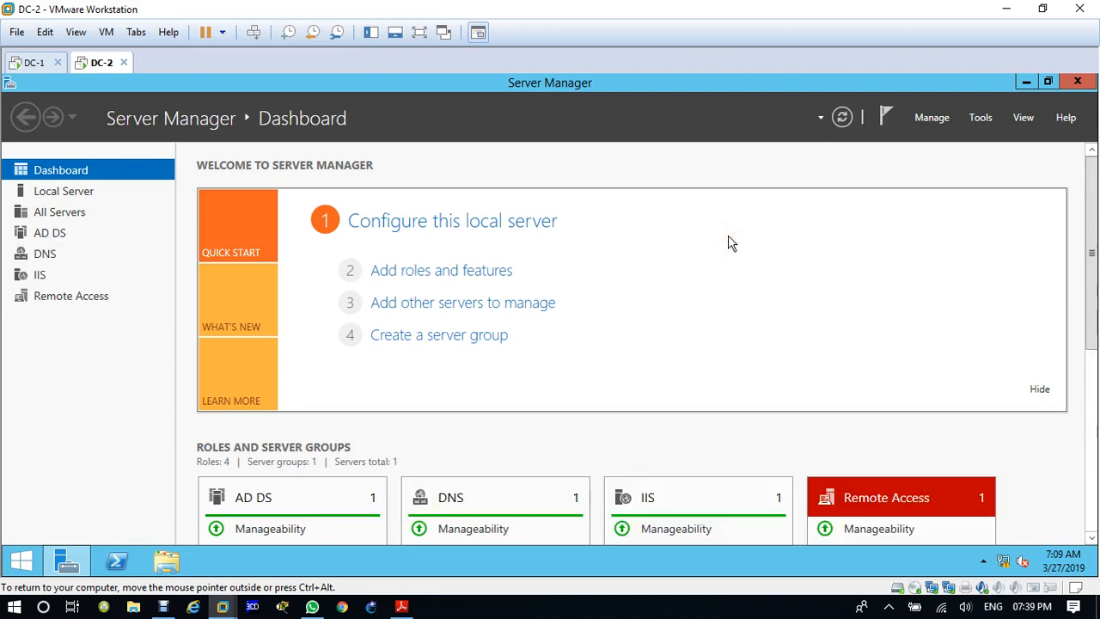
# Step: Open DC-2's network connections and check the LAN adapter's IPv4 address, gateway and DNS settings without changing them
pyautogui.rightClick(1010, 563)
pyautogui.click(1001, 548)
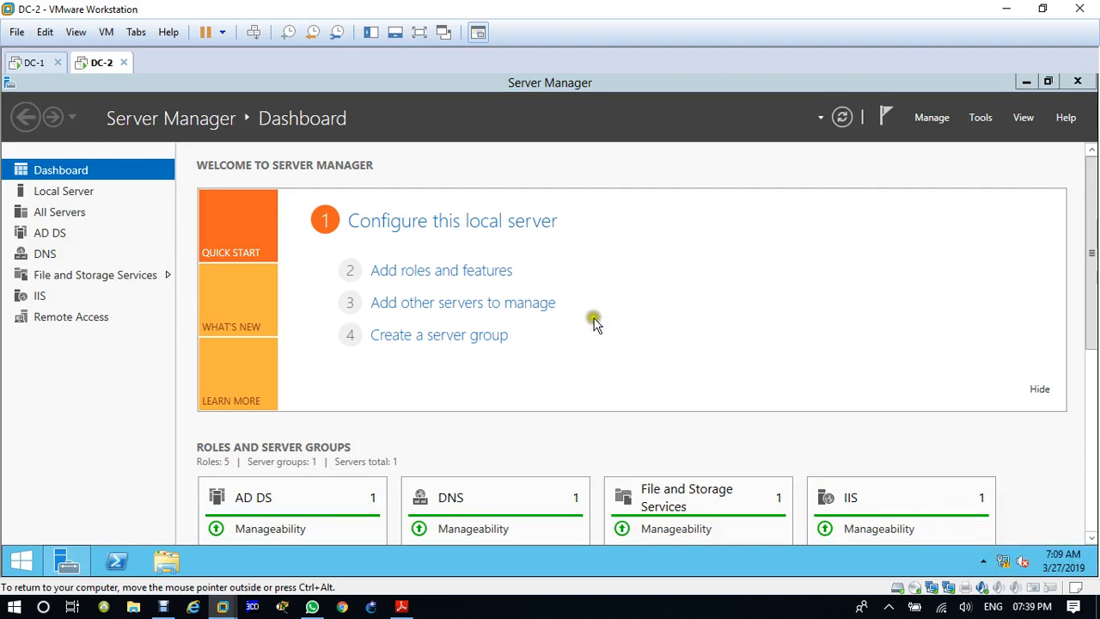
pyautogui.click(511, 262)
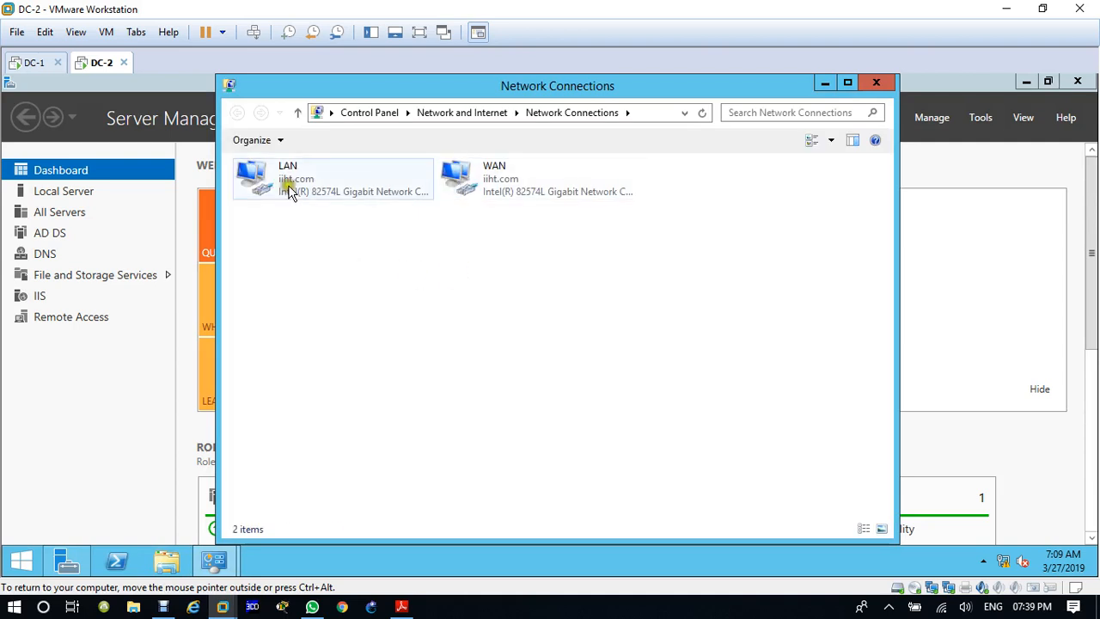
pyautogui.doubleClick(291, 193)
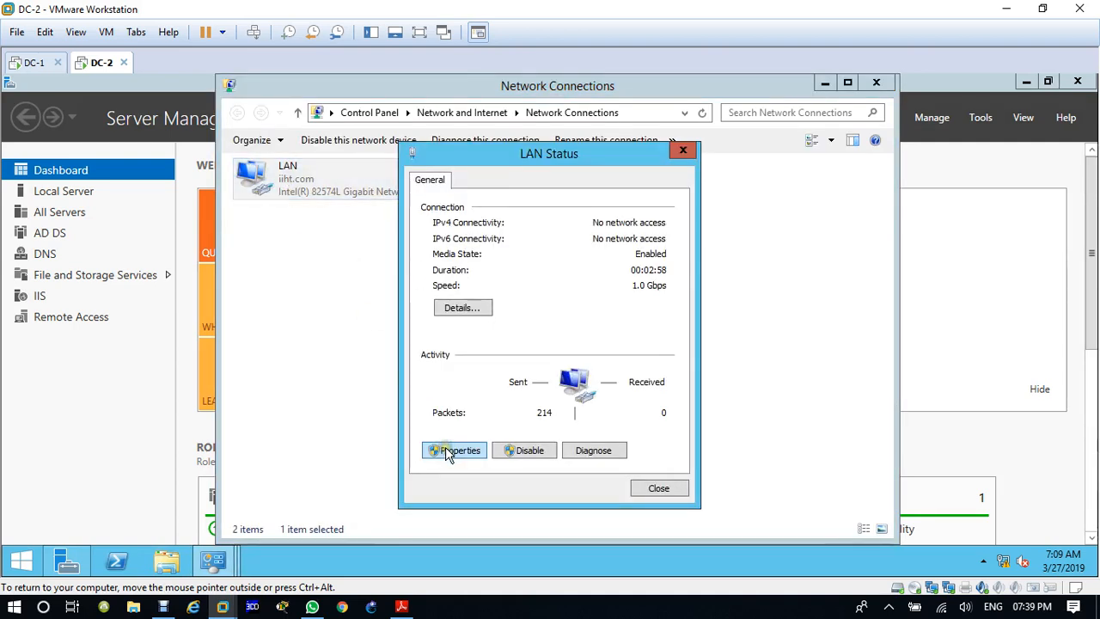
pyautogui.click(448, 452)
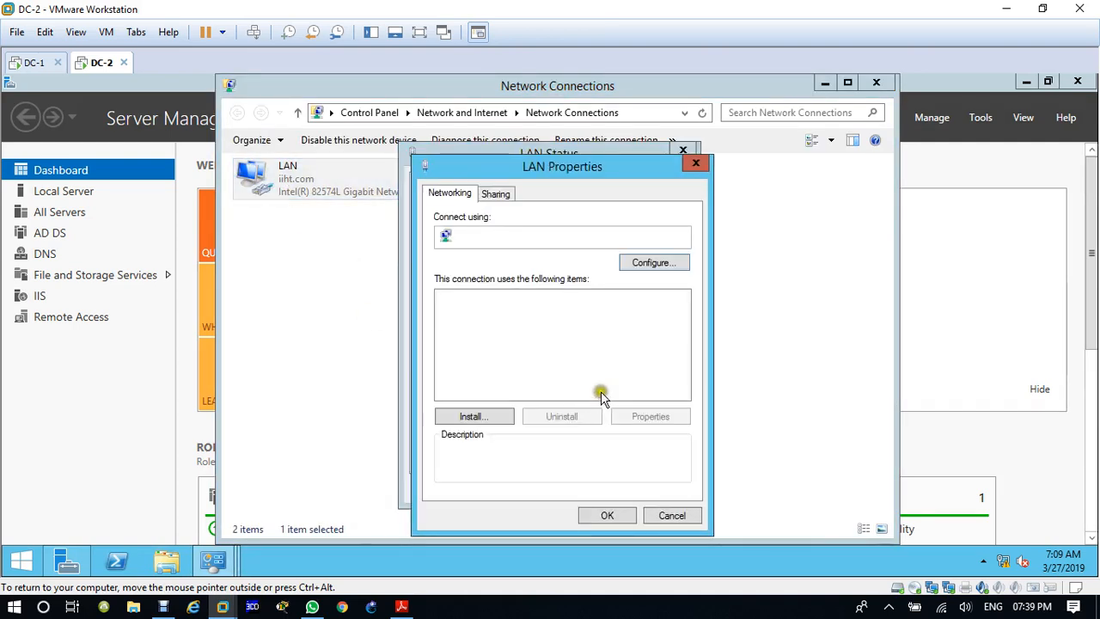
pyautogui.doubleClick(592, 394)
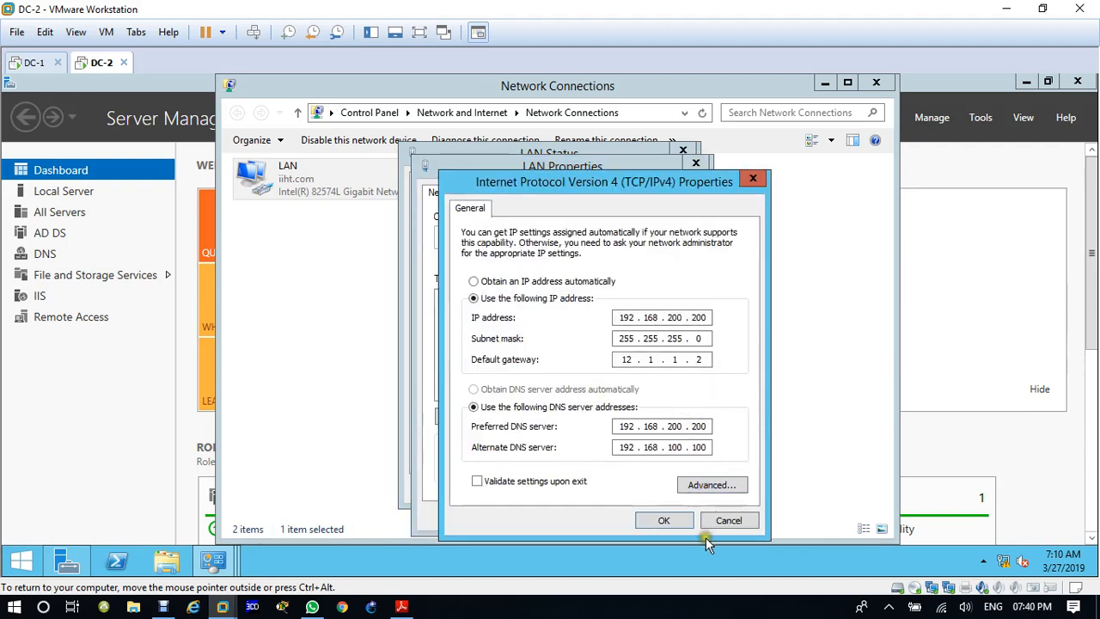
pyautogui.click(728, 520)
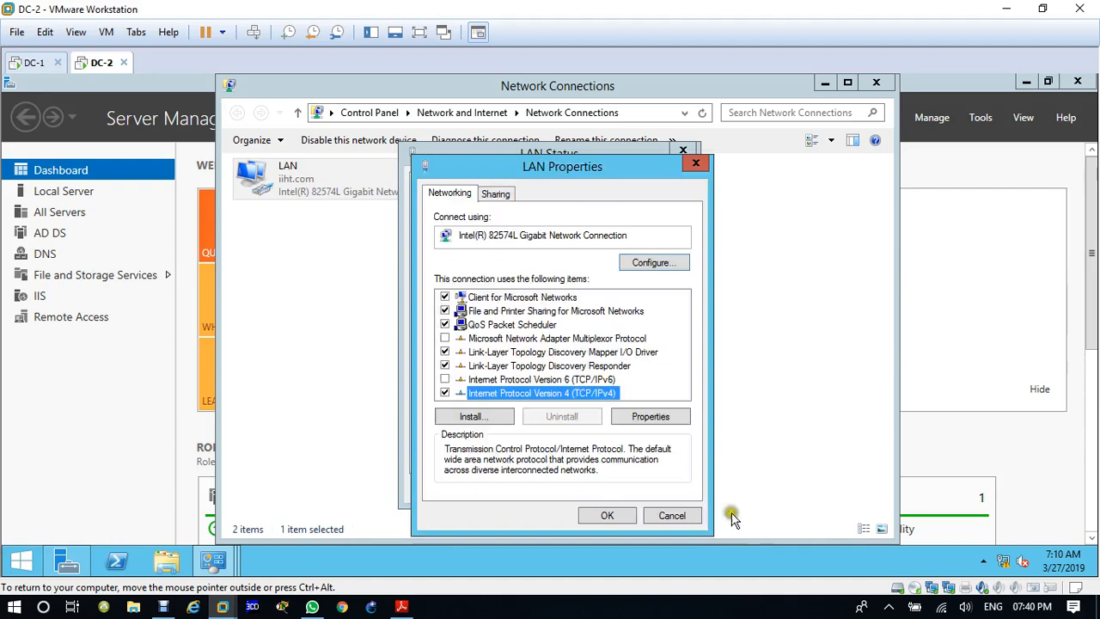
# Step: Dismiss the LAN adapter's properties and status, and close DC-2's network windows without changing any settings
pyautogui.click(688, 513)
pyautogui.click(683, 154)
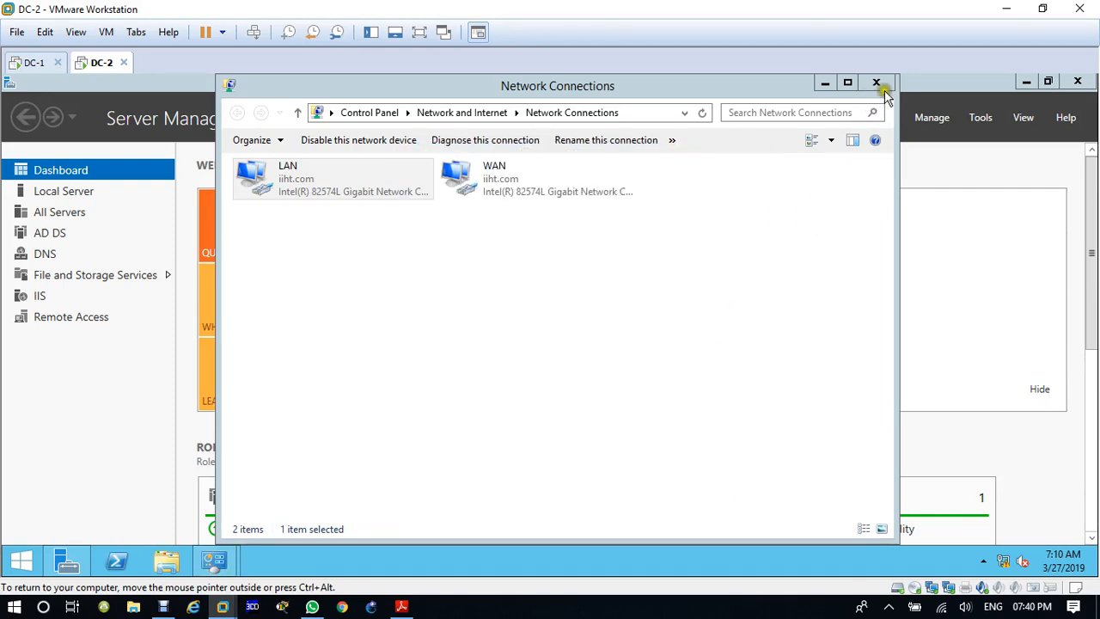
pyautogui.click(876, 81)
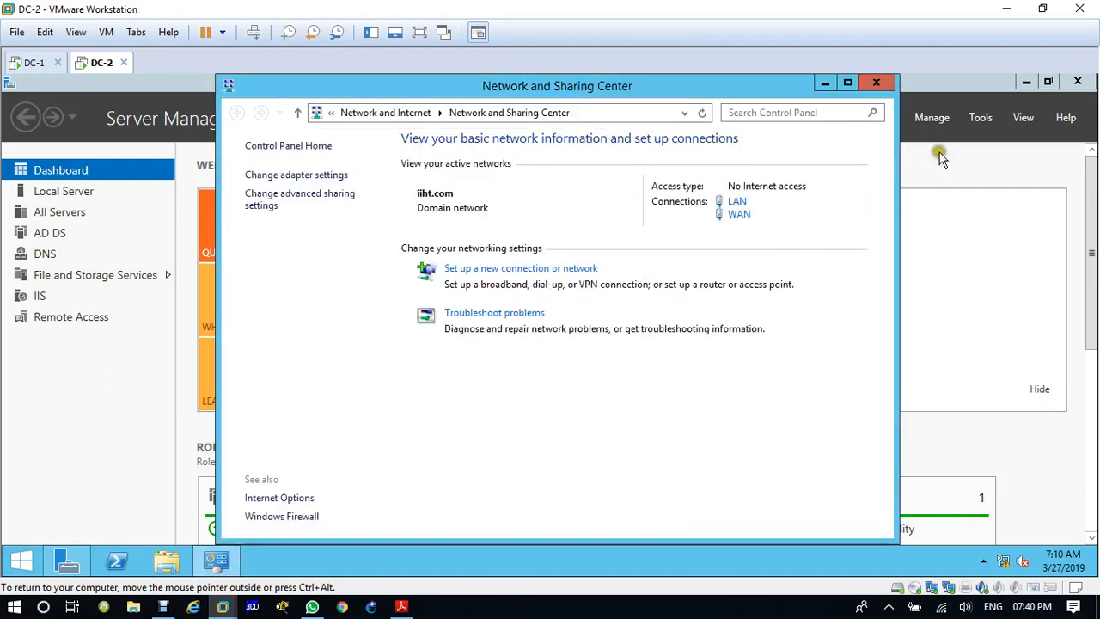
pyautogui.click(875, 86)
# Step: Open DNS Manager on DC-2 and show the records of the iiht.com forward lookup zone
pyautogui.click(975, 122)
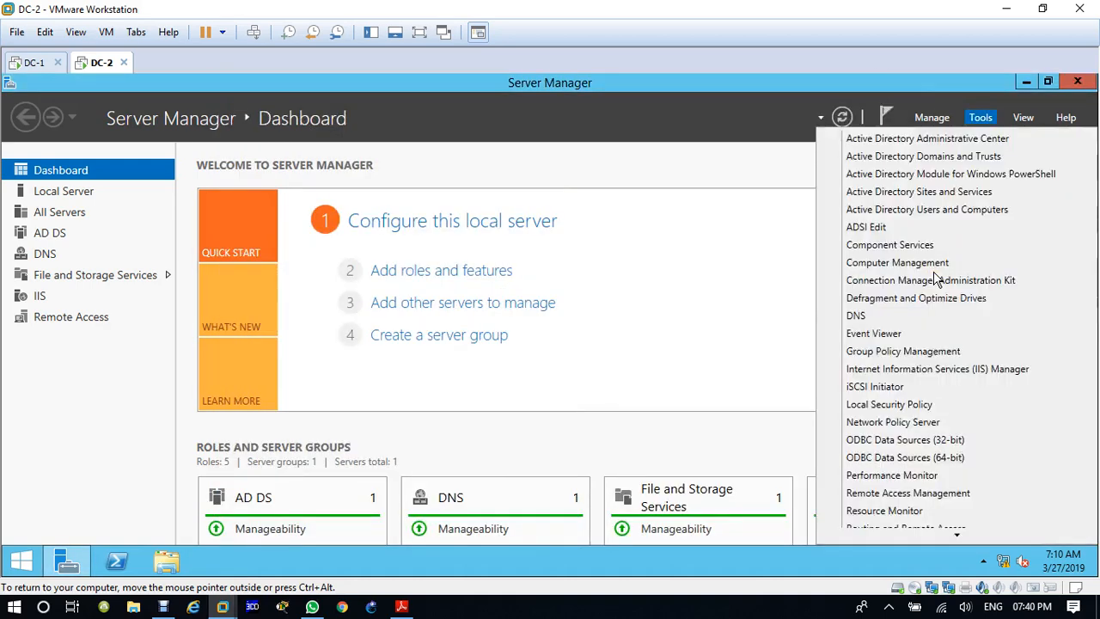
pyautogui.click(878, 316)
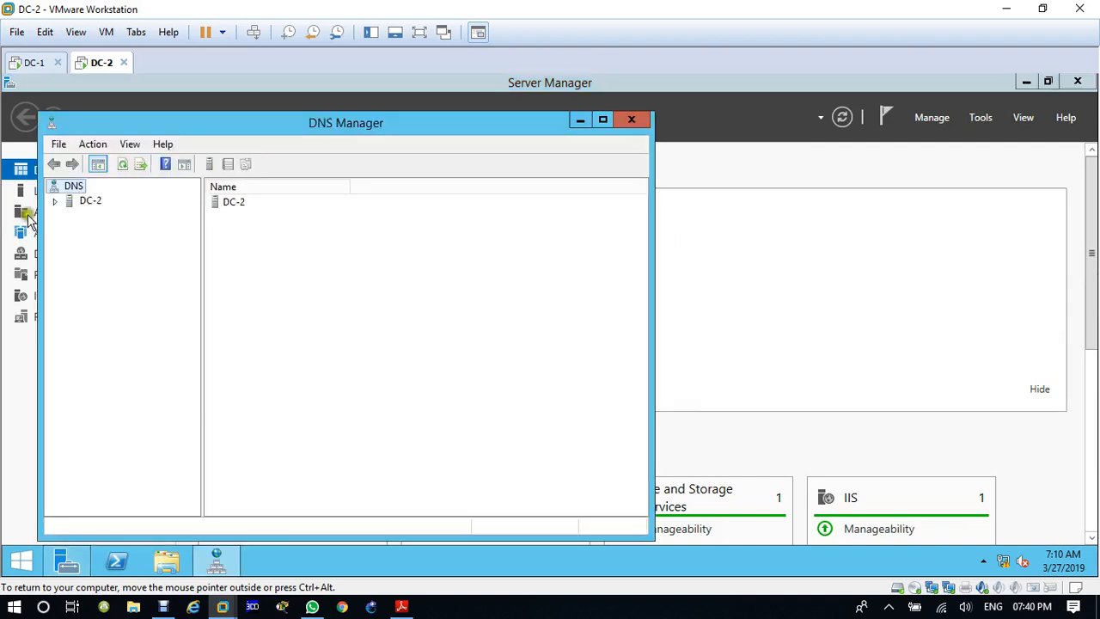
pyautogui.click(55, 199)
pyautogui.doubleClick(78, 231)
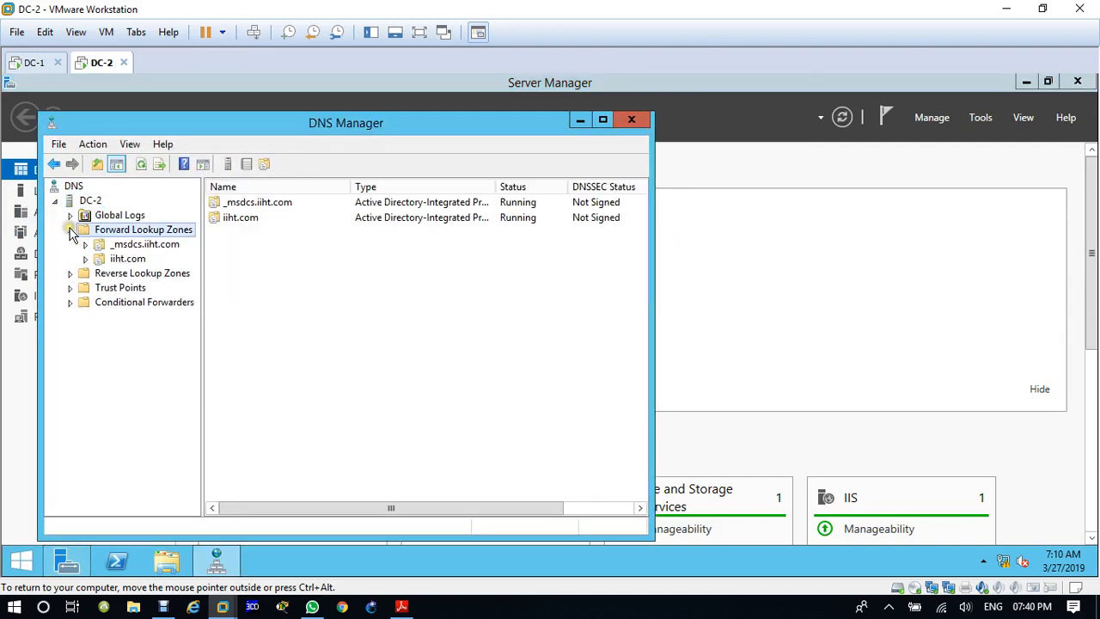
pyautogui.click(115, 263)
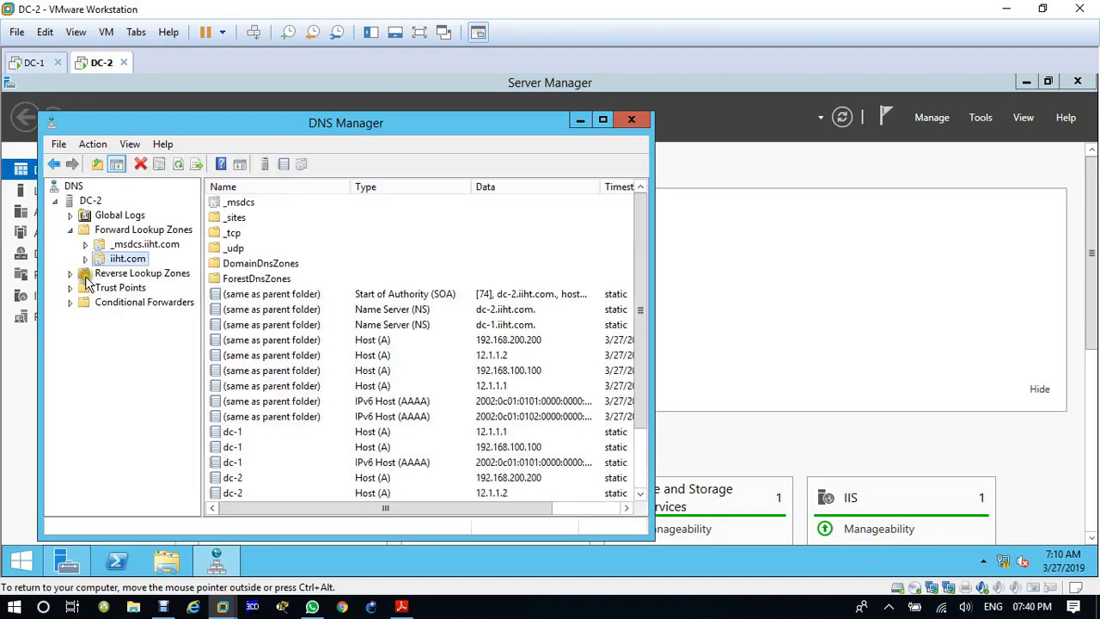
# Step: Examine the 100.168.192.in-addr.arpa reverse lookup zone on DC-2, checking its name server records for dc-1 and dc-2
pyautogui.doubleClick(142, 273)
pyautogui.click(146, 290)
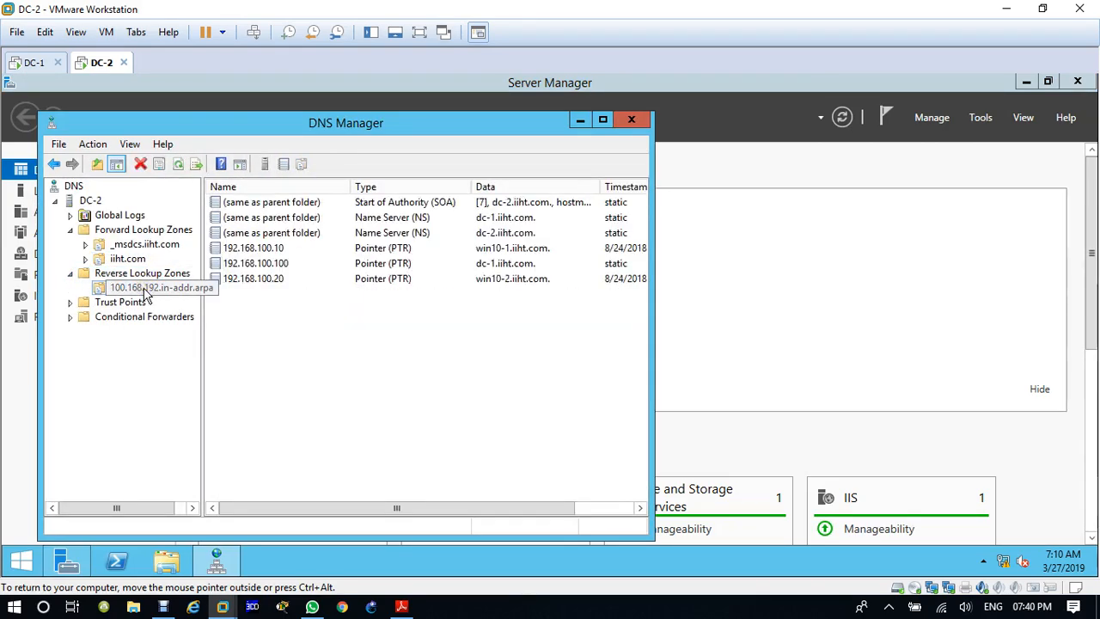
pyautogui.moveTo(467, 123); pyautogui.dragTo(627, 171)
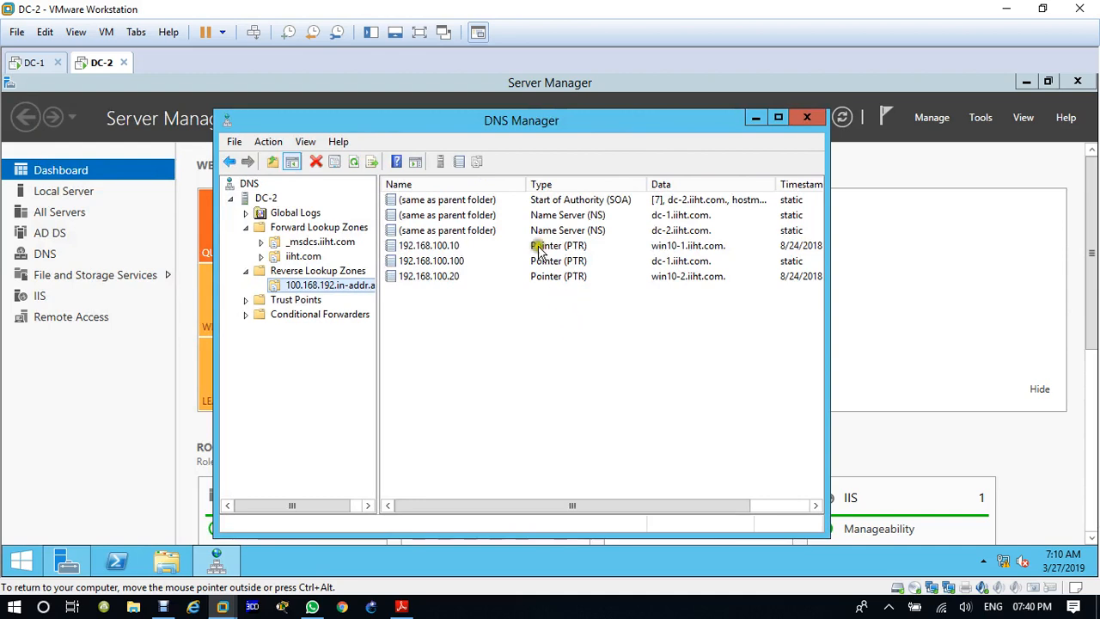
pyautogui.click(507, 231)
pyautogui.click(672, 216)
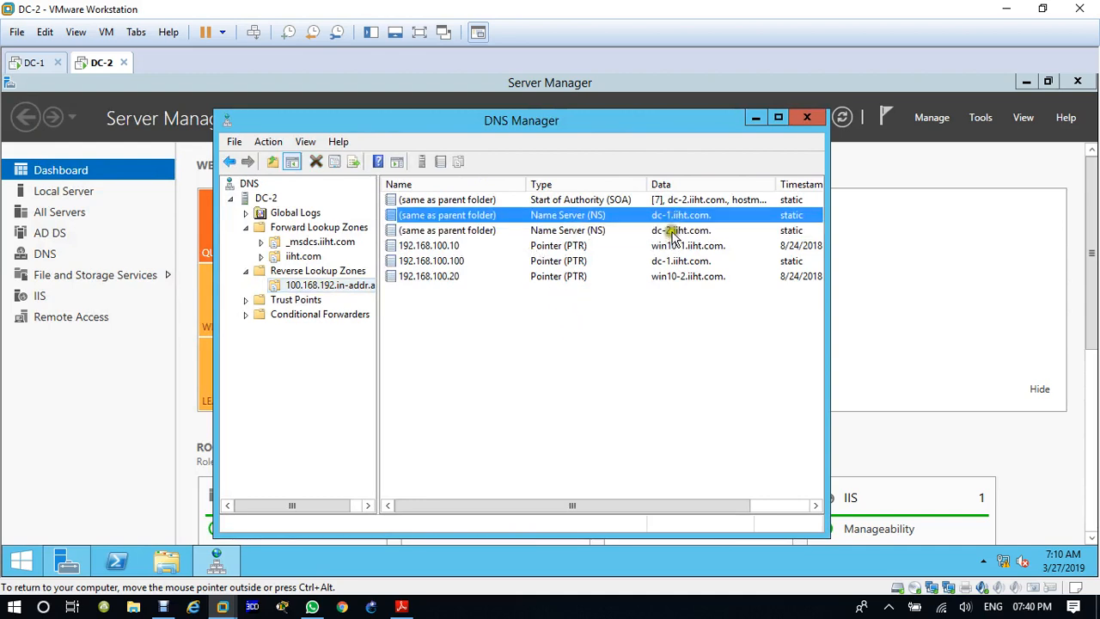
pyautogui.click(672, 230)
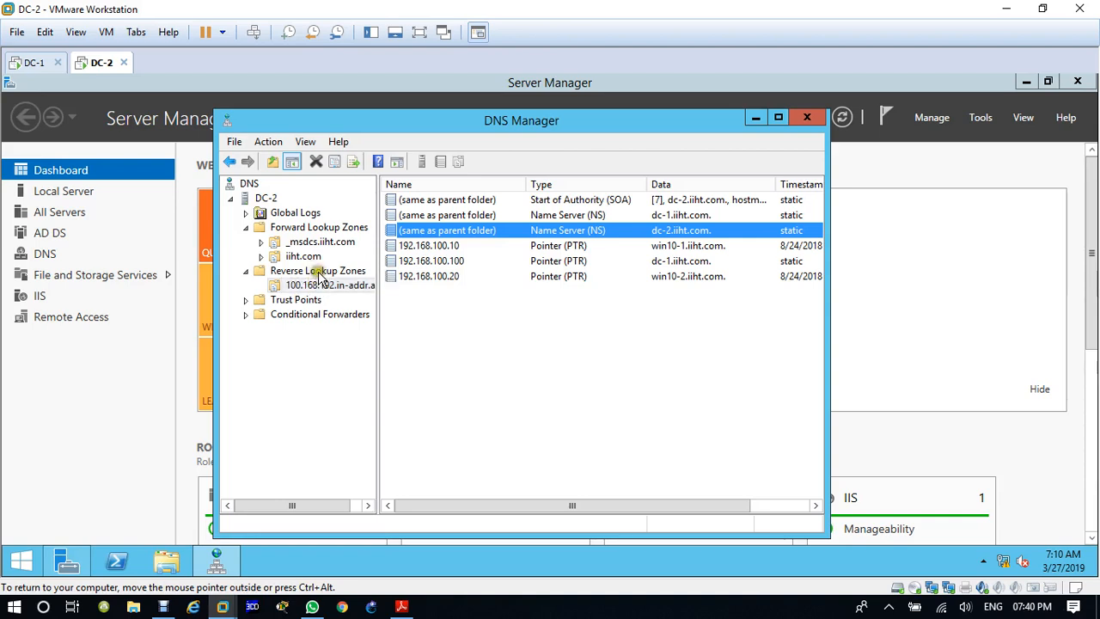
pyautogui.rightClick(325, 272)
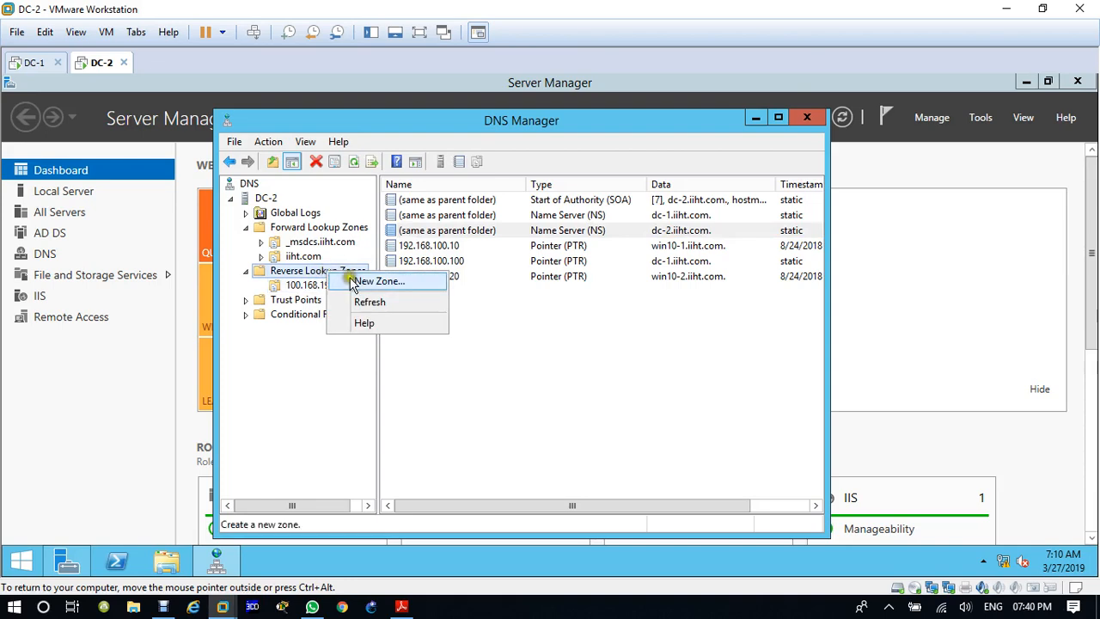
pyautogui.click(353, 282)
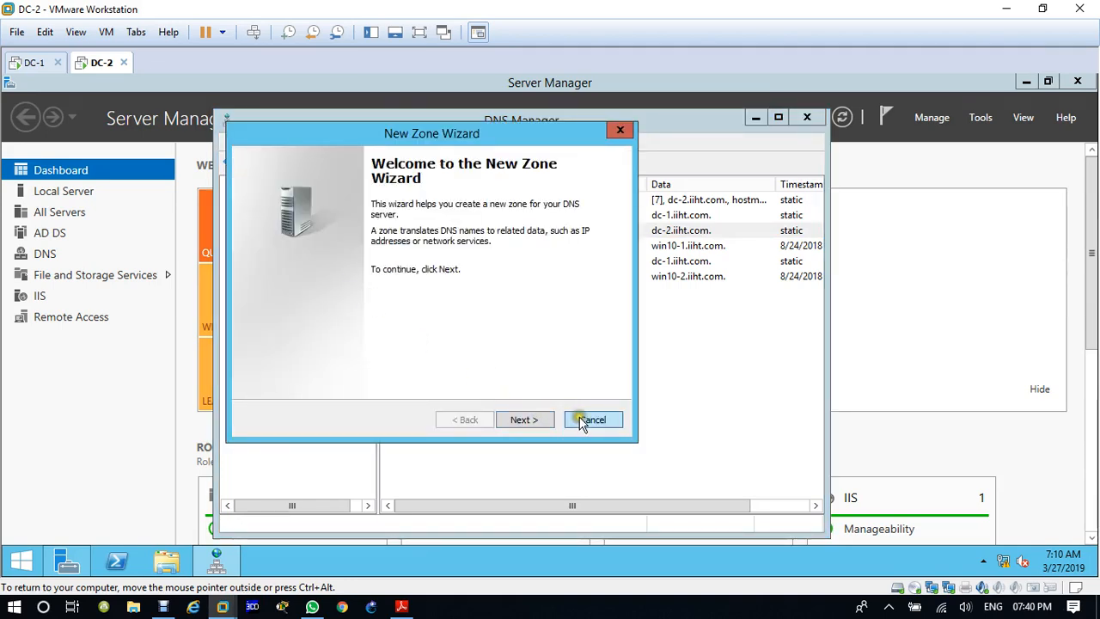
pyautogui.click(592, 419)
# Step: Close DNS Manager on DC-2, switch to DC-1, and open DNS Manager there in place of Active Directory Users and Computers
pyautogui.click(807, 117)
pyautogui.click(34, 64)
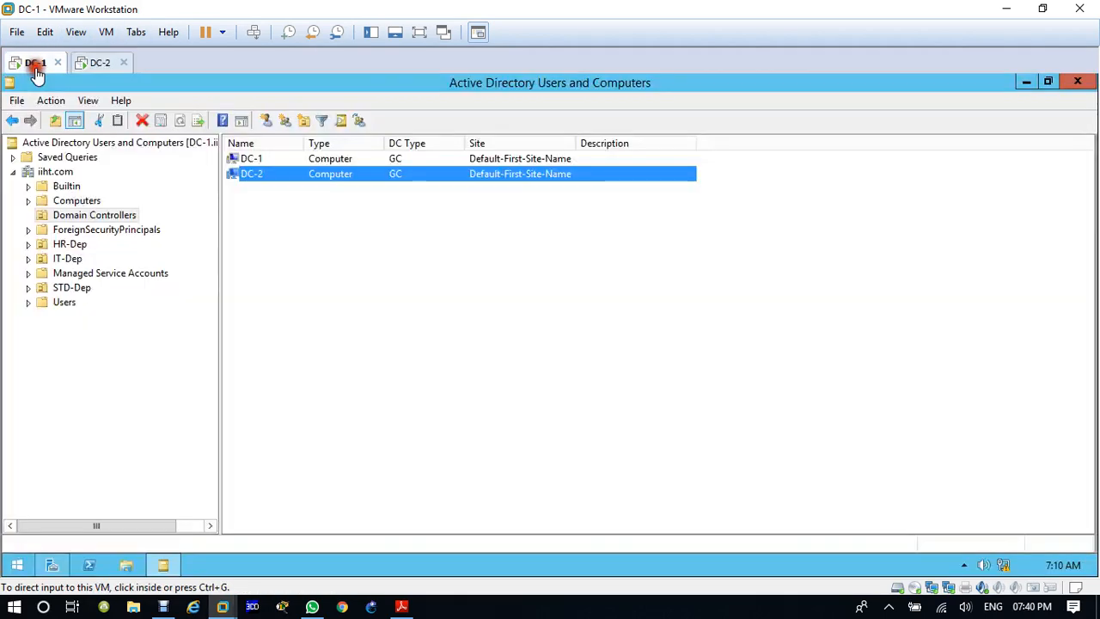
pyautogui.click(1077, 83)
pyautogui.click(978, 117)
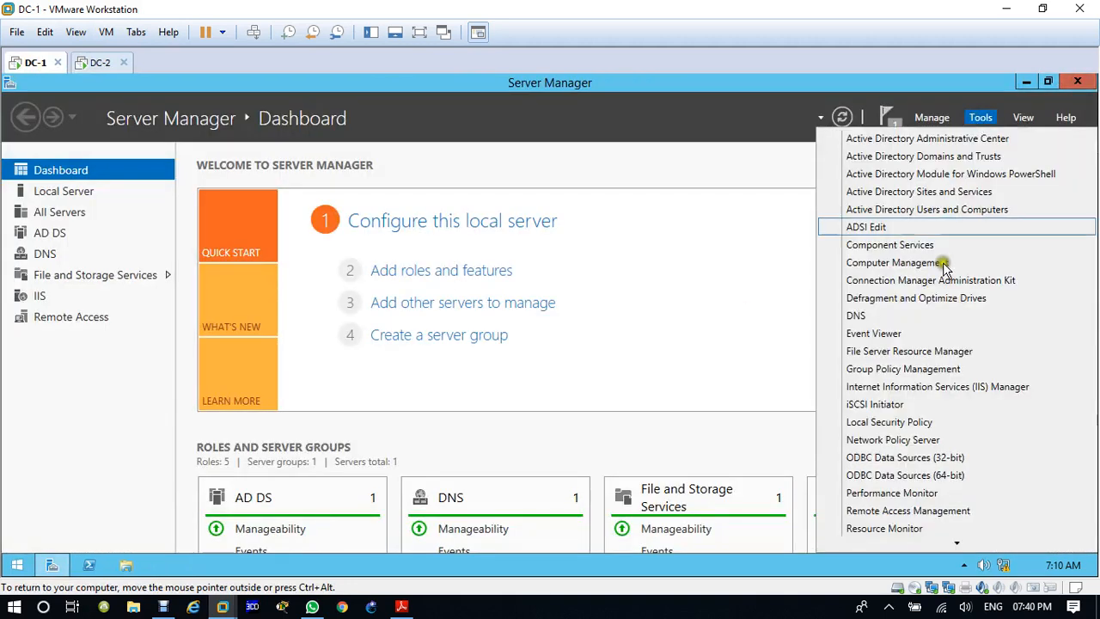
pyautogui.click(872, 316)
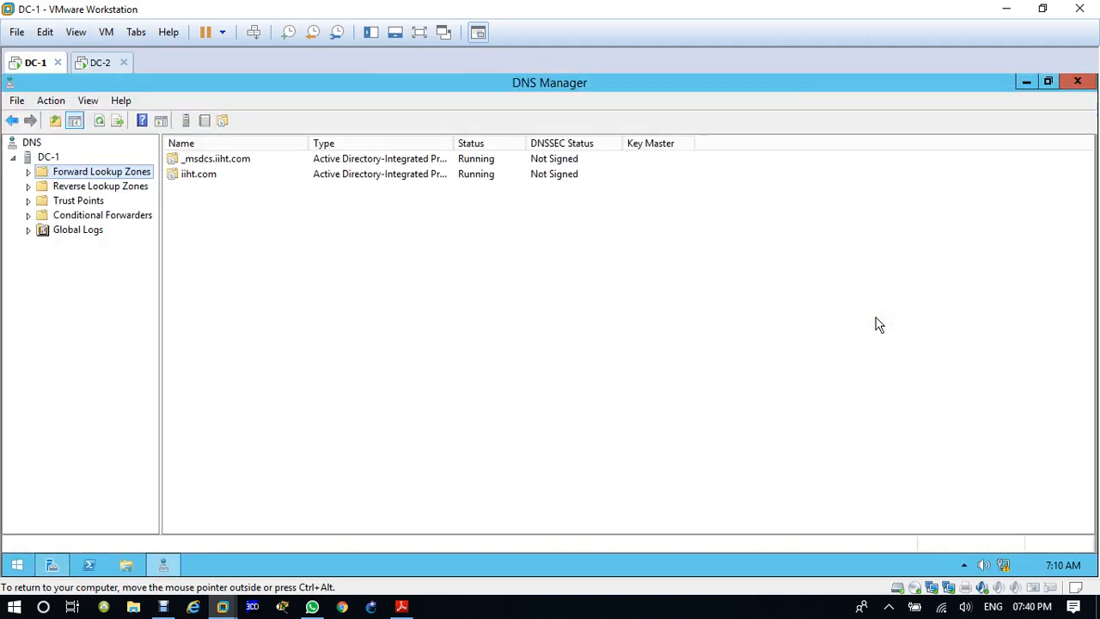
# Step: Expand DC-1's forward and reverse lookup zones and check the dc-1 and DC-2 host records in iiht.com
pyautogui.click(29, 194)
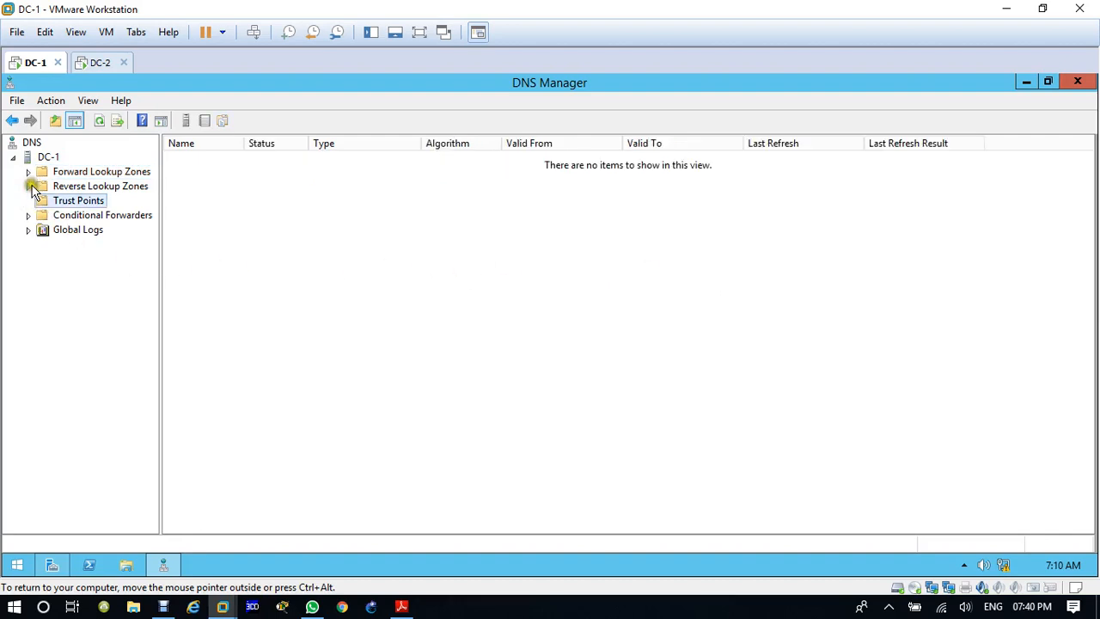
pyautogui.click(32, 188)
pyautogui.click(28, 172)
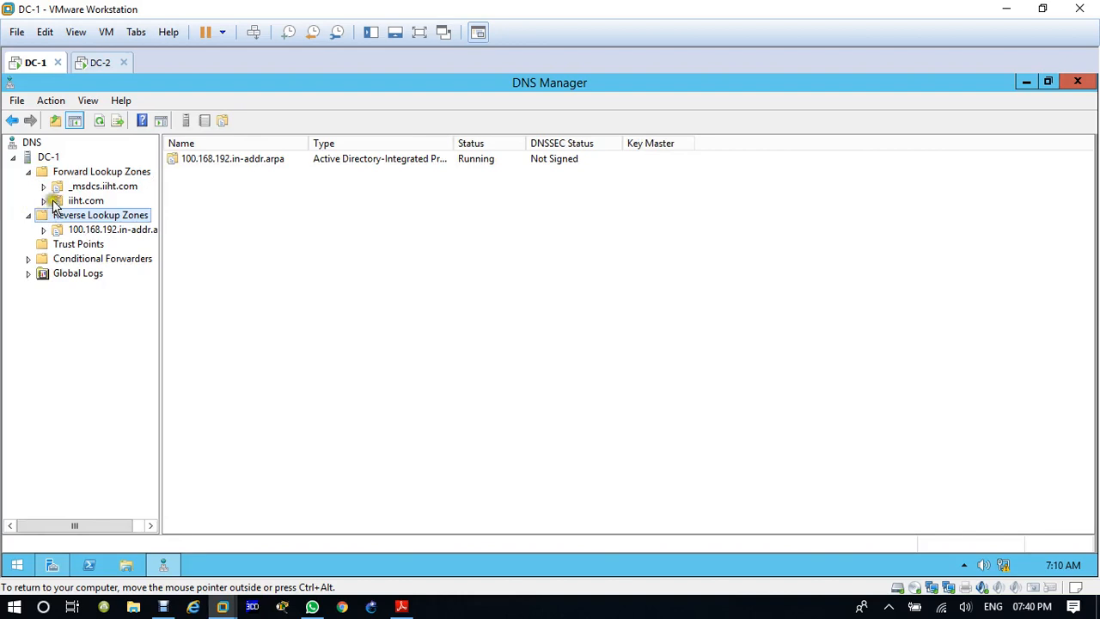
pyautogui.click(53, 203)
pyautogui.click(44, 200)
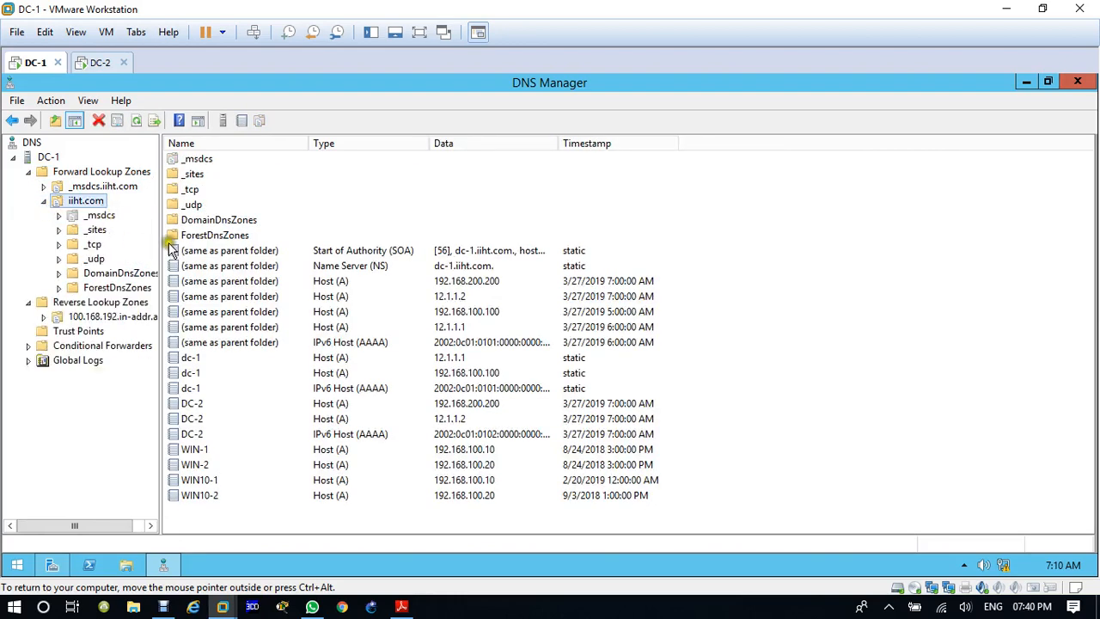
pyautogui.click(199, 419)
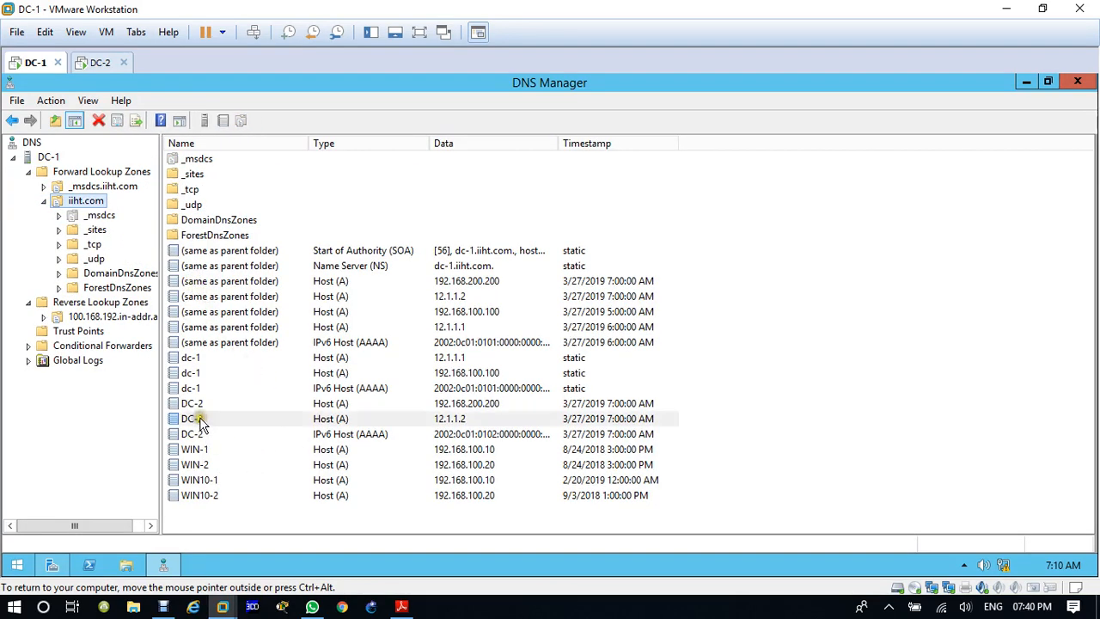
pyautogui.click(196, 389)
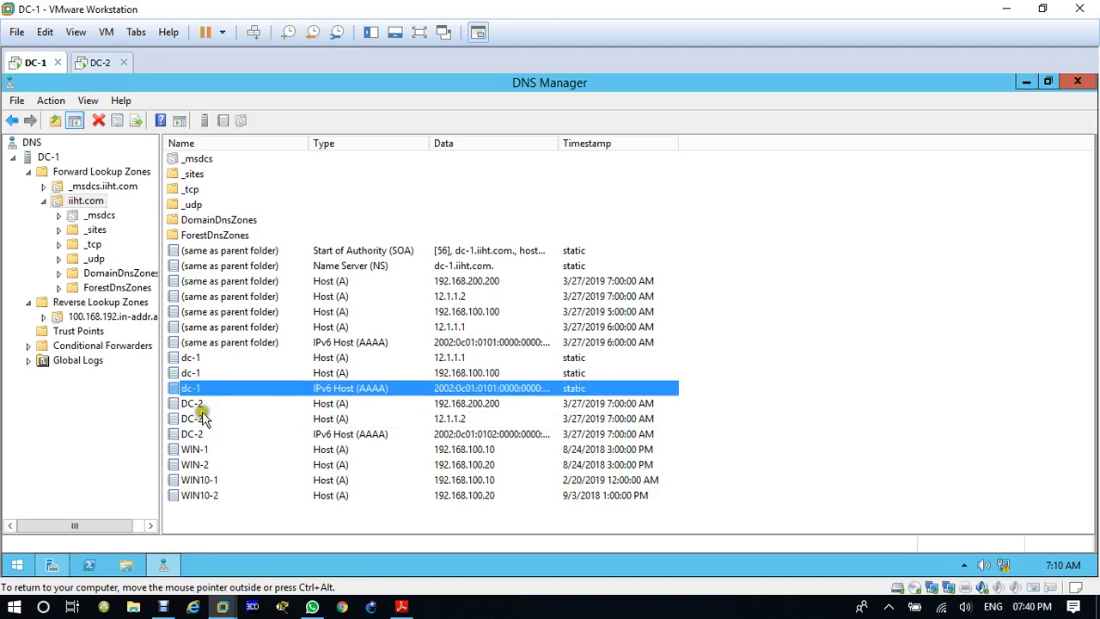
pyautogui.click(205, 420)
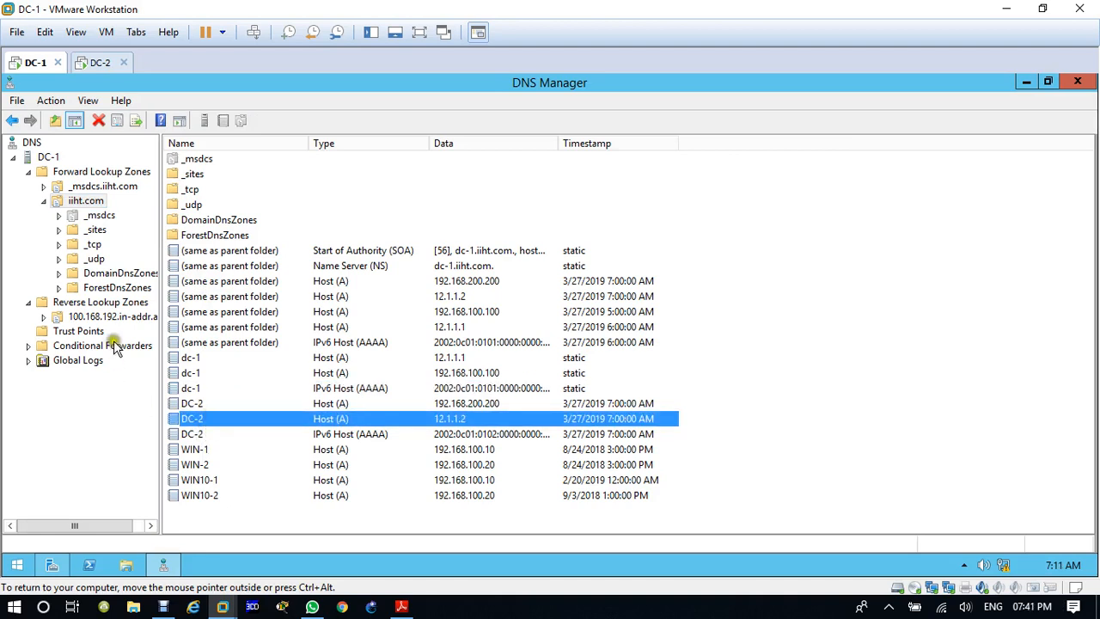
# Step: Start an Active Directory-integrated primary IPv4 reverse lookup zone on DC-1, replicated to all DNS servers on domain controllers in iiht.com
pyautogui.click(93, 305)
pyautogui.rightClick(93, 304)
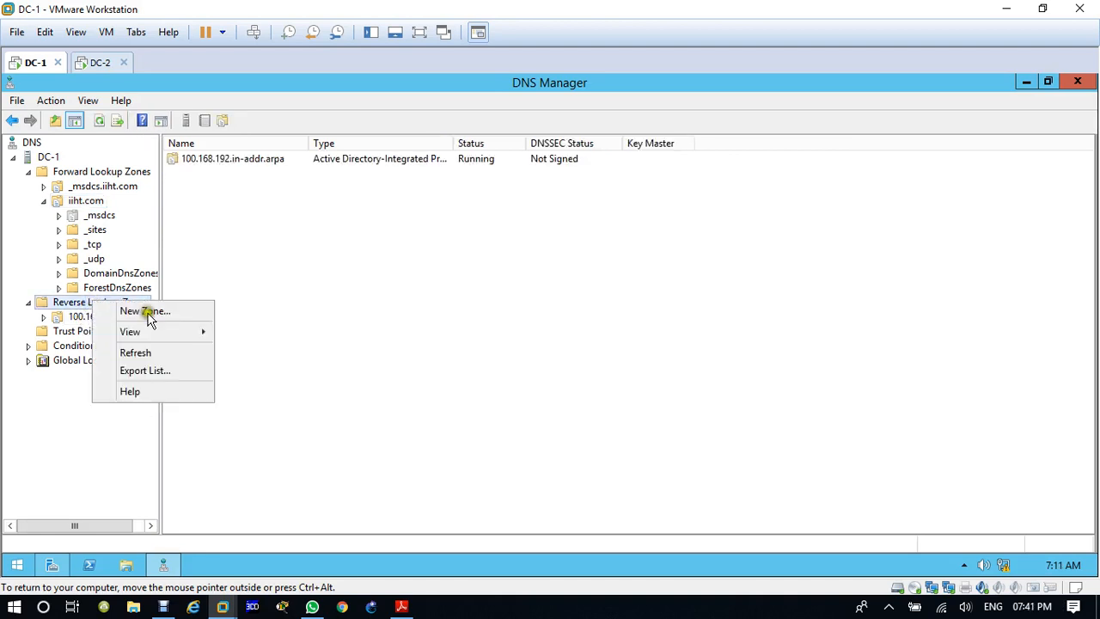
pyautogui.click(148, 313)
pyautogui.click(307, 379)
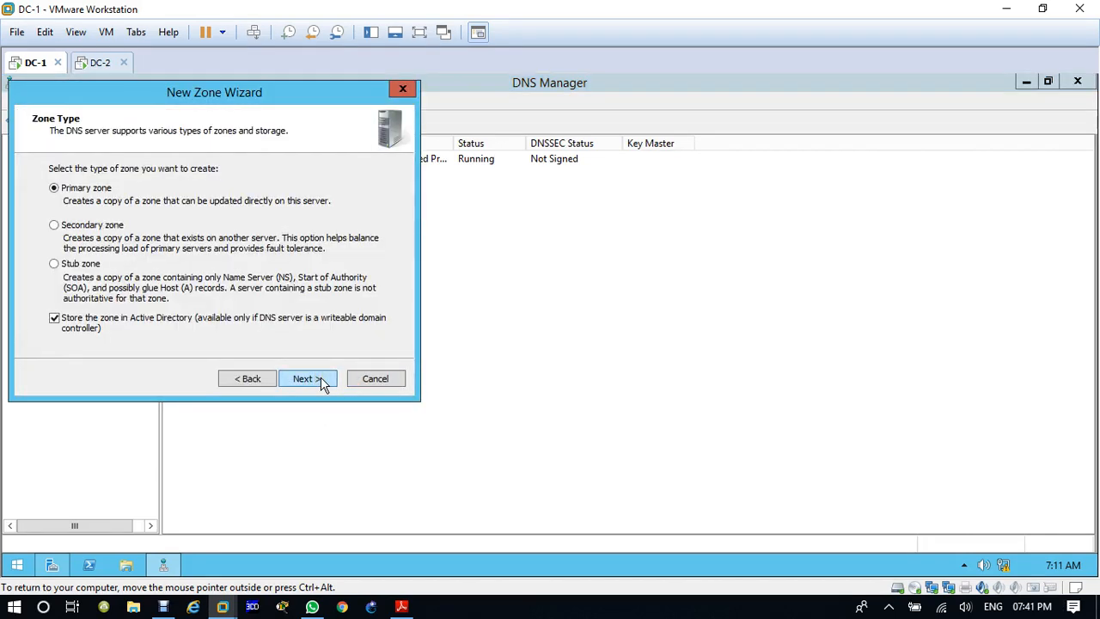
pyautogui.click(307, 378)
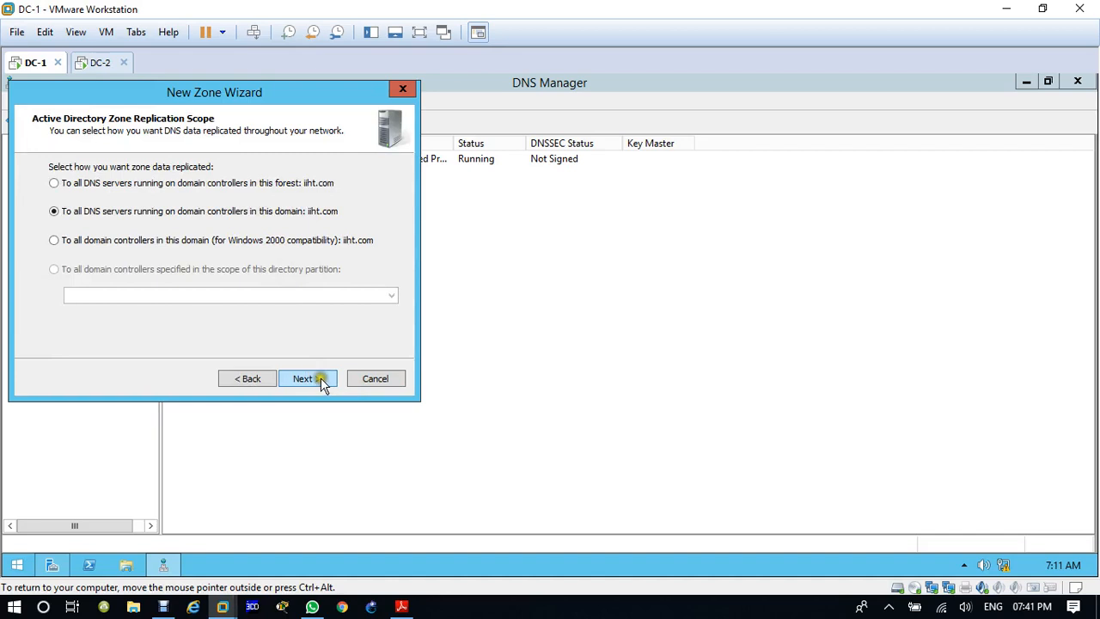
pyautogui.click(307, 378)
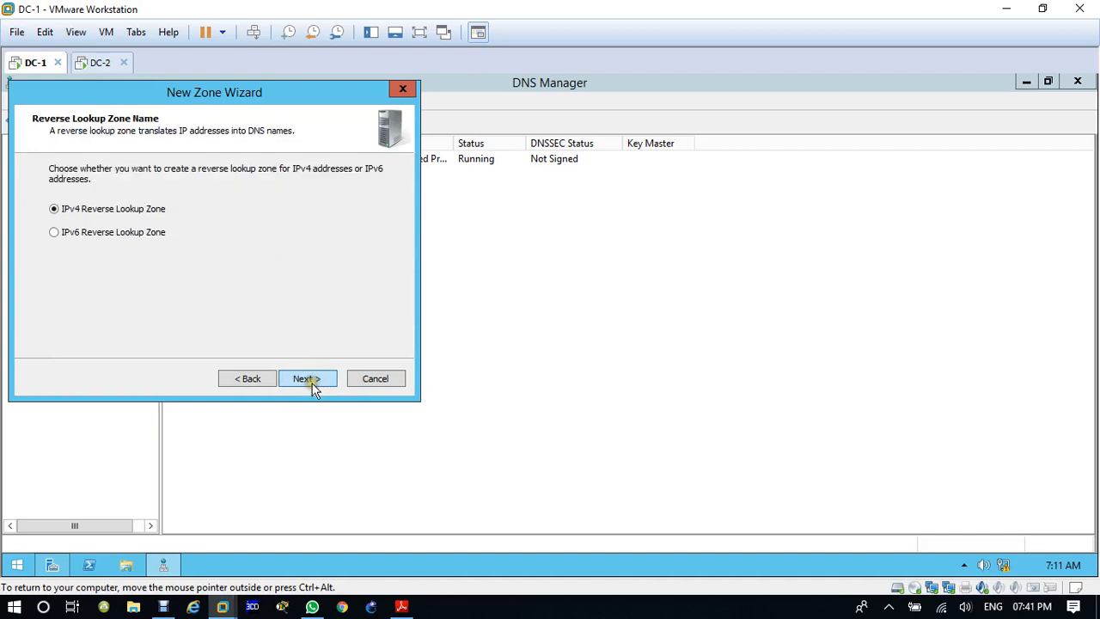
pyautogui.click(307, 379)
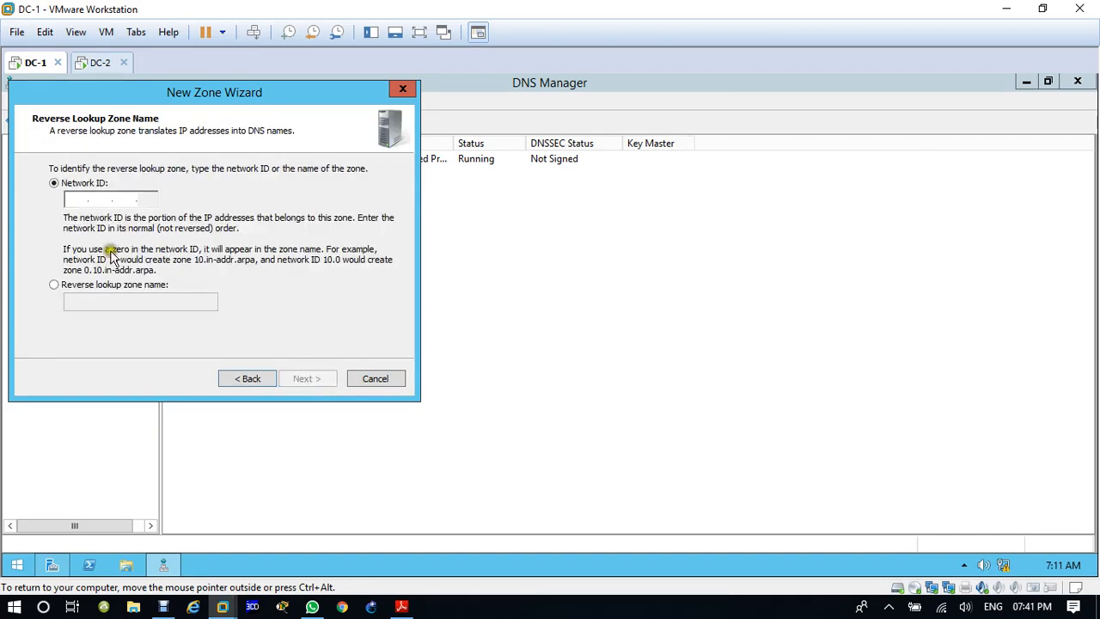
# Step: Set the zone's network ID to 192.168.200, allow both nonsecure and secure dynamic updates, and create the zone
pyautogui.write('192.168.')
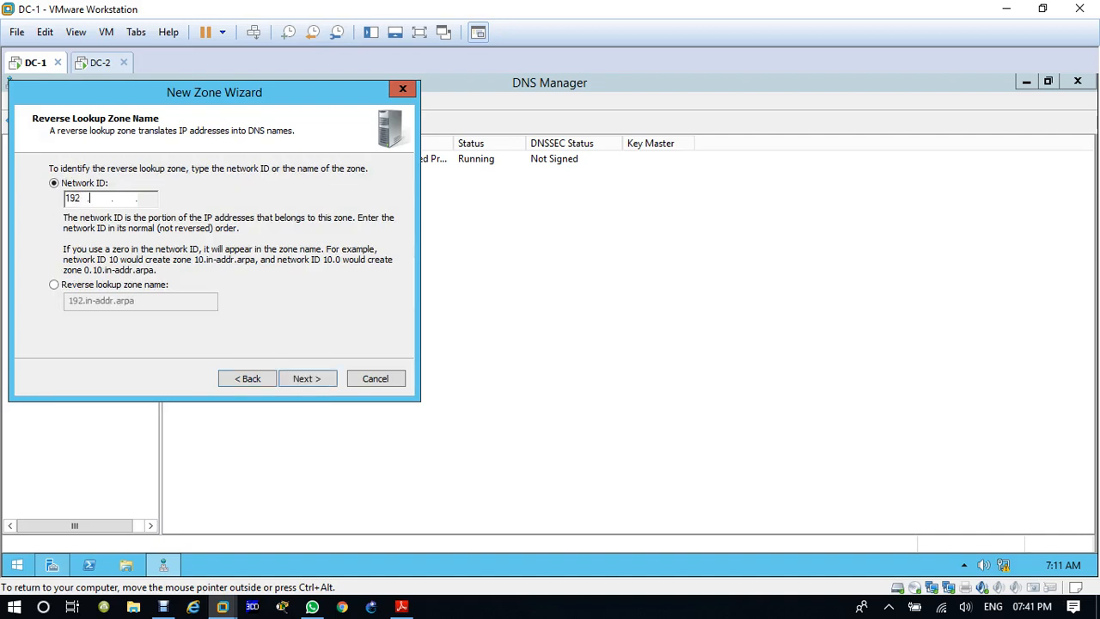
pyautogui.write('00')
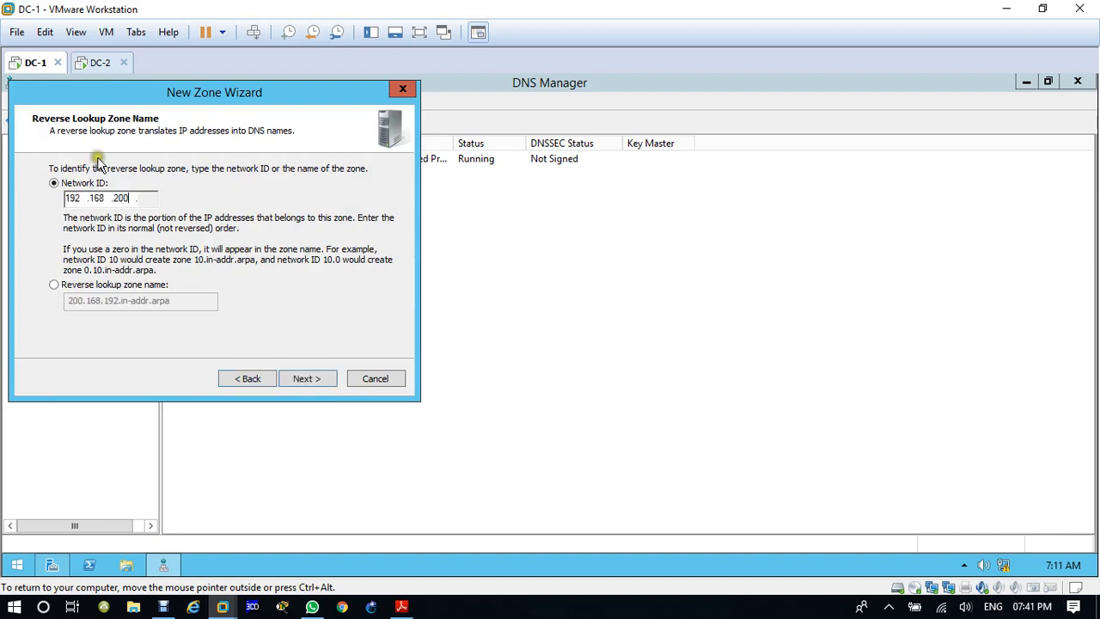
pyautogui.click(306, 379)
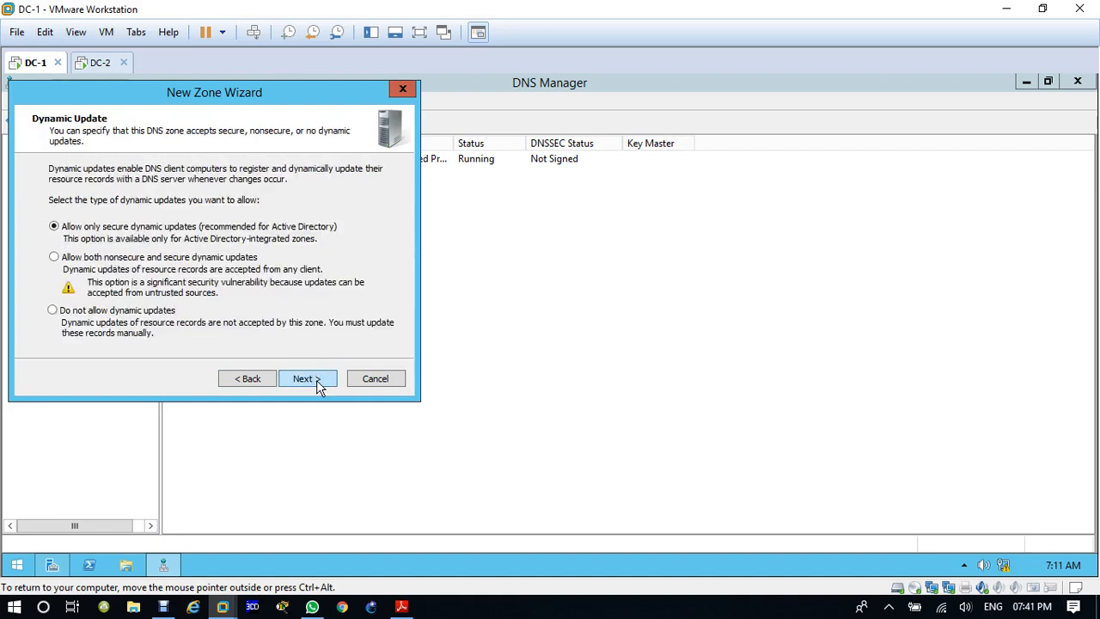
pyautogui.click(218, 258)
pyautogui.click(303, 379)
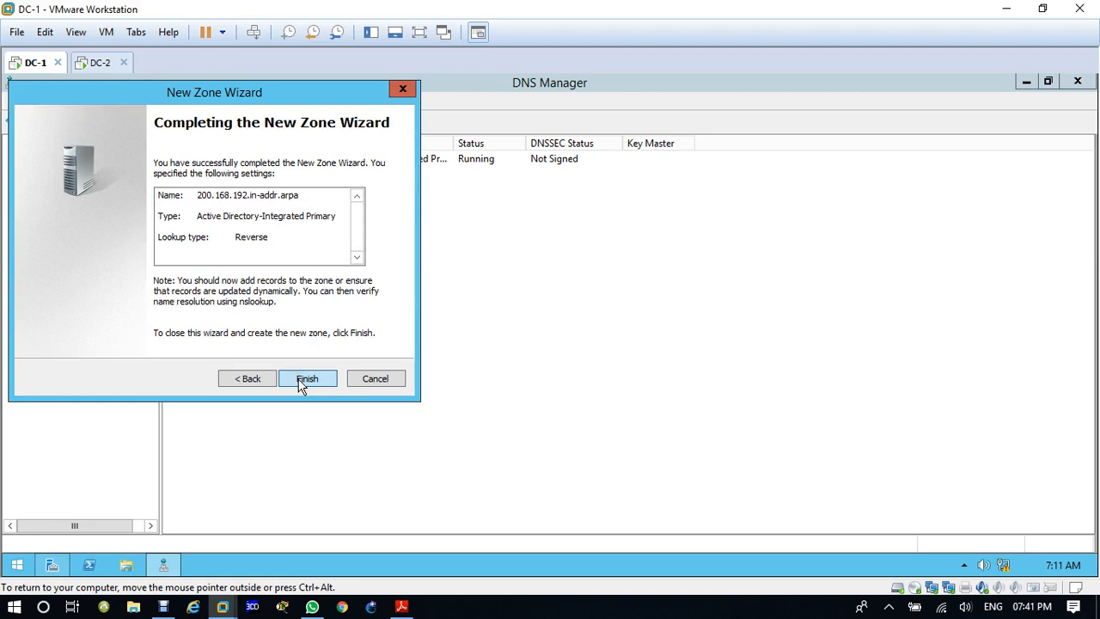
pyautogui.click(303, 380)
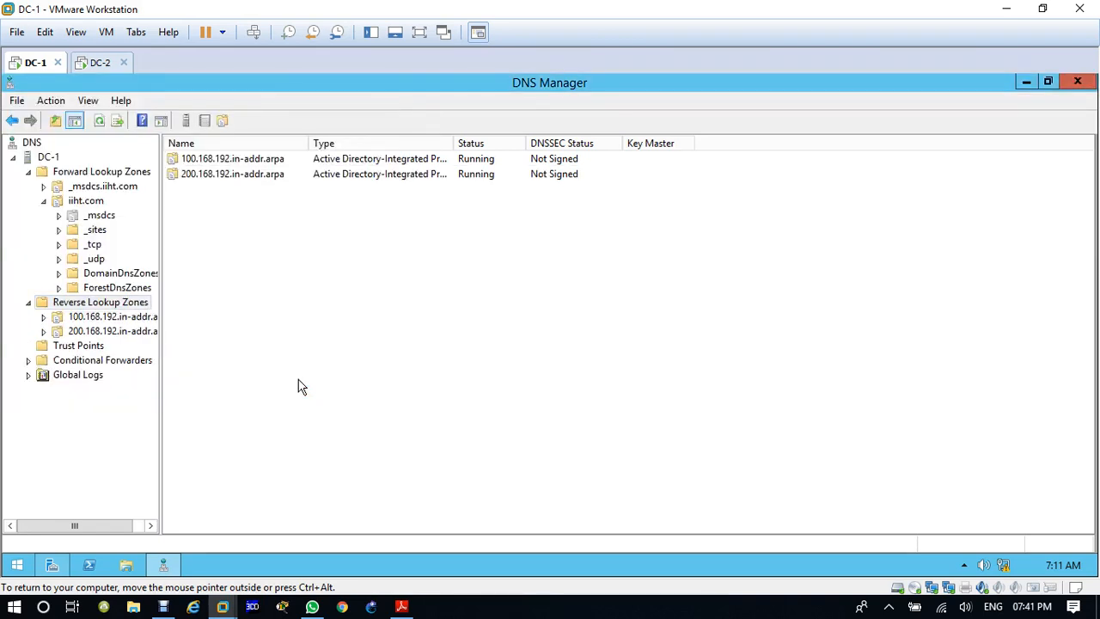
# Step: Add a 192.168.200.200 pointer for DC-2.iiht.com in DC-1's 200.168.192 reverse zone, allowing updates by authenticated users, and refresh the DC-1 server
pyautogui.click(112, 334)
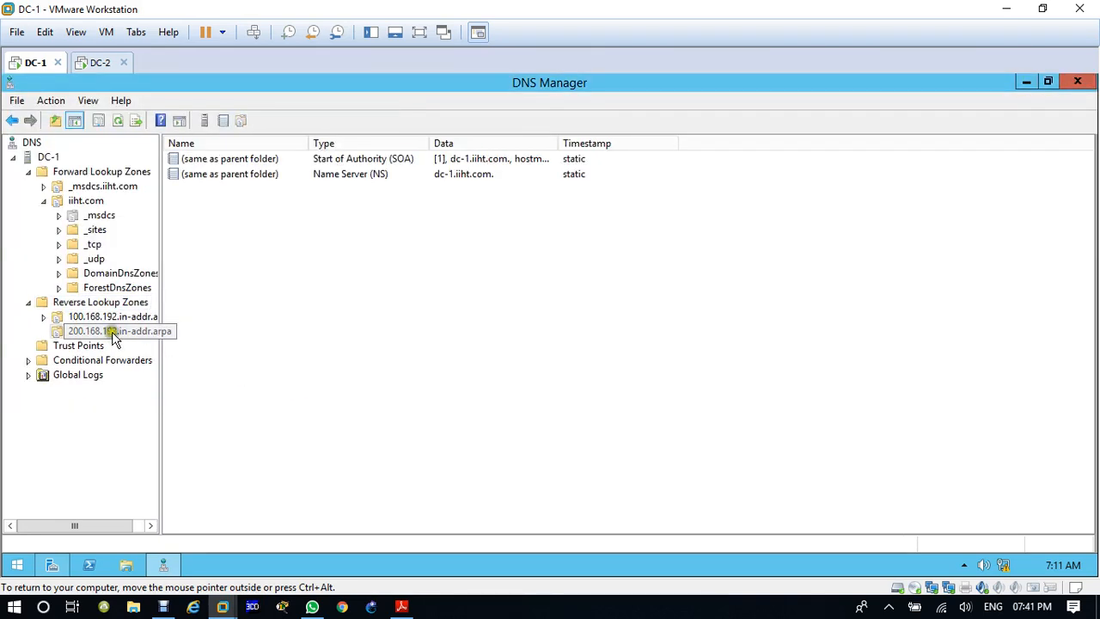
pyautogui.rightClick(263, 200)
pyautogui.click(347, 247)
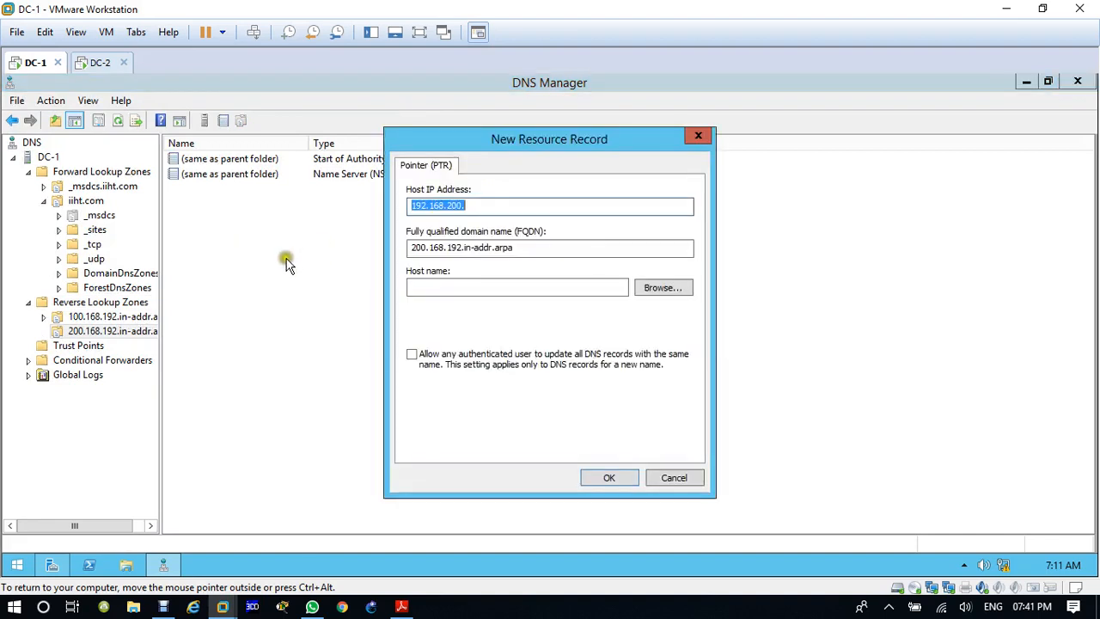
pyautogui.click(424, 357)
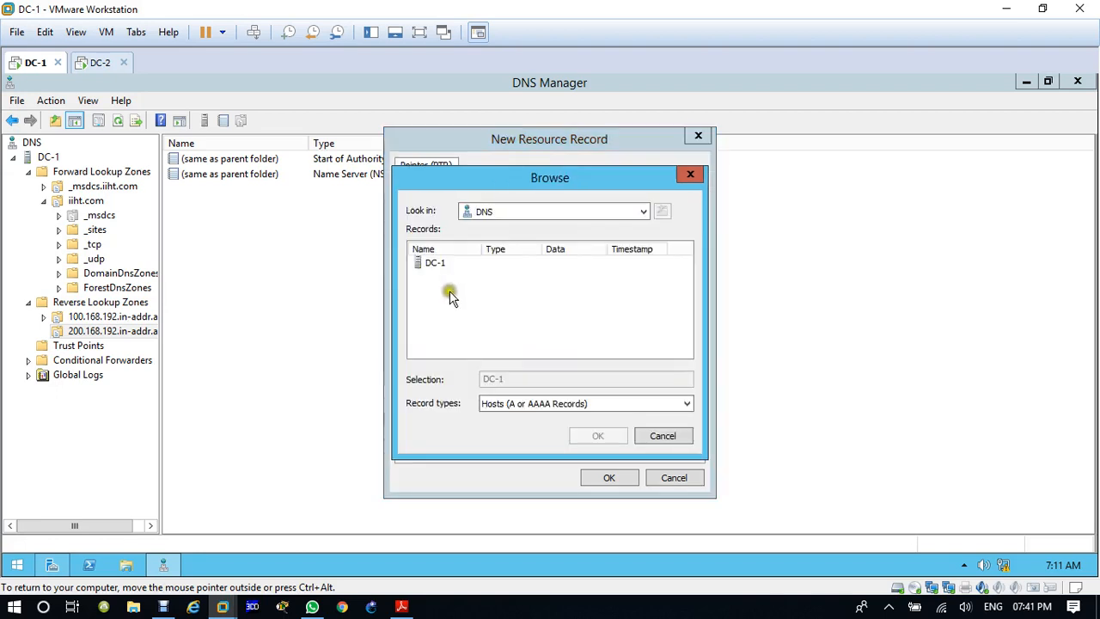
pyautogui.doubleClick(437, 263)
pyautogui.doubleClick(437, 263)
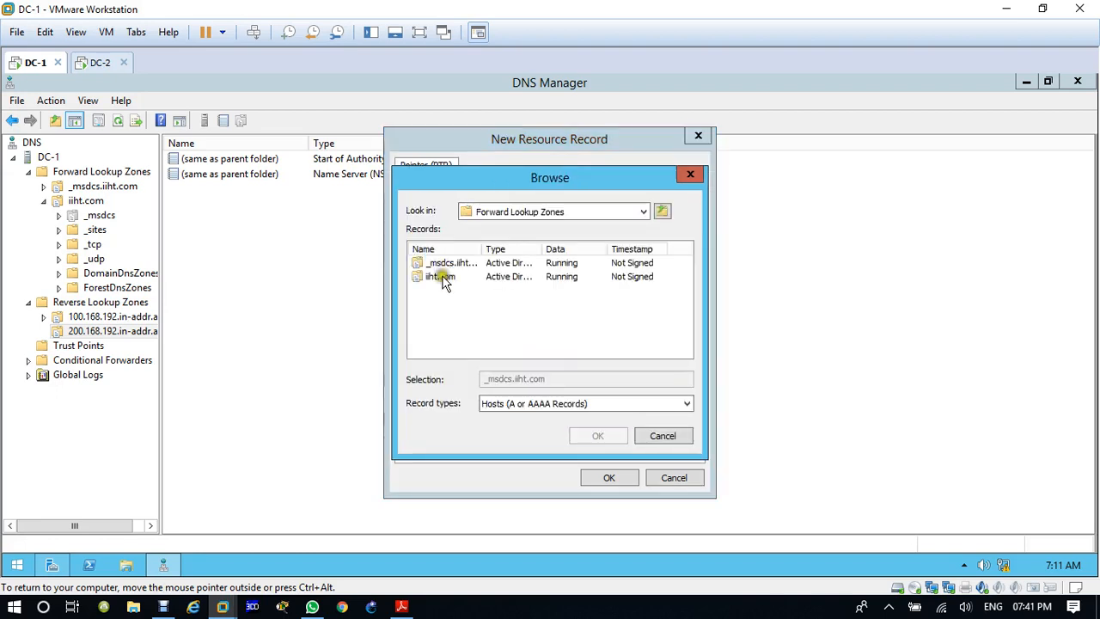
pyautogui.doubleClick(440, 276)
pyautogui.scroll(-1, 447, 309)
pyautogui.doubleClick(437, 345)
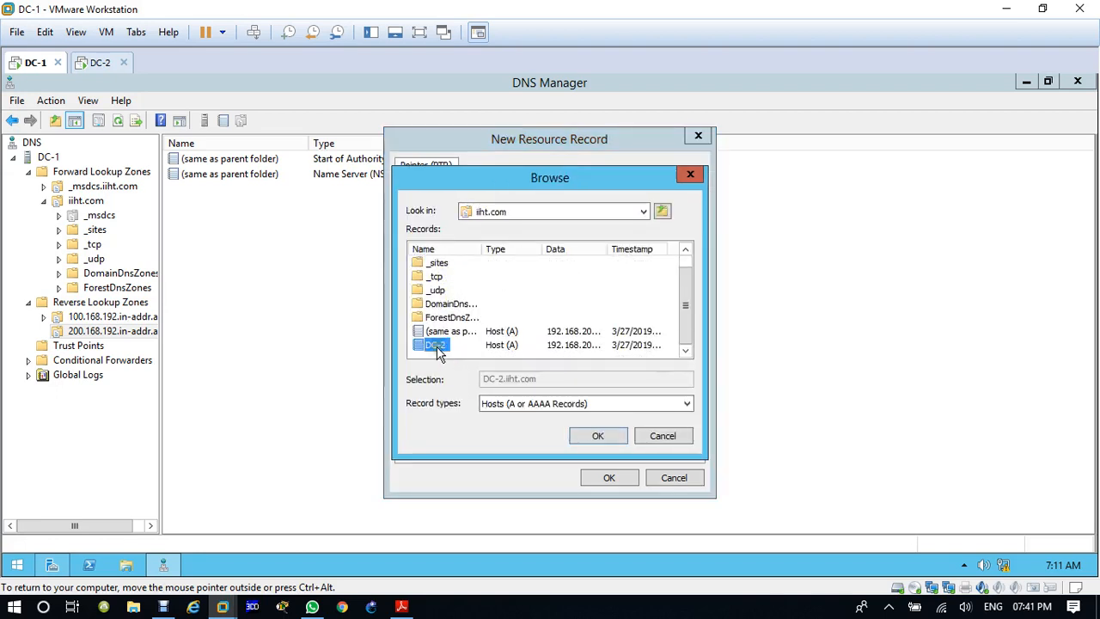
pyautogui.click(610, 479)
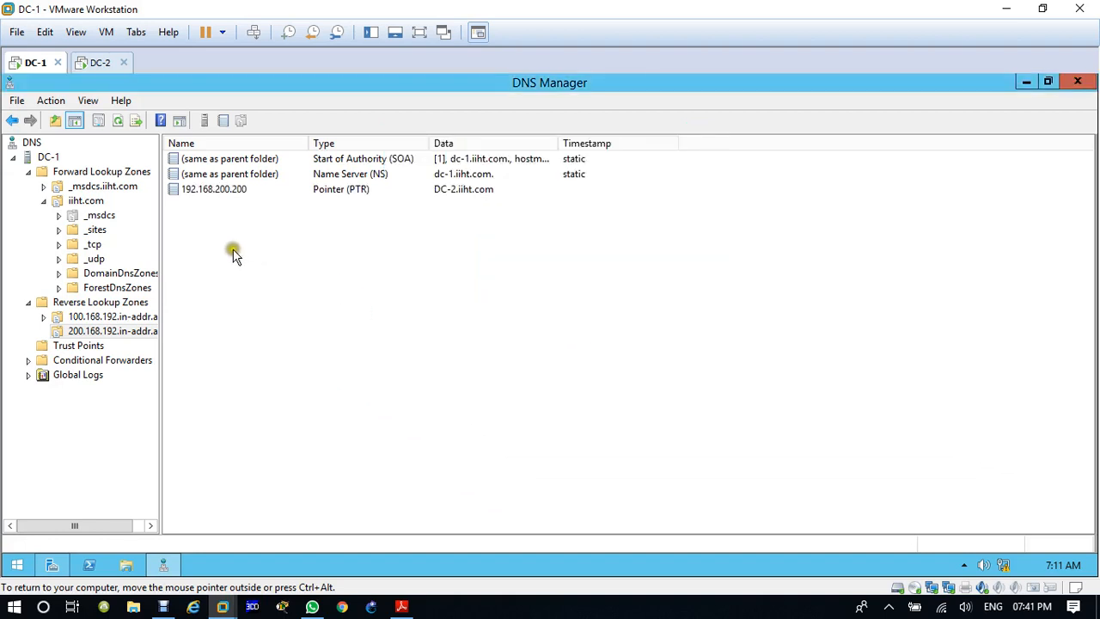
pyautogui.click(46, 157)
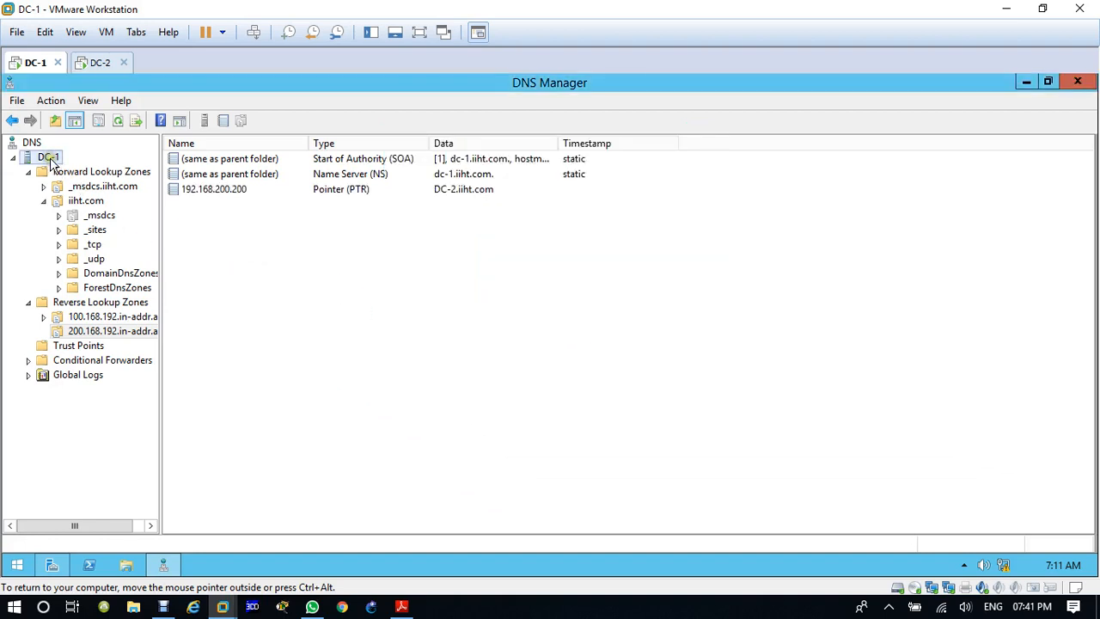
pyautogui.click(118, 122)
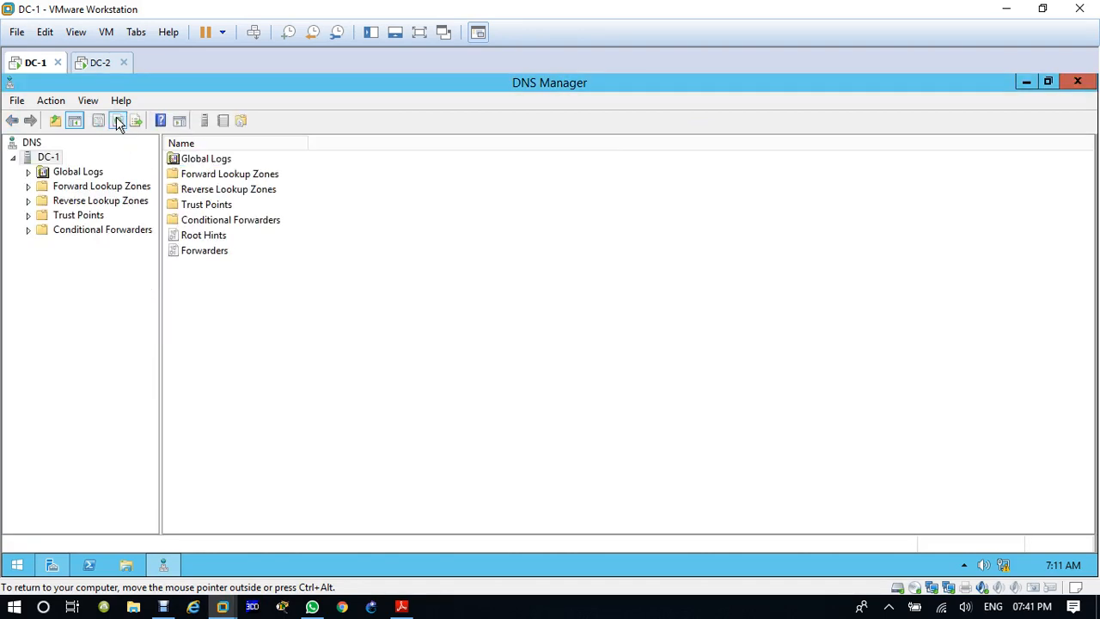
# Step: Check the LAN adapter's IPv4 address and DNS server settings on DC-1, and close the network windows without changes
pyautogui.rightClick(1011, 570)
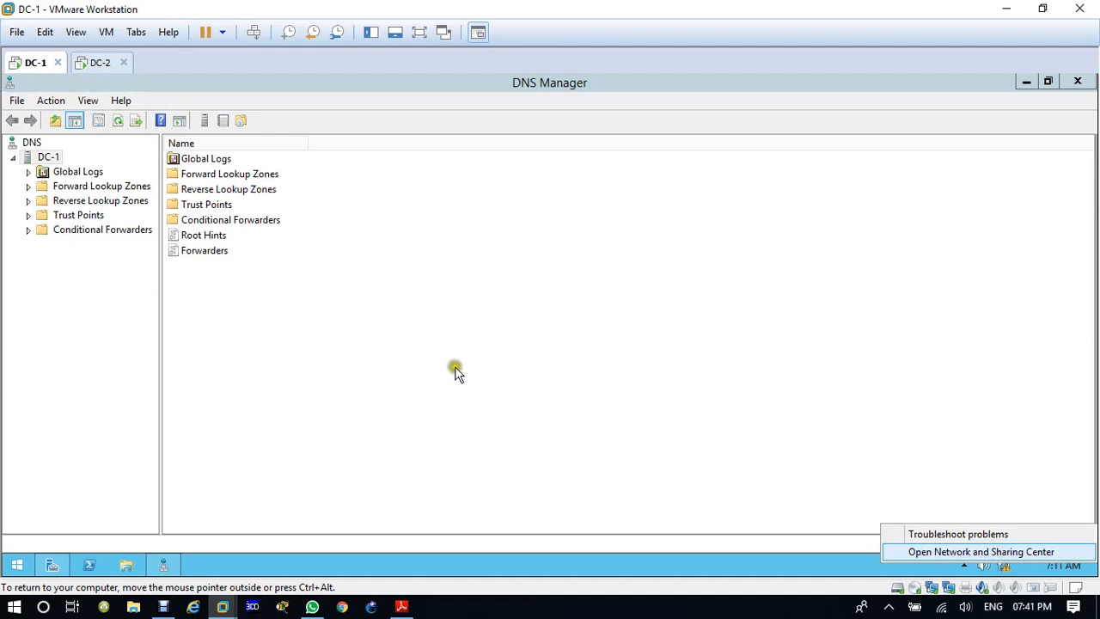
pyautogui.click(364, 334)
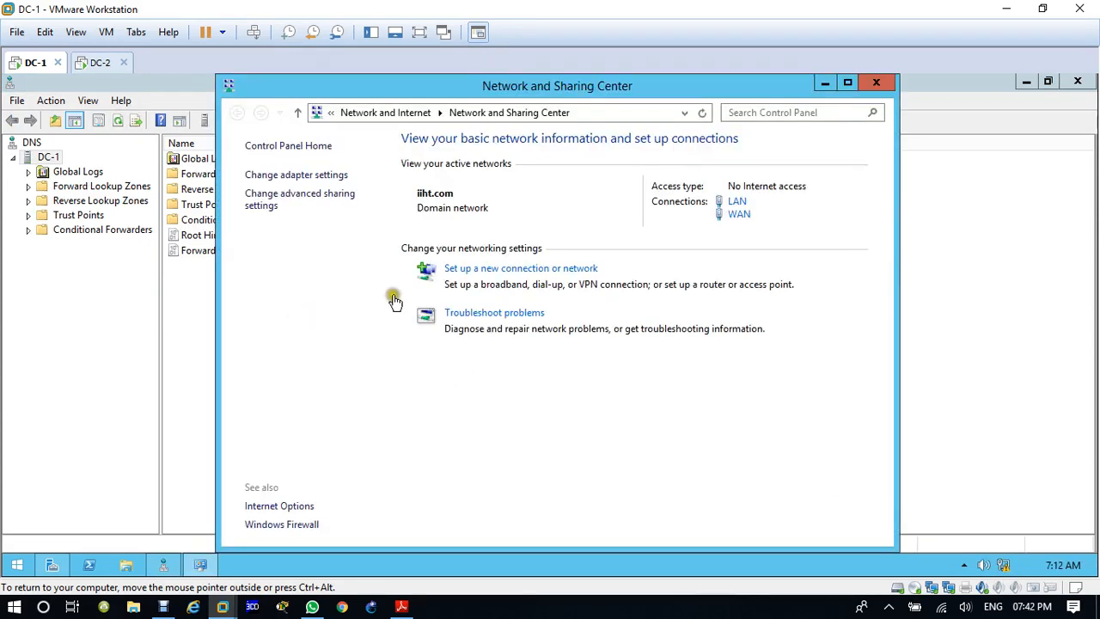
pyautogui.click(282, 177)
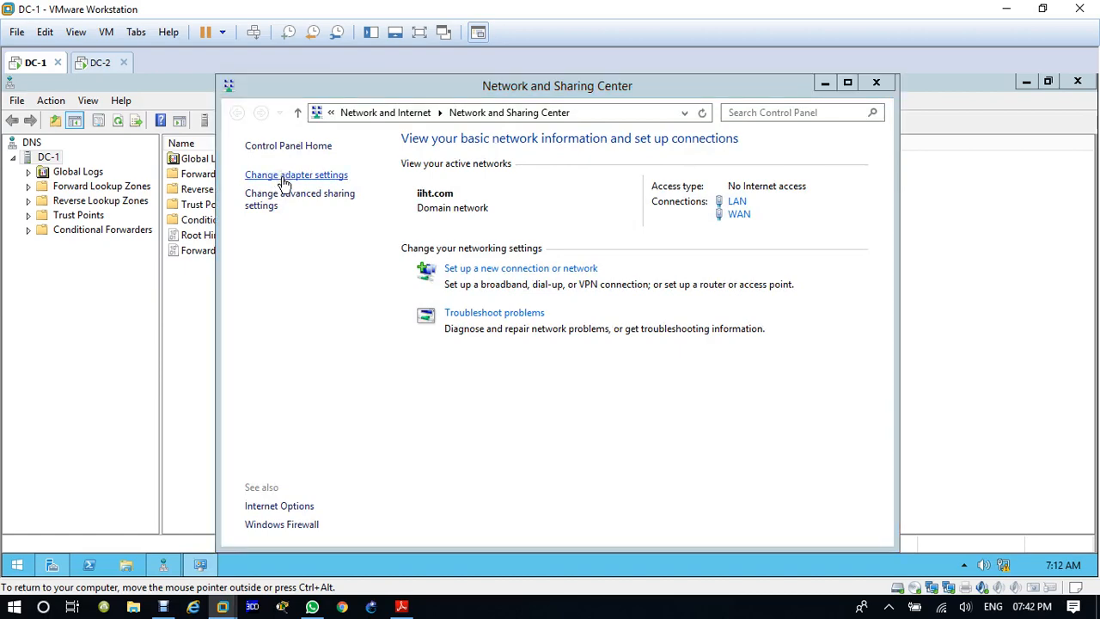
pyautogui.rightClick(291, 183)
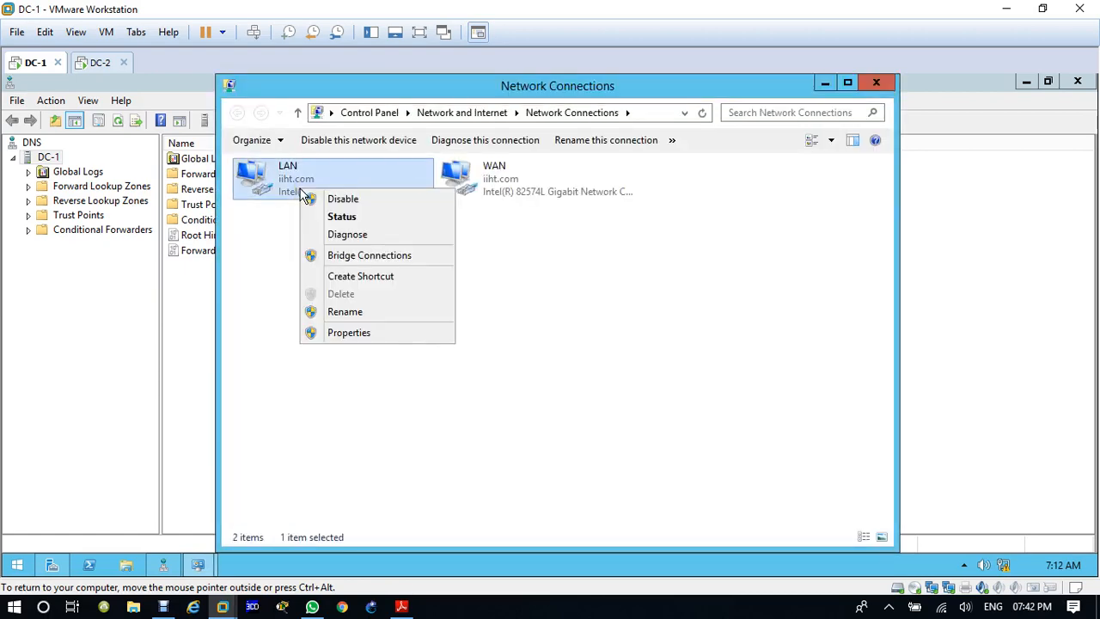
pyautogui.click(386, 339)
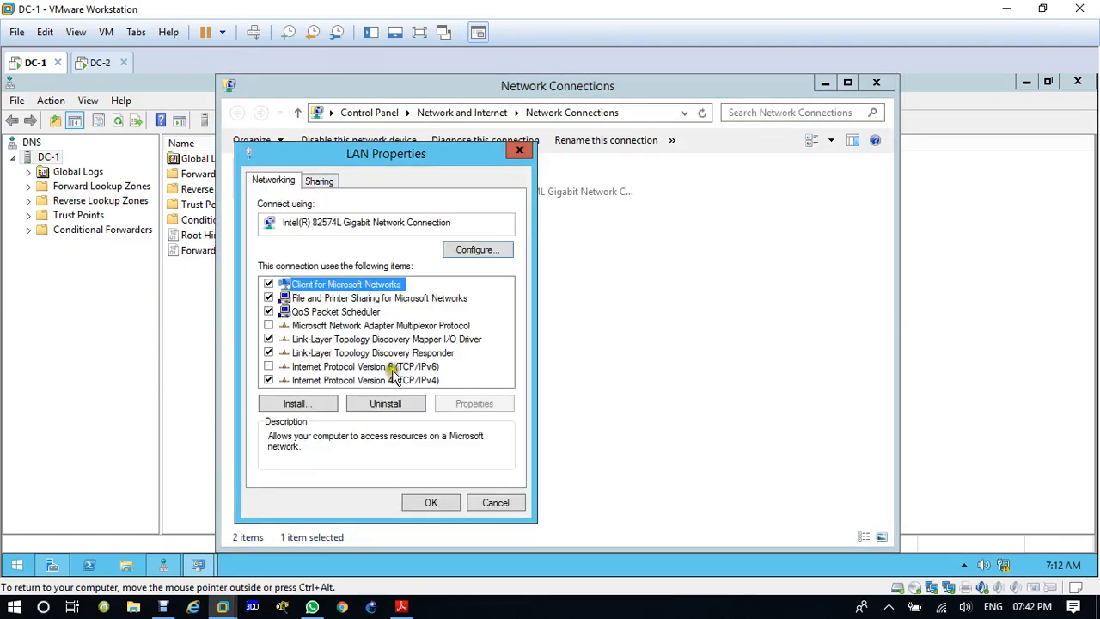
pyautogui.doubleClick(393, 378)
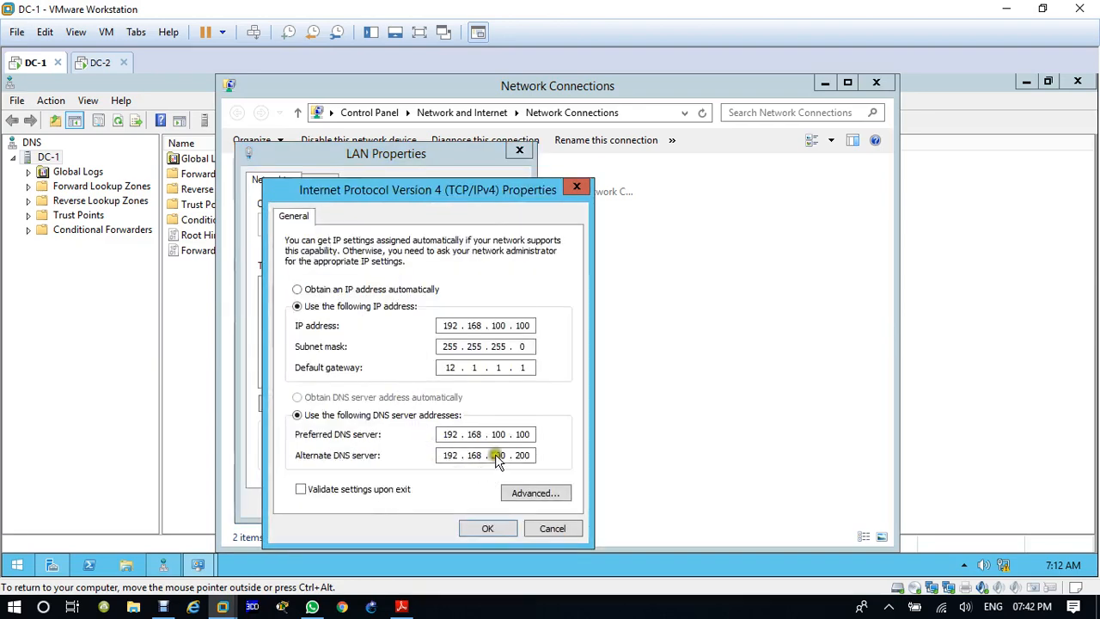
pyautogui.click(587, 188)
pyautogui.click(520, 151)
pyautogui.click(876, 82)
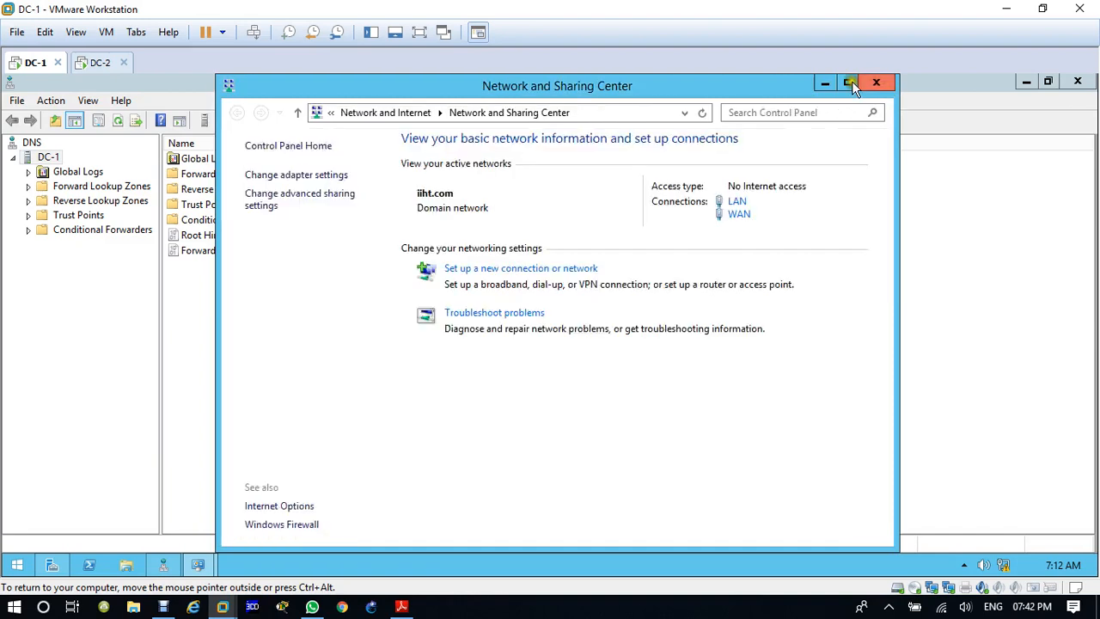
pyautogui.click(876, 82)
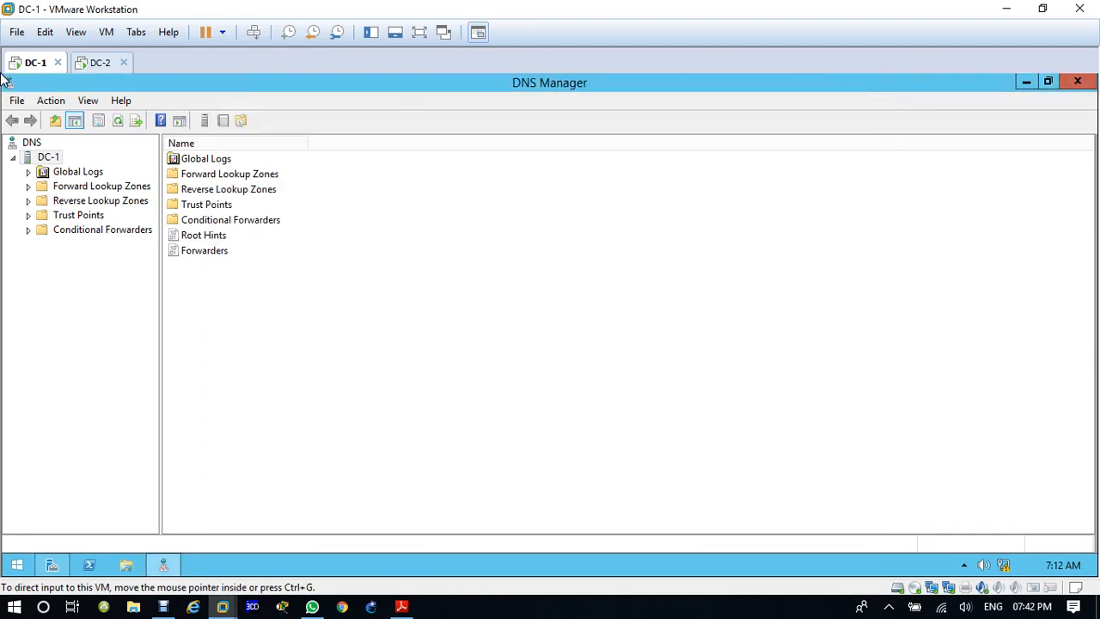
# Step: Switch to DC-2, open DNS Manager in a maximized window, and refresh and inspect its reverse lookup zones
pyautogui.click(103, 67)
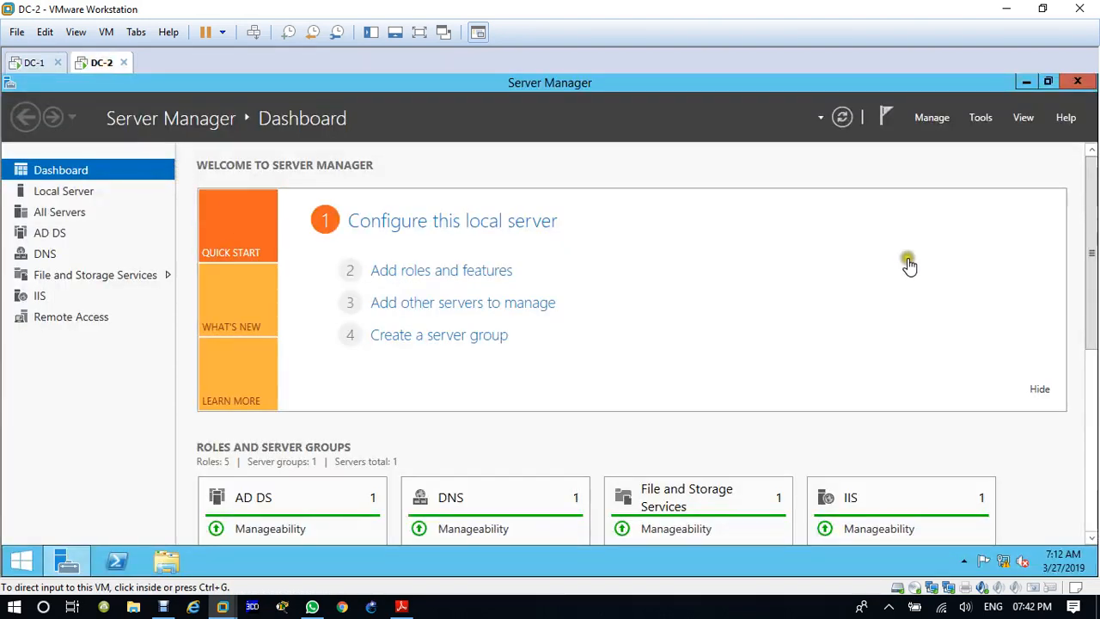
pyautogui.click(975, 120)
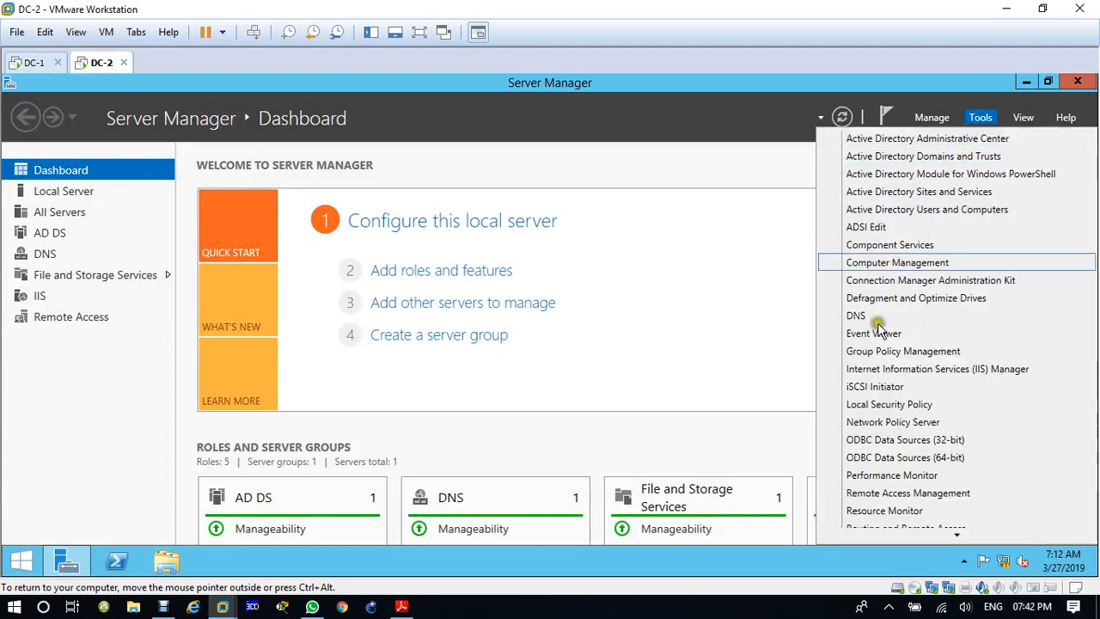
pyautogui.click(877, 315)
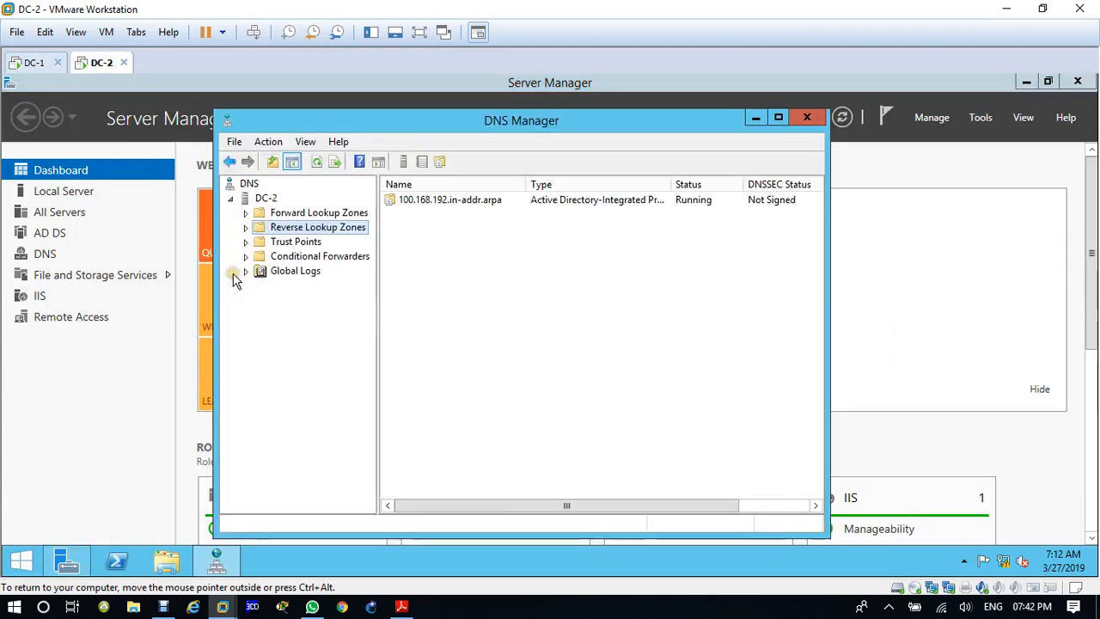
pyautogui.click(246, 227)
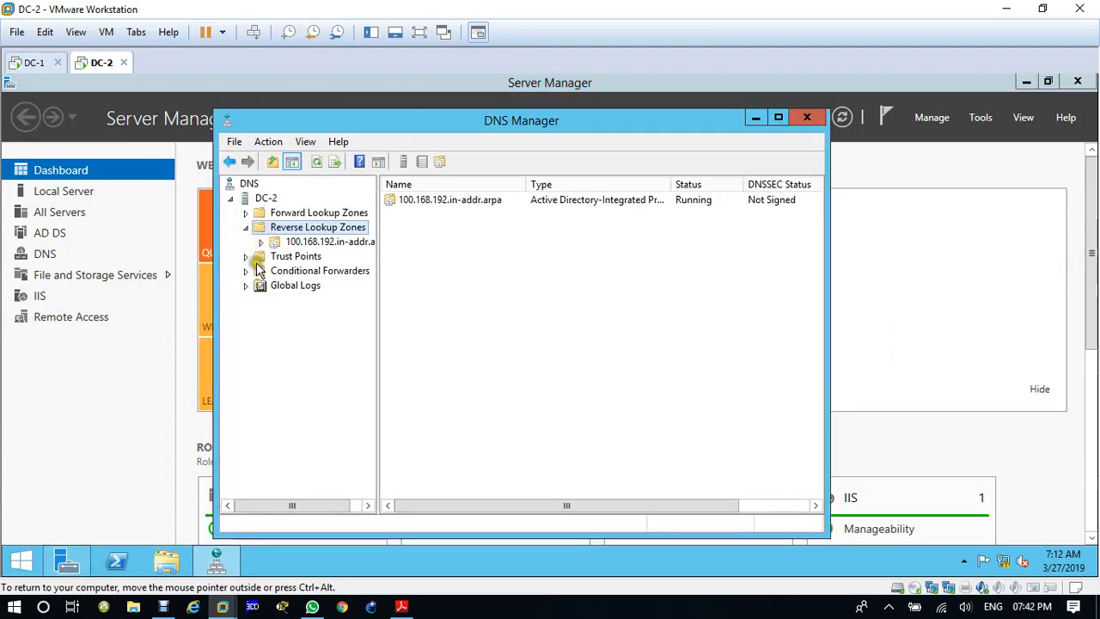
pyautogui.click(317, 163)
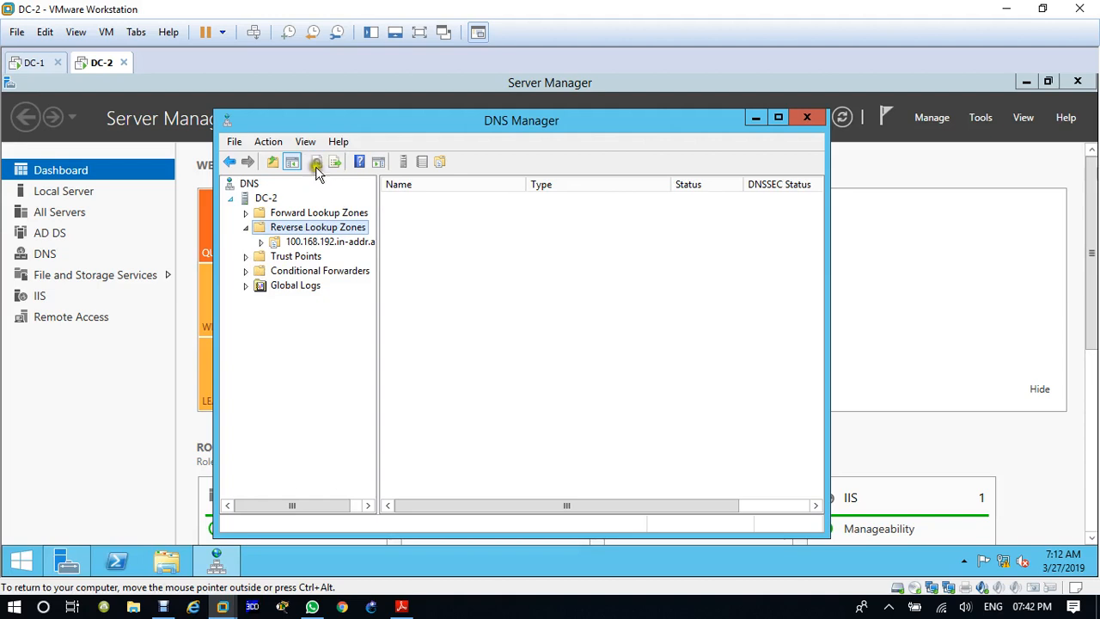
pyautogui.click(290, 214)
pyautogui.click(280, 227)
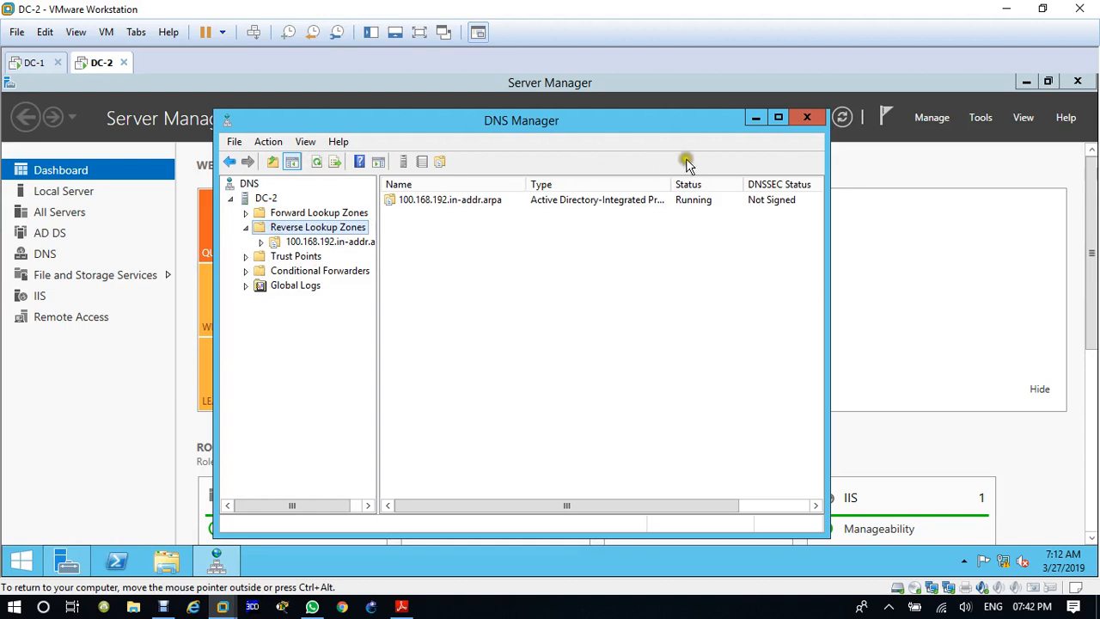
pyautogui.click(779, 117)
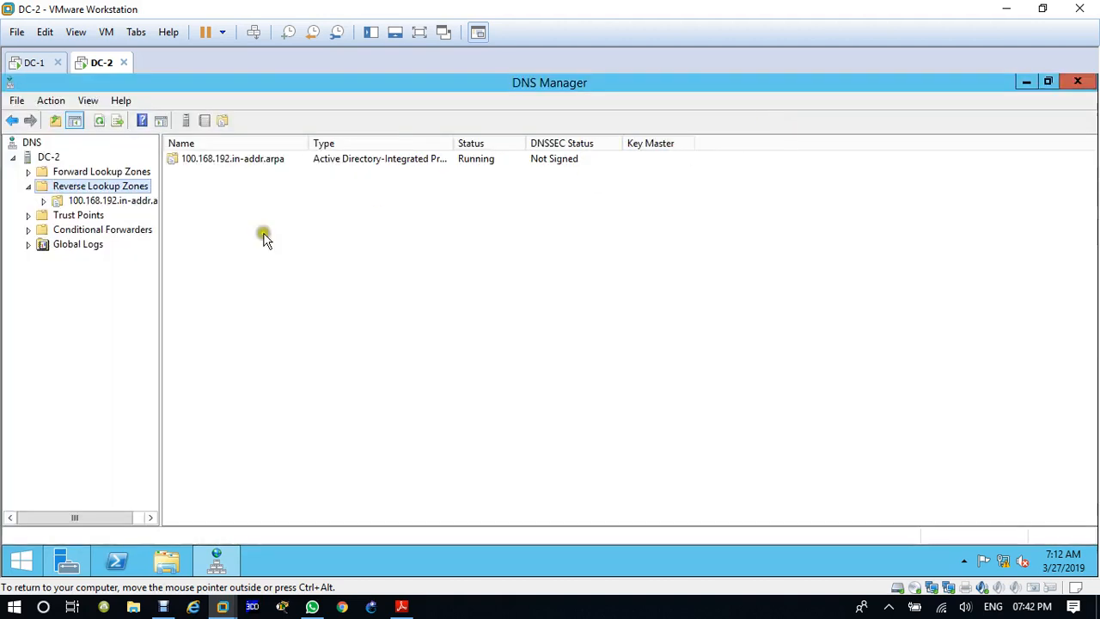
# Step: Start an Active Directory-integrated primary IPv4 reverse lookup zone on DC-2, replicated to all DNS servers on domain controllers in iiht.com
pyautogui.rightClick(83, 189)
pyautogui.click(154, 201)
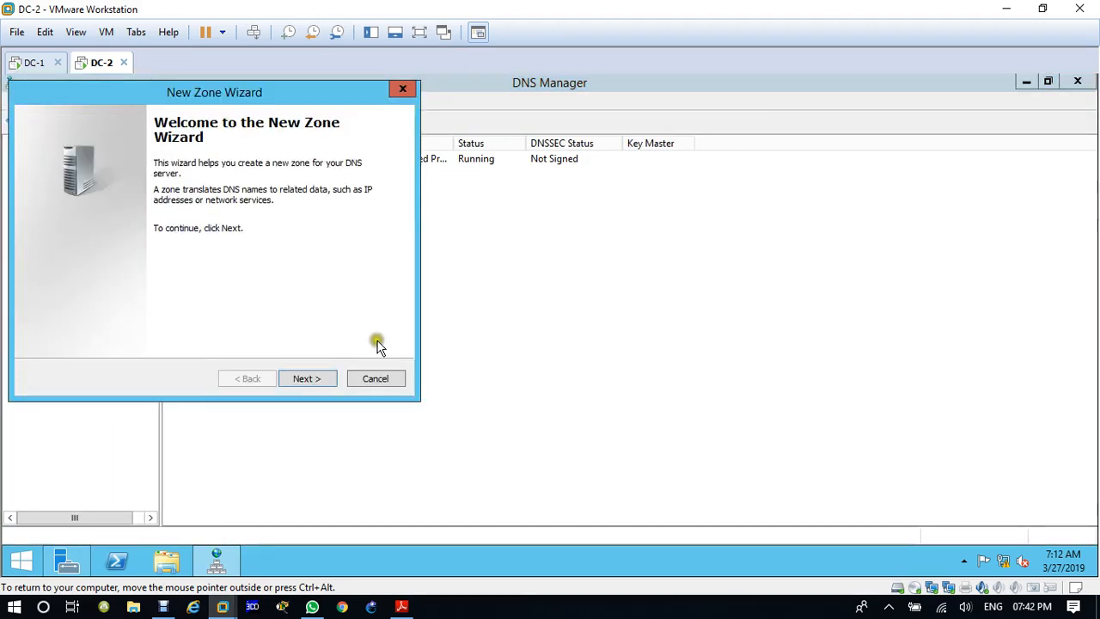
pyautogui.moveTo(245, 91); pyautogui.dragTo(541, 146)
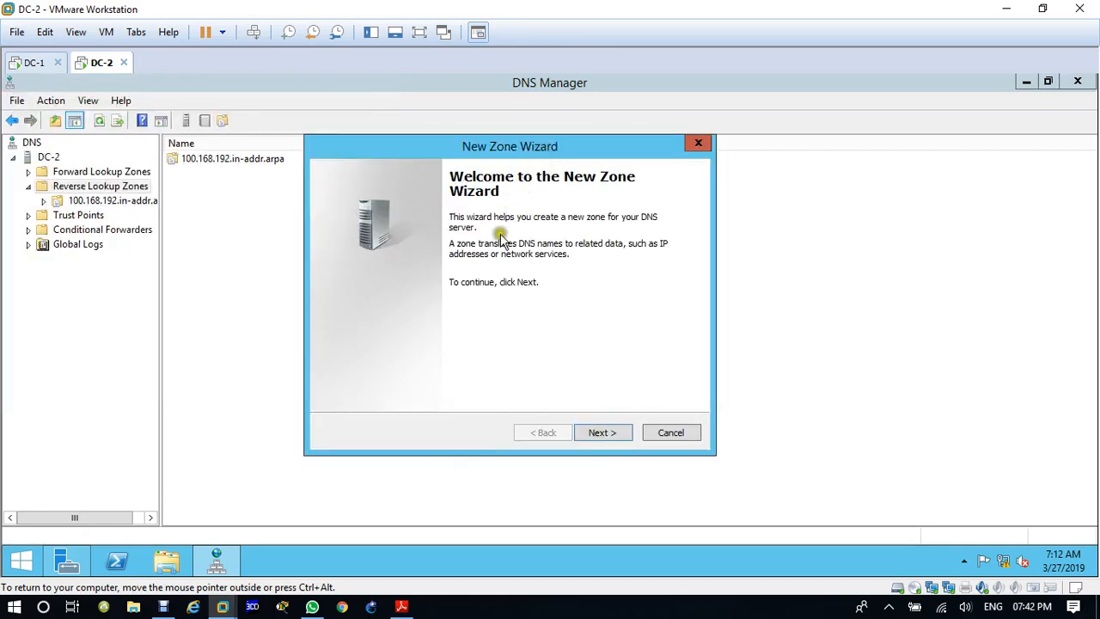
pyautogui.click(593, 434)
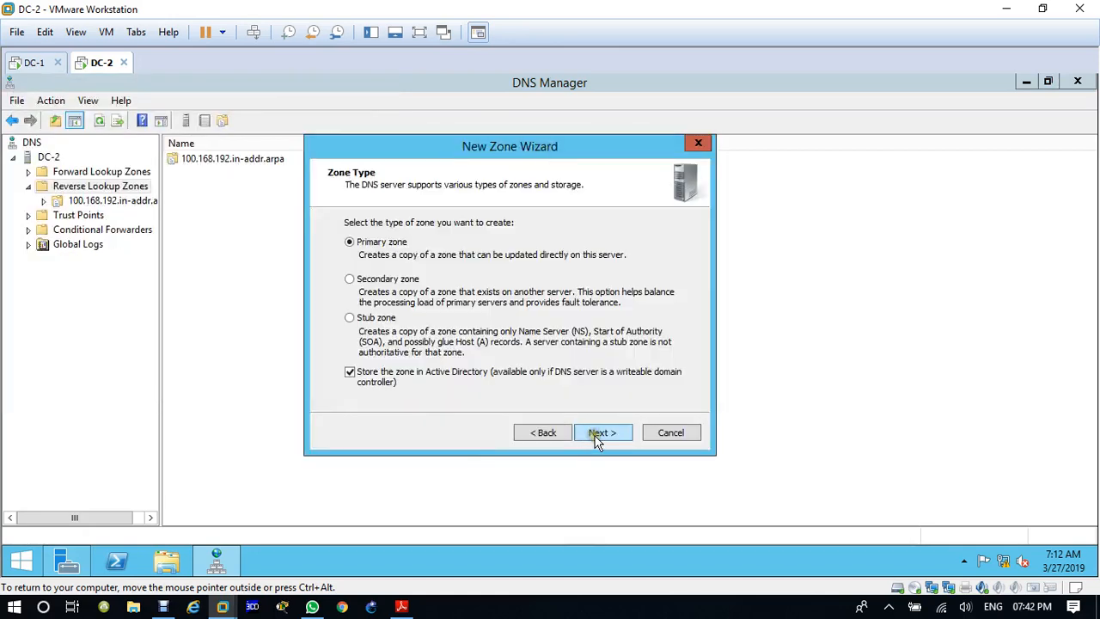
pyautogui.click(598, 439)
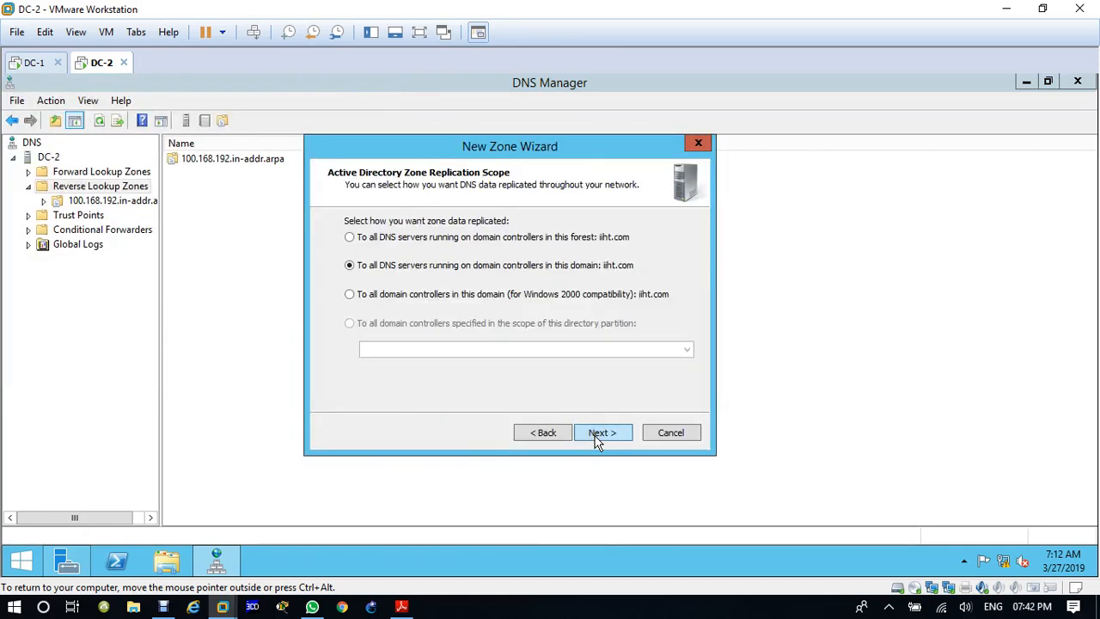
pyautogui.click(598, 438)
pyautogui.click(598, 439)
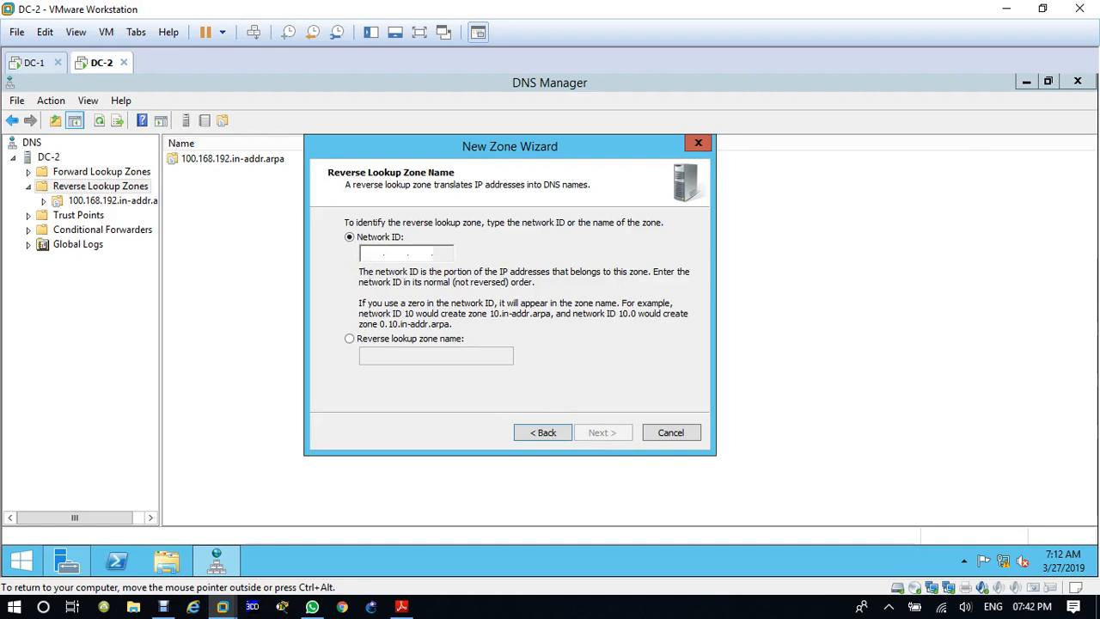
# Step: Give DC-2's new reverse zone the network ID 192.168.200, allow both nonsecure and secure dynamic updates, and finish creating it
pyautogui.write('192 .168 .')
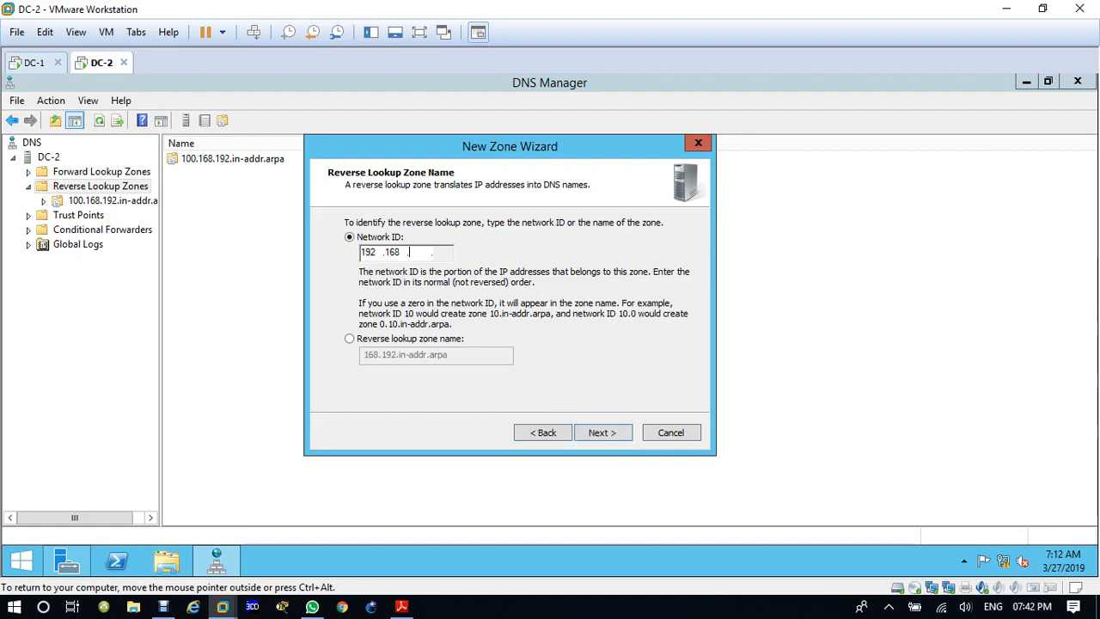
pyautogui.write('200')
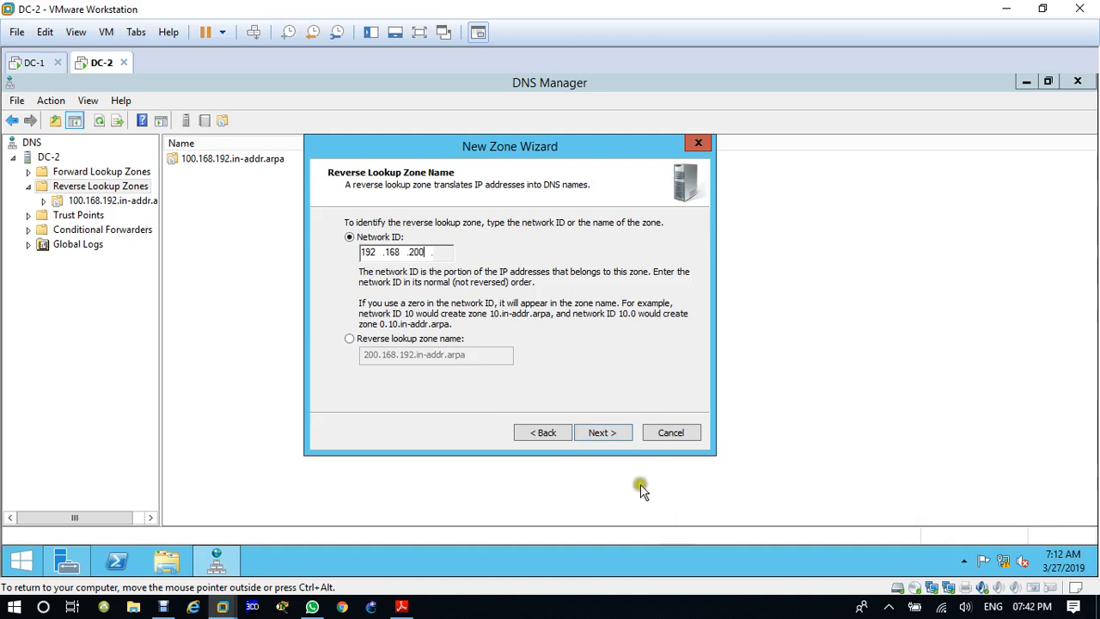
pyautogui.click(606, 434)
pyautogui.click(473, 313)
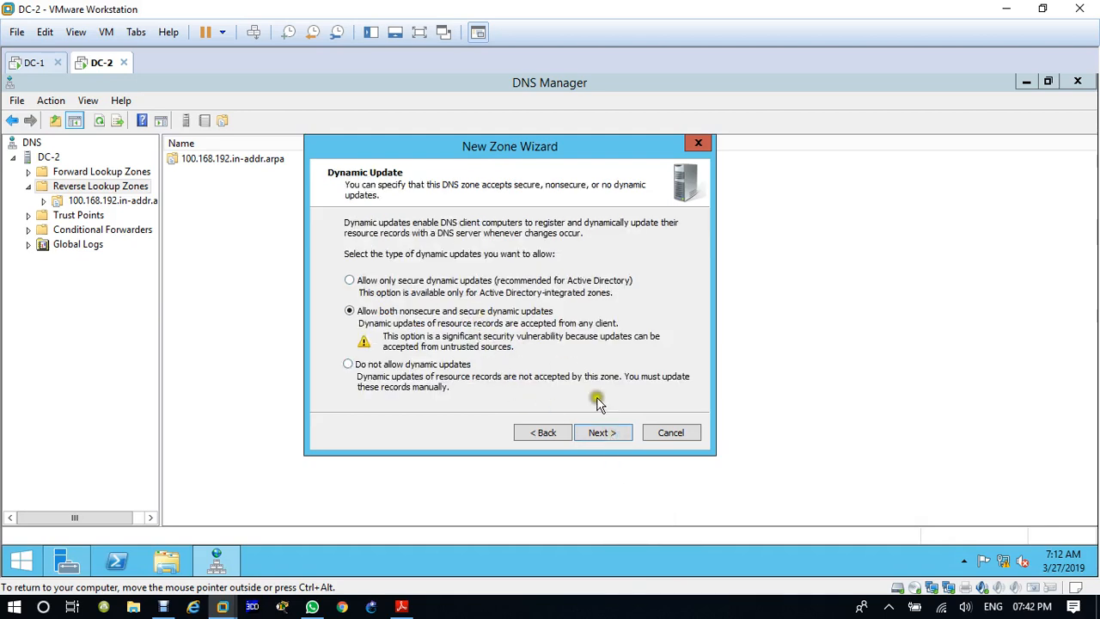
pyautogui.click(632, 434)
pyautogui.click(605, 435)
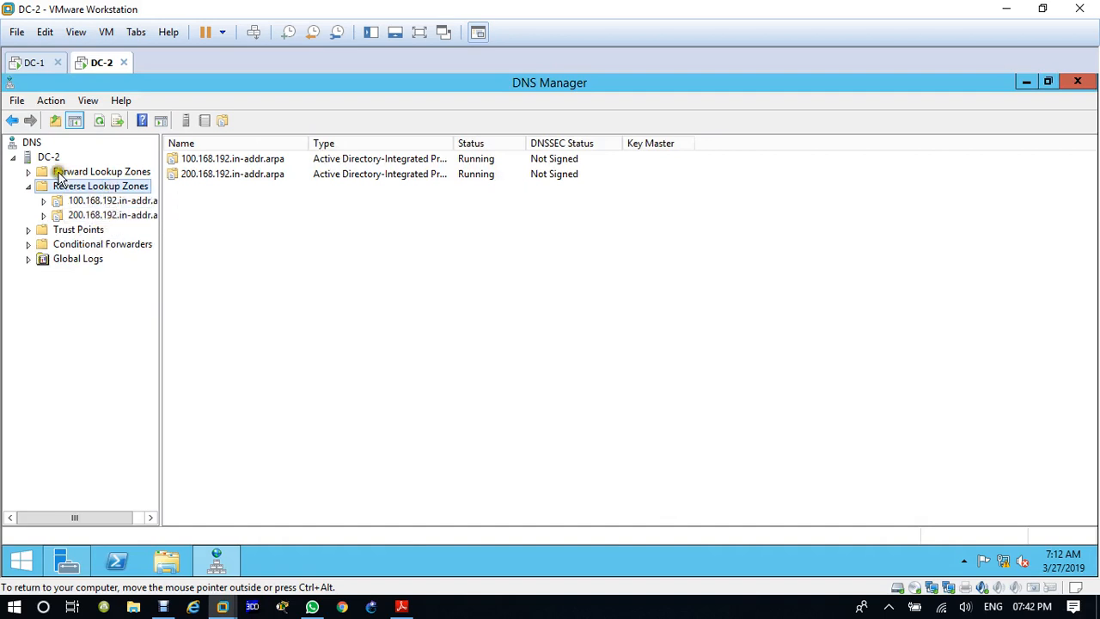
# Step: Expand DC-2's forward lookup zones and check the pointer records for both domain controllers in the 200.168.192 and 100.168.192 reverse zones
pyautogui.click(28, 173)
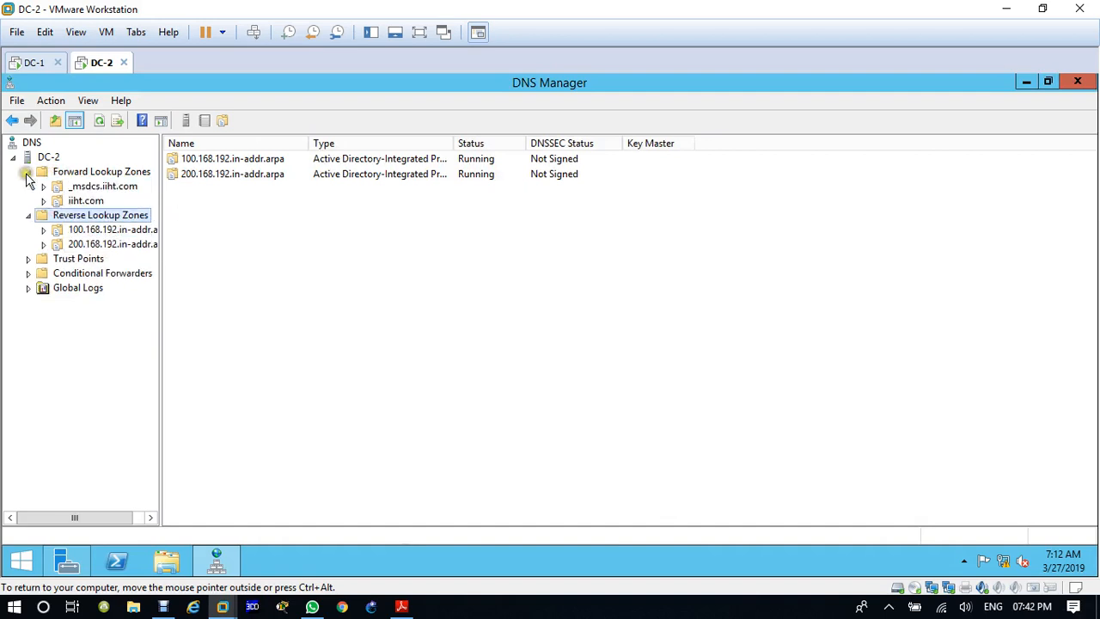
pyautogui.click(105, 245)
pyautogui.click(237, 223)
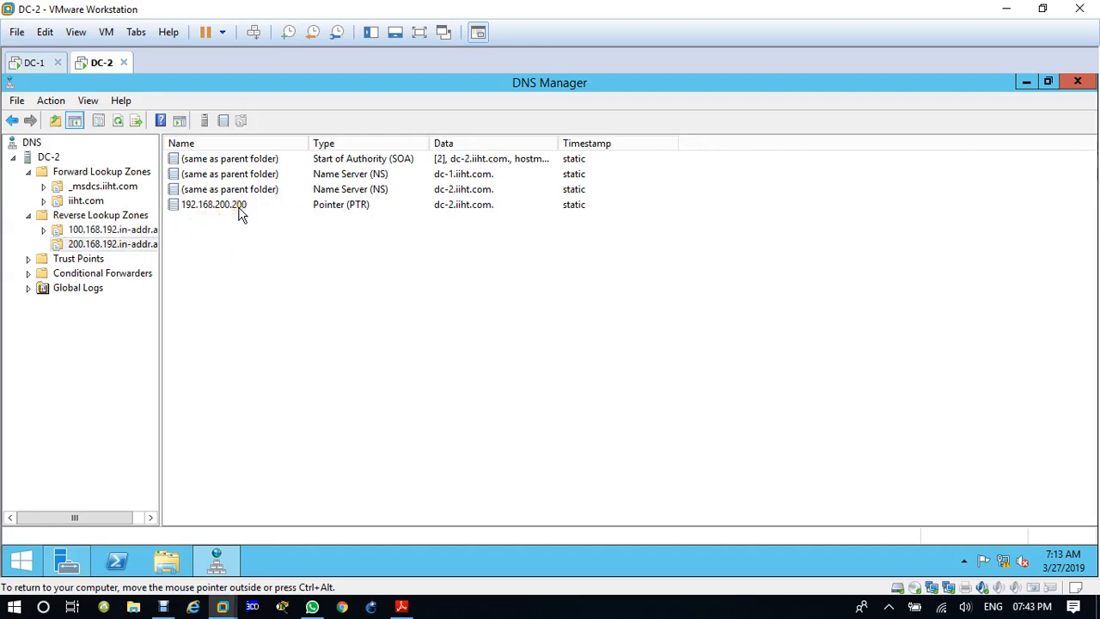
pyautogui.click(120, 229)
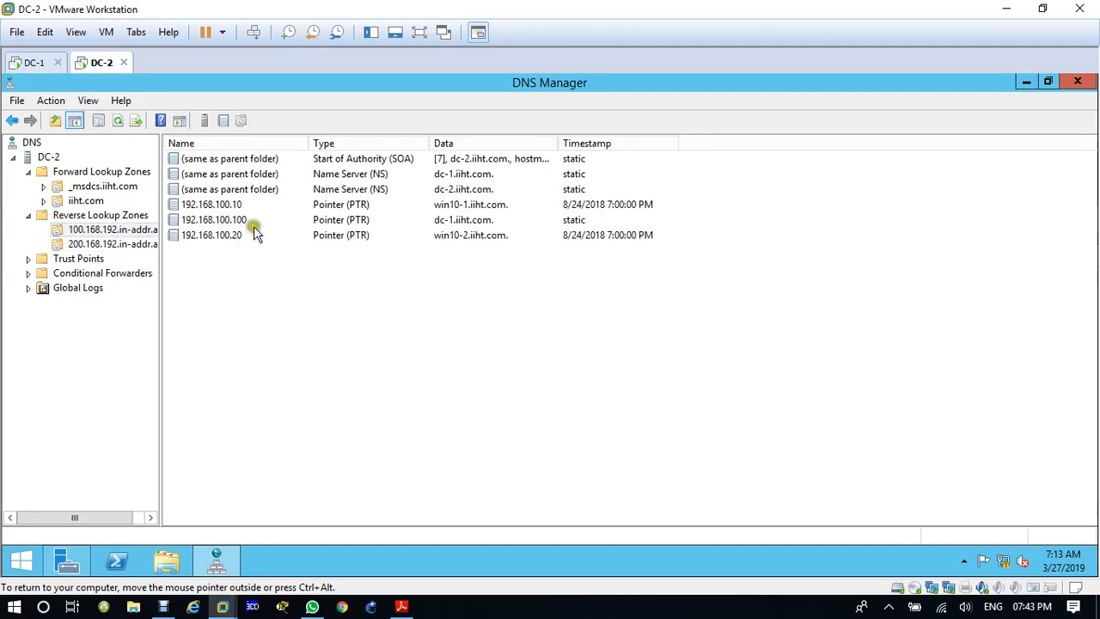
pyautogui.click(251, 223)
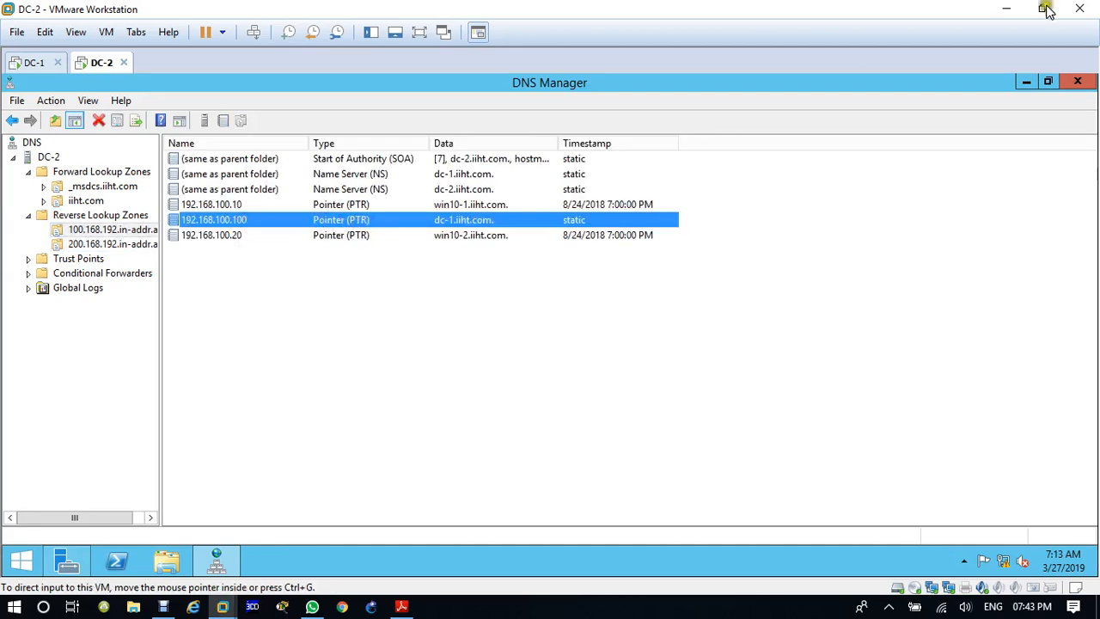
# Step: Close DNS Manager on DC-2 and open Active Directory Users and Computers
pyautogui.click(1077, 82)
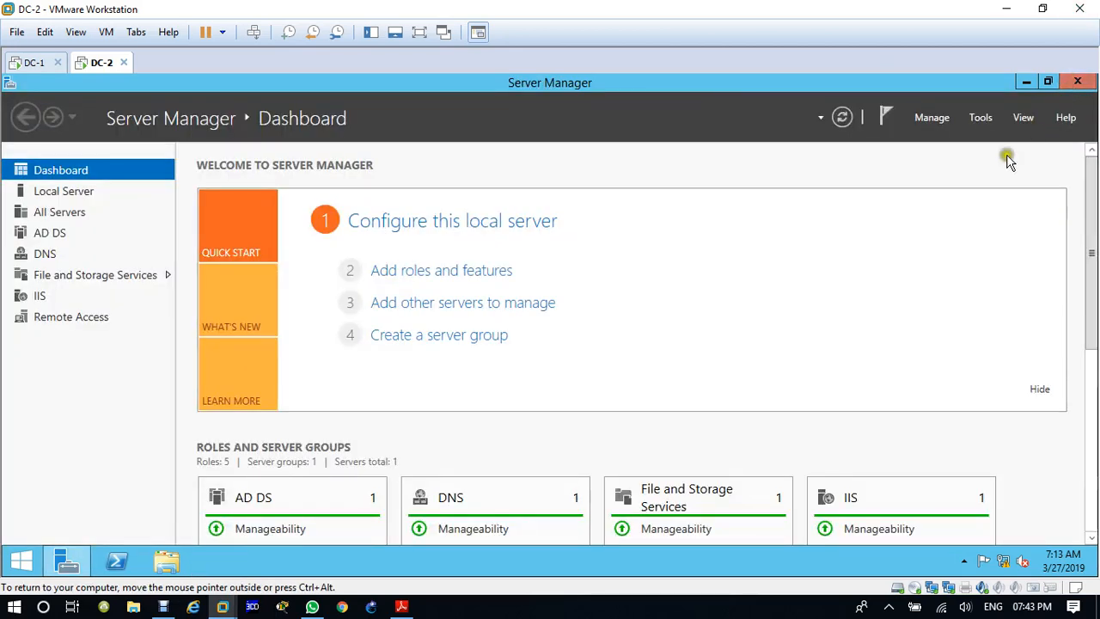
pyautogui.click(954, 160)
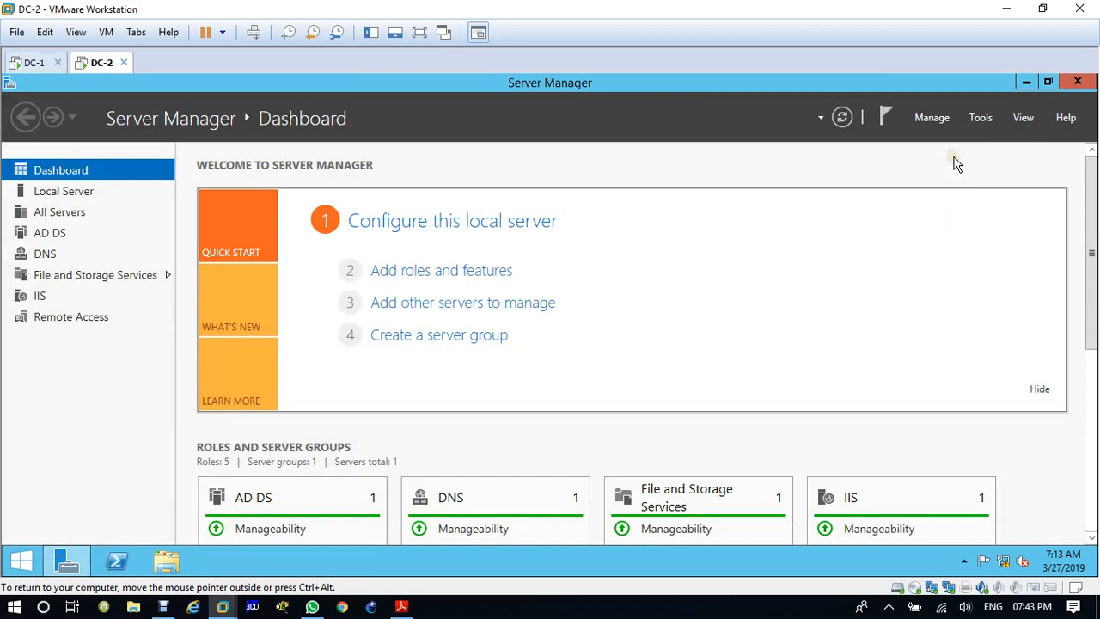
pyautogui.click(980, 120)
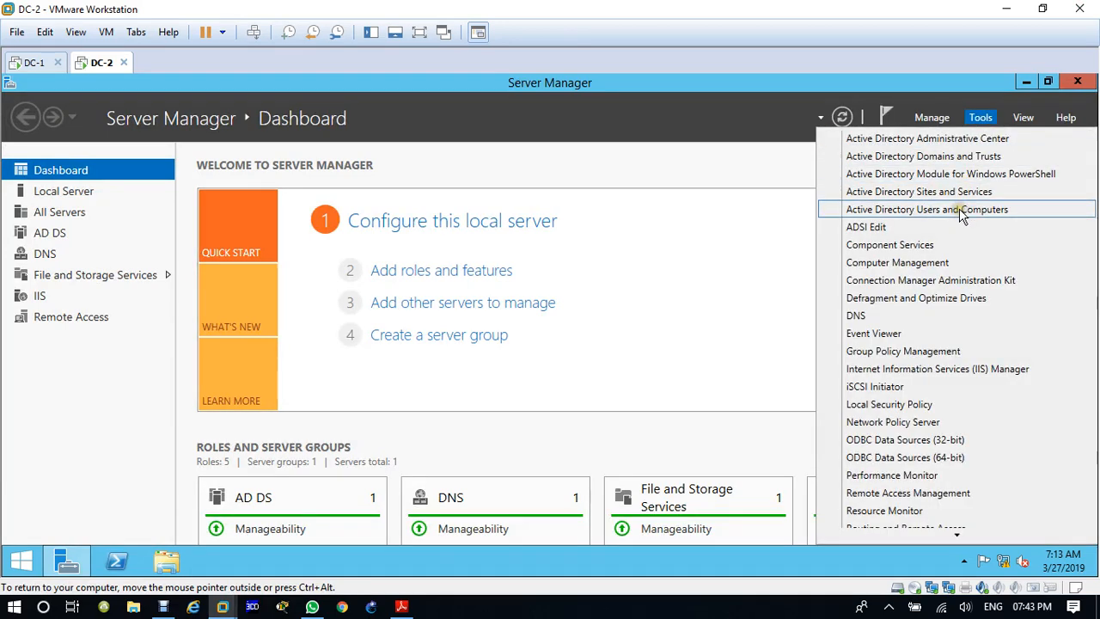
pyautogui.click(942, 211)
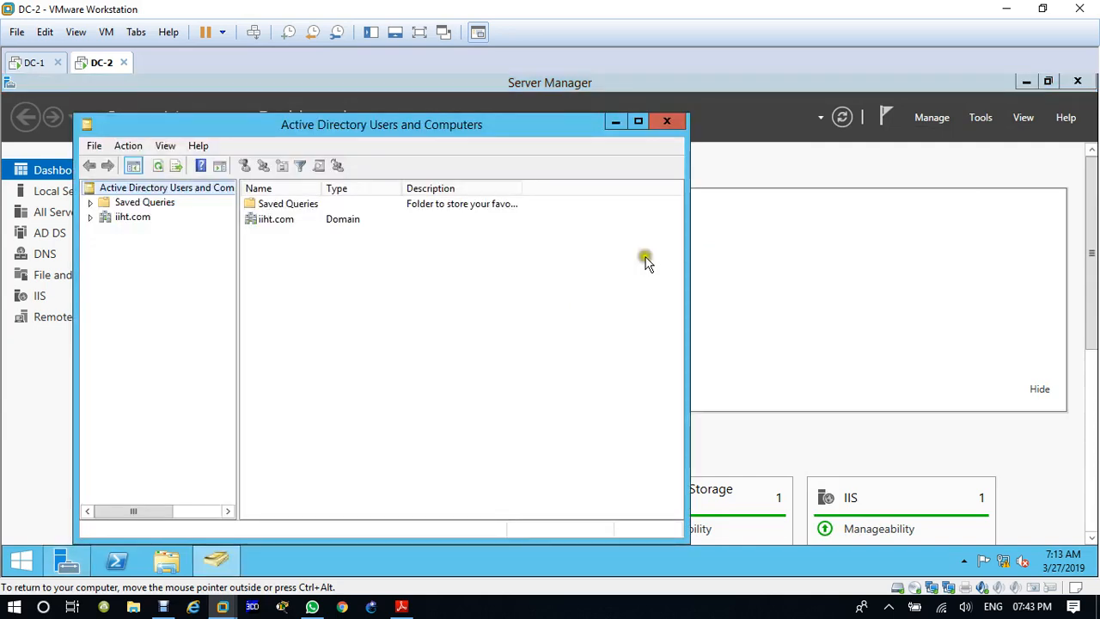
# Step: Create an organizational unit named B-Dep directly under the iiht.com domain
pyautogui.click(129, 219)
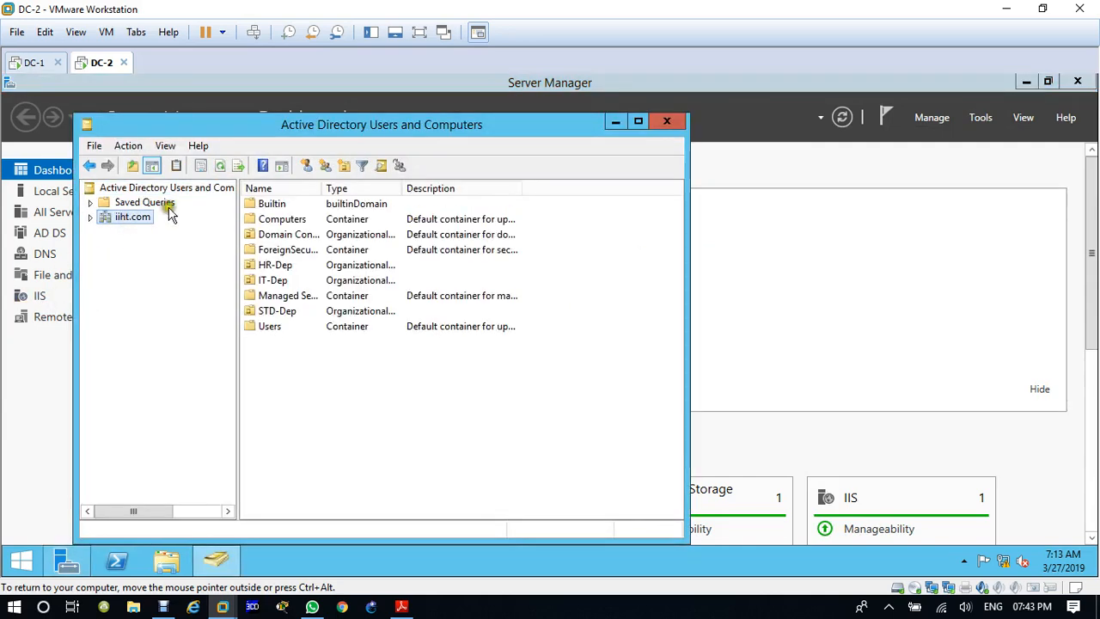
pyautogui.click(344, 166)
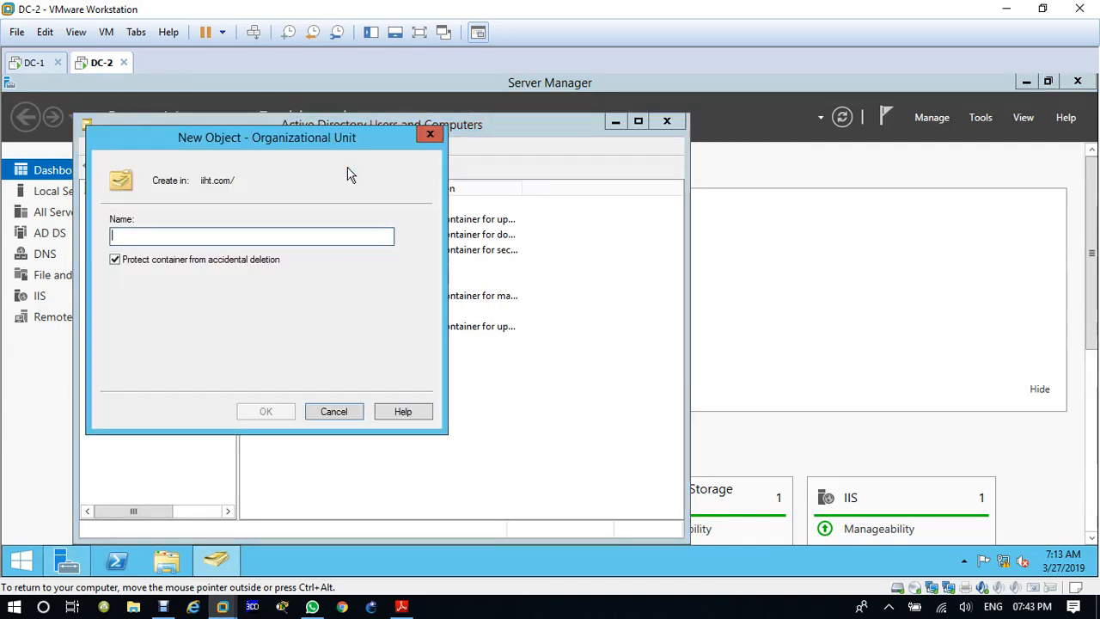
pyautogui.write('BD')
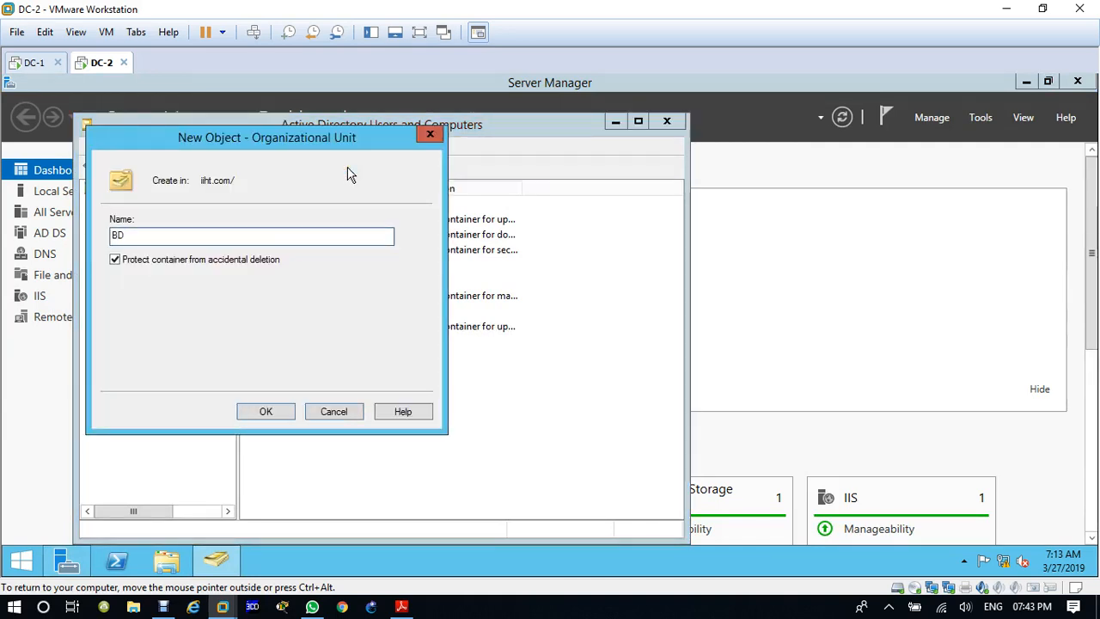
pyautogui.press('BackSpace')
pyautogui.press('Return')
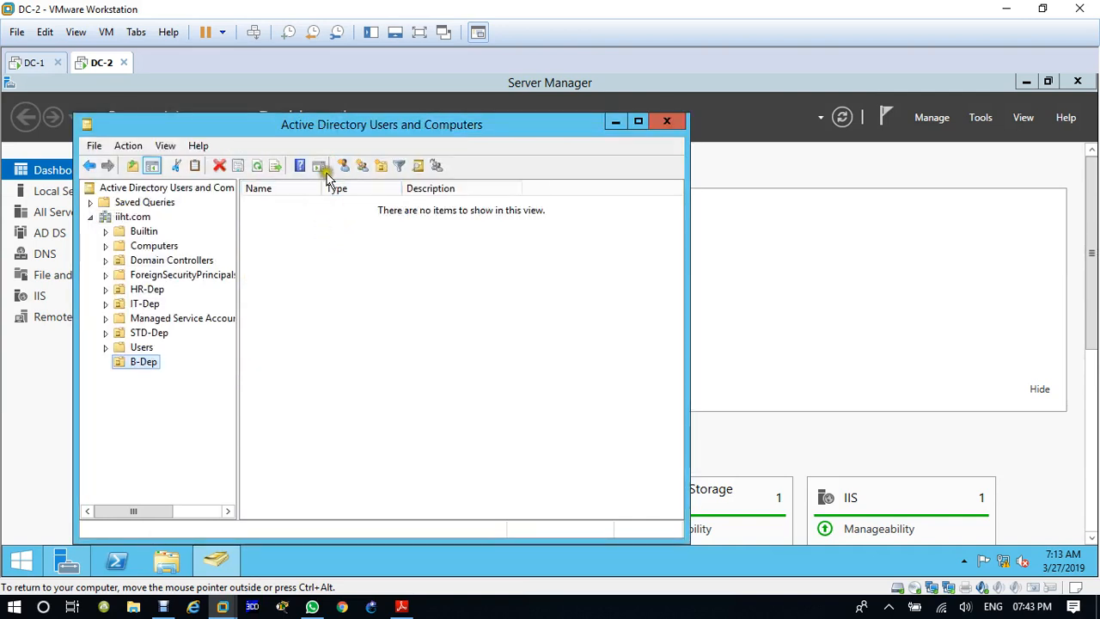
# Step: Start a new user in B-Dep with first name B1 and user logon name B1
pyautogui.click(344, 165)
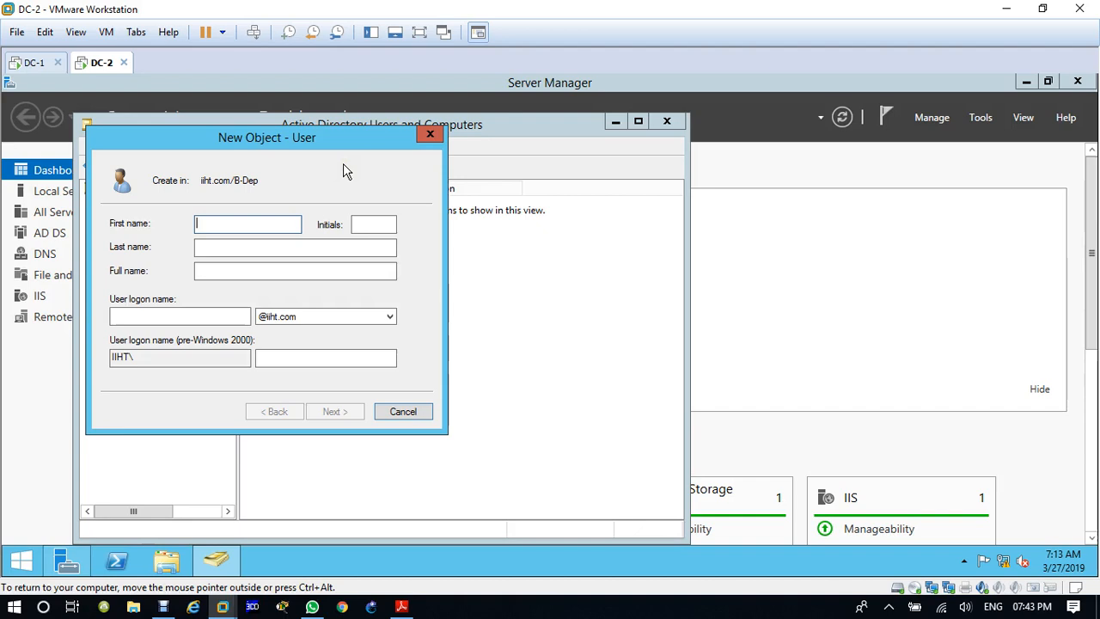
pyautogui.write('B1')
pyautogui.press('Tab')
pyautogui.press('Tab')
pyautogui.press('Tab')
pyautogui.press('Tab')
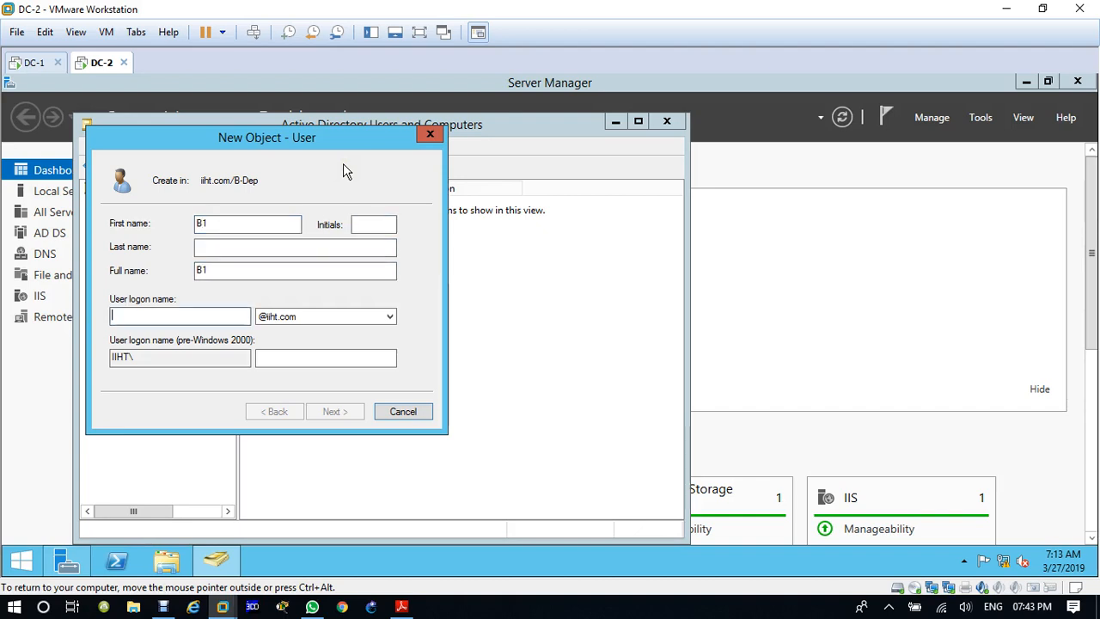
pyautogui.write('B1')
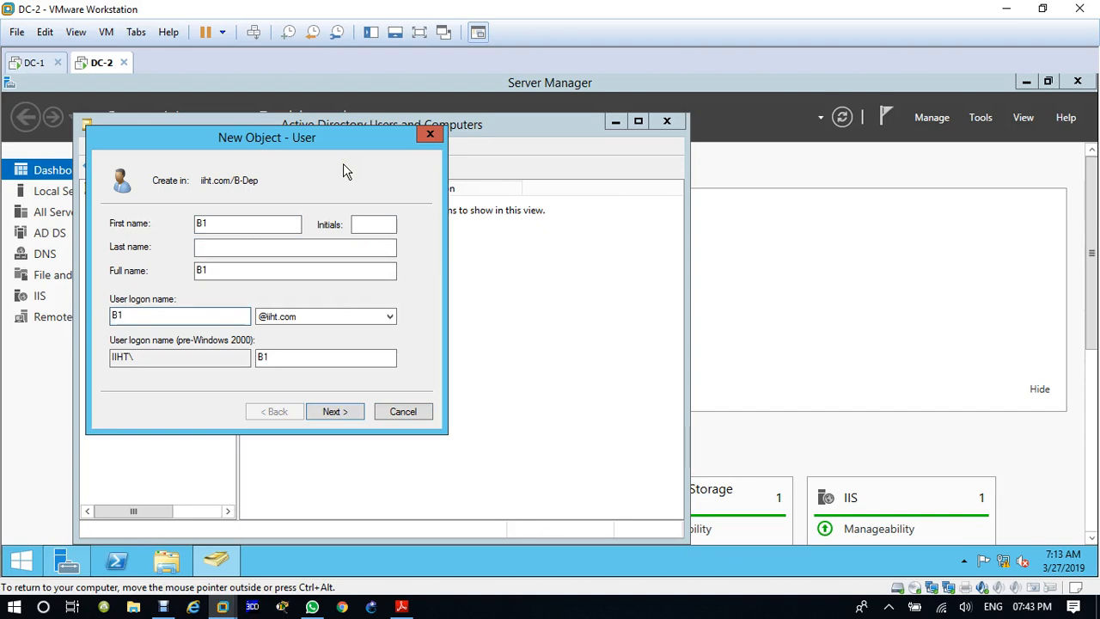
pyautogui.press('Return')
# Step: Enter and confirm B1's account password, require no change at next logon, disallow password changes, set it never to expire, and finish creating the user
pyautogui.write('123456')
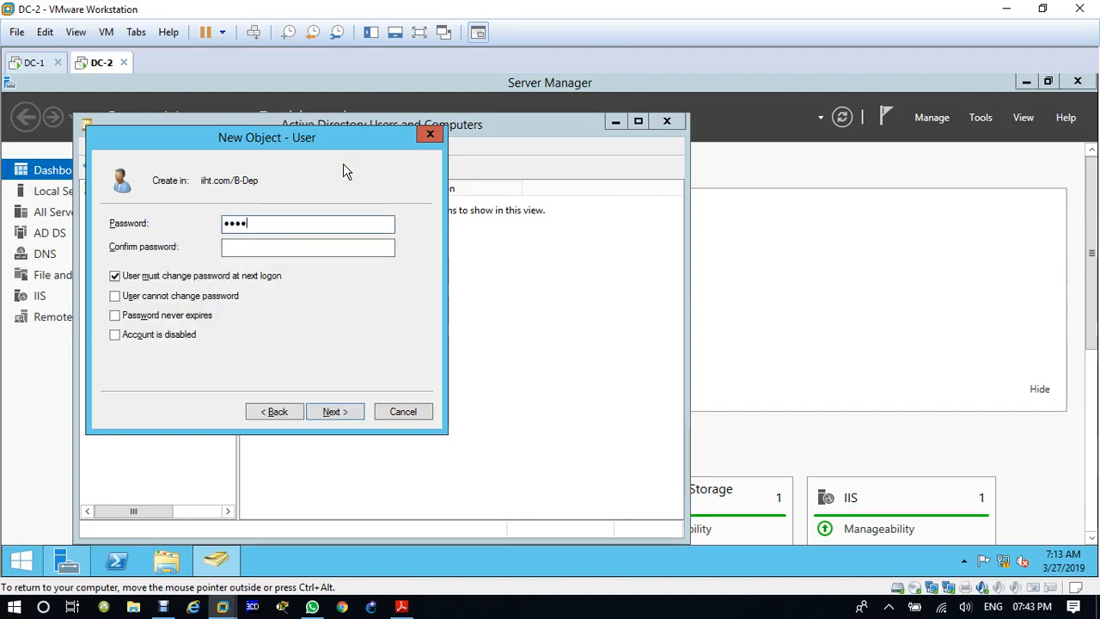
pyautogui.write('78')
pyautogui.press('Tab')
pyautogui.write('1234')
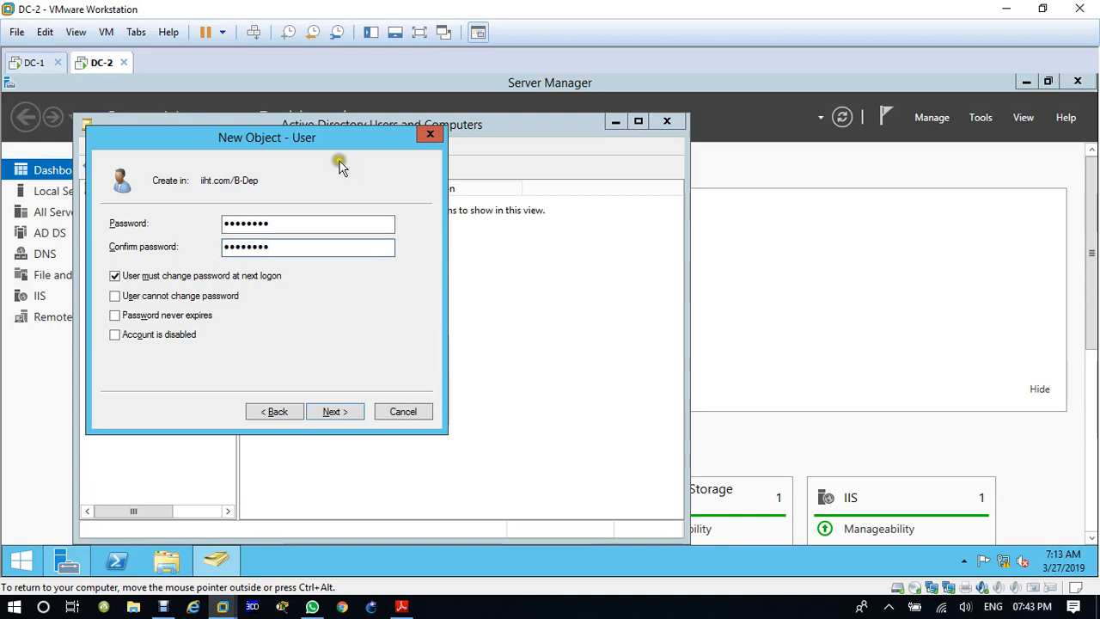
pyautogui.click(161, 276)
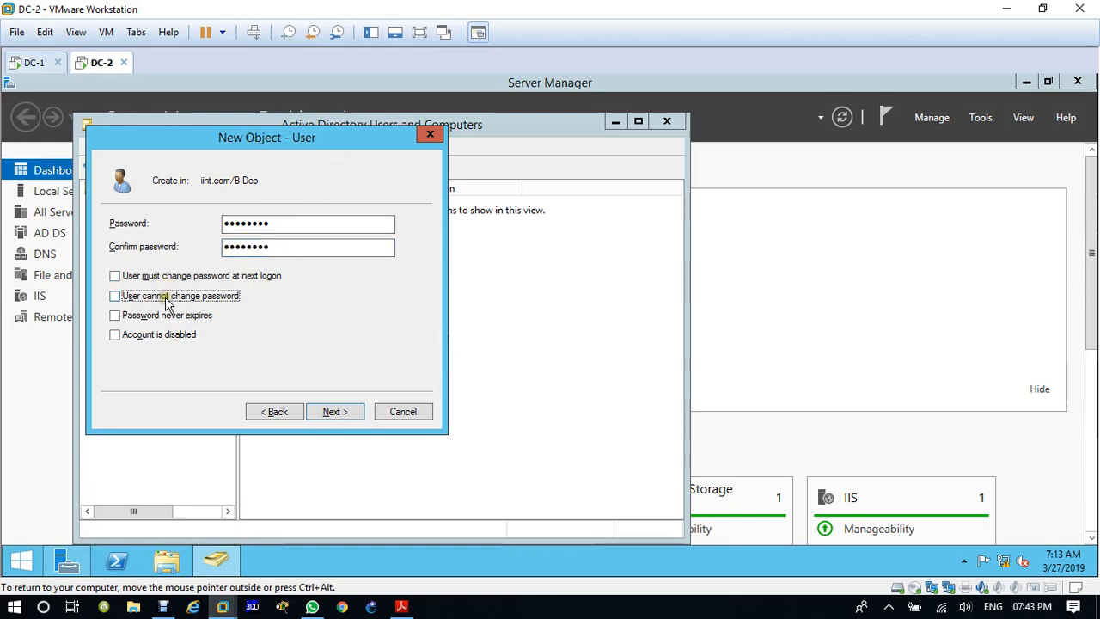
pyautogui.click(167, 297)
pyautogui.click(168, 316)
pyautogui.click(332, 411)
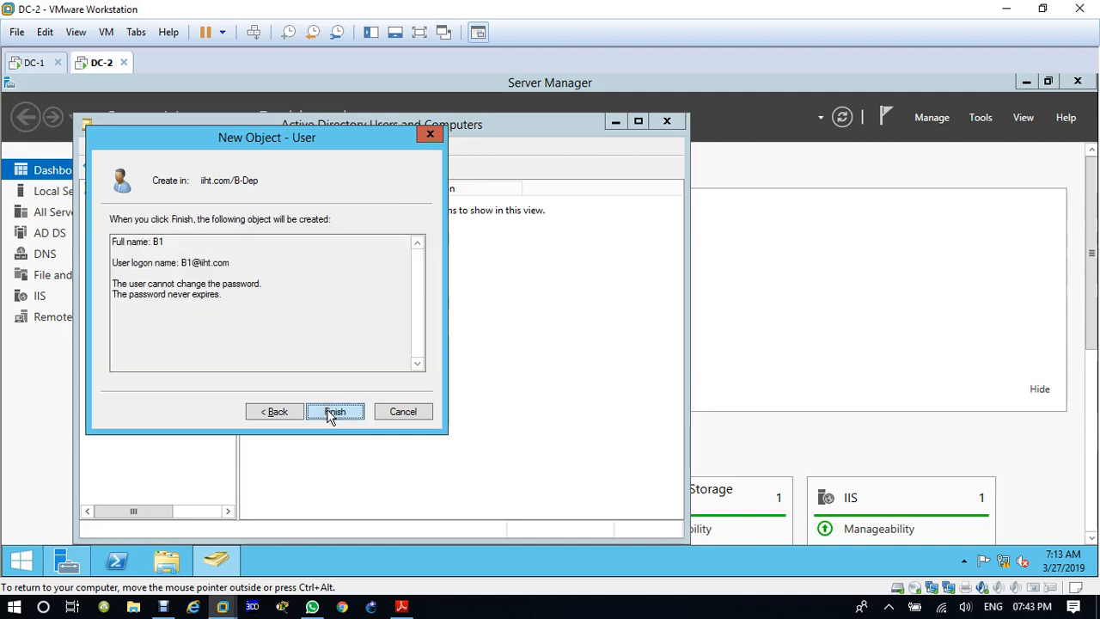
pyautogui.click(334, 412)
# Step: Create a global security group named BGroup in B-Dep
pyautogui.click(362, 164)
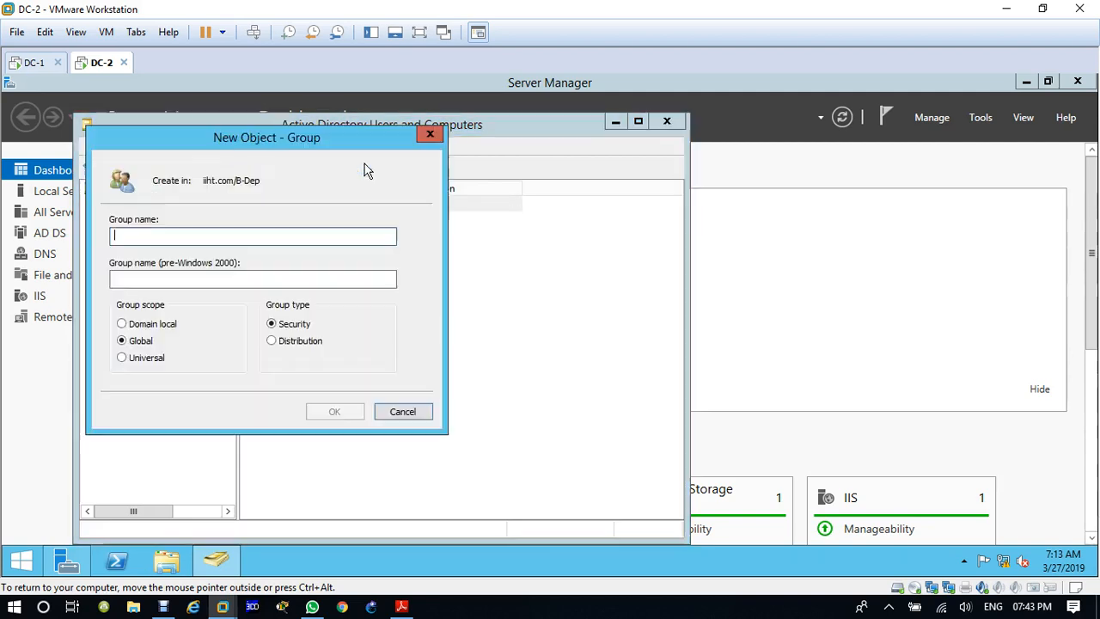
pyautogui.write('BGroup')
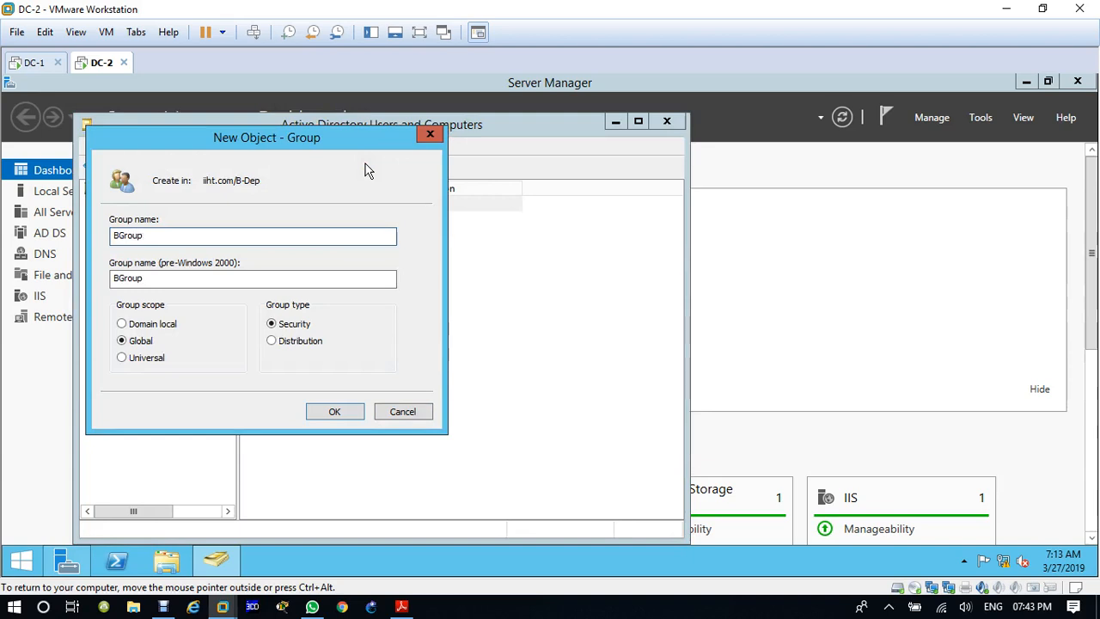
pyautogui.press('Return')
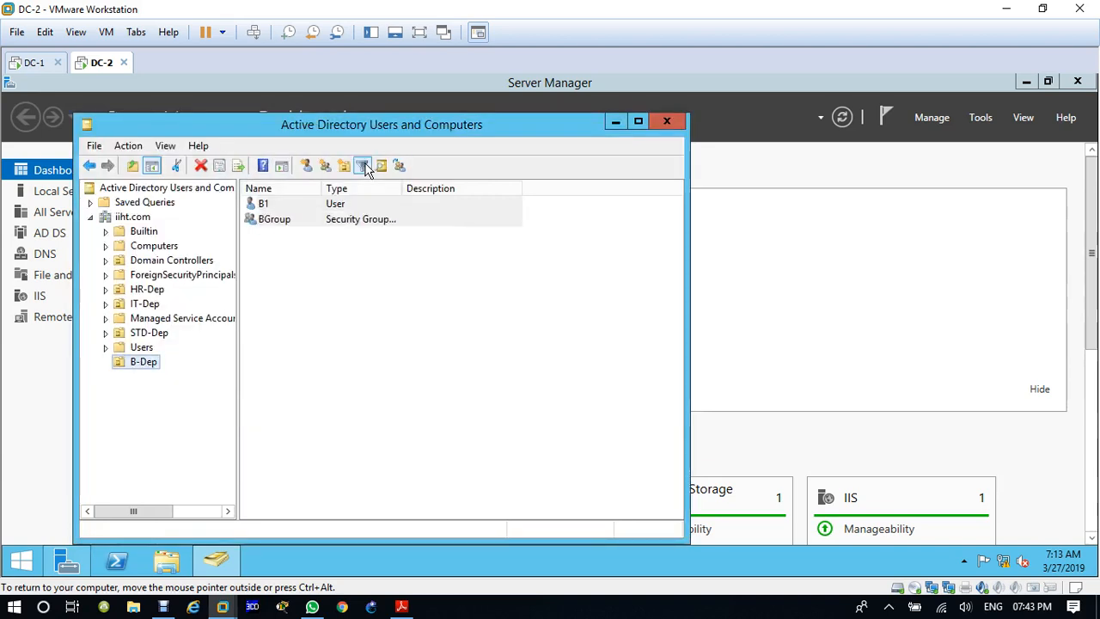
# Step: Review the contents of HR-Dep, IT-Dep and B-Dep, and refresh the iiht.com domain listing on DC-2
pyautogui.click(142, 291)
pyautogui.click(145, 304)
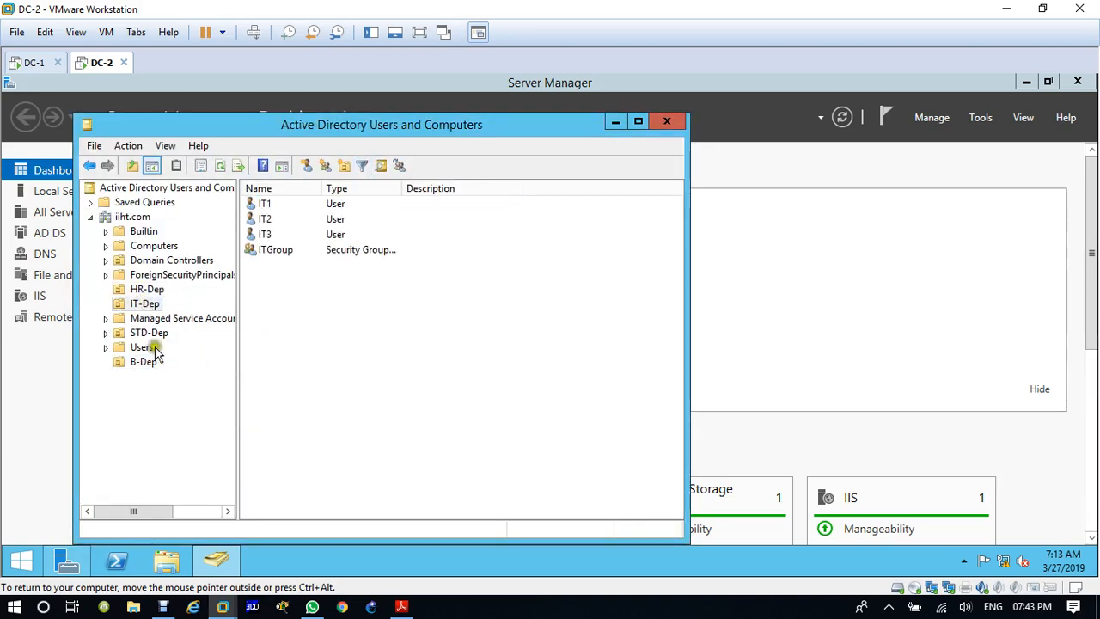
pyautogui.click(148, 365)
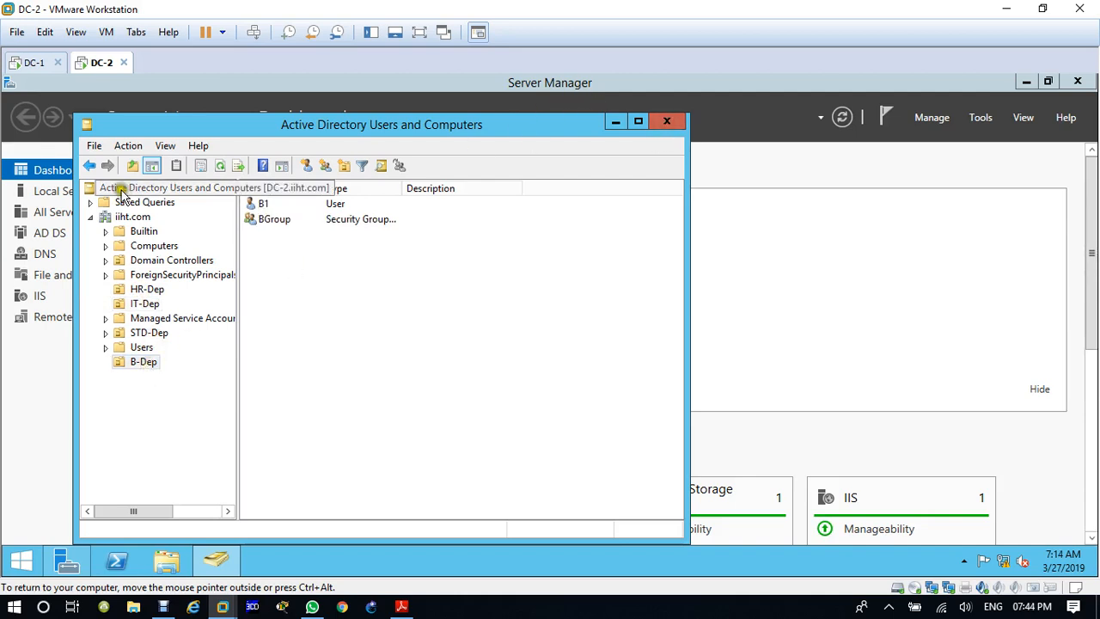
pyautogui.click(126, 219)
pyautogui.click(221, 165)
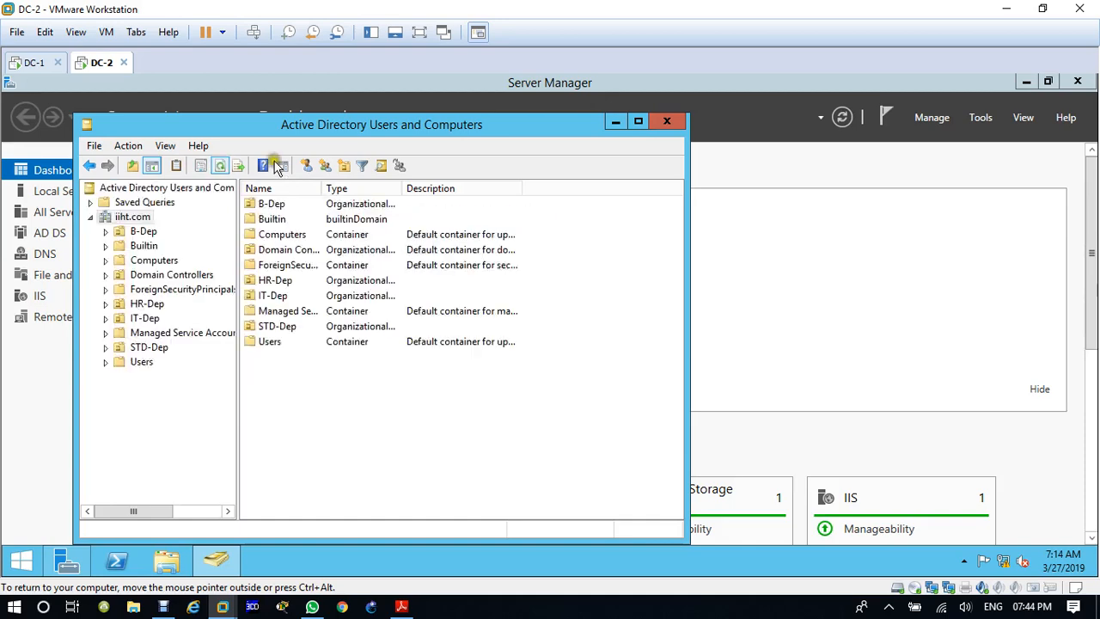
# Step: Switch to DC-1, open Active Directory Users and Computers, and check B-Dep for the replicated user and group
pyautogui.click(34, 62)
pyautogui.click(1066, 83)
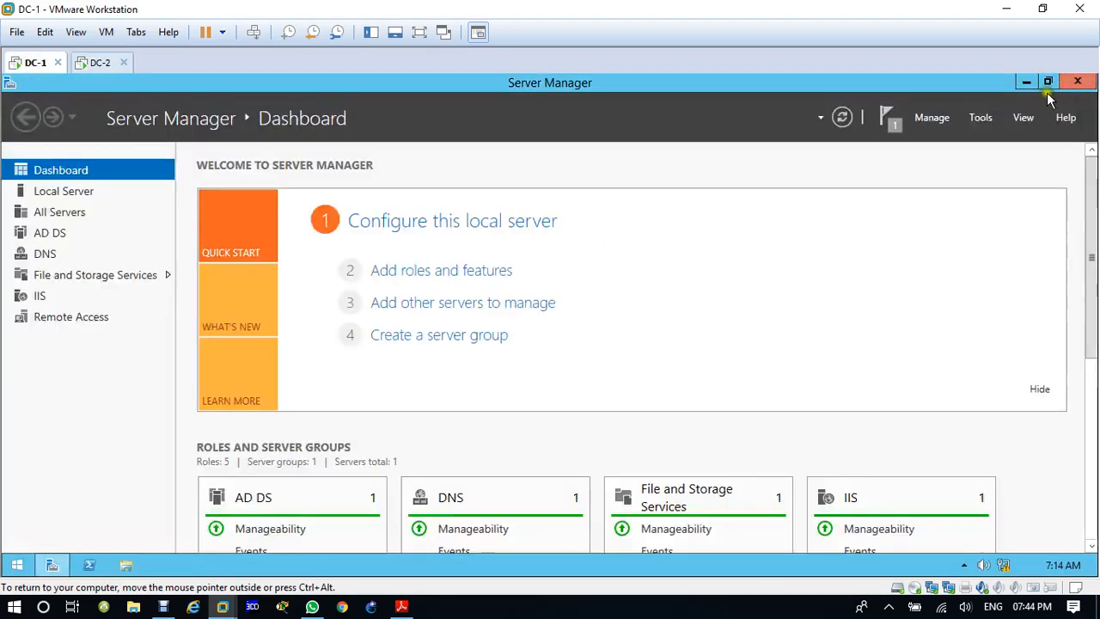
pyautogui.click(981, 117)
pyautogui.click(971, 209)
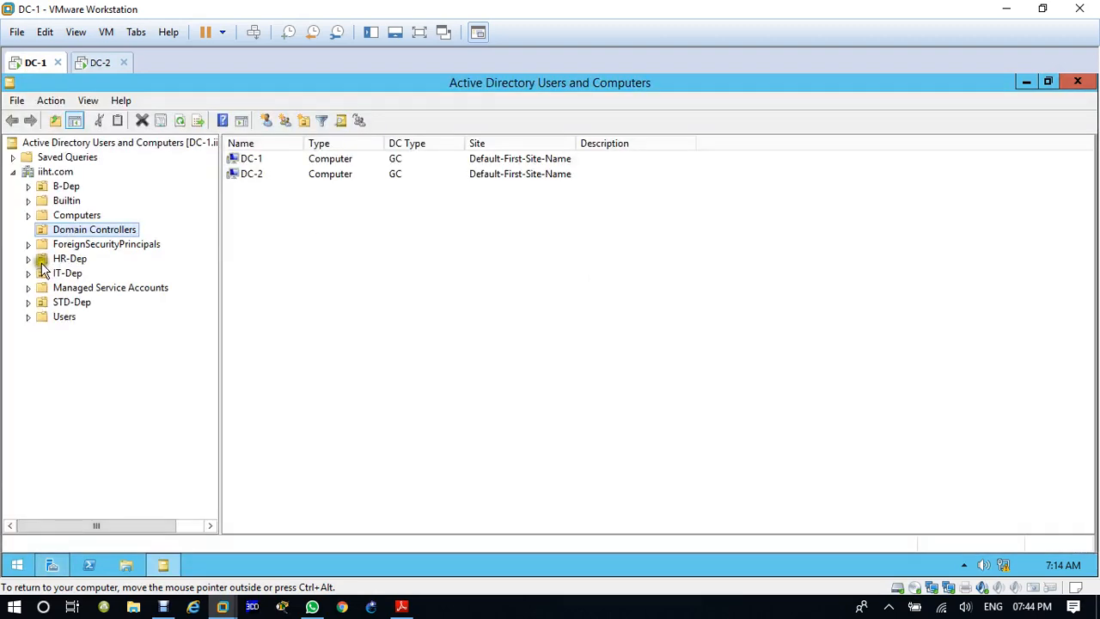
pyautogui.click(60, 187)
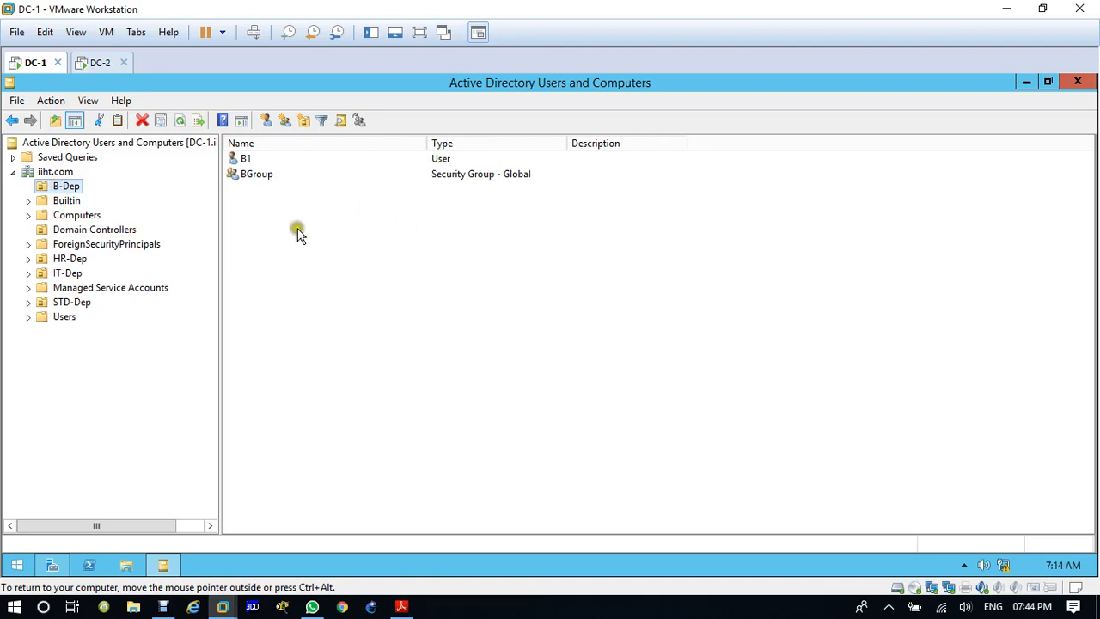
# Step: Create an organizational unit named H-Dep under iiht.com on DC-1
pyautogui.click(57, 172)
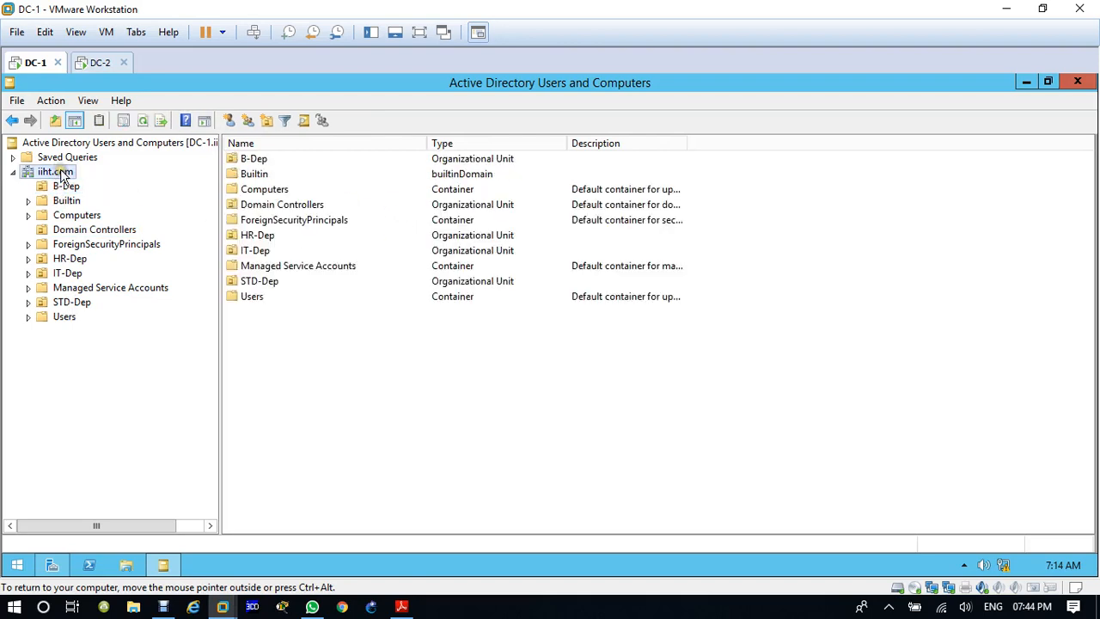
pyautogui.click(266, 120)
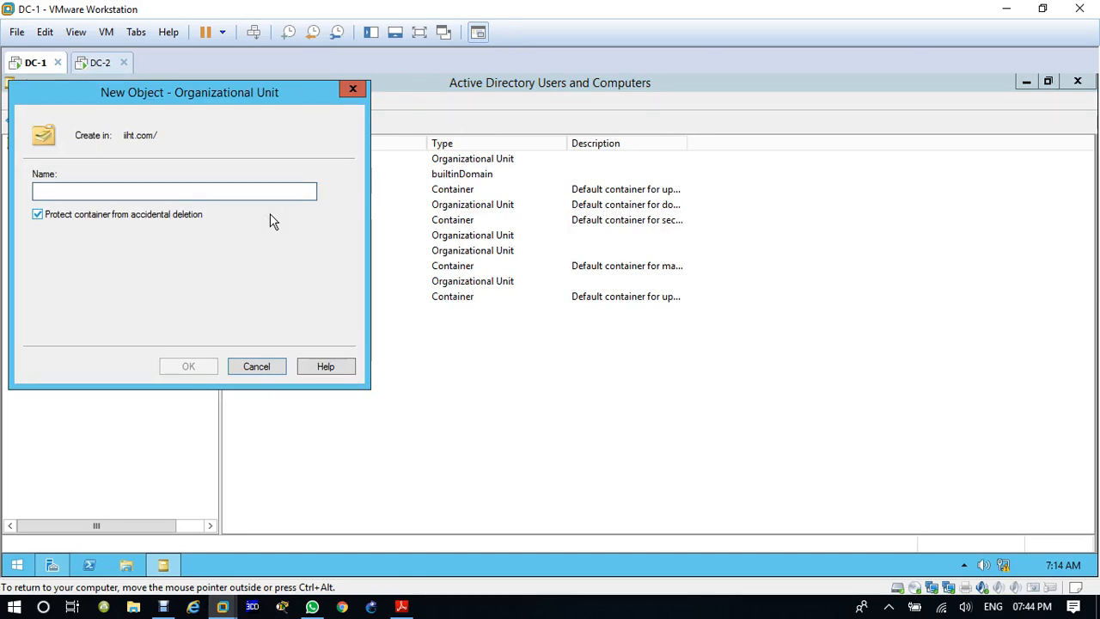
pyautogui.write('H-Dep')
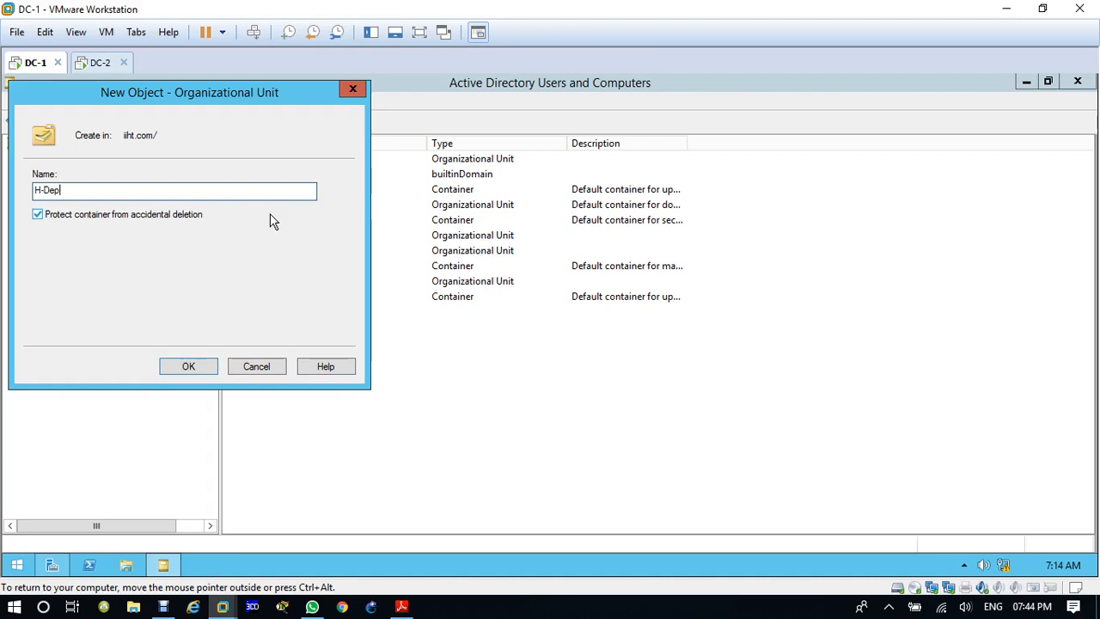
pyautogui.press('Return')
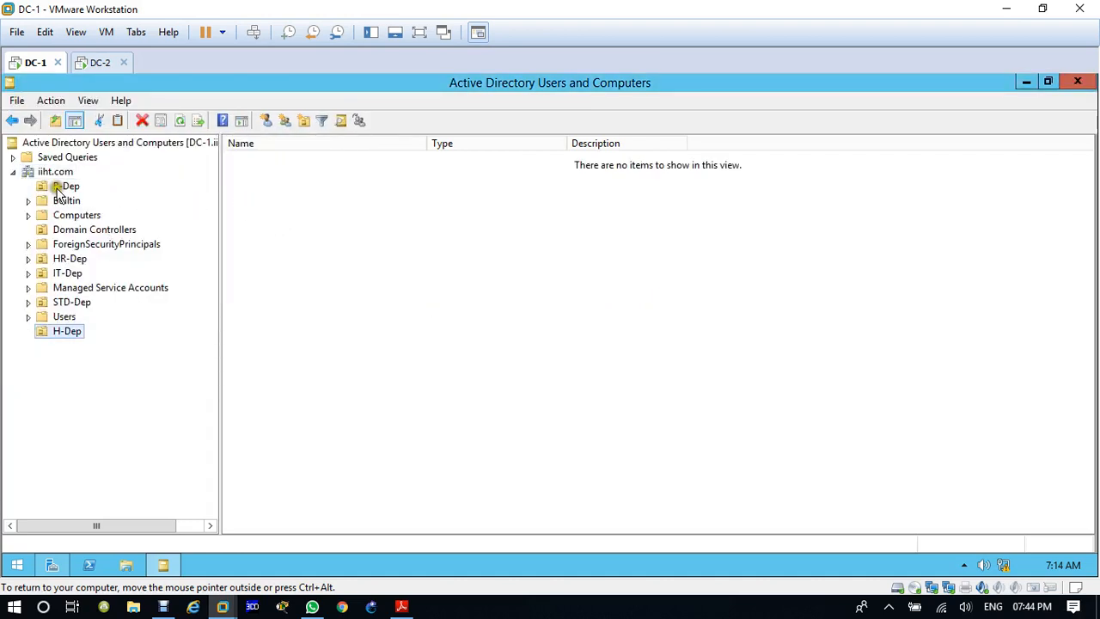
# Step: Start a new user in H-Dep with first name H1 and user logon name H1
pyautogui.click(267, 121)
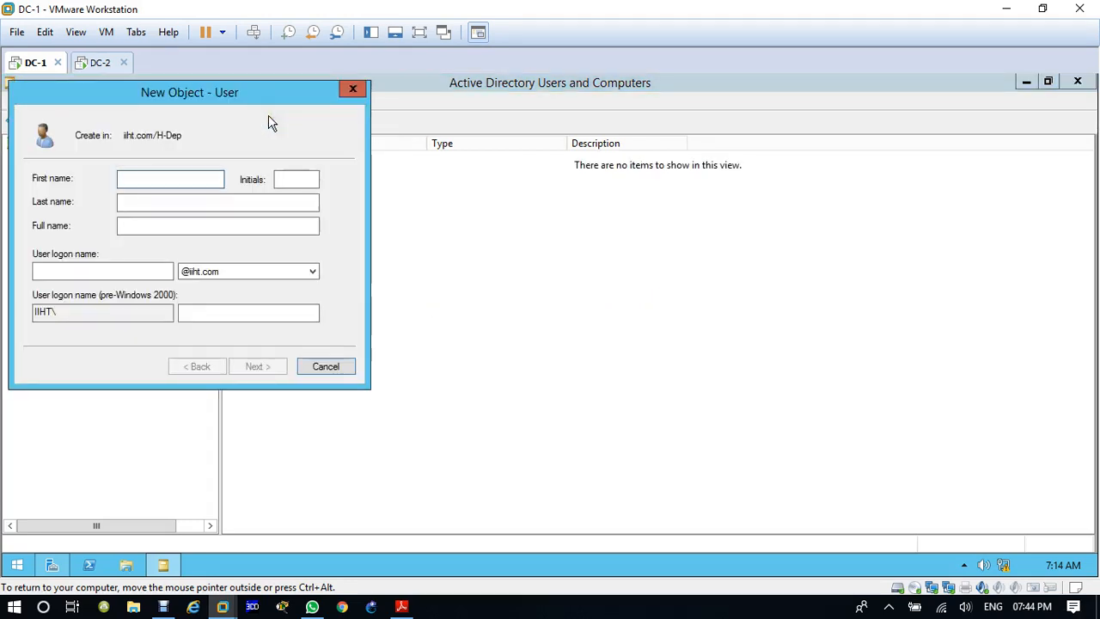
pyautogui.press('Tab')
pyautogui.press('Tab')
pyautogui.press('Tab')
pyautogui.press('Tab')
pyautogui.write('H')
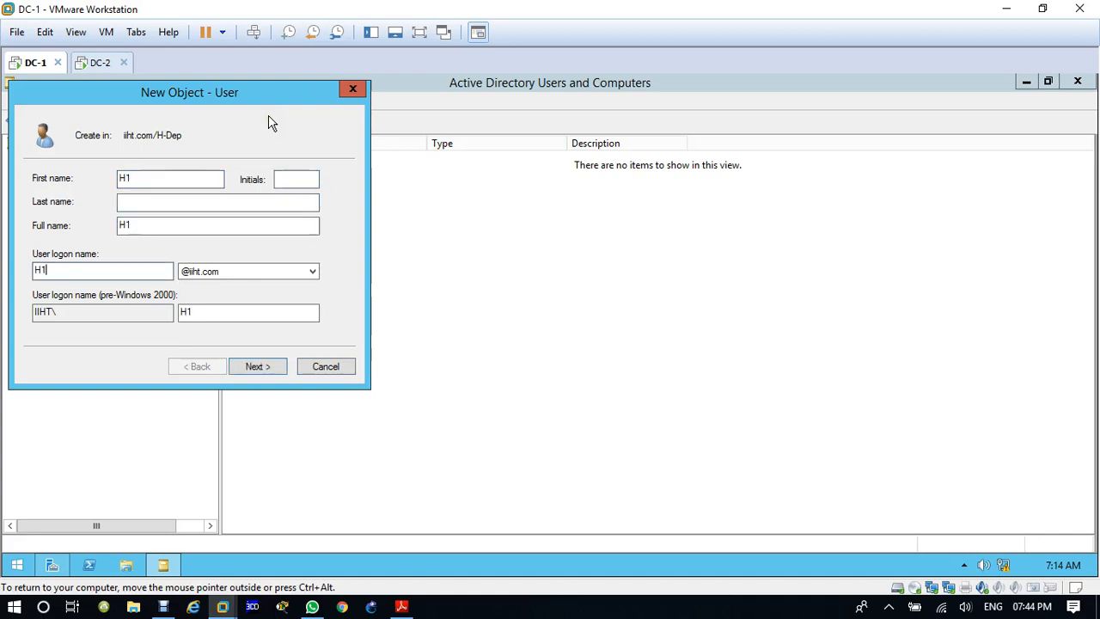
pyautogui.press('Return')
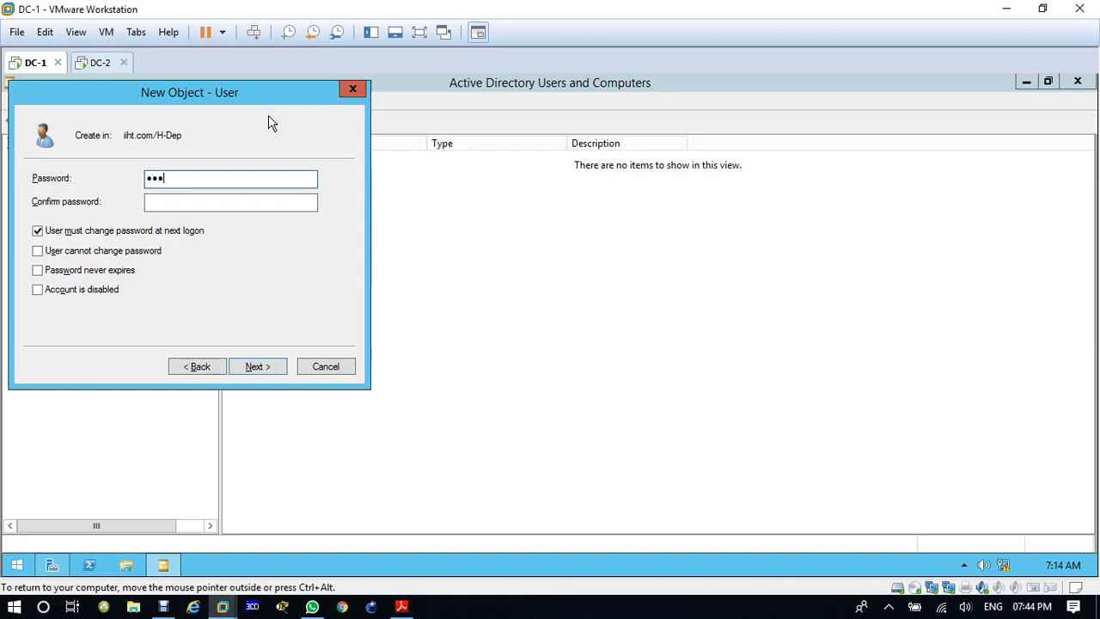
# Step: Enter and confirm H1's account password, require no change at next logon, disallow changes, set it never to expire, finish the user, and select iiht.com
pyautogui.press('Tab')
pyautogui.write('P@')
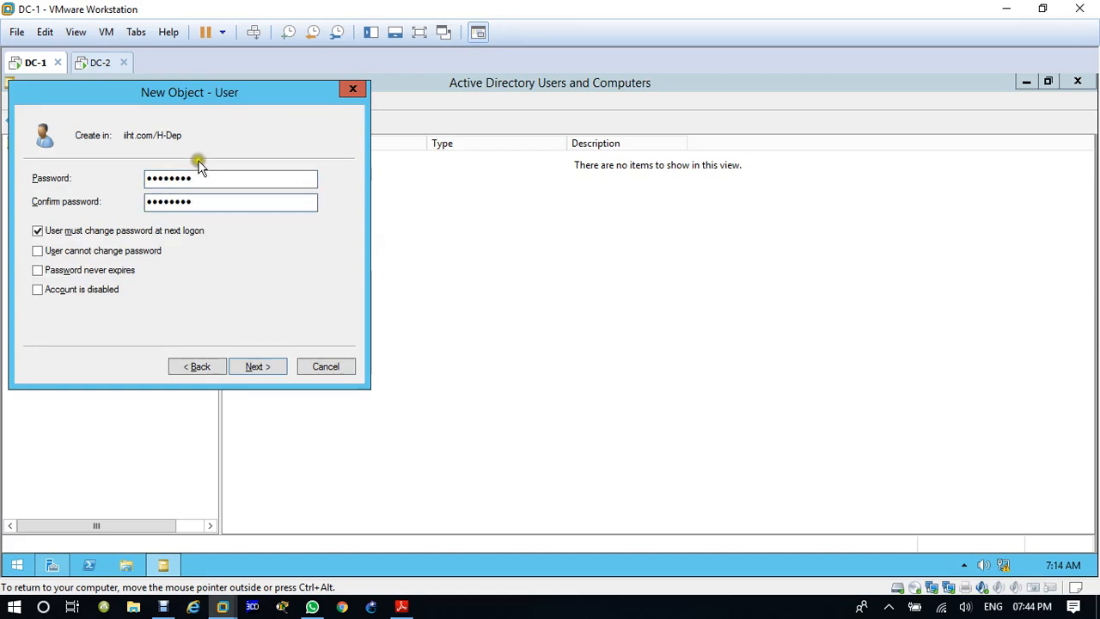
pyautogui.click(90, 231)
pyautogui.click(94, 250)
pyautogui.click(99, 270)
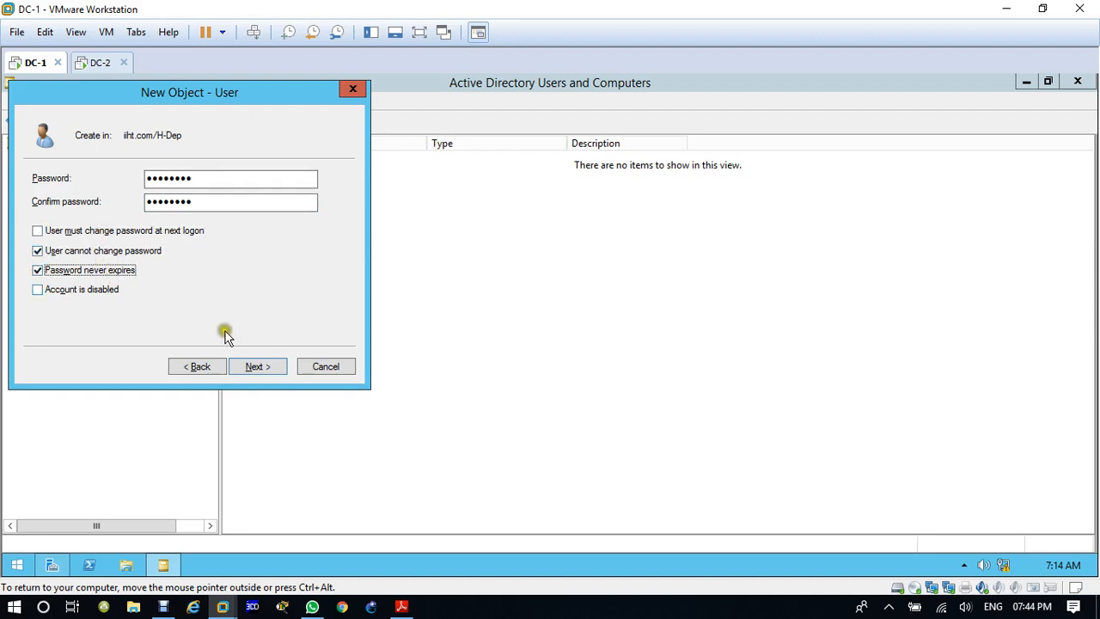
pyautogui.click(271, 369)
pyautogui.click(271, 370)
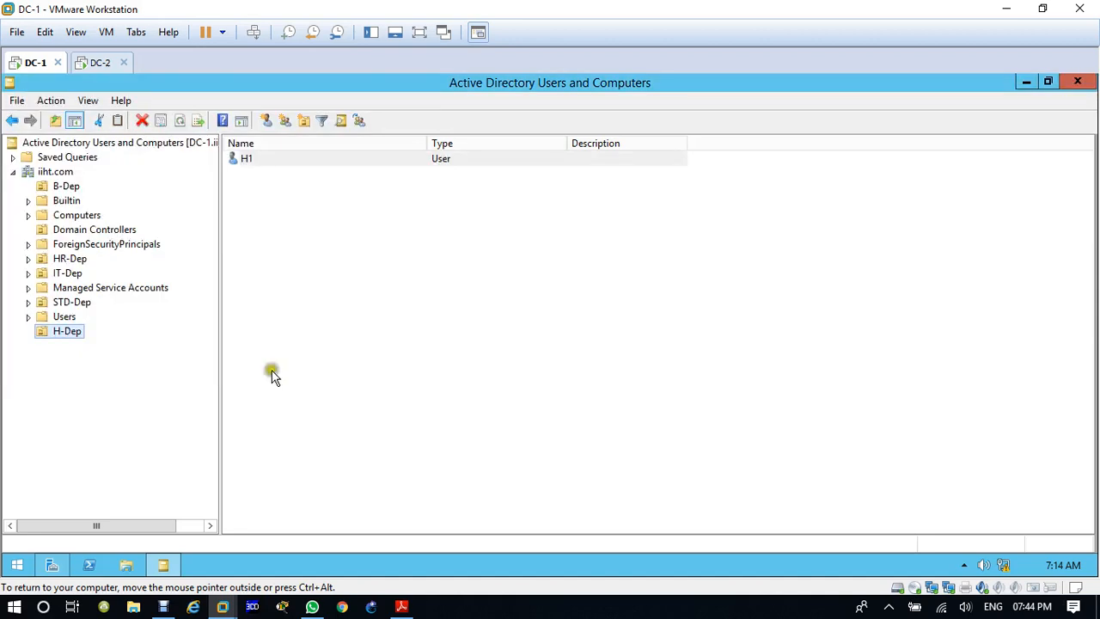
pyautogui.click(57, 172)
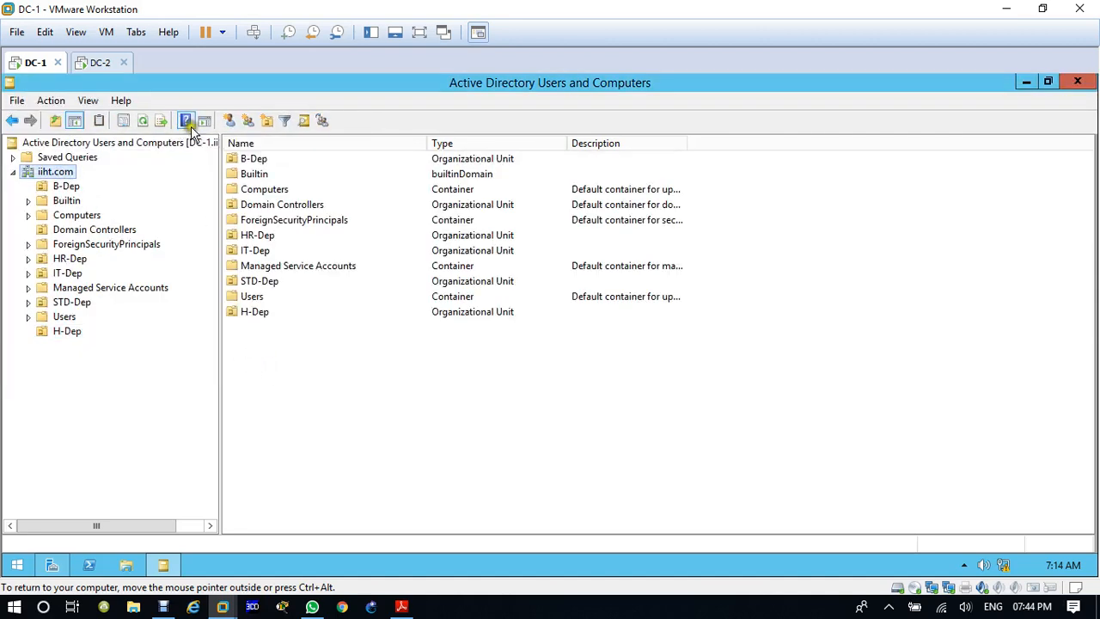
# Step: Refresh iiht.com on DC-1 and DC-2, check H-Dep on DC-2 for the replicated user H1, and close the console there
pyautogui.click(143, 120)
pyautogui.click(100, 62)
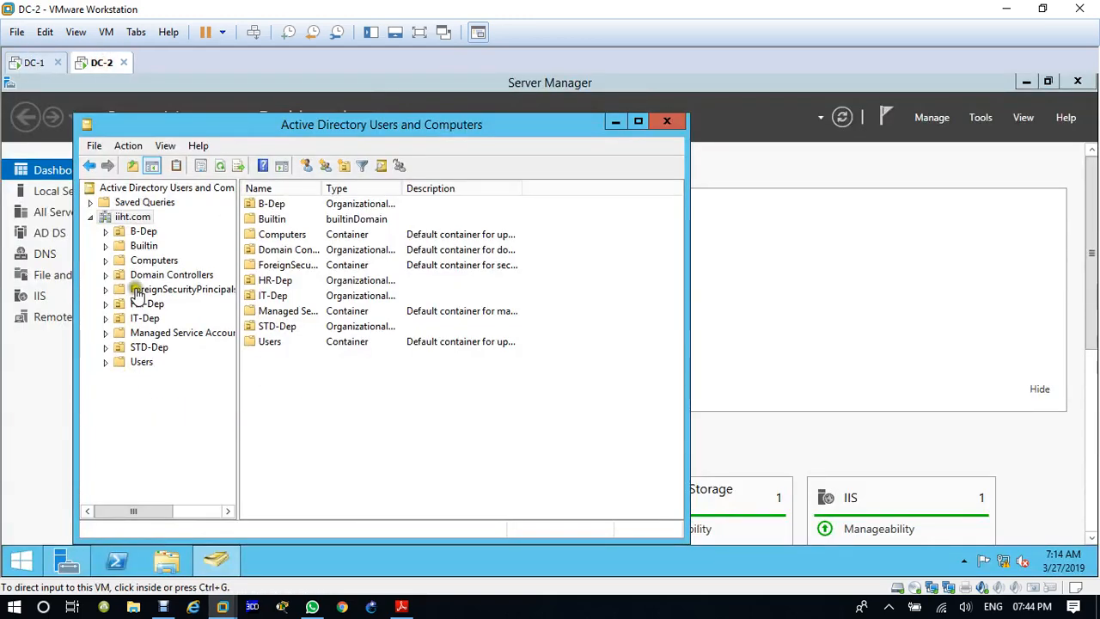
pyautogui.click(131, 218)
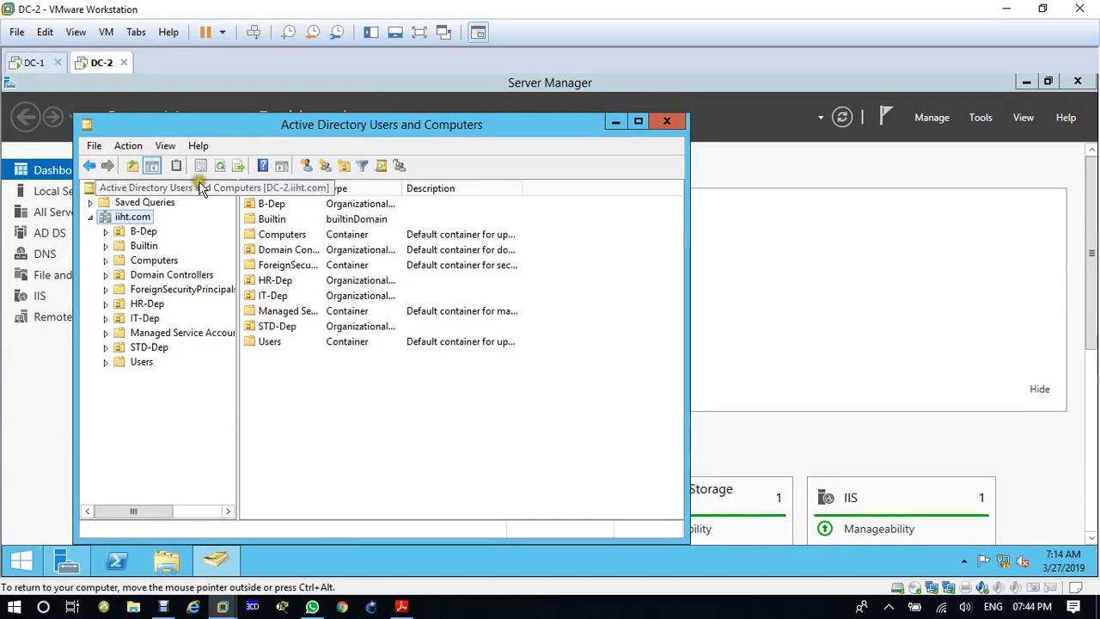
pyautogui.click(223, 166)
pyautogui.click(144, 303)
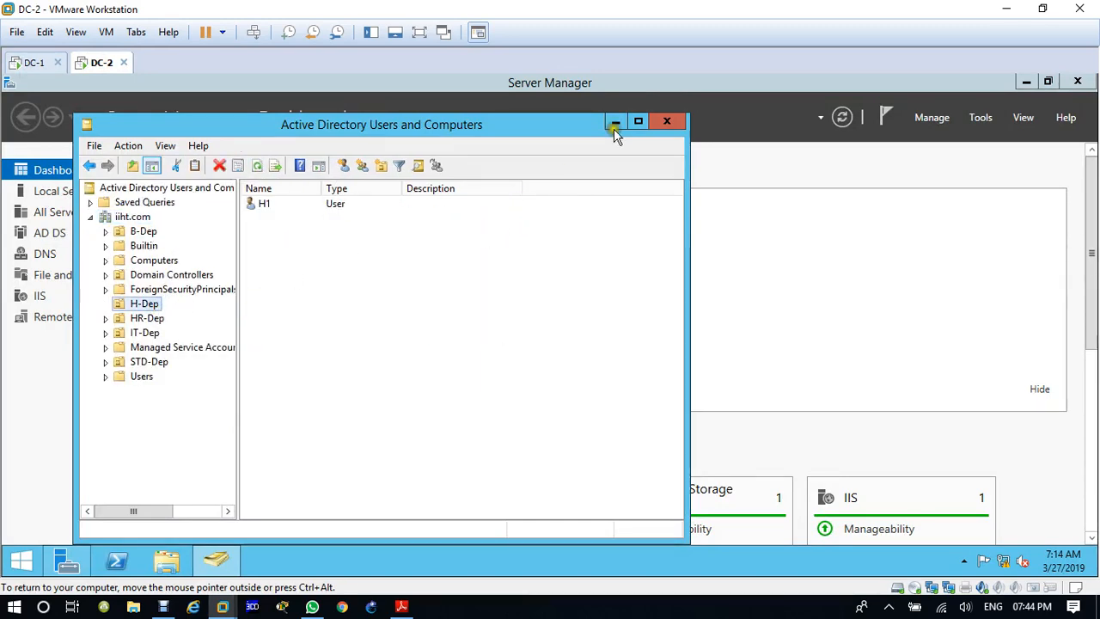
pyautogui.click(677, 121)
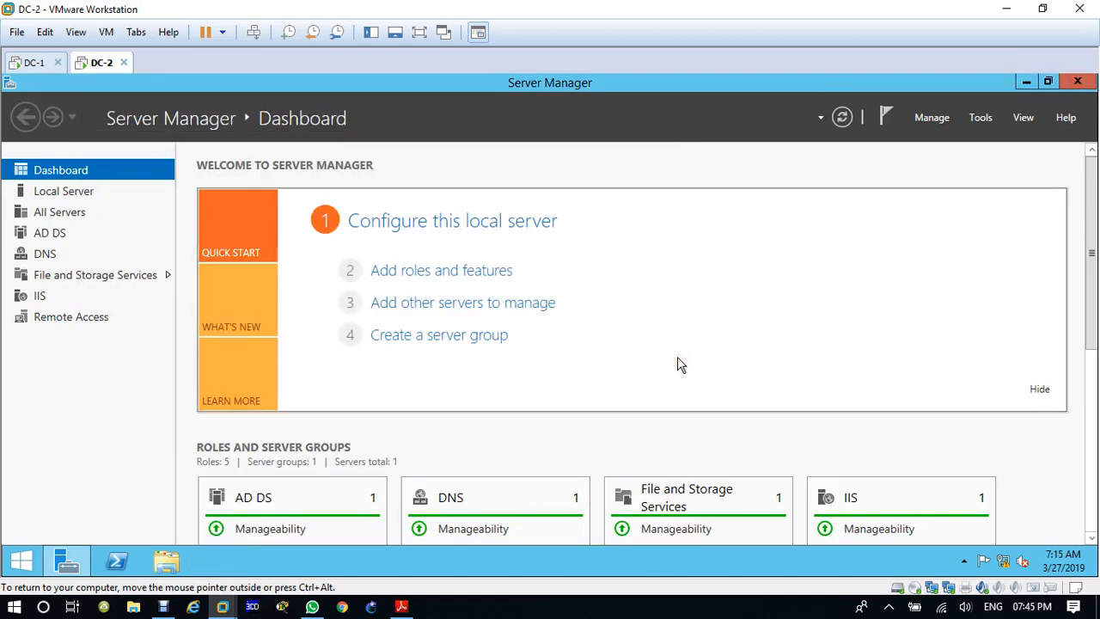
pyautogui.click(35, 63)
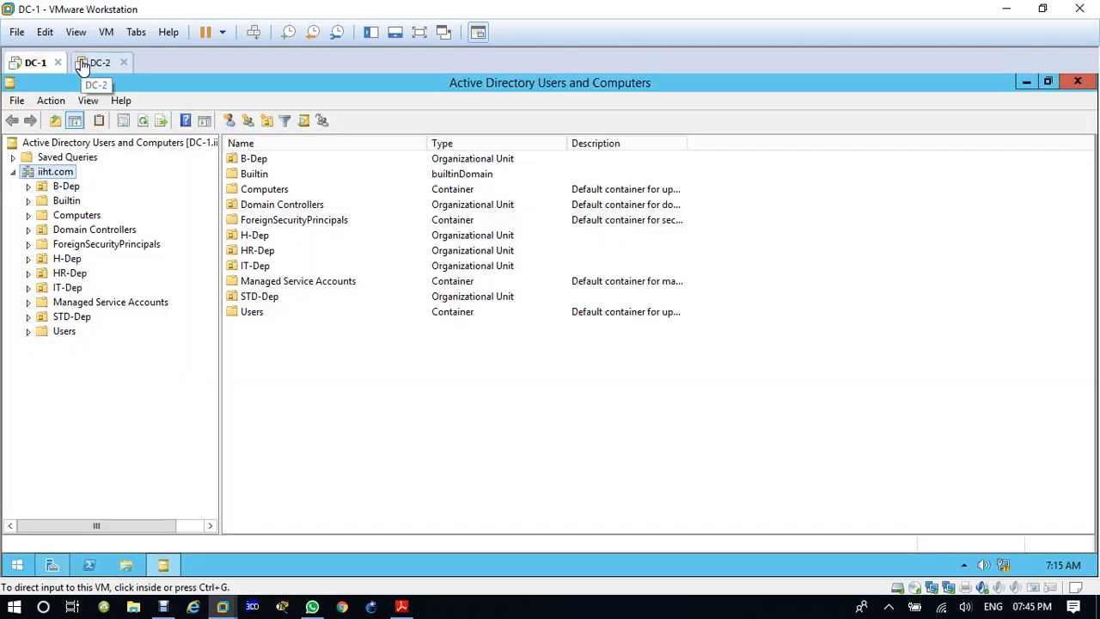
pyautogui.click(93, 63)
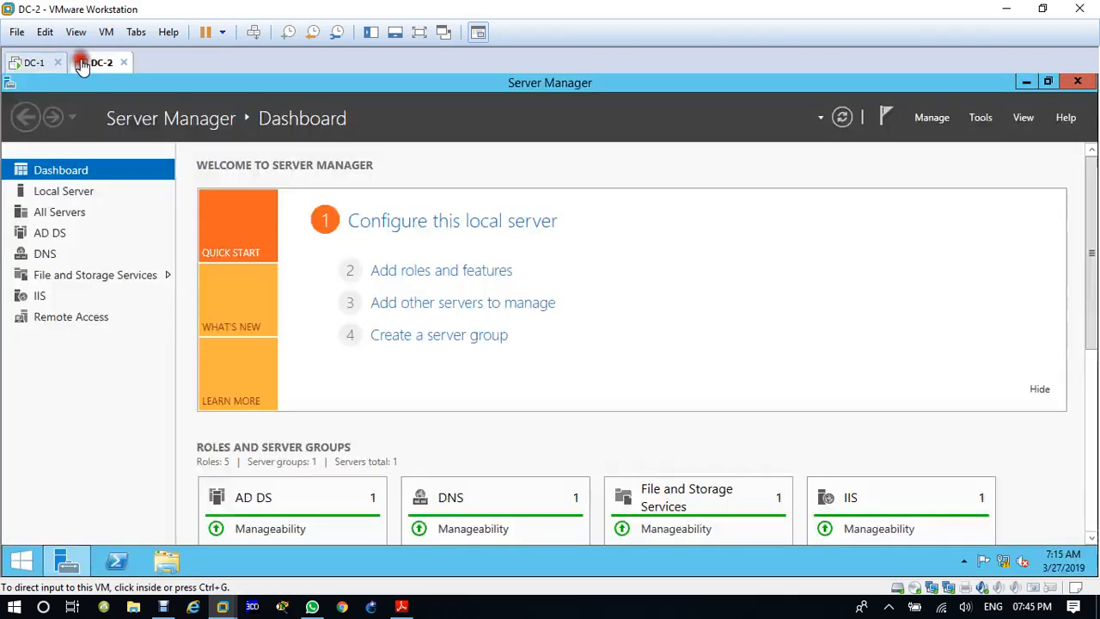
pyautogui.click(123, 447)
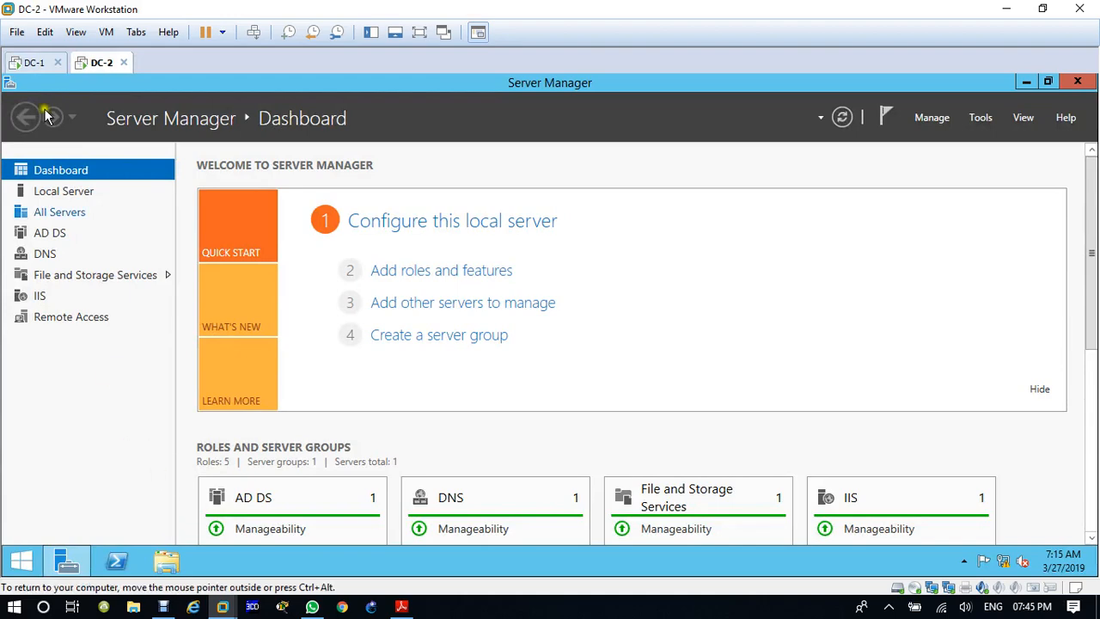
# Step: Close Active Directory Users and Computers on DC-1 and launch Active Directory Sites and Services from Server Manager
pyautogui.click(32, 62)
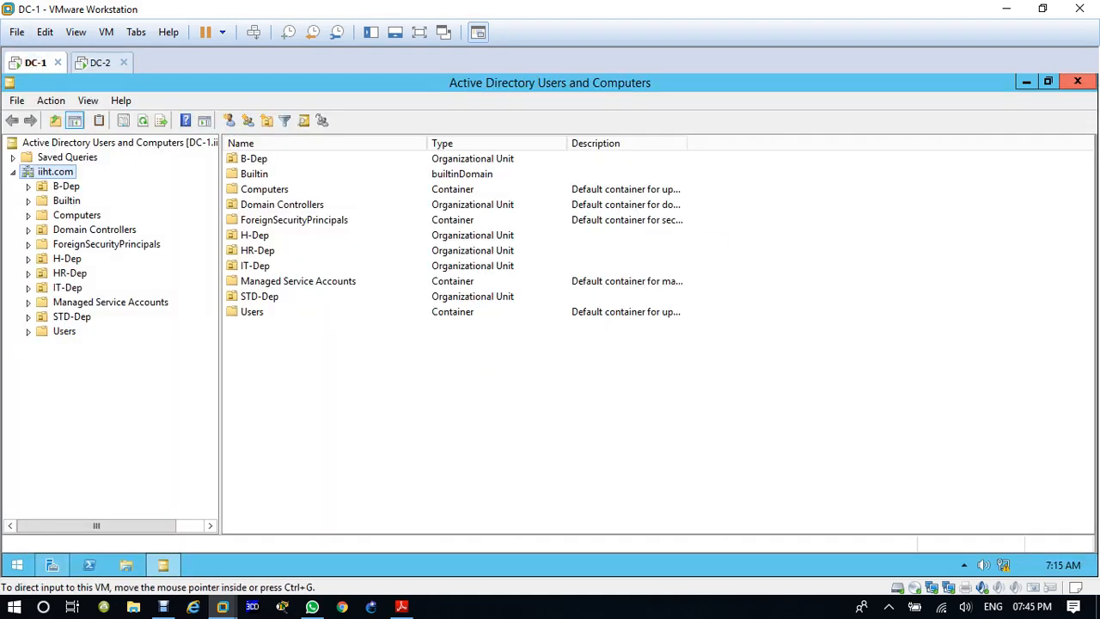
pyautogui.click(1076, 84)
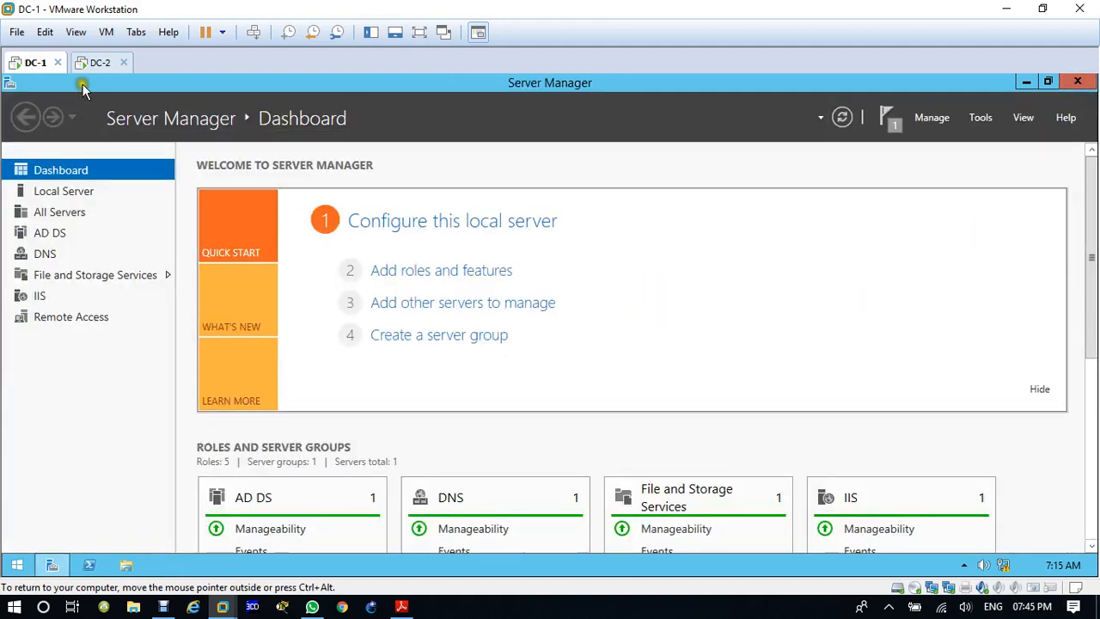
pyautogui.click(981, 118)
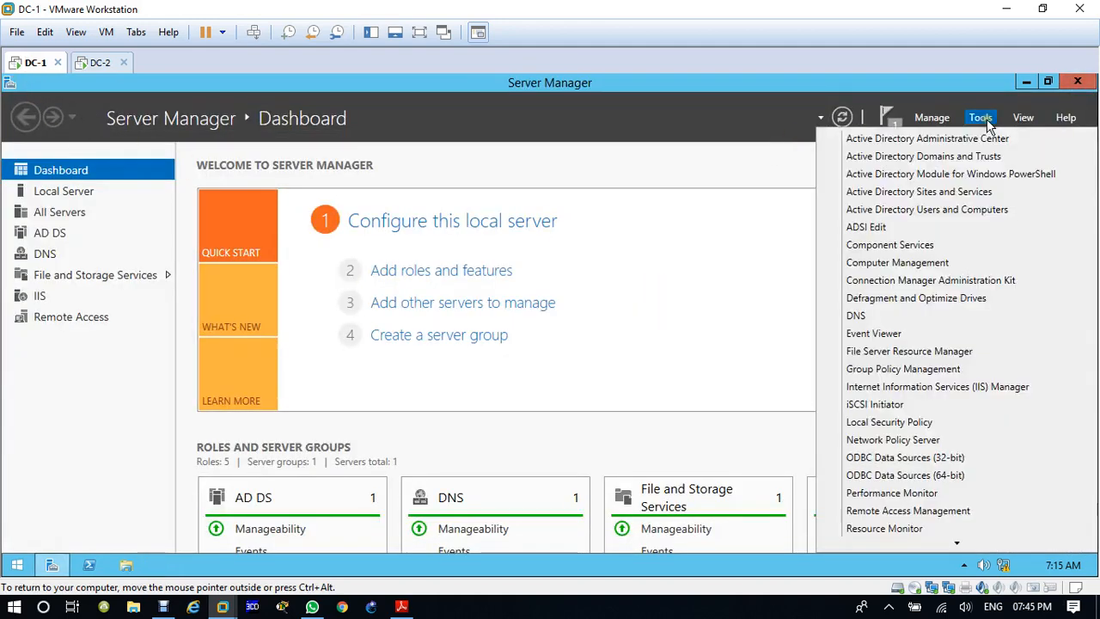
pyautogui.click(971, 200)
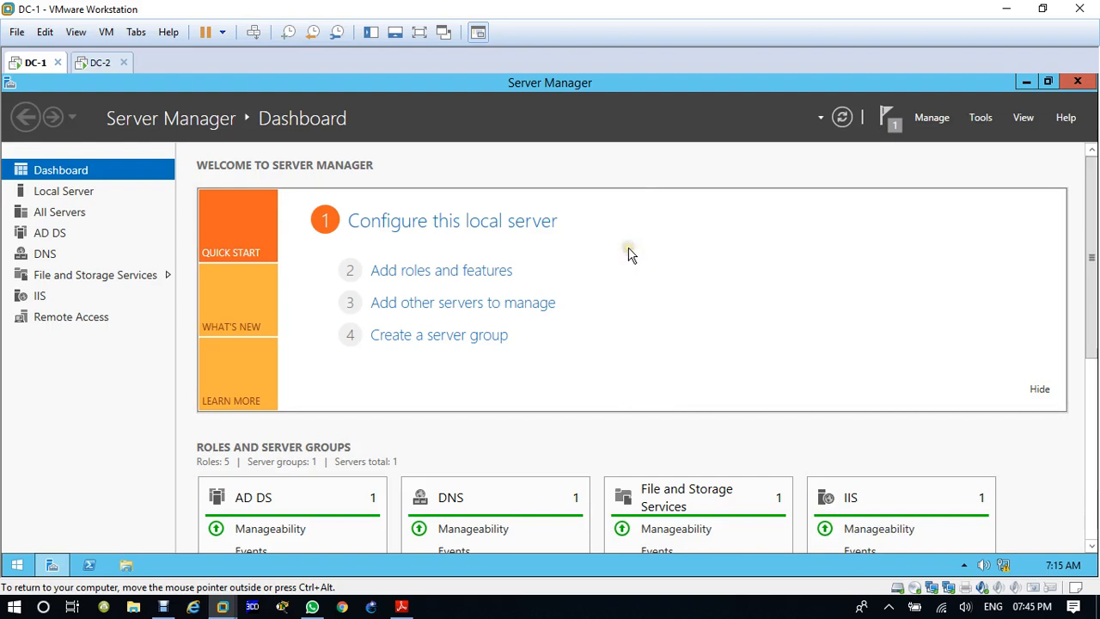
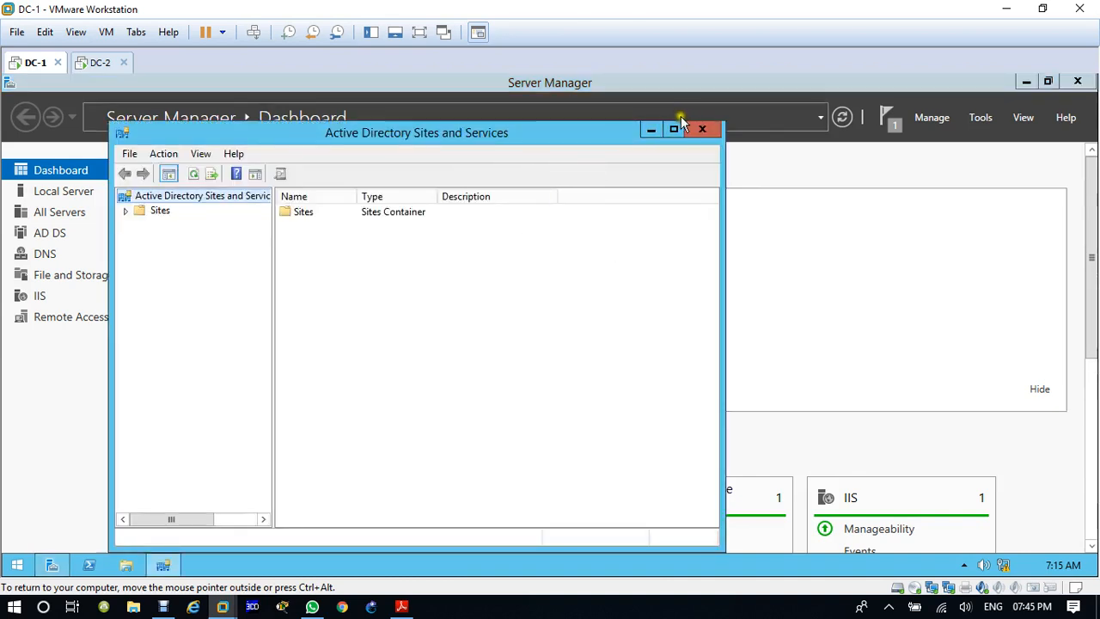
# Step: Maximize the Active Directory Sites and Services console with a wider tree, and expand Sites and Default-First-Site-Name
pyautogui.click(674, 129)
pyautogui.moveTo(160, 229); pyautogui.dragTo(255, 238)
pyautogui.click(14, 158)
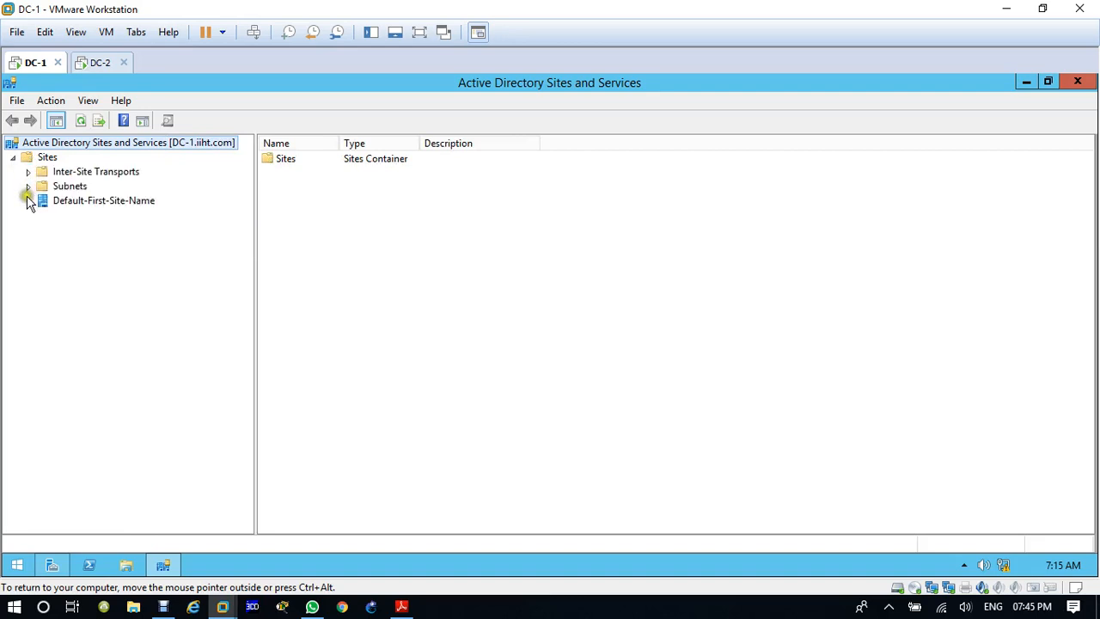
pyautogui.click(29, 201)
# Step: Create a new site named Yaounde under Sites using the DEFAULTIPSITELINK site link, and acknowledge the creation notice
pyautogui.rightClick(47, 155)
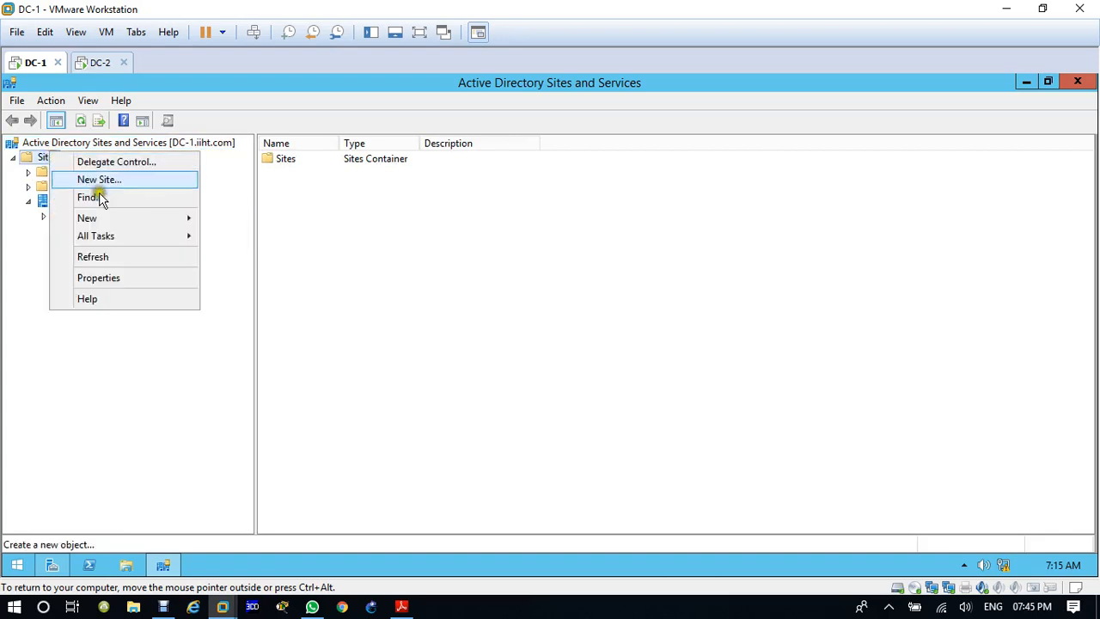
pyautogui.click(140, 180)
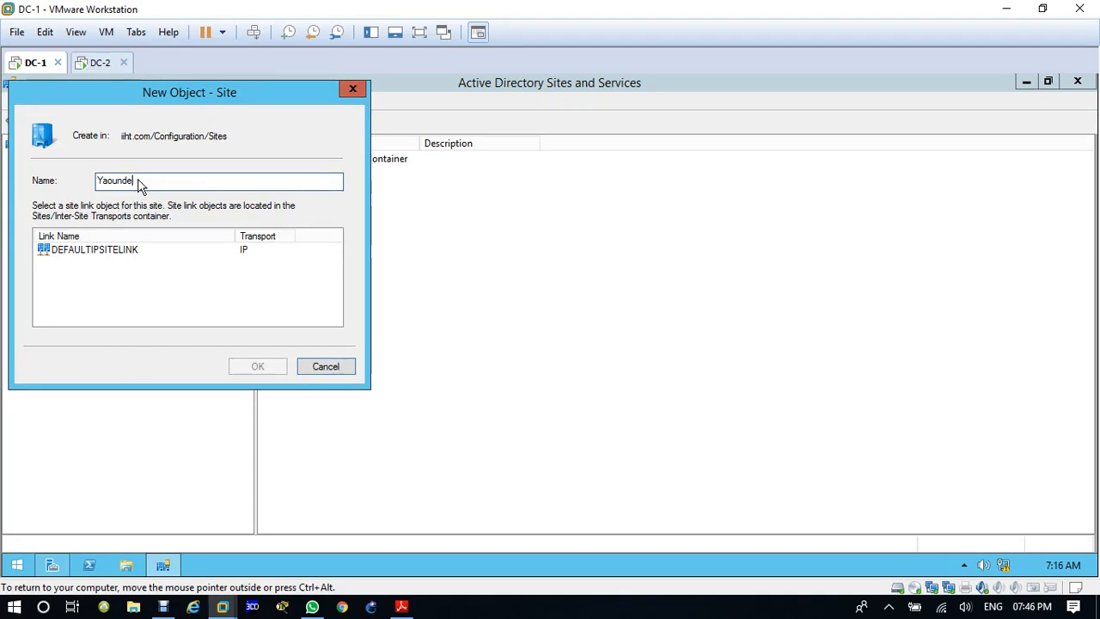
pyautogui.click(77, 250)
pyautogui.click(255, 367)
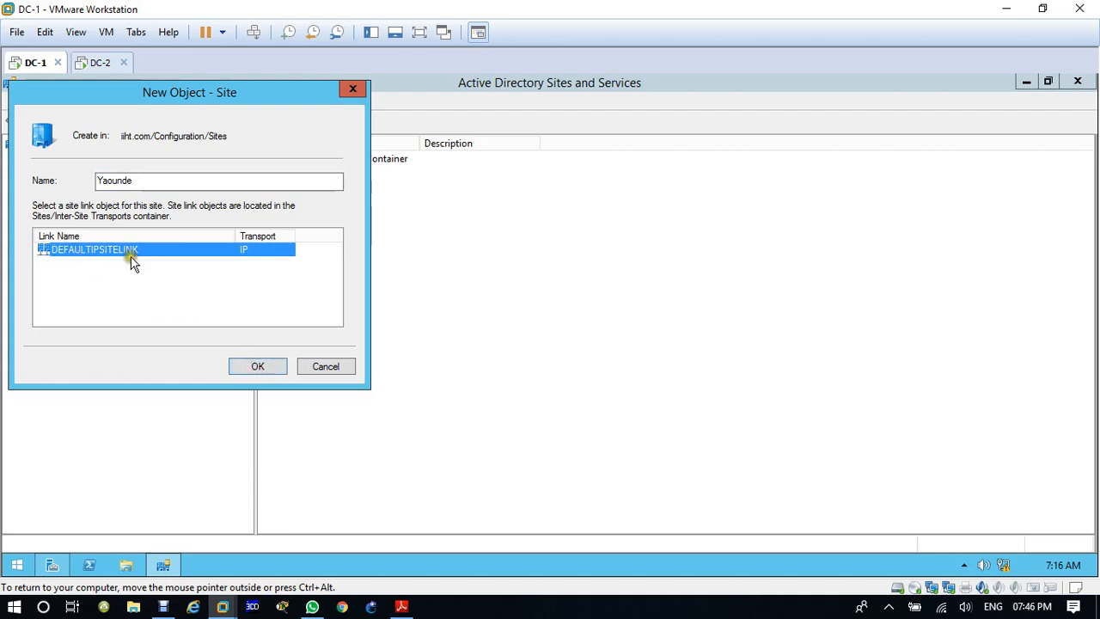
pyautogui.click(258, 367)
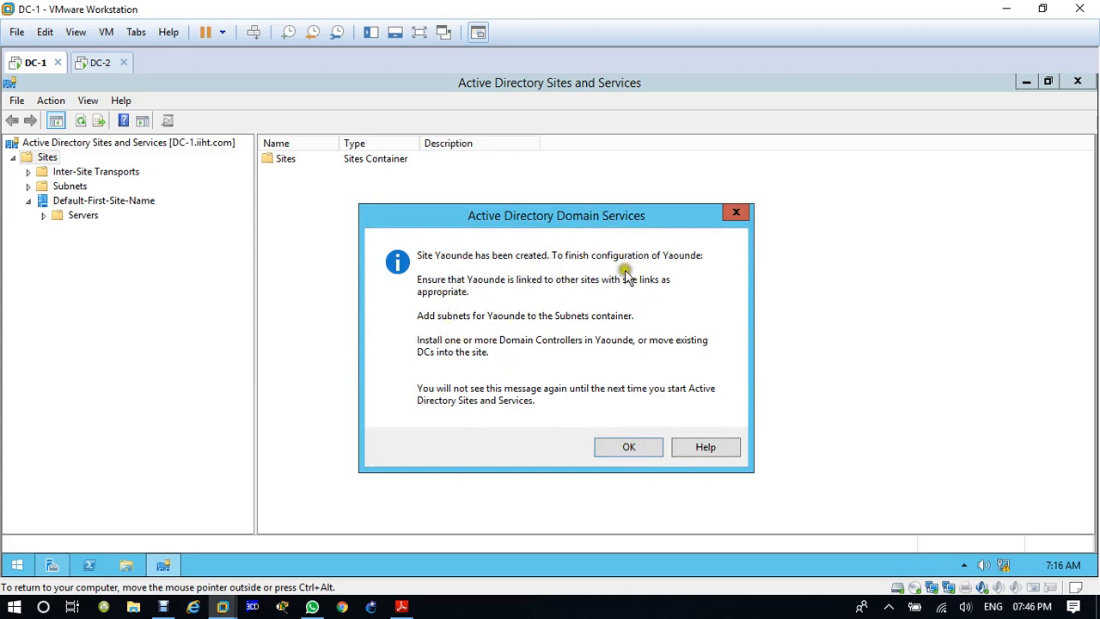
pyautogui.click(625, 449)
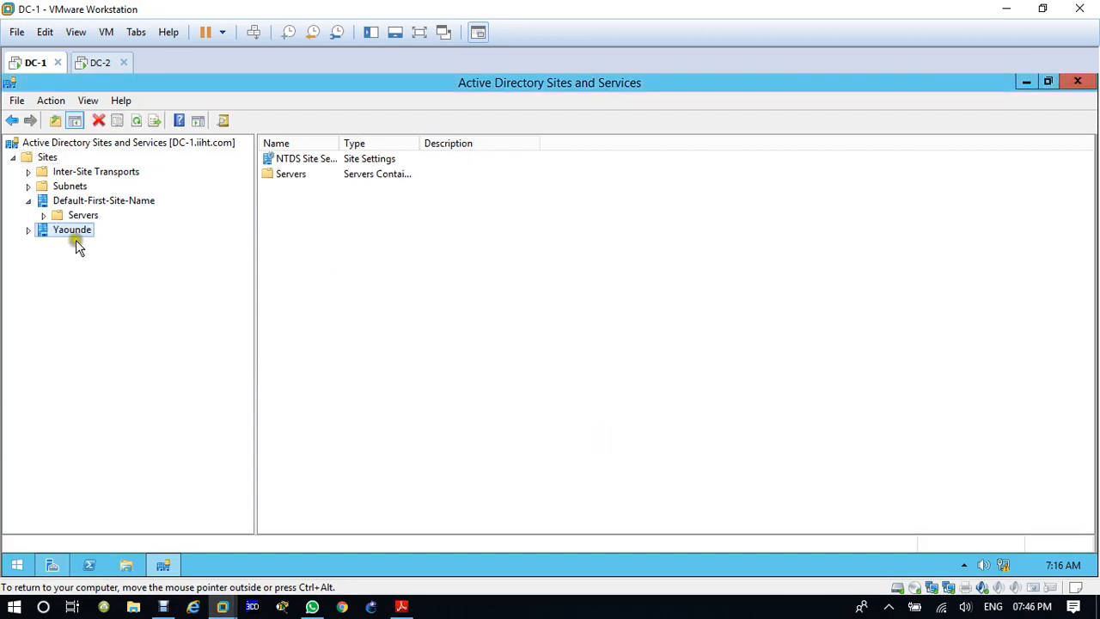
# Step: Rename the site Default-First-Site-Name as Douala
pyautogui.click(53, 200)
pyautogui.rightClick(57, 198)
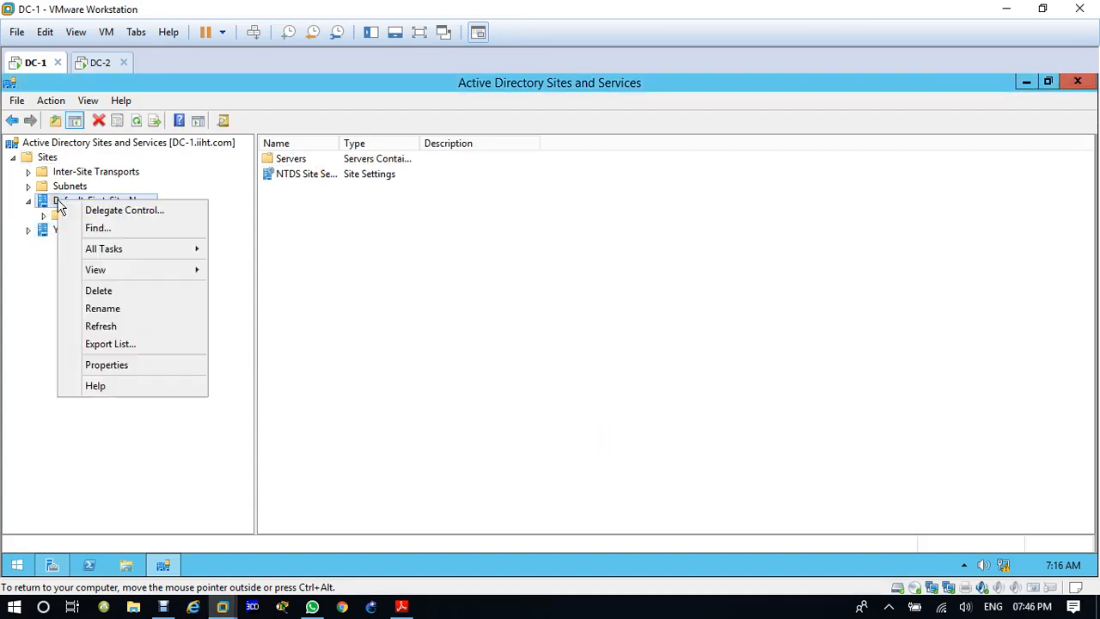
pyautogui.click(129, 314)
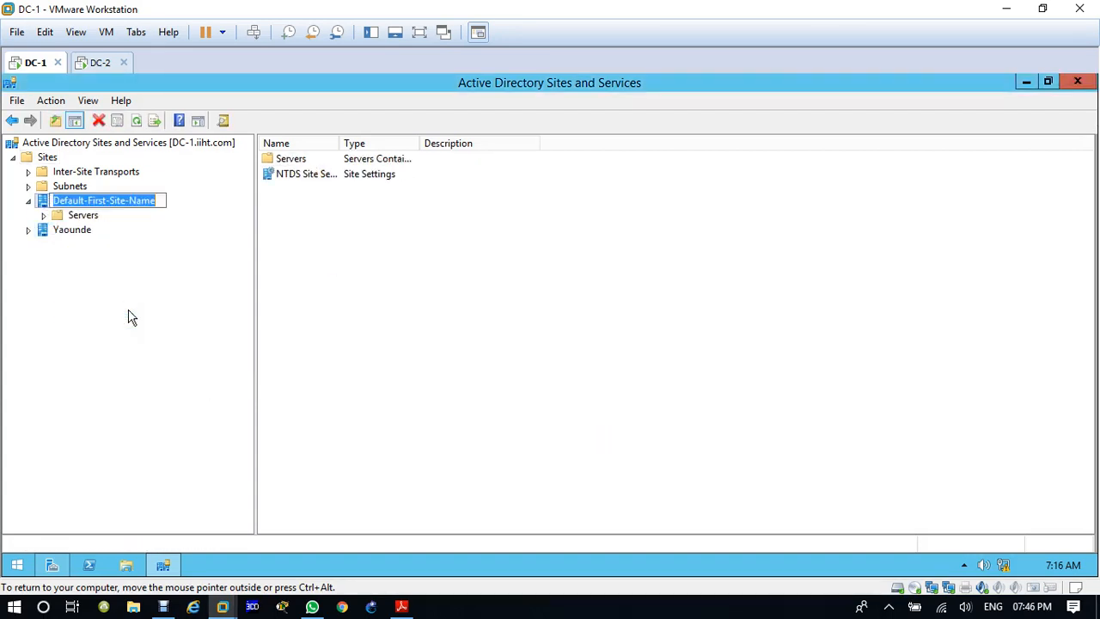
pyautogui.write('Doua')
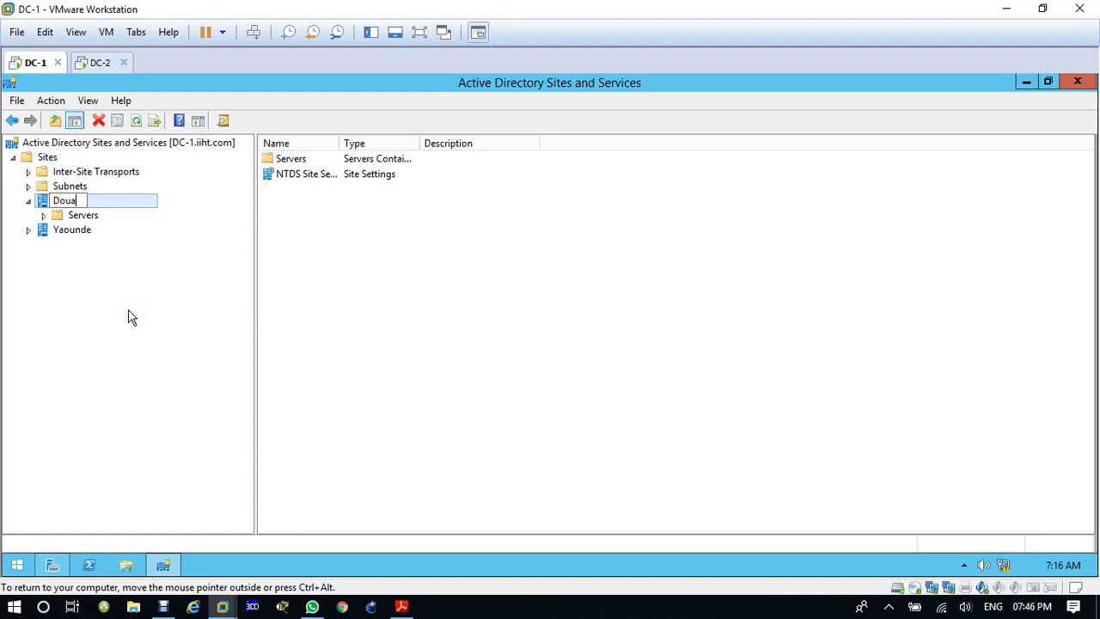
pyautogui.write('la')
pyautogui.click(127, 309)
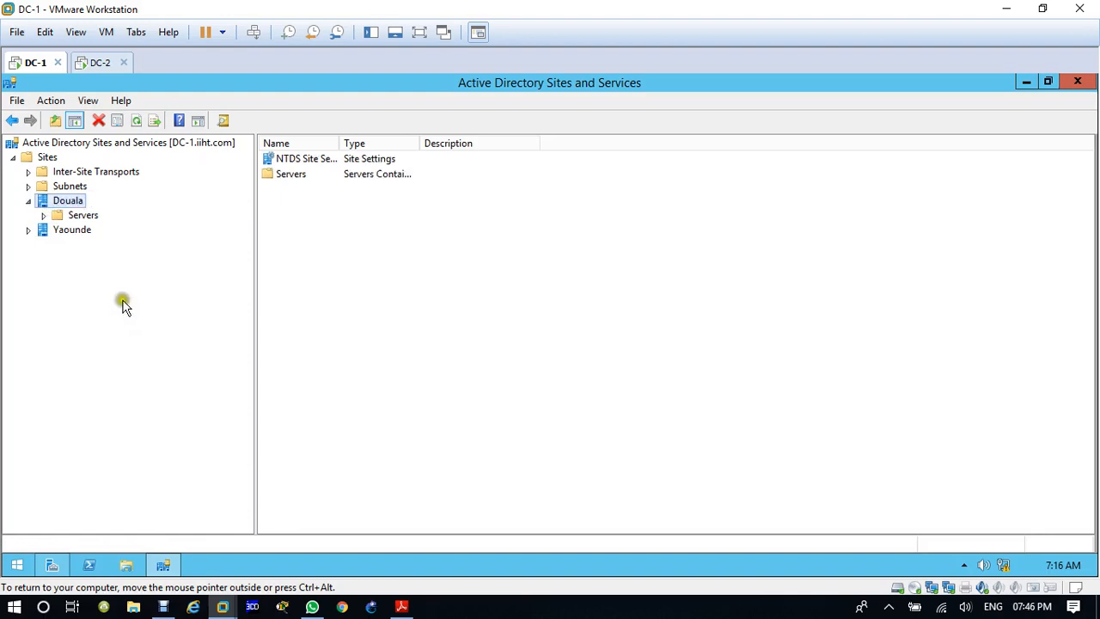
# Step: Move the server DC-2 from Douala's Servers container to the Yaounde site
pyautogui.click(45, 215)
pyautogui.click(92, 246)
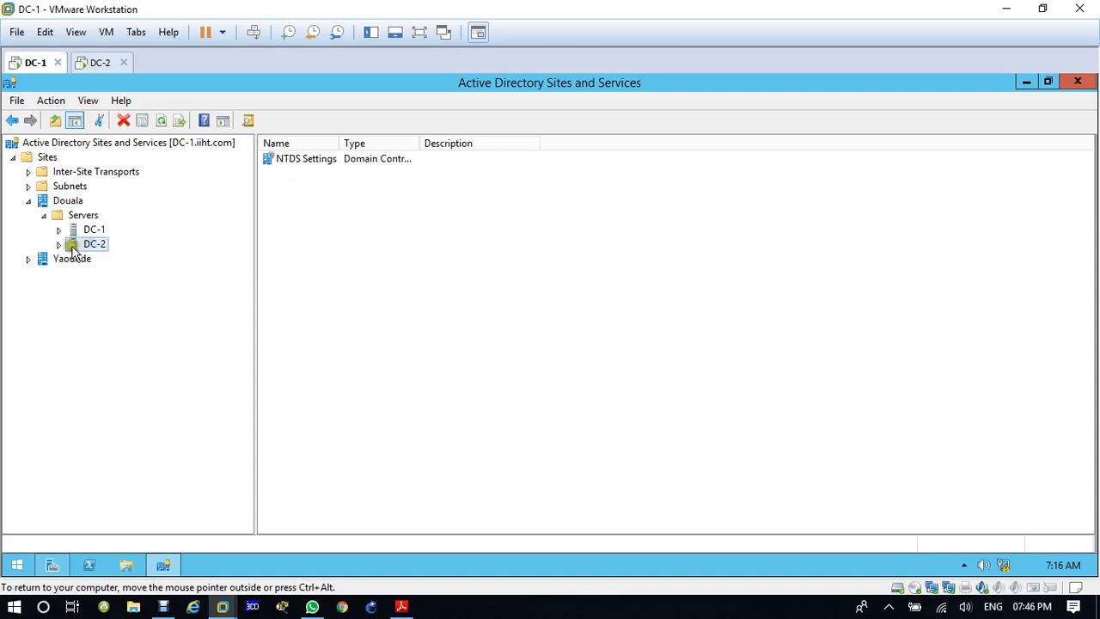
pyautogui.click(58, 245)
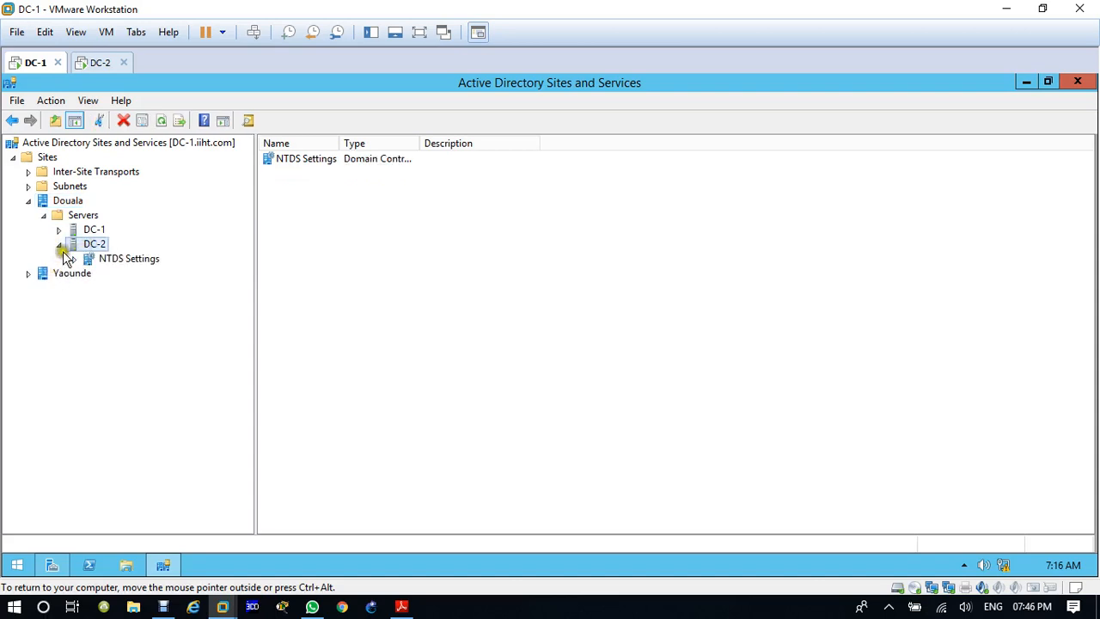
pyautogui.rightClick(95, 249)
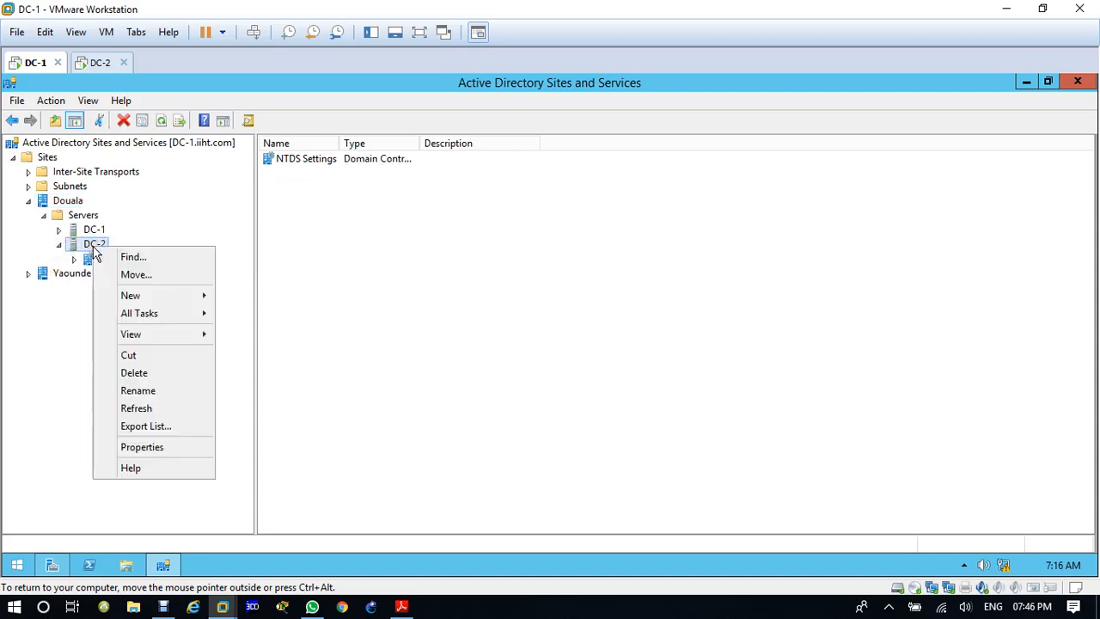
pyautogui.click(147, 275)
pyautogui.click(430, 282)
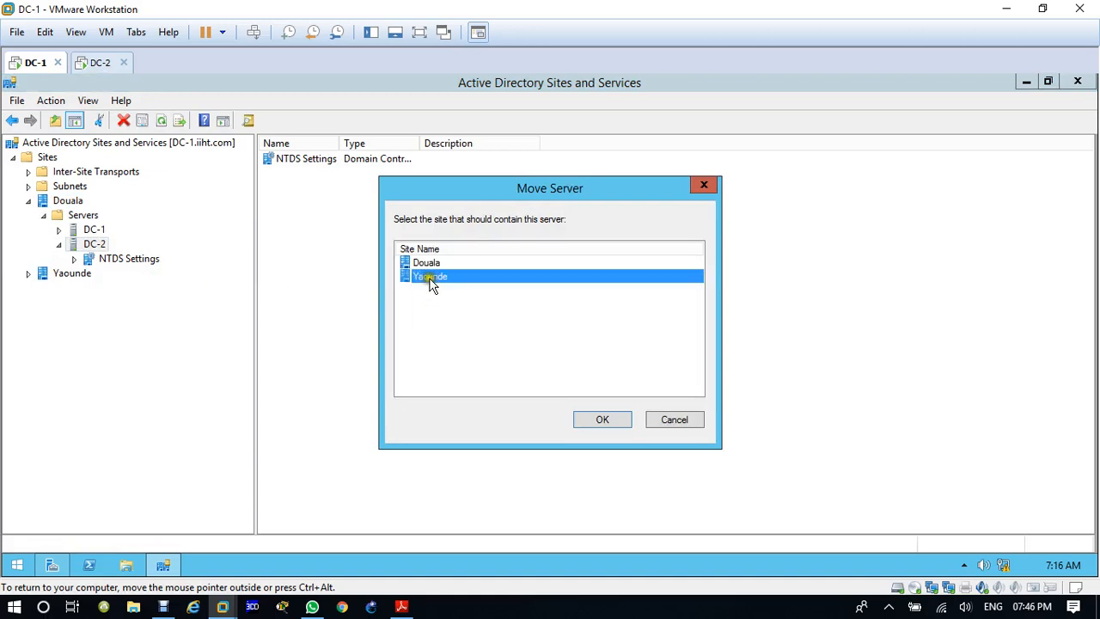
pyautogui.click(604, 420)
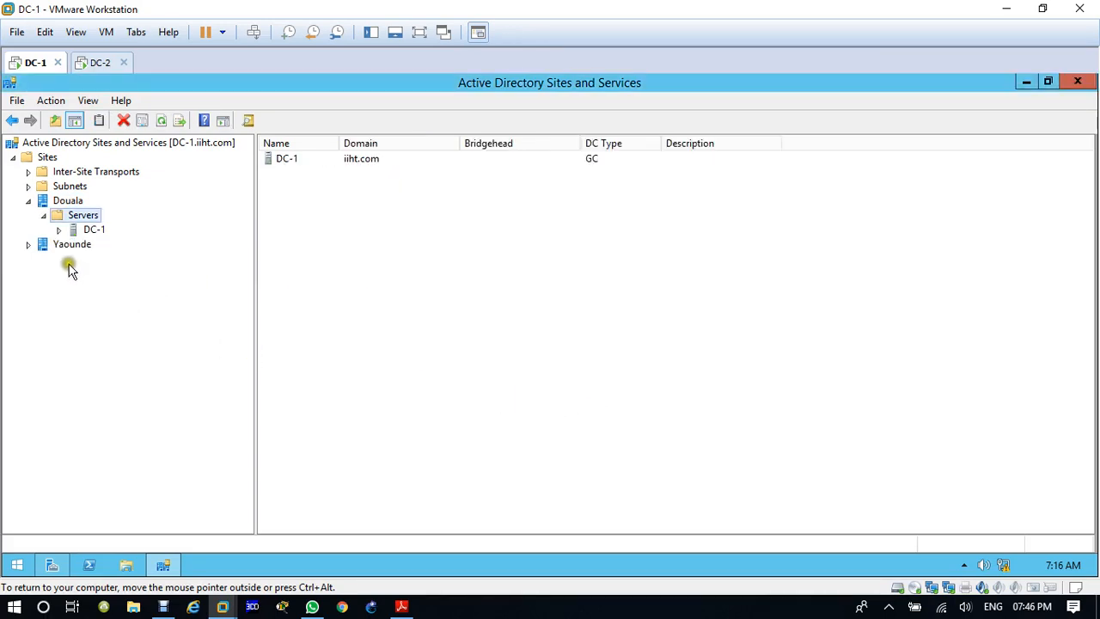
# Step: Examine the NTDS Settings replication connections of DC-2 in Yaounde and DC-1 in Douala, fitting the Name column to its contents
pyautogui.click(28, 244)
pyautogui.click(44, 259)
pyautogui.click(60, 273)
pyautogui.click(110, 288)
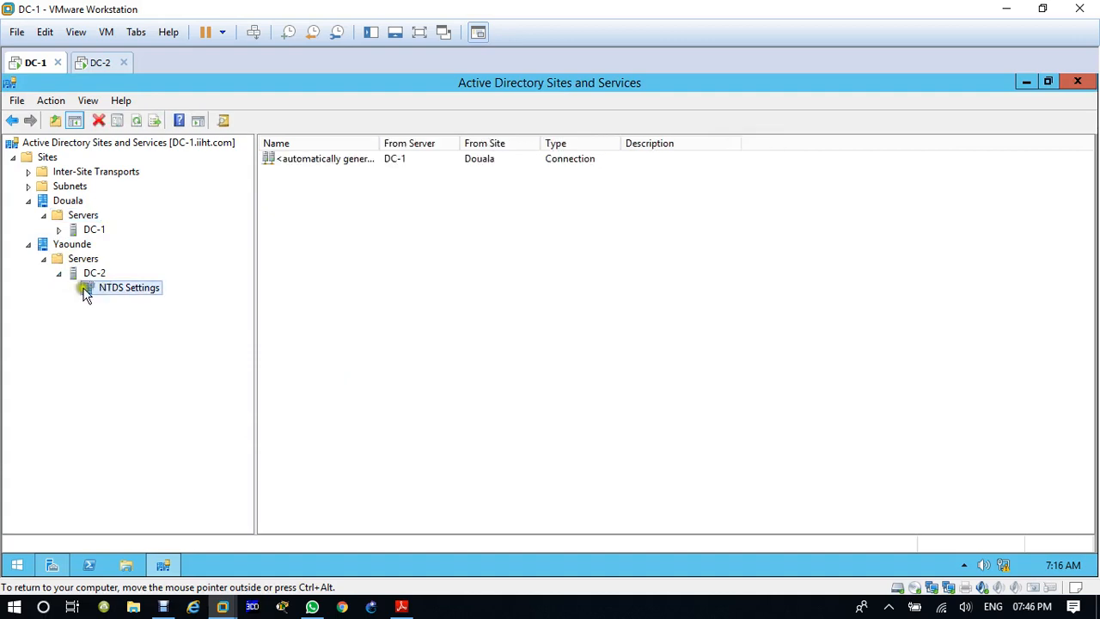
pyautogui.click(59, 230)
pyautogui.click(104, 245)
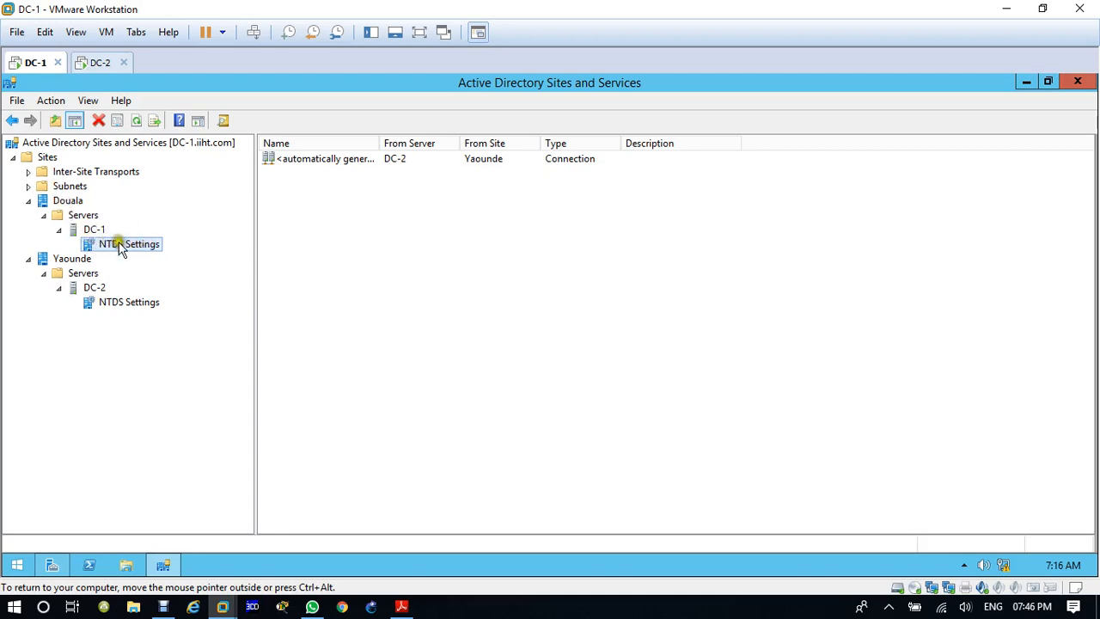
pyautogui.click(400, 162)
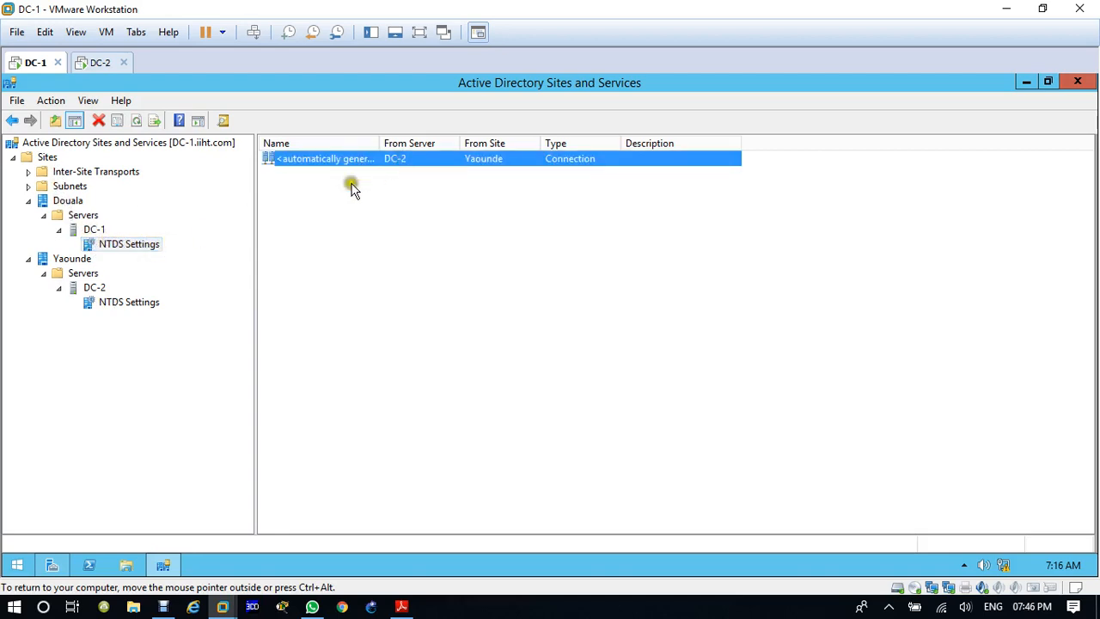
pyautogui.click(158, 303)
pyautogui.click(405, 163)
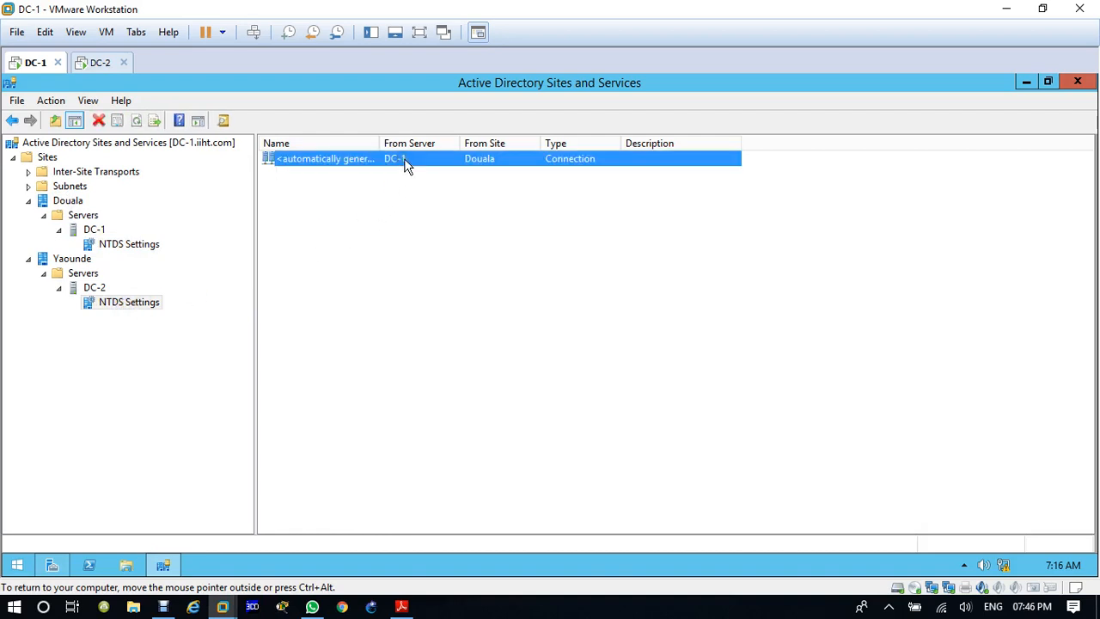
pyautogui.doubleClick(379, 142)
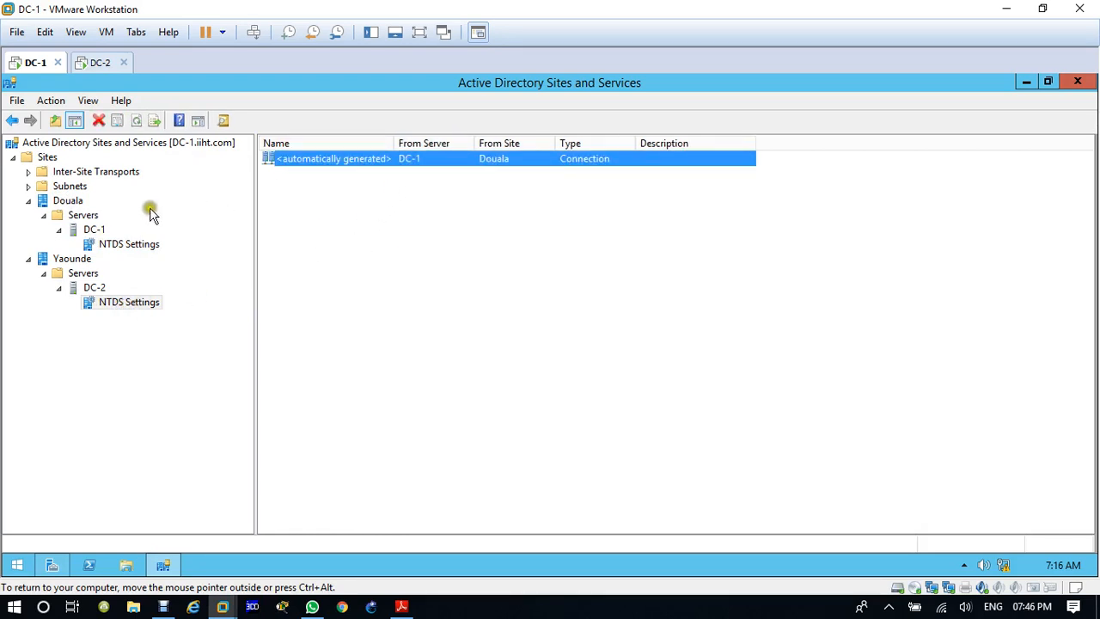
# Step: Create a new subnet with prefix 192.168.100.0/24 under Subnets and associate it with the Douala site
pyautogui.click(29, 186)
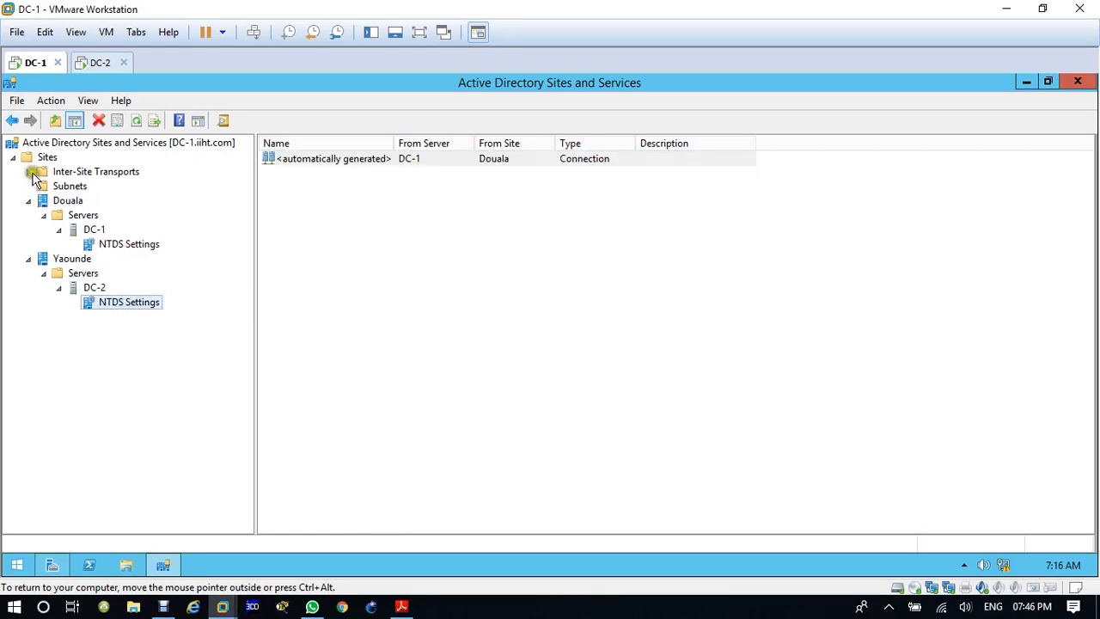
pyautogui.rightClick(71, 192)
pyautogui.click(121, 215)
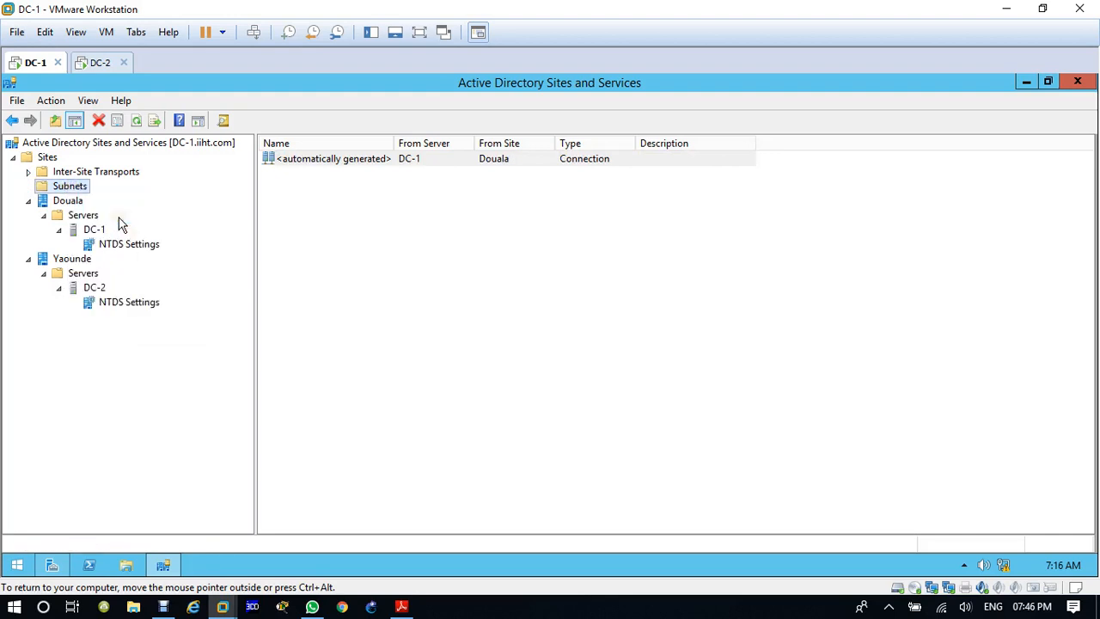
pyautogui.moveTo(178, 105); pyautogui.dragTo(754, 141)
pyautogui.click(655, 330)
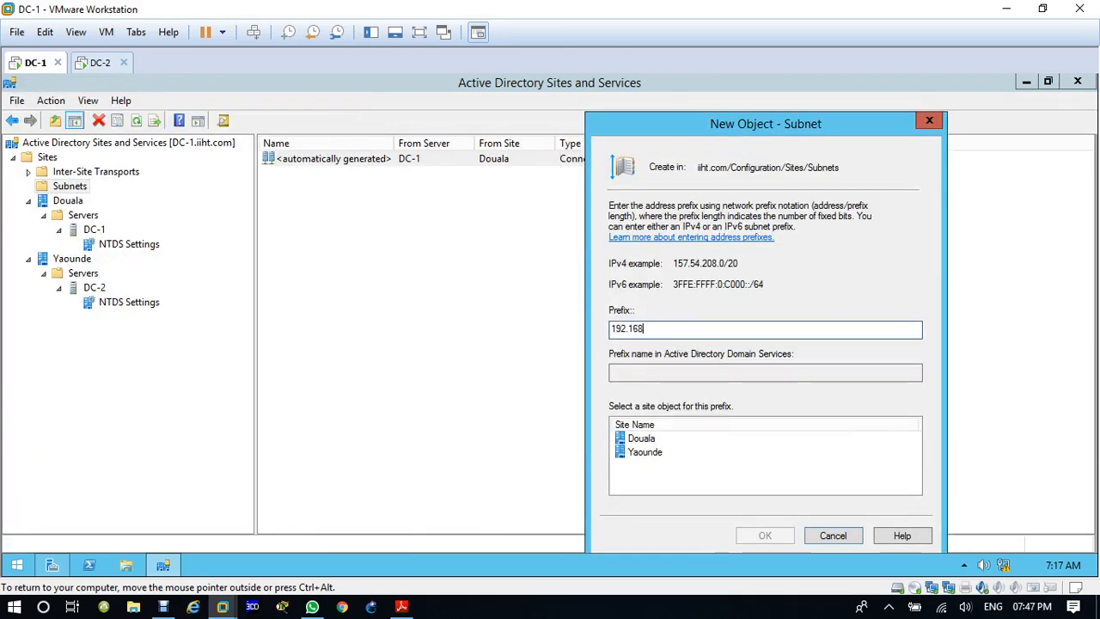
pyautogui.write('192.168.100.0/24')
pyautogui.click(643, 439)
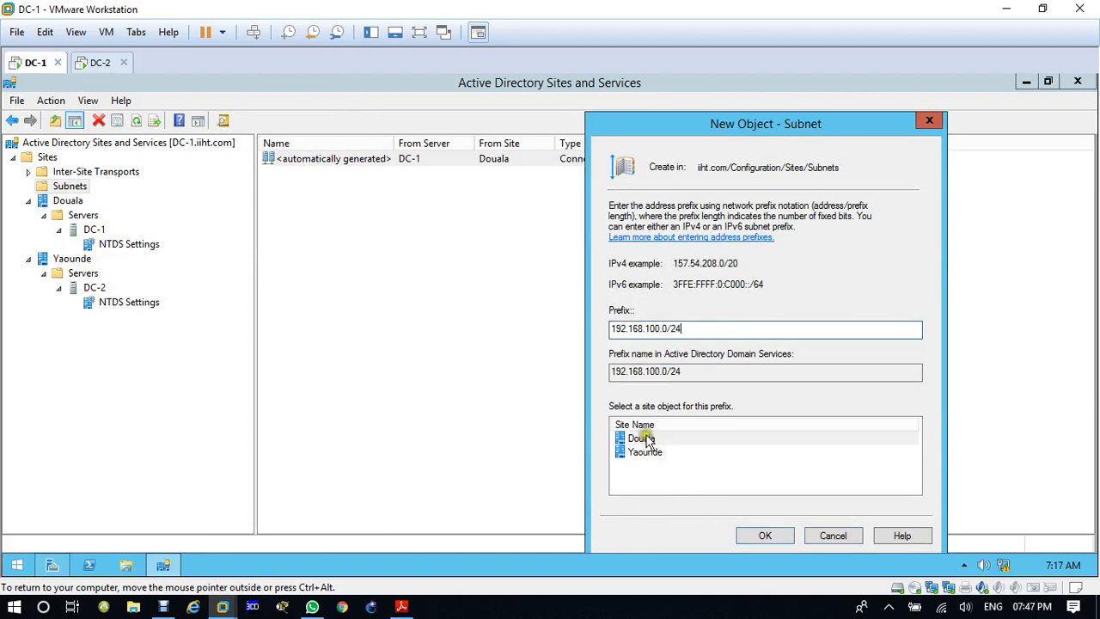
pyautogui.click(763, 537)
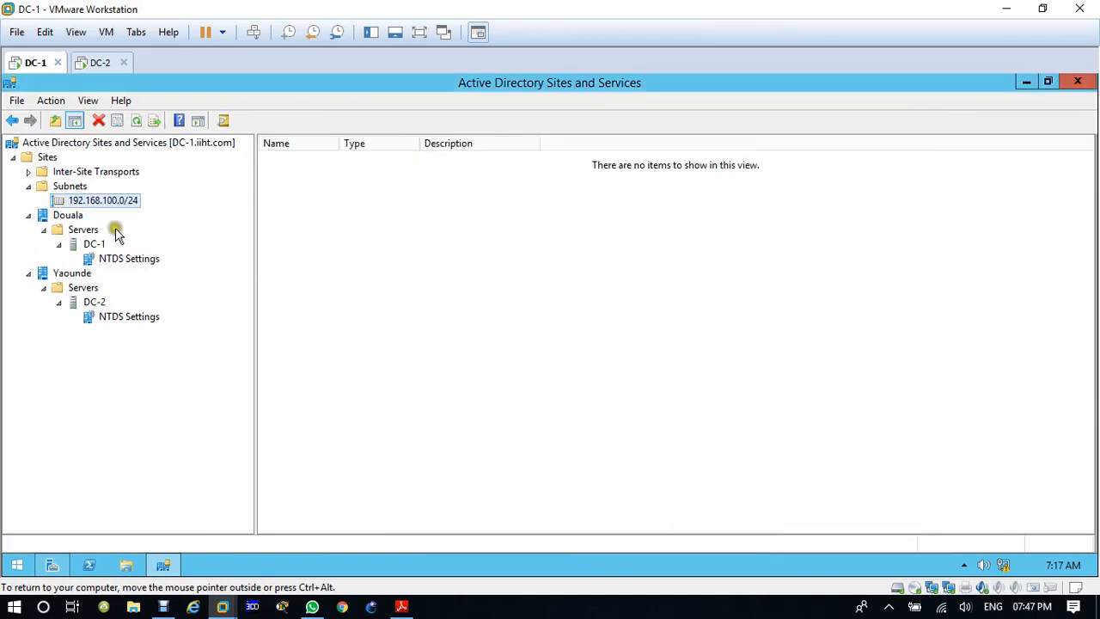
# Step: Create a second subnet with prefix 192.168.200.0/24 for the Yaounde site, and select the Douala subnet in the tree
pyautogui.rightClick(86, 203)
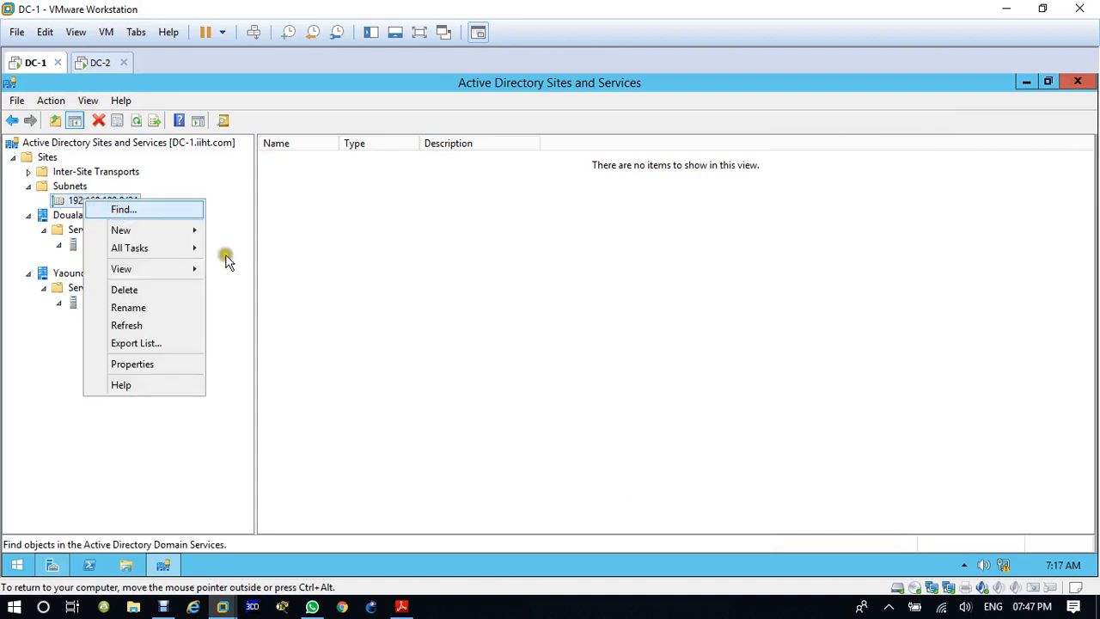
pyautogui.click(187, 232)
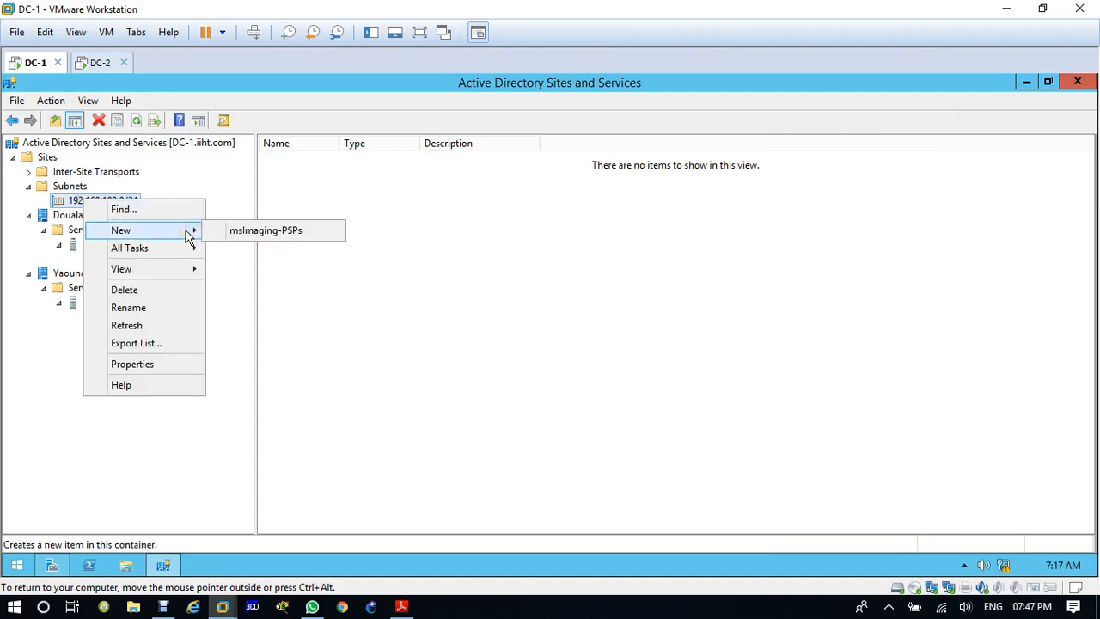
pyautogui.click(74, 189)
pyautogui.rightClick(75, 191)
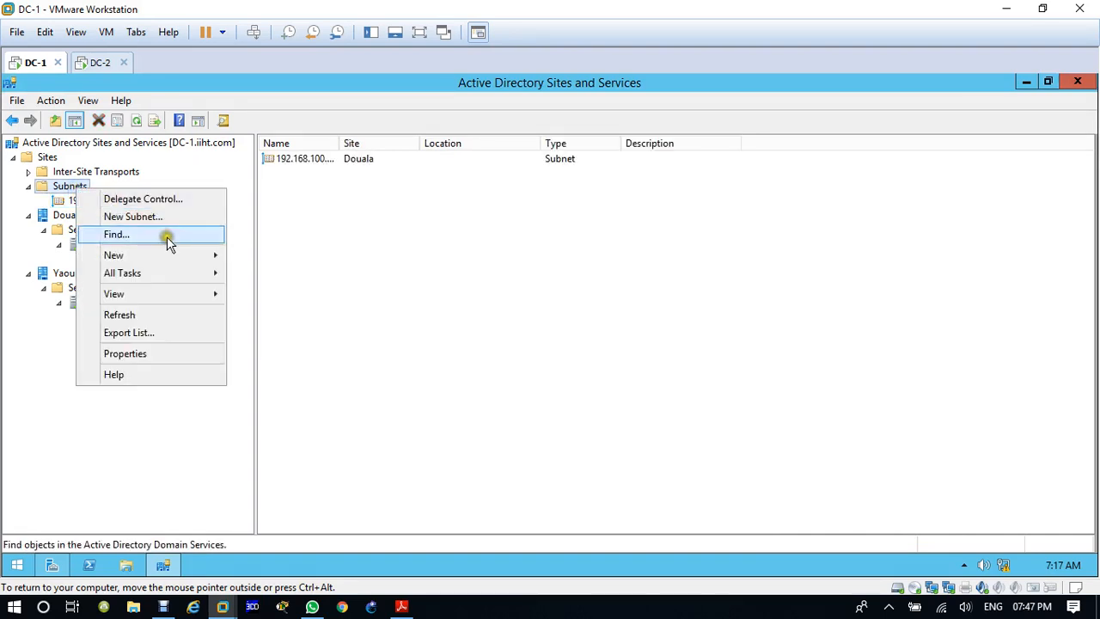
pyautogui.click(133, 217)
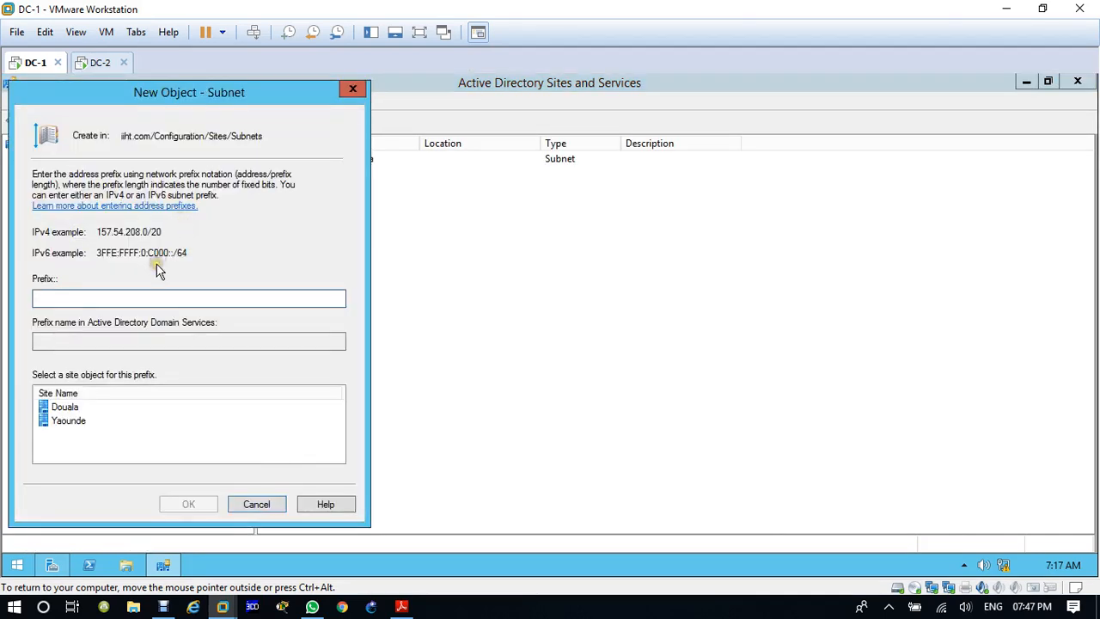
pyautogui.moveTo(159, 101); pyautogui.dragTo(649, 170)
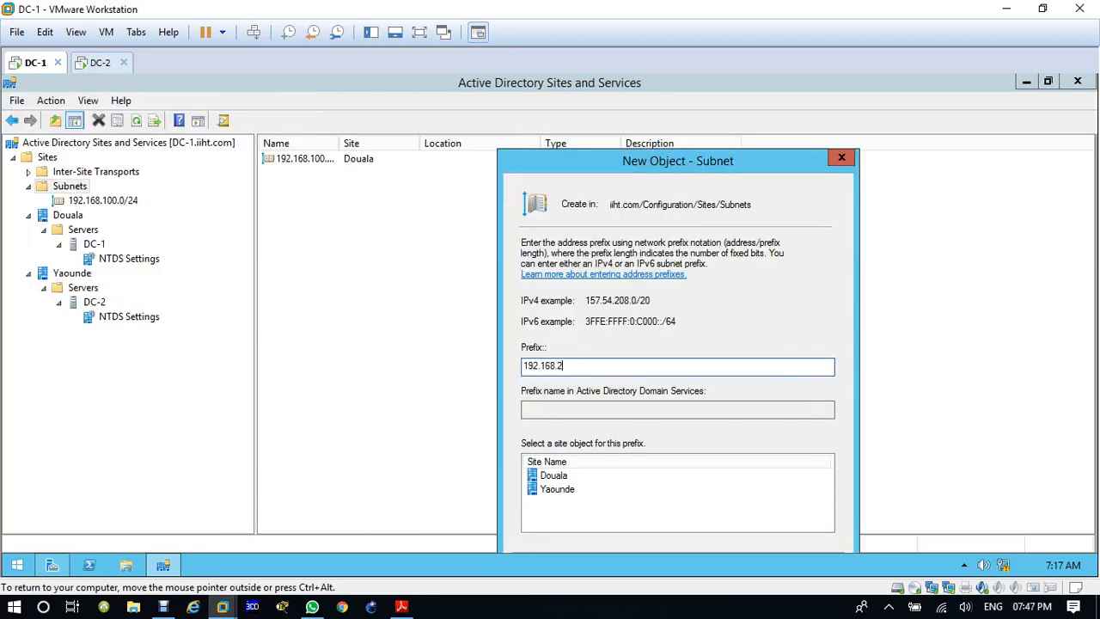
pyautogui.write('192.168.200.0/24')
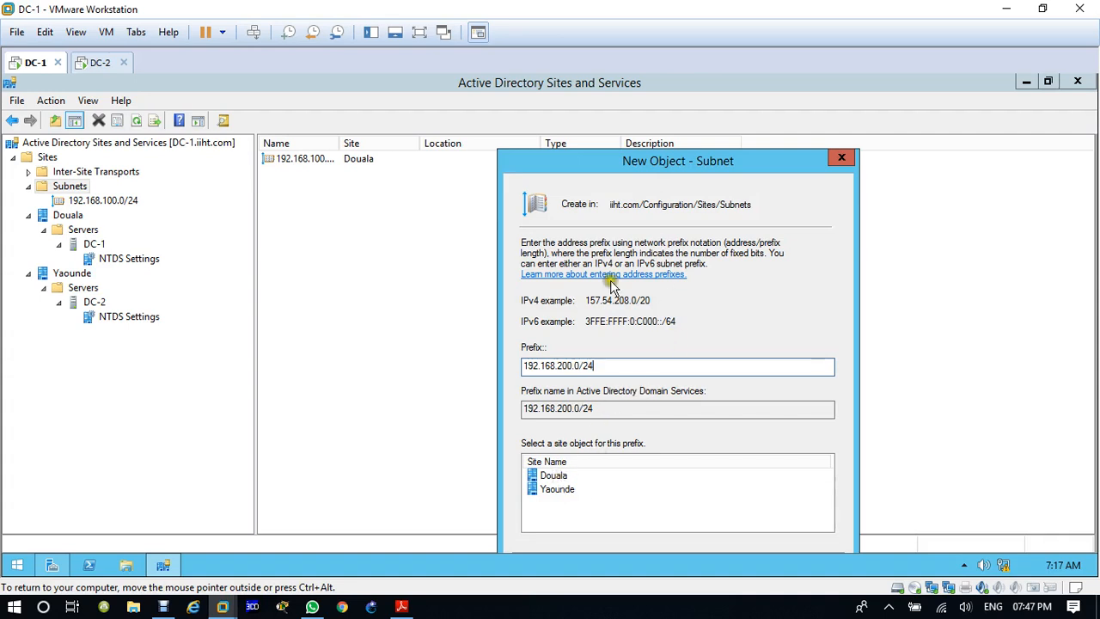
pyautogui.moveTo(631, 172); pyautogui.dragTo(626, 127)
pyautogui.click(557, 438)
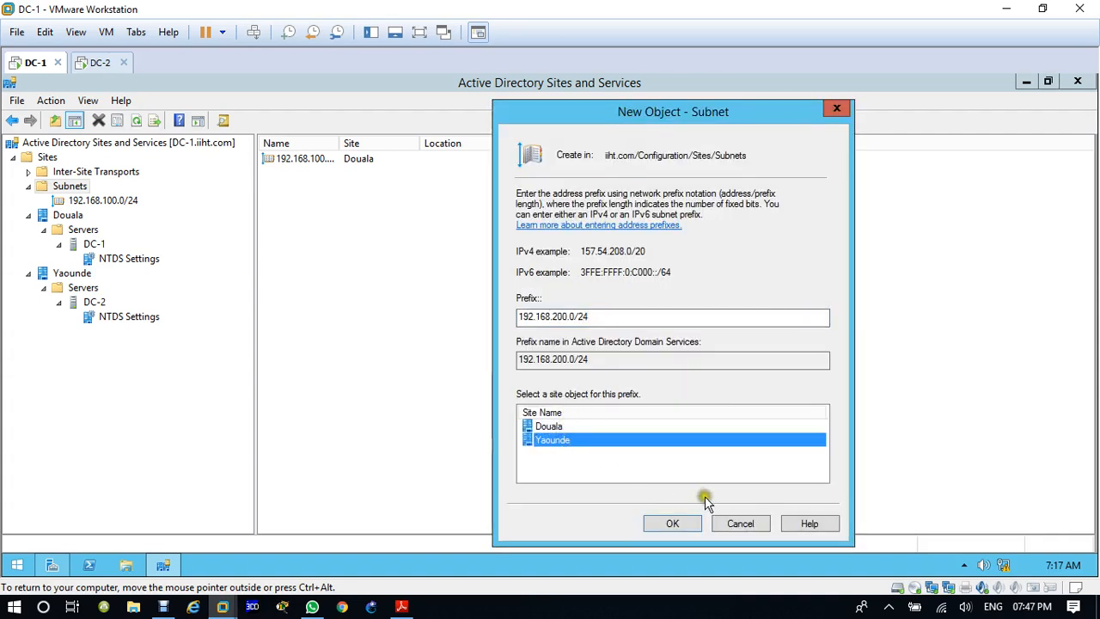
pyautogui.click(670, 523)
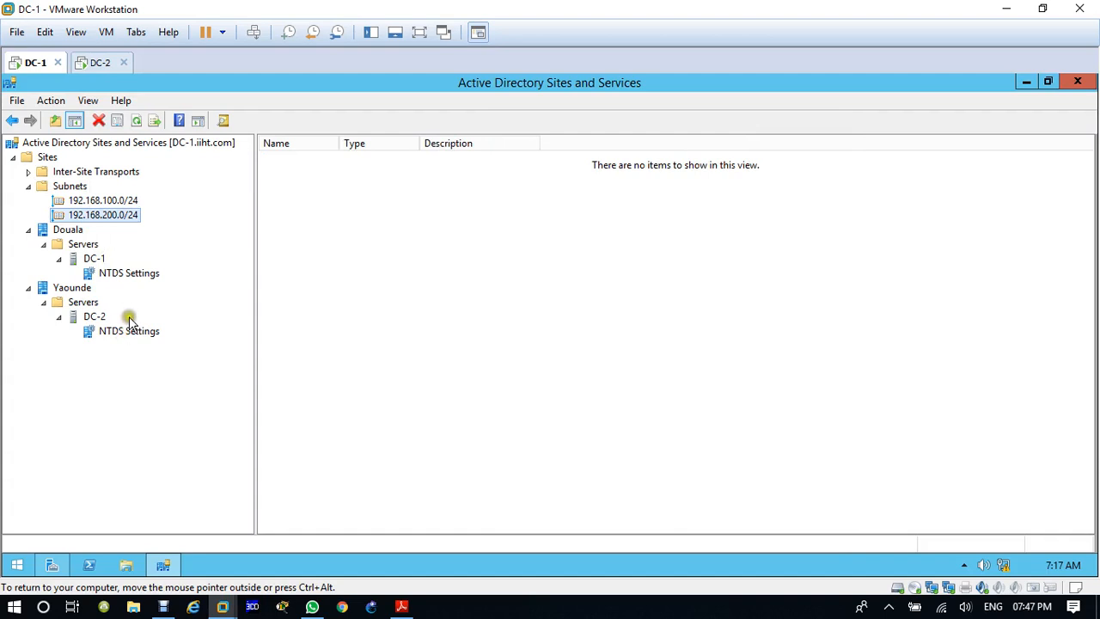
pyautogui.click(109, 200)
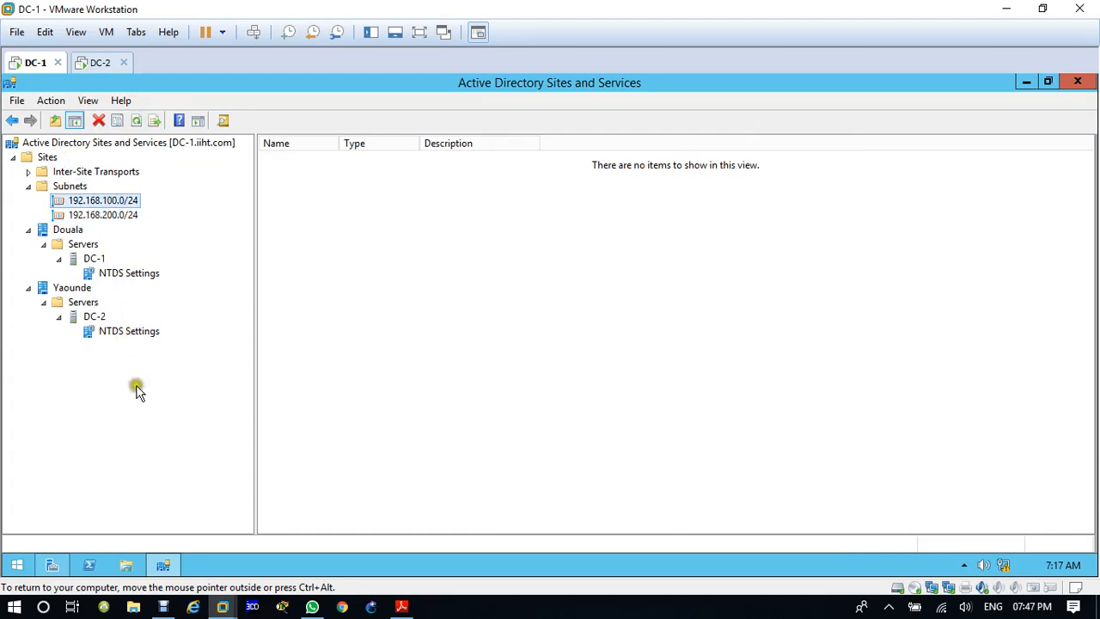
pyautogui.click(127, 274)
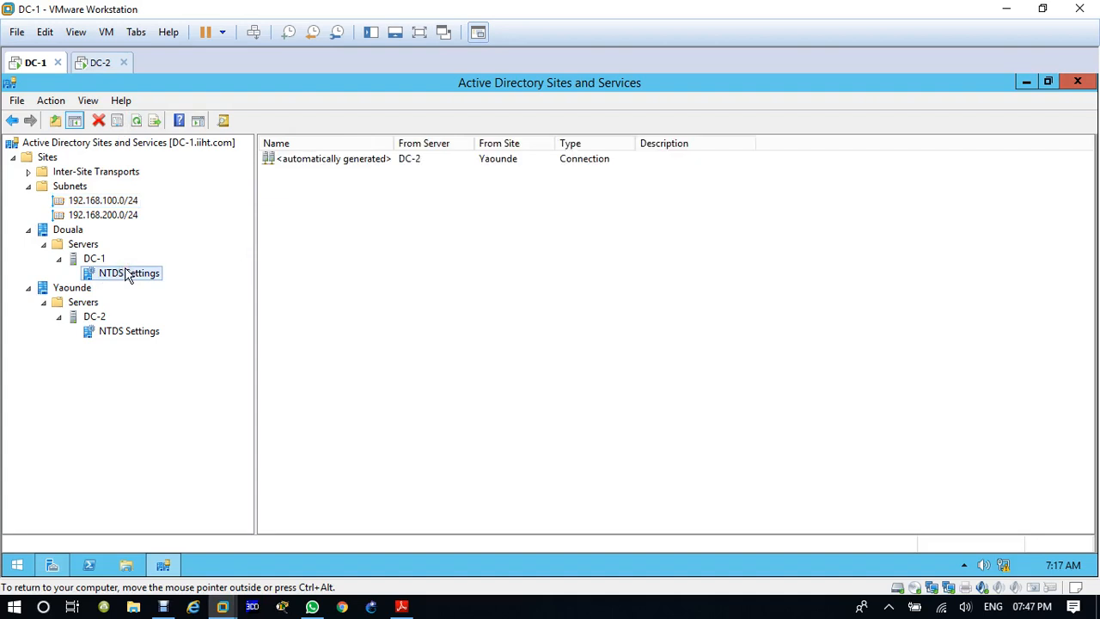
pyautogui.rightClick(364, 163)
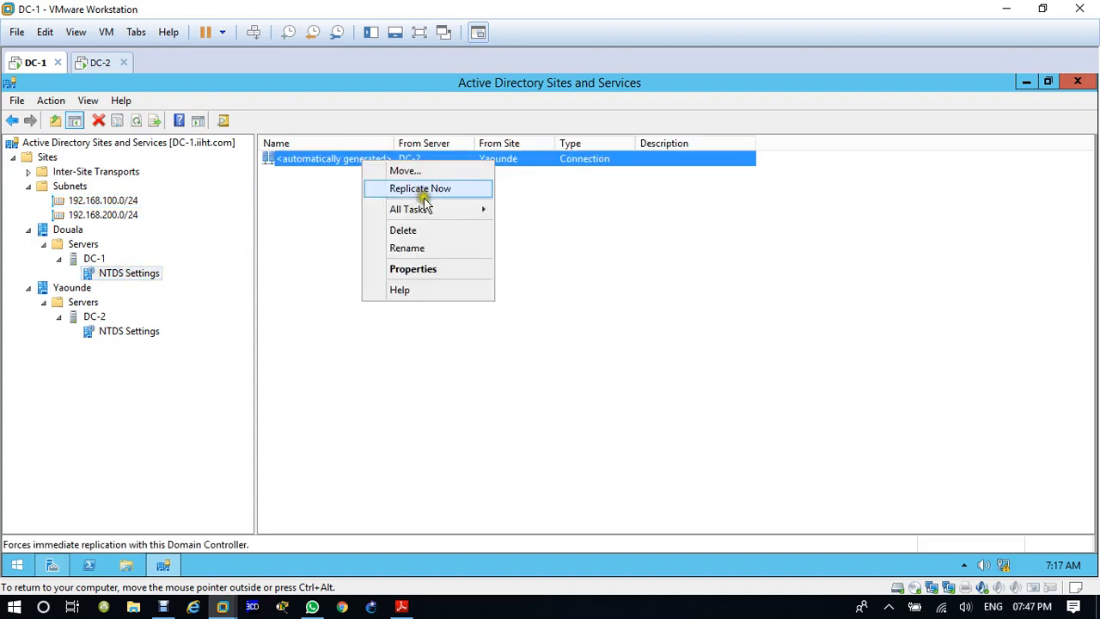
pyautogui.moveTo(432, 215)
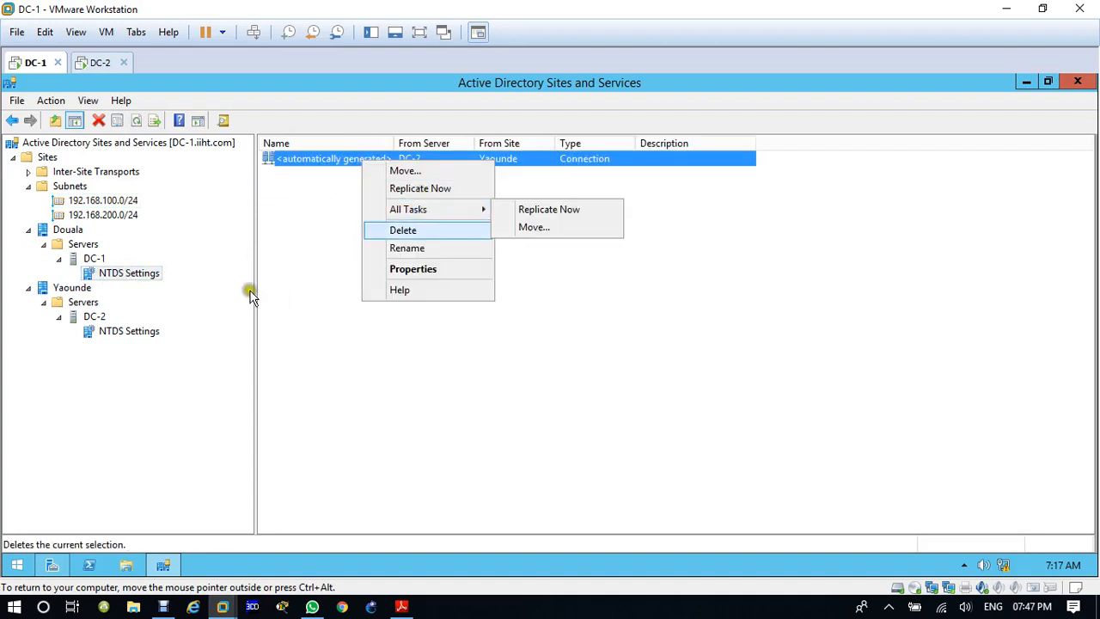
pyautogui.rightClick(92, 260)
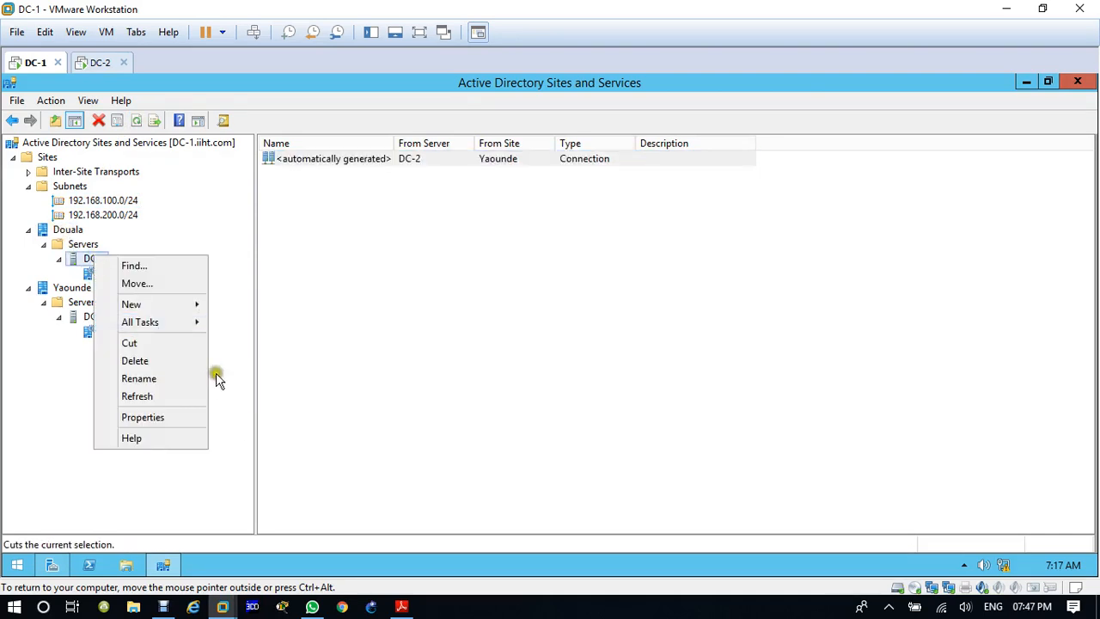
pyautogui.rightClick(69, 230)
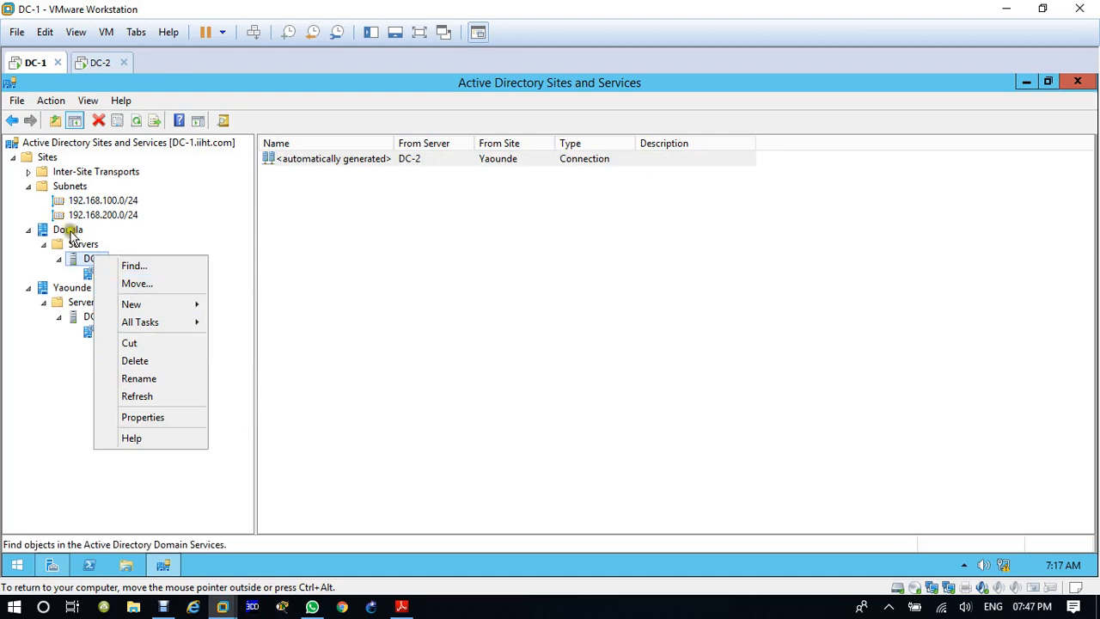
pyautogui.moveTo(194, 283)
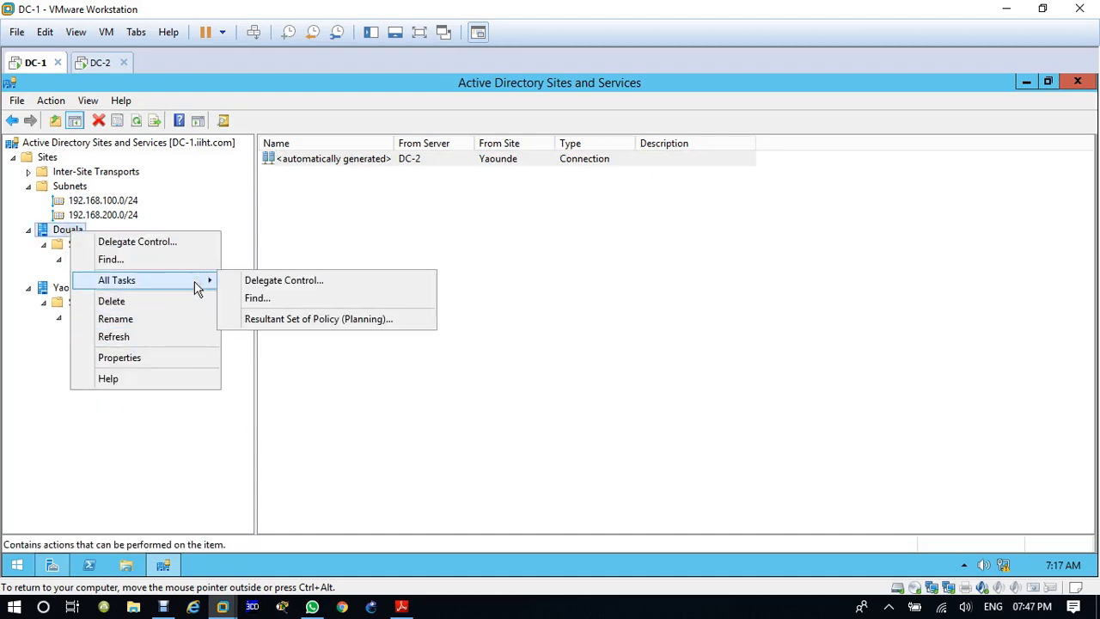
pyautogui.click(70, 261)
pyautogui.click(60, 259)
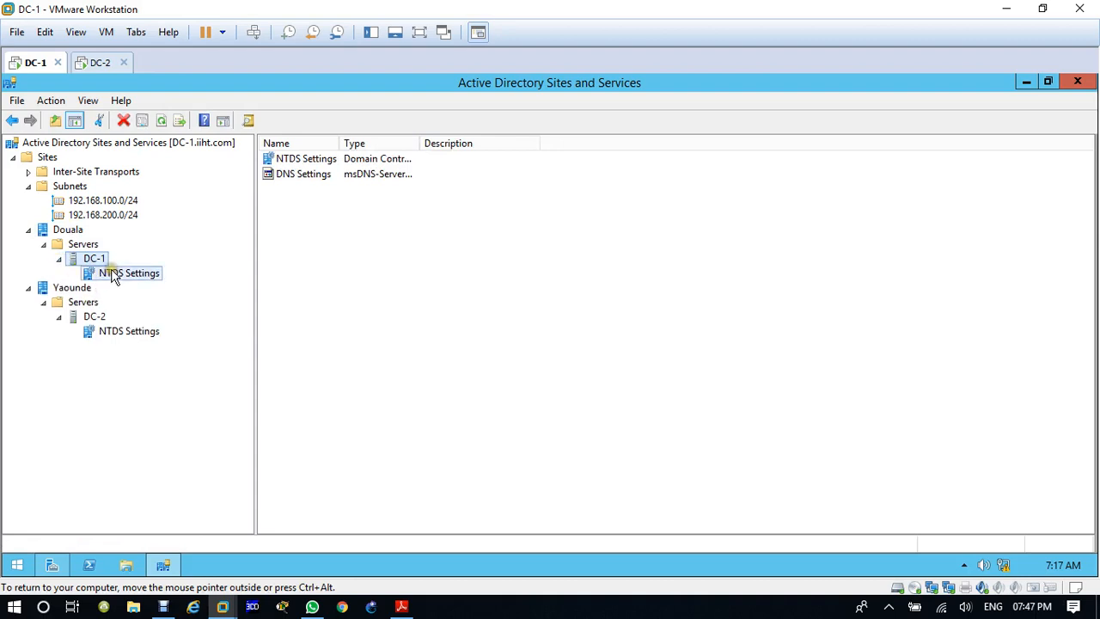
pyautogui.rightClick(113, 273)
pyautogui.moveTo(336, 379)
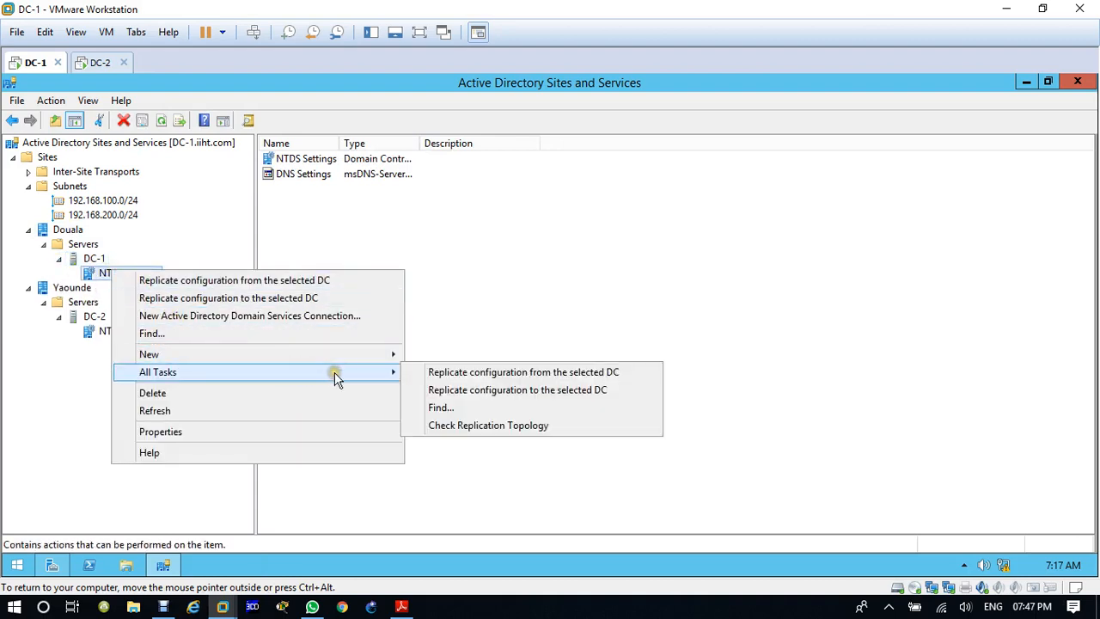
pyautogui.click(209, 239)
# Step: Check the replication topology from the NTDS Settings of DC-1 in the Douala site
pyautogui.click(131, 273)
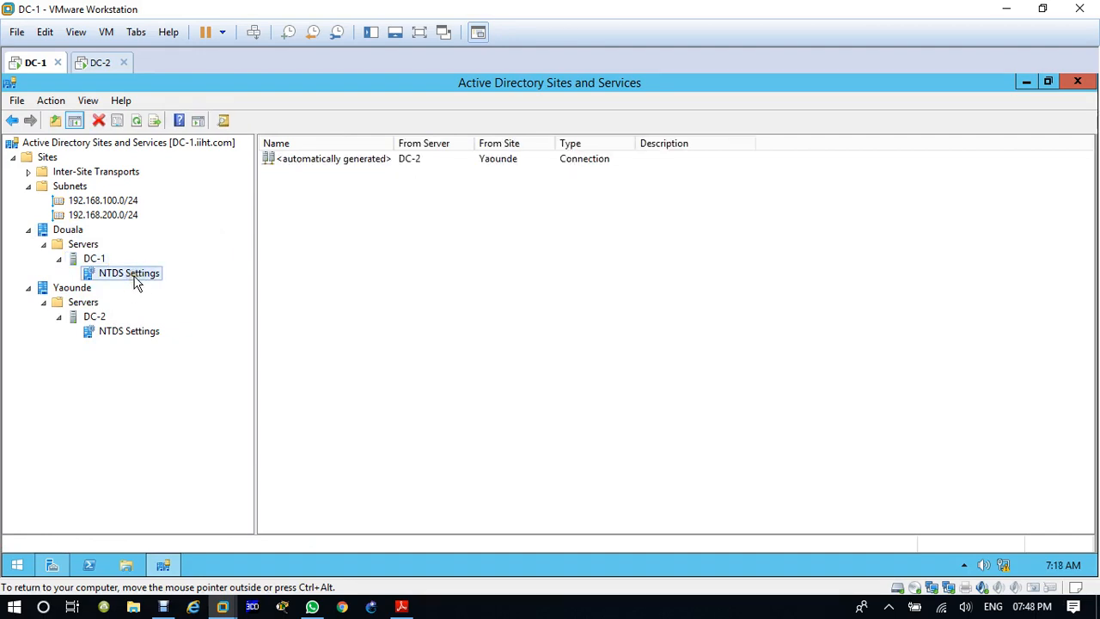
pyautogui.rightClick(135, 284)
pyautogui.moveTo(333, 379)
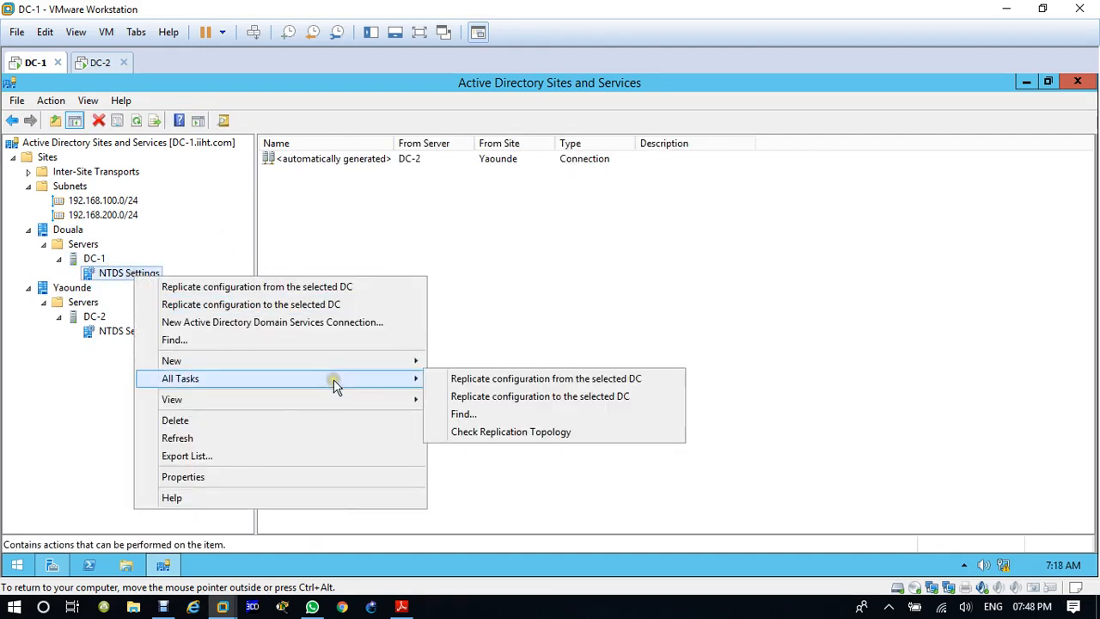
pyautogui.click(516, 433)
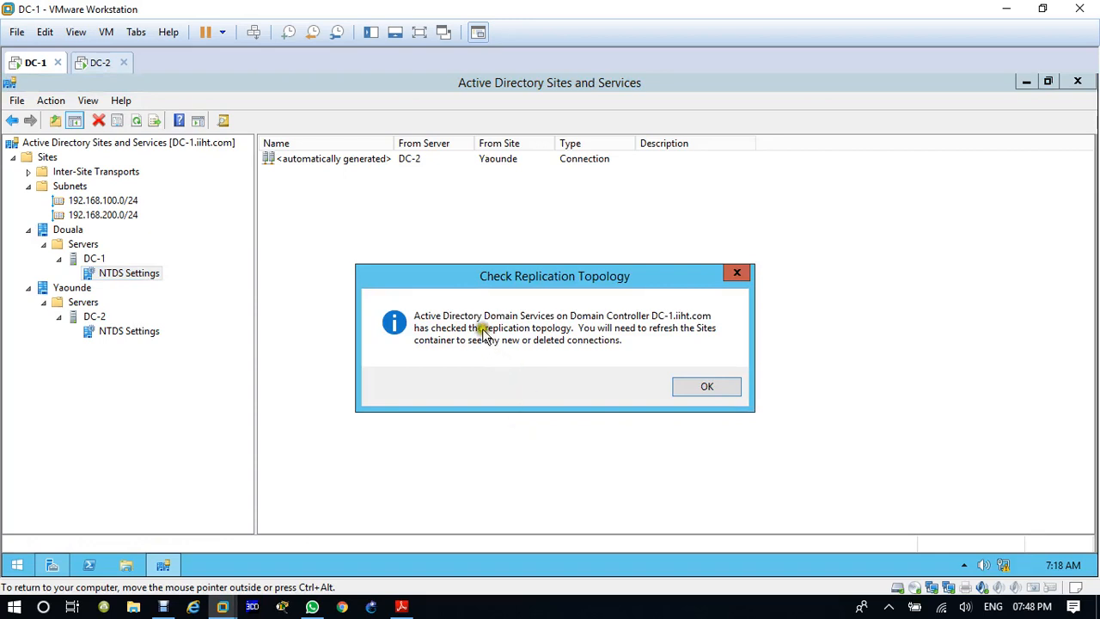
pyautogui.click(704, 386)
# Step: Check the replication topology from the NTDS Settings of DC-2 in the Yaounde site
pyautogui.click(131, 334)
pyautogui.rightClick(130, 337)
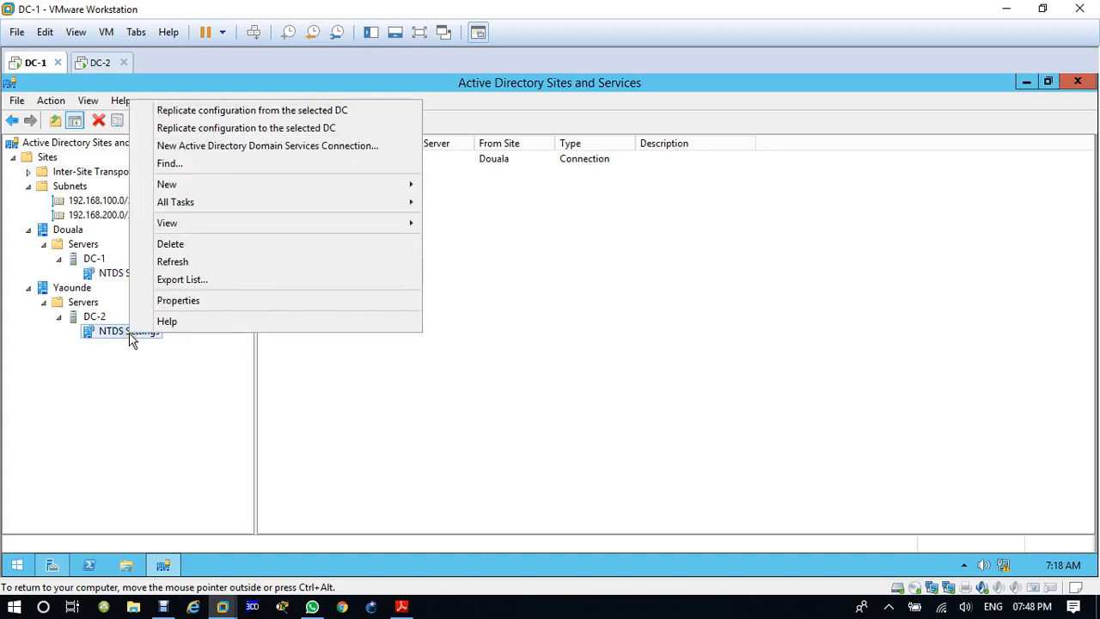
pyautogui.moveTo(369, 205)
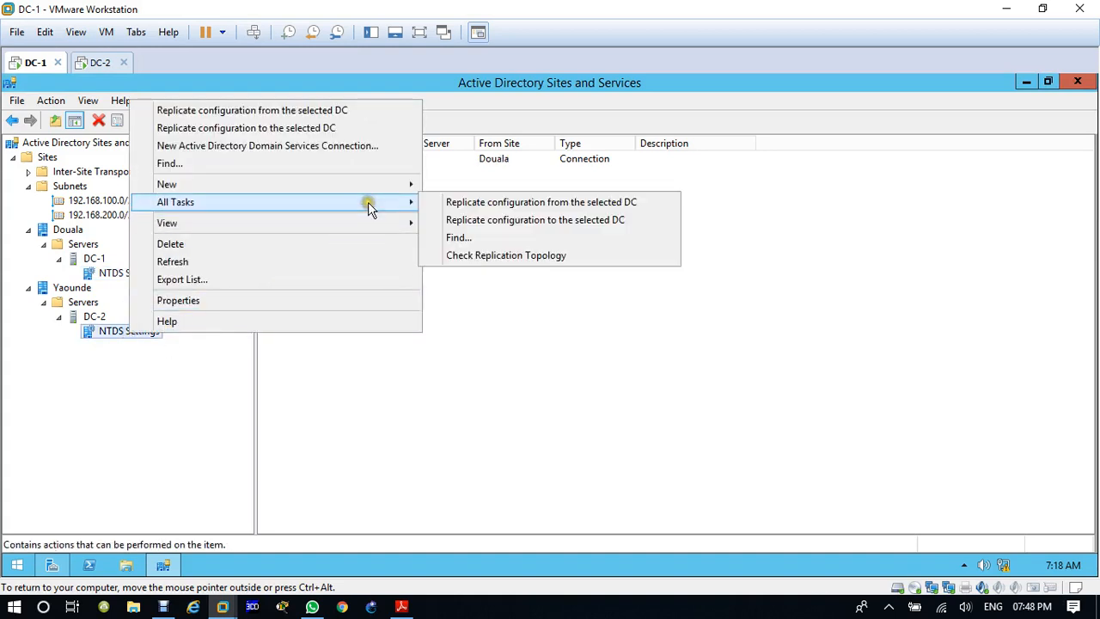
pyautogui.click(496, 257)
pyautogui.click(705, 394)
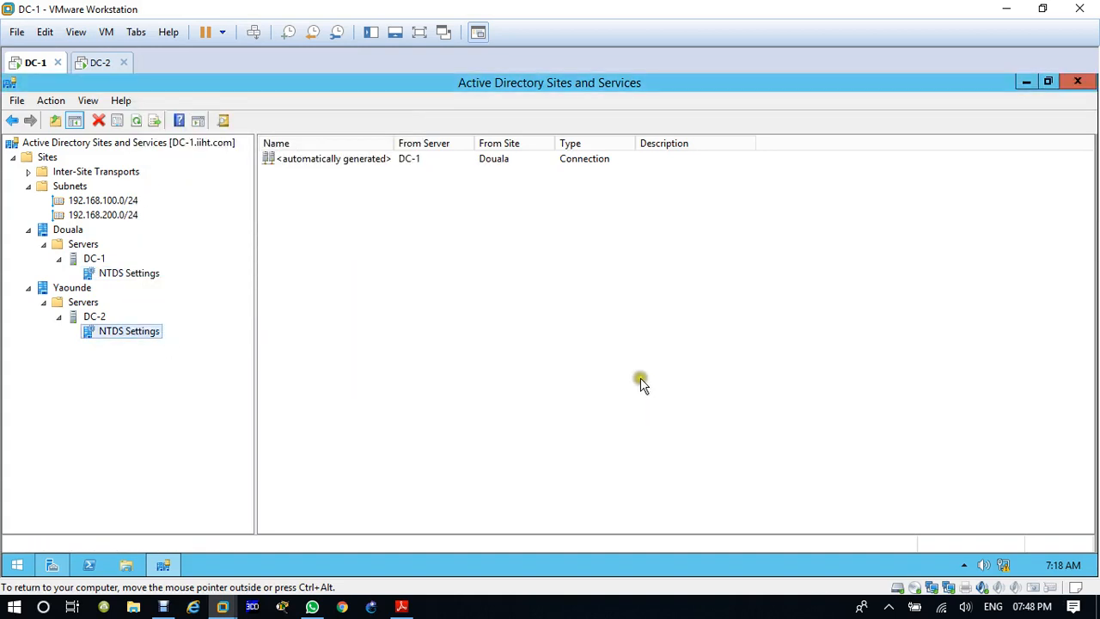
# Step: Force immediate replication over DC-1's automatically generated connection from DC-2 in Yaounde
pyautogui.click(116, 275)
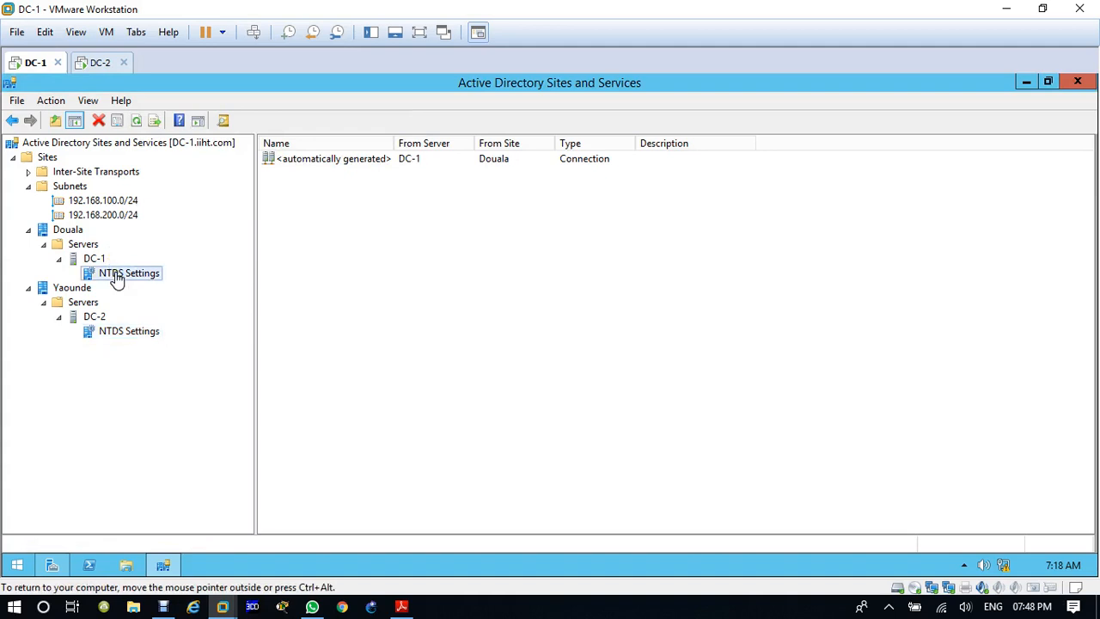
pyautogui.click(303, 160)
pyautogui.rightClick(328, 167)
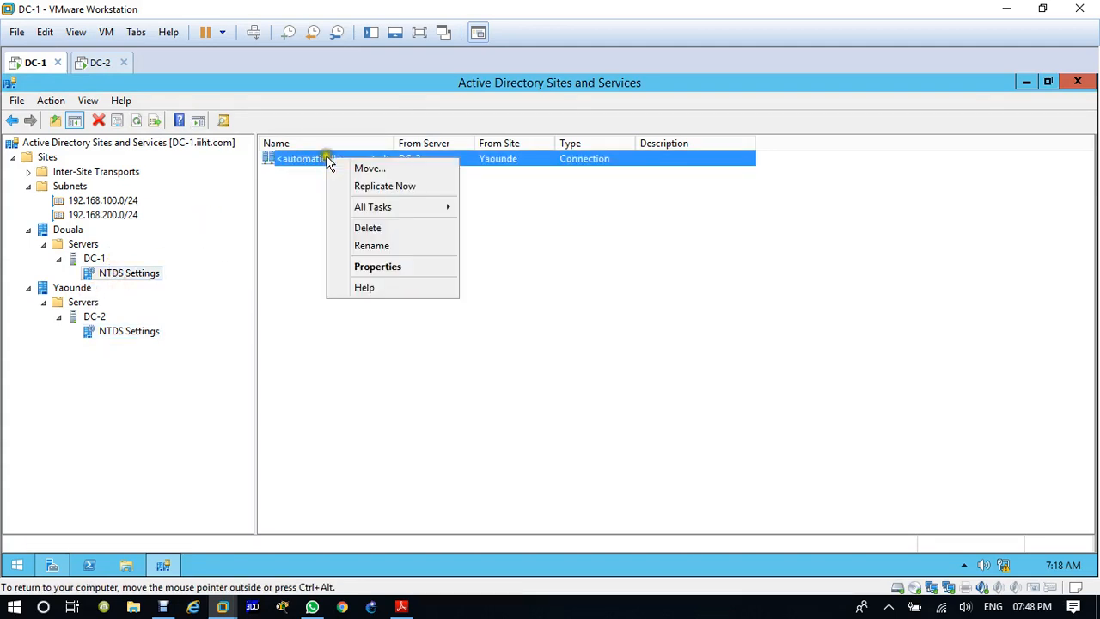
pyautogui.moveTo(376, 208)
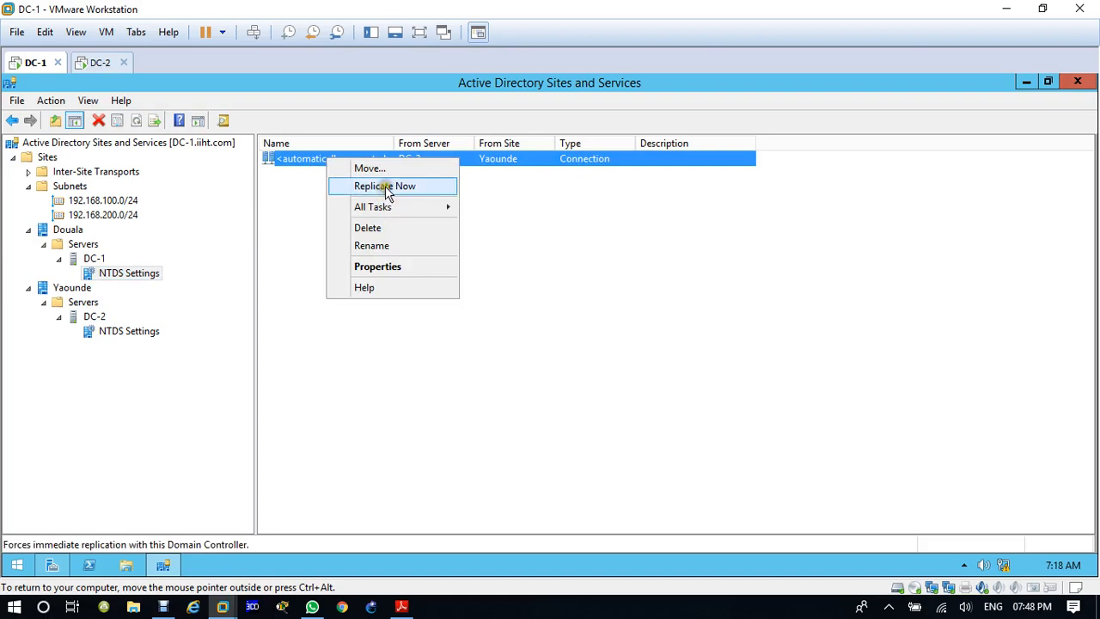
pyautogui.click(386, 187)
pyautogui.click(688, 390)
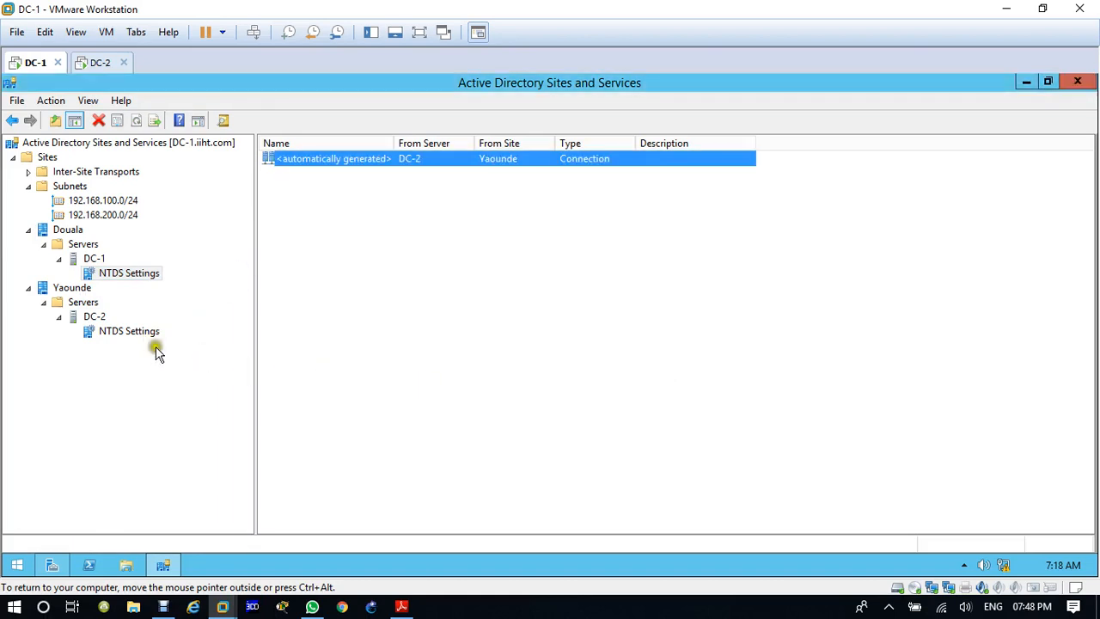
# Step: Force immediate replication over DC-2's automatically generated connection from DC-1 in Douala
pyautogui.click(129, 332)
pyautogui.click(365, 165)
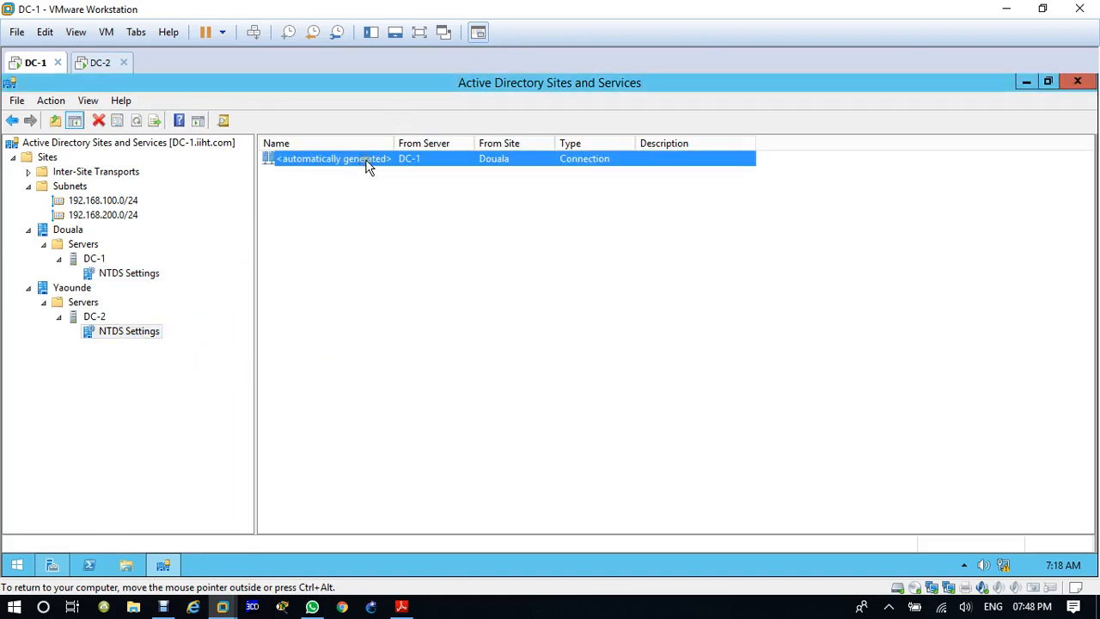
pyautogui.rightClick(368, 165)
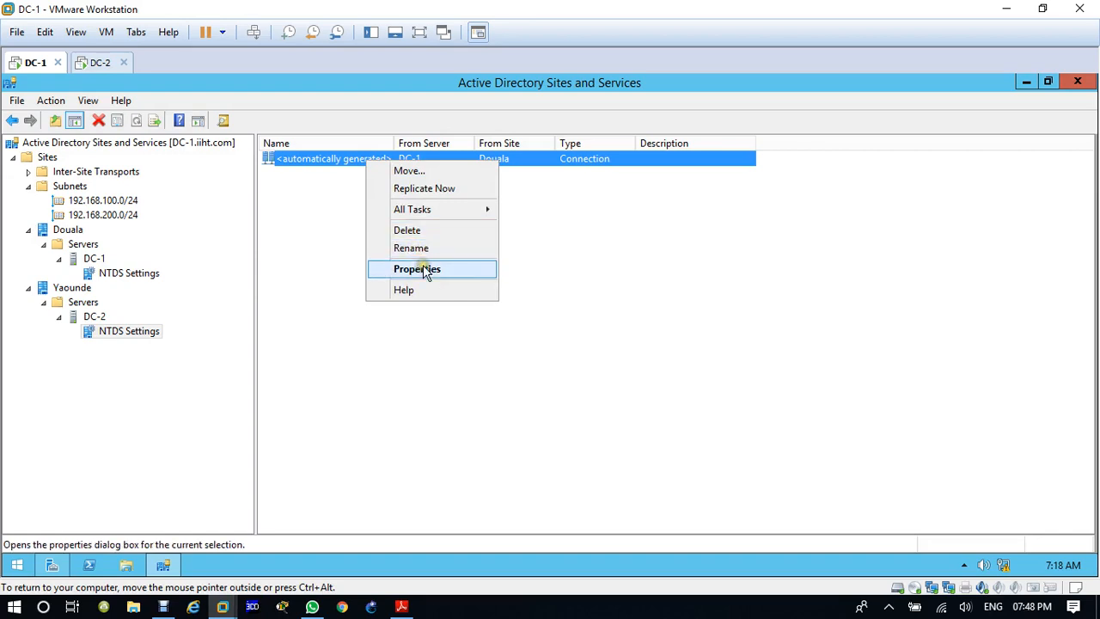
pyautogui.click(423, 188)
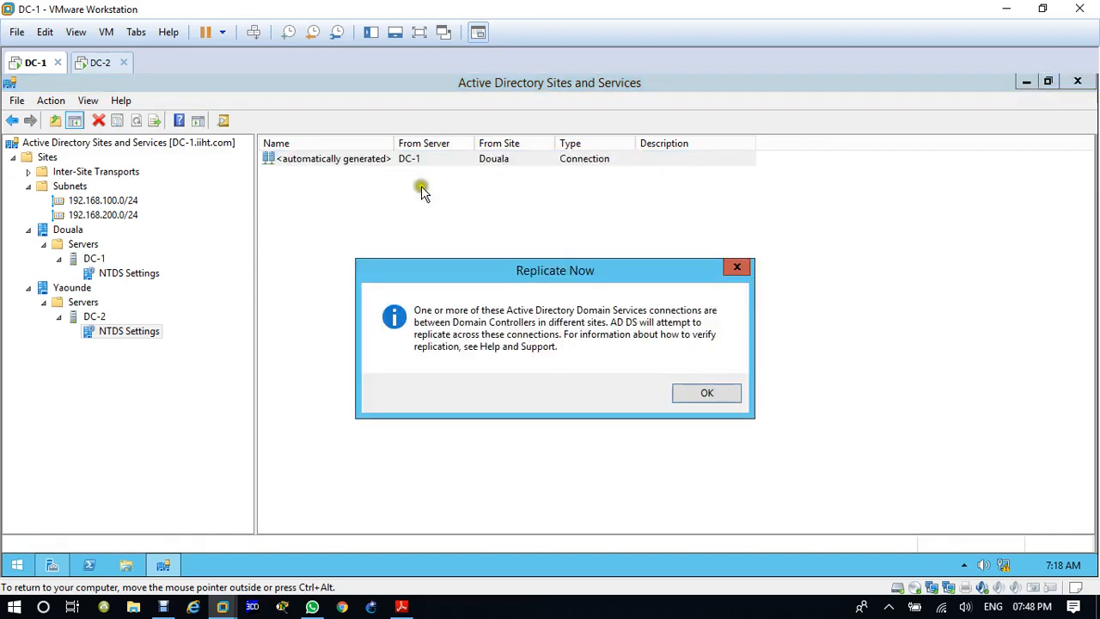
pyautogui.click(698, 394)
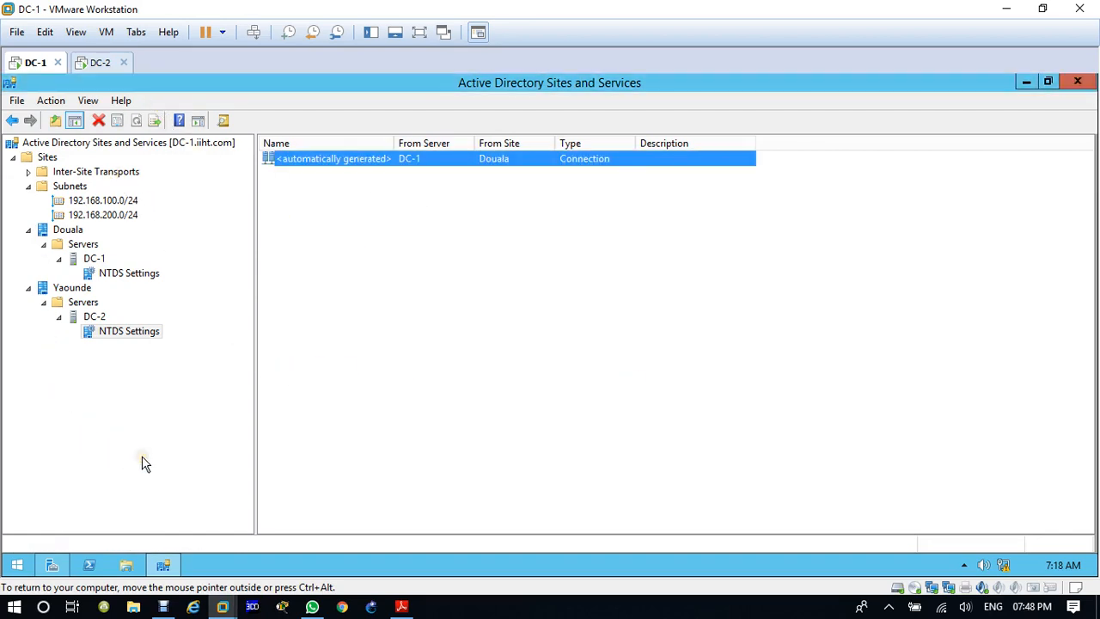
# Step: Close the console on DC-1 and open Active Directory Sites and Services maximized on the DC-2 virtual machine, with a wider tree pane
pyautogui.click(1076, 82)
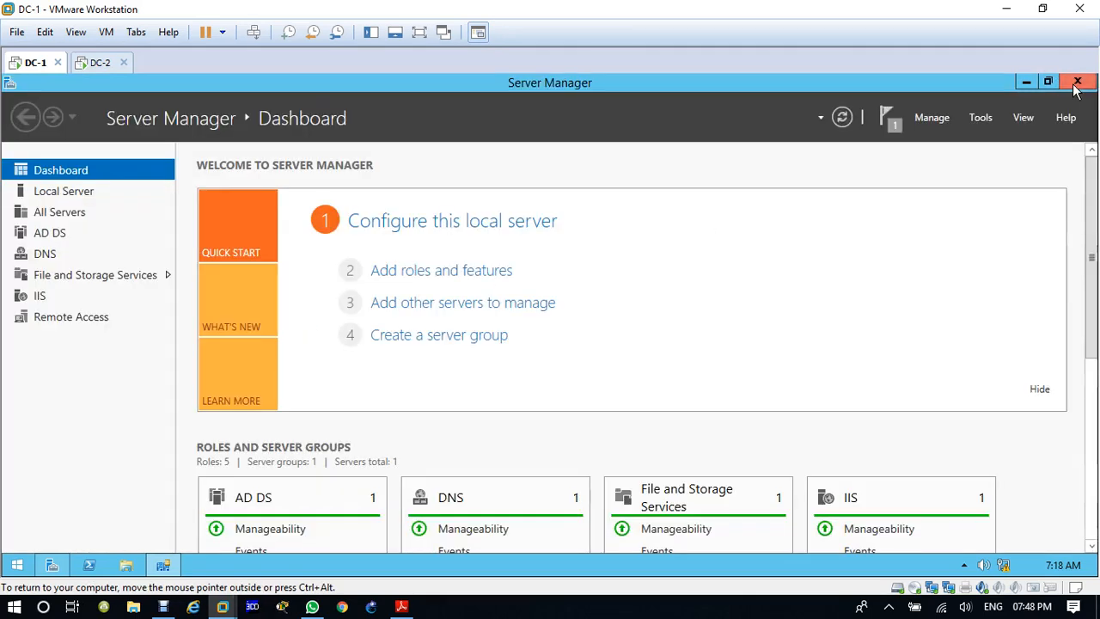
pyautogui.click(93, 63)
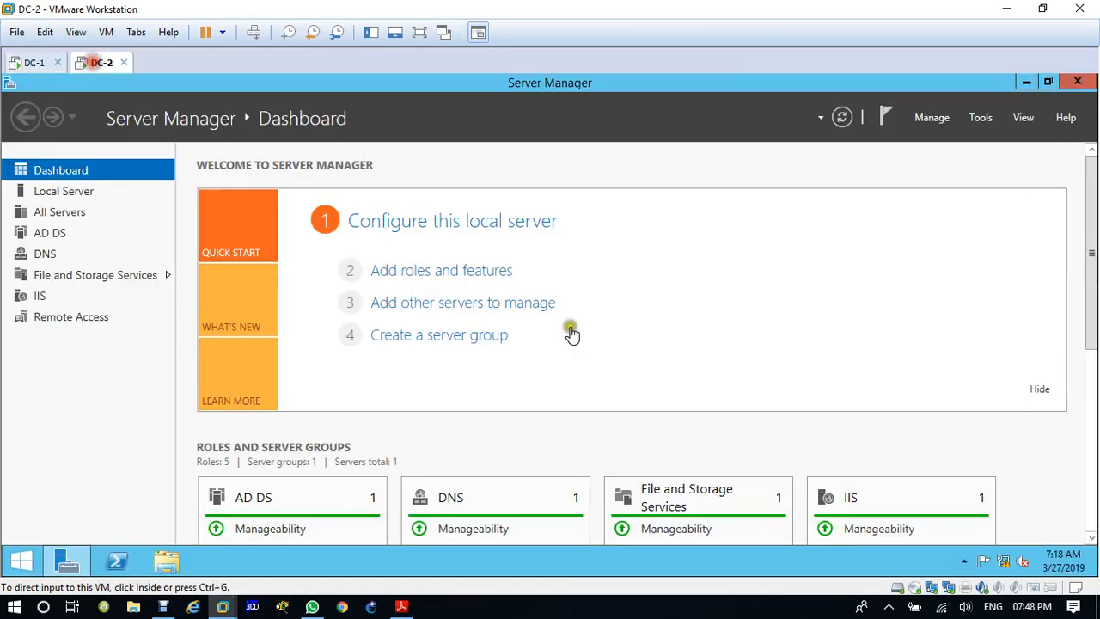
pyautogui.click(985, 117)
pyautogui.click(977, 191)
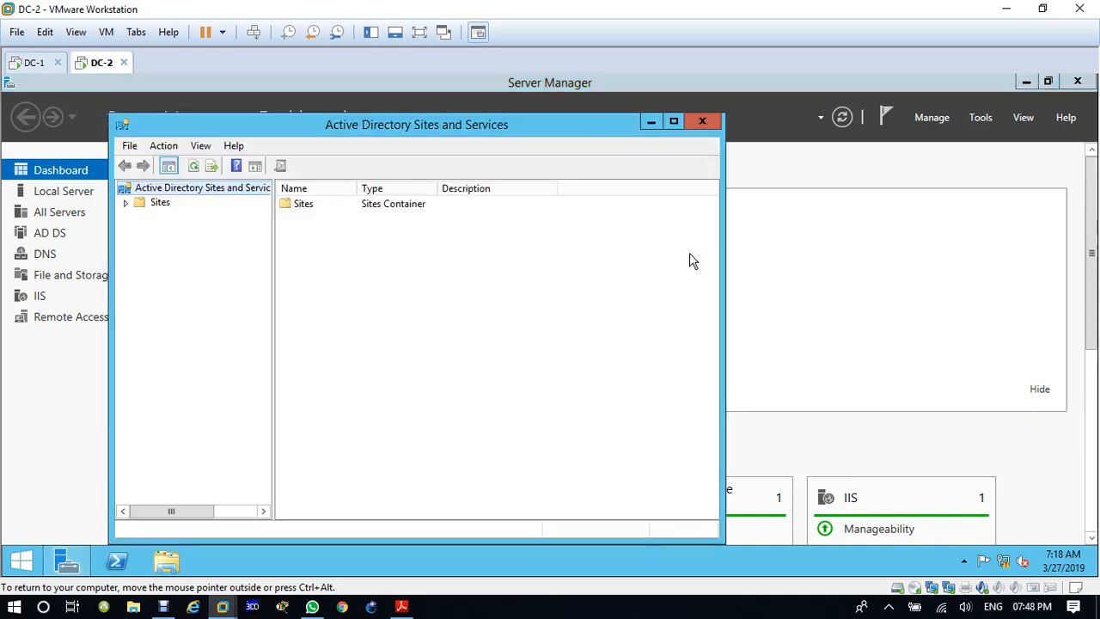
pyautogui.click(674, 121)
pyautogui.moveTo(164, 341); pyautogui.dragTo(306, 343)
# Step: Expand Sites to show the subnets and the Douala and Yaounde servers down to their NTDS Settings
pyautogui.click(13, 158)
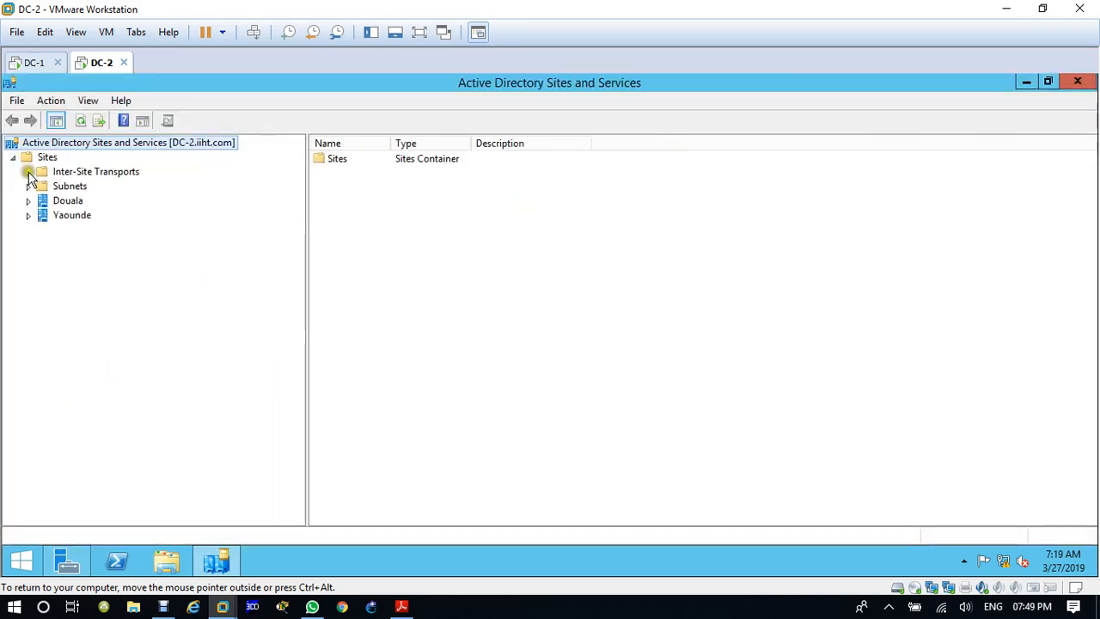
pyautogui.click(28, 185)
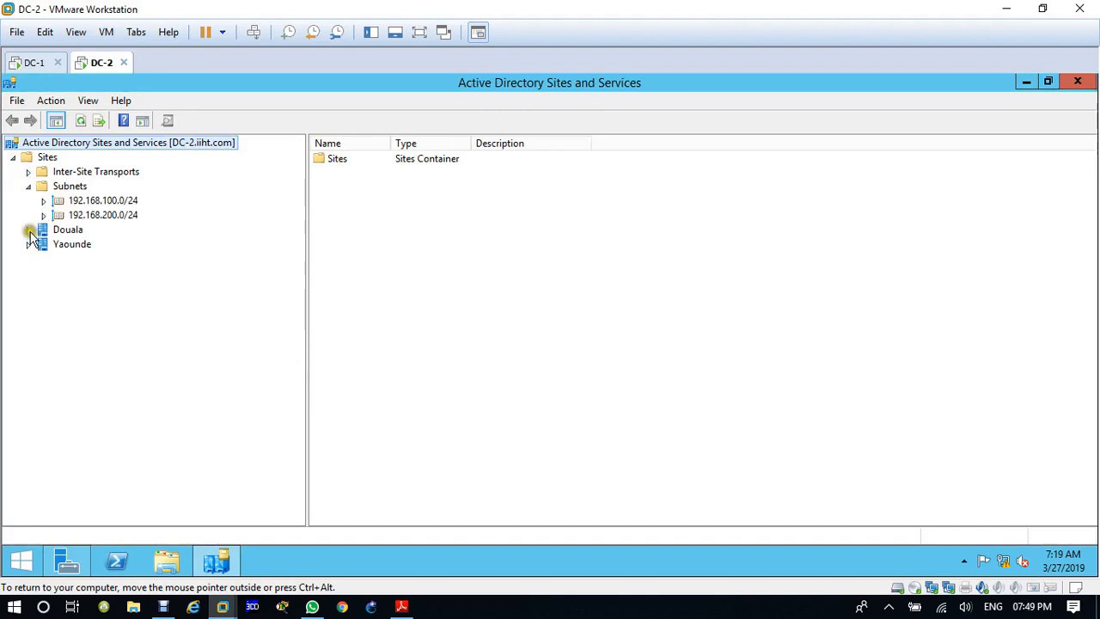
pyautogui.click(29, 230)
pyautogui.click(27, 259)
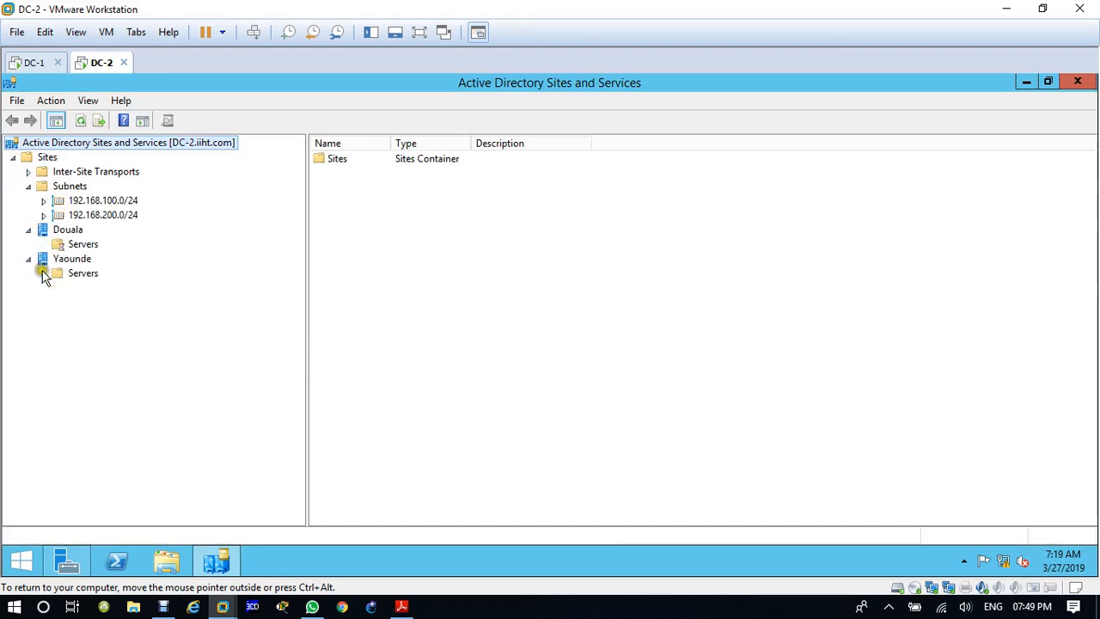
pyautogui.click(43, 273)
pyautogui.click(58, 258)
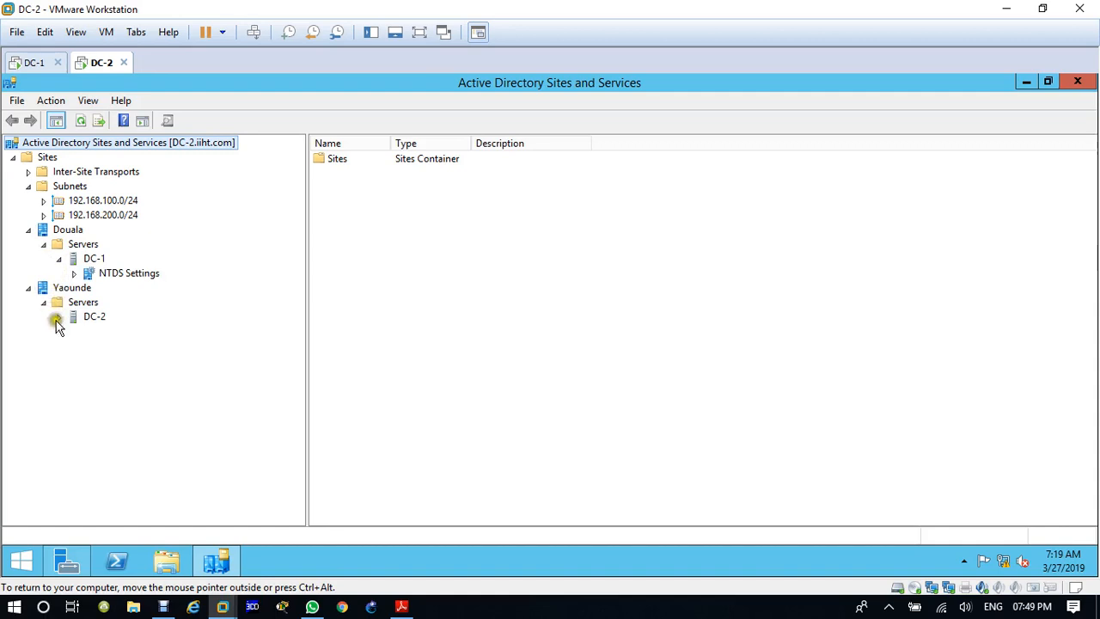
pyautogui.click(57, 317)
pyautogui.click(44, 303)
pyautogui.click(43, 302)
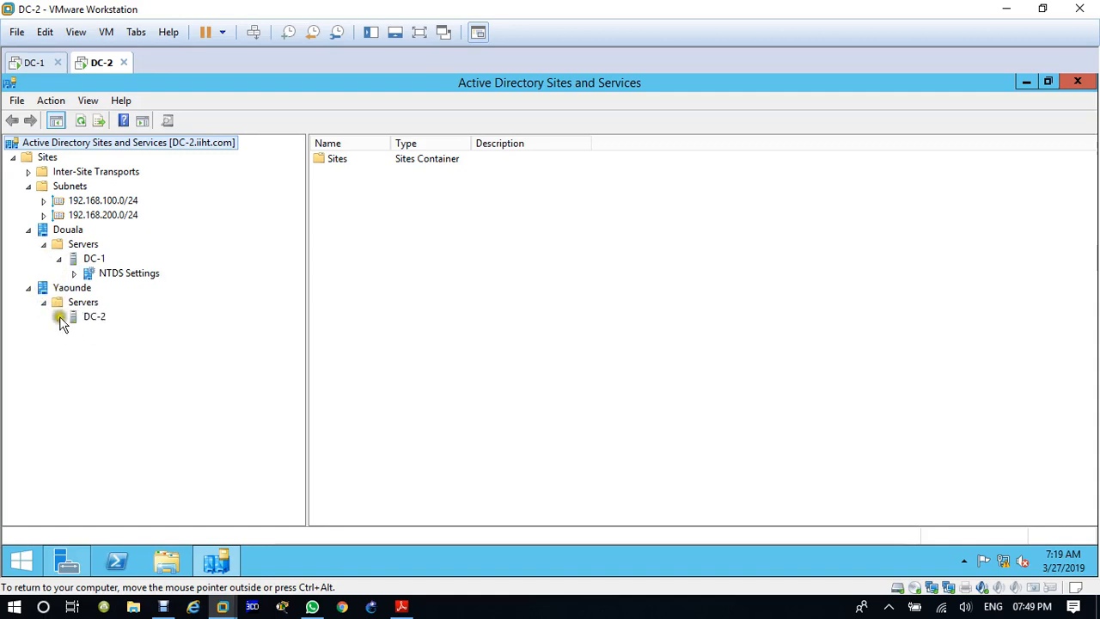
pyautogui.click(58, 318)
# Step: Examine the replication connections under the NTDS Settings of DC-2 and DC-1, fitting the Name column to its contents
pyautogui.click(114, 334)
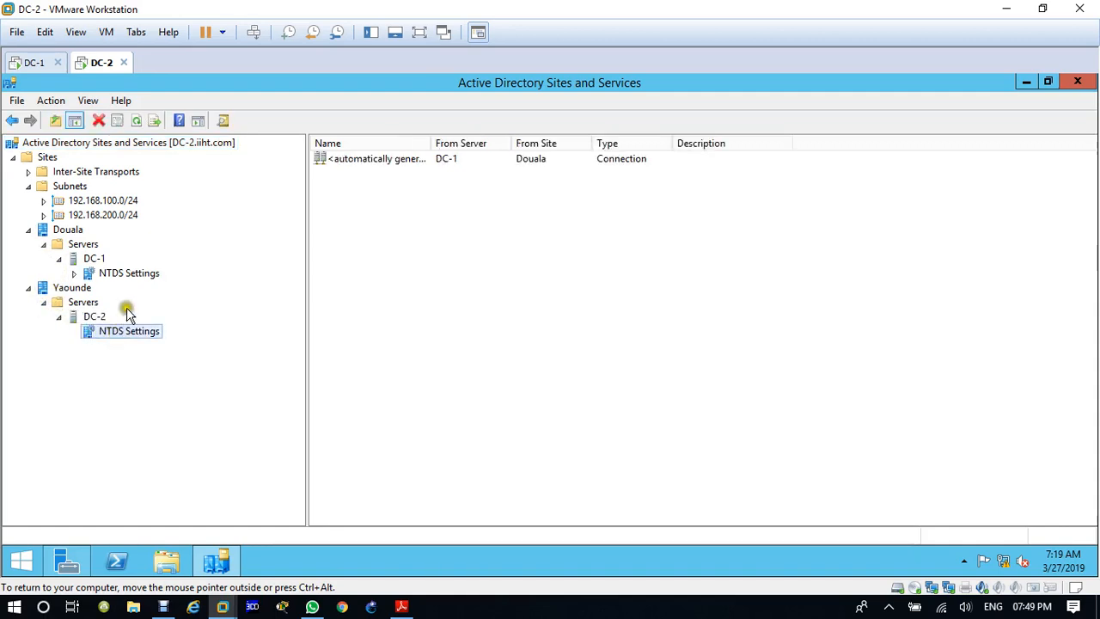
pyautogui.click(135, 272)
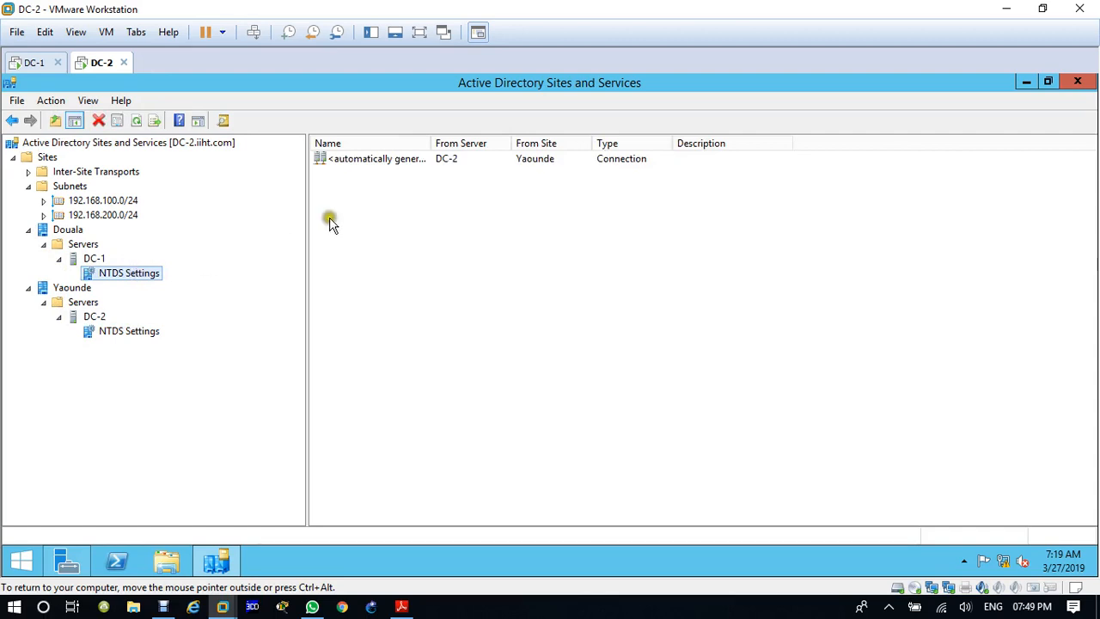
pyautogui.doubleClick(429, 142)
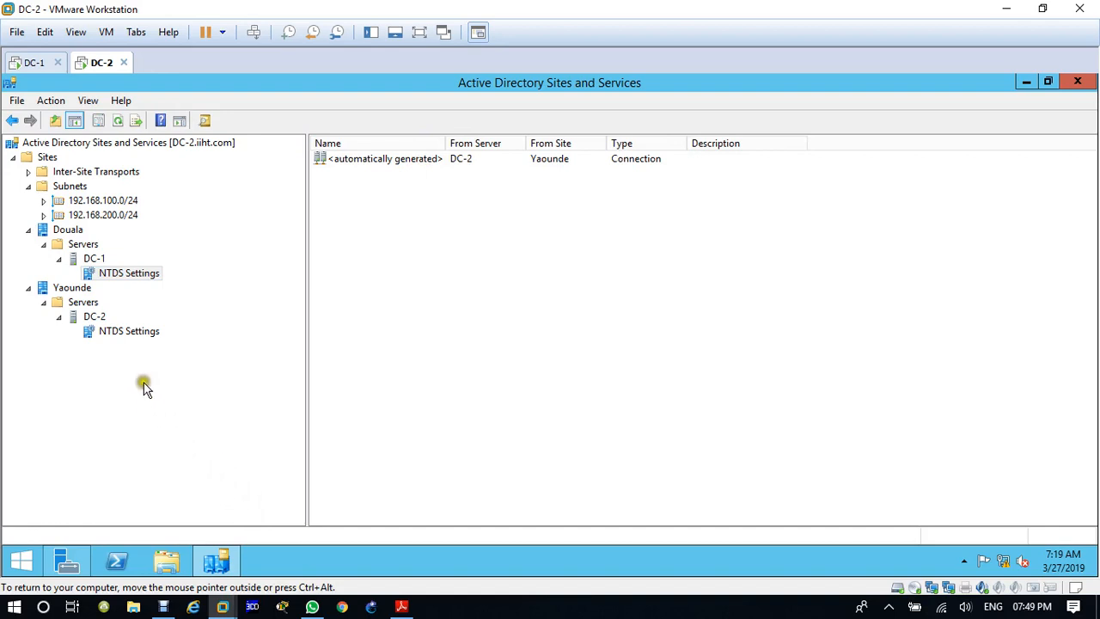
# Step: Examine the general and object properties of the NTDS Settings under DC-1, then close them
pyautogui.rightClick(123, 275)
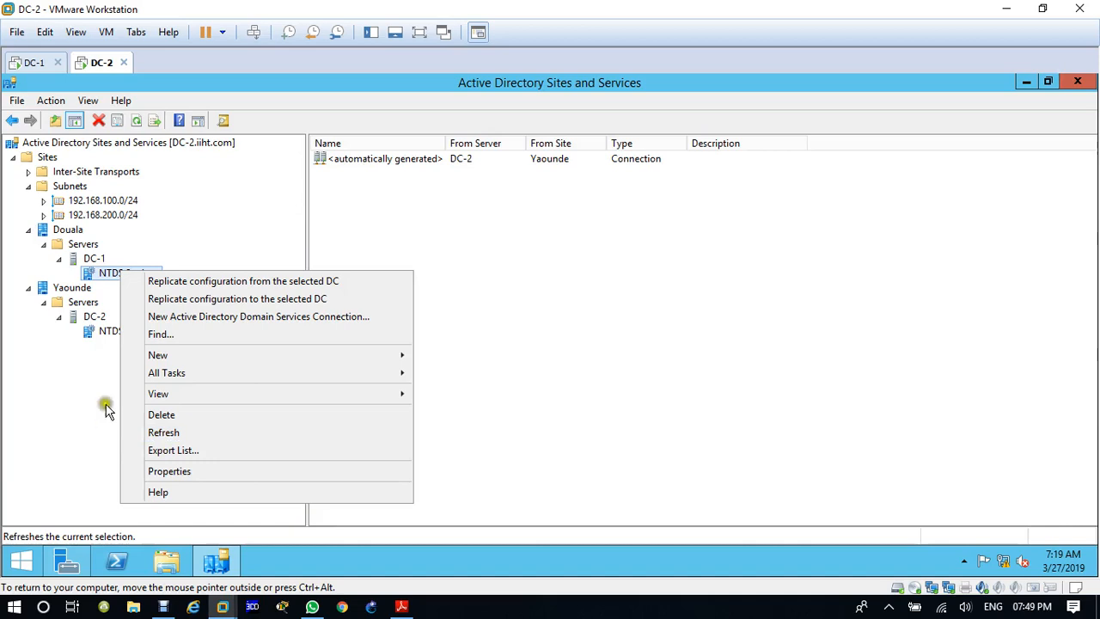
pyautogui.click(209, 482)
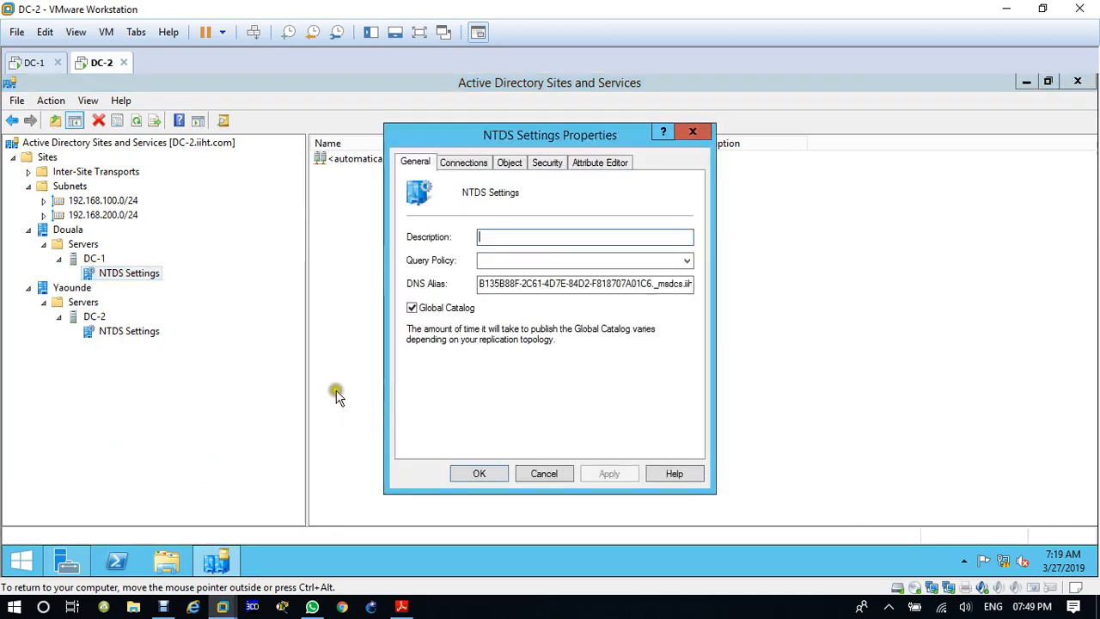
pyautogui.click(509, 163)
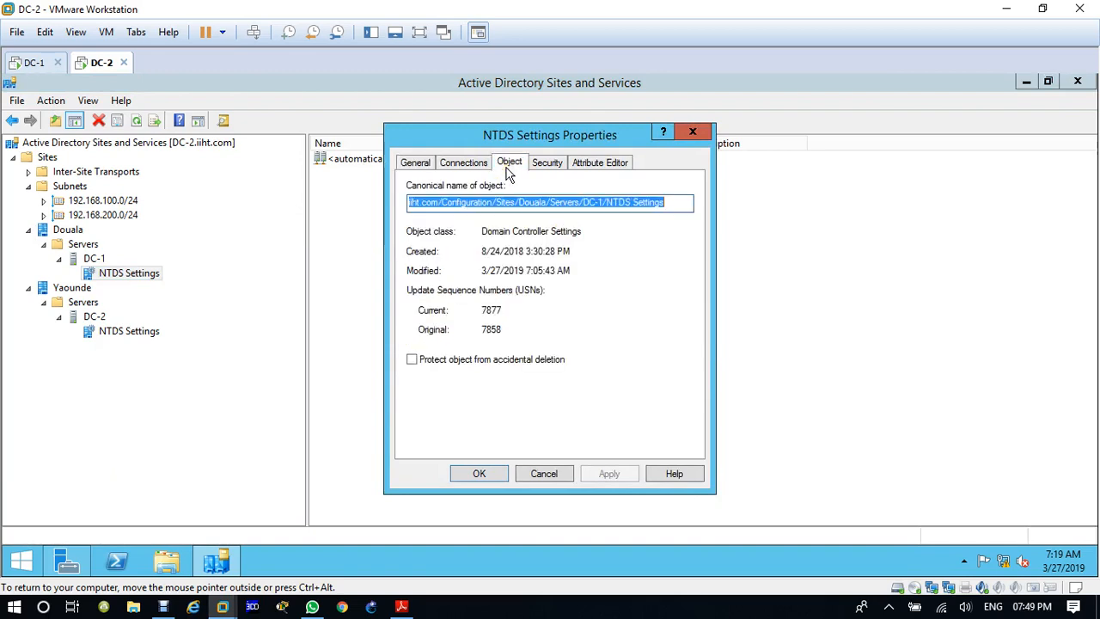
pyautogui.click(695, 132)
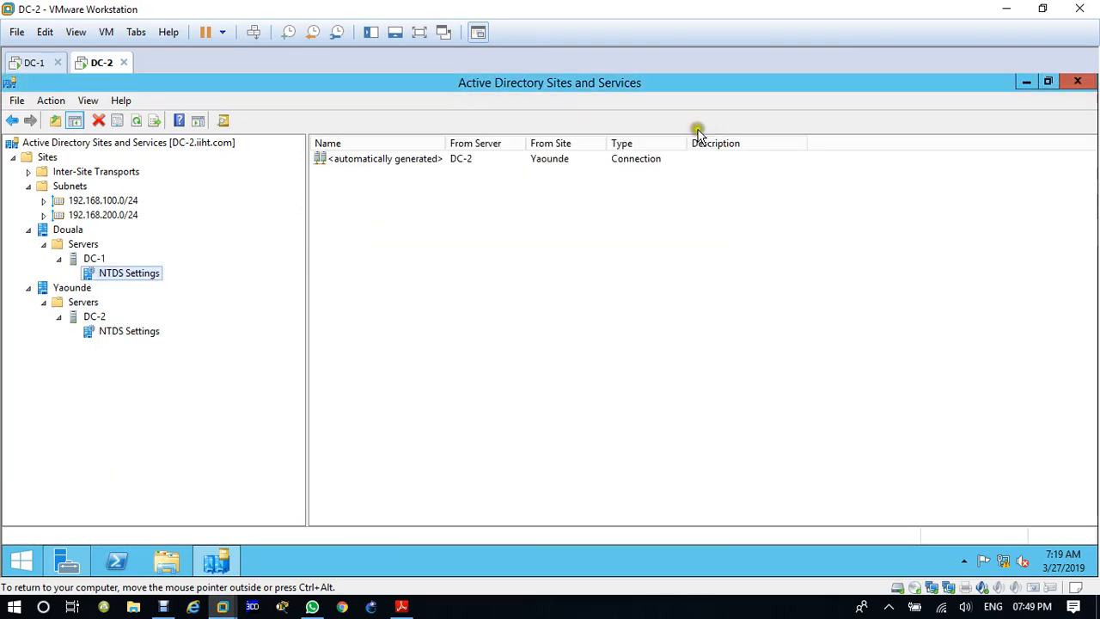
# Step: Examine the general, object and security properties of the DC-1 server in the Douala site
pyautogui.click(91, 260)
pyautogui.rightClick(91, 260)
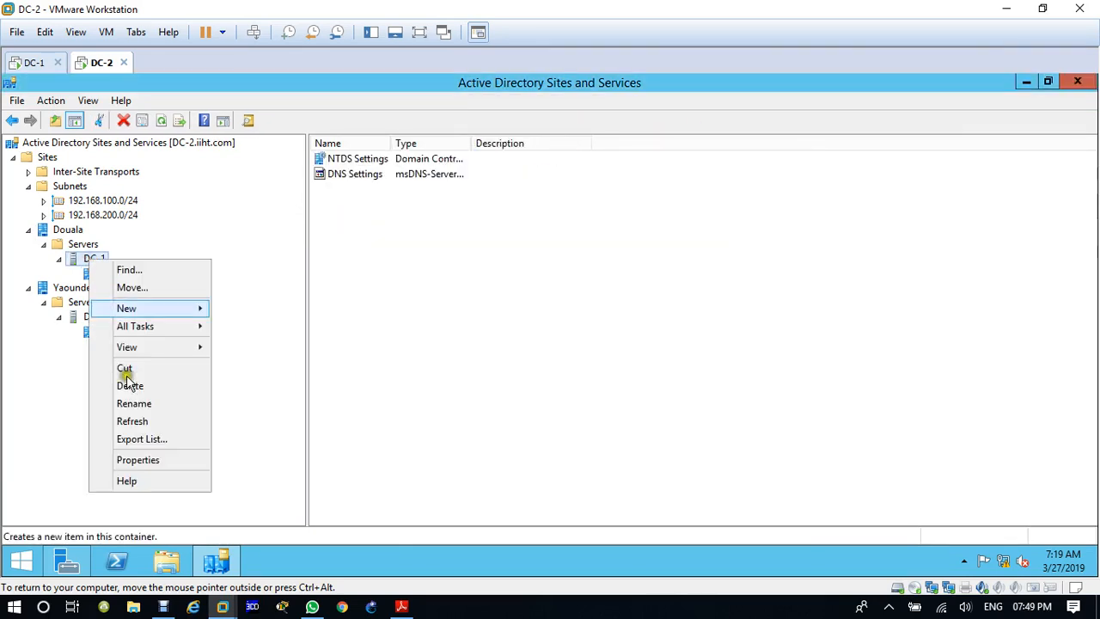
pyautogui.click(142, 462)
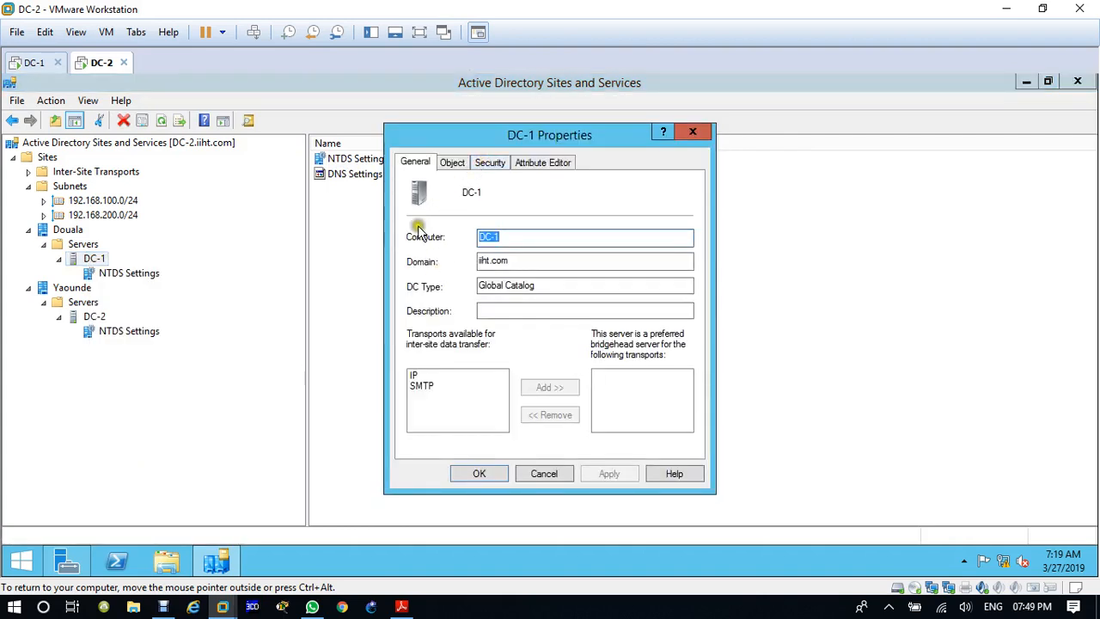
pyautogui.click(456, 167)
pyautogui.click(417, 163)
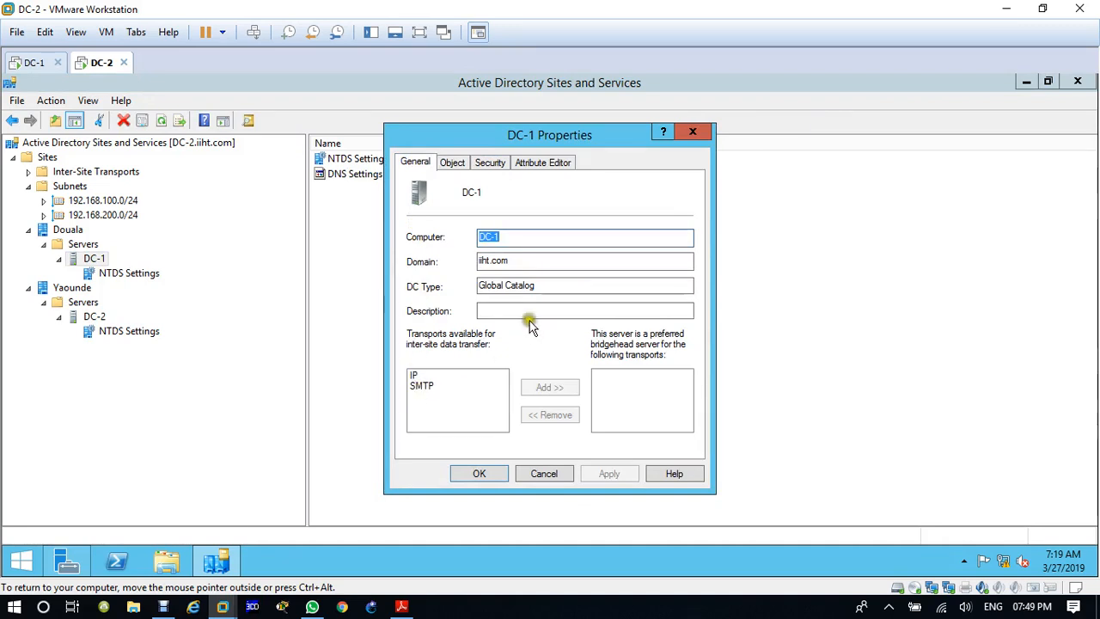
pyautogui.click(490, 164)
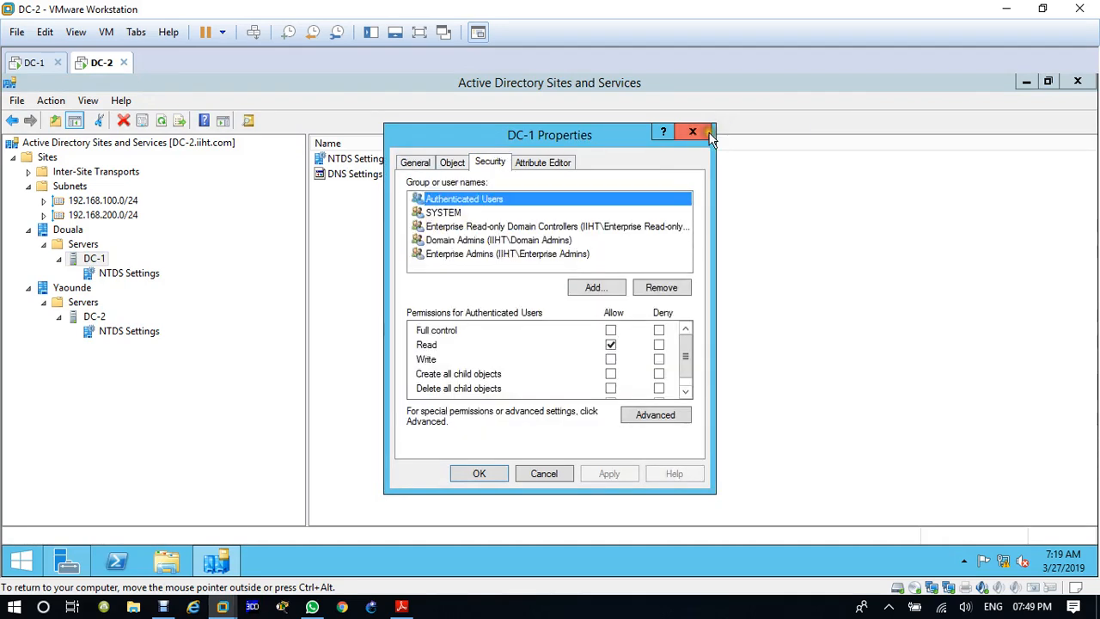
pyautogui.click(693, 131)
# Step: Examine the object details of the Douala site and of its Servers container
pyautogui.click(69, 230)
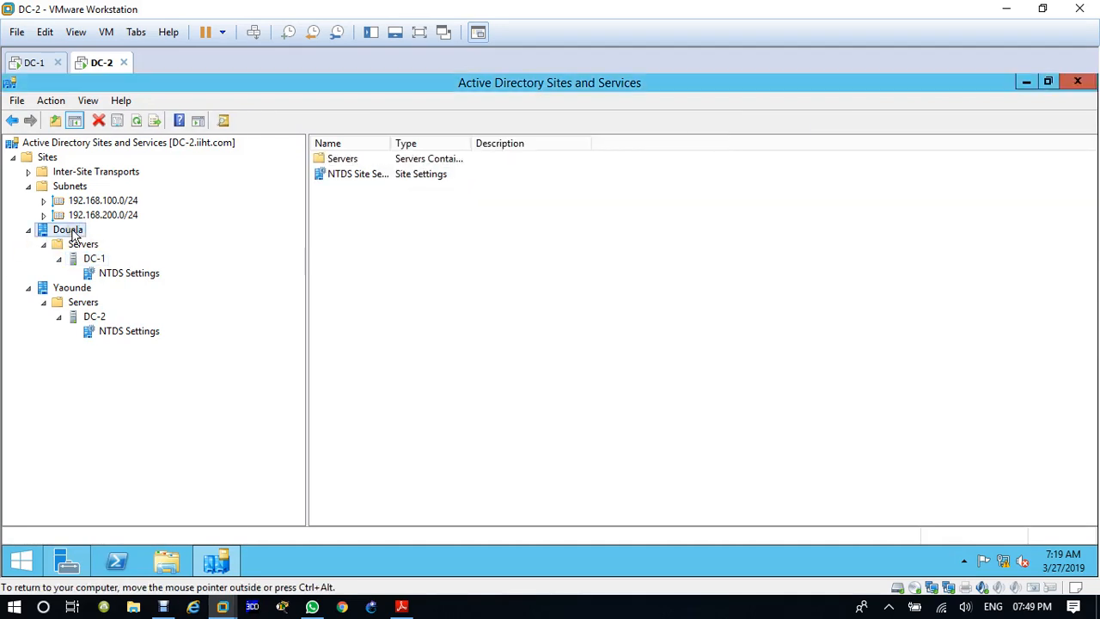
pyautogui.rightClick(78, 232)
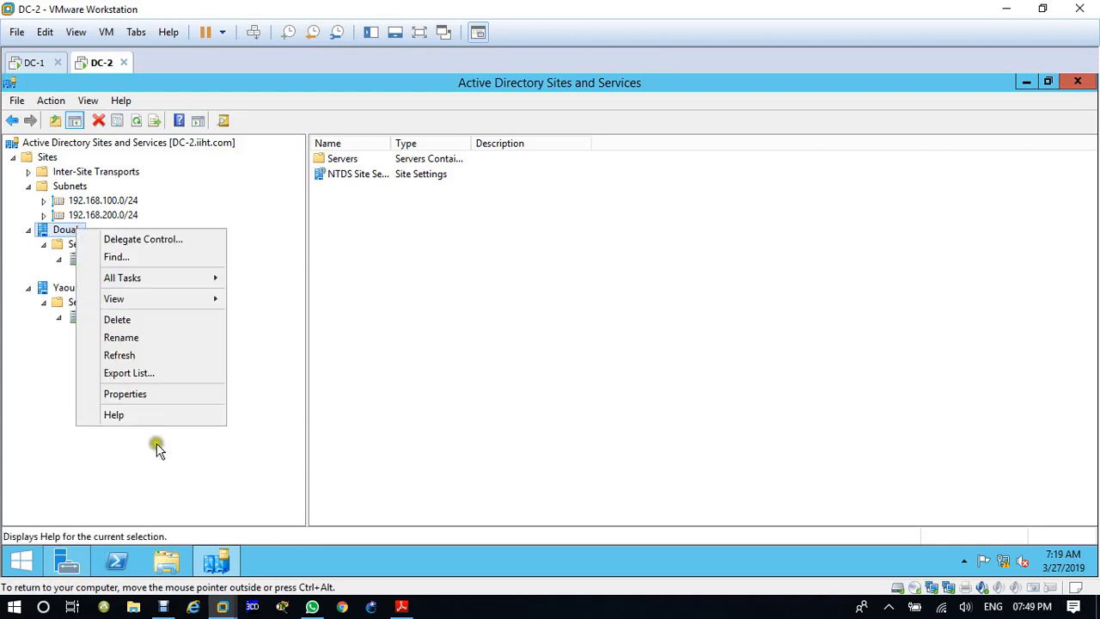
pyautogui.click(165, 394)
pyautogui.click(494, 163)
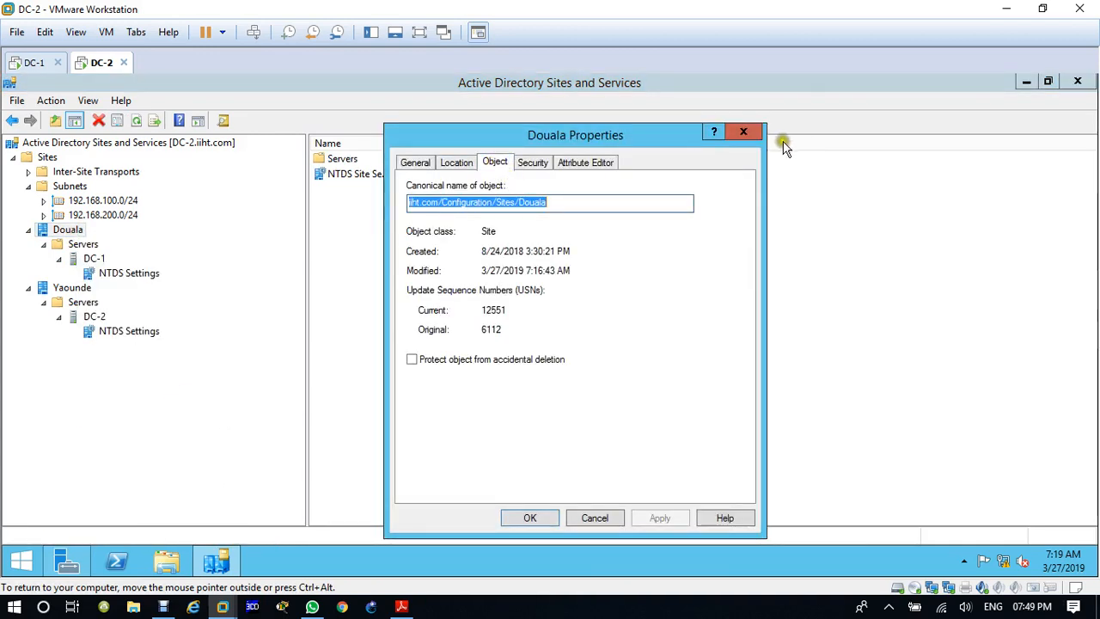
pyautogui.click(744, 131)
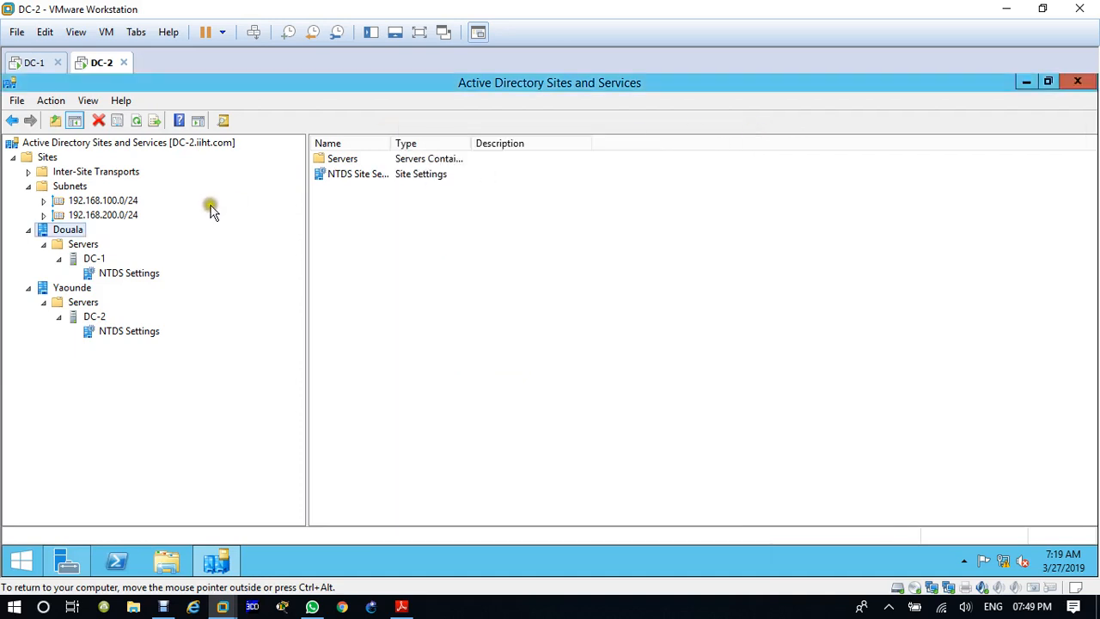
pyautogui.rightClick(94, 248)
pyautogui.click(165, 408)
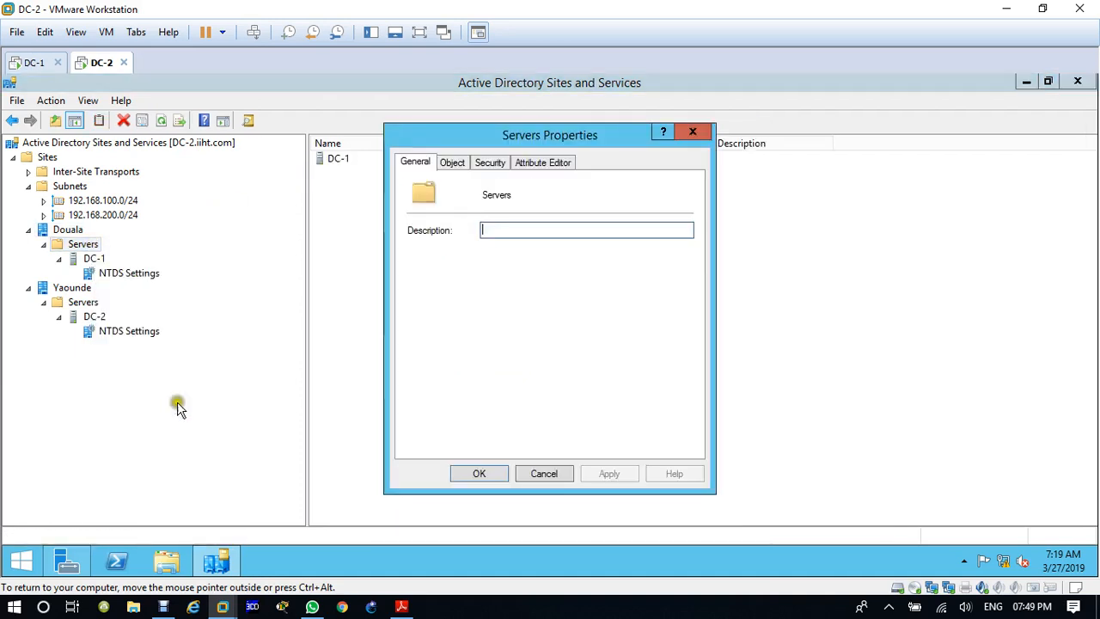
pyautogui.click(453, 162)
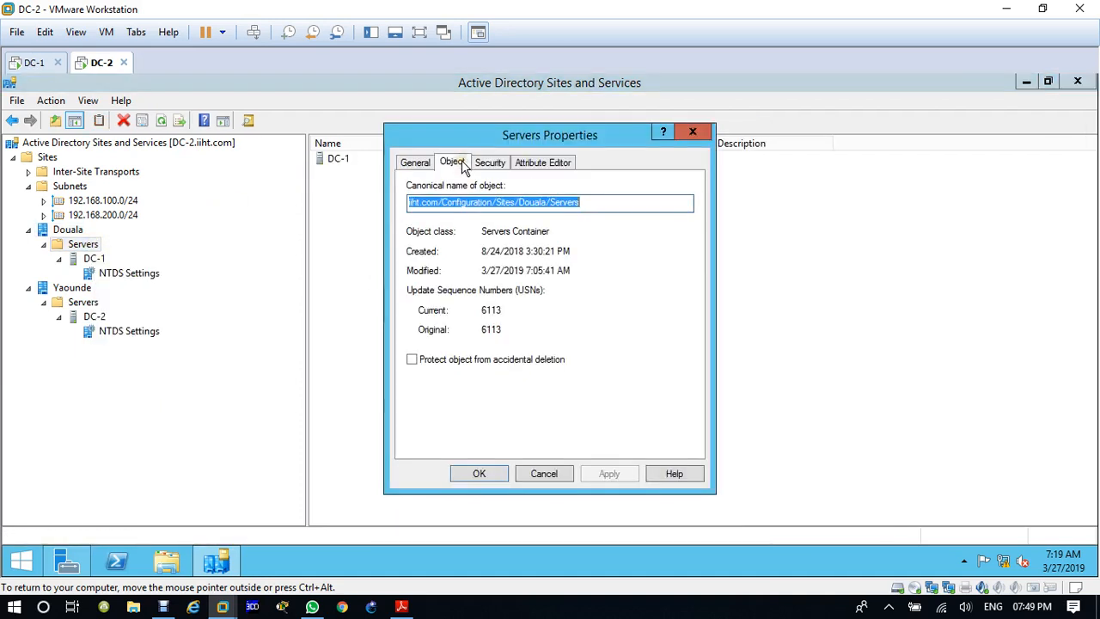
pyautogui.click(705, 133)
# Step: Open the replication schedule of the automatically generated connection from DC-2 under DC-1's NTDS Settings
pyautogui.click(114, 273)
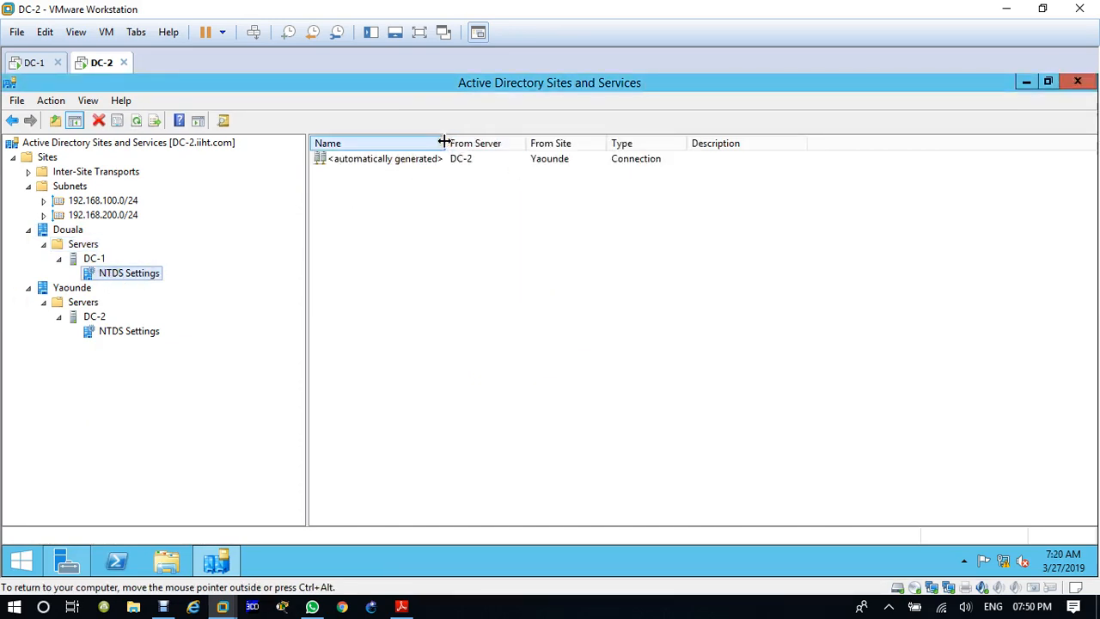
pyautogui.click(427, 163)
pyautogui.click(404, 161)
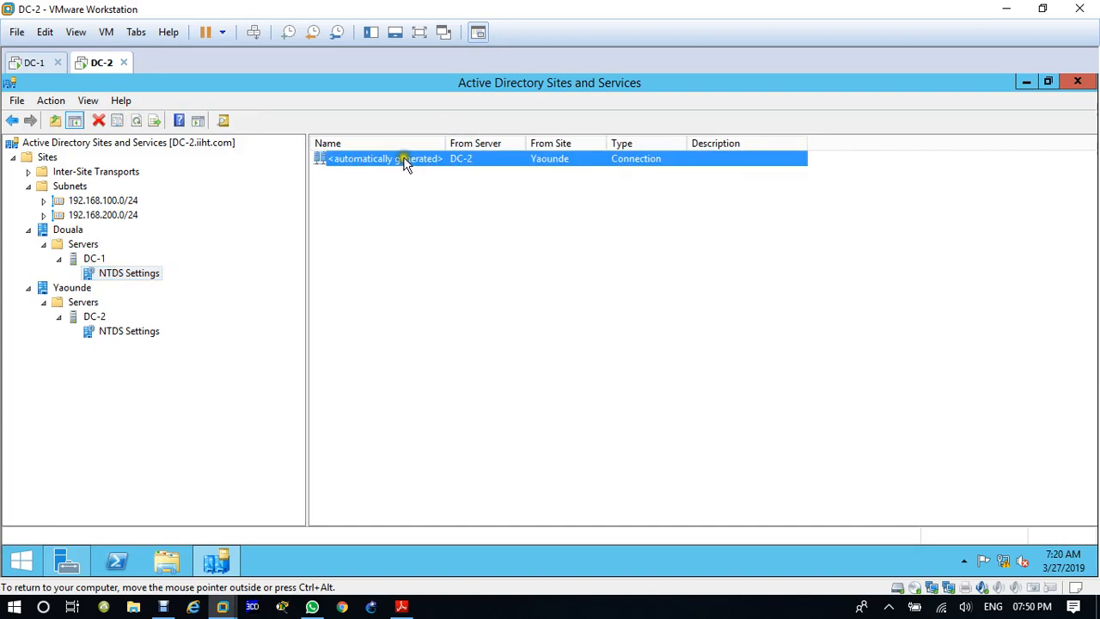
pyautogui.rightClick(406, 158)
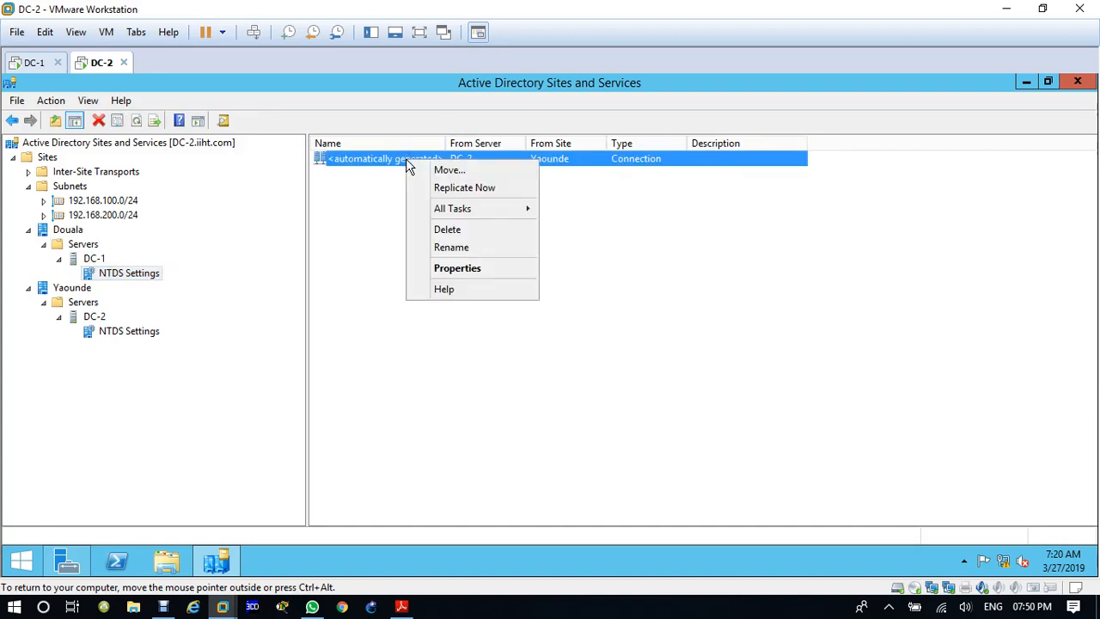
pyautogui.click(460, 265)
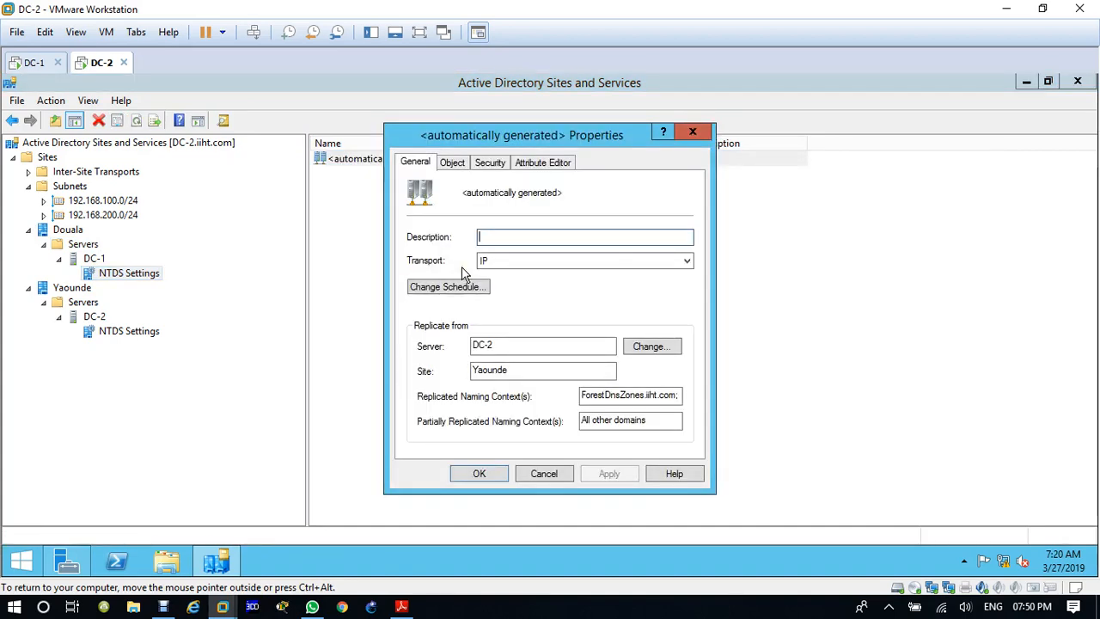
pyautogui.click(453, 290)
pyautogui.click(478, 292)
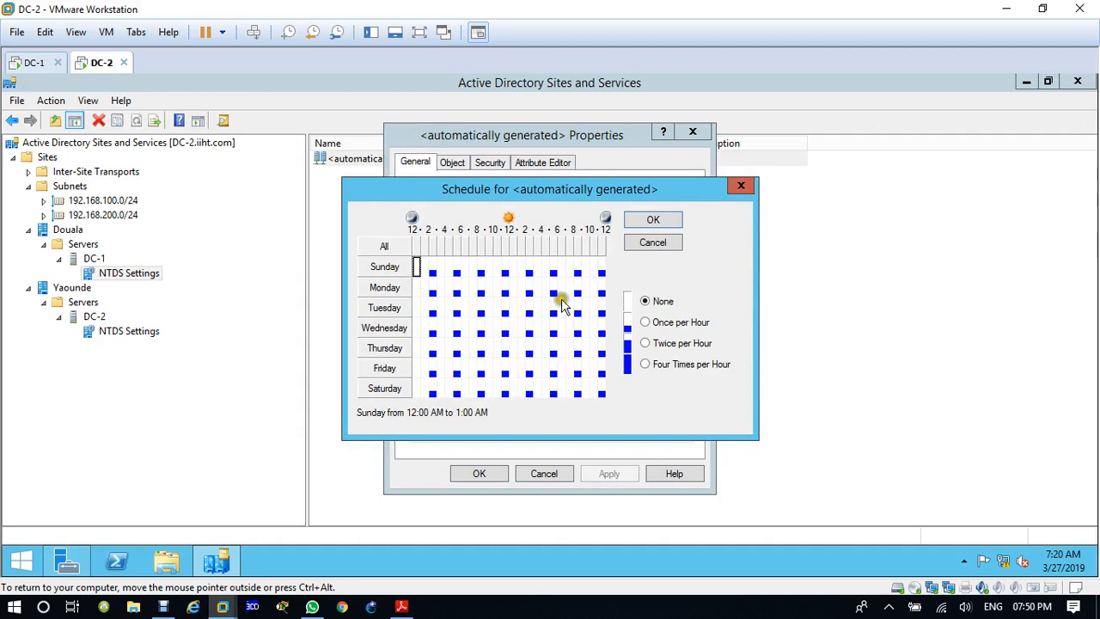
# Step: Set the Sunday 12:00 AM to 1:00 AM slot to Four Times per Hour
pyautogui.click(425, 271)
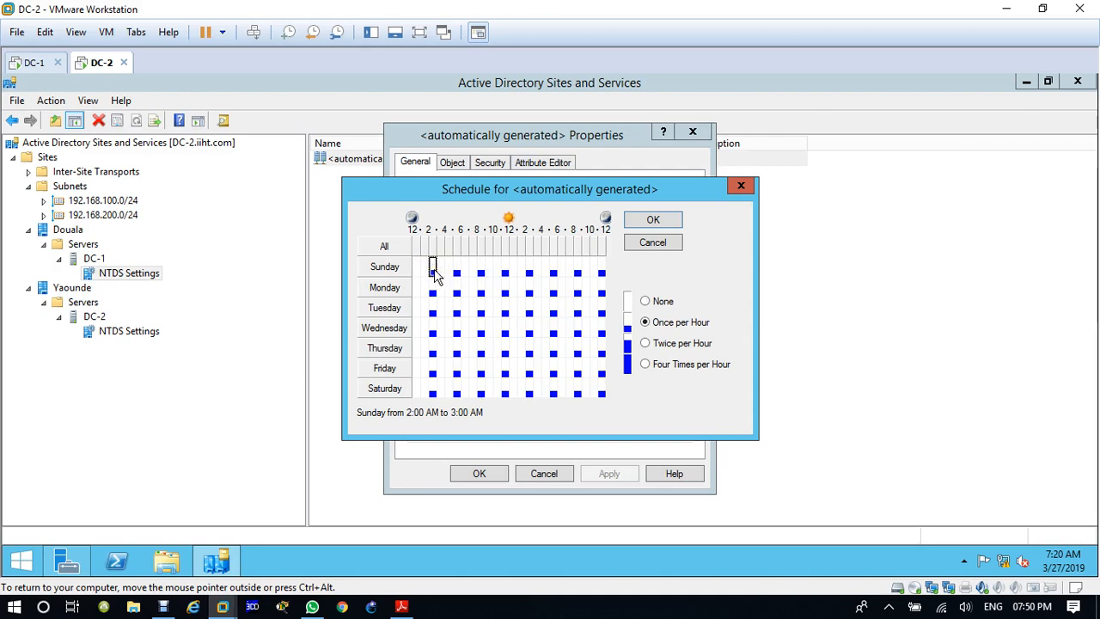
pyautogui.click(416, 268)
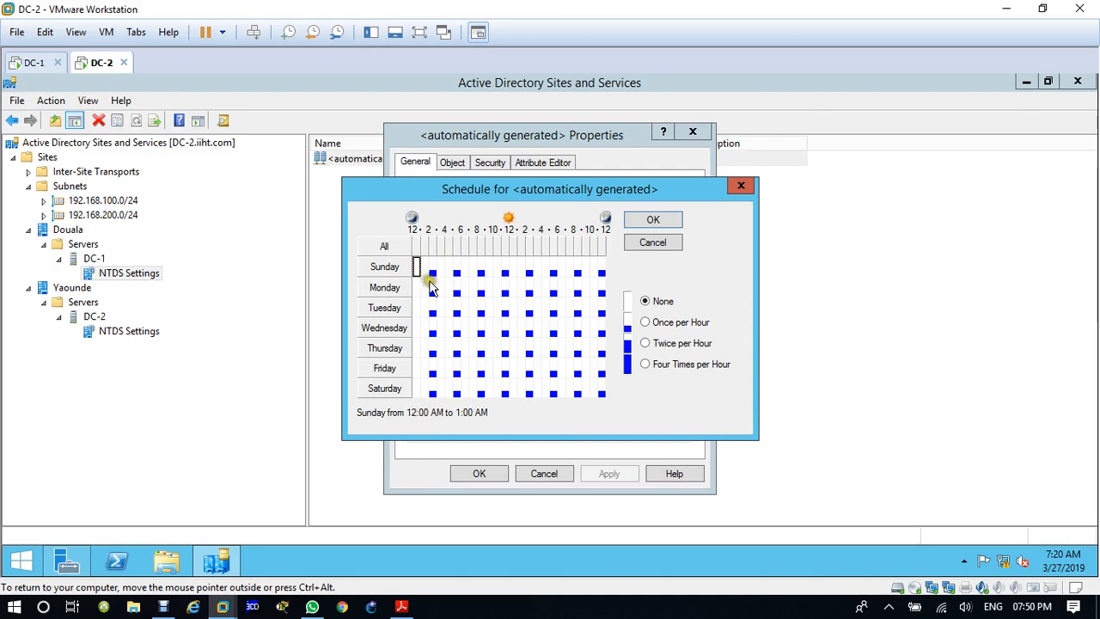
pyautogui.click(646, 365)
pyautogui.click(456, 269)
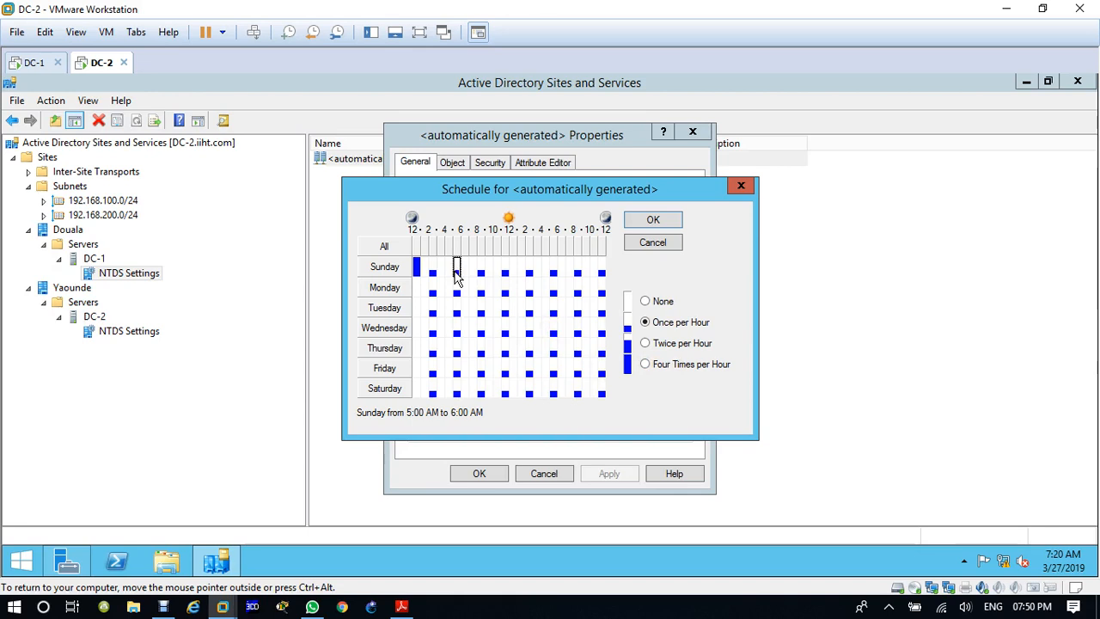
# Step: Set the whole schedule, Sunday through Saturday around the clock, to Four Times per Hour and accept it
pyautogui.click(417, 268)
pyautogui.moveTo(420, 271); pyautogui.dragTo(616, 387)
pyautogui.click(646, 365)
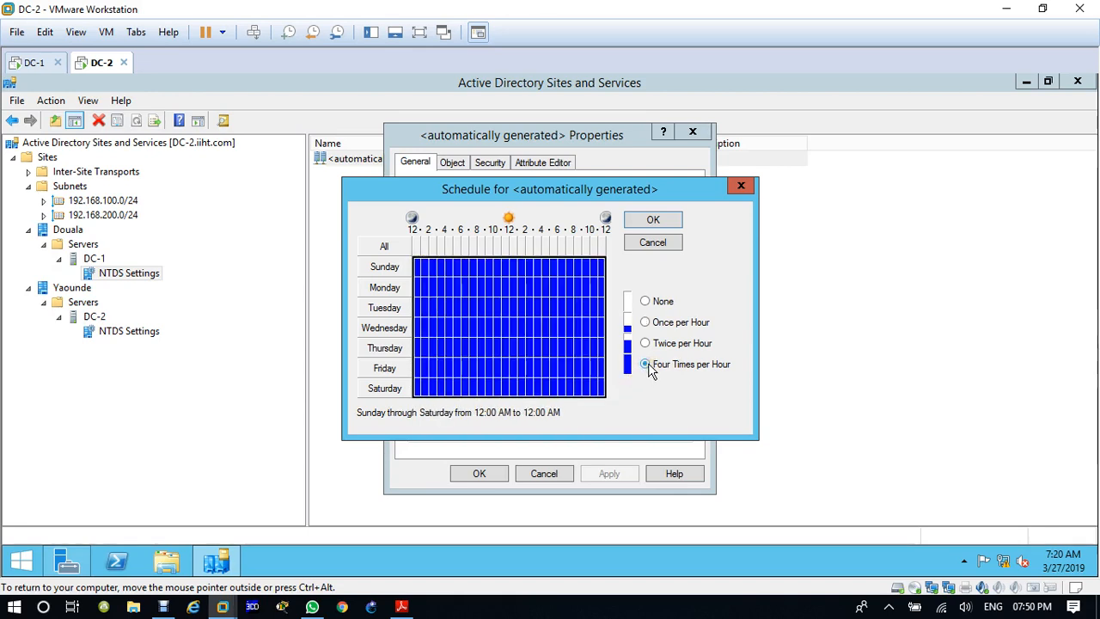
pyautogui.click(653, 222)
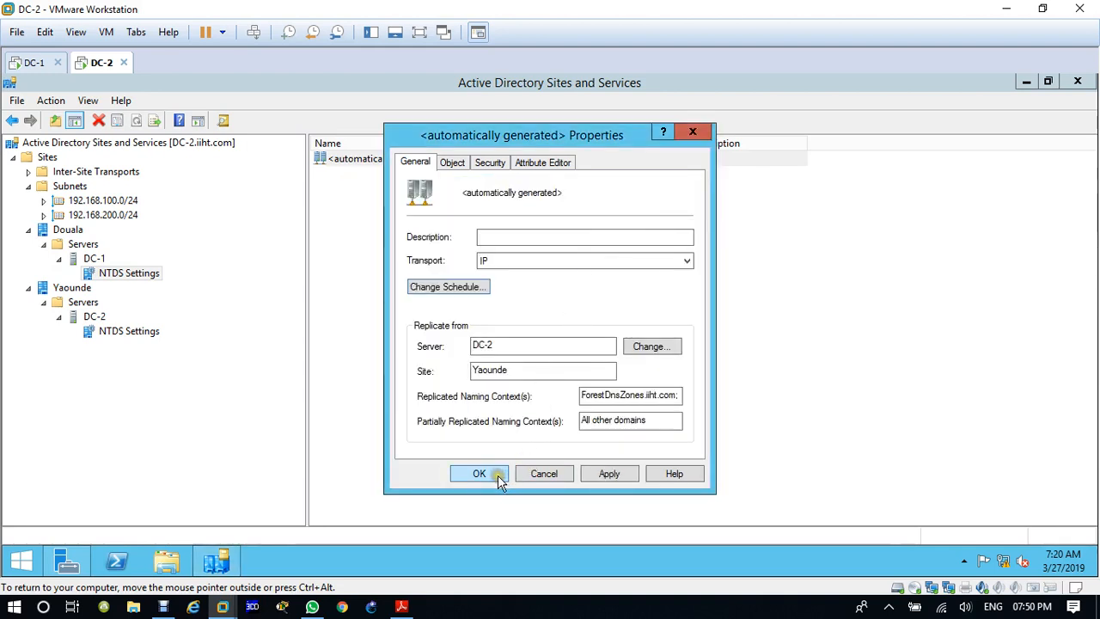
# Step: Save the changed properties of DC-1's connection and mark it as not automatically generated
pyautogui.click(440, 291)
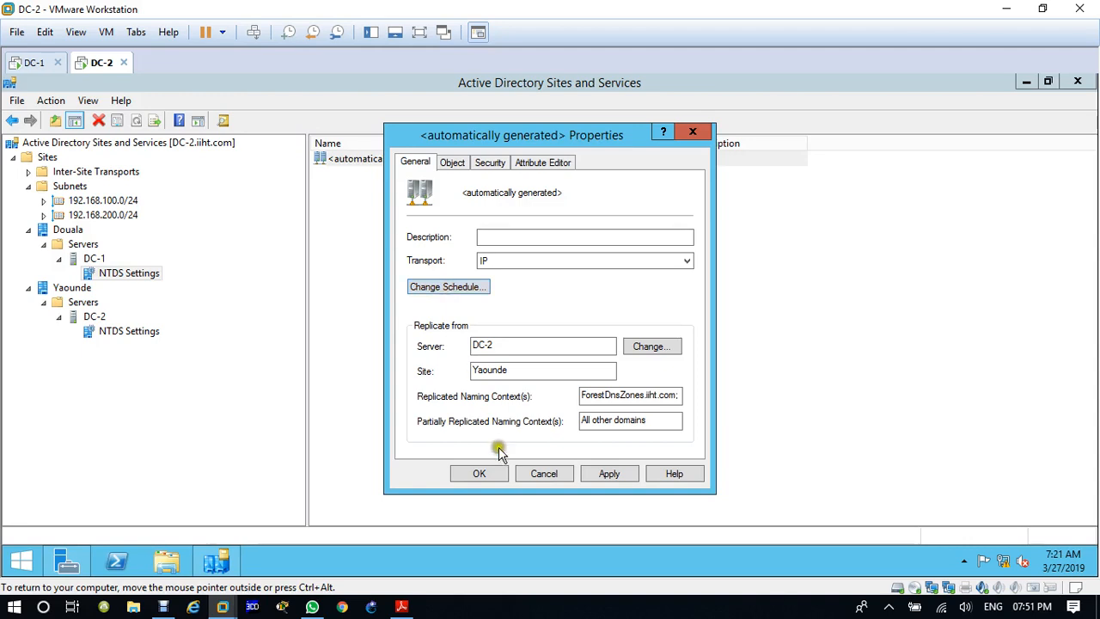
pyautogui.click(483, 474)
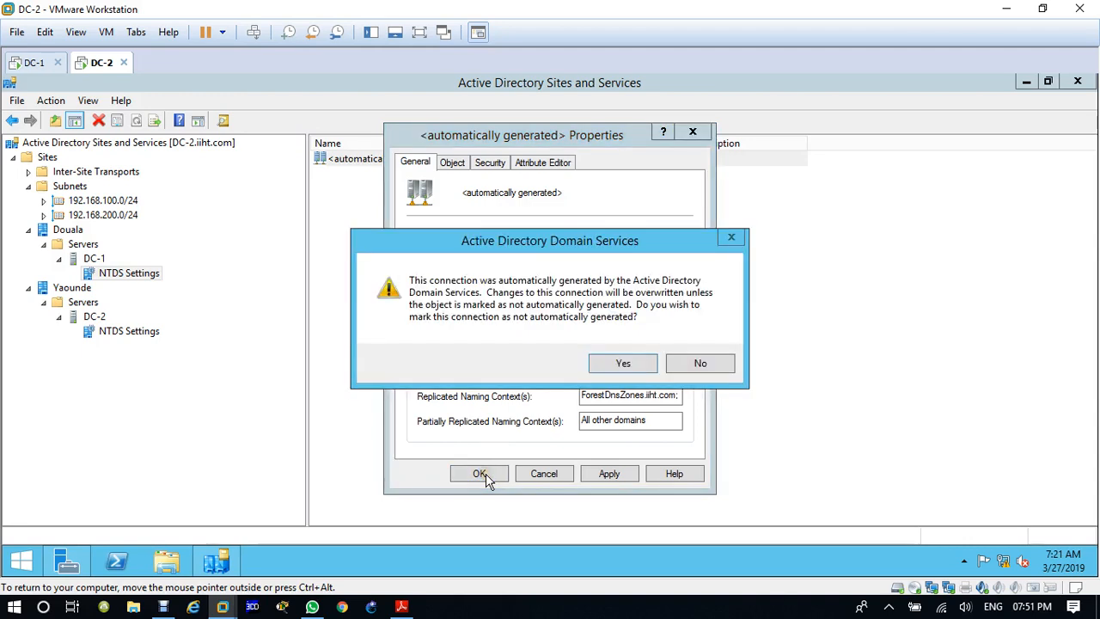
pyautogui.click(624, 365)
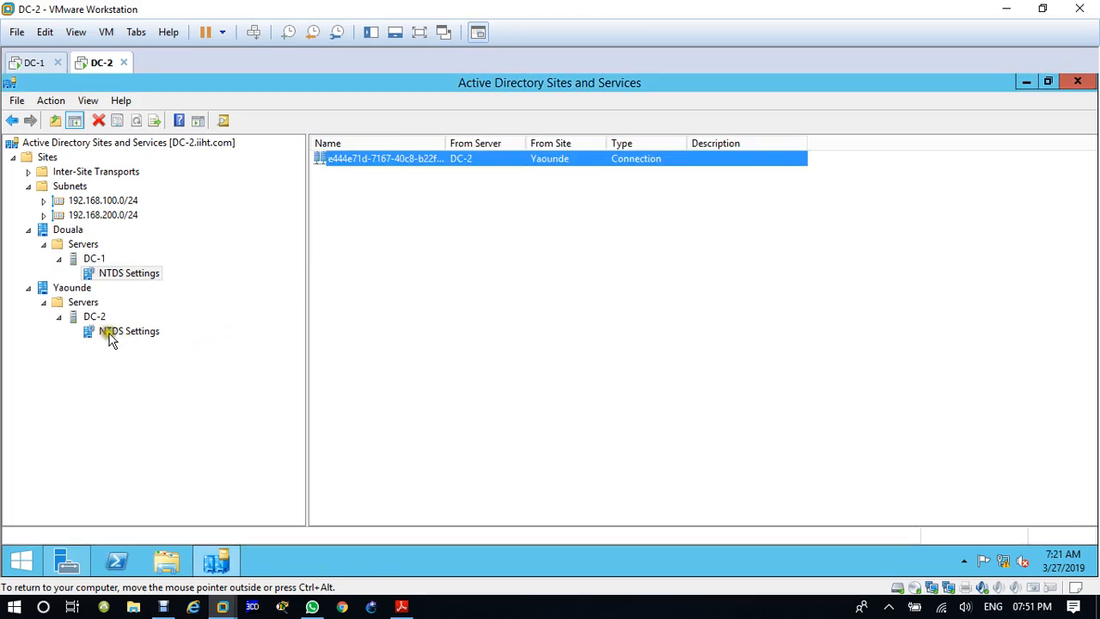
# Step: Open the replication schedule of the automatically generated connection from DC-1 under DC-2's NTDS Settings in Yaounde
pyautogui.click(114, 334)
pyautogui.click(410, 143)
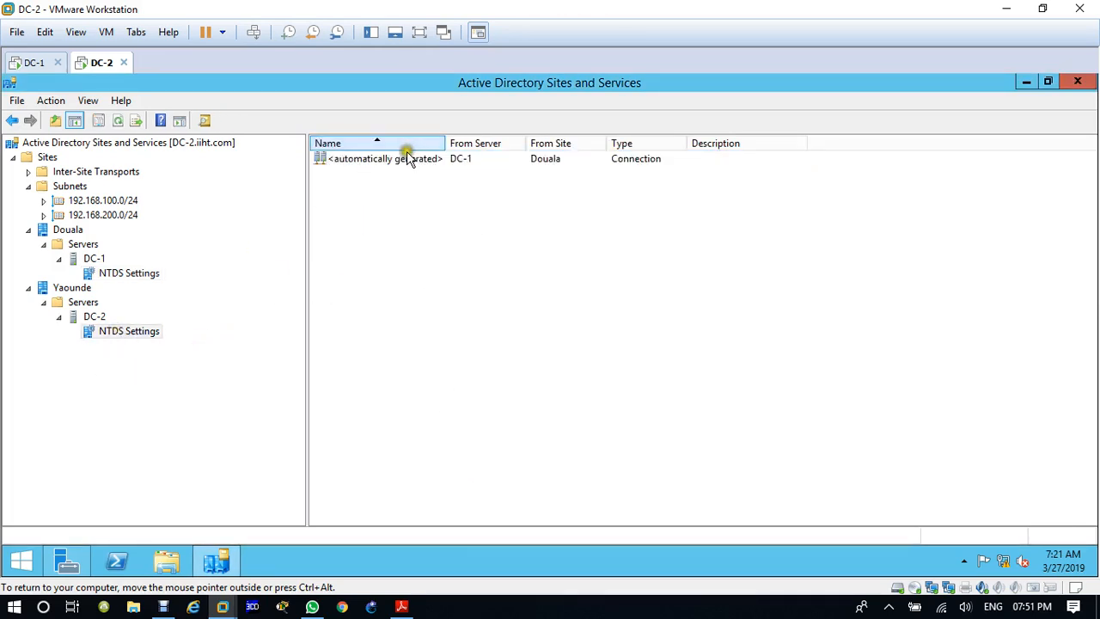
pyautogui.click(405, 162)
pyautogui.rightClick(405, 162)
pyautogui.click(460, 272)
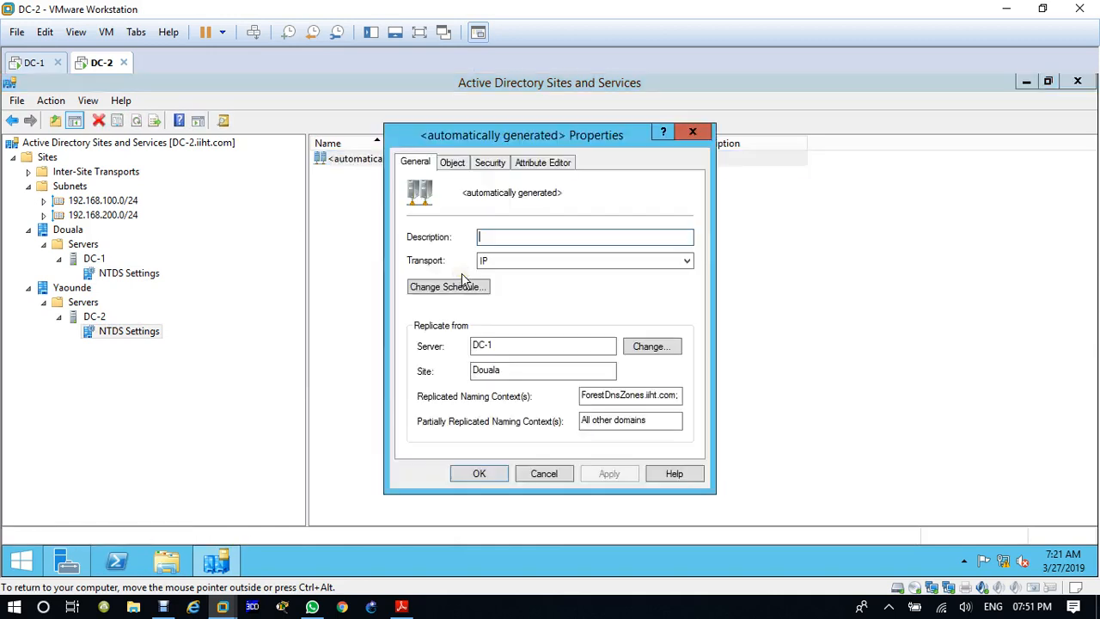
pyautogui.click(462, 286)
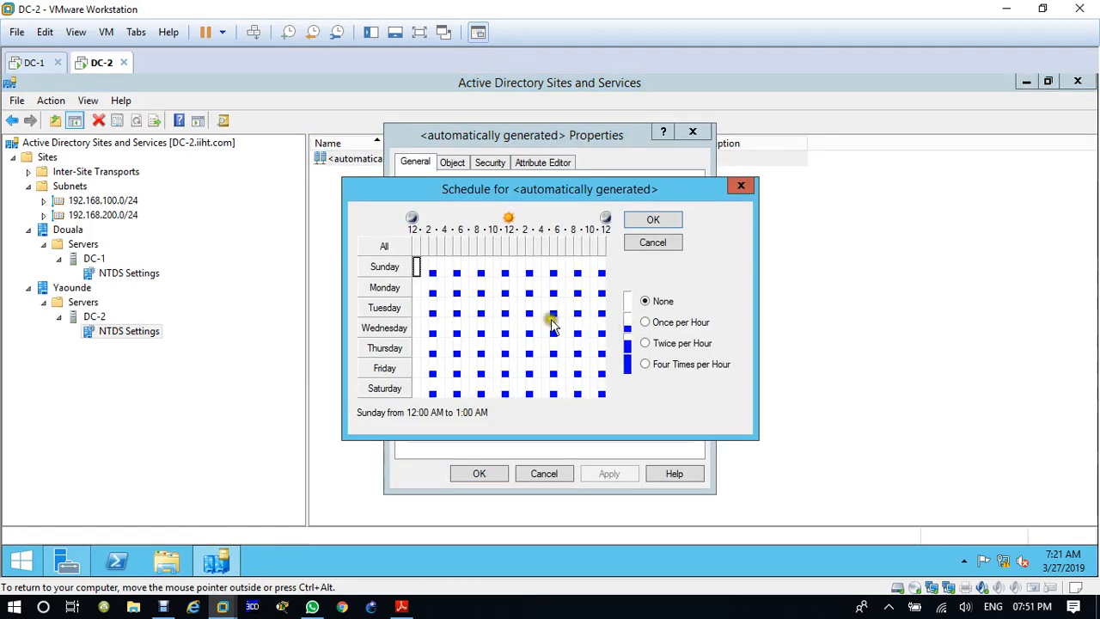
pyautogui.moveTo(423, 271); pyautogui.dragTo(557, 381)
pyautogui.moveTo(608, 407); pyautogui.dragTo(631, 376)
pyautogui.click(494, 351)
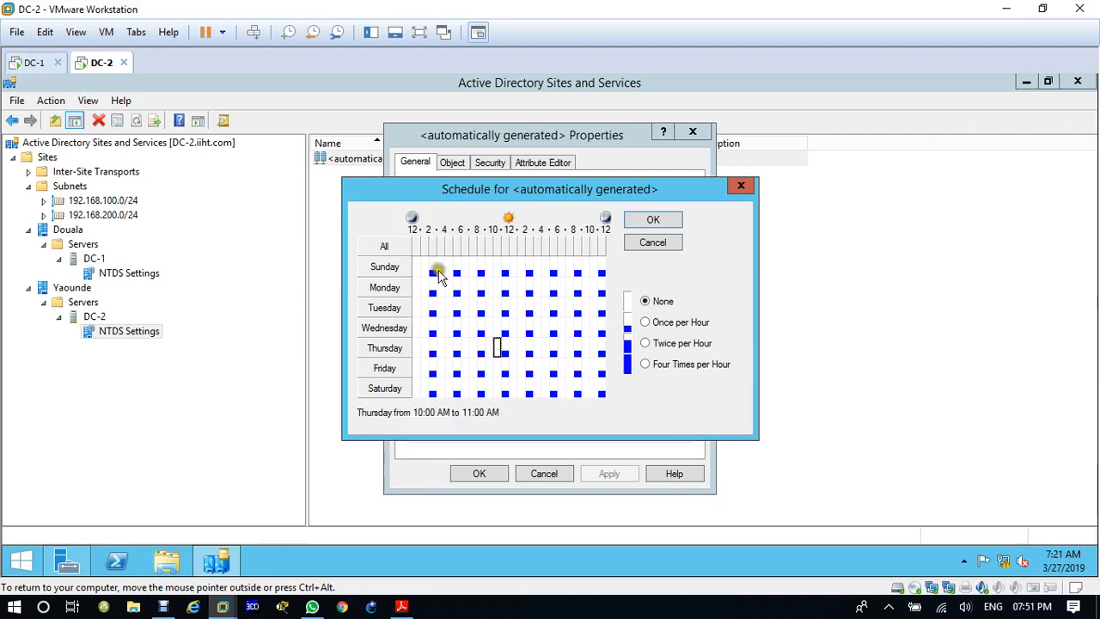
pyautogui.click(422, 273)
pyautogui.moveTo(421, 274); pyautogui.dragTo(611, 378)
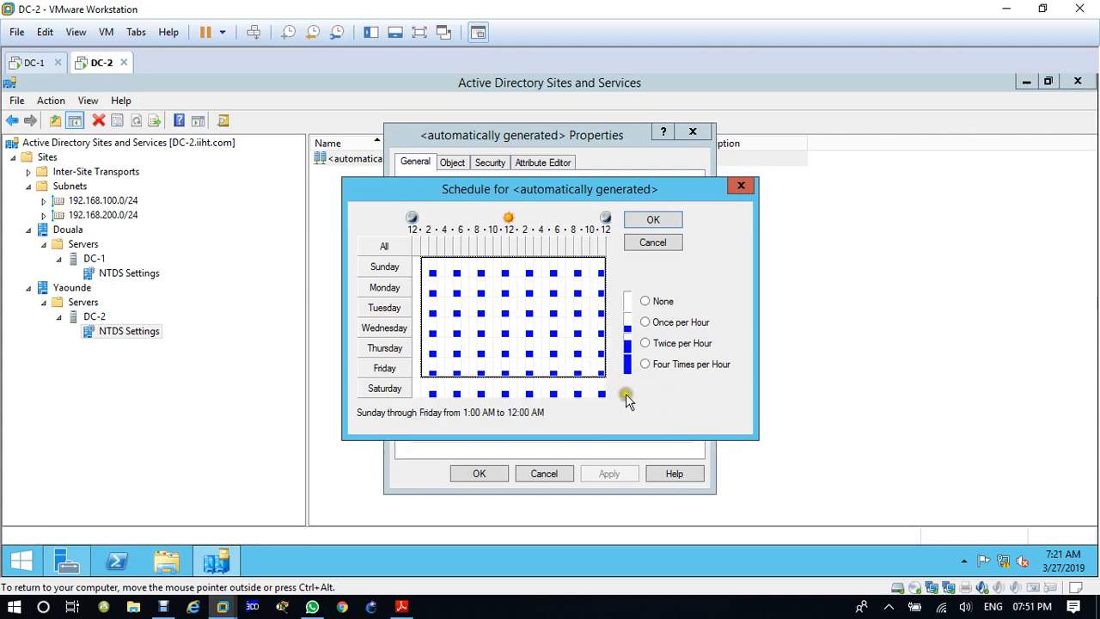
# Step: Set the schedule for Sunday through Saturday from 12:00 AM to 11:00 PM to Four Times per Hour
pyautogui.click(410, 265)
pyautogui.moveTo(416, 266); pyautogui.dragTo(656, 379)
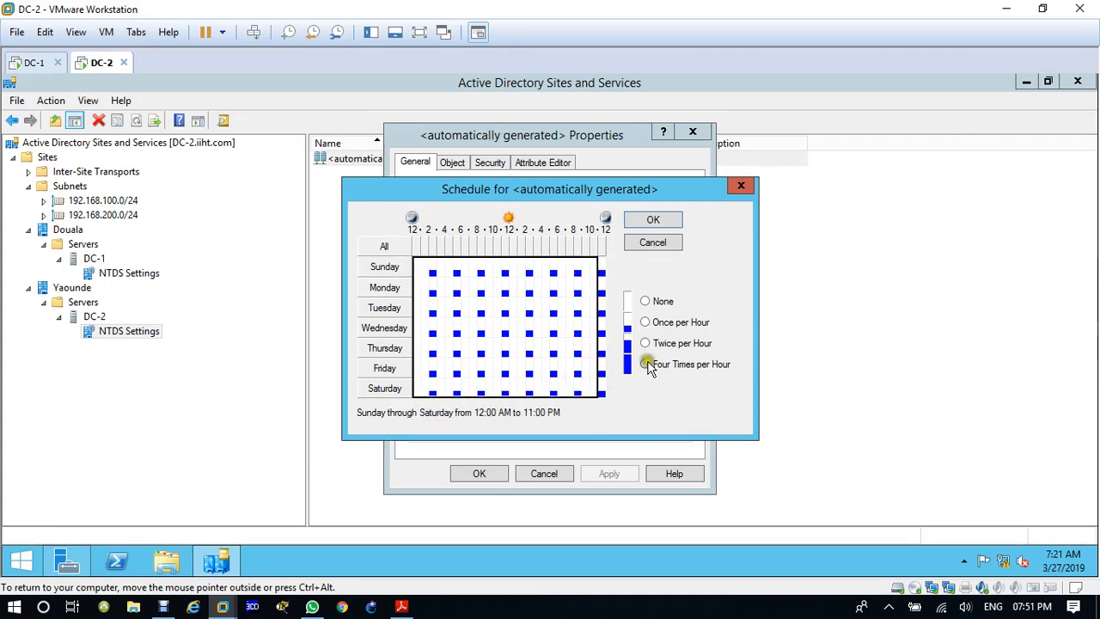
pyautogui.click(646, 364)
# Step: Set the connection schedule for Sunday through Saturday from 11:00 PM to 12:00 AM to Four Times per Hour
pyautogui.click(601, 267)
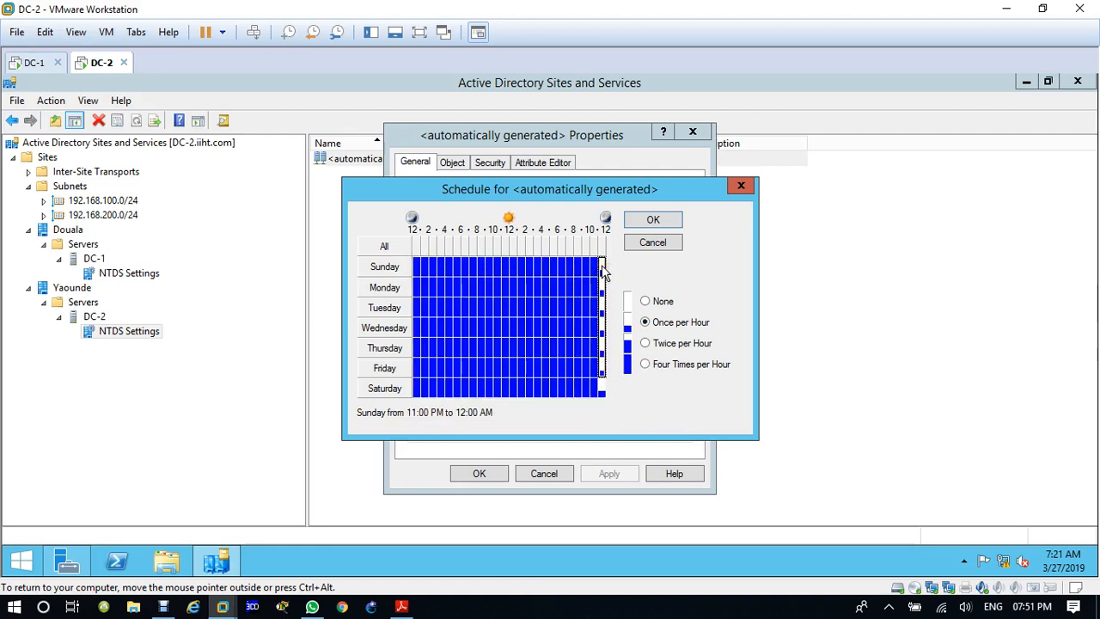
pyautogui.click(603, 270)
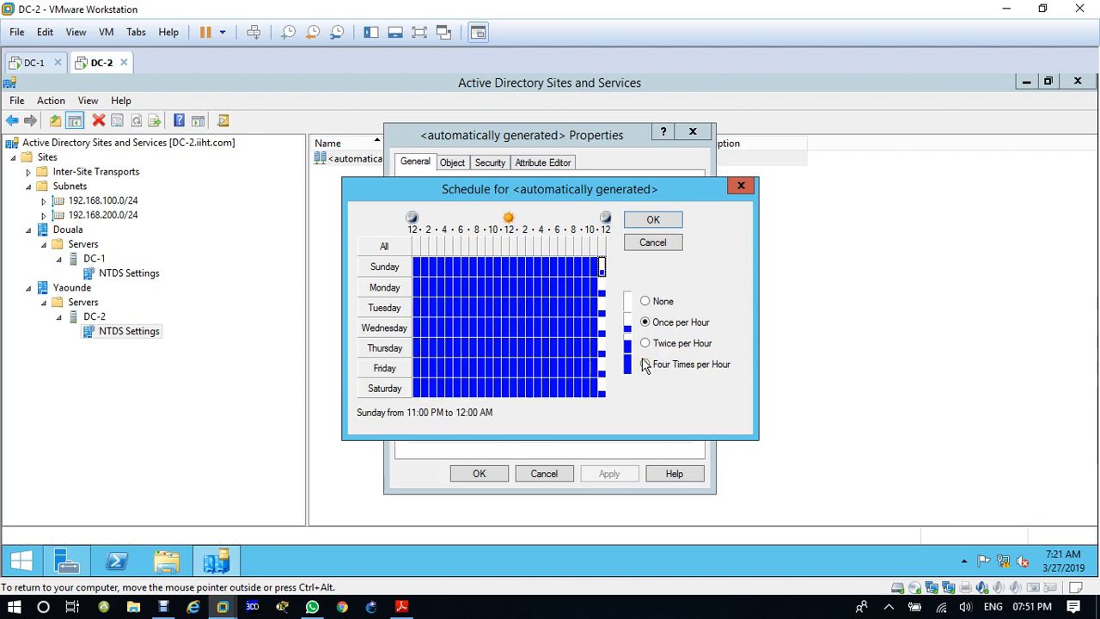
pyautogui.click(602, 268)
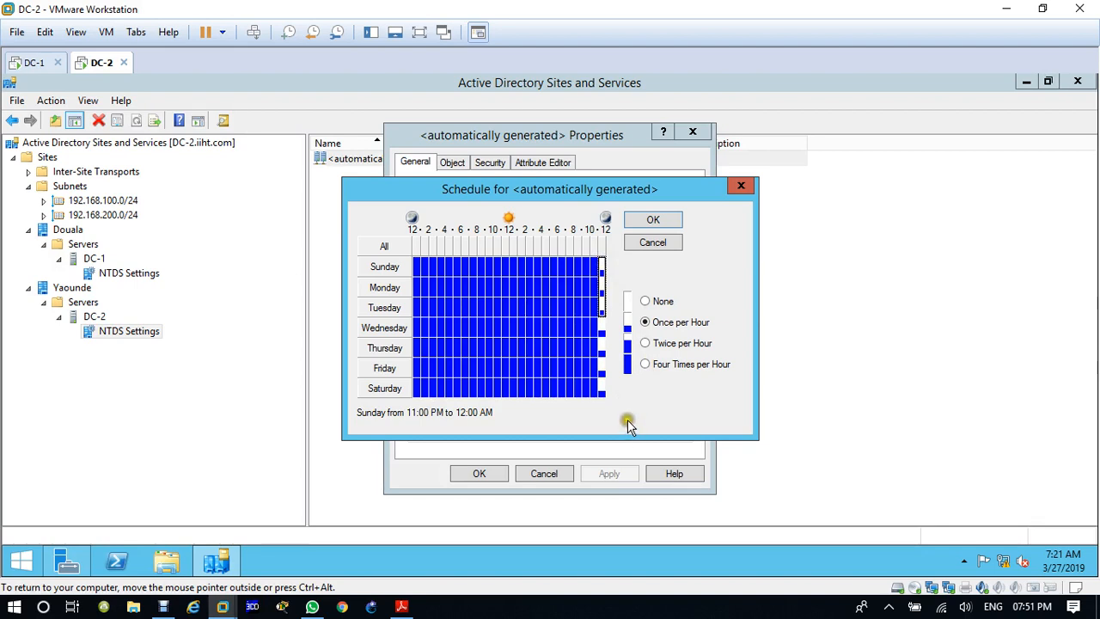
pyautogui.click(600, 321)
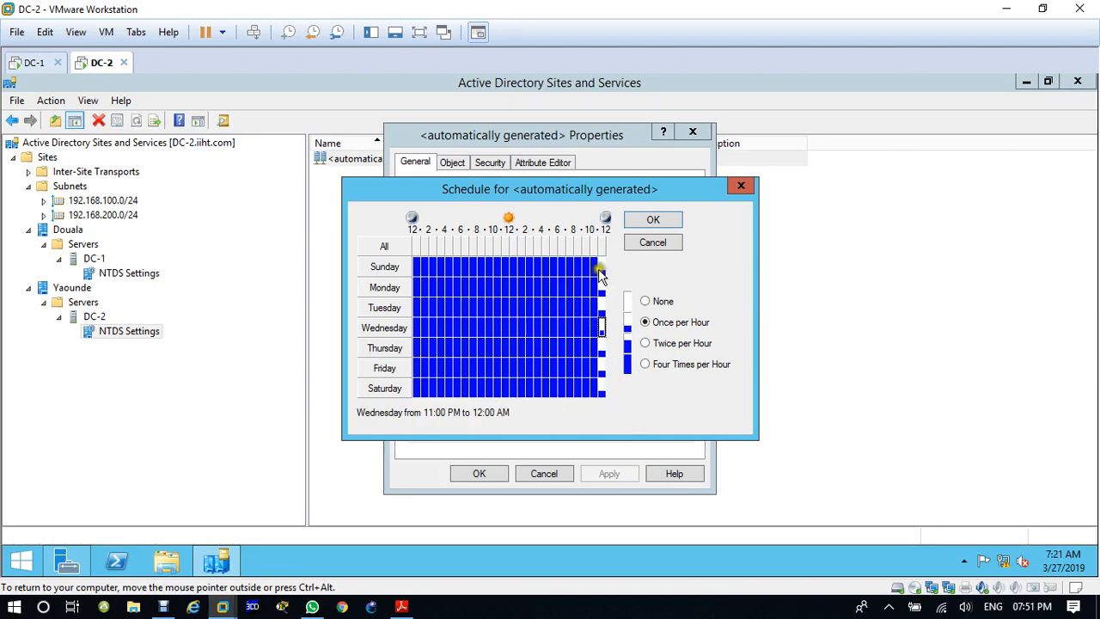
pyautogui.click(600, 267)
pyautogui.moveTo(599, 267); pyautogui.dragTo(626, 406)
pyautogui.click(646, 365)
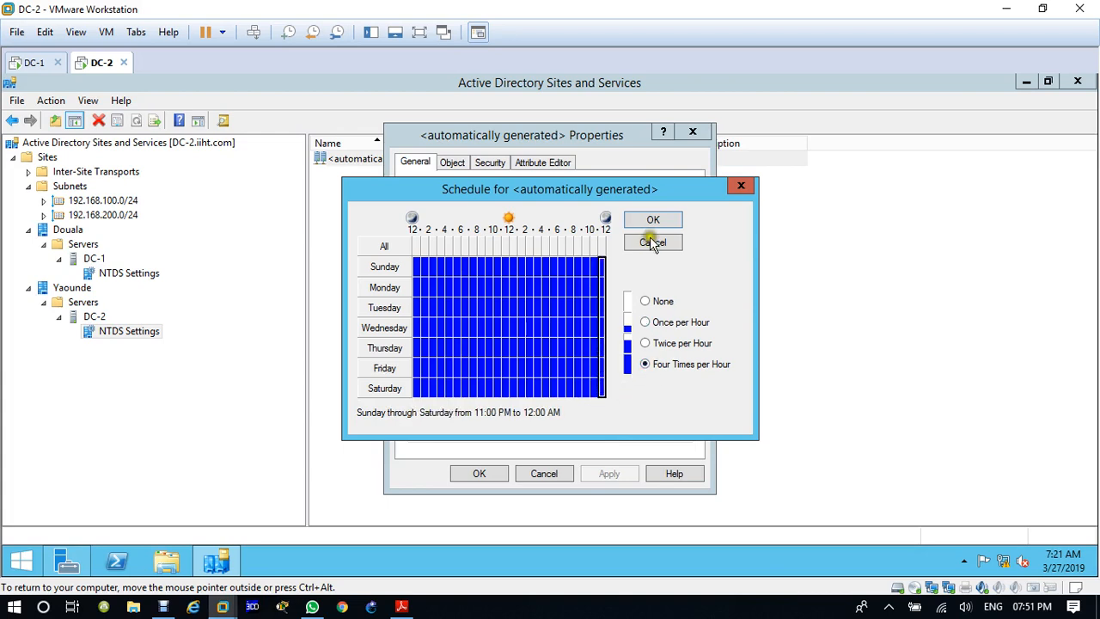
# Step: Accept the schedule, then save the connection from DC-1 and mark it as not automatically generated
pyautogui.click(653, 220)
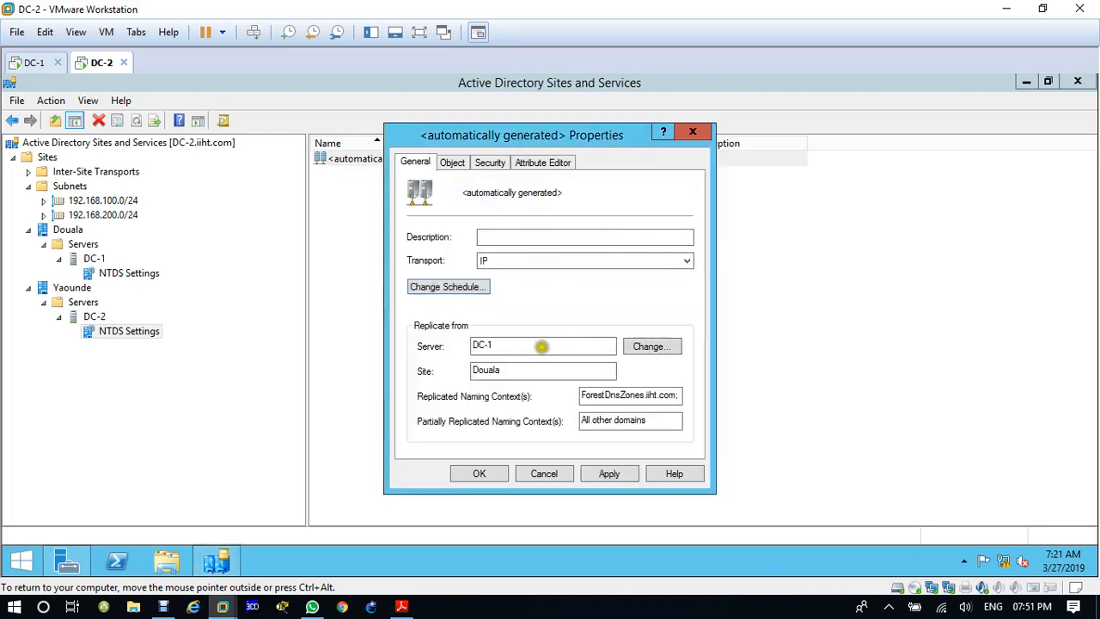
pyautogui.click(482, 469)
pyautogui.click(622, 366)
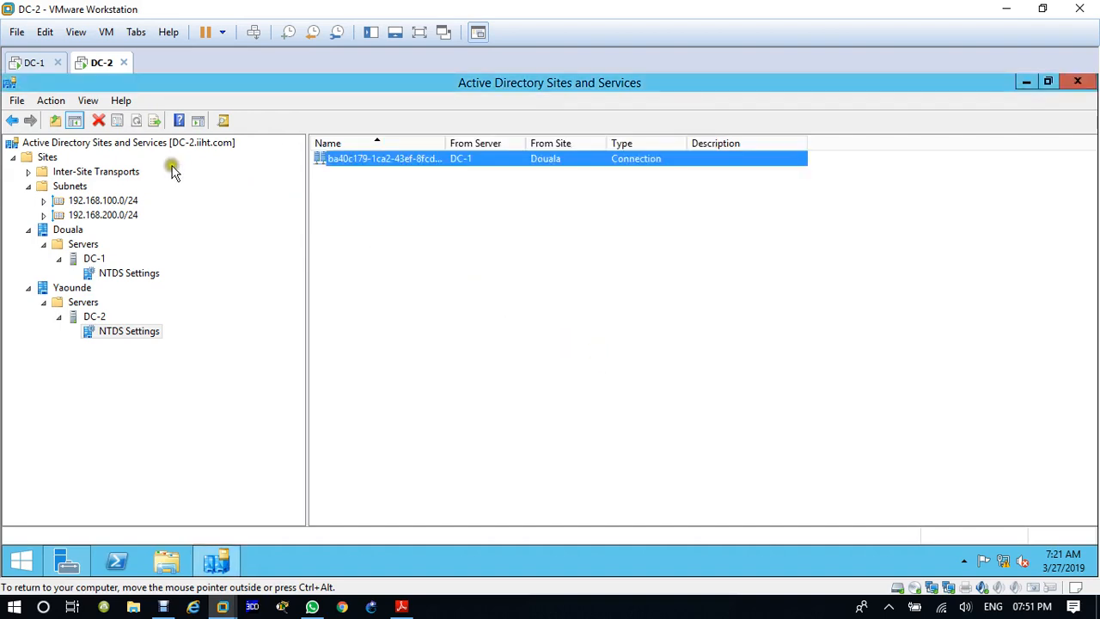
# Step: Switch to the DC-1 virtual machine and open Active Directory Sites and Services there
pyautogui.click(22, 67)
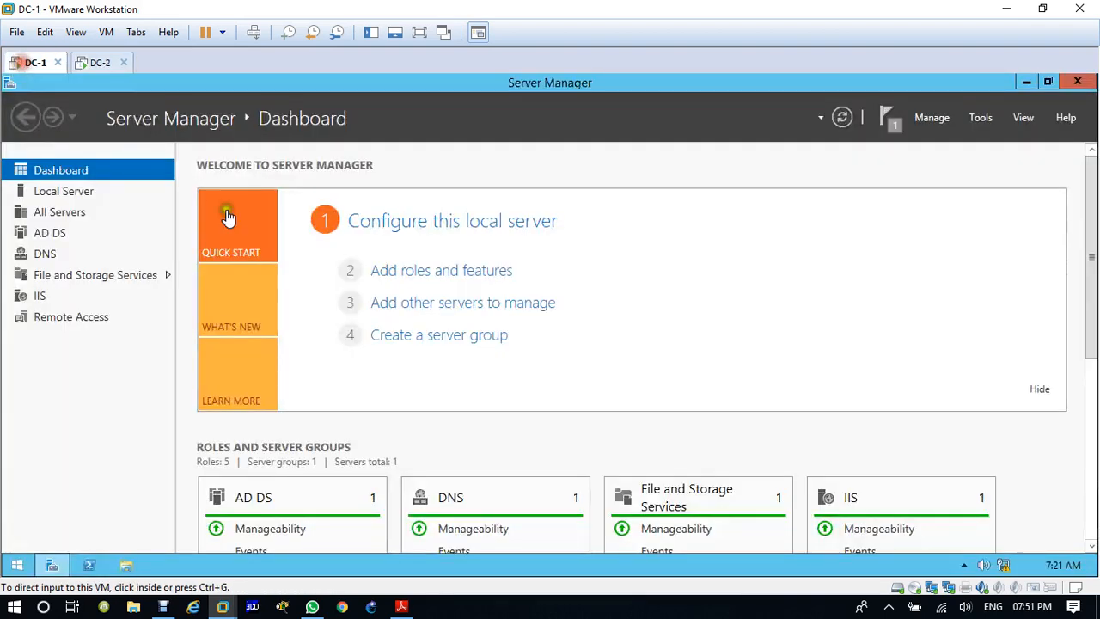
pyautogui.click(980, 122)
pyautogui.click(901, 192)
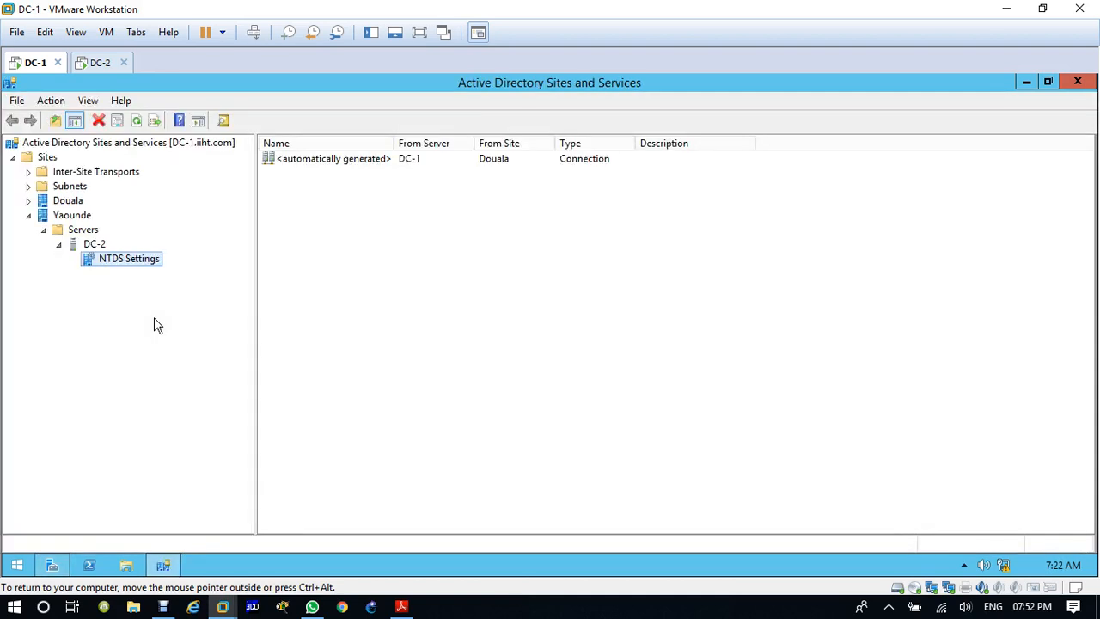
# Step: Open the replication schedule of the automatically generated connection from DC-2 under DC-1's NTDS Settings in Douala
pyautogui.doubleClick(48, 202)
pyautogui.doubleClick(59, 215)
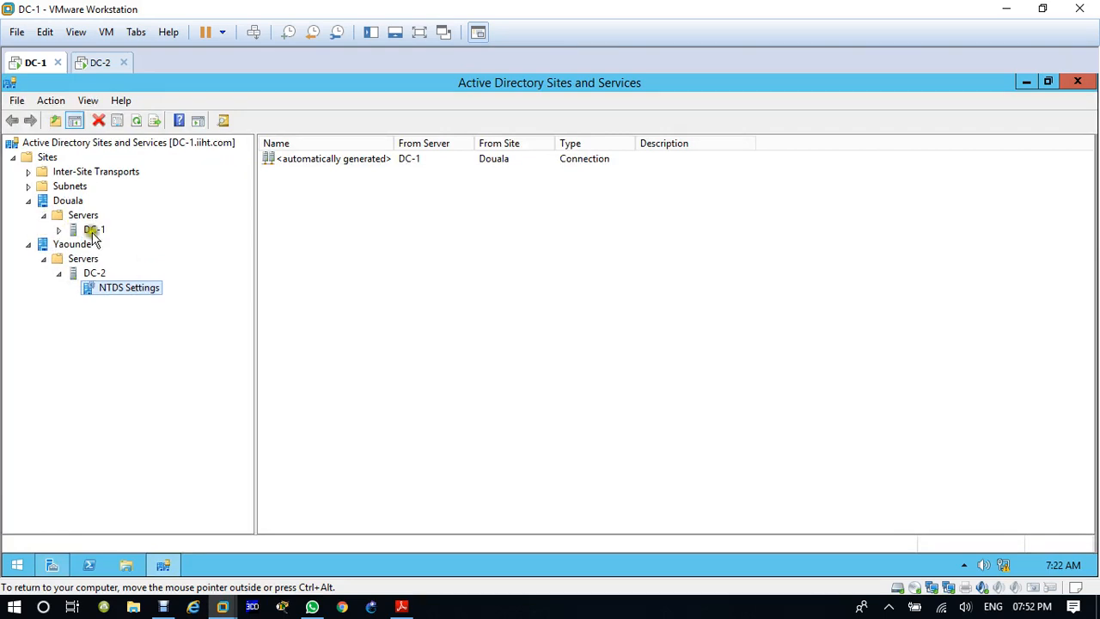
pyautogui.click(60, 230)
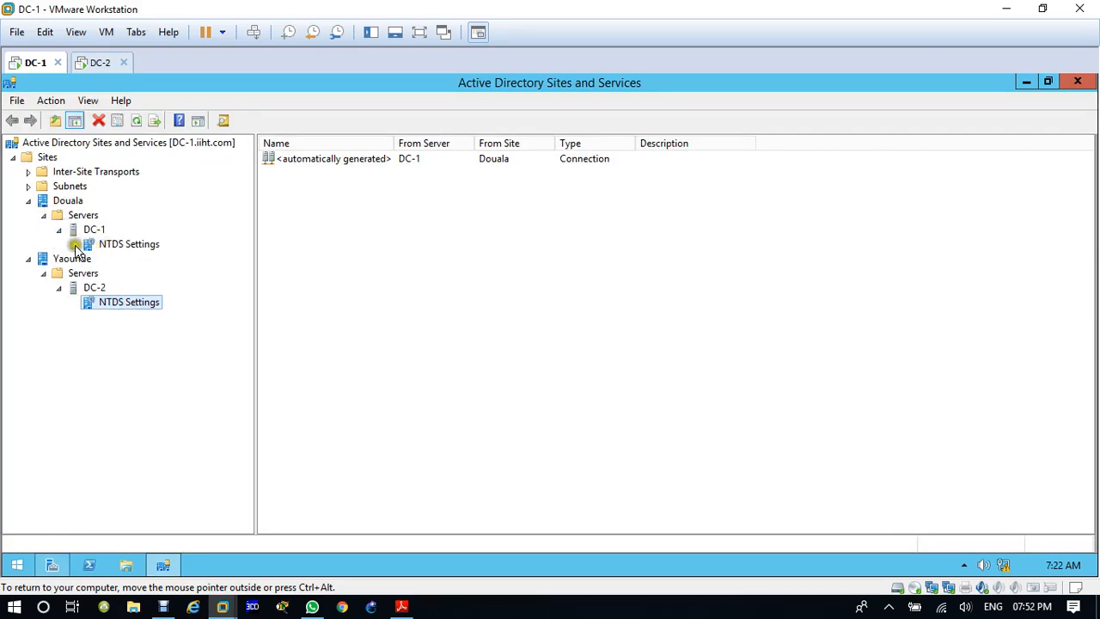
pyautogui.click(153, 246)
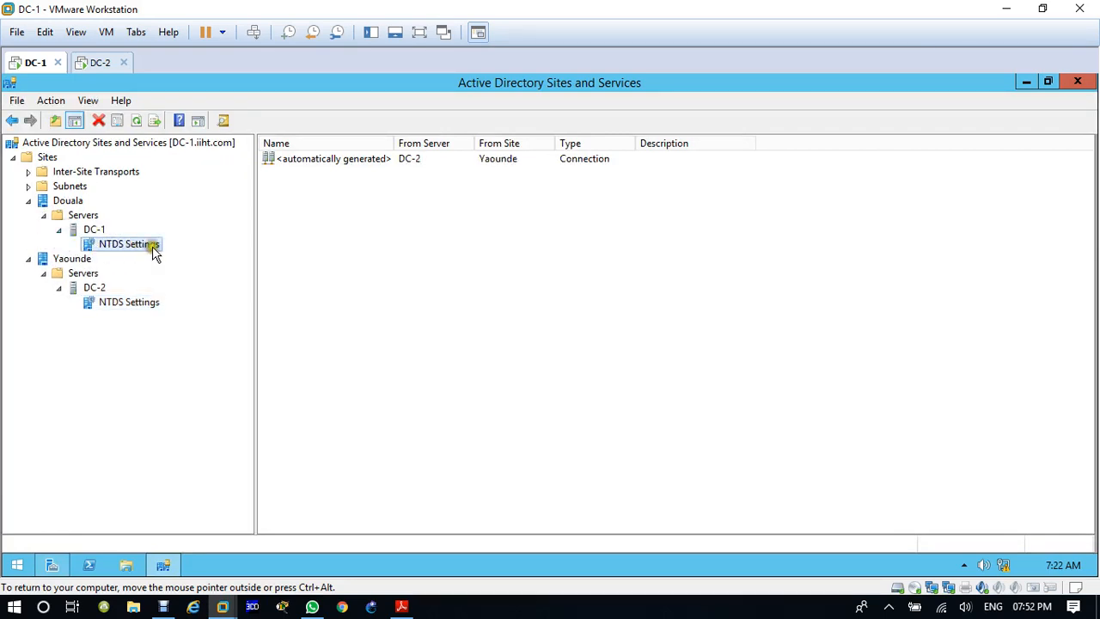
pyautogui.click(362, 162)
pyautogui.doubleClick(361, 163)
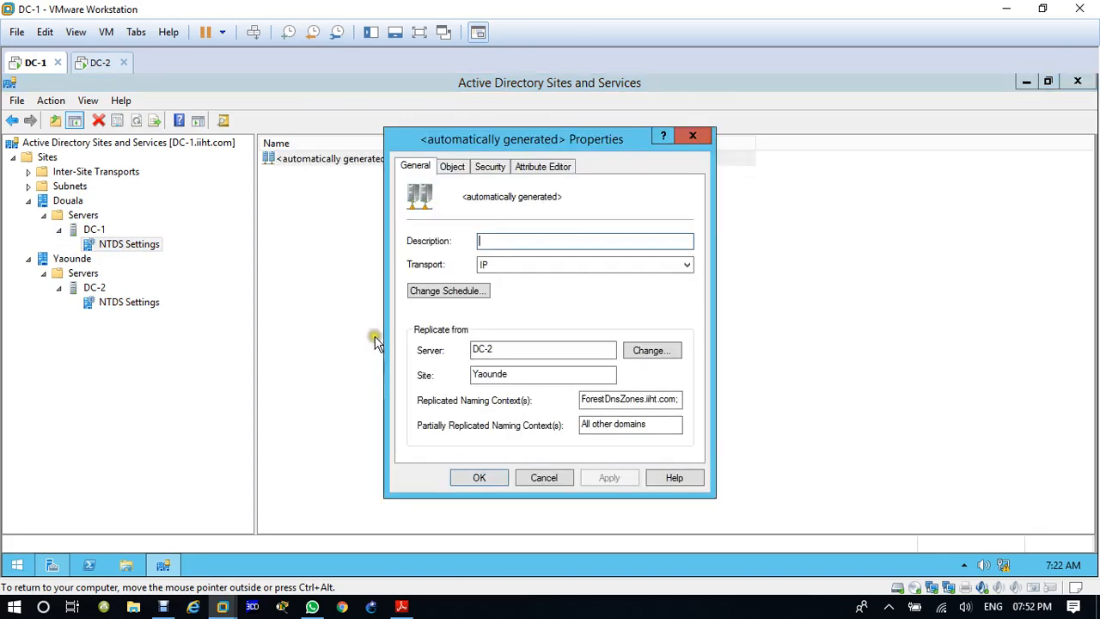
pyautogui.click(455, 290)
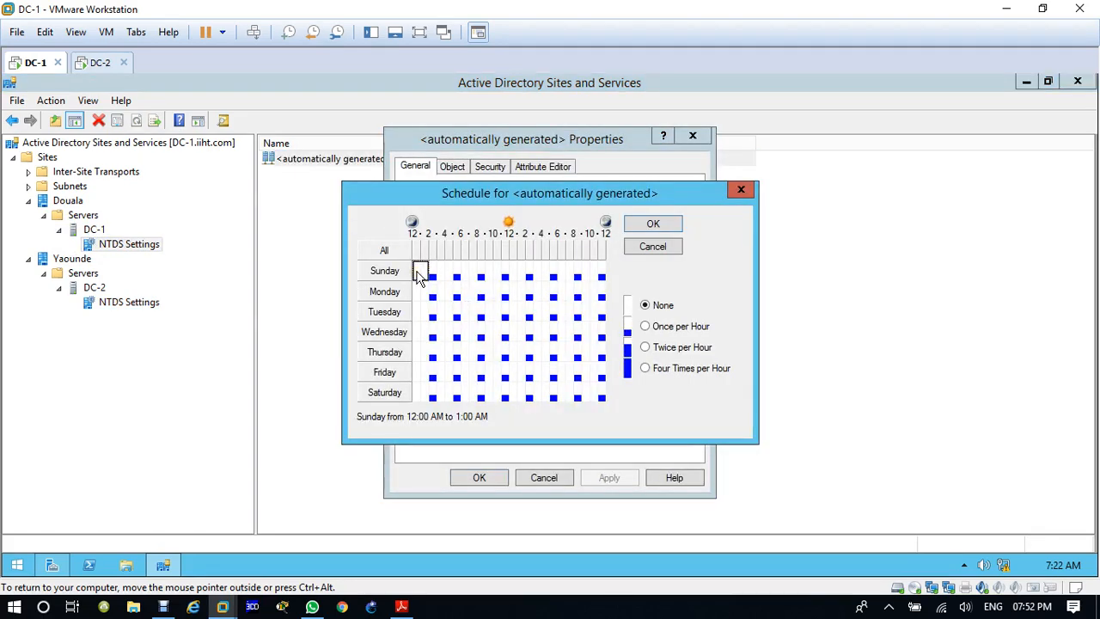
# Step: Set the whole weekly schedule of DC-2's connection to Four Times per Hour and save it as not automatically generated
pyautogui.moveTo(417, 273)
pyautogui.mouseDown()
pyautogui.moveTo(585, 274)
pyautogui.moveTo(600, 293)
pyautogui.moveTo(600, 393)
pyautogui.mouseUp()
pyautogui.moveTo(420, 272)
pyautogui.mouseDown()
pyautogui.moveTo(601, 273)
pyautogui.moveTo(602, 397)
pyautogui.mouseUp()
pyautogui.click(647, 368)
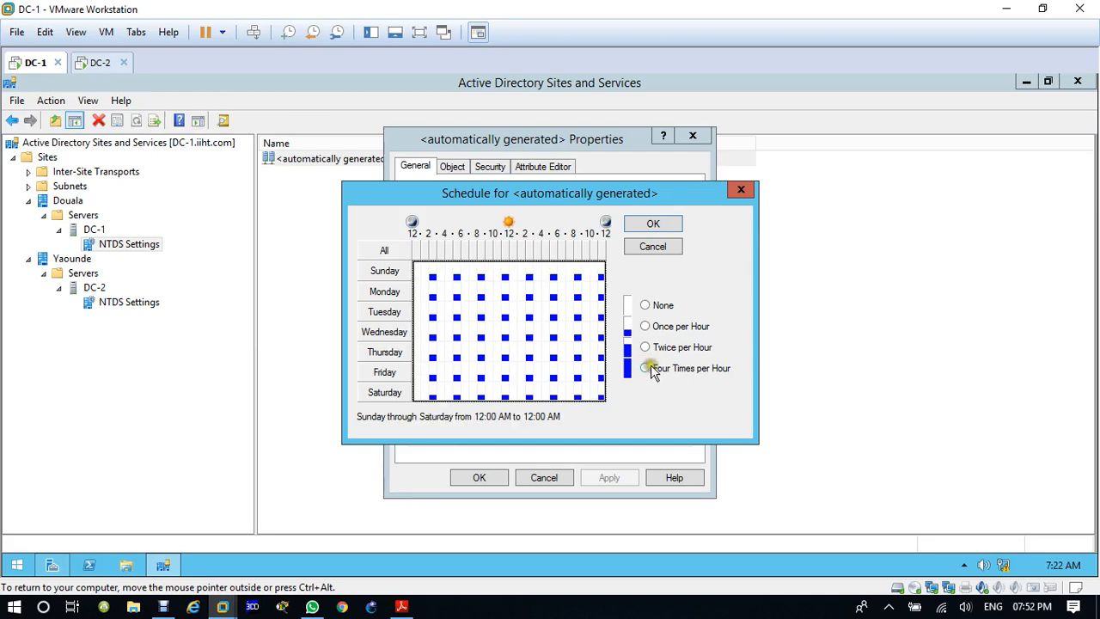
pyautogui.click(661, 223)
pyautogui.click(481, 478)
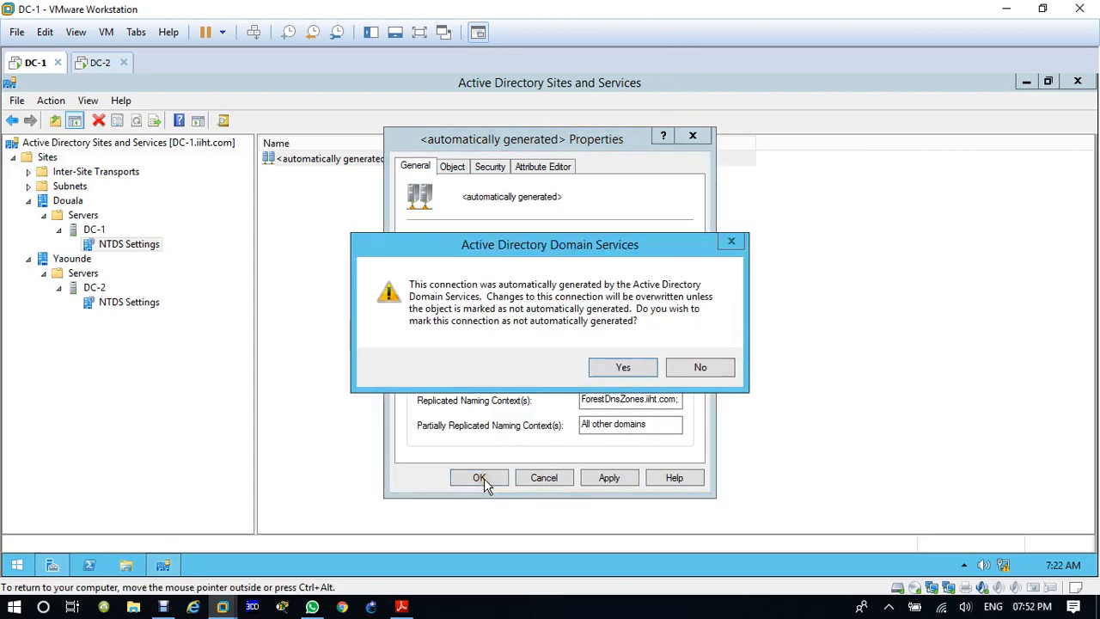
pyautogui.click(614, 370)
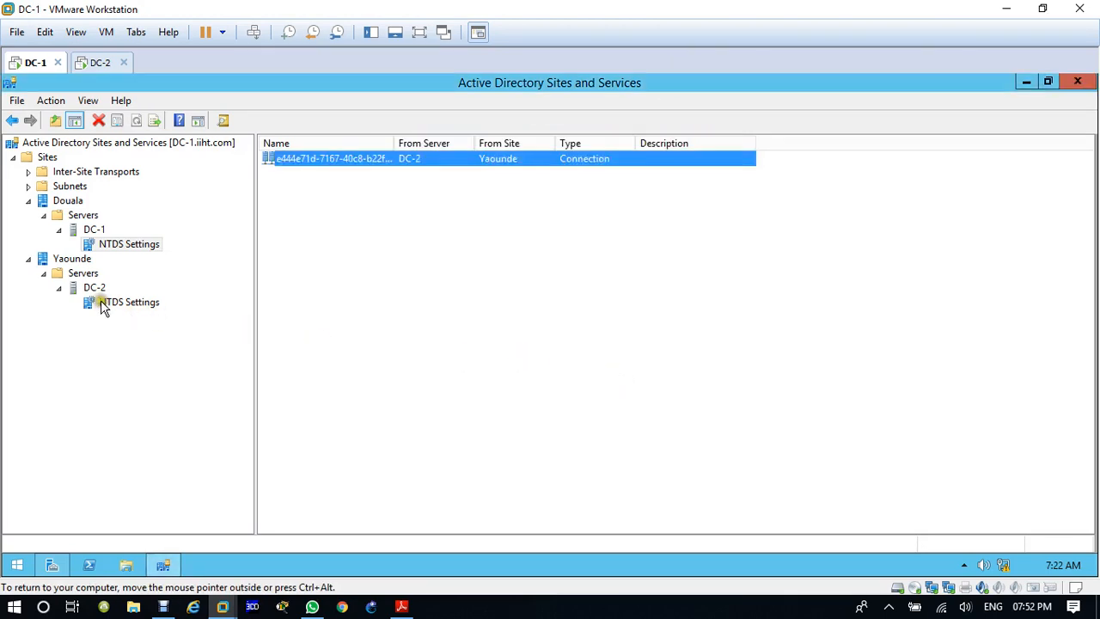
# Step: Open the replication schedule of the automatically generated connection from DC-1 under DC-2's NTDS Settings in Yaounde
pyautogui.click(103, 305)
pyautogui.rightClick(371, 158)
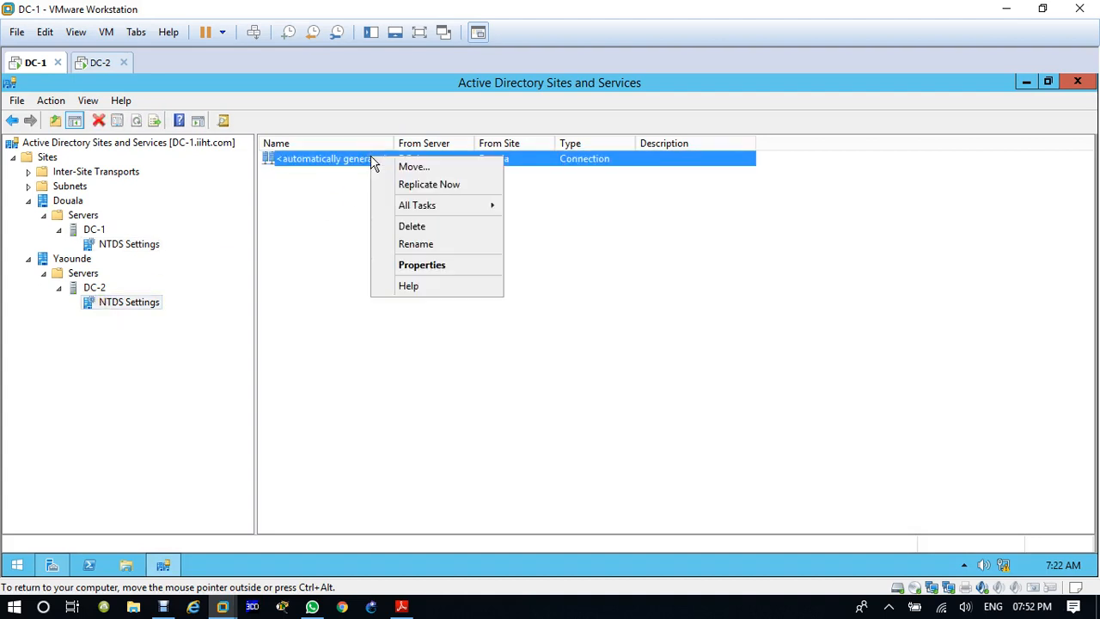
pyautogui.click(437, 264)
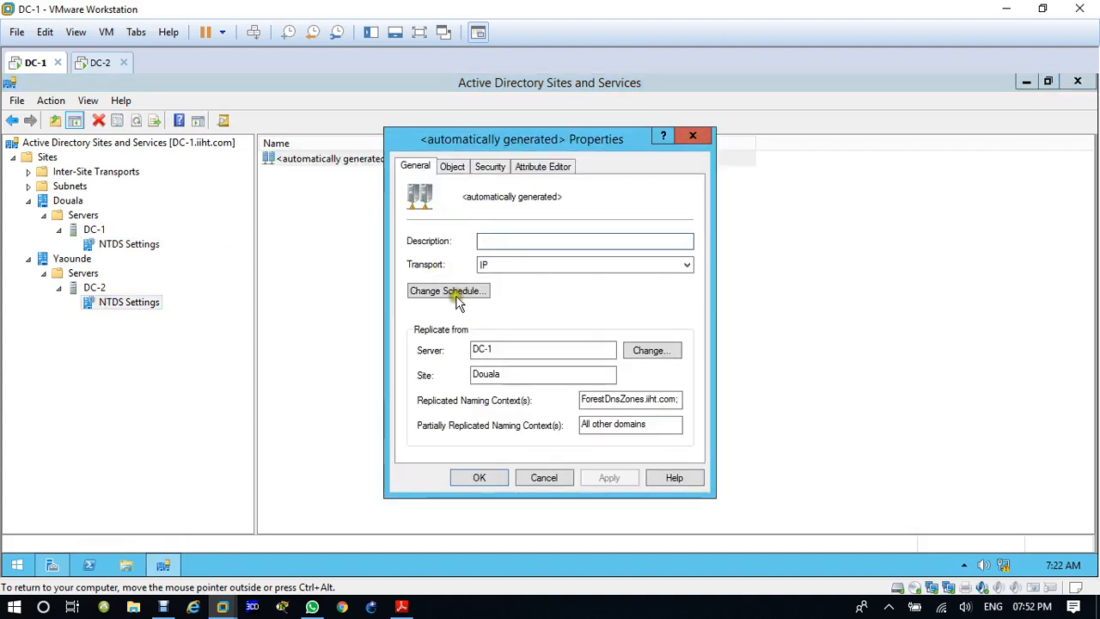
pyautogui.click(453, 292)
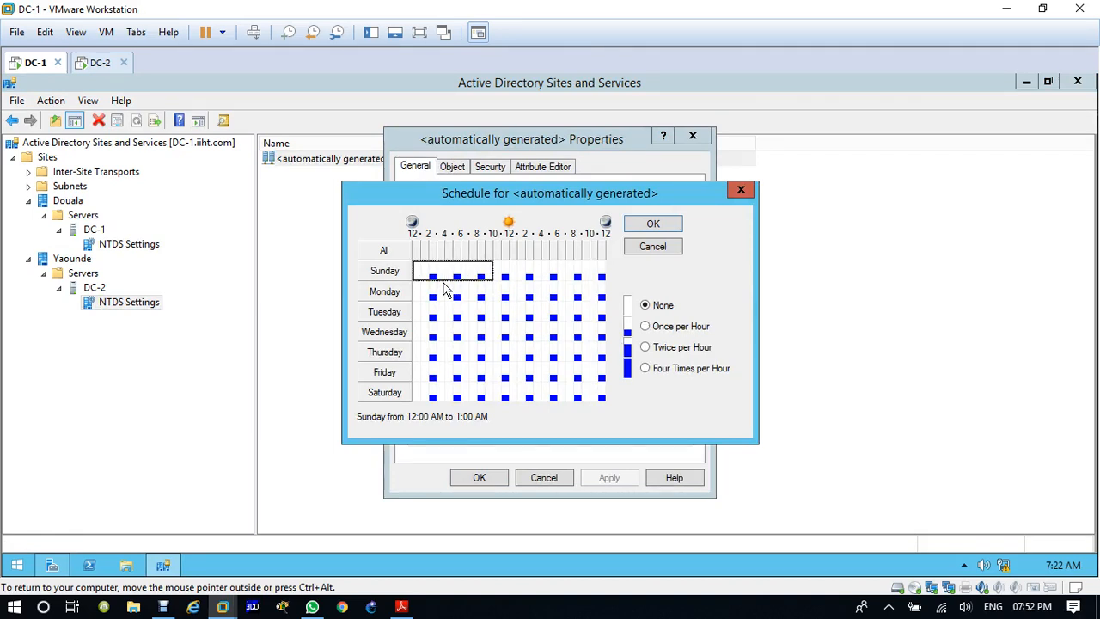
# Step: Set DC-1's connection schedule to Four Times per Hour for the entire week and save it as not automatically generated
pyautogui.moveTo(489, 271); pyautogui.dragTo(537, 271)
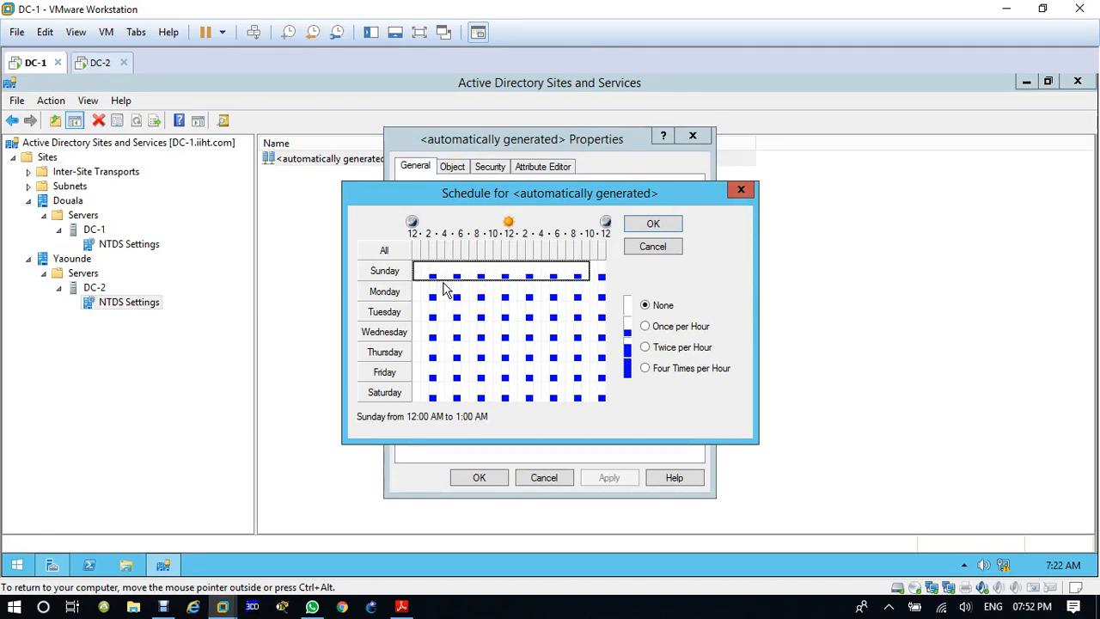
pyautogui.moveTo(601, 272); pyautogui.dragTo(602, 394)
pyautogui.click(645, 368)
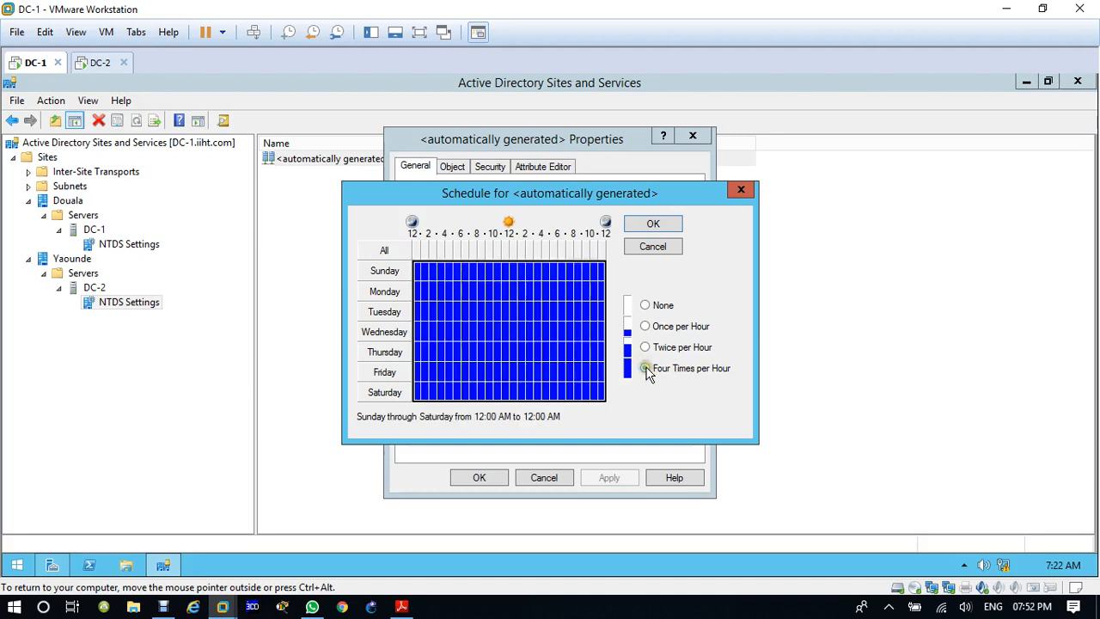
pyautogui.click(654, 226)
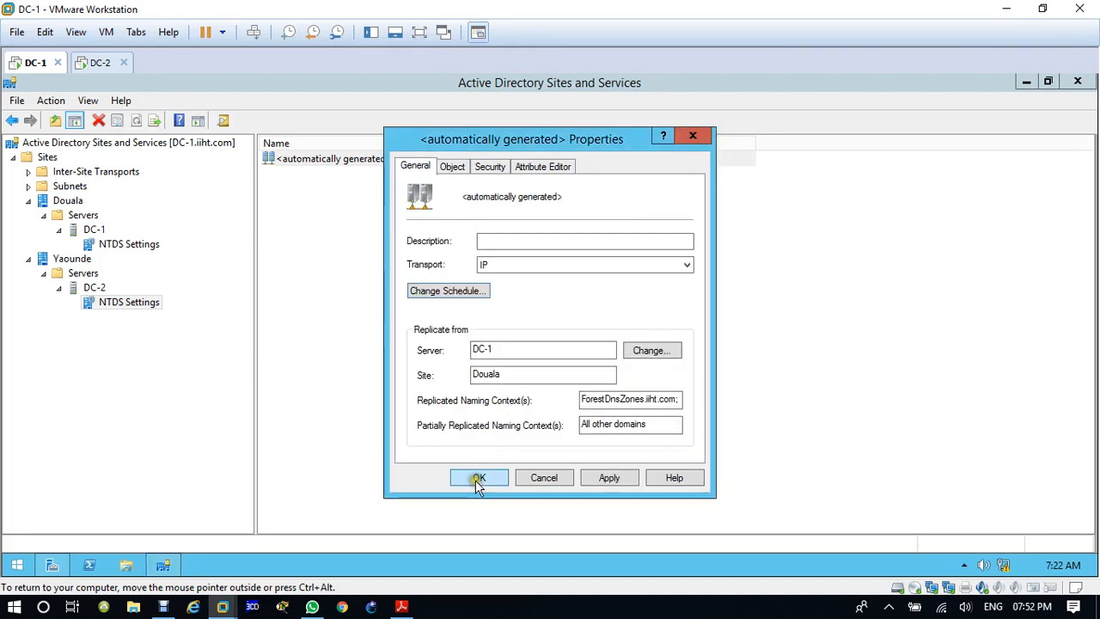
pyautogui.click(479, 480)
pyautogui.press('Return')
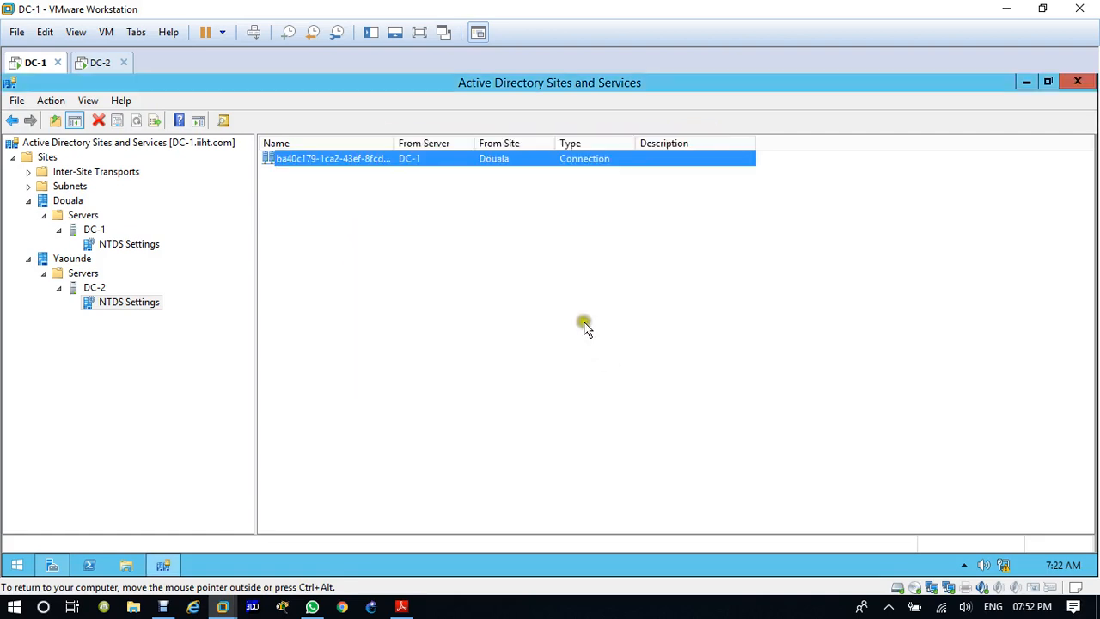
# Step: Refresh the Sites container on DC-1 and close Active Directory Sites and Services and Server Manager
pyautogui.click(45, 159)
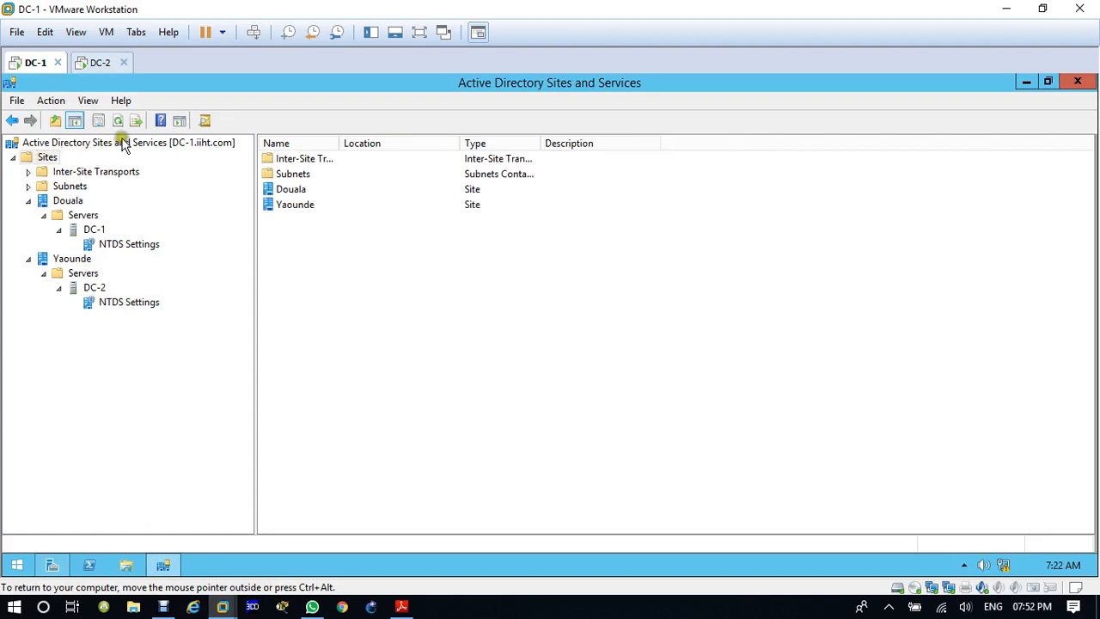
pyautogui.click(117, 121)
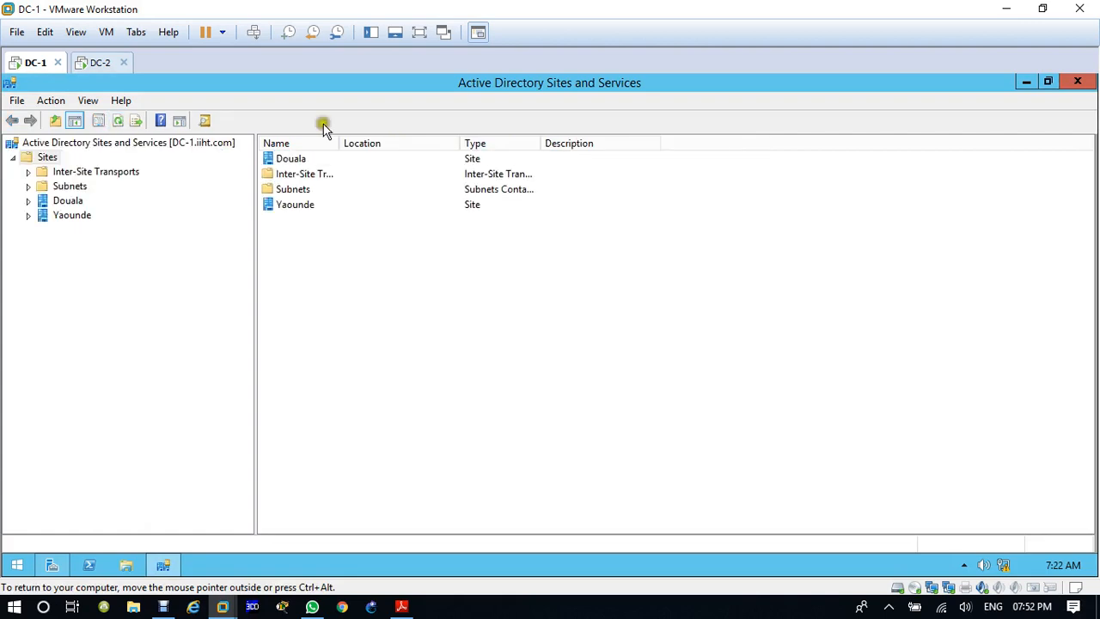
pyautogui.click(1077, 90)
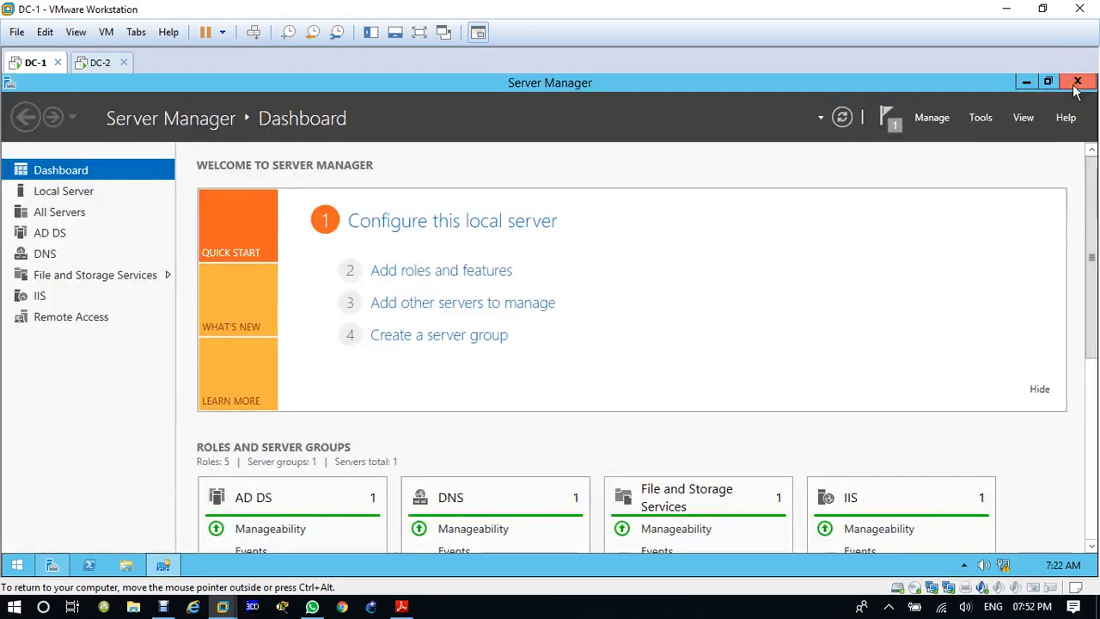
pyautogui.click(1076, 89)
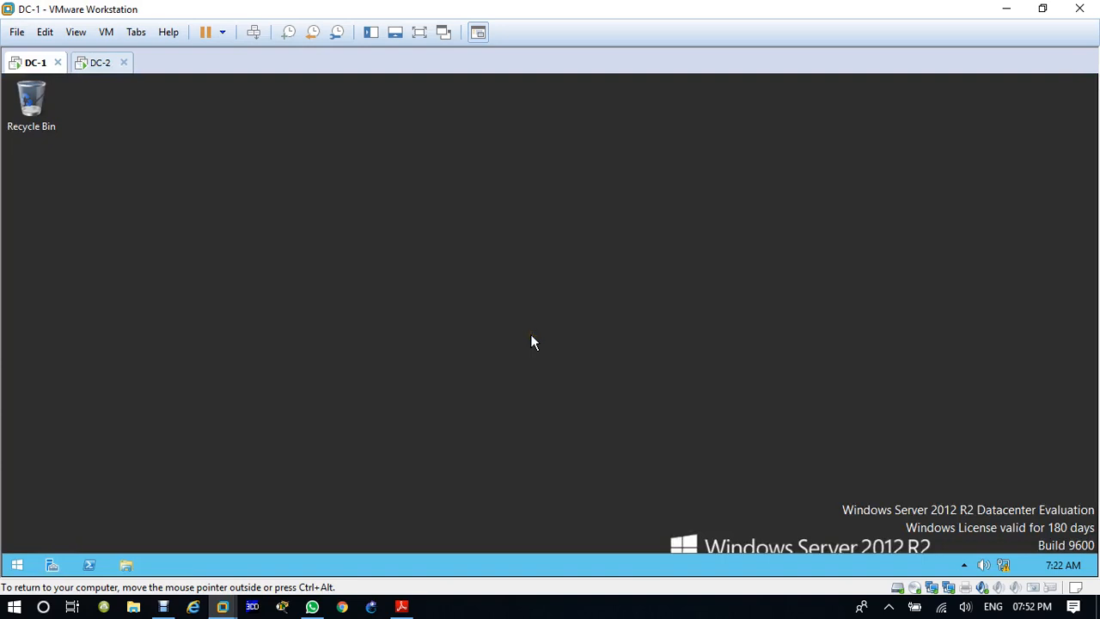
# Step: Open Active Directory Users and Computers on DC-1 by running dsa.msc
pyautogui.press('super+r')
pyautogui.write('dsa')
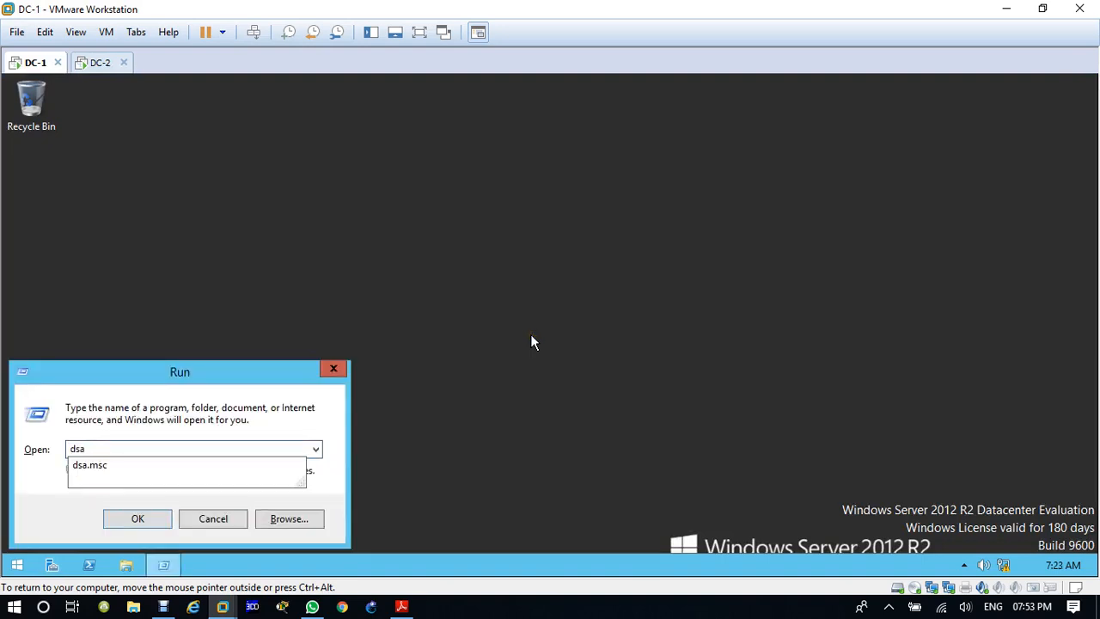
pyautogui.press('Down')
pyautogui.press('Return')
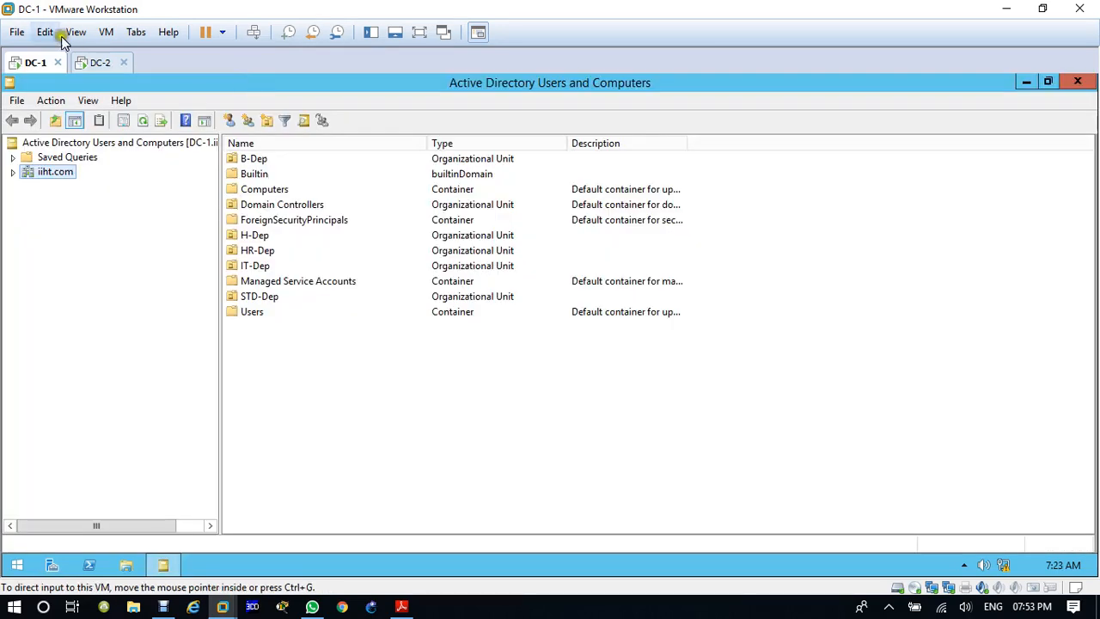
# Step: Switch to the DC-2 virtual machine and close its Active Directory Sites and Services and Server Manager
pyautogui.click(96, 62)
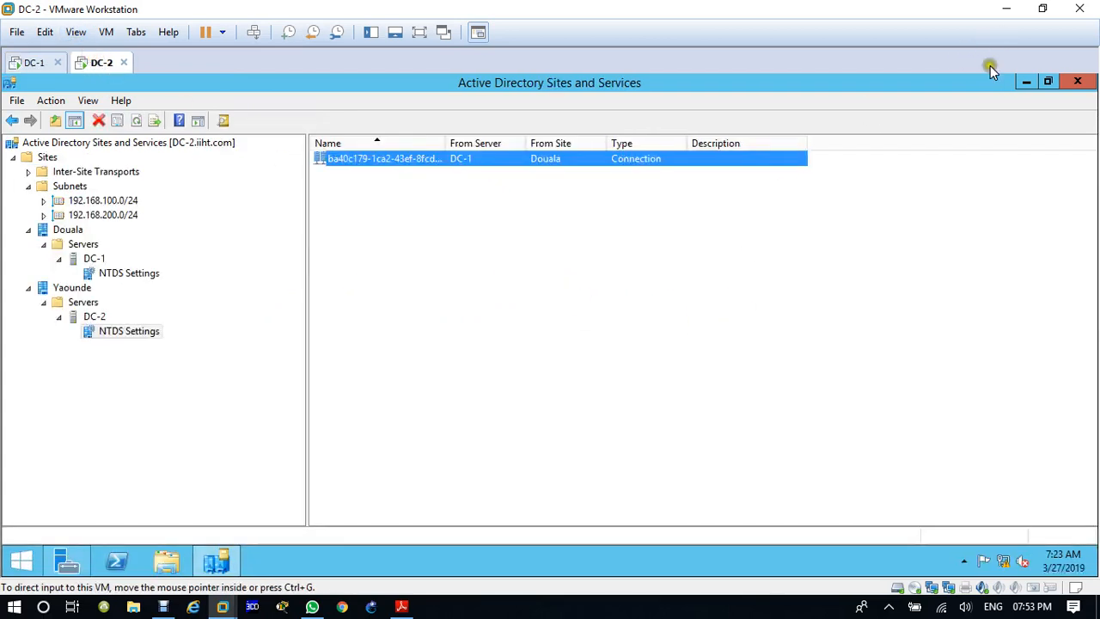
pyautogui.click(1078, 81)
pyautogui.click(1083, 82)
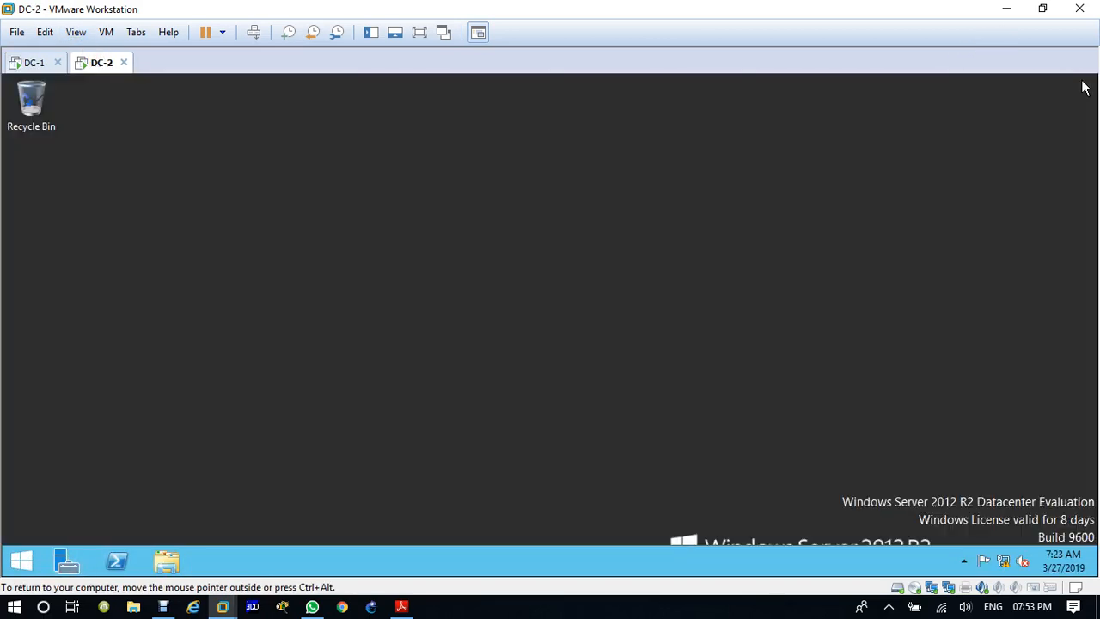
# Step: Run dsa.msc on DC-2 to launch Active Directory Users and Computers, and return to the DC-1 virtual machine
pyautogui.press('super+r')
pyautogui.write('ds')
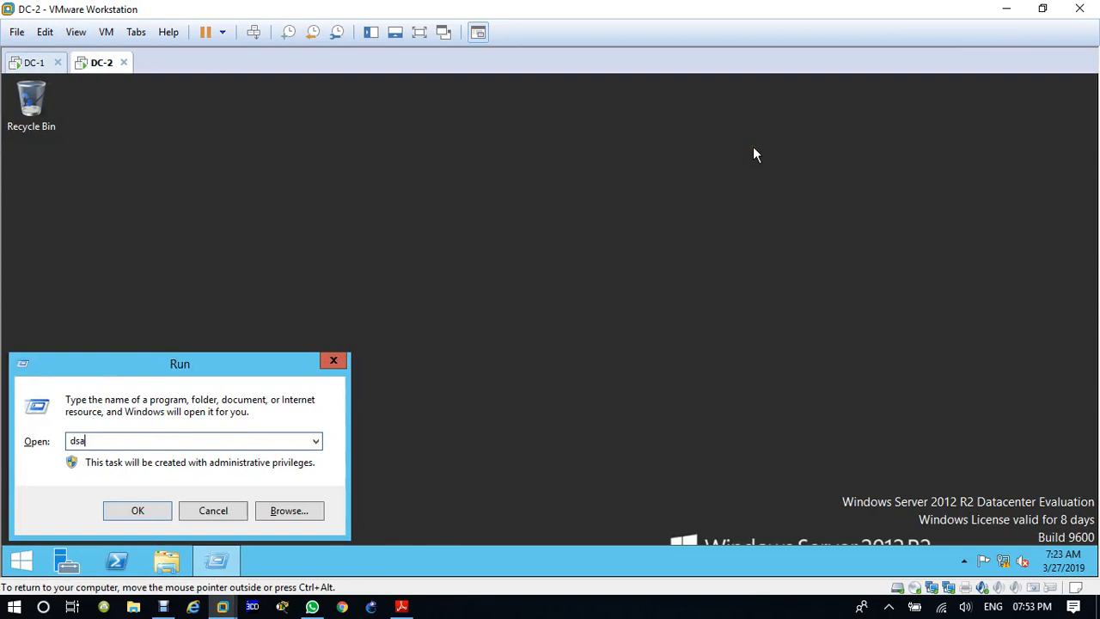
pyautogui.write('a.msc')
pyautogui.press('Return')
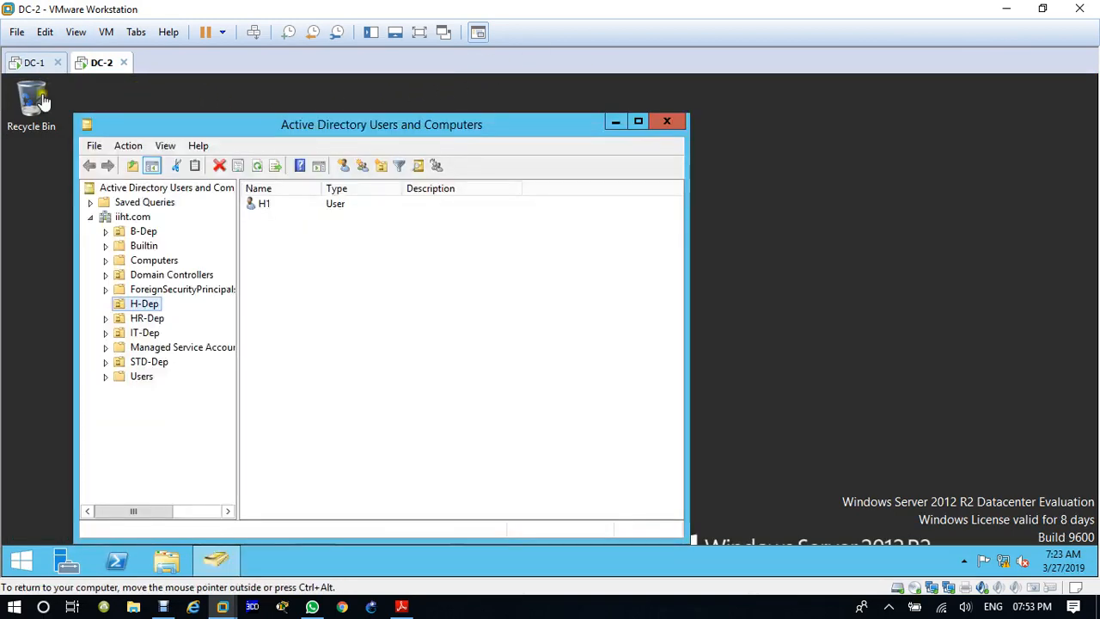
pyautogui.click(34, 61)
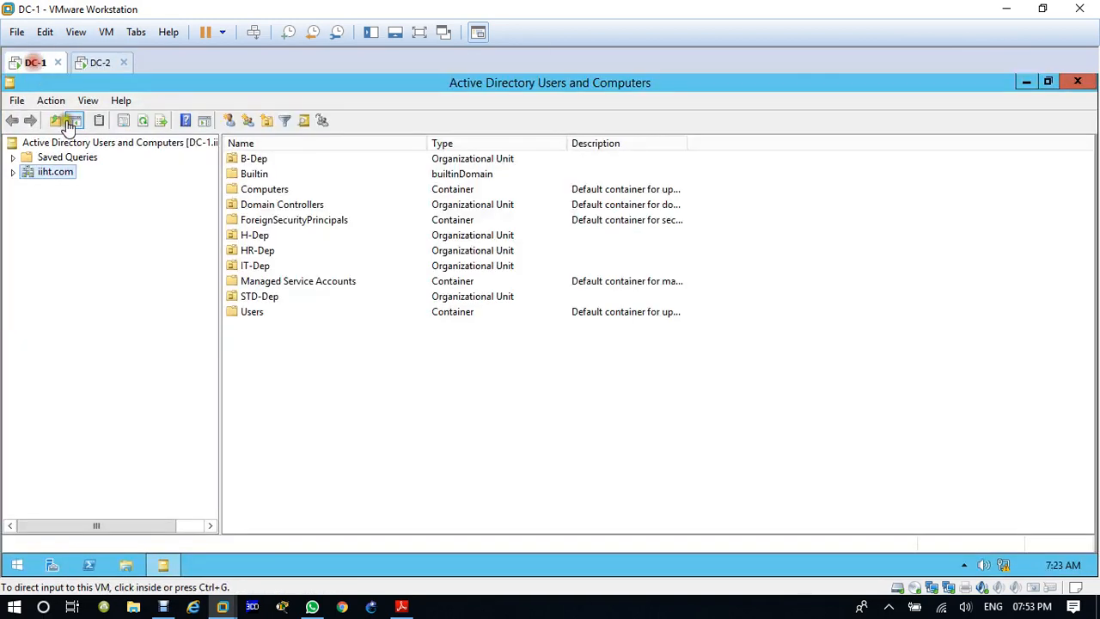
# Step: Start a new user in the B-Dep organizational unit with first name and logon name B2, and continue to the password settings
pyautogui.doubleClick(253, 159)
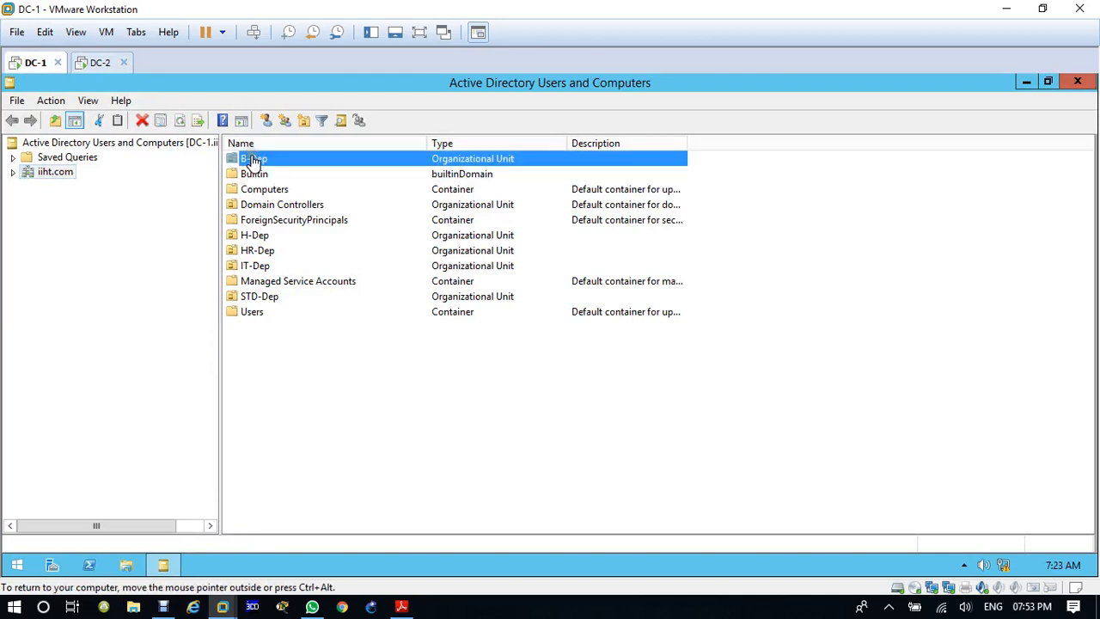
pyautogui.click(247, 121)
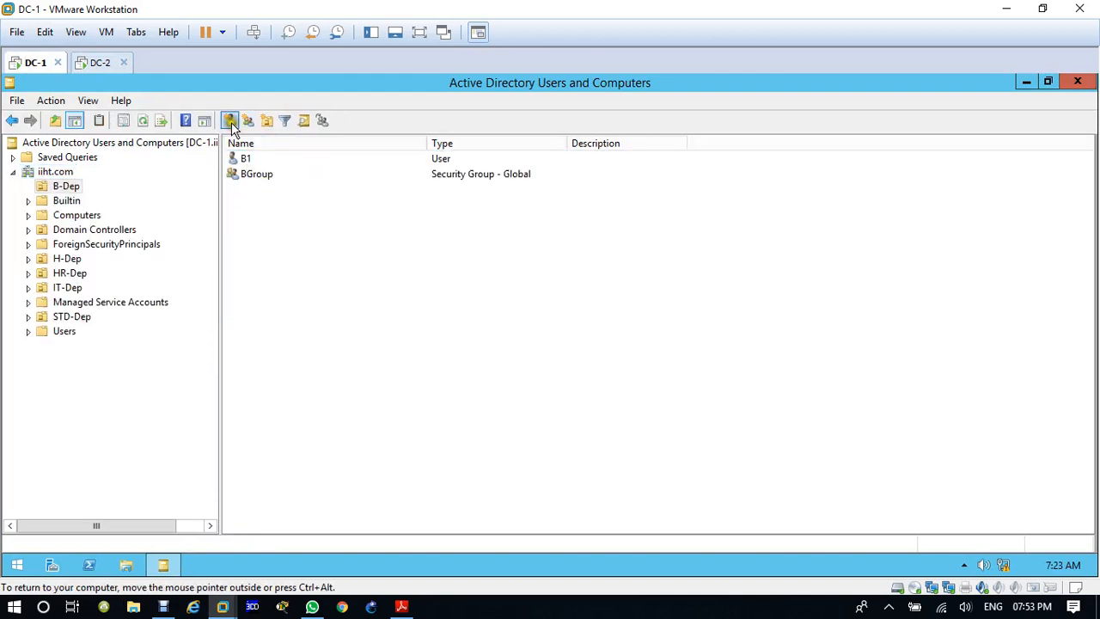
pyautogui.write('B2')
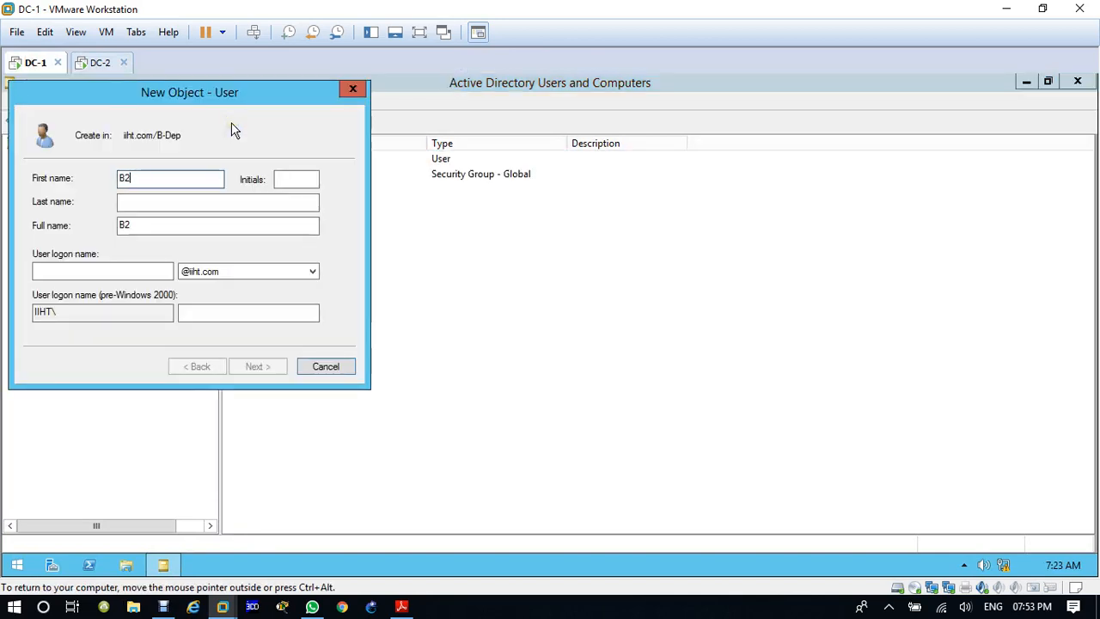
pyautogui.press('Tab')
pyautogui.press('Tab')
pyautogui.press('Tab')
pyautogui.press('Tab')
pyautogui.write('B')
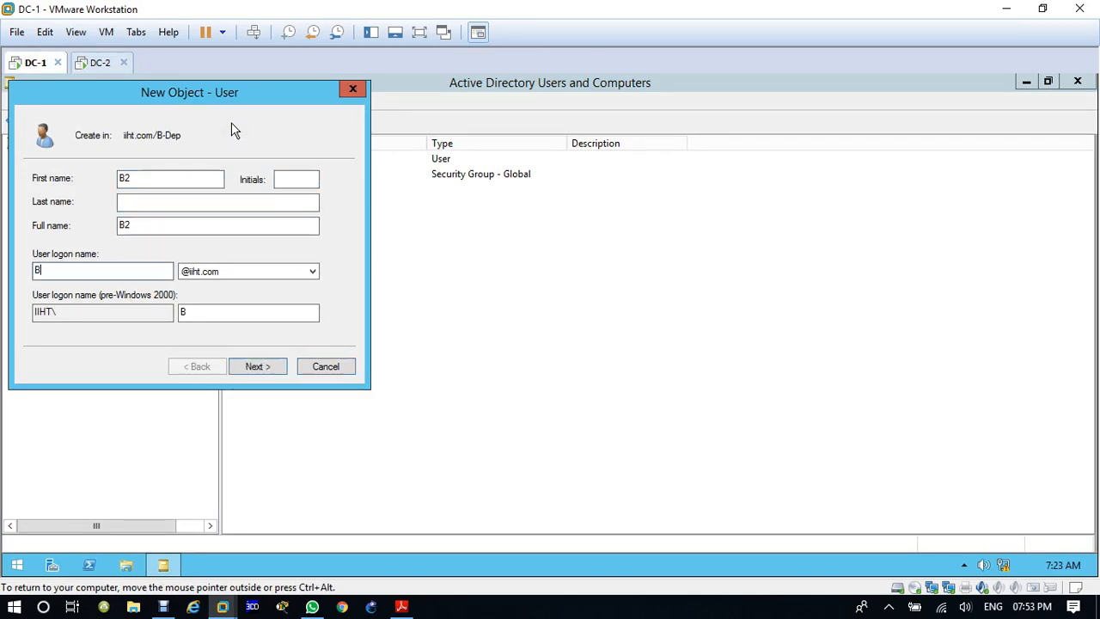
pyautogui.press('Tab')
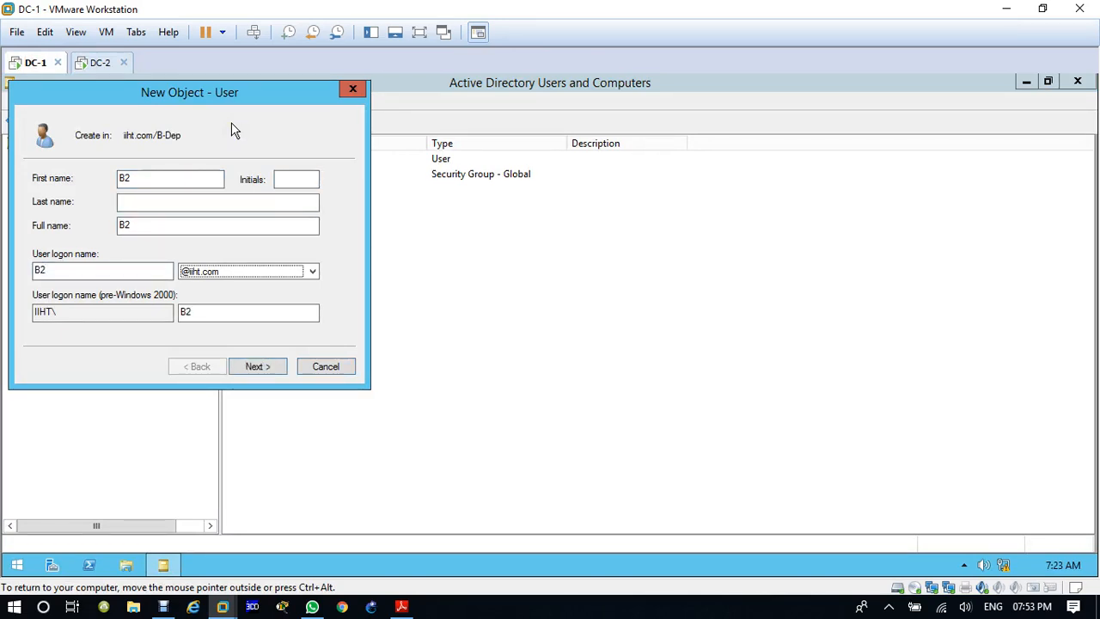
pyautogui.press('Return')
# Step: Enter the account password for user B2 and repeat it in the confirmation field
pyautogui.write('P')
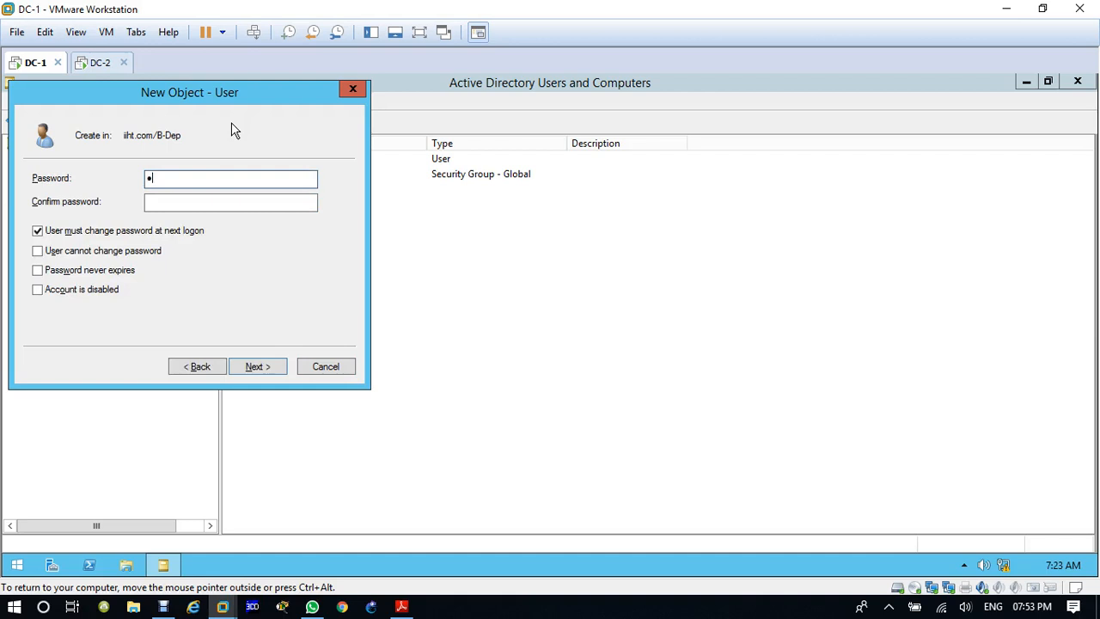
pyautogui.write('@ssw0rd')
pyautogui.press('Tab')
pyautogui.write('P@s')
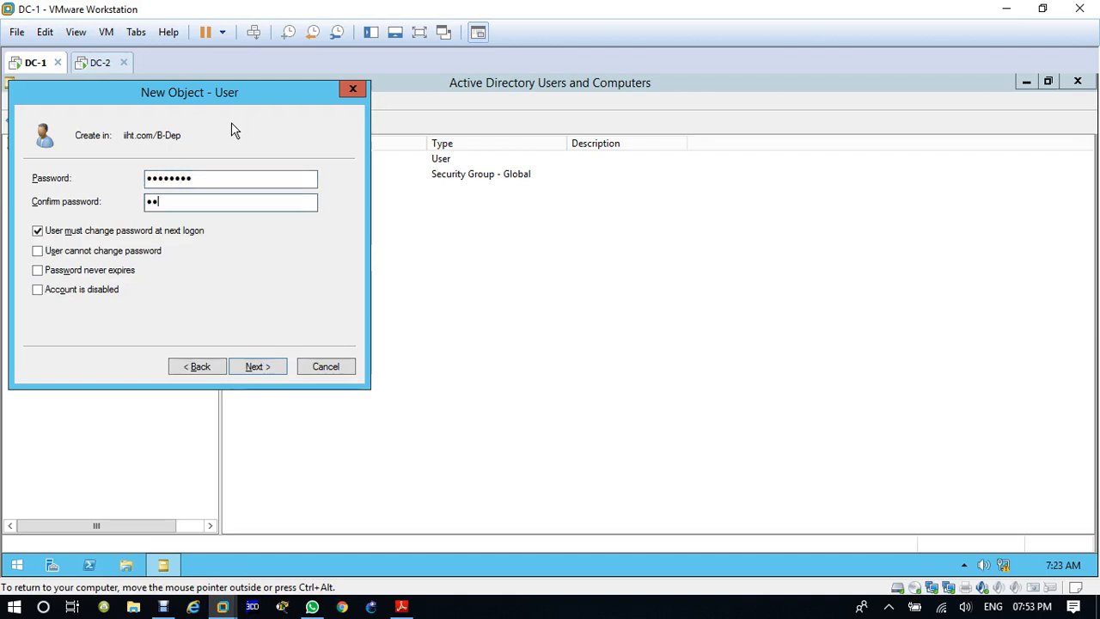
pyautogui.press('BackSpace')
pyautogui.press('BackSpace')
pyautogui.press('BackSpace')
pyautogui.write('P@ssw0rd')
# Step: Set B2's password so the user cannot change it and it never expires, without a forced change at next logon, and finish creating the user
pyautogui.click(148, 231)
pyautogui.click(133, 250)
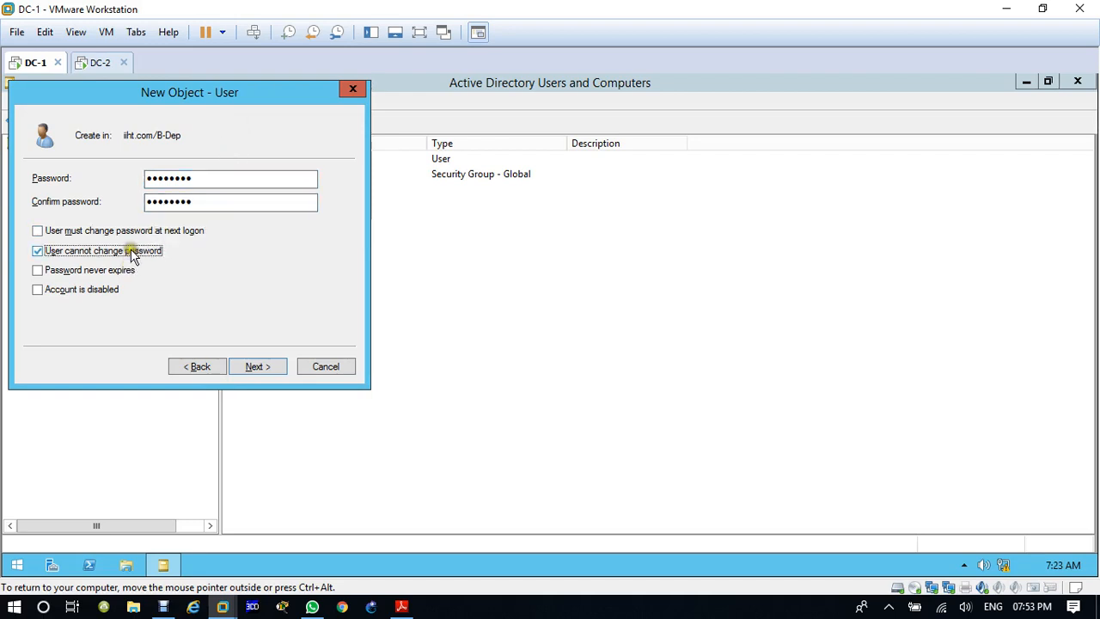
pyautogui.click(112, 271)
pyautogui.click(261, 367)
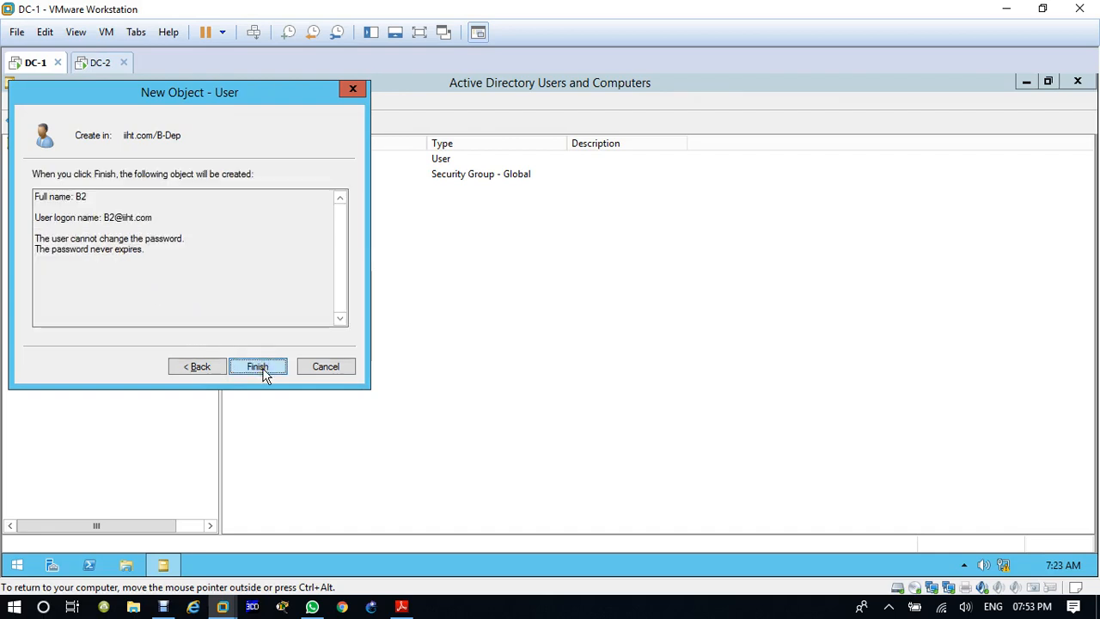
pyautogui.click(260, 367)
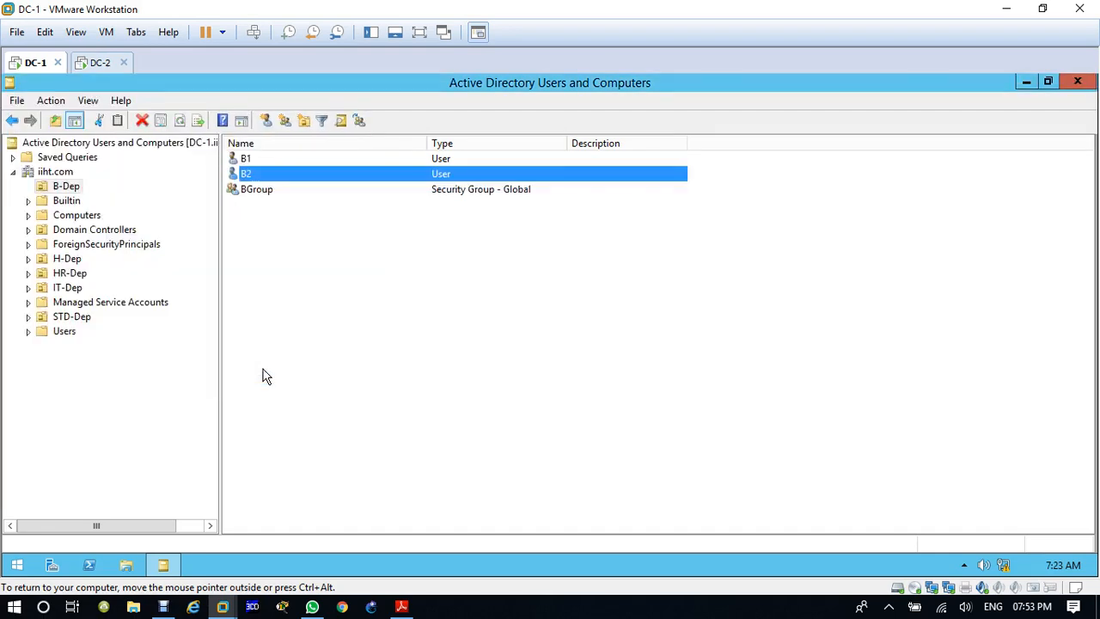
# Step: Refresh the iiht.com domain on DC-1 and on DC-2, and check B-Dep on DC-2 for the B2 user
pyautogui.click(60, 172)
pyautogui.click(143, 120)
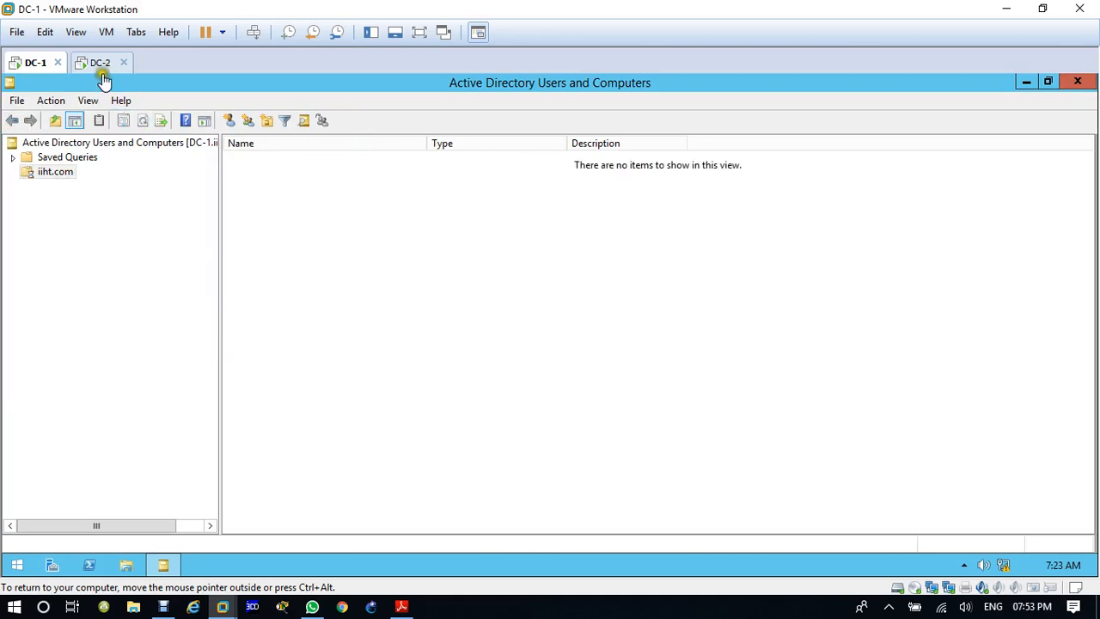
pyautogui.click(100, 62)
pyautogui.click(145, 233)
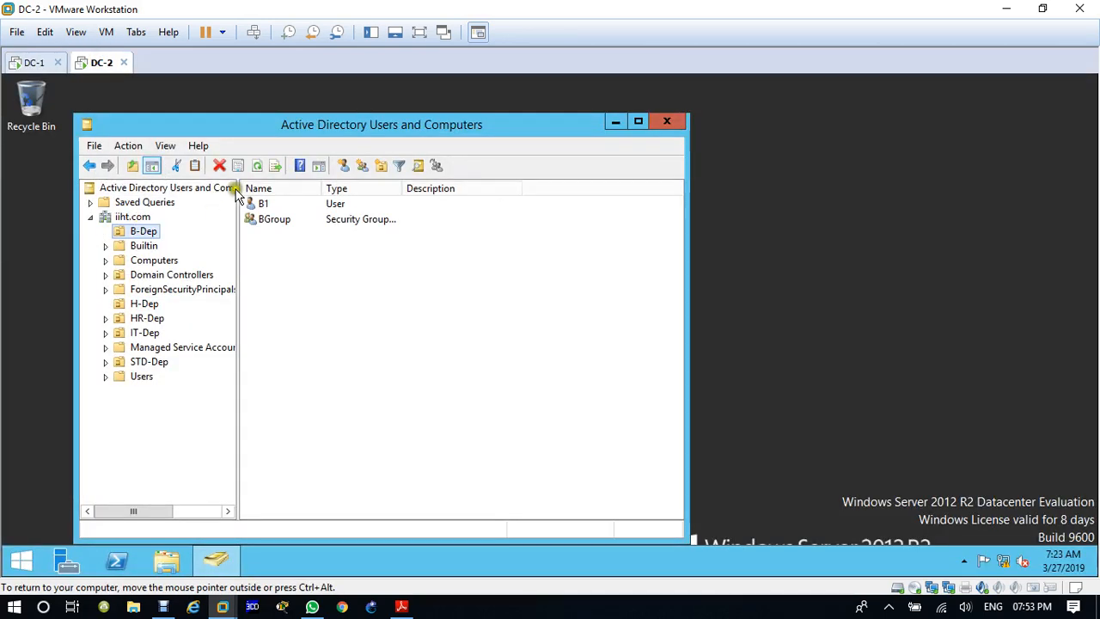
pyautogui.click(261, 166)
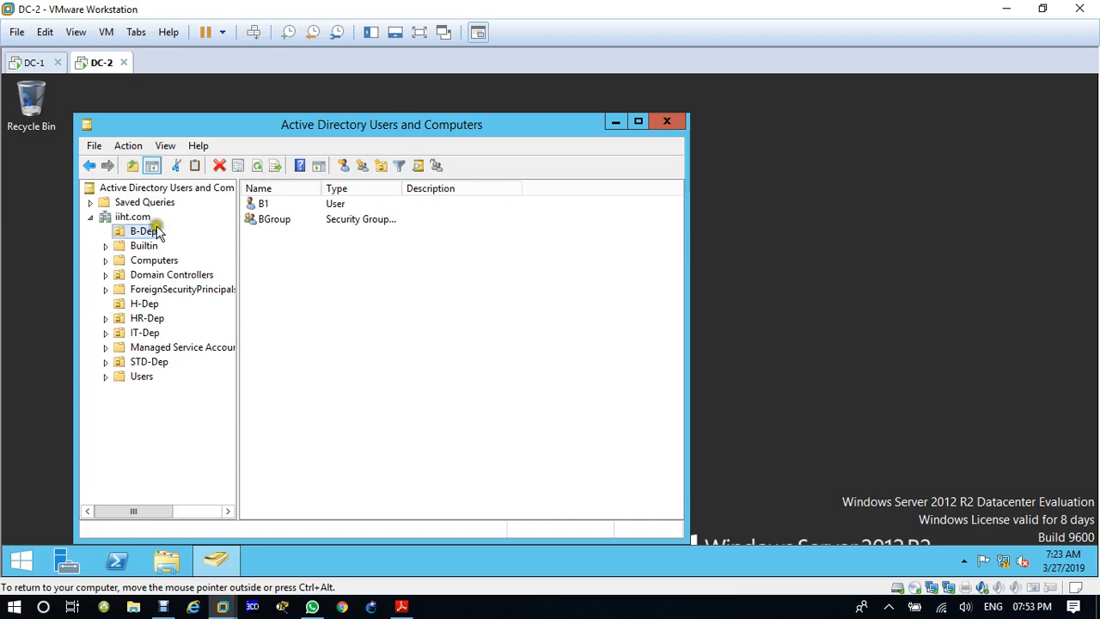
pyautogui.click(145, 218)
pyautogui.click(220, 165)
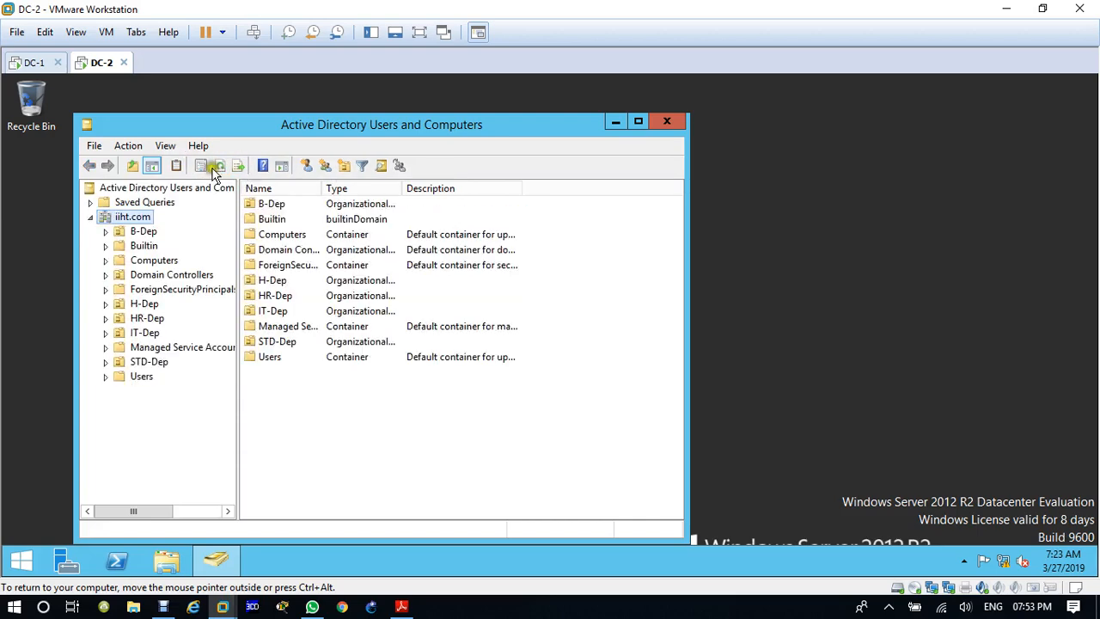
pyautogui.click(144, 232)
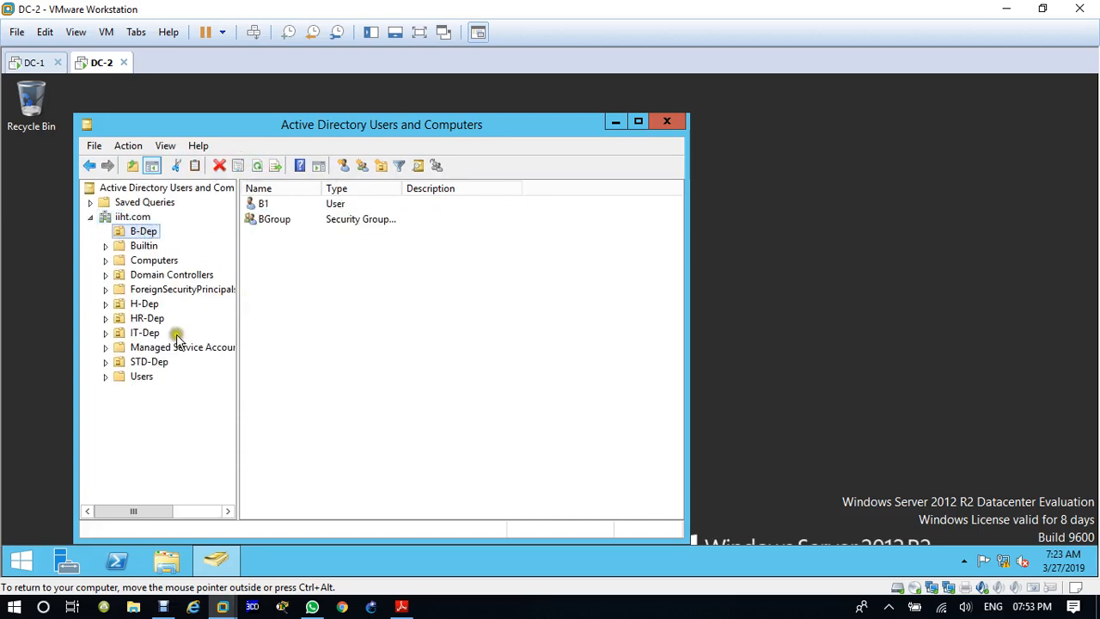
# Step: Start a new user in the H-Dep organizational unit on DC-2 with the first name H2
pyautogui.click(148, 306)
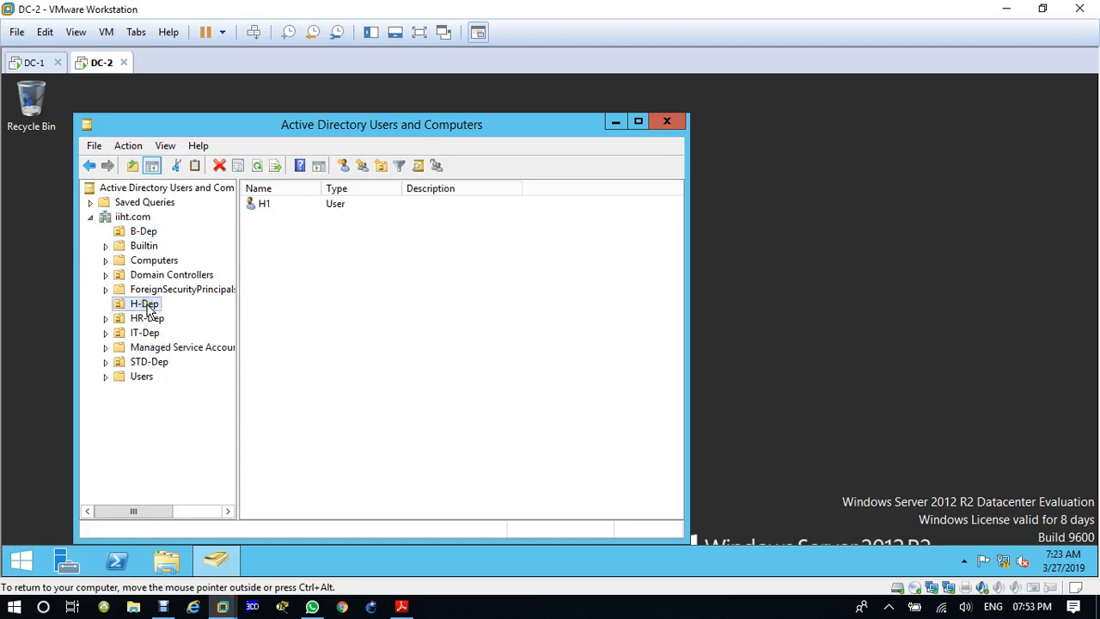
pyautogui.click(342, 168)
pyautogui.write('H2')
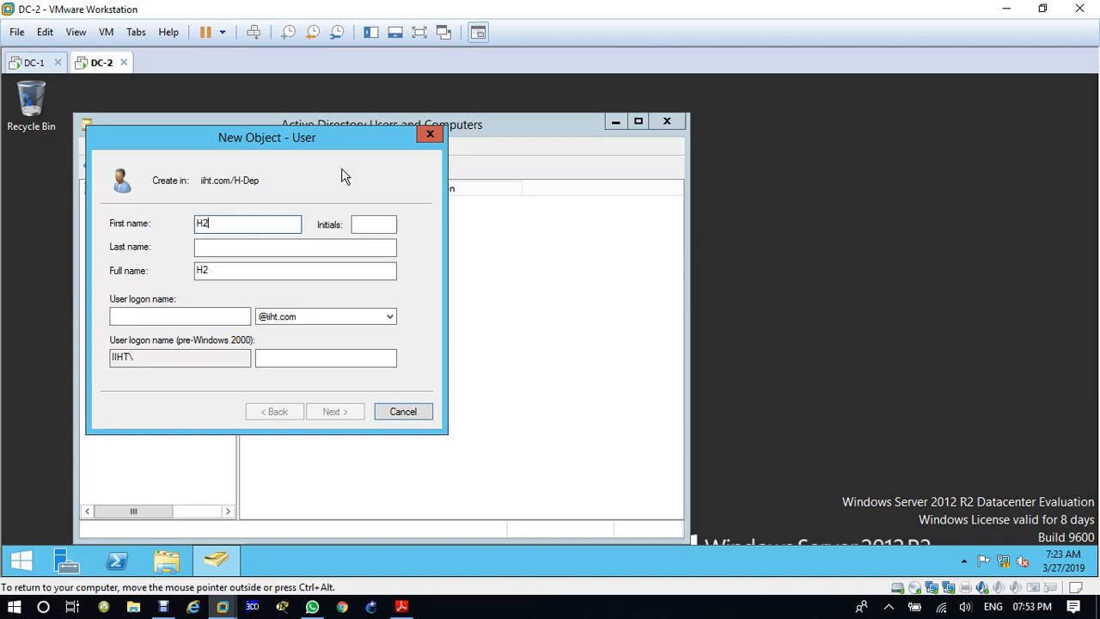
pyautogui.press('Tab')
pyautogui.press('Tab')
pyautogui.press('Tab')
pyautogui.press('Tab')
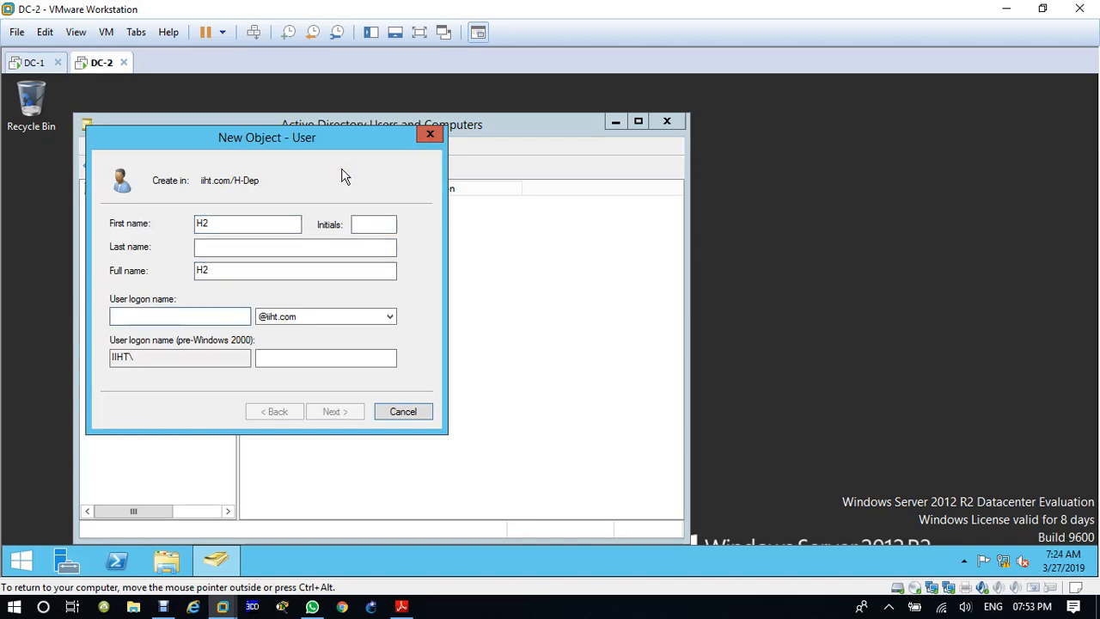
pyautogui.write('123@iiht')
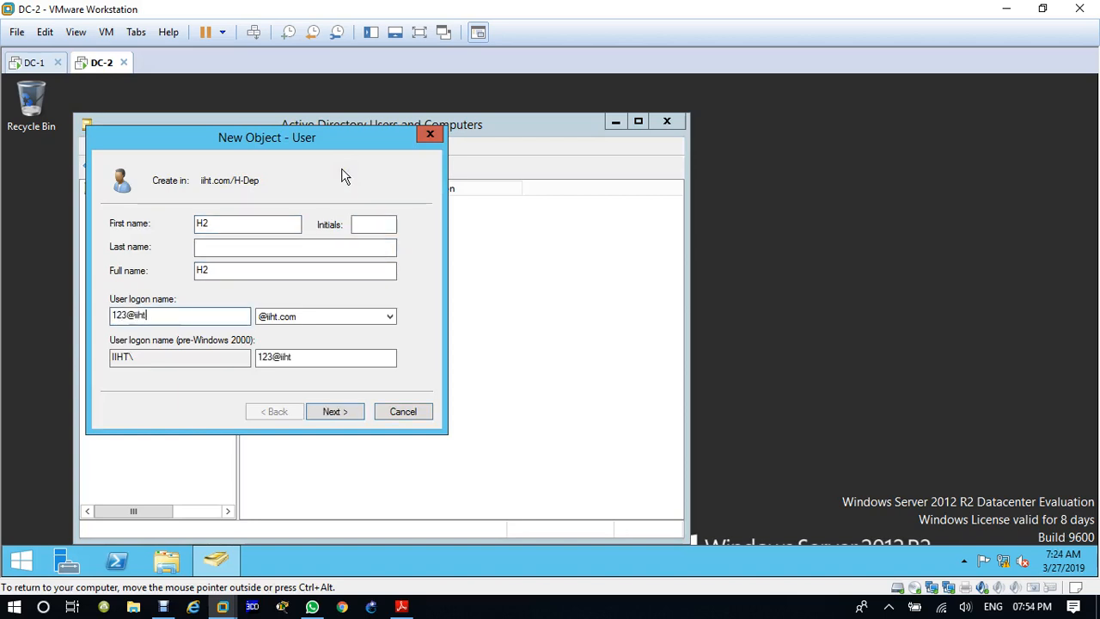
pyautogui.press('BackSpace')
pyautogui.press('BackSpace')
pyautogui.press('BackSpace')
pyautogui.press('BackSpace')
pyautogui.press('BackSpace')
pyautogui.press('BackSpace')
pyautogui.press('BackSpace')
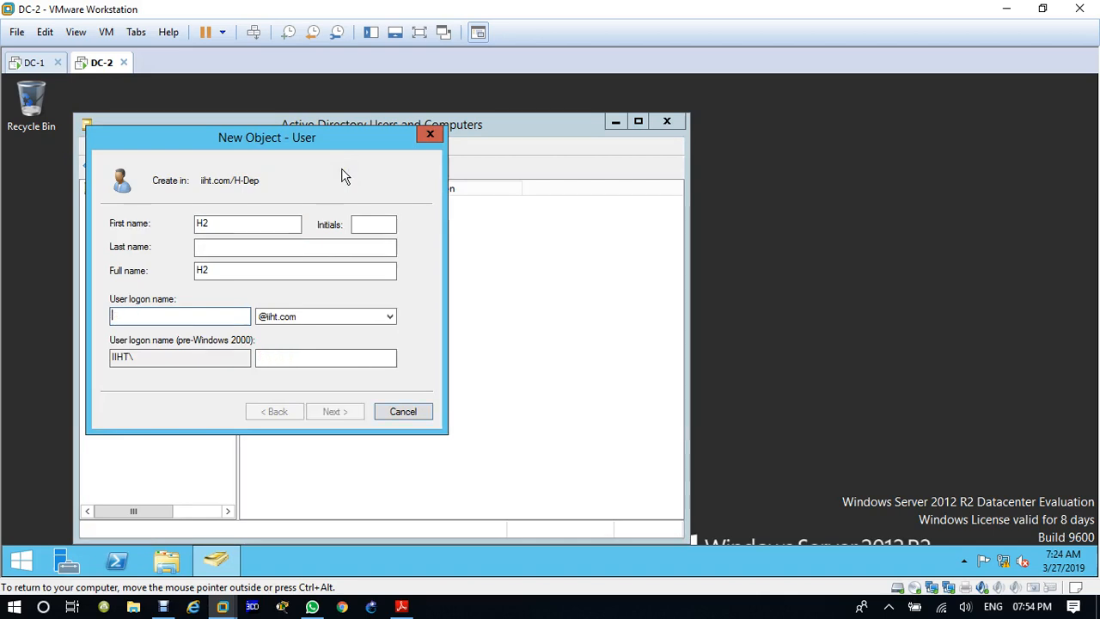
# Step: Set the user logon name to H2 and remove the requirement to change the password at next logon
pyautogui.write('H2')
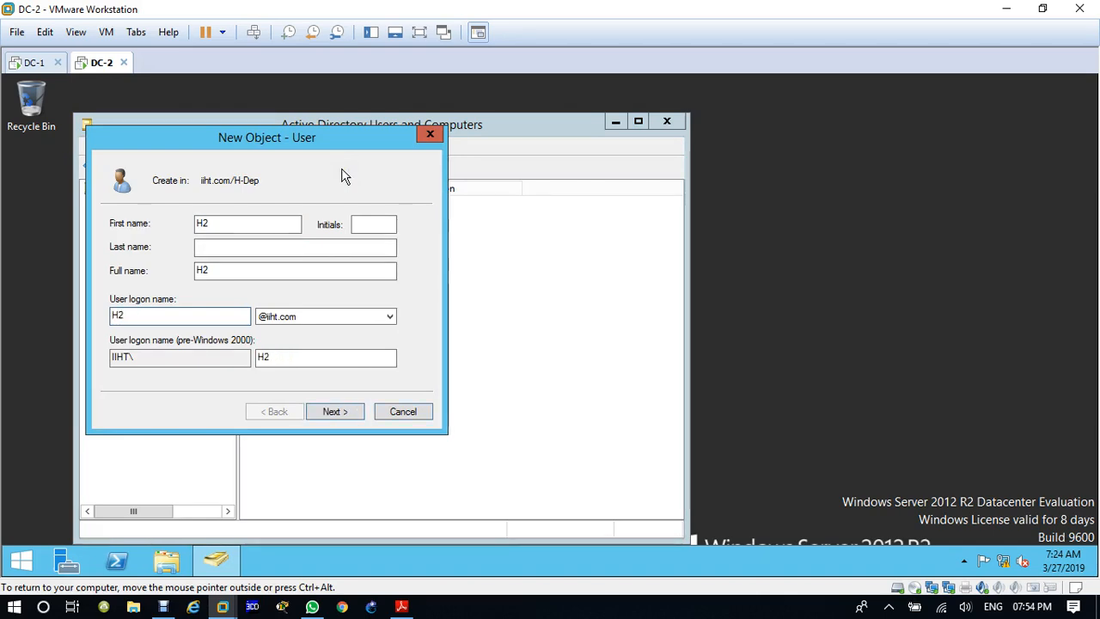
pyautogui.click(335, 415)
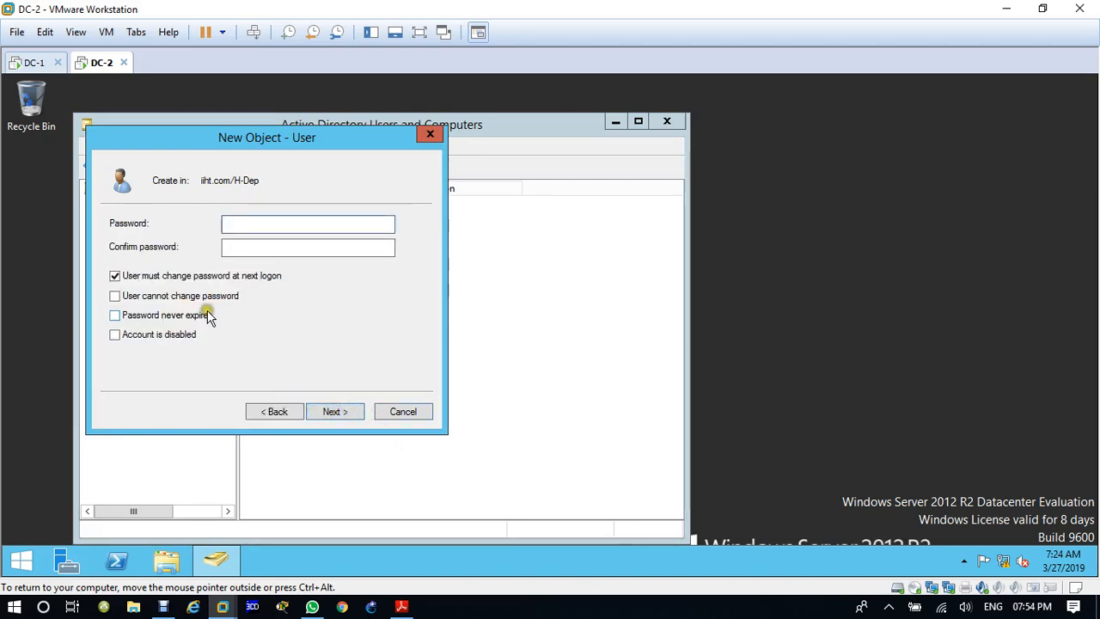
pyautogui.click(116, 276)
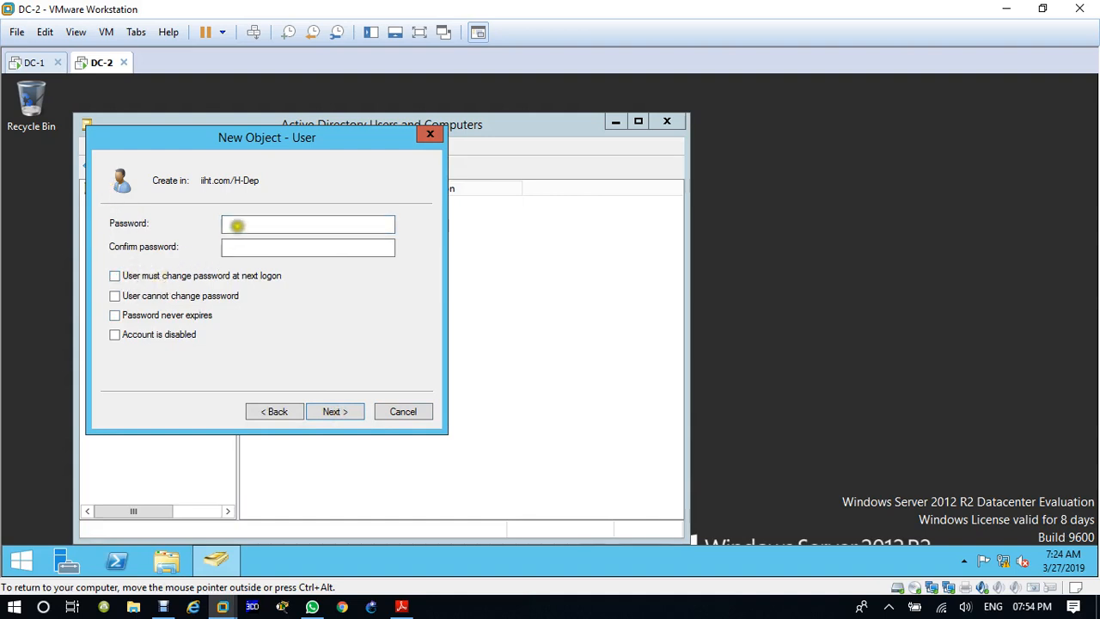
# Step: Enter and confirm the account password for H2, and finish creating the user
pyautogui.click(237, 226)
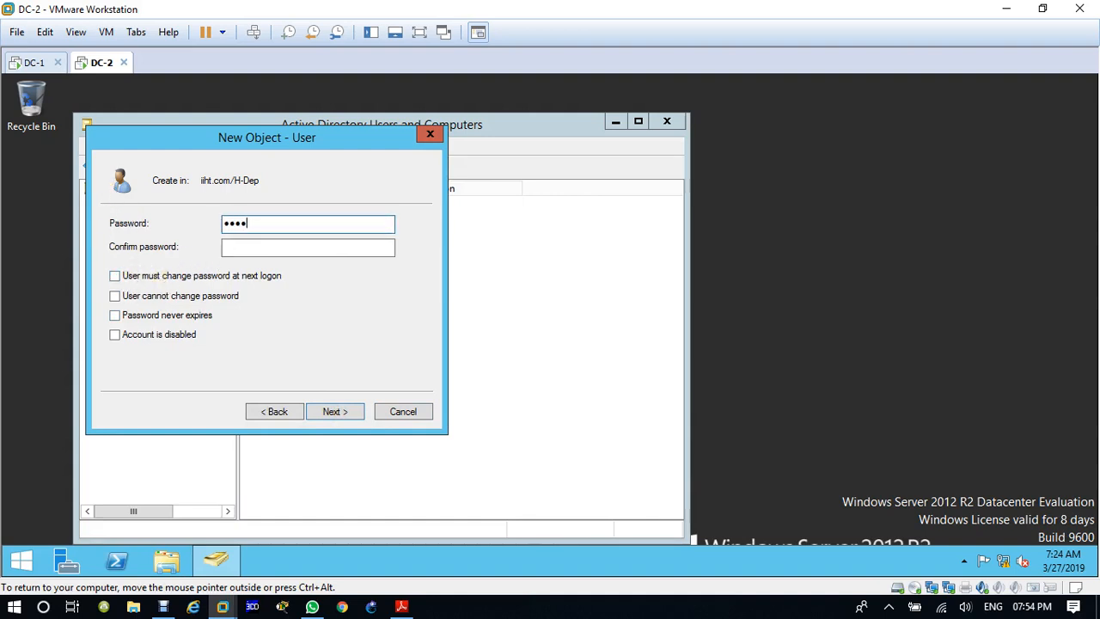
pyautogui.press('Tab')
pyautogui.write('P@s')
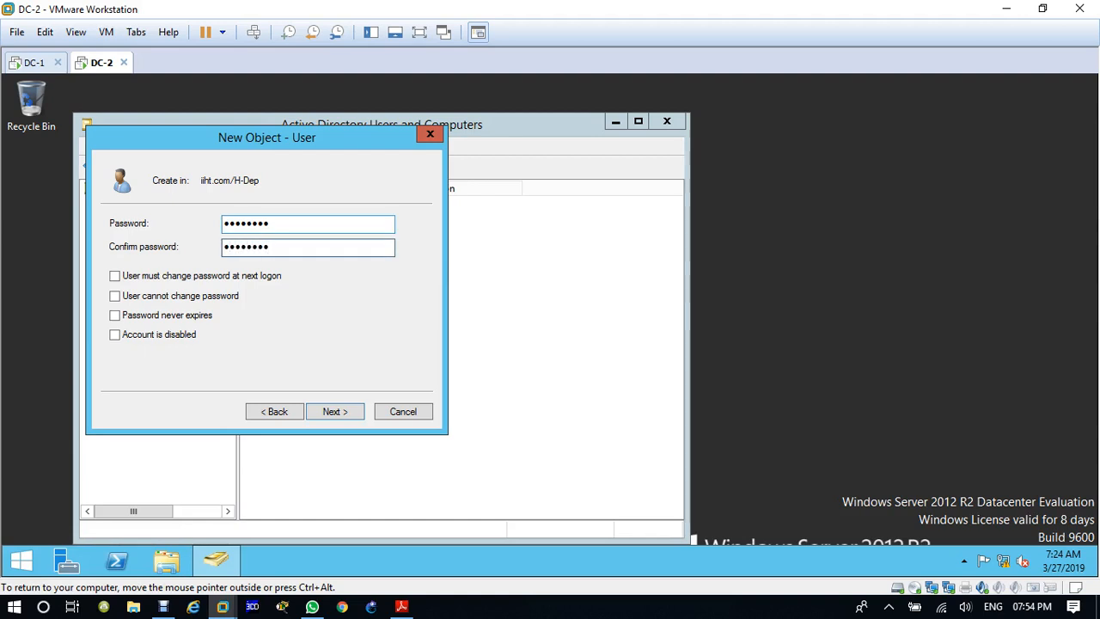
pyautogui.click(344, 416)
pyautogui.click(344, 417)
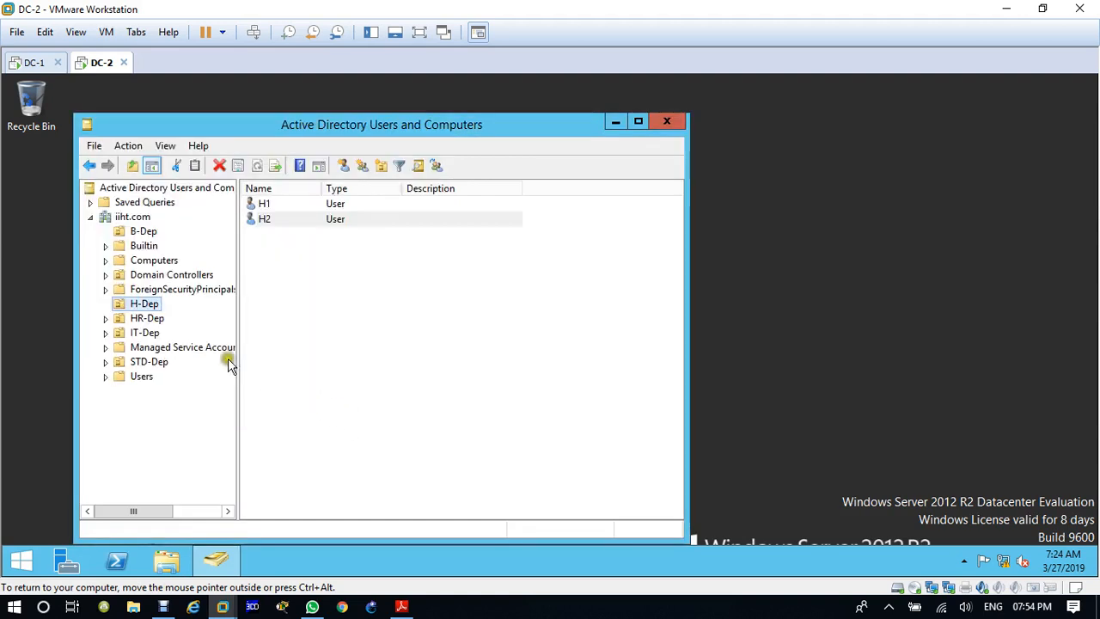
# Step: Create a global security group named HGroup in the H-Dep organizational unit
pyautogui.click(139, 217)
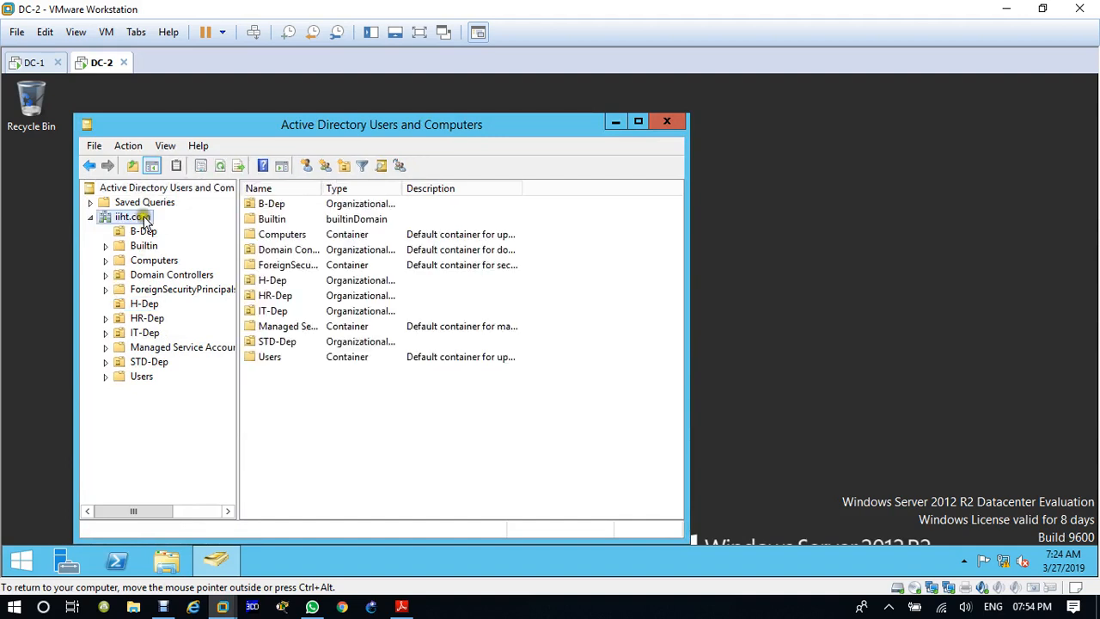
pyautogui.click(146, 319)
pyautogui.click(145, 304)
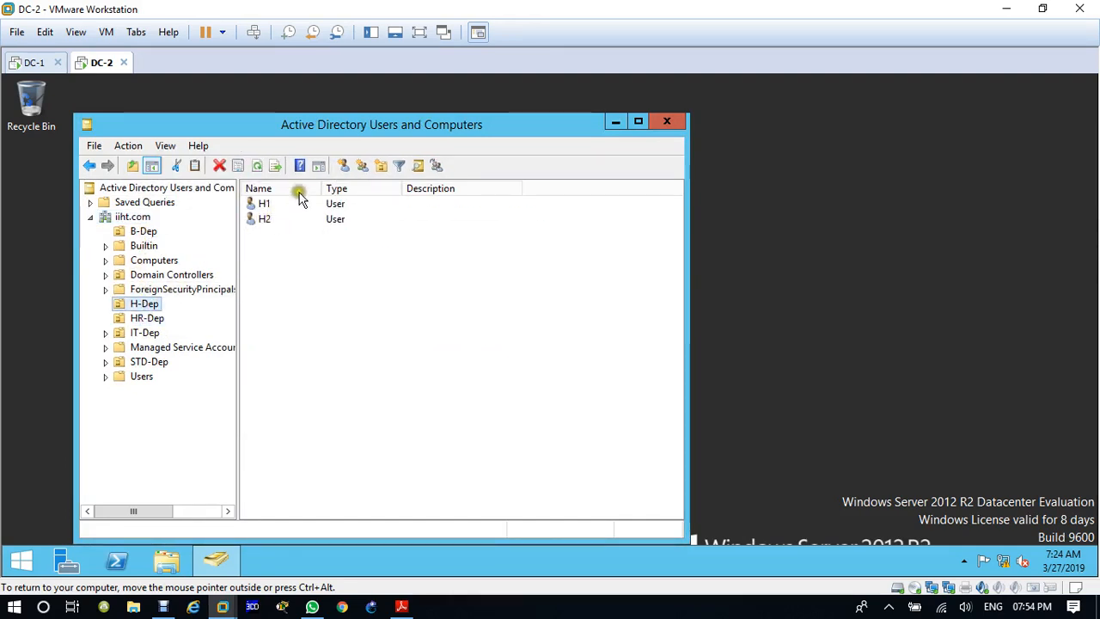
pyautogui.click(362, 166)
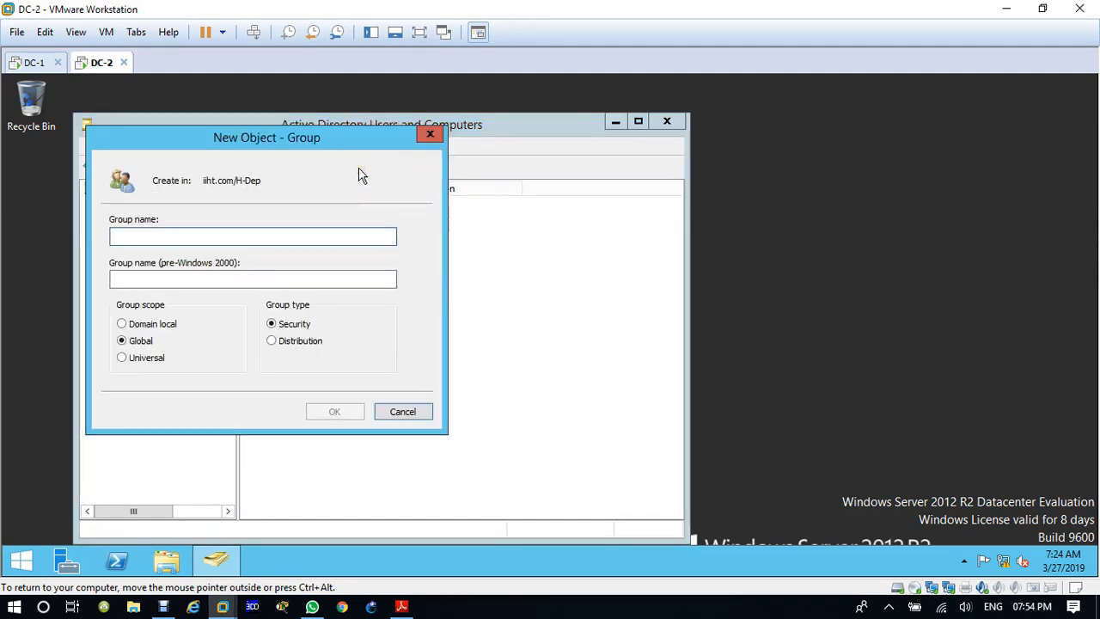
pyautogui.write('HGroup')
pyautogui.press('Return')
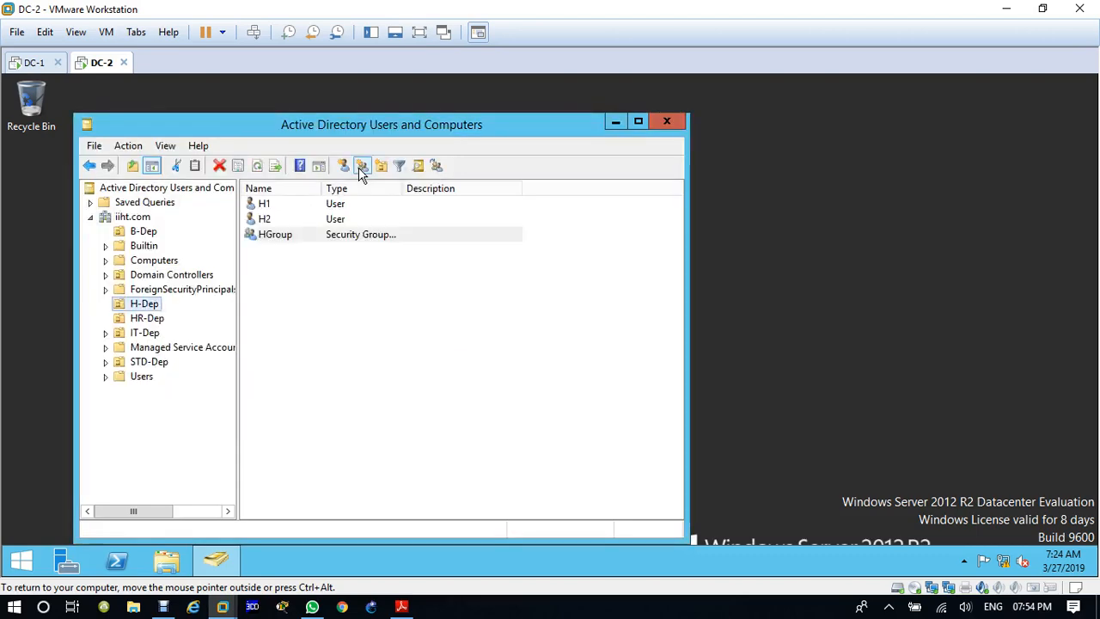
# Step: Refresh the iiht.com domain on DC-2, and check H-Dep on the DC-1 virtual machine for the new H2 user and HGroup
pyautogui.click(211, 218)
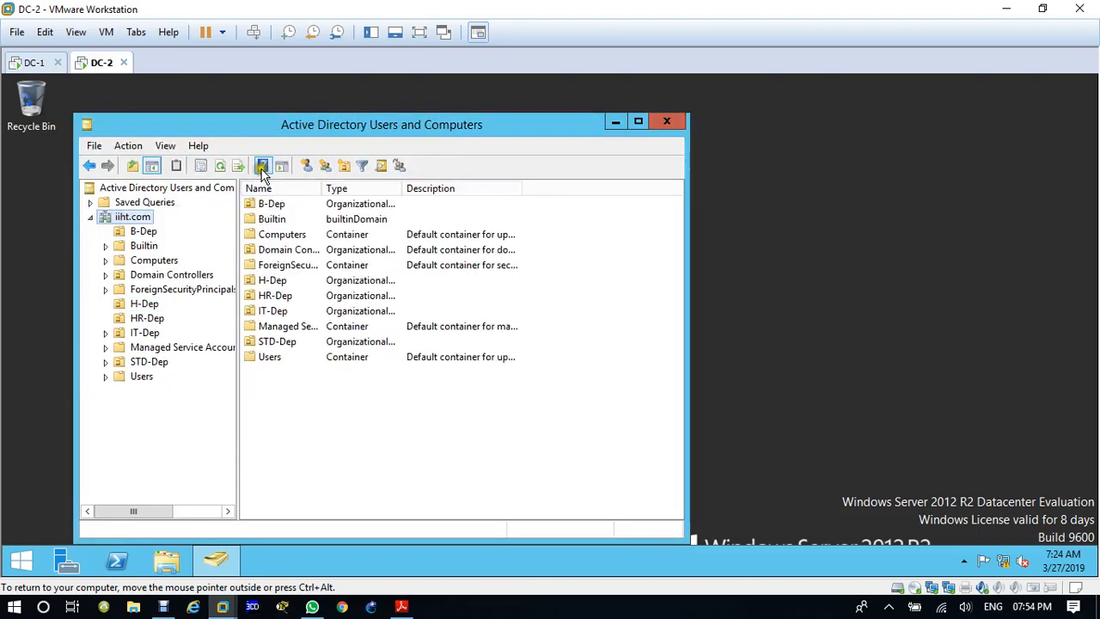
pyautogui.click(222, 165)
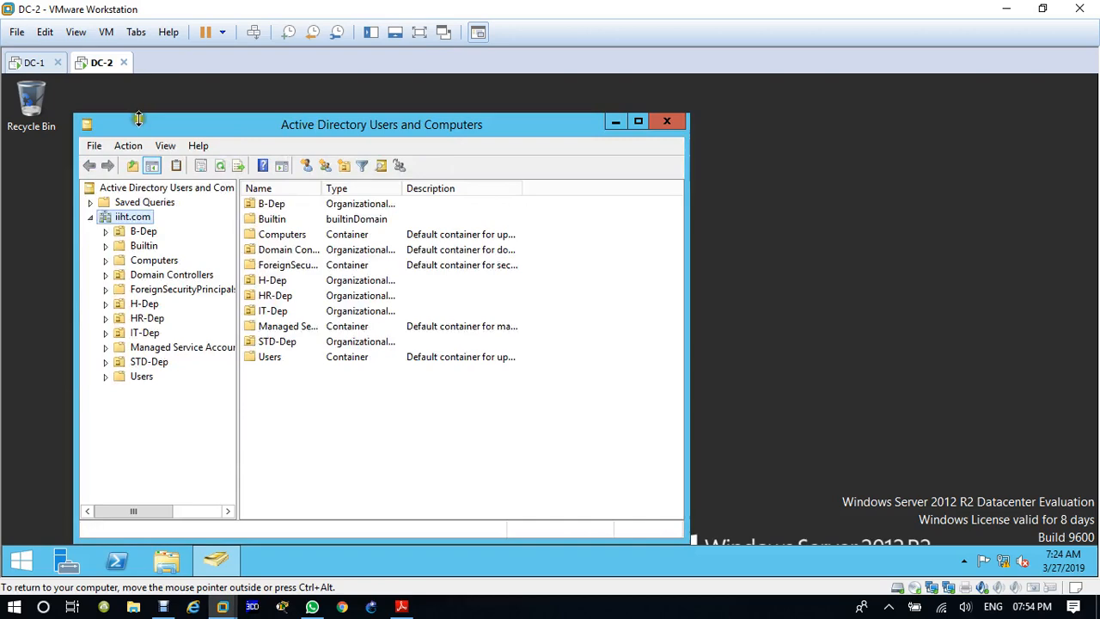
pyautogui.click(35, 62)
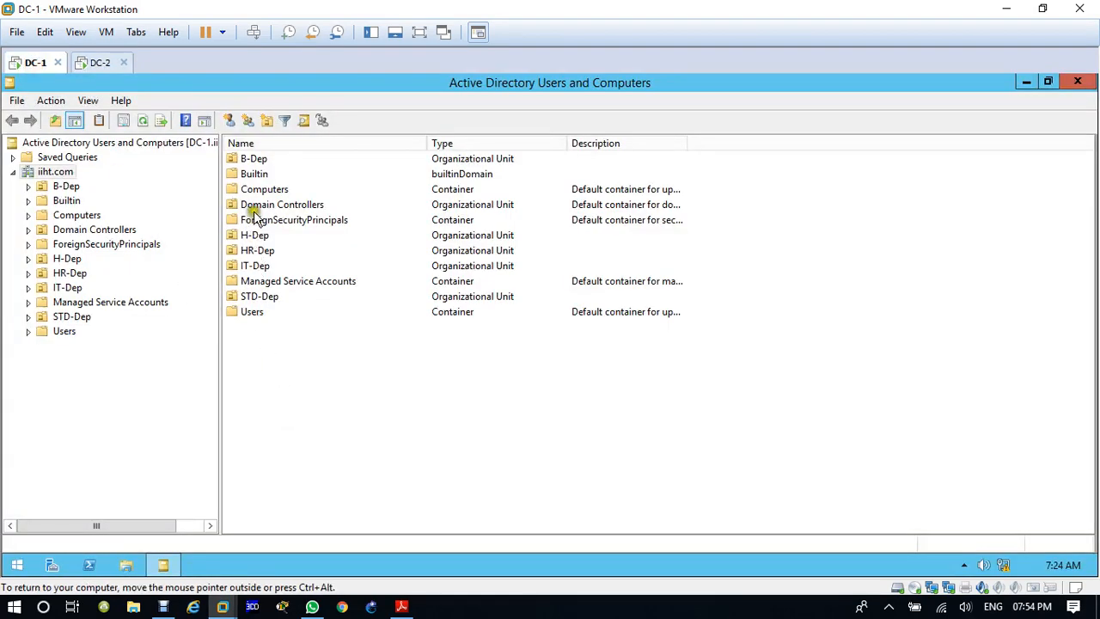
pyautogui.doubleClick(256, 234)
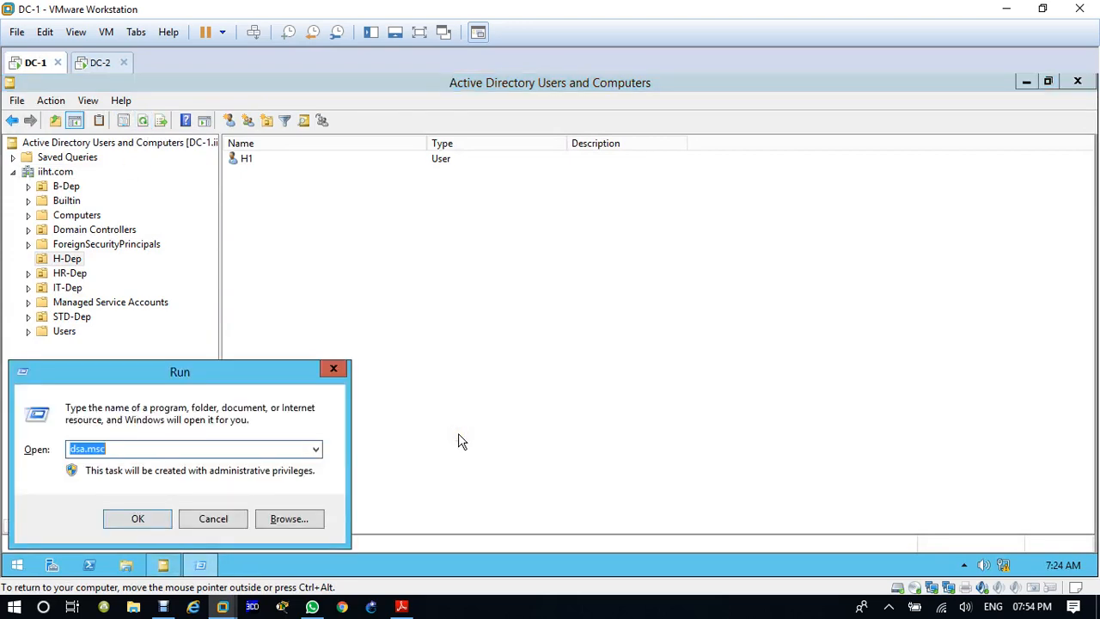
# Step: Dismiss the Run dialog and open Active Directory Sites and Services from Server Manager on DC-1
pyautogui.press('BackSpace')
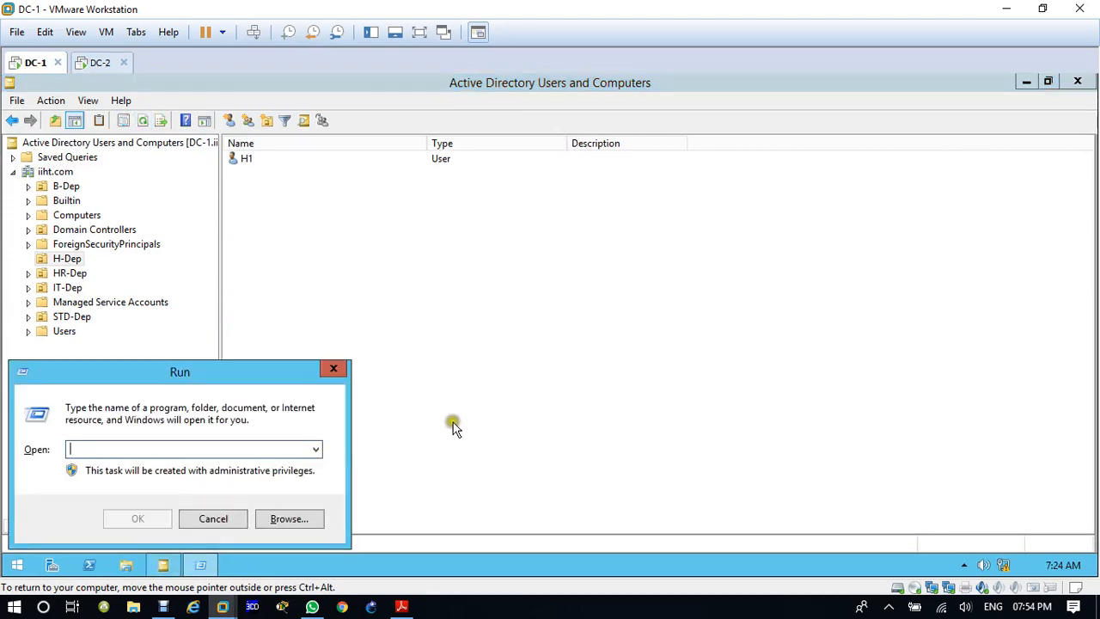
pyautogui.click(334, 369)
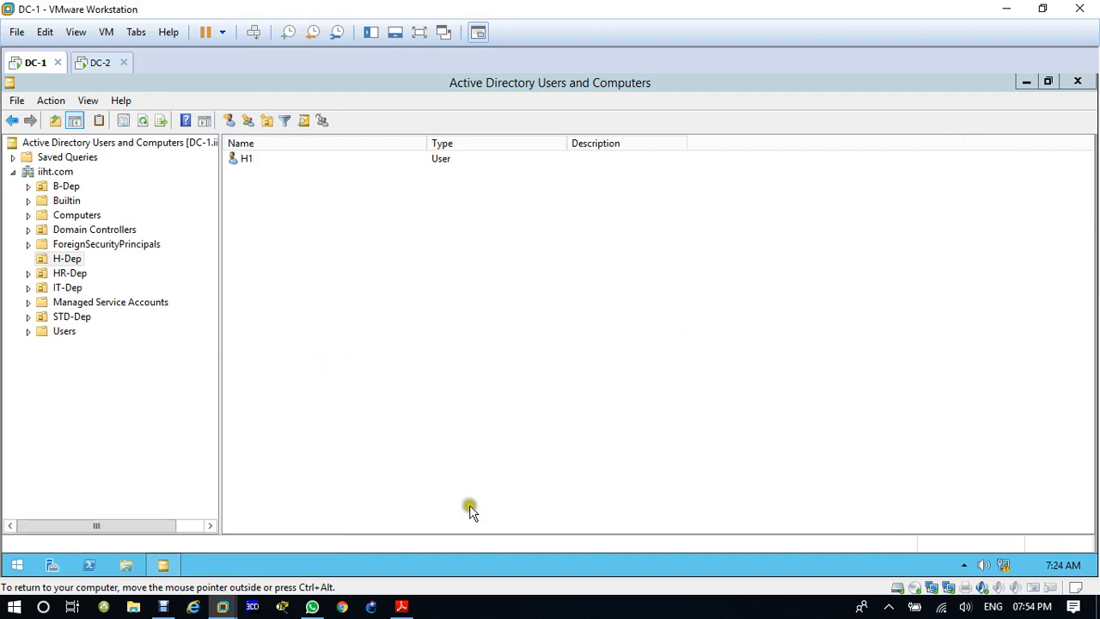
pyautogui.click(51, 565)
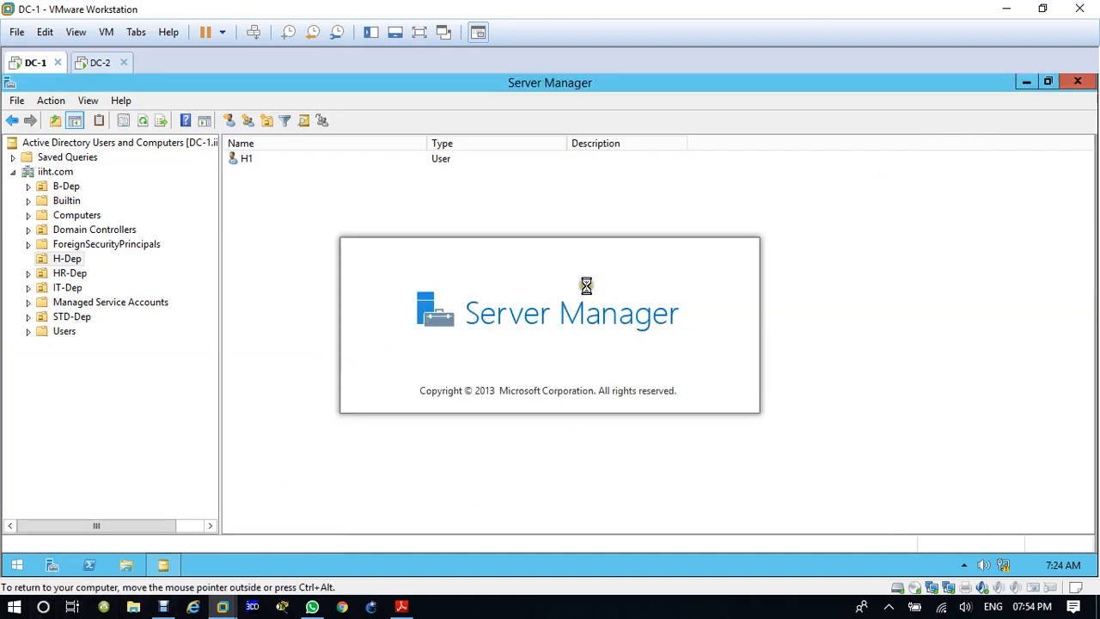
pyautogui.click(980, 117)
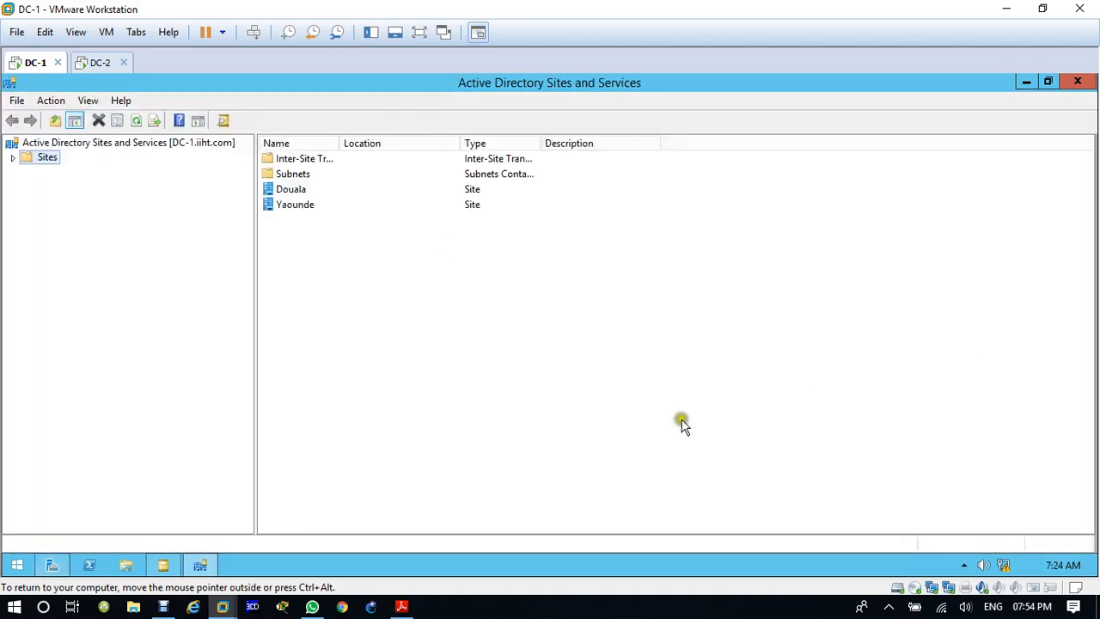
# Step: Expand the Subnets, Douala and Yaounde nodes under Sites, and display the NTDS Settings connections of server DC-1
pyautogui.click(12, 158)
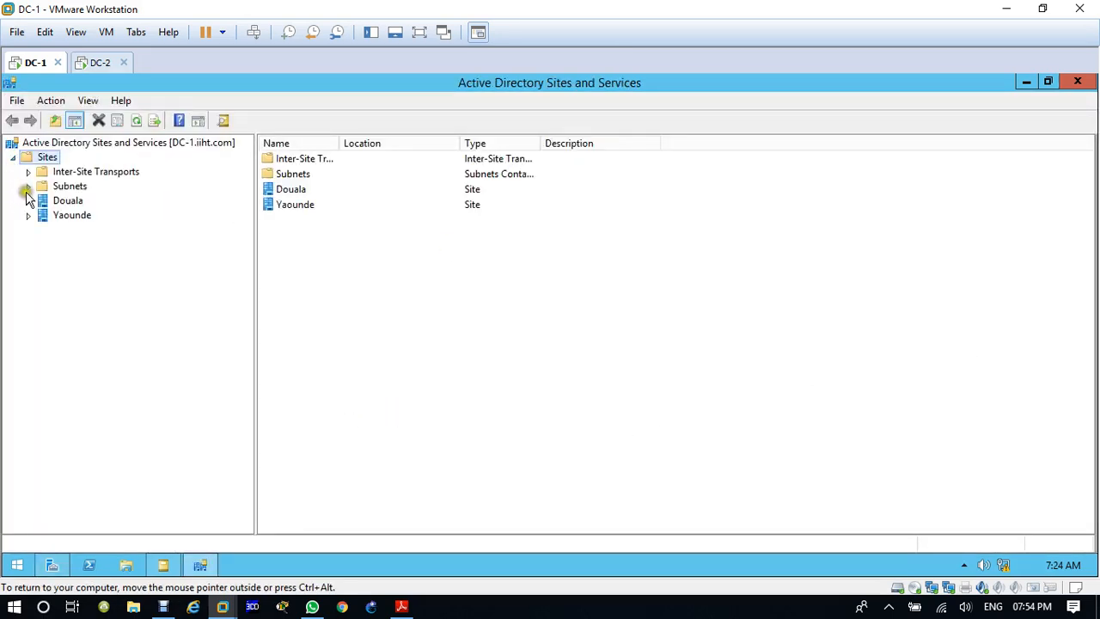
pyautogui.click(27, 187)
pyautogui.click(28, 229)
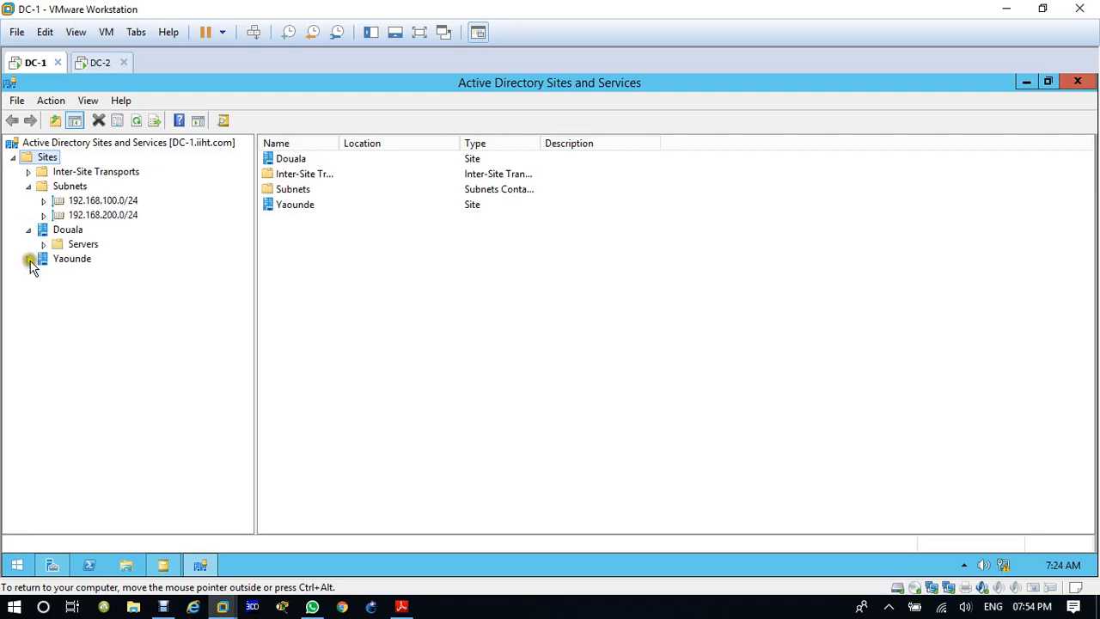
pyautogui.click(28, 259)
pyautogui.click(43, 244)
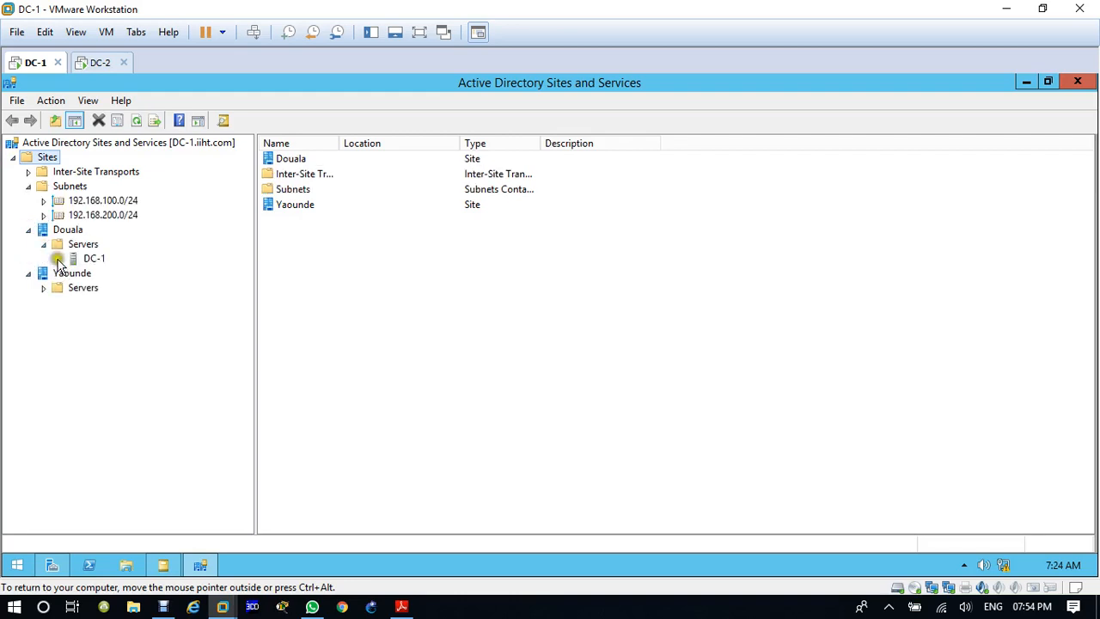
pyautogui.click(59, 259)
pyautogui.click(92, 275)
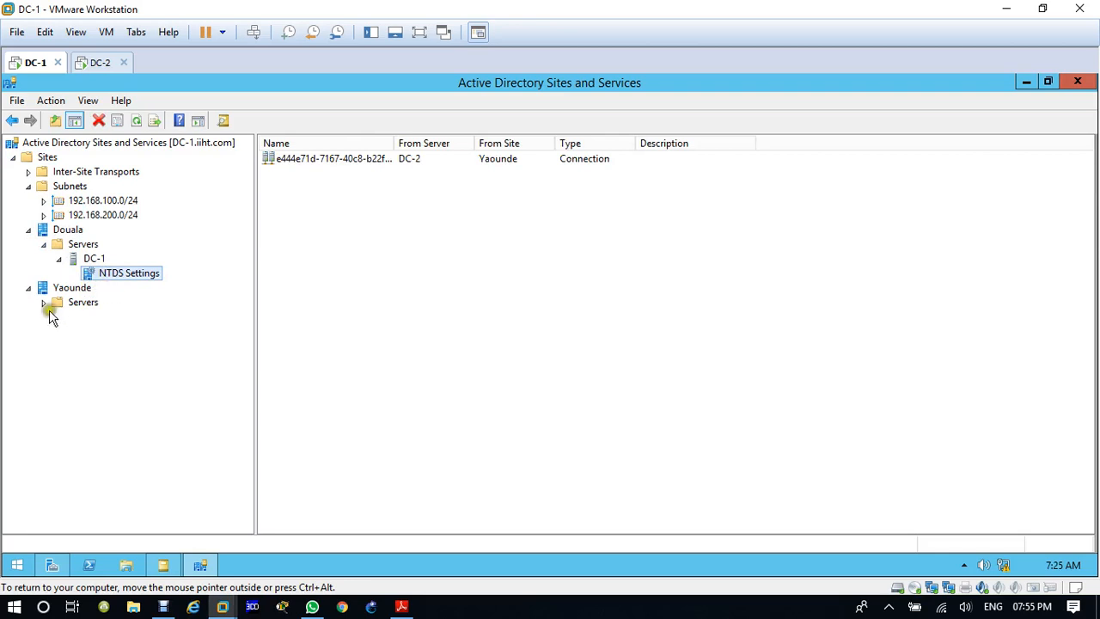
# Step: Replicate the DC-1 connection immediately from the NTDS Settings of DC-2 in the Yaounde site, and acknowledge the message
pyautogui.click(45, 306)
pyautogui.click(86, 316)
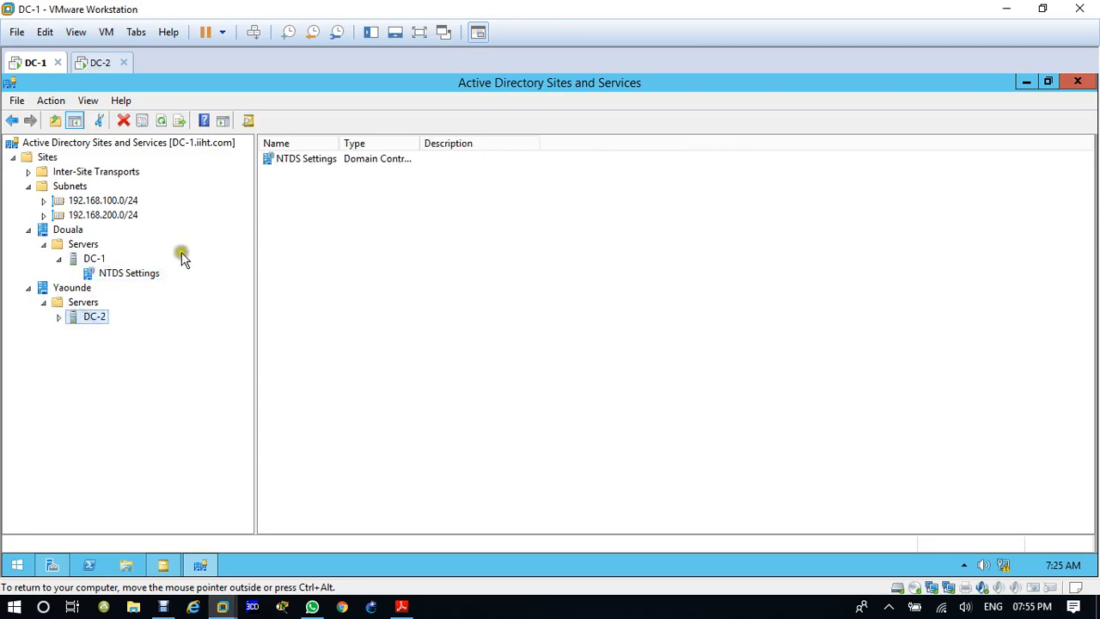
pyautogui.click(59, 317)
pyautogui.click(97, 334)
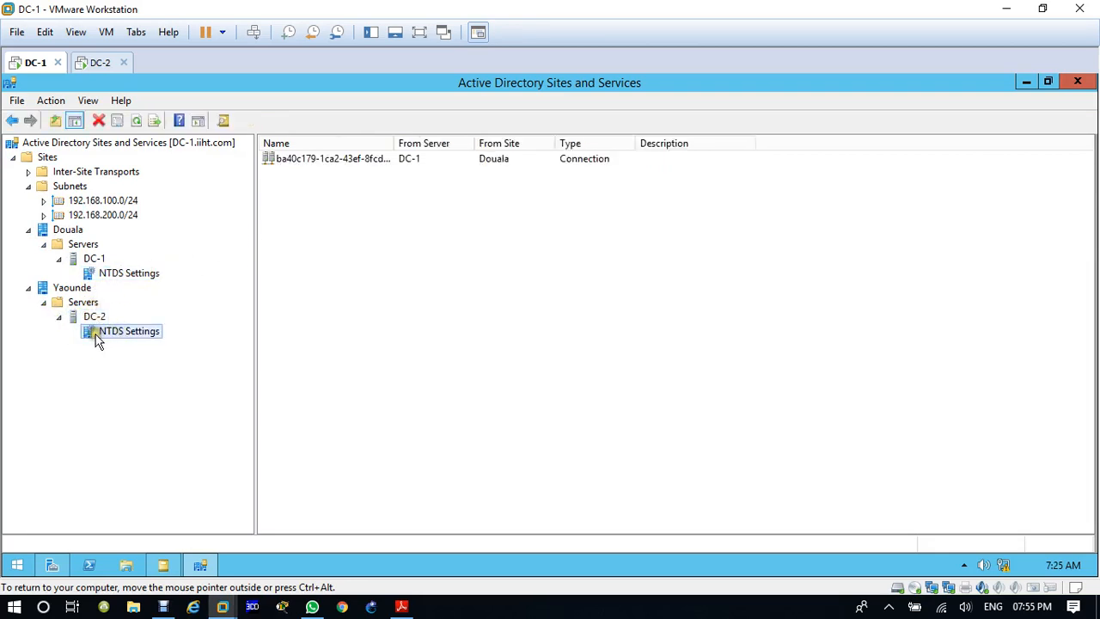
pyautogui.click(345, 158)
pyautogui.rightClick(344, 157)
pyautogui.click(370, 187)
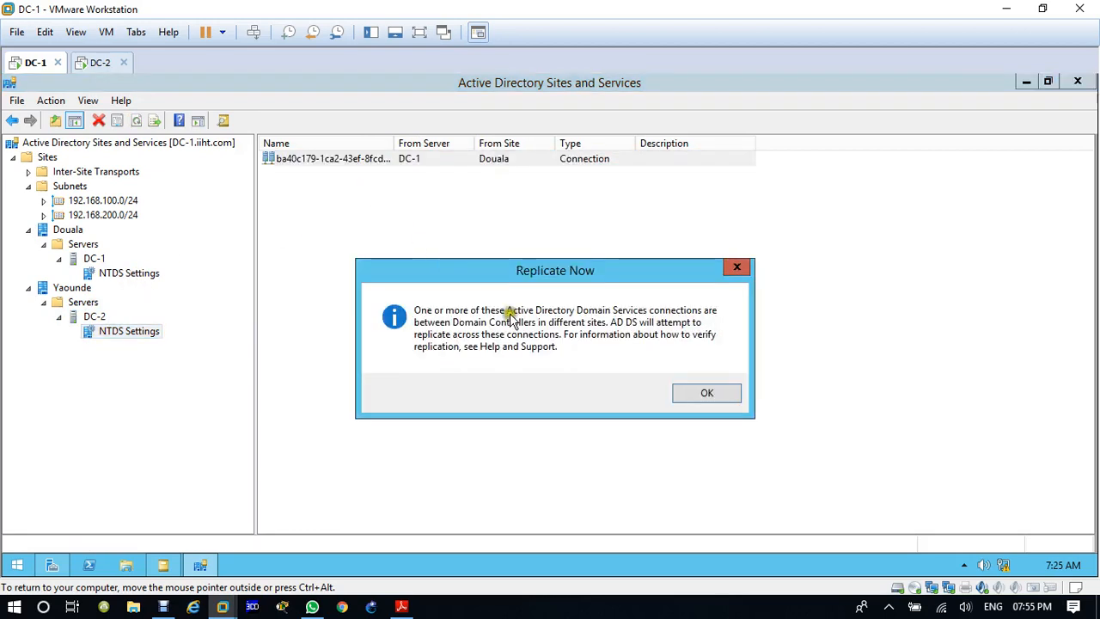
pyautogui.click(678, 395)
# Step: Replicate the DC-2 connection immediately from the NTDS Settings of DC-1 in the Douala site, and acknowledge the message
pyautogui.click(128, 335)
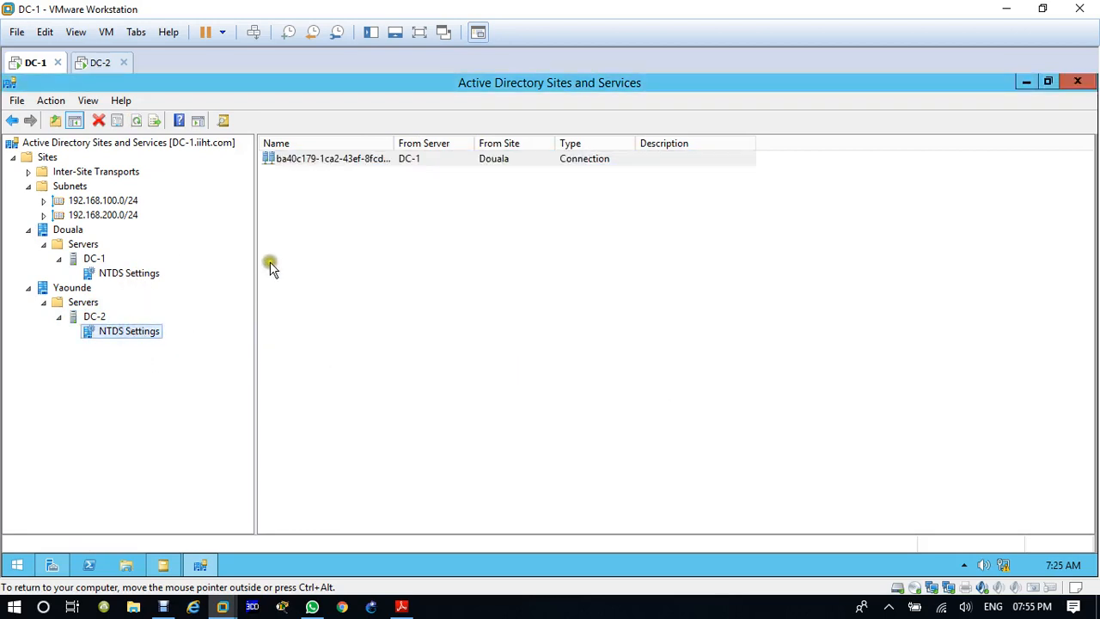
pyautogui.click(129, 273)
pyautogui.click(305, 159)
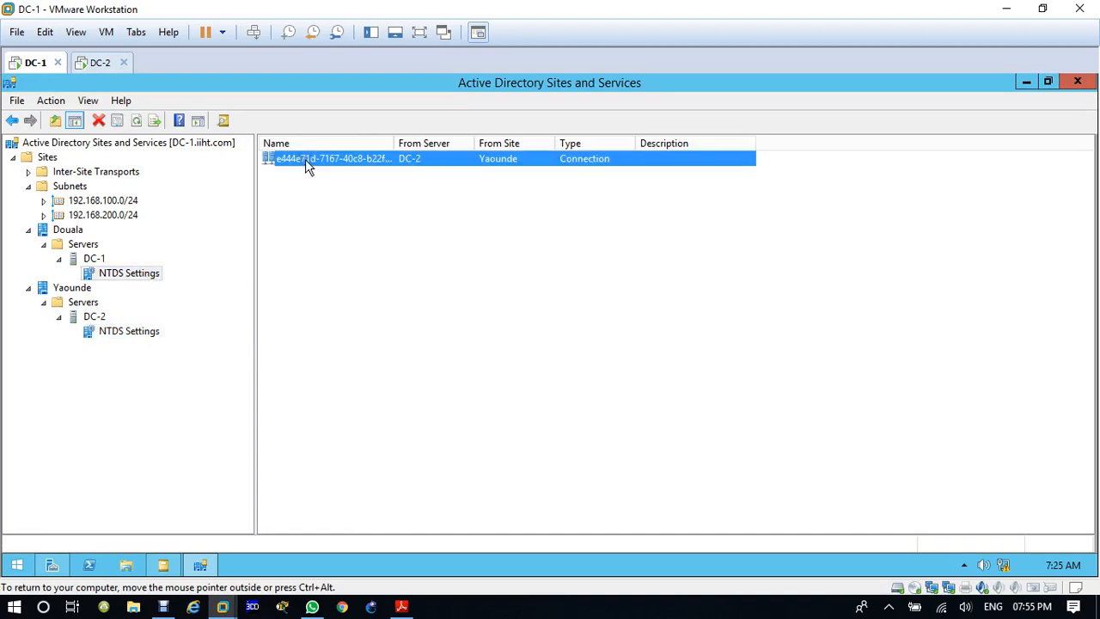
pyautogui.rightClick(305, 159)
pyautogui.click(356, 188)
pyautogui.click(700, 393)
# Step: Return to Active Directory Users and Computers, refresh the iiht.com domain, and check H-Dep for the H2 user and HGroup
pyautogui.click(168, 568)
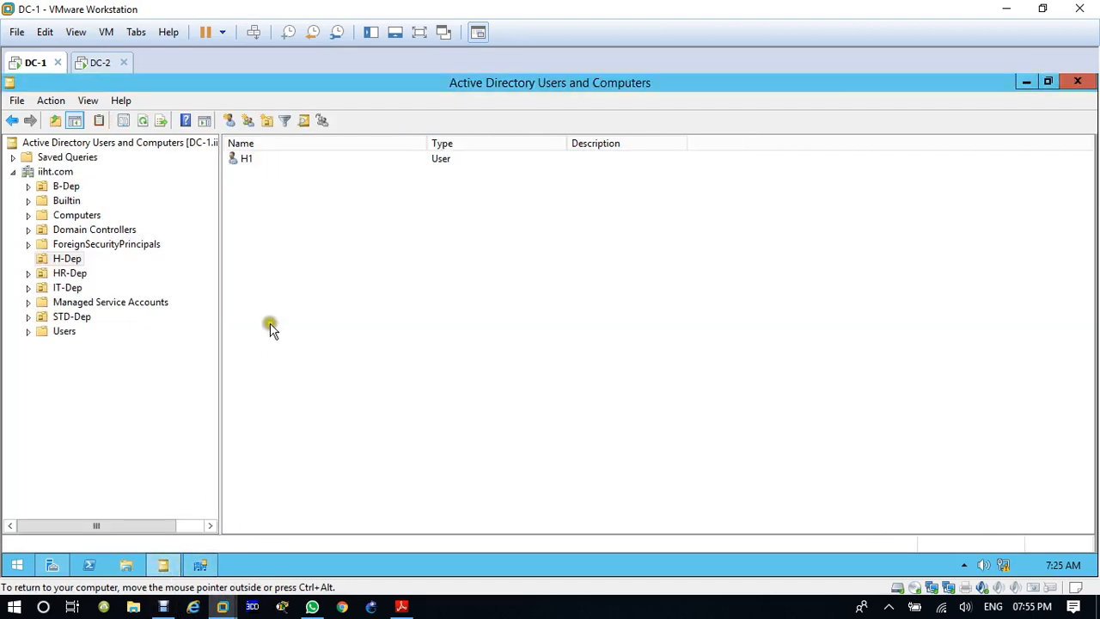
pyautogui.click(42, 175)
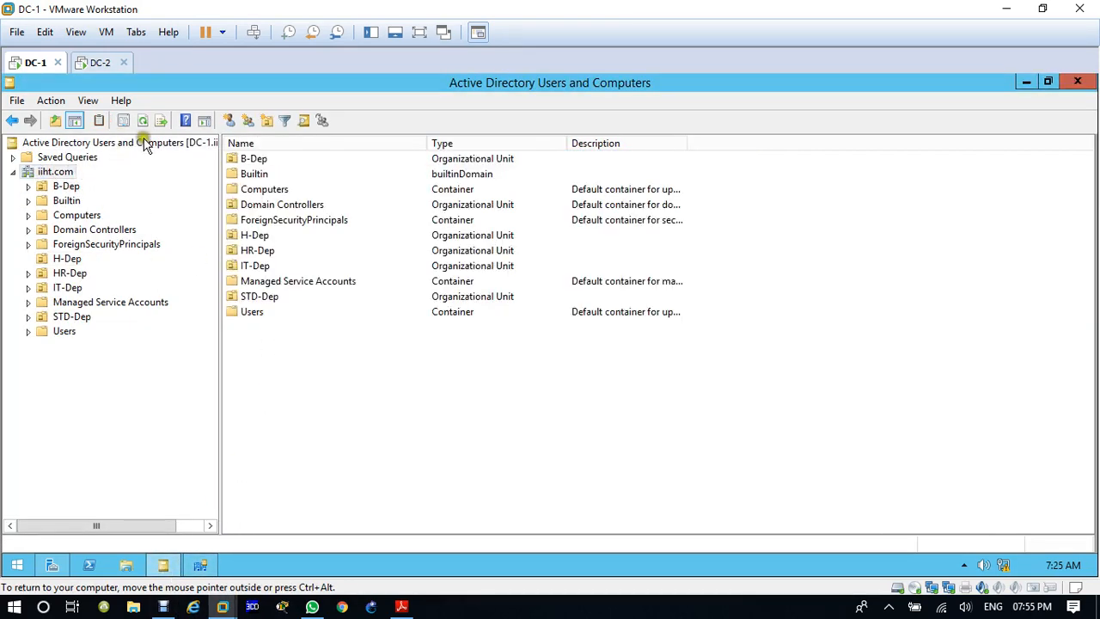
pyautogui.click(143, 120)
pyautogui.click(67, 259)
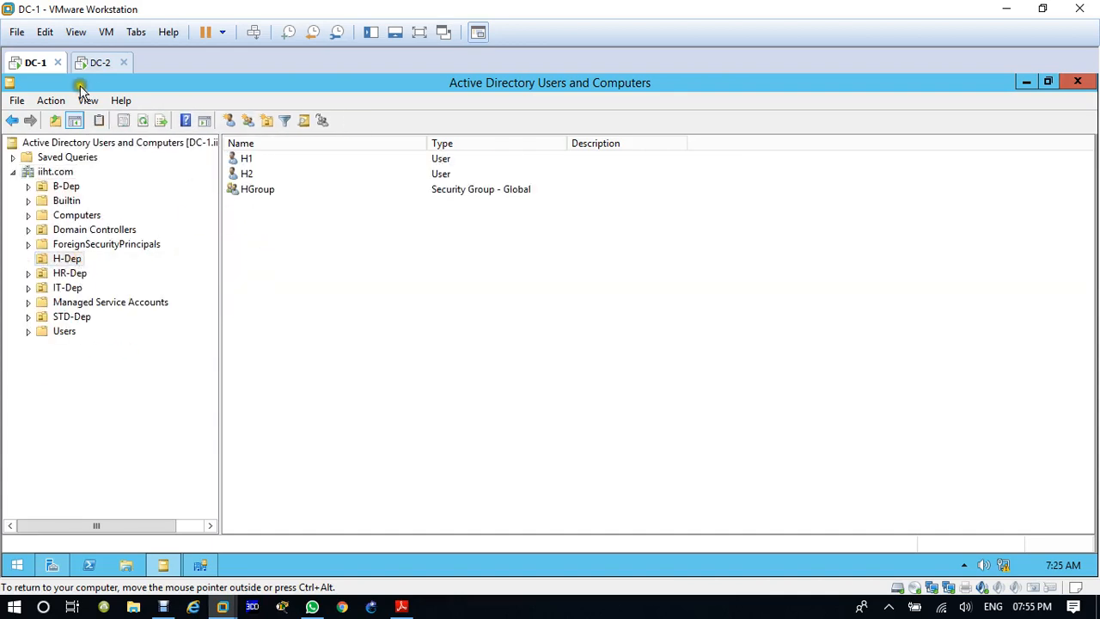
# Step: Switch to the DC-2 virtual machine, maximize its Active Directory Users and Computers window, and check the contents of B-Dep
pyautogui.click(101, 62)
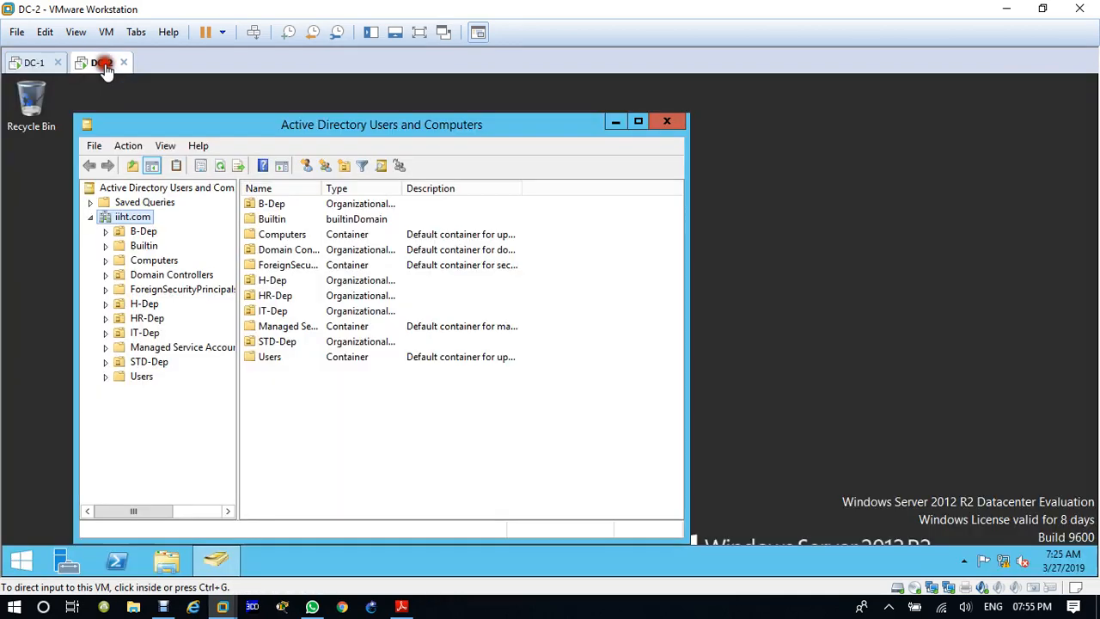
pyautogui.click(639, 121)
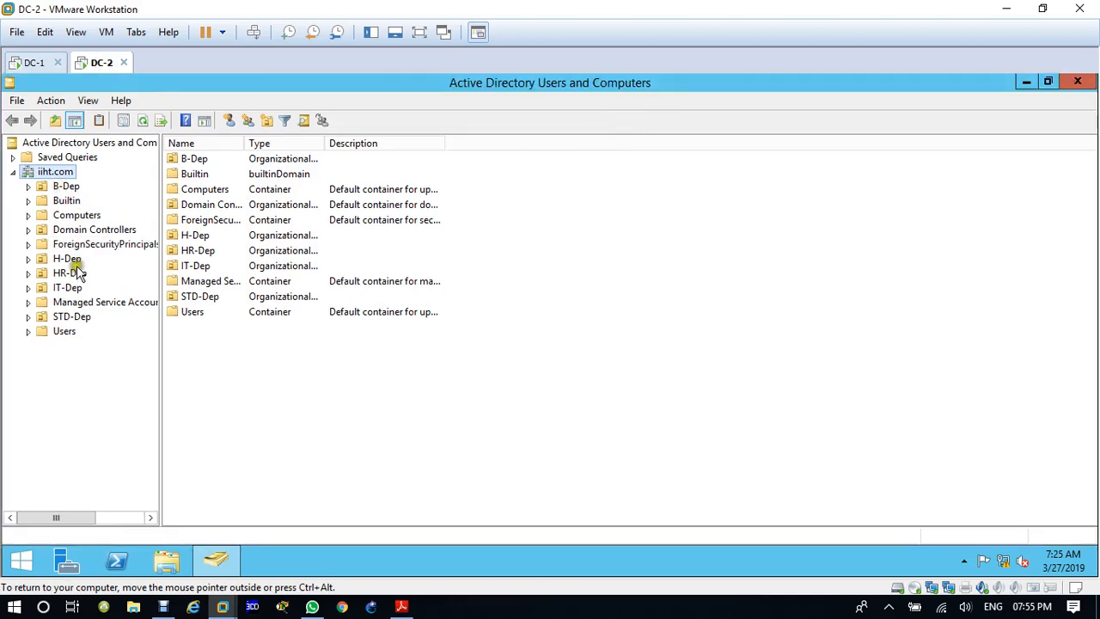
pyautogui.click(66, 186)
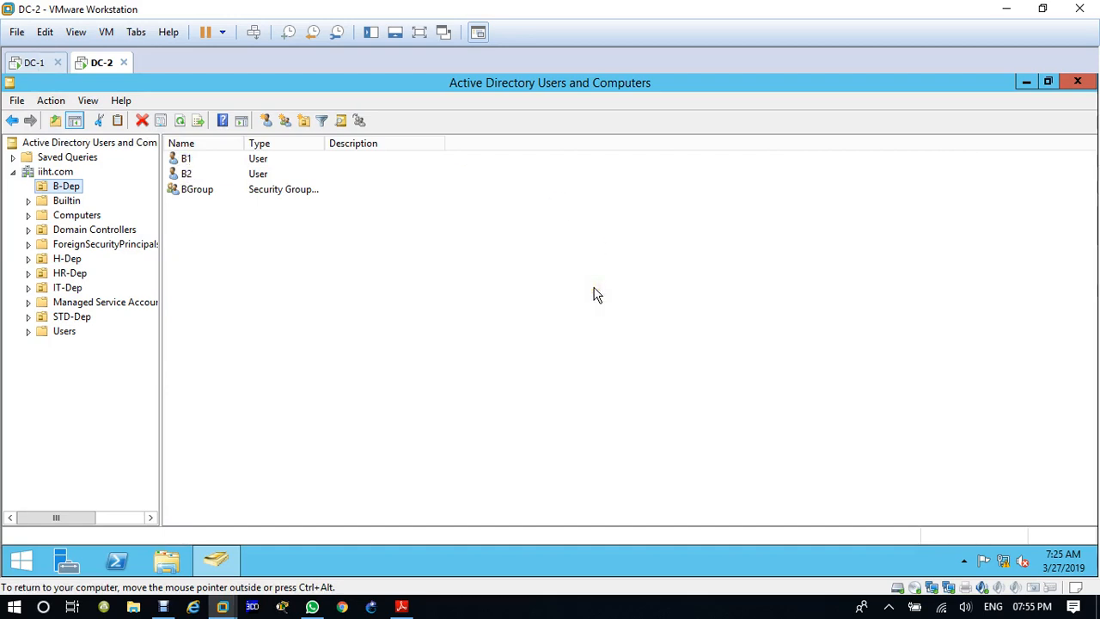
# Step: Close the Active Directory consoles and Server Manager on DC-1, and close Active Directory Users and Computers on DC-2
pyautogui.click(28, 61)
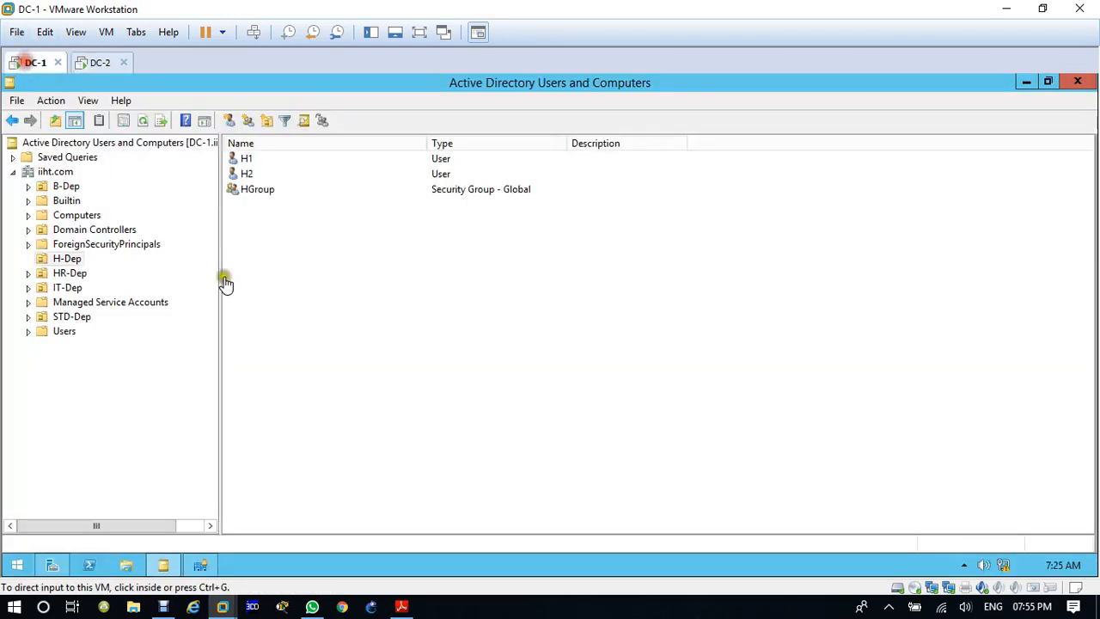
pyautogui.click(440, 410)
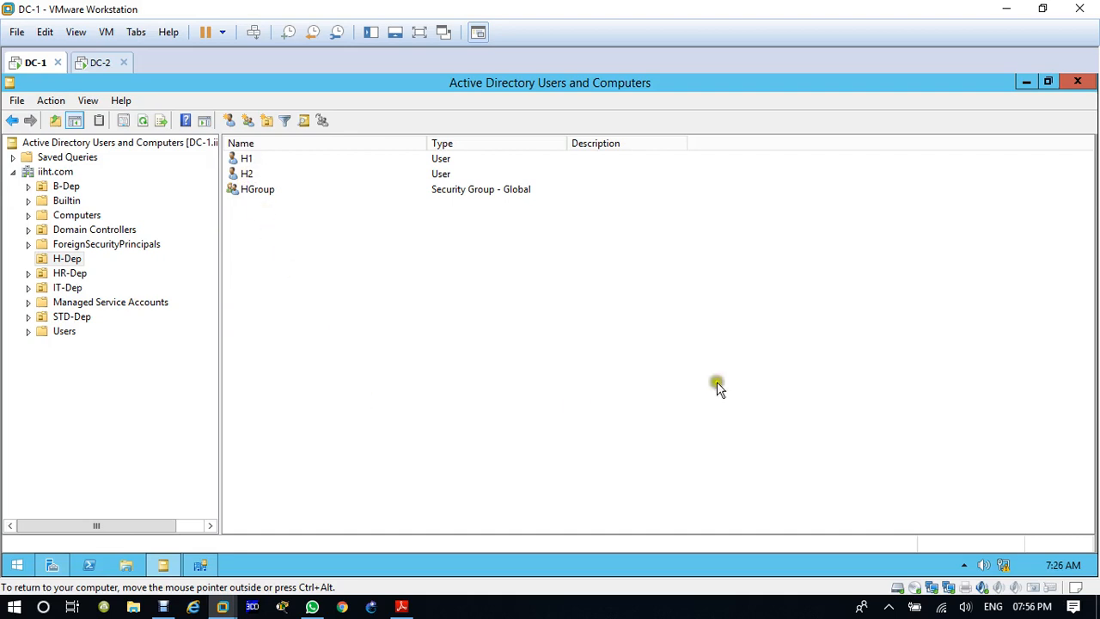
pyautogui.click(1077, 82)
pyautogui.click(1075, 86)
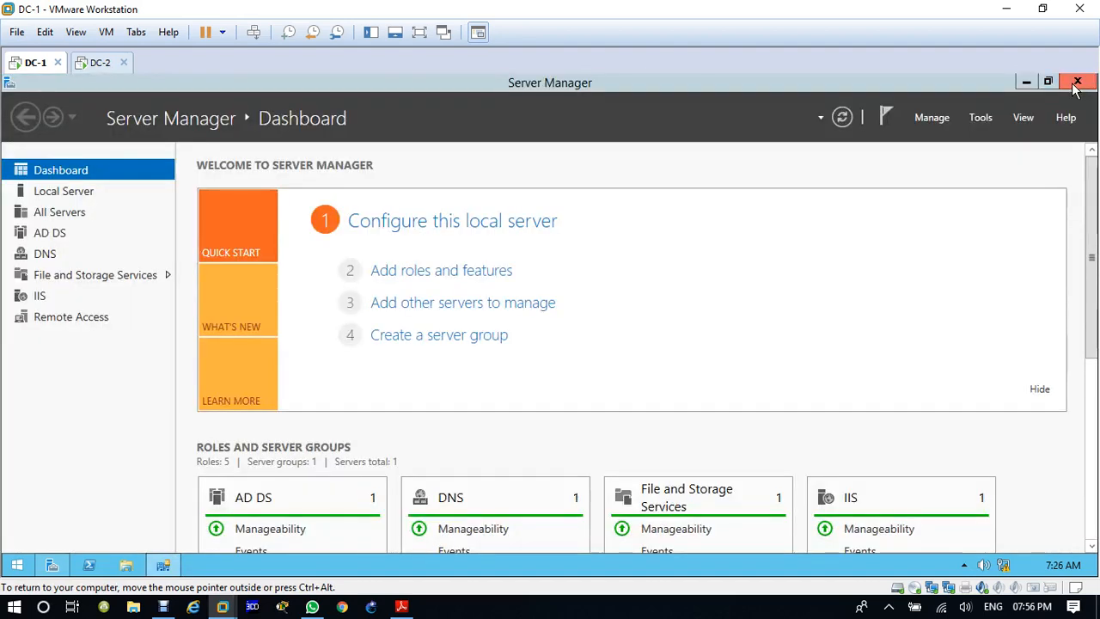
pyautogui.click(1076, 86)
pyautogui.click(102, 63)
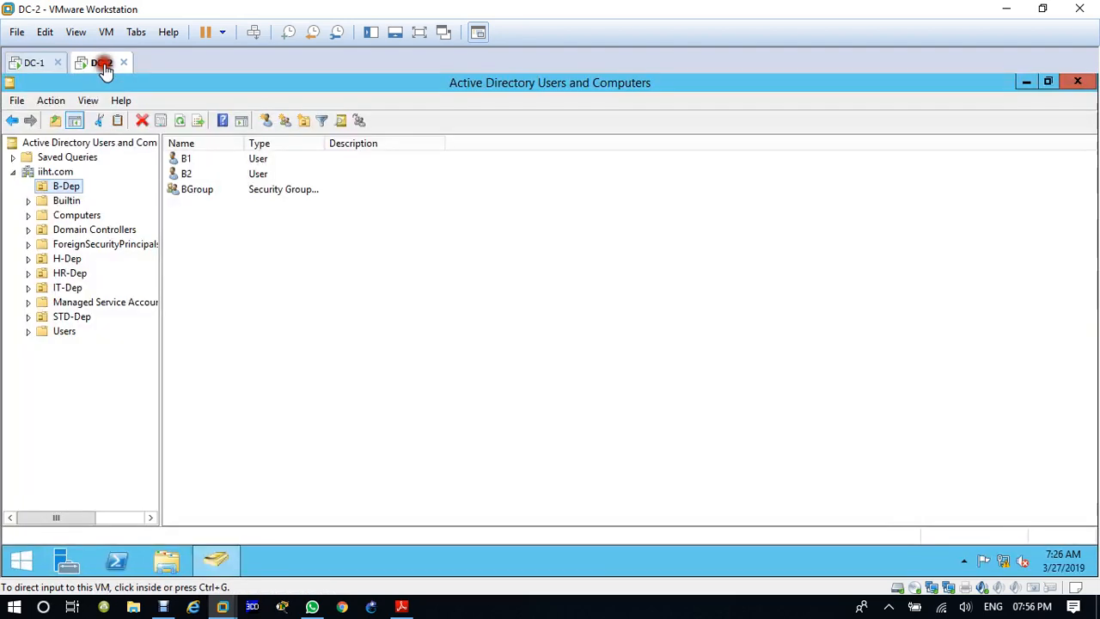
pyautogui.click(1079, 83)
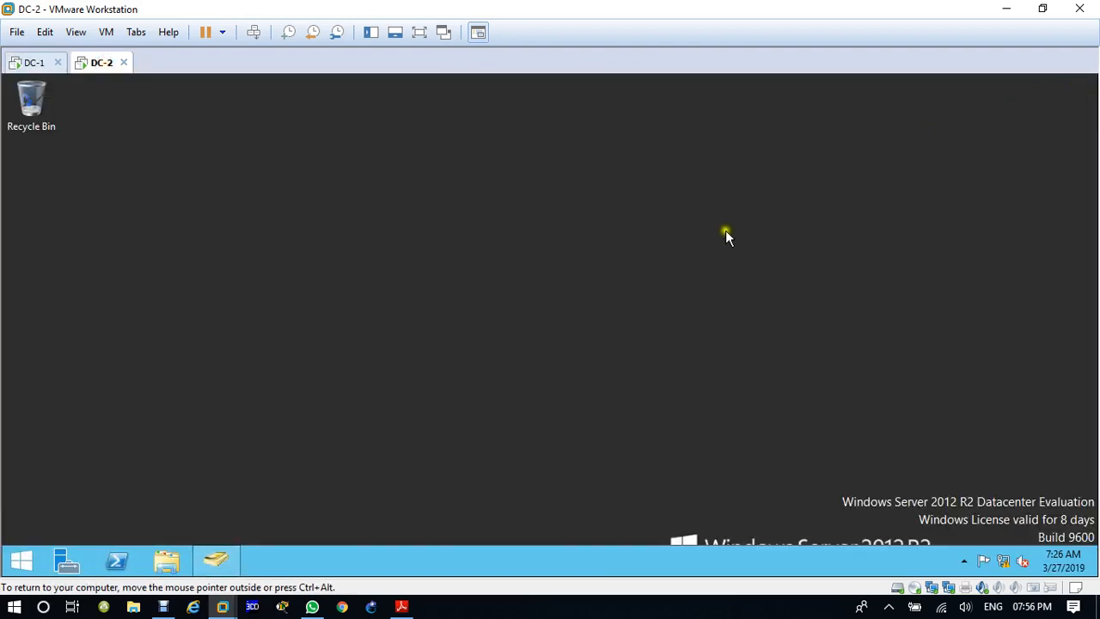